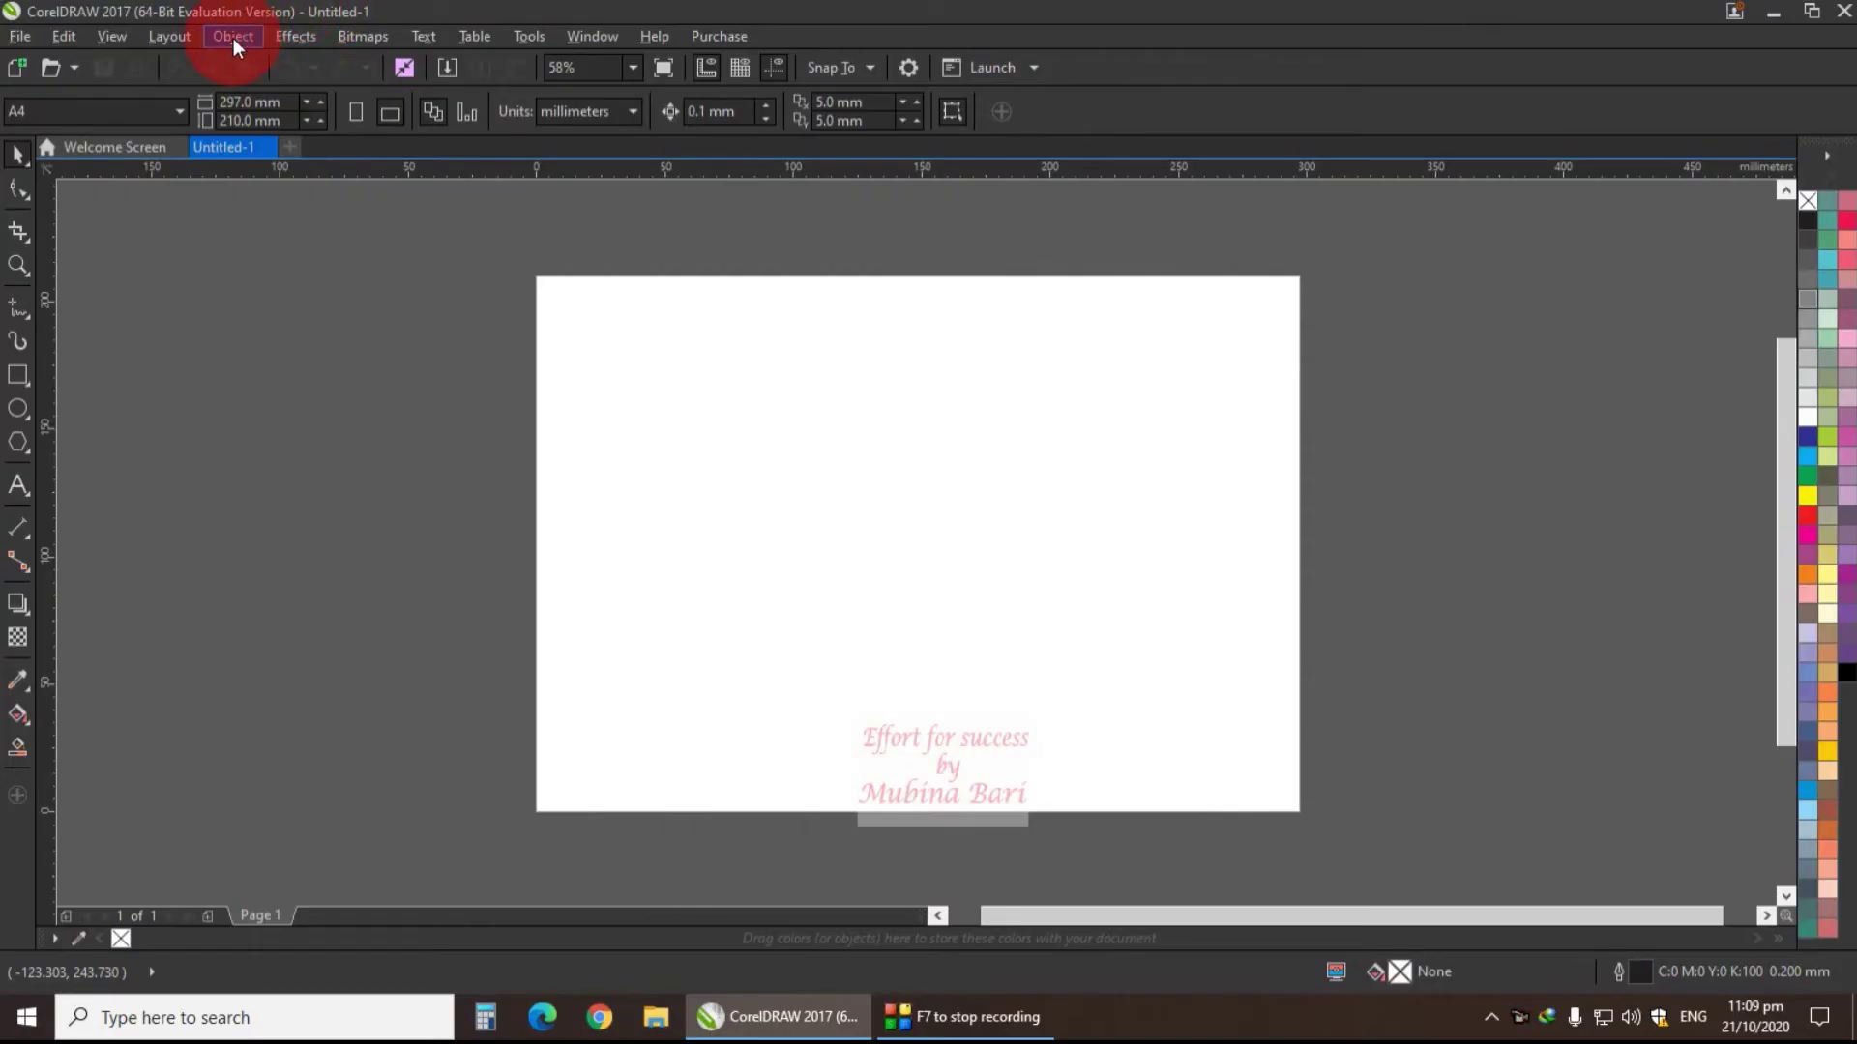
- Show the Symbol Manager for the untitled document
left_click(234, 38)
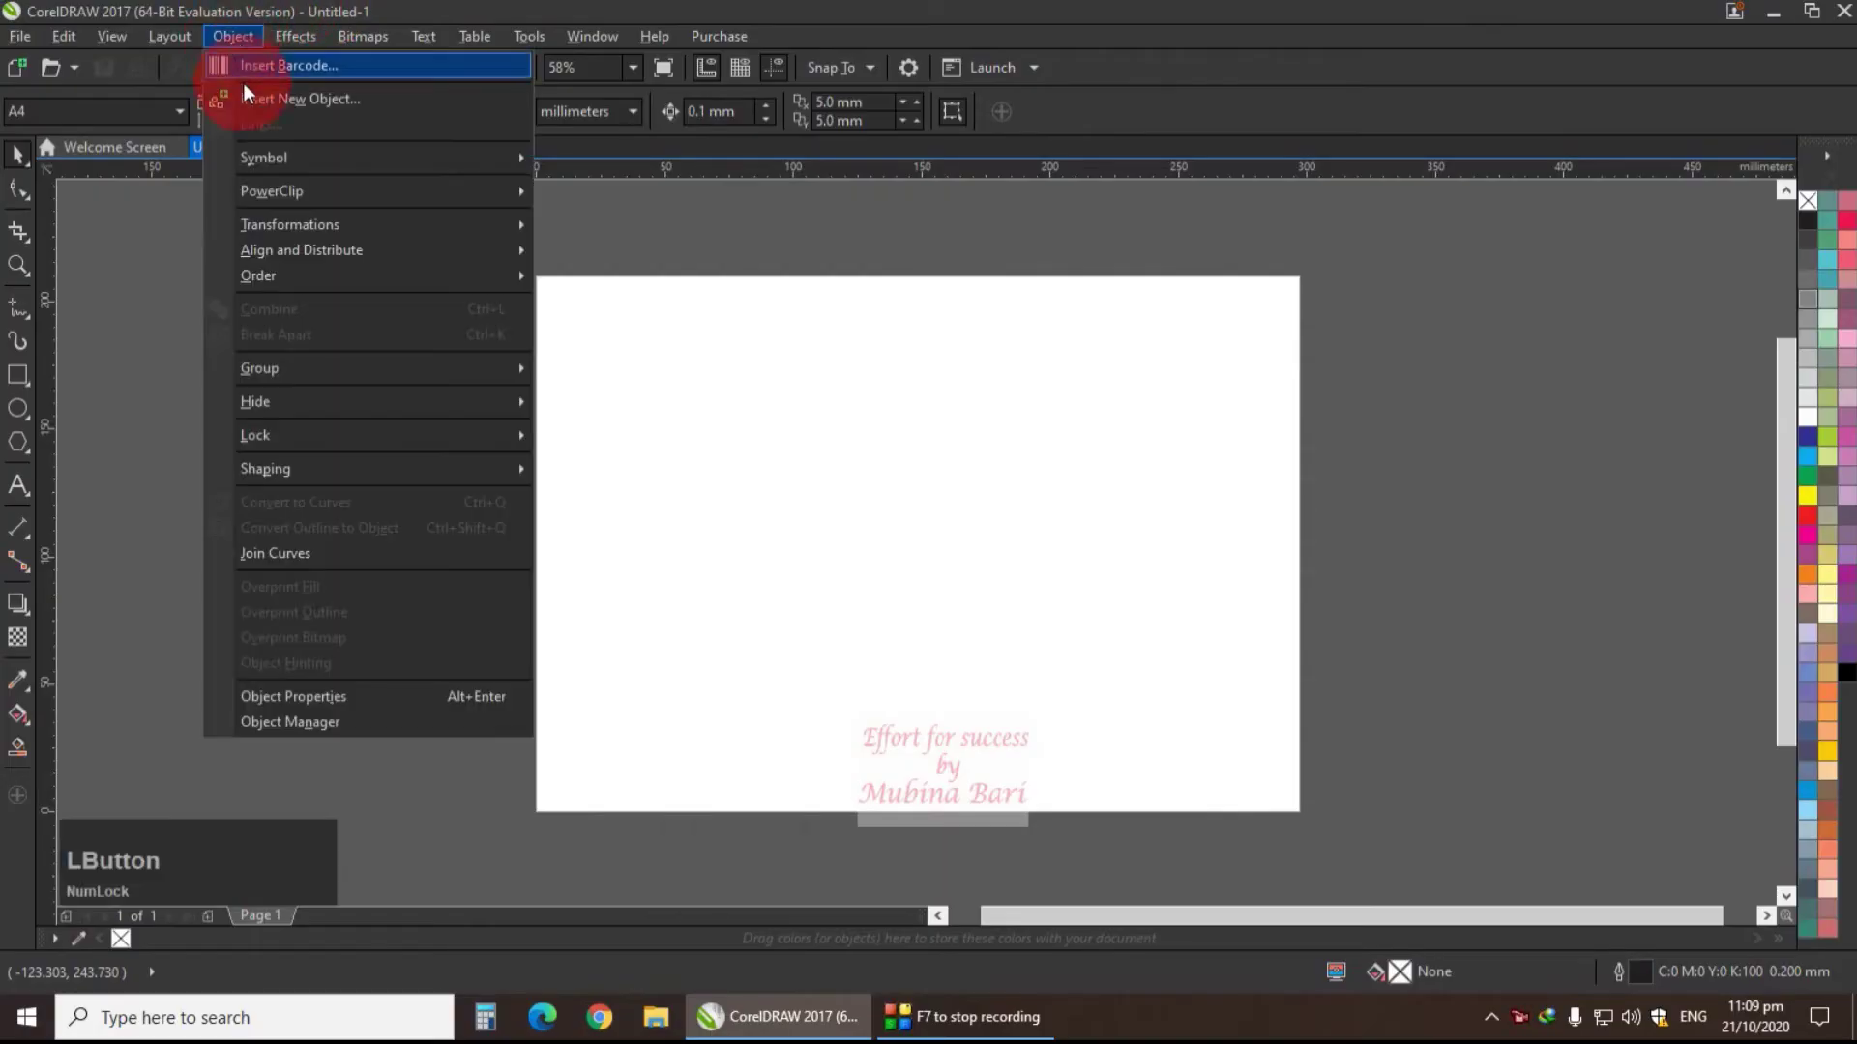
mouse_move(263, 163)
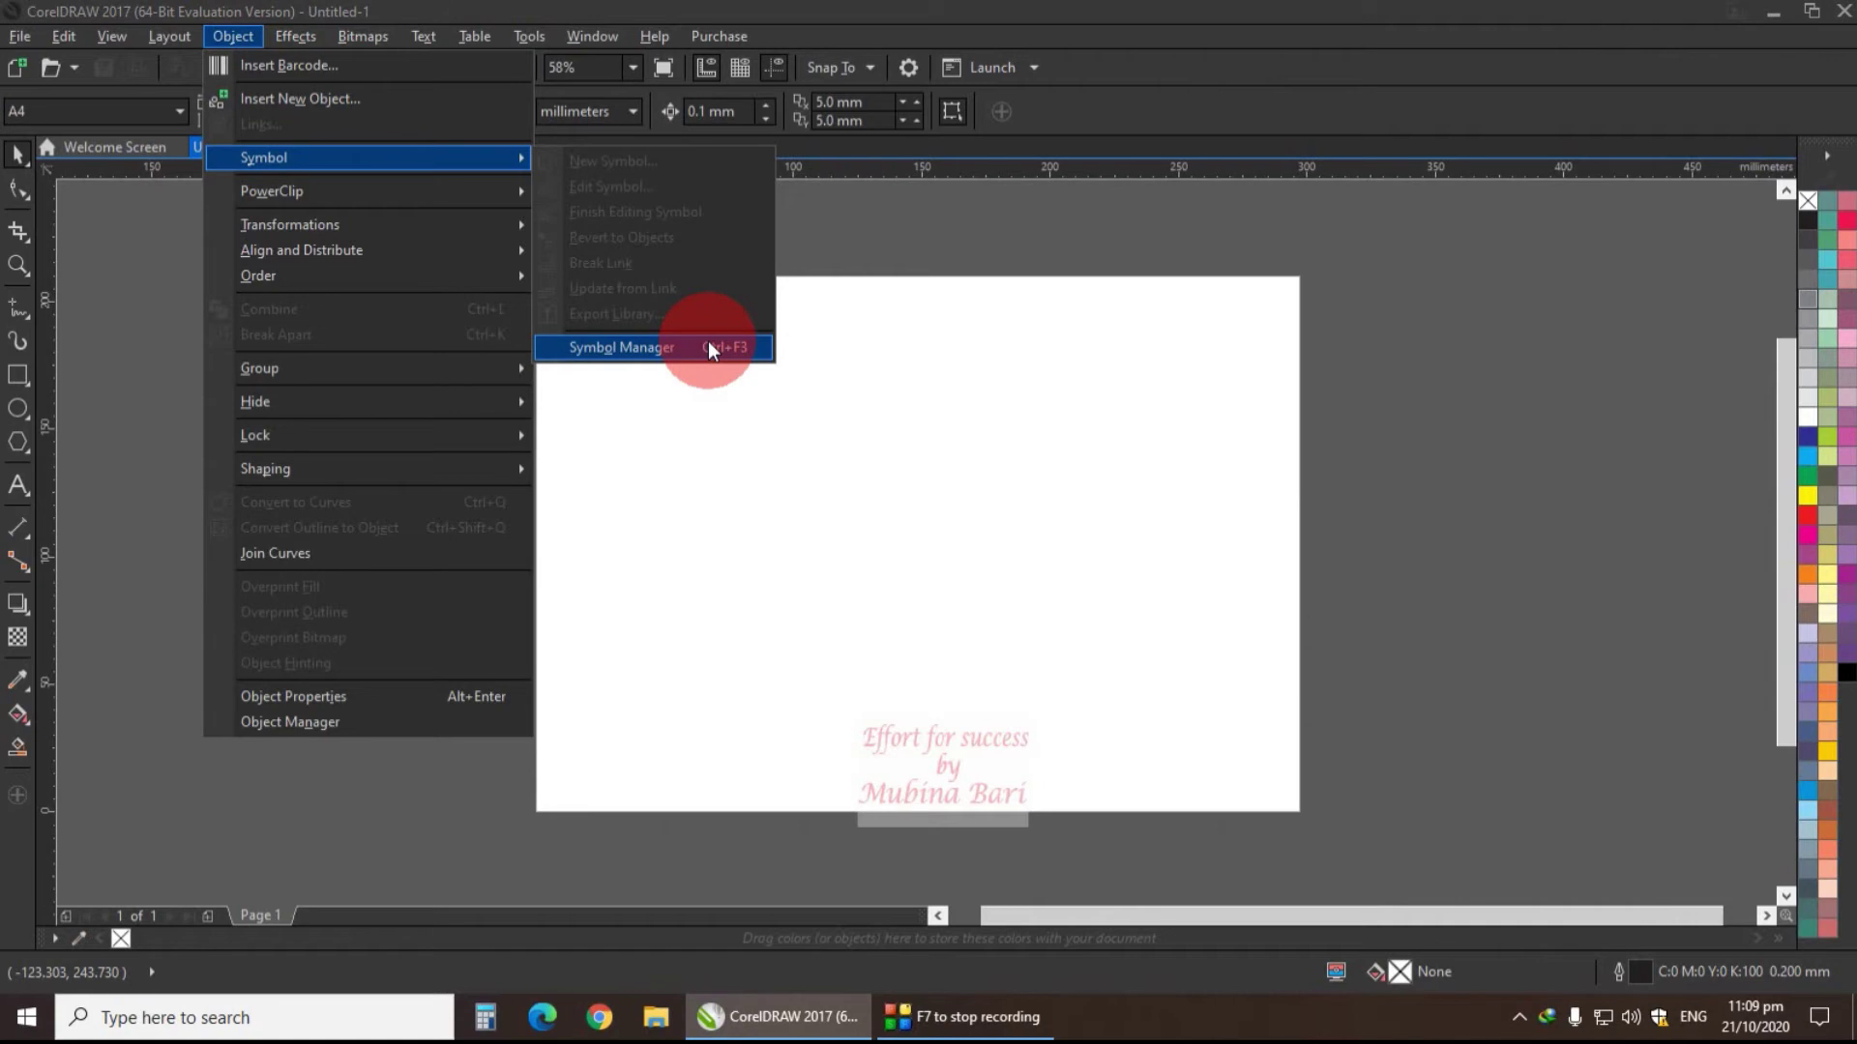
left_click(677, 347)
left_click(1629, 145)
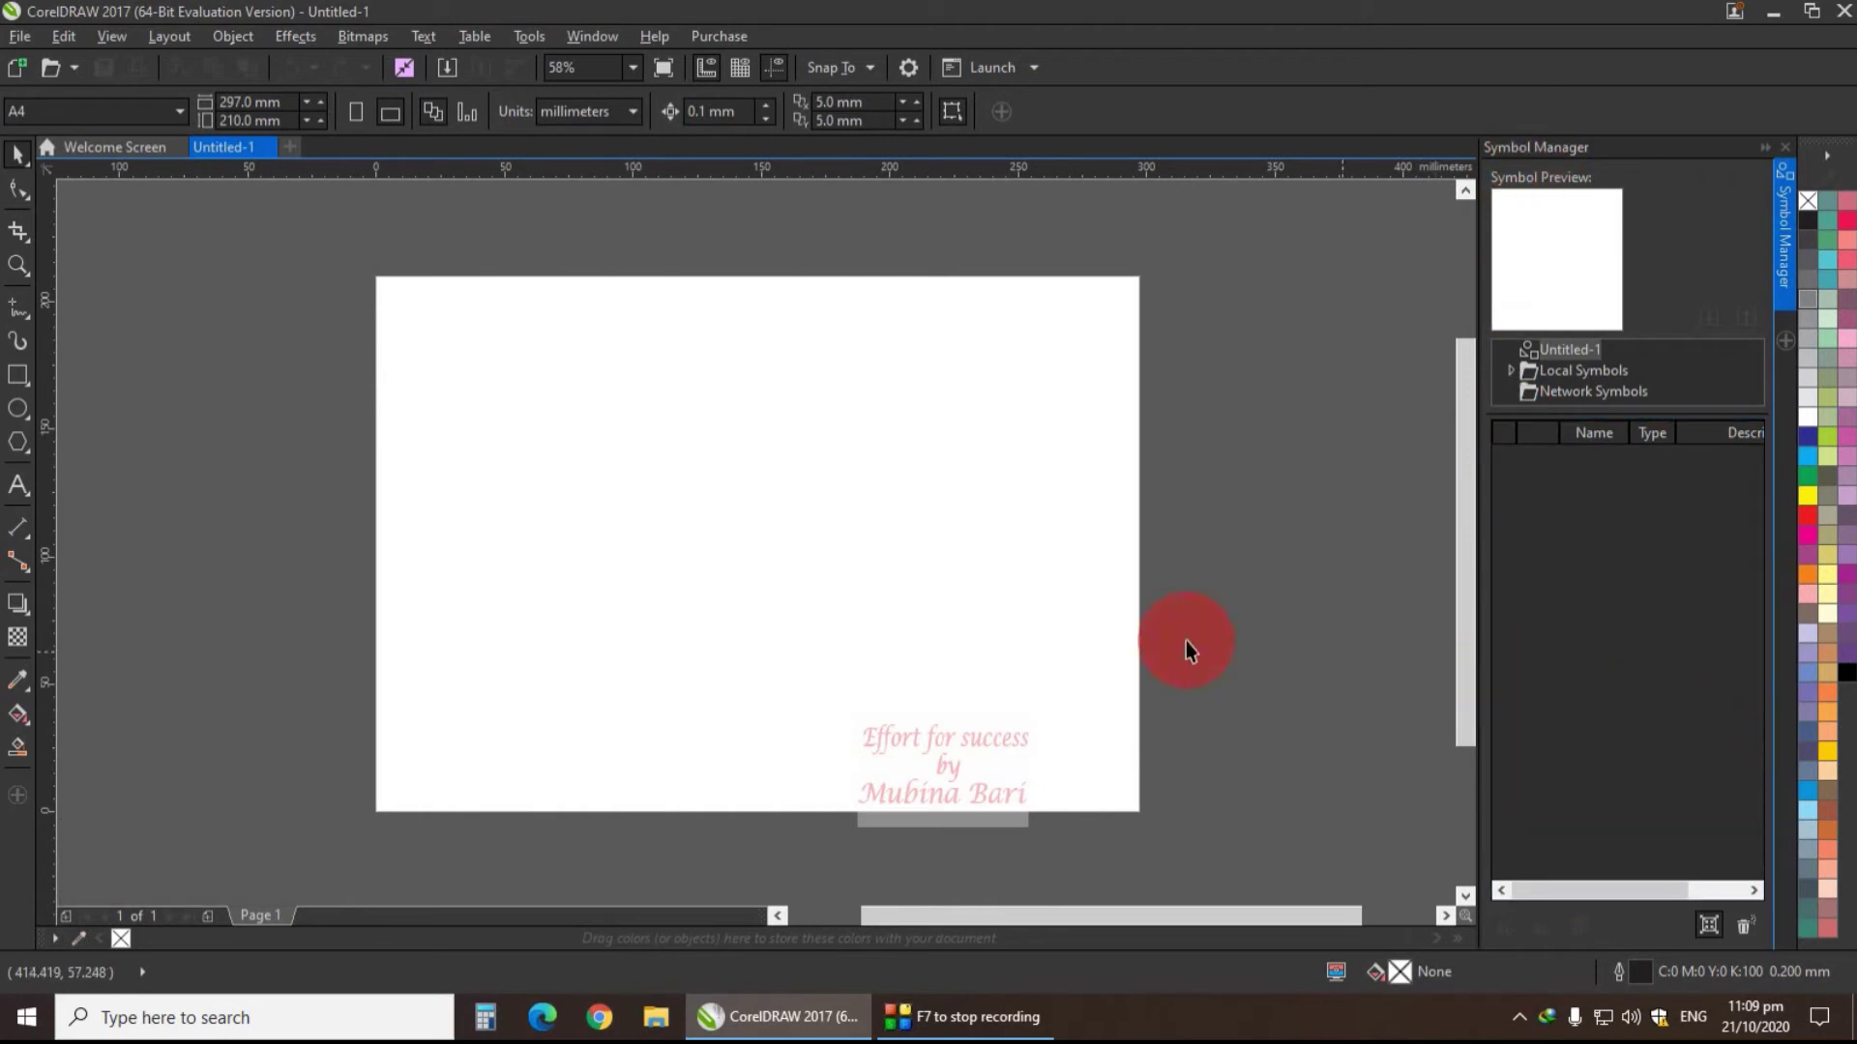
- Draw a rectangle about 55 mm wide and 58 mm high in the page's upper left area with a 2.0 mm outline
left_click(18, 377)
key("Delete")
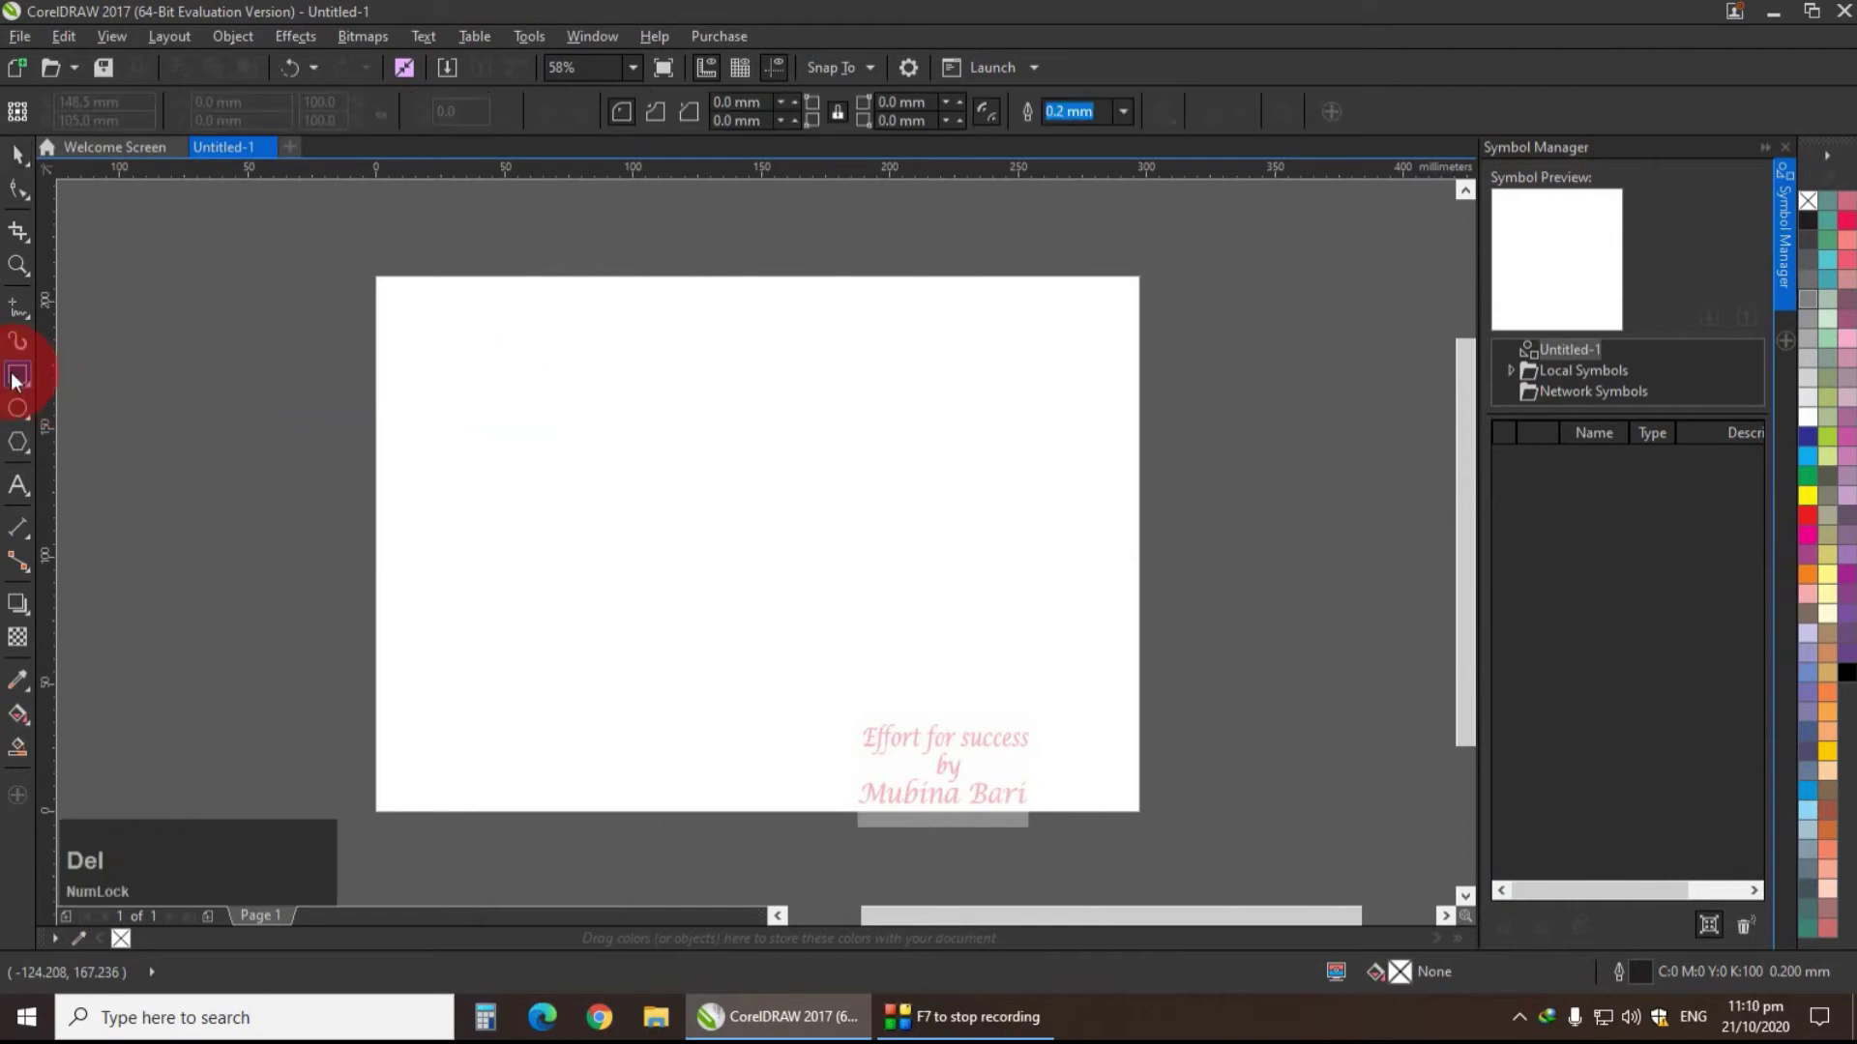
left_click(484, 382)
left_click_drag(484, 382, 625, 530)
left_click(1123, 115)
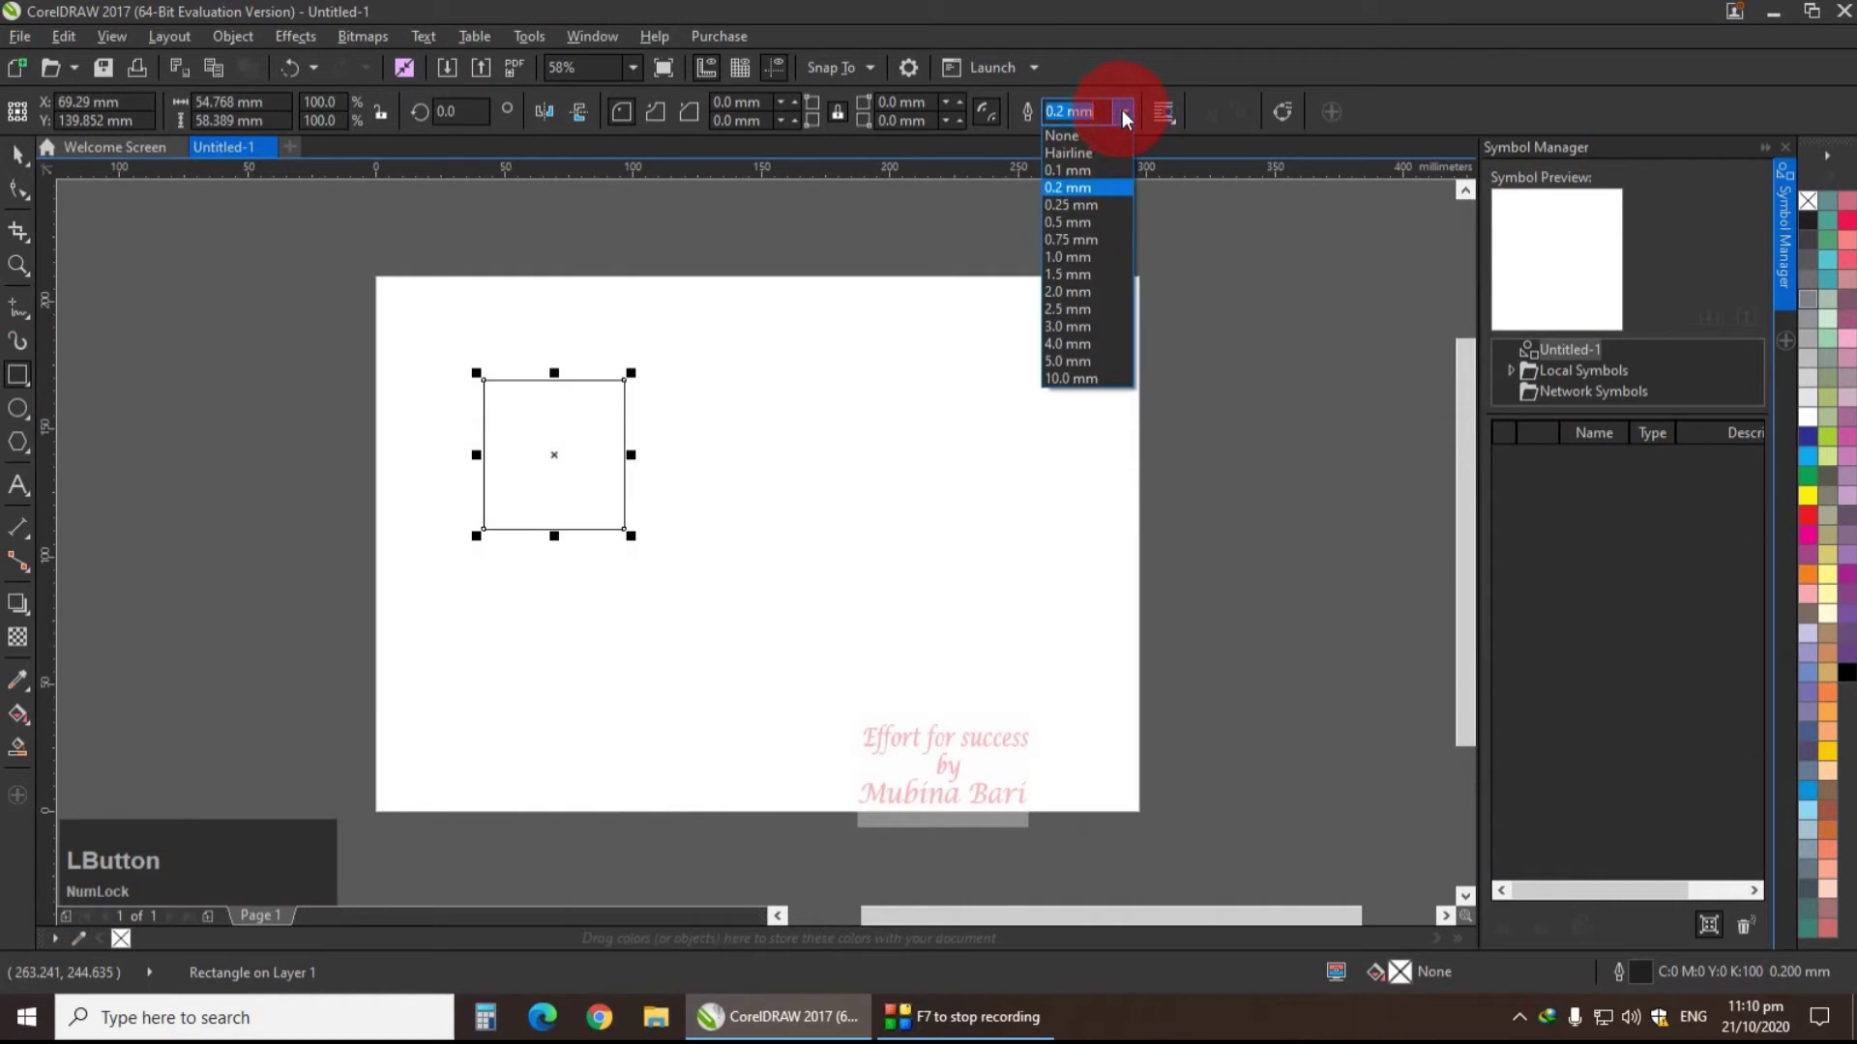
left_click(1069, 292)
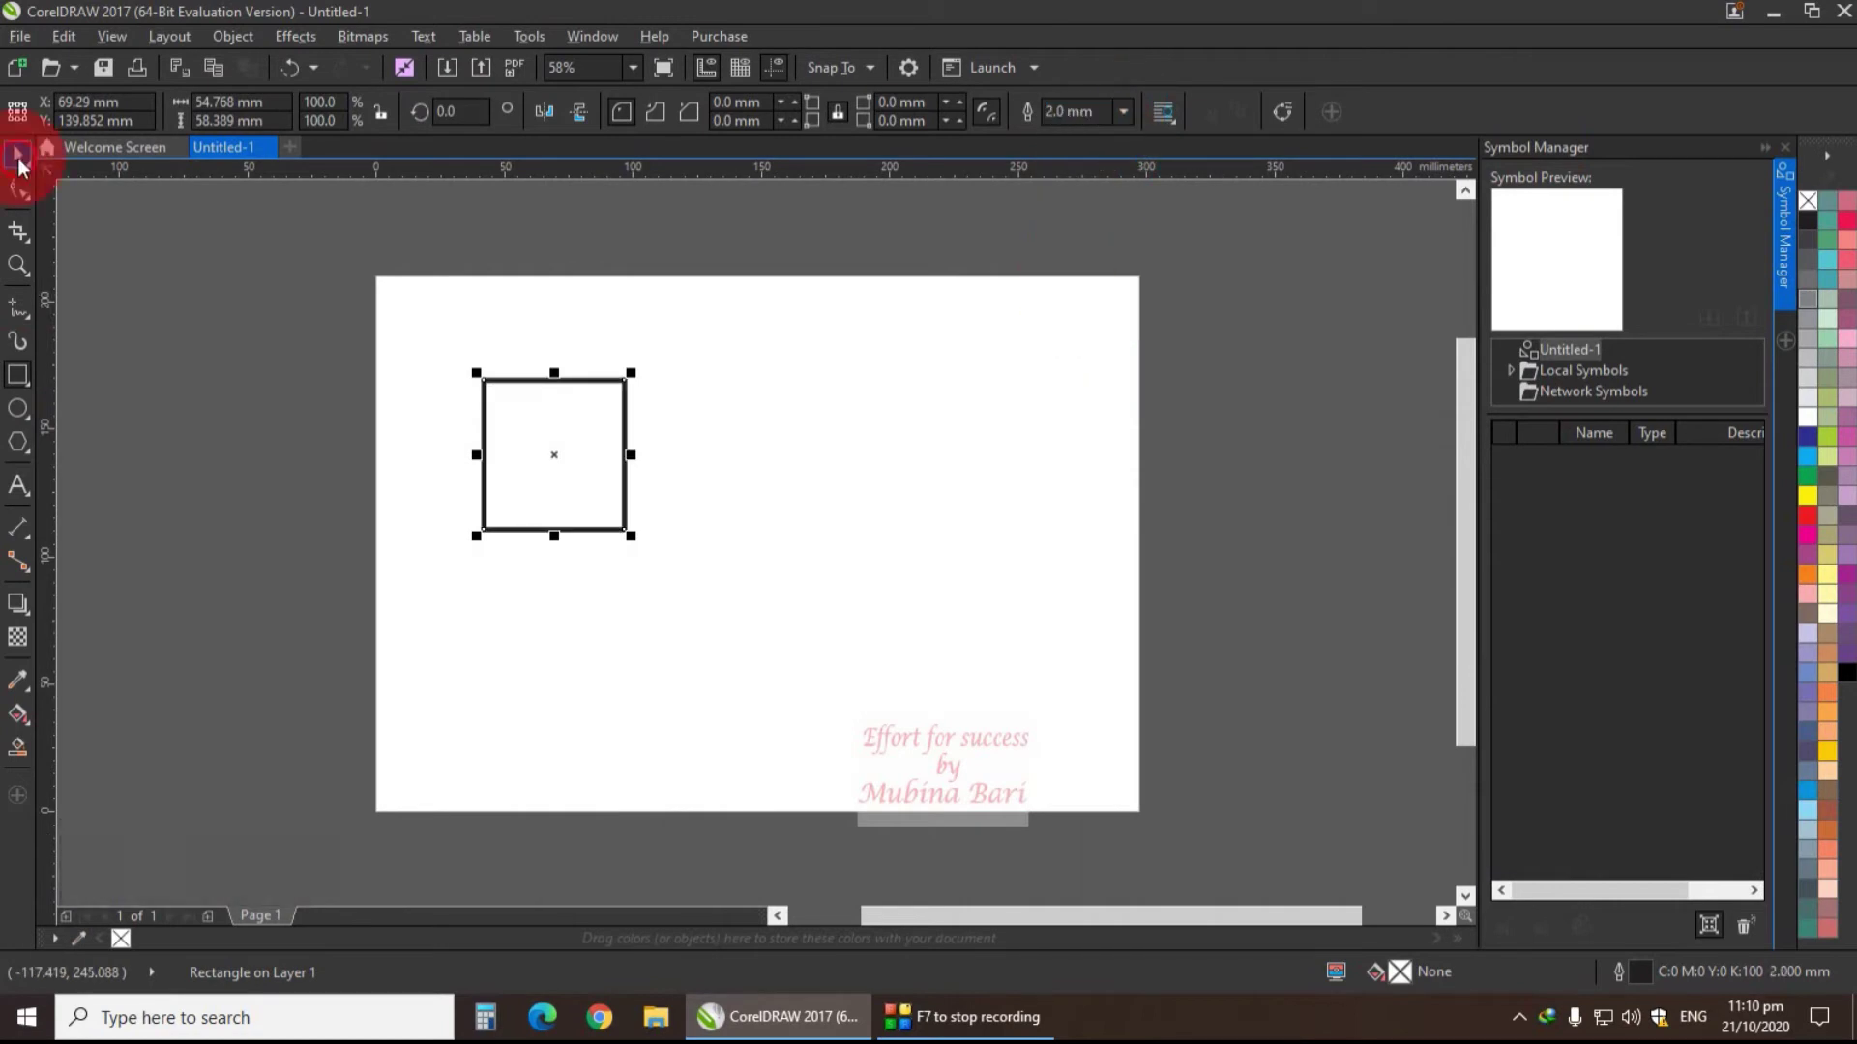
- Duplicate the rectangle about 11 mm right and 13 mm down, and colour both outlines green
left_click_drag(560, 457, 584, 489)
right_click(584, 489)
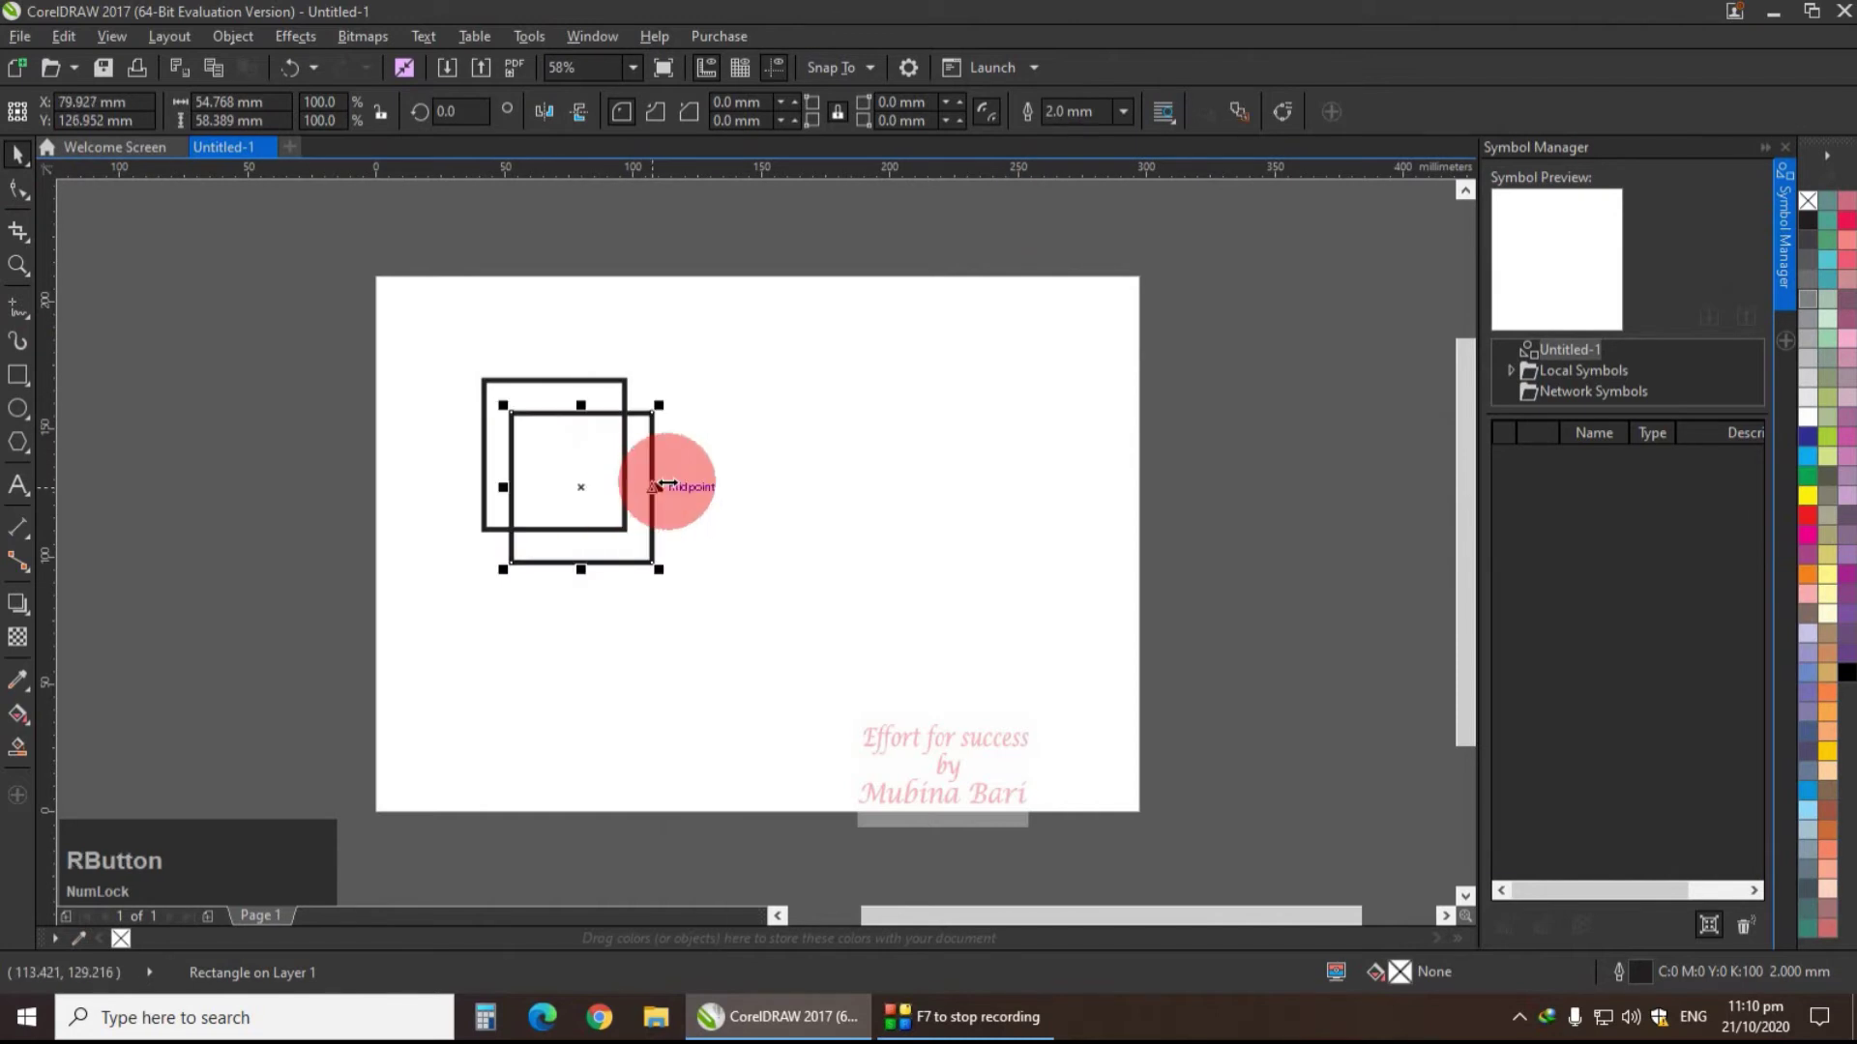
left_click_drag(458, 344, 698, 590)
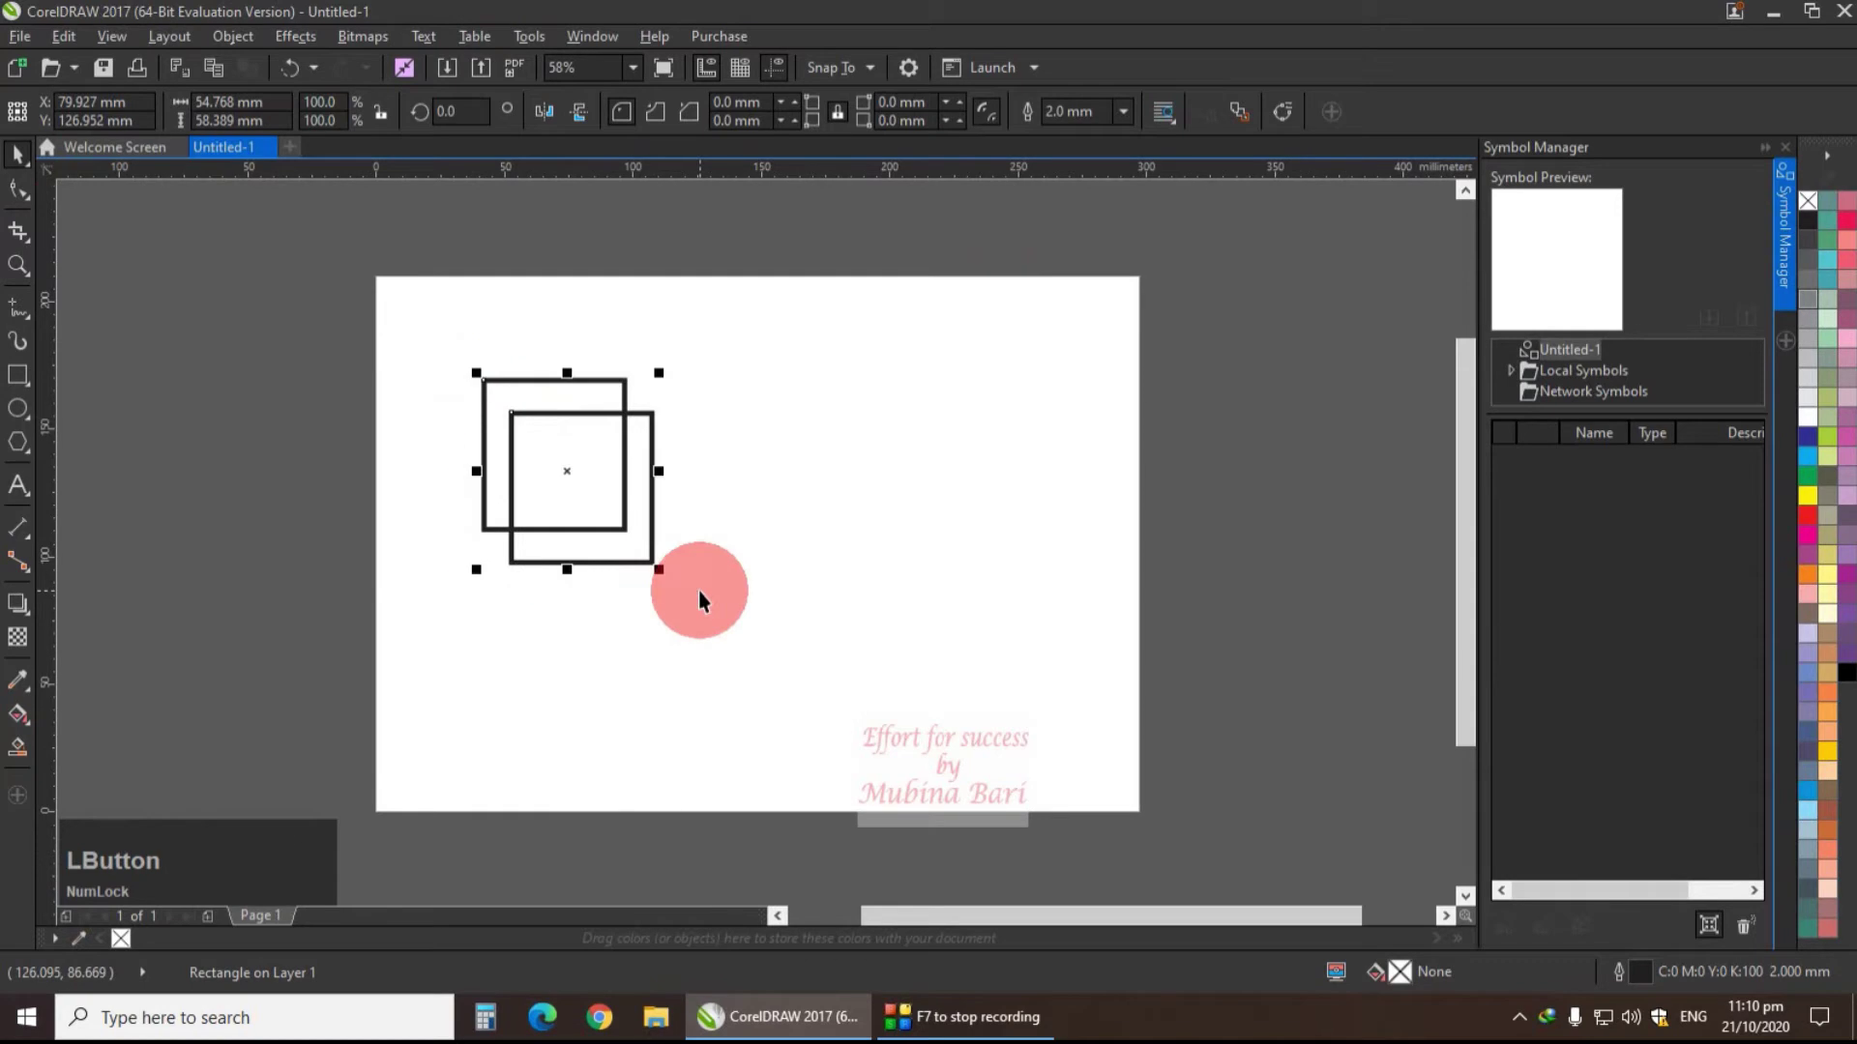
right_click(1809, 484)
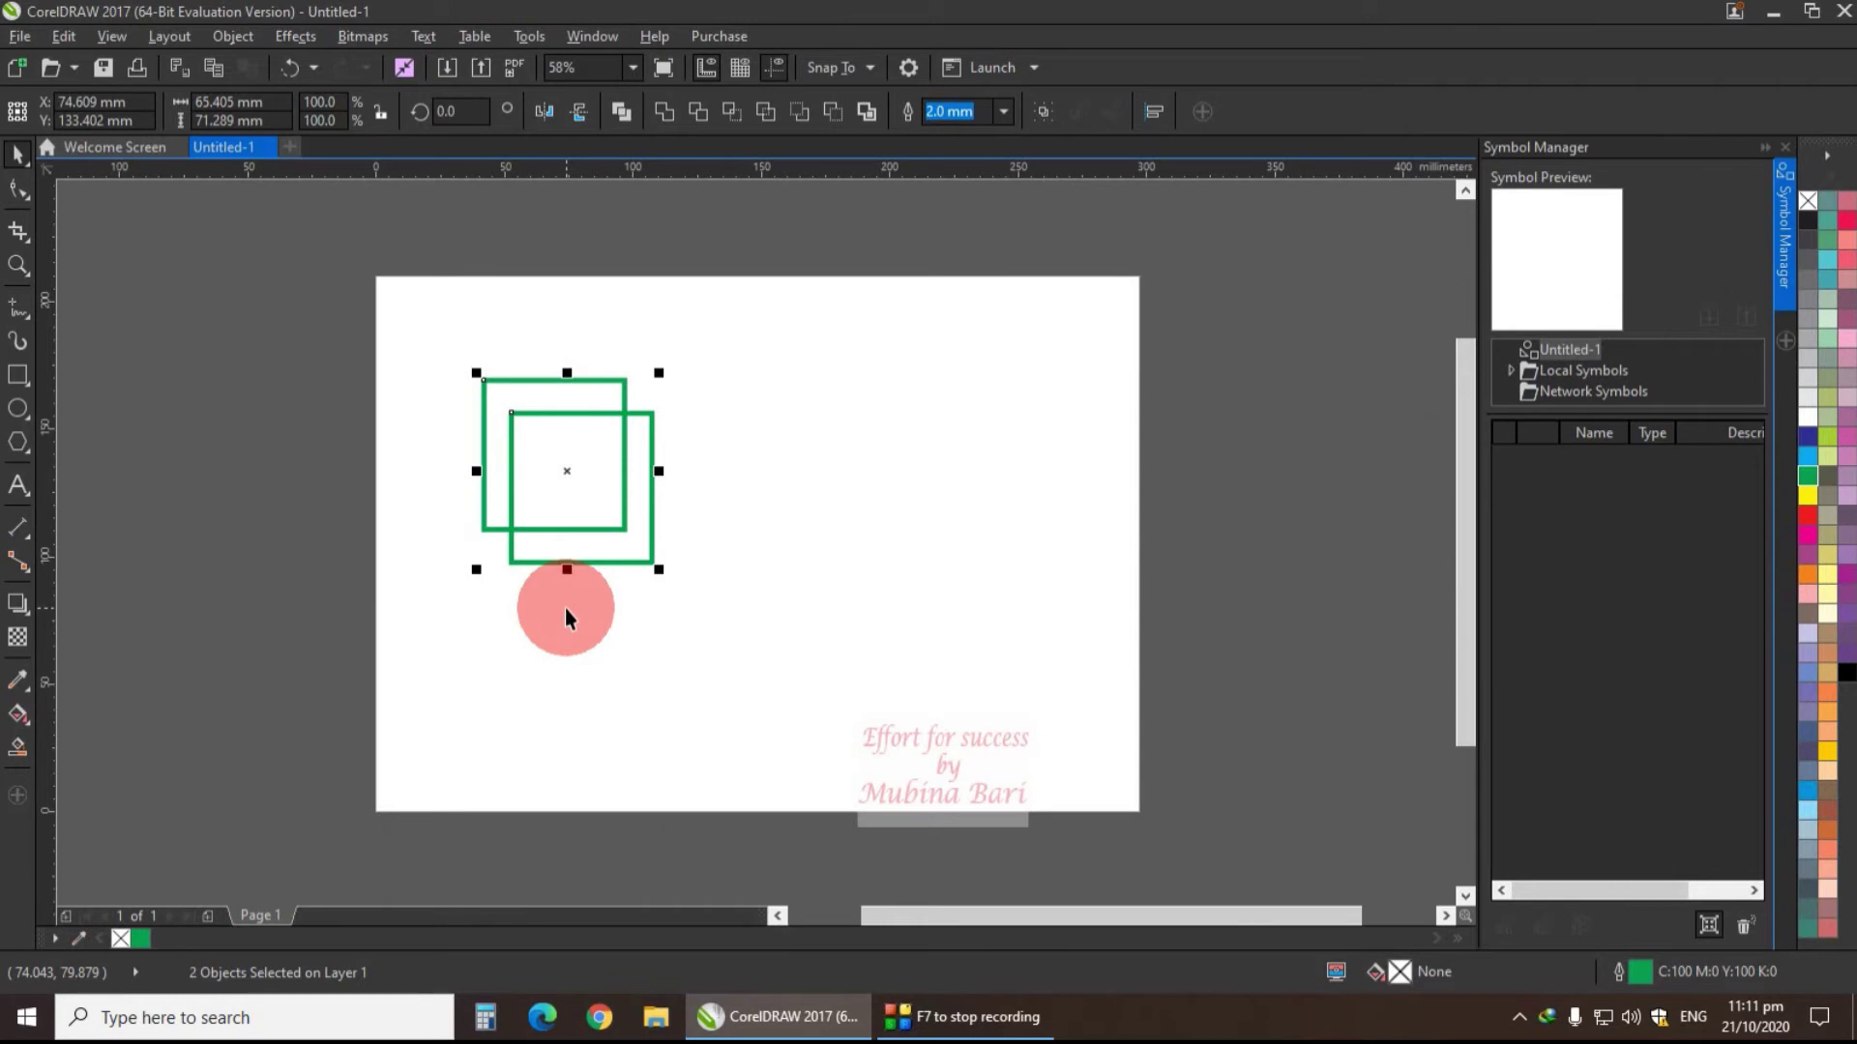
- Create a new symbol named green from the two overlapping green rectangles
left_click(236, 37)
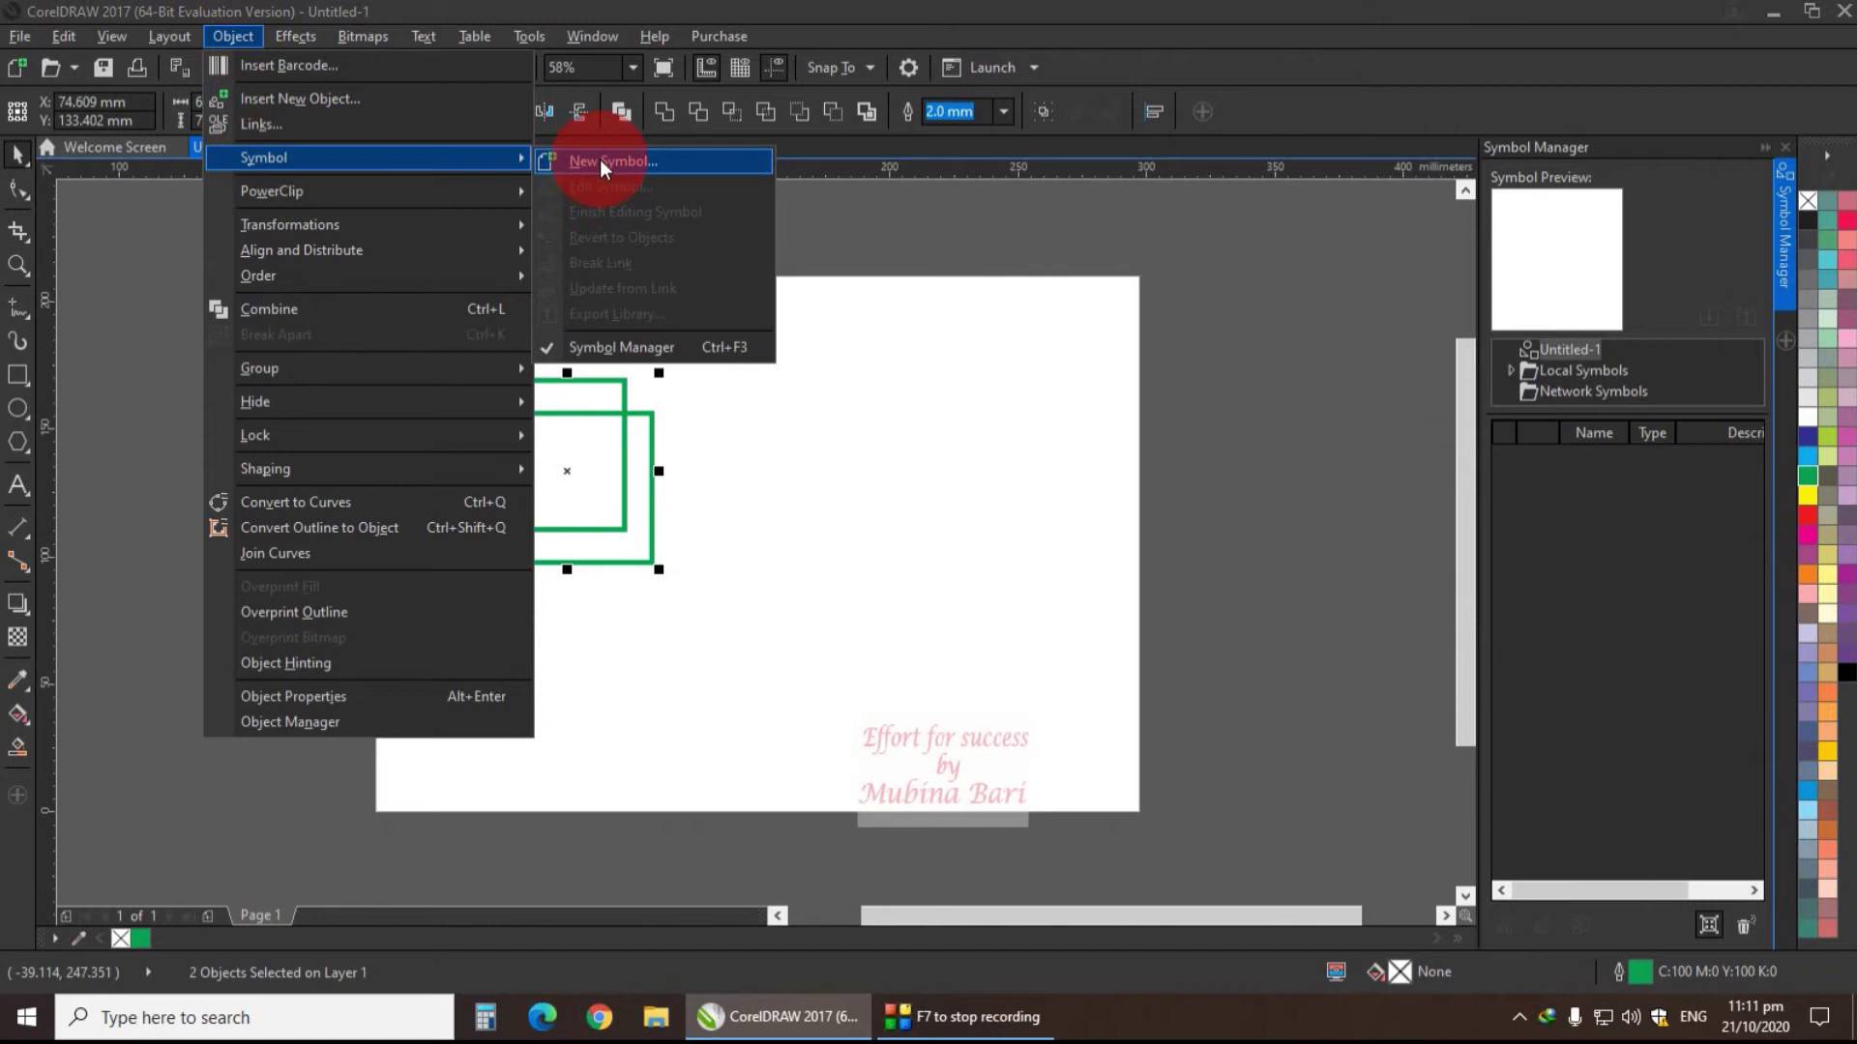
left_click(601, 165)
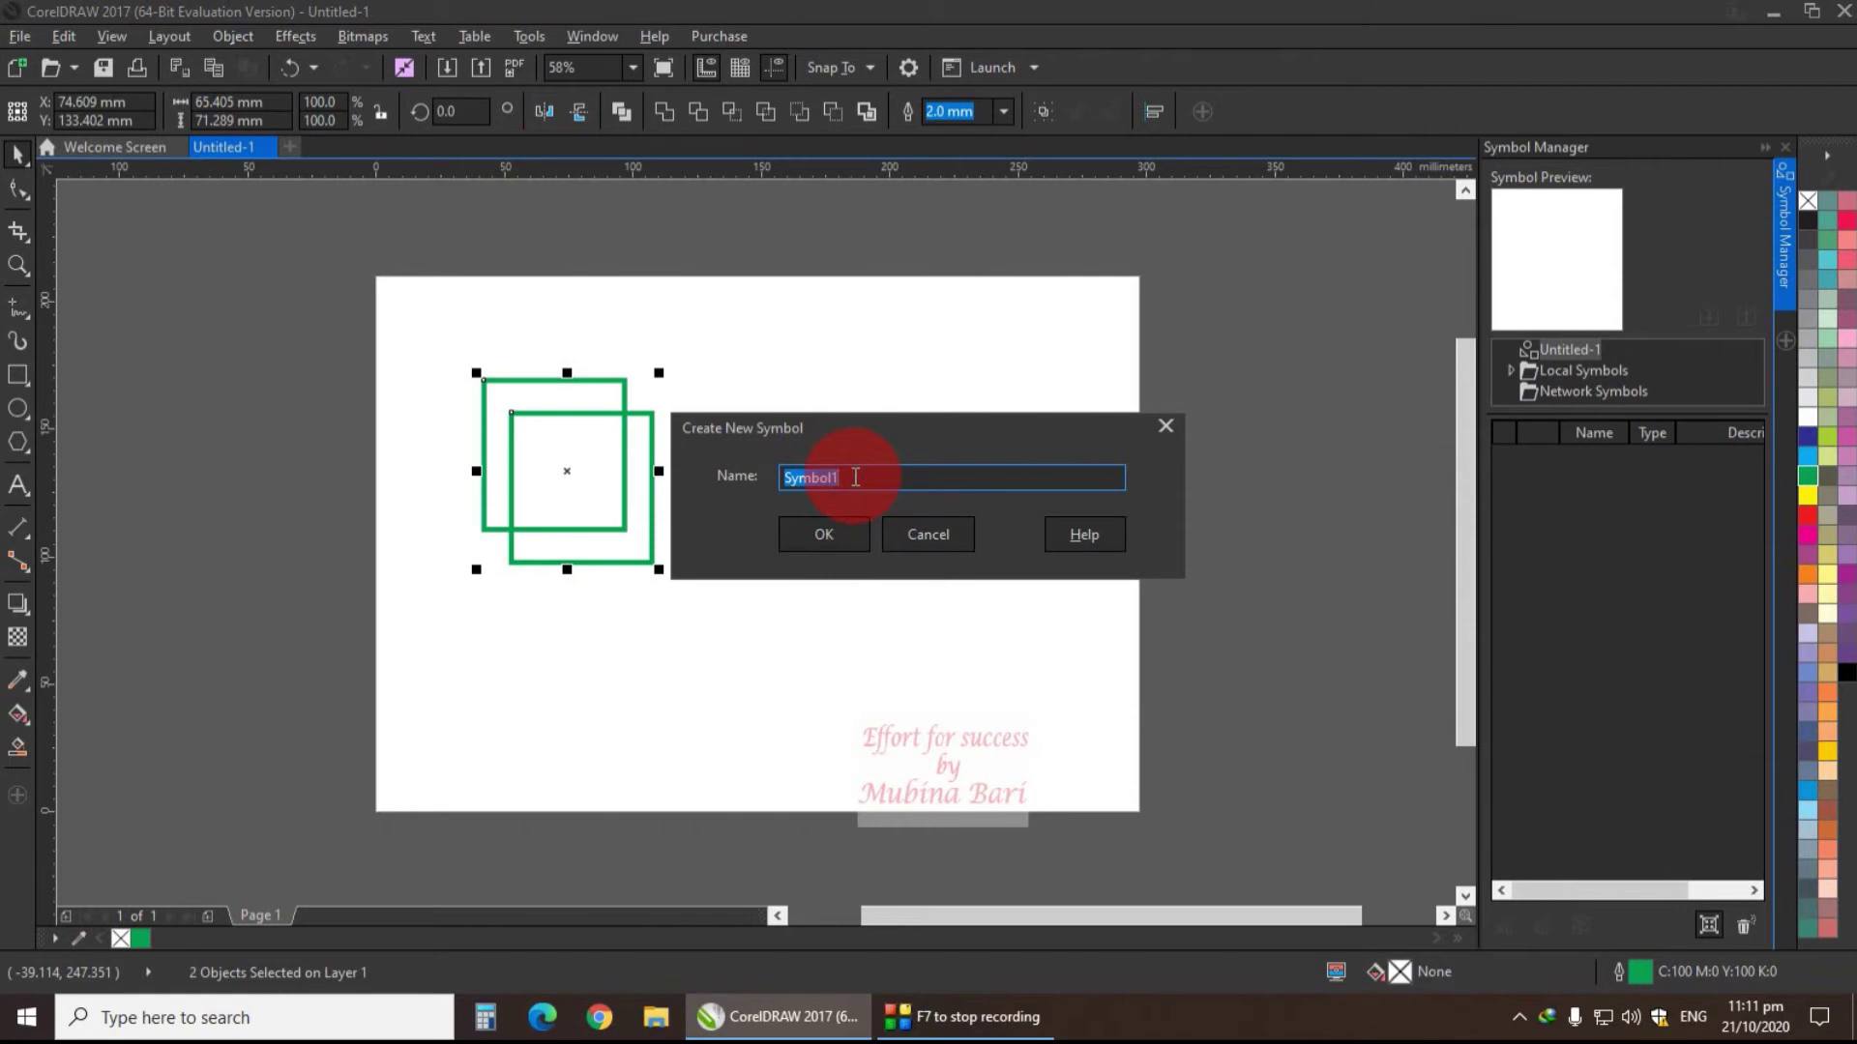
type("green")
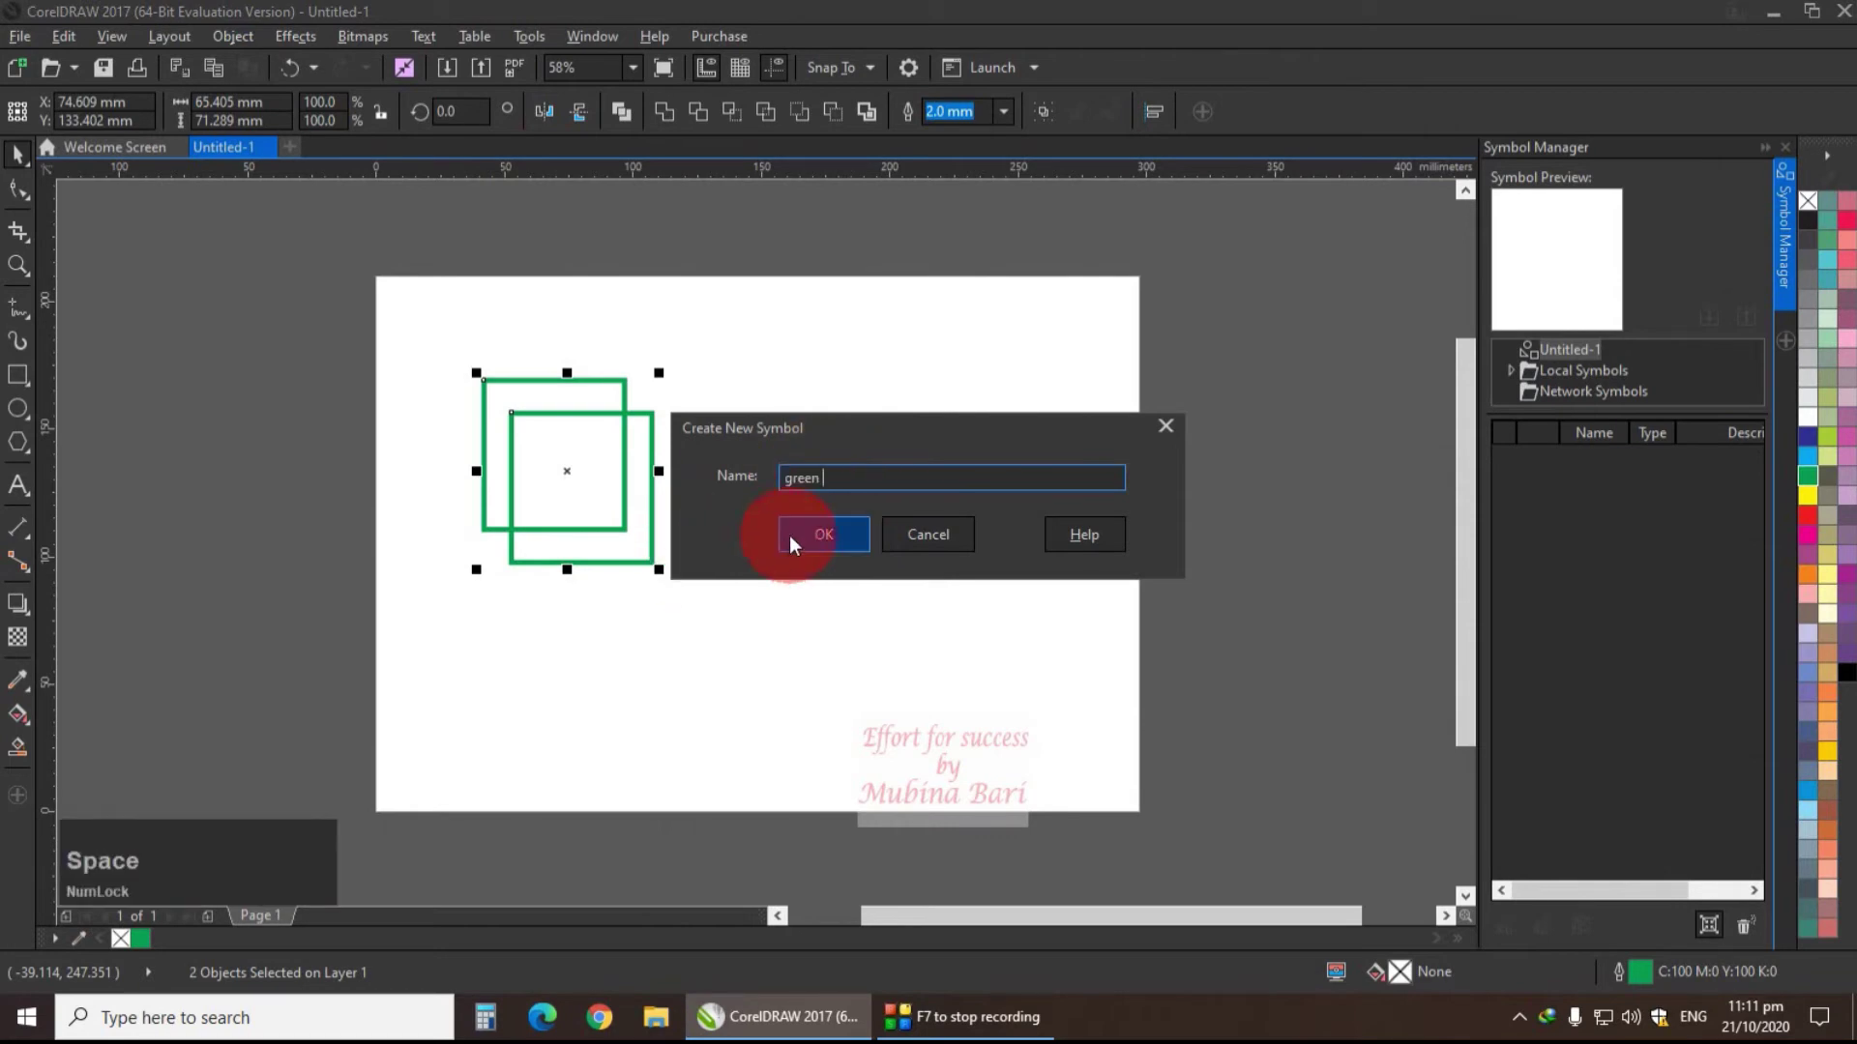
left_click(817, 531)
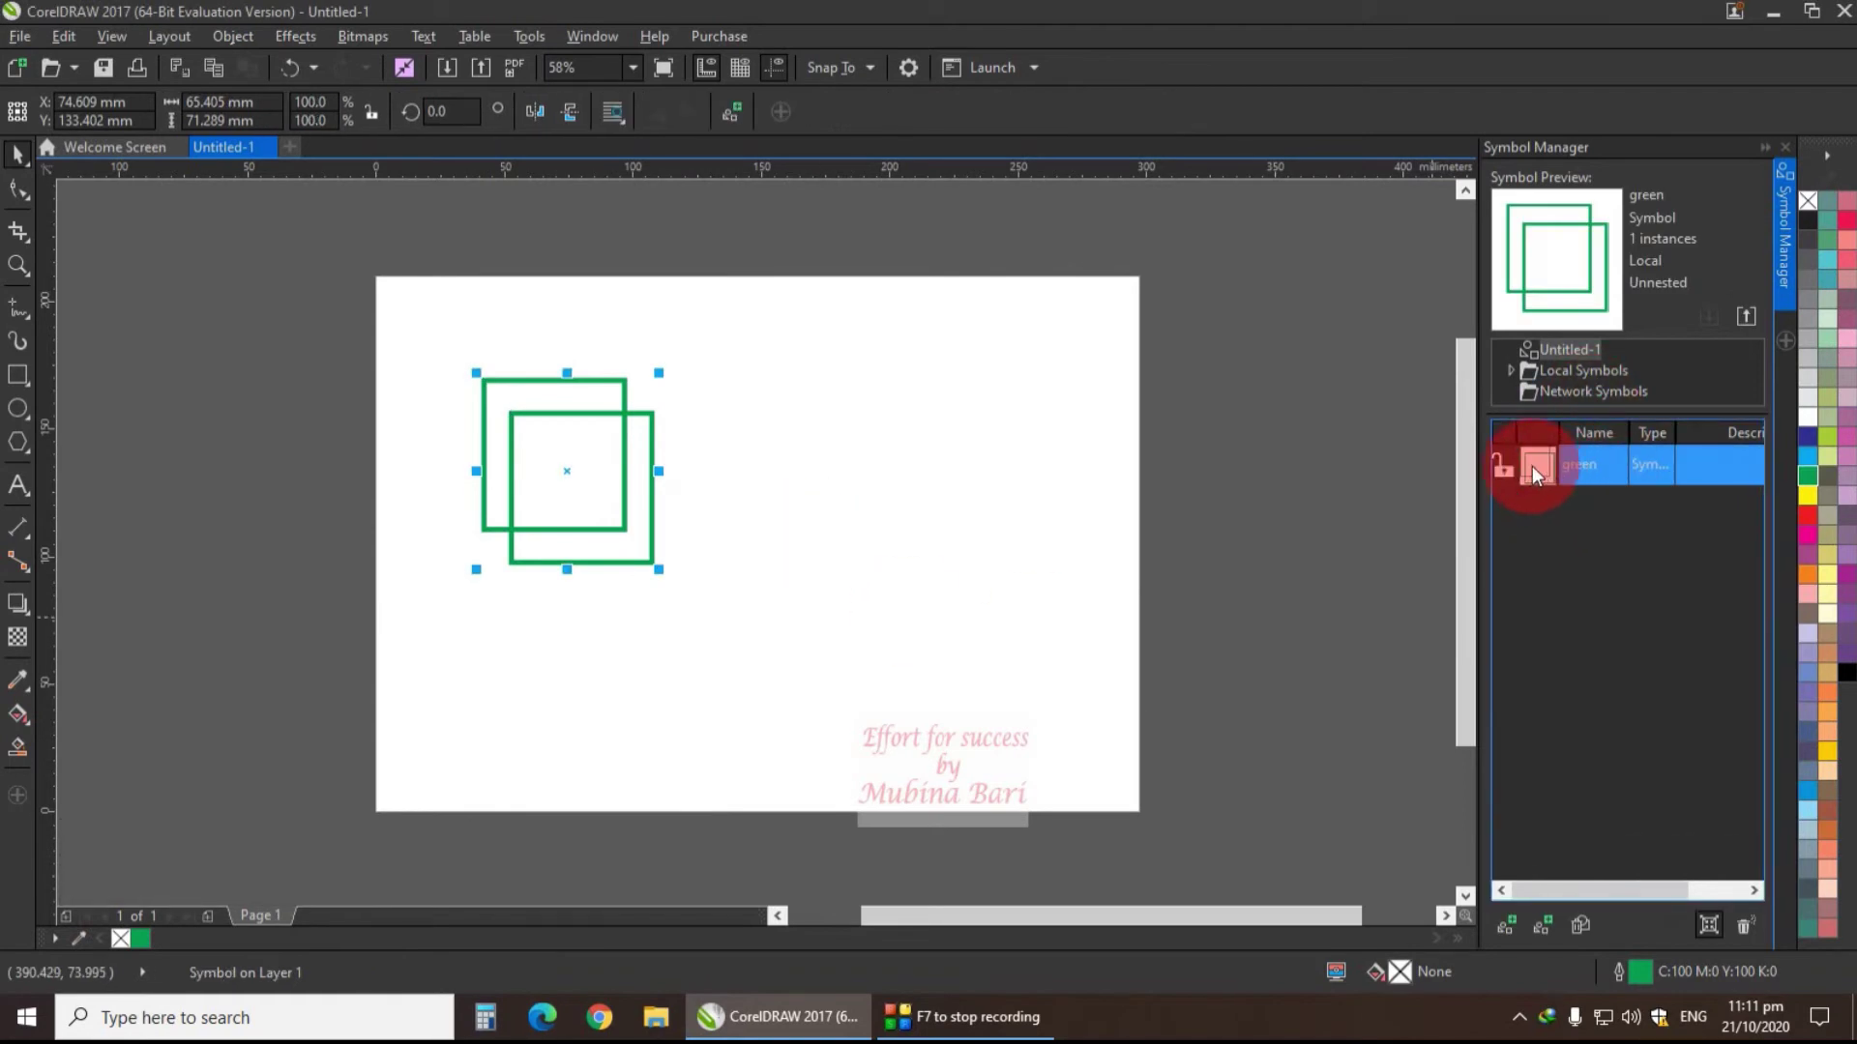
- Draw a five-sided polygon about 48 by 45 mm to the right of the green rectangles and fill it red
left_click(17, 442)
left_click_drag(778, 377, 900, 498)
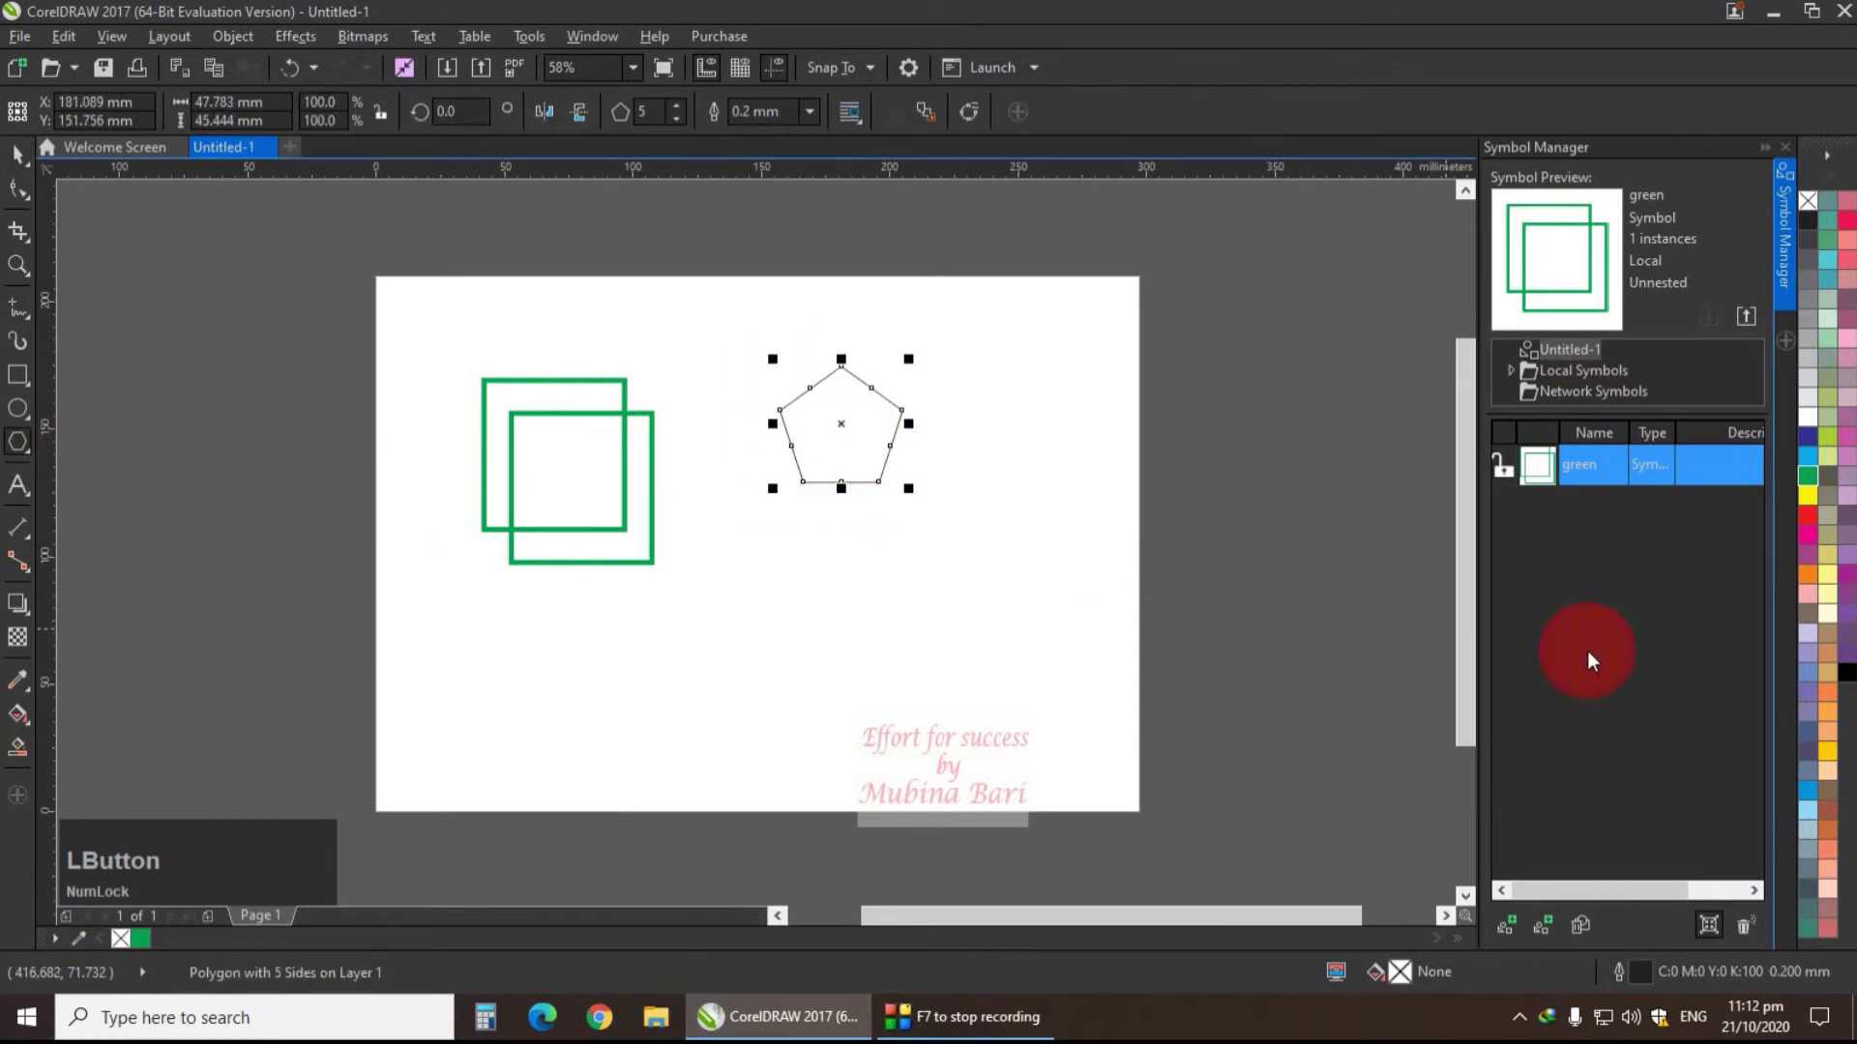
left_click(1807, 520)
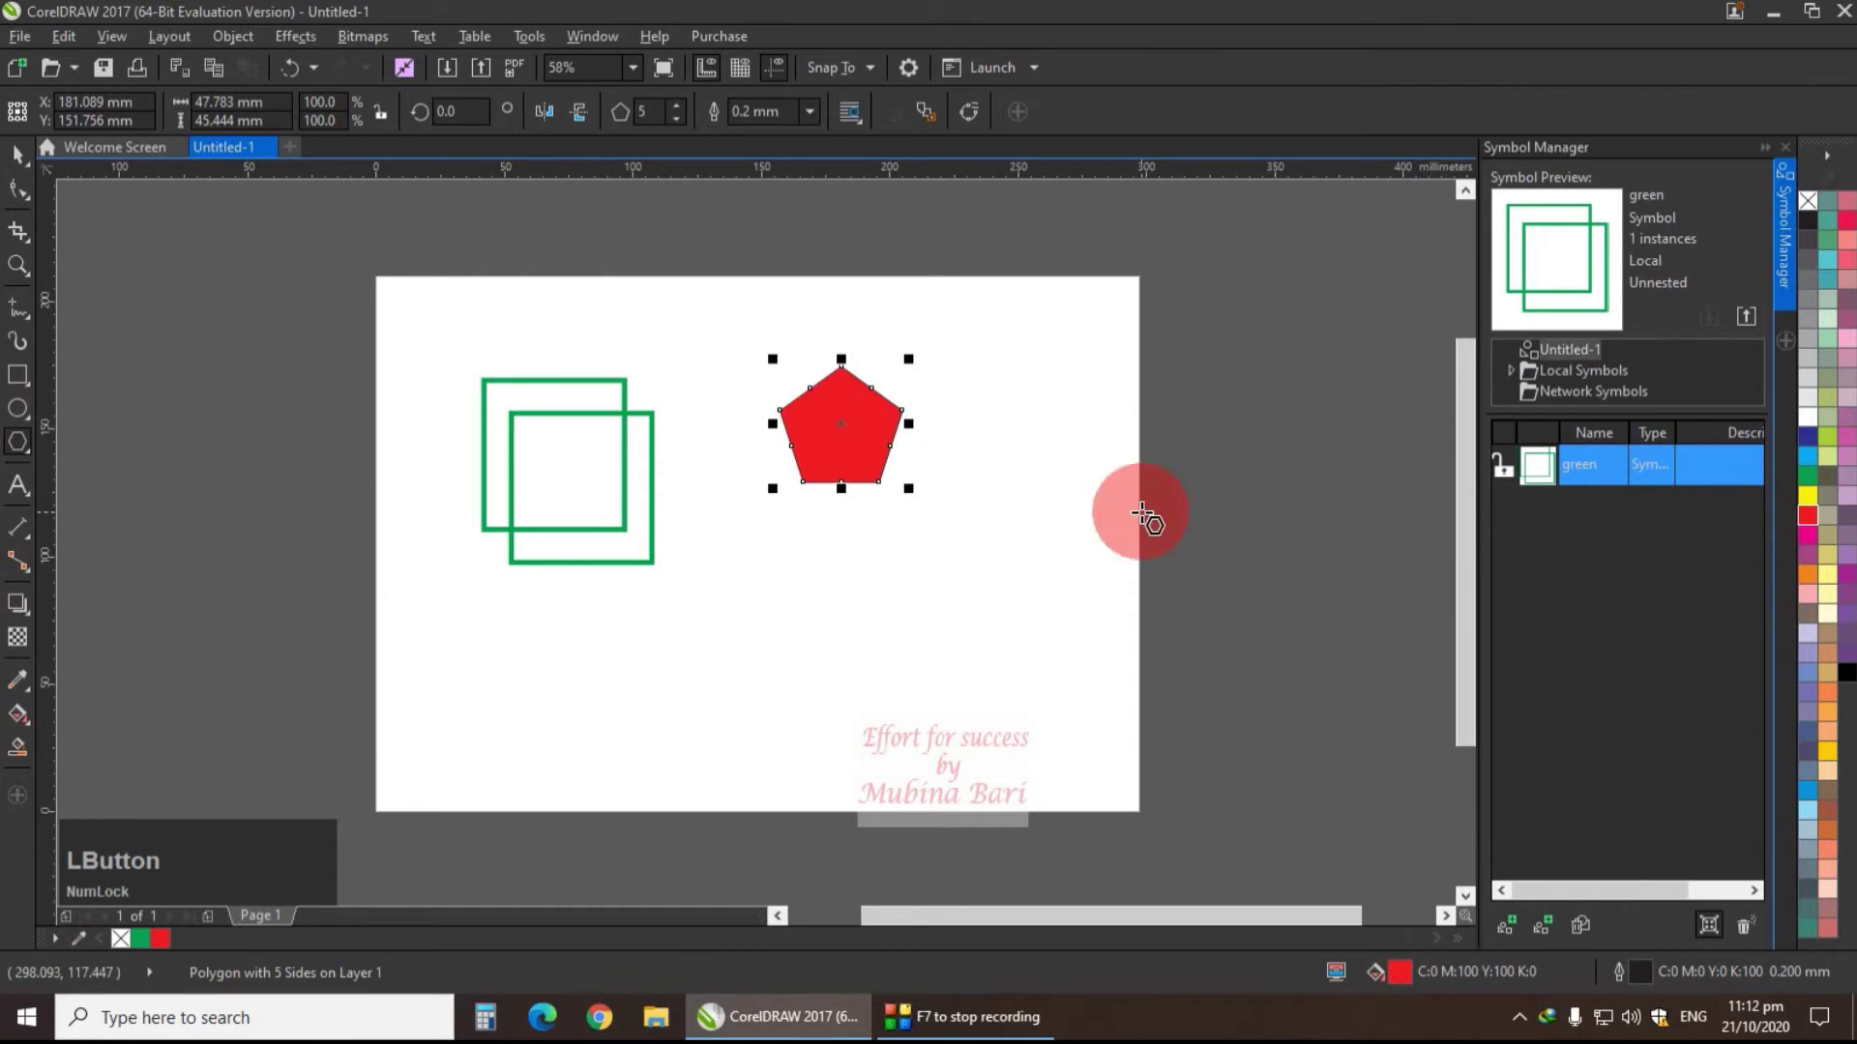
- Draw a smaller pentagon about 35 by 30 mm overlapping the red one's lower right and fill it magenta
left_click(834, 431)
left_click_drag(834, 430, 926, 504)
left_click(1807, 534)
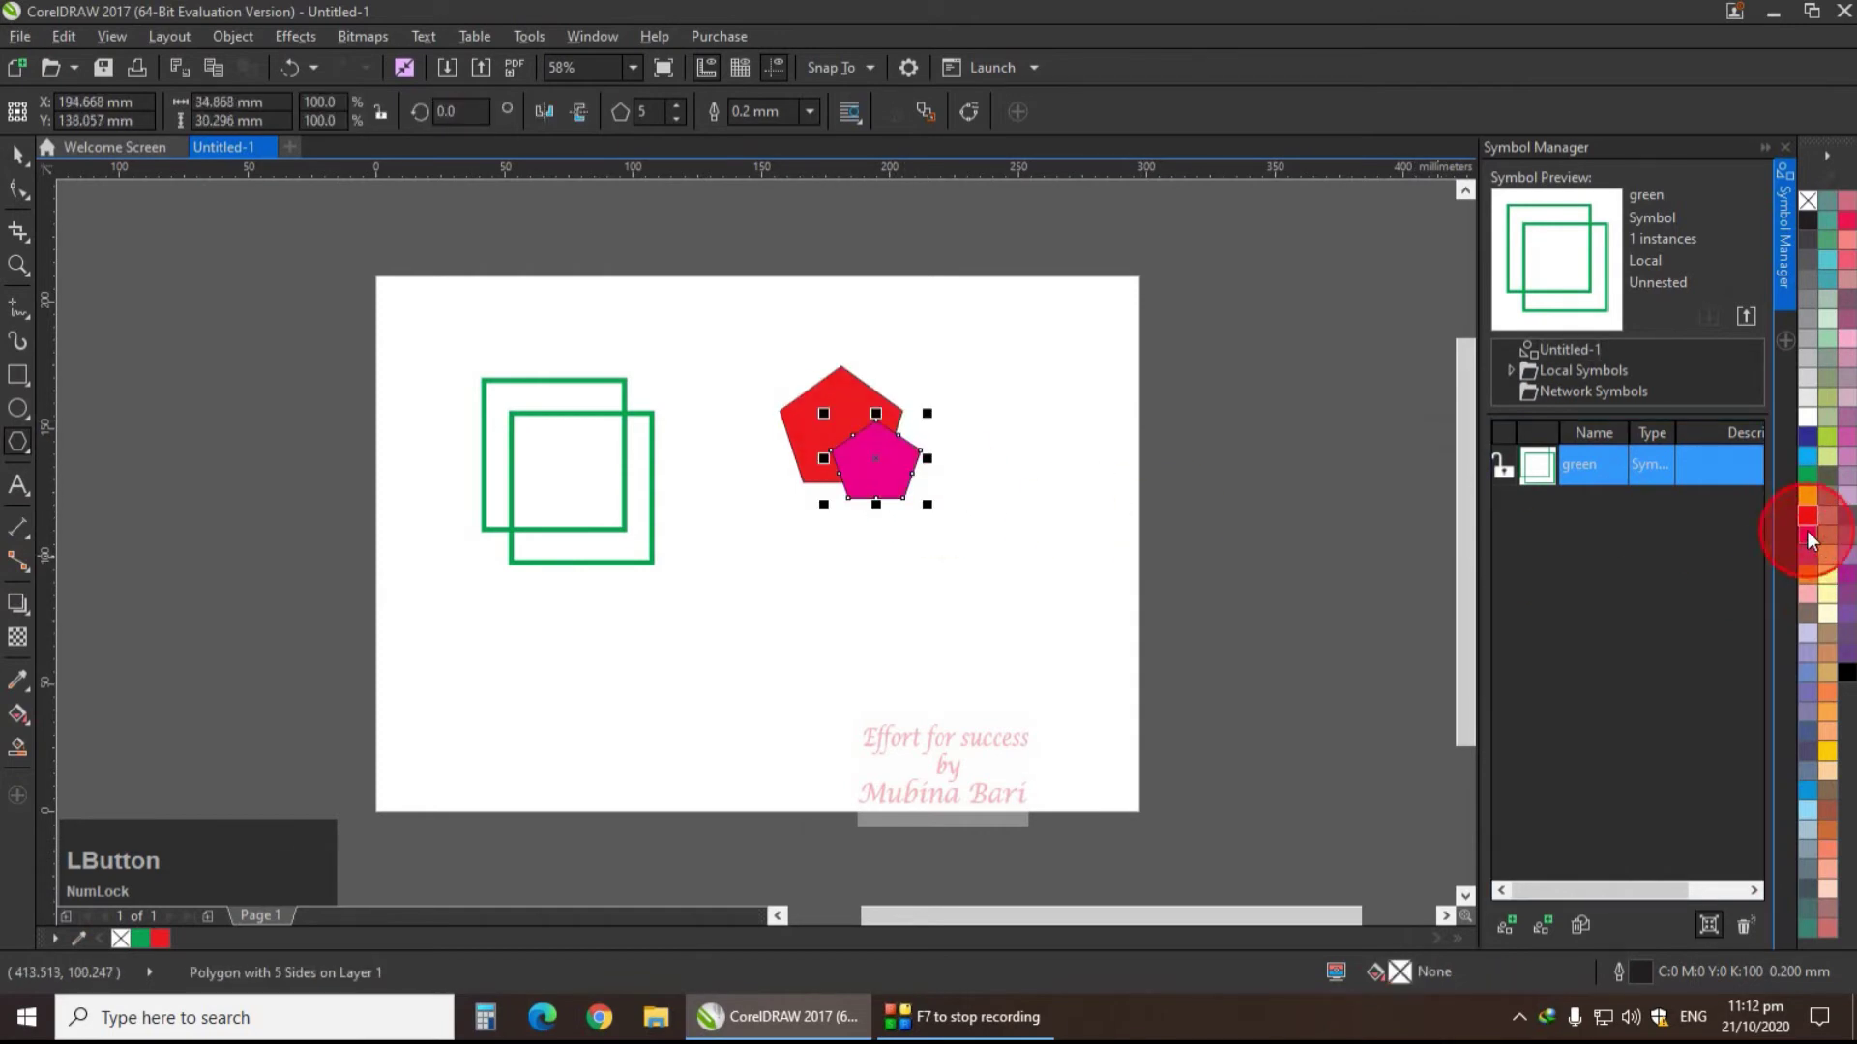
- Create a new symbol named red from the red and magenta pentagons
left_click(17, 152)
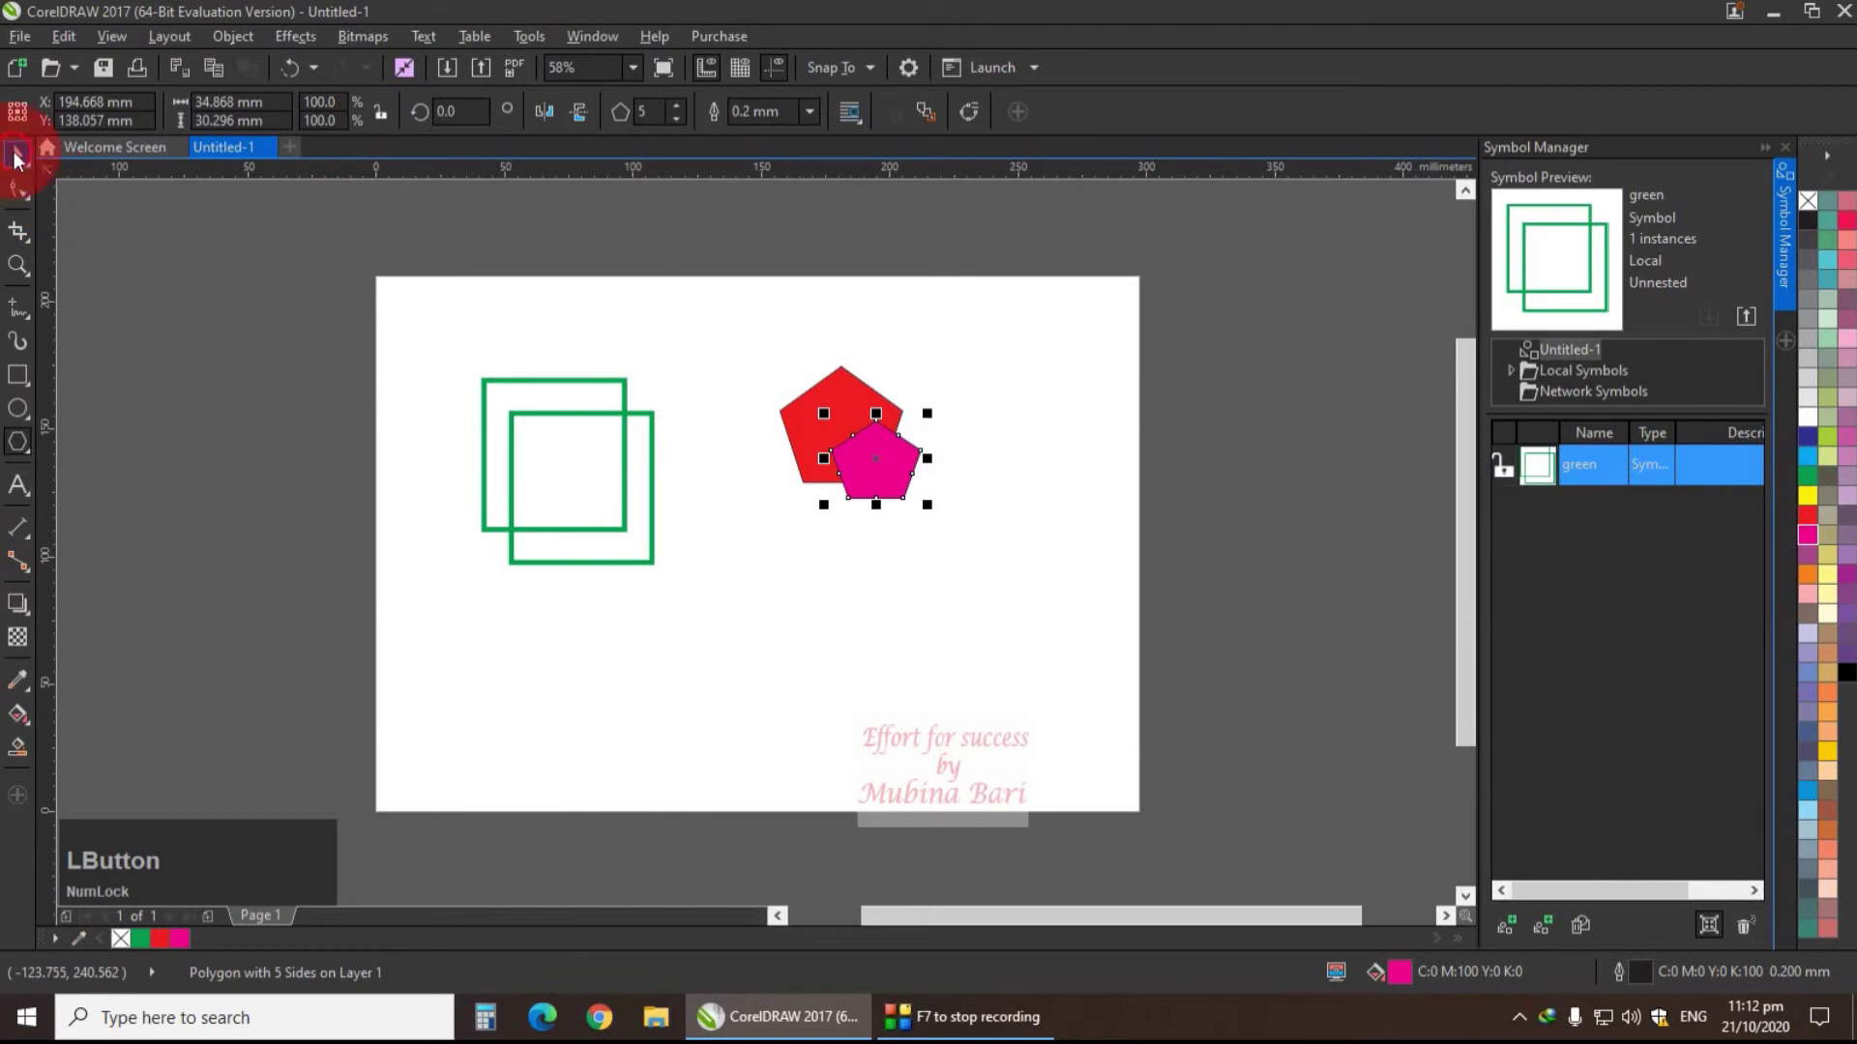
left_click_drag(758, 332, 973, 572)
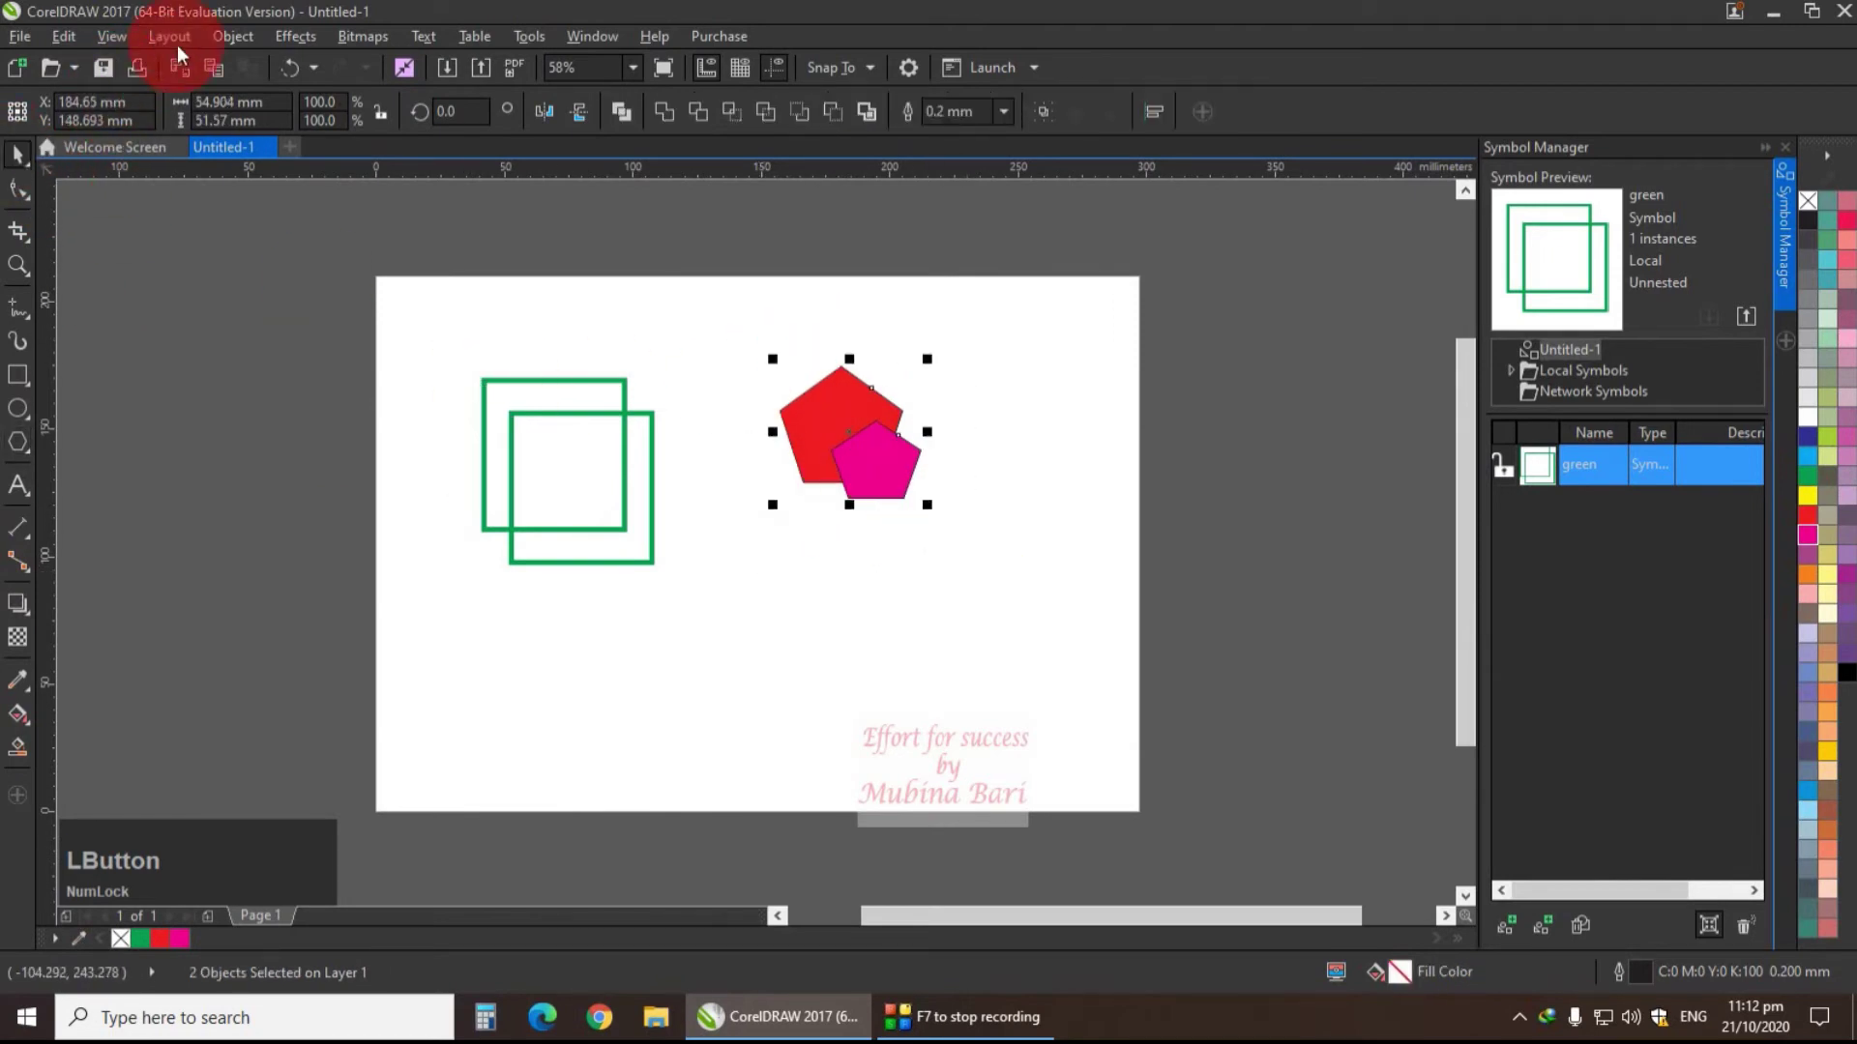
left_click(228, 41)
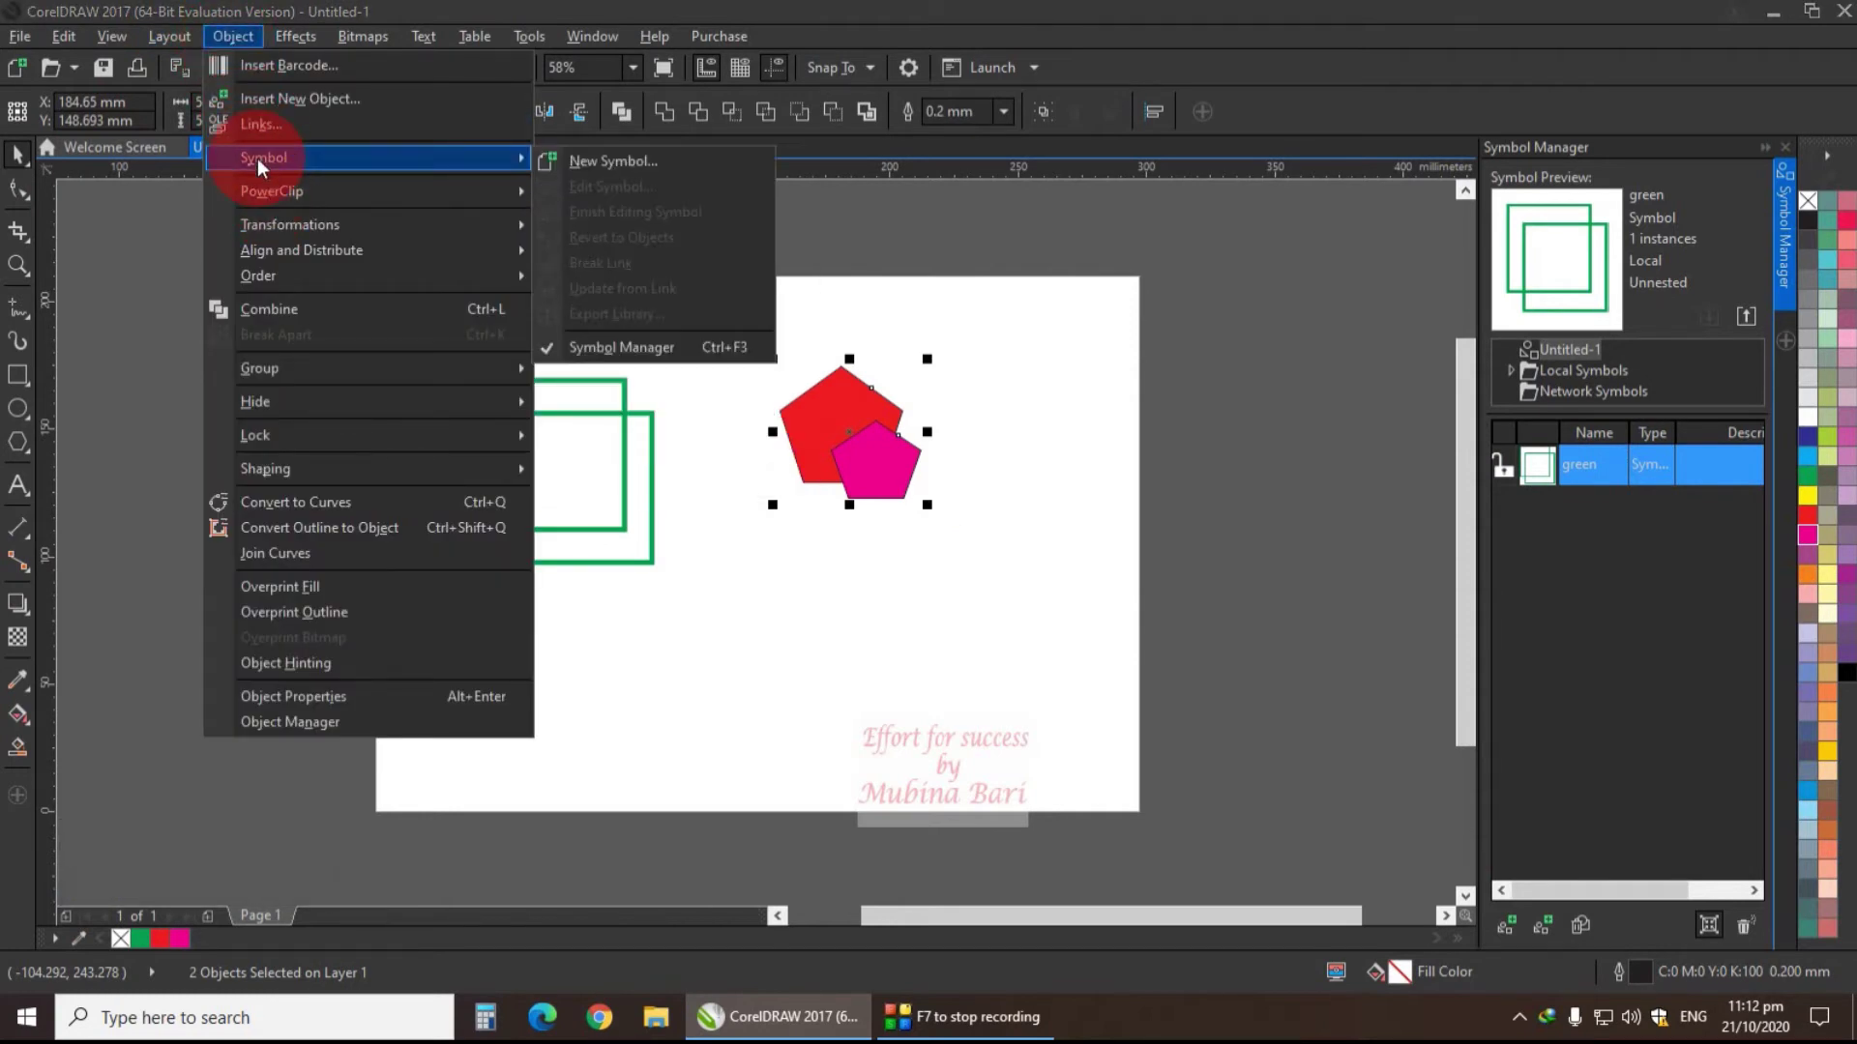
left_click(621, 161)
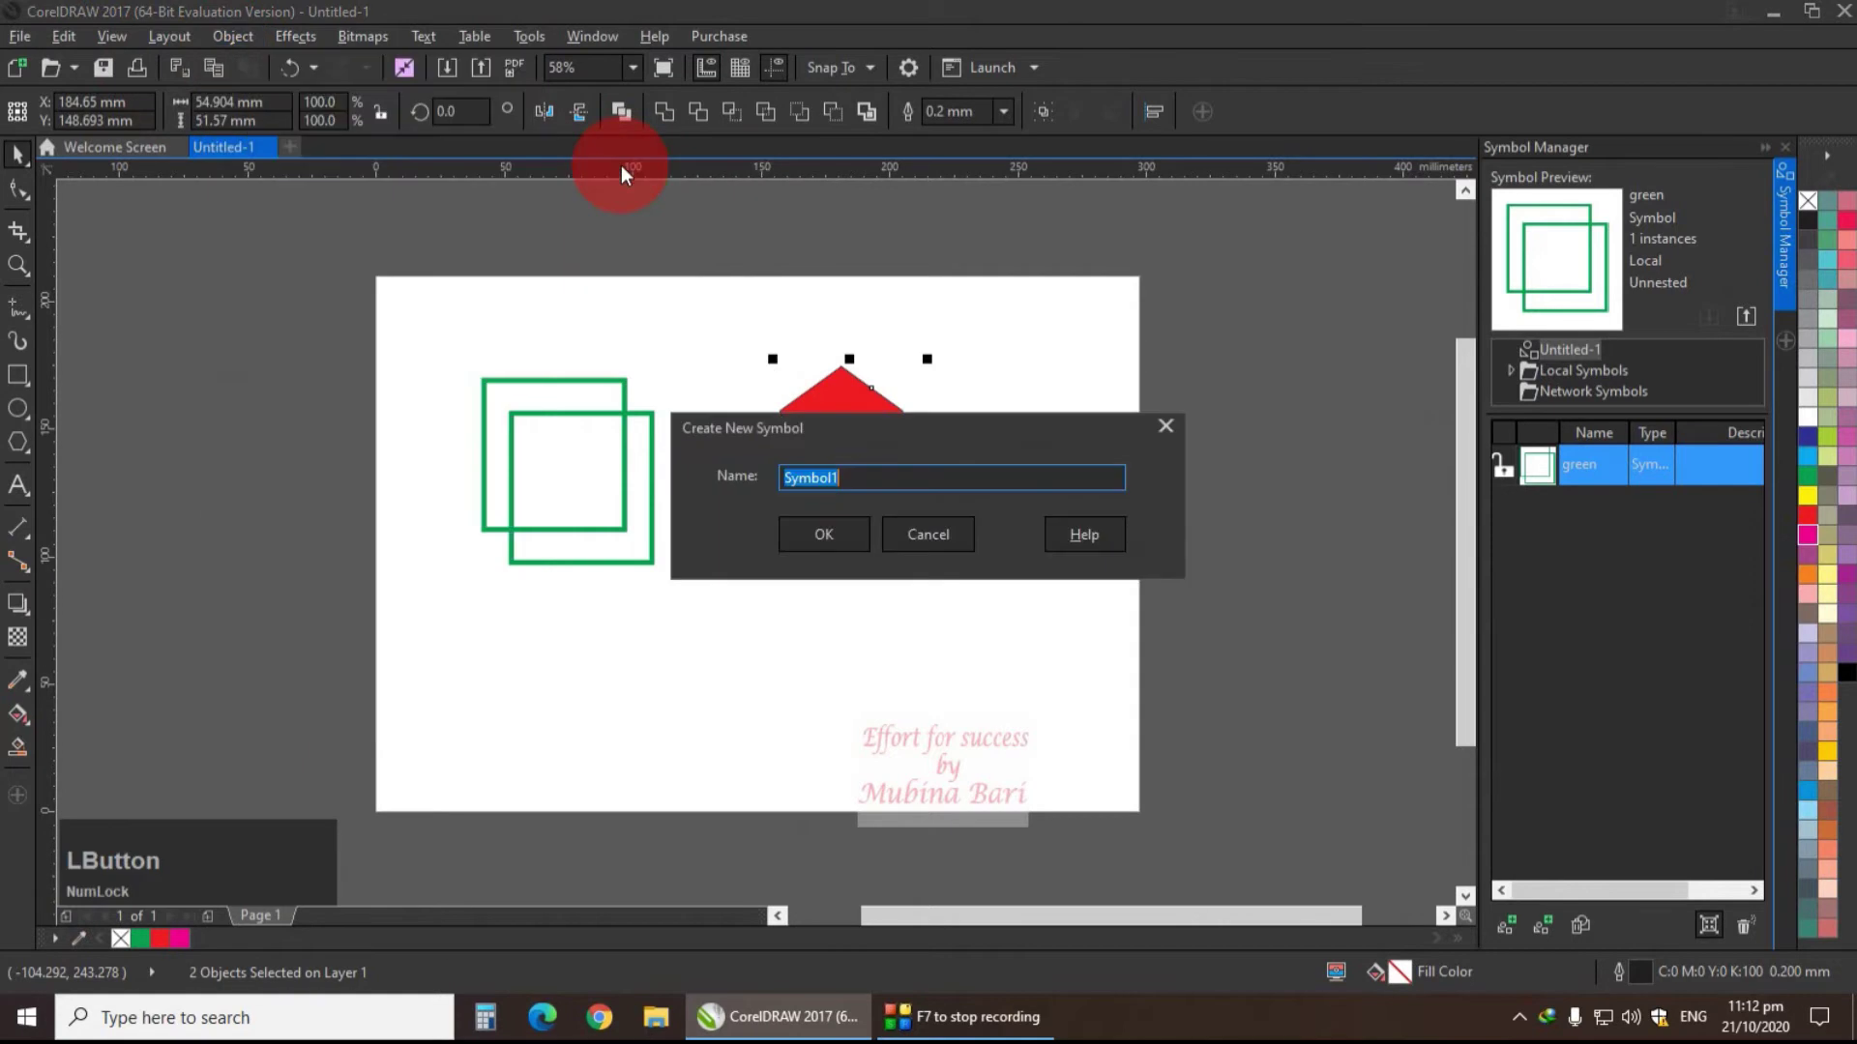
mouse_move(812, 481)
left_mouse_down()
mouse_move(868, 480)
mouse_move(842, 471)
left_mouse_up()
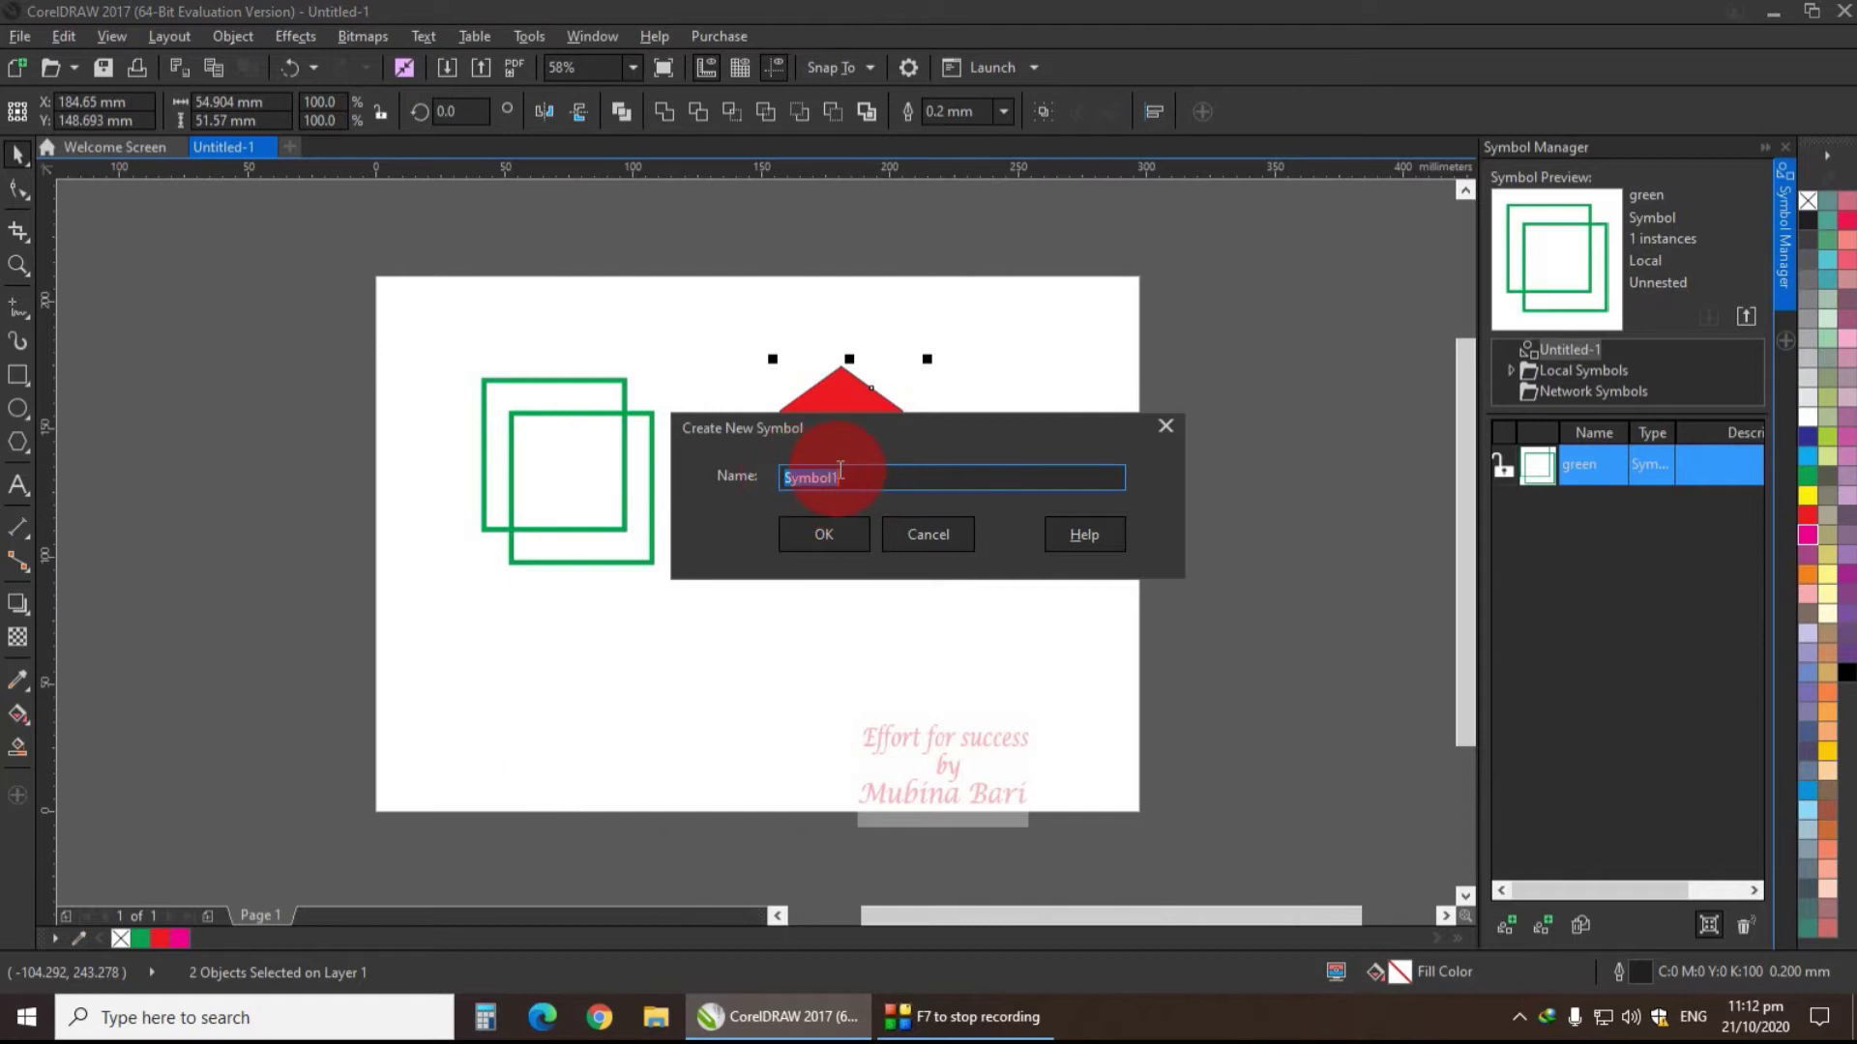
key("BackSpace")
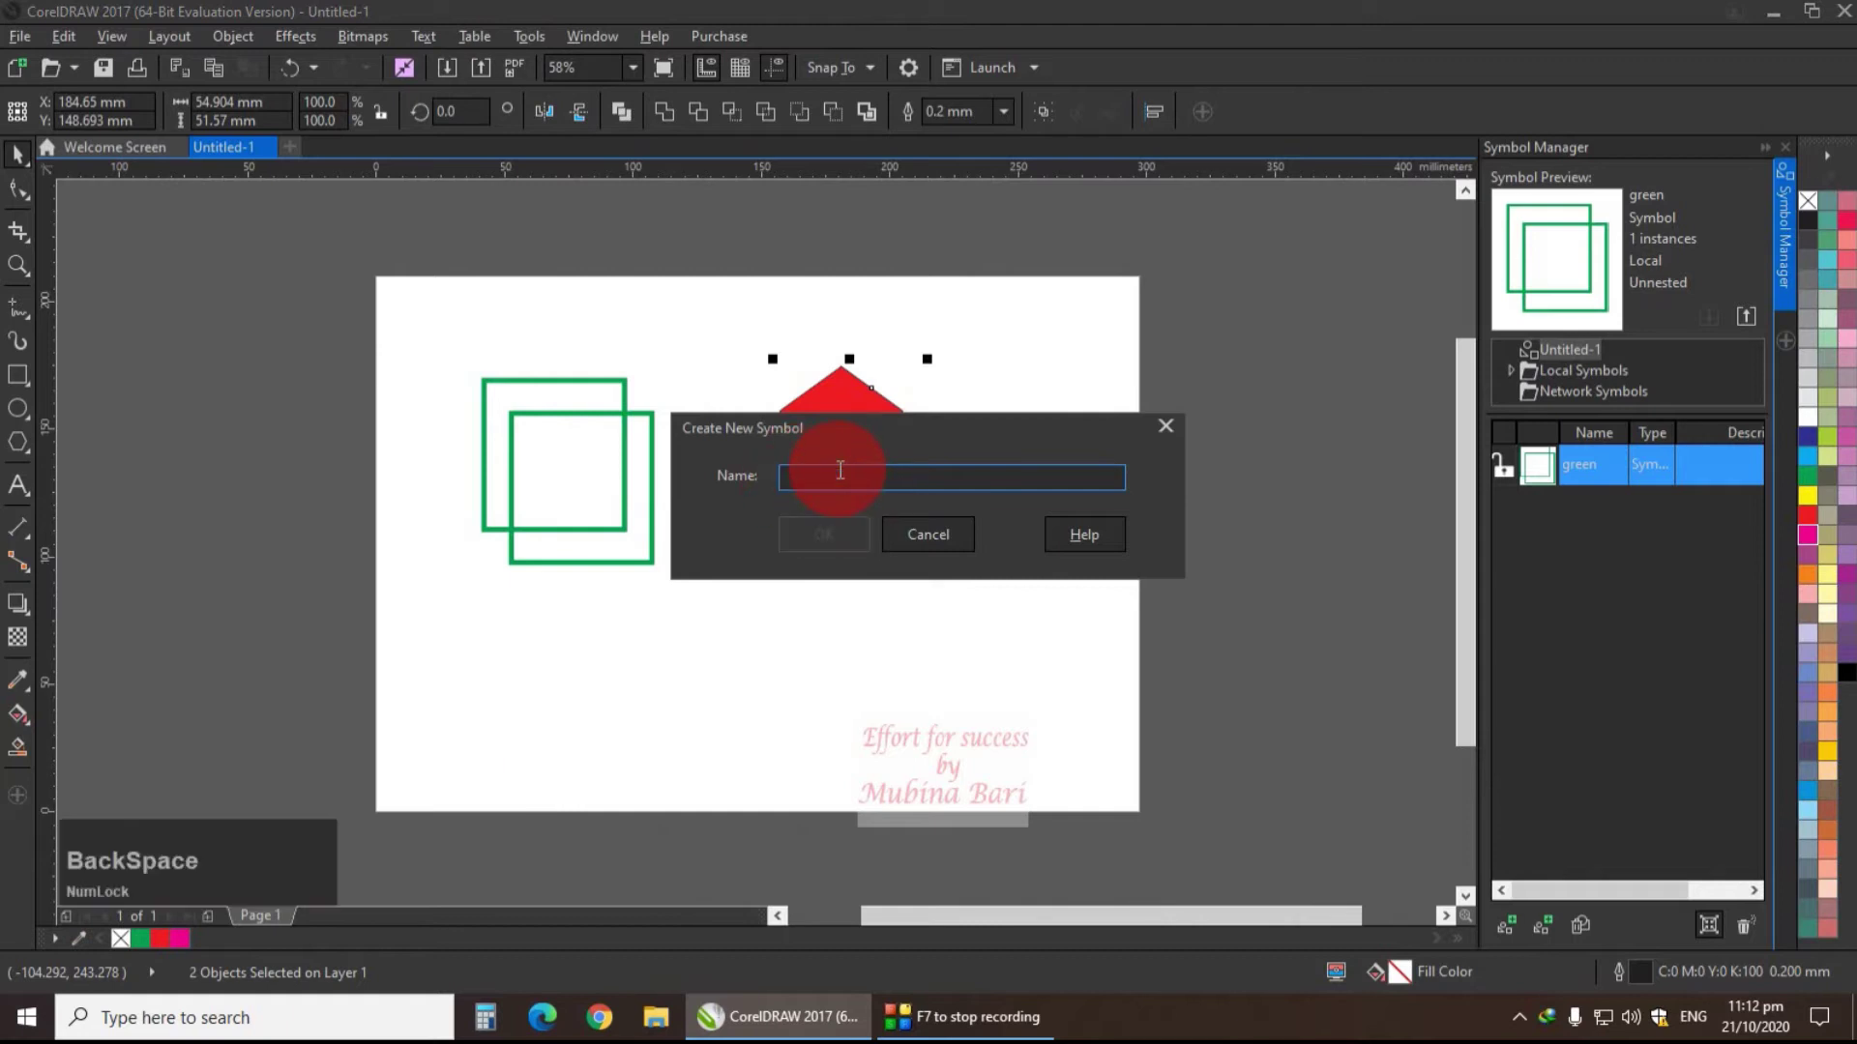
type("red")
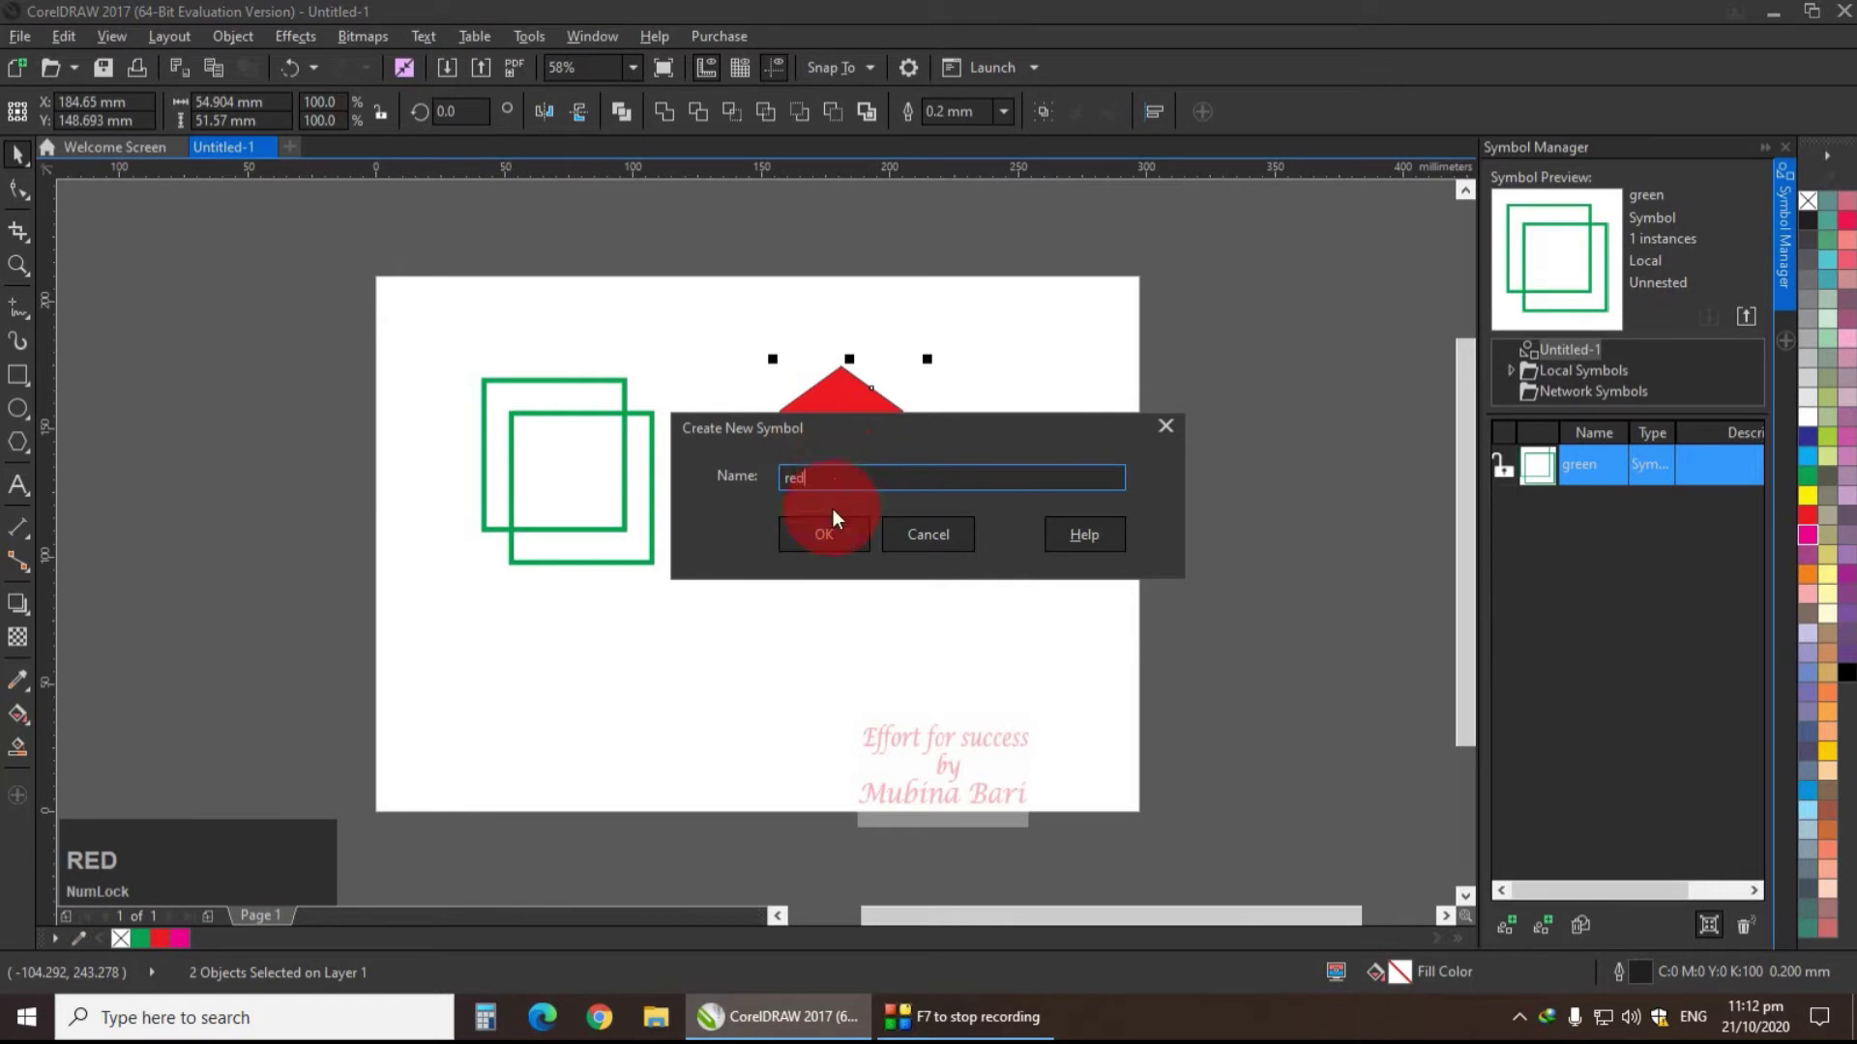
left_click(839, 534)
left_click(1535, 485)
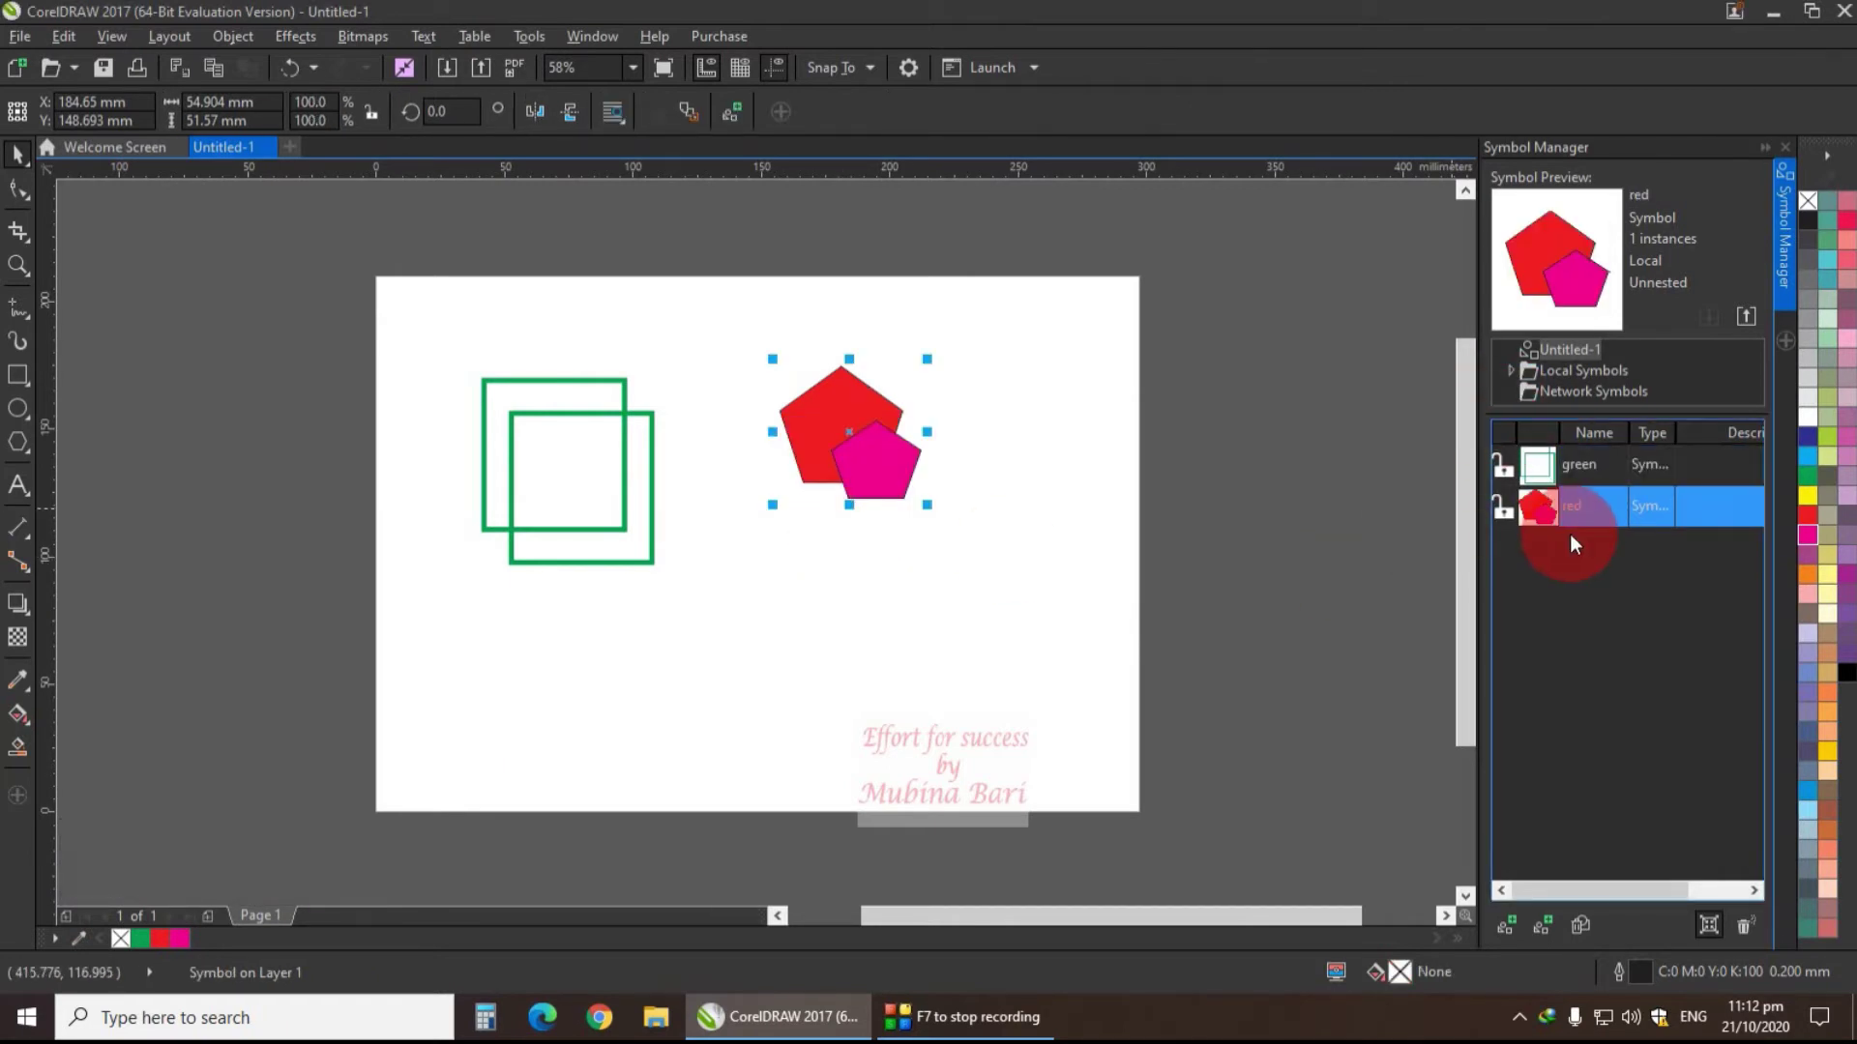
left_click(229, 38)
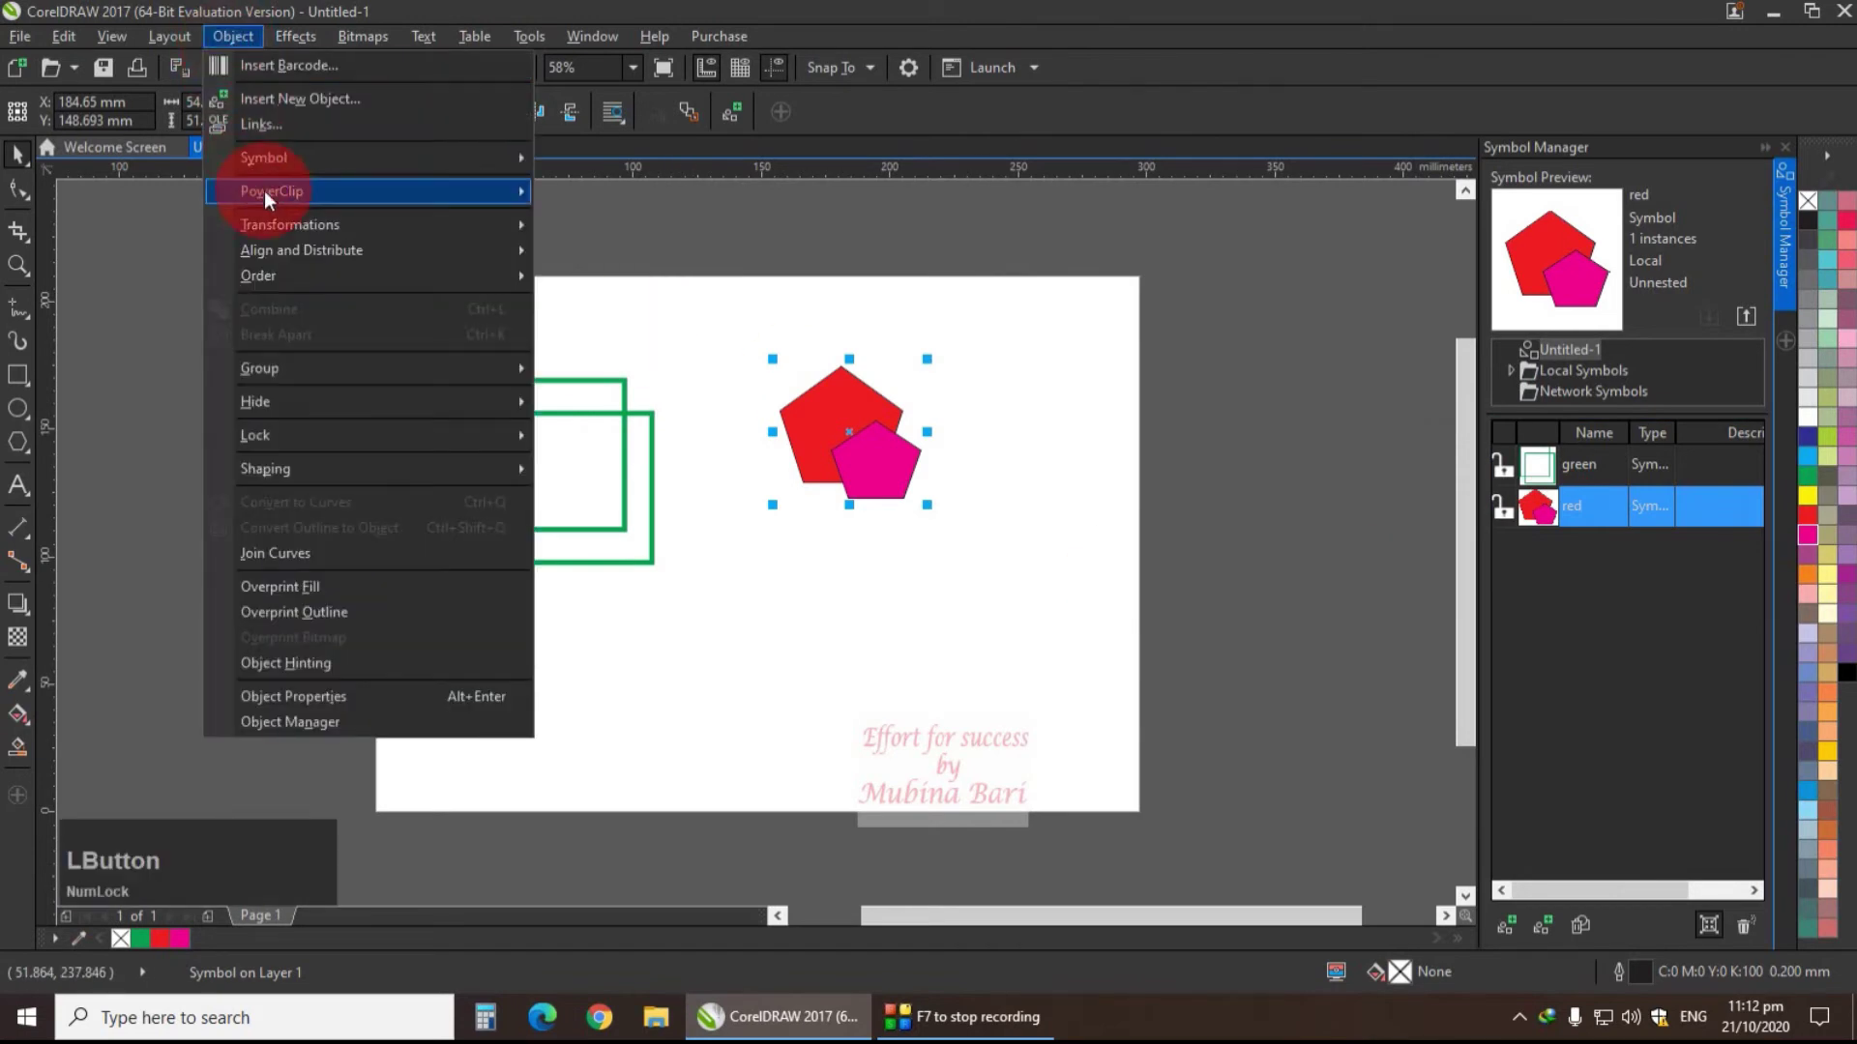
mouse_move(257, 155)
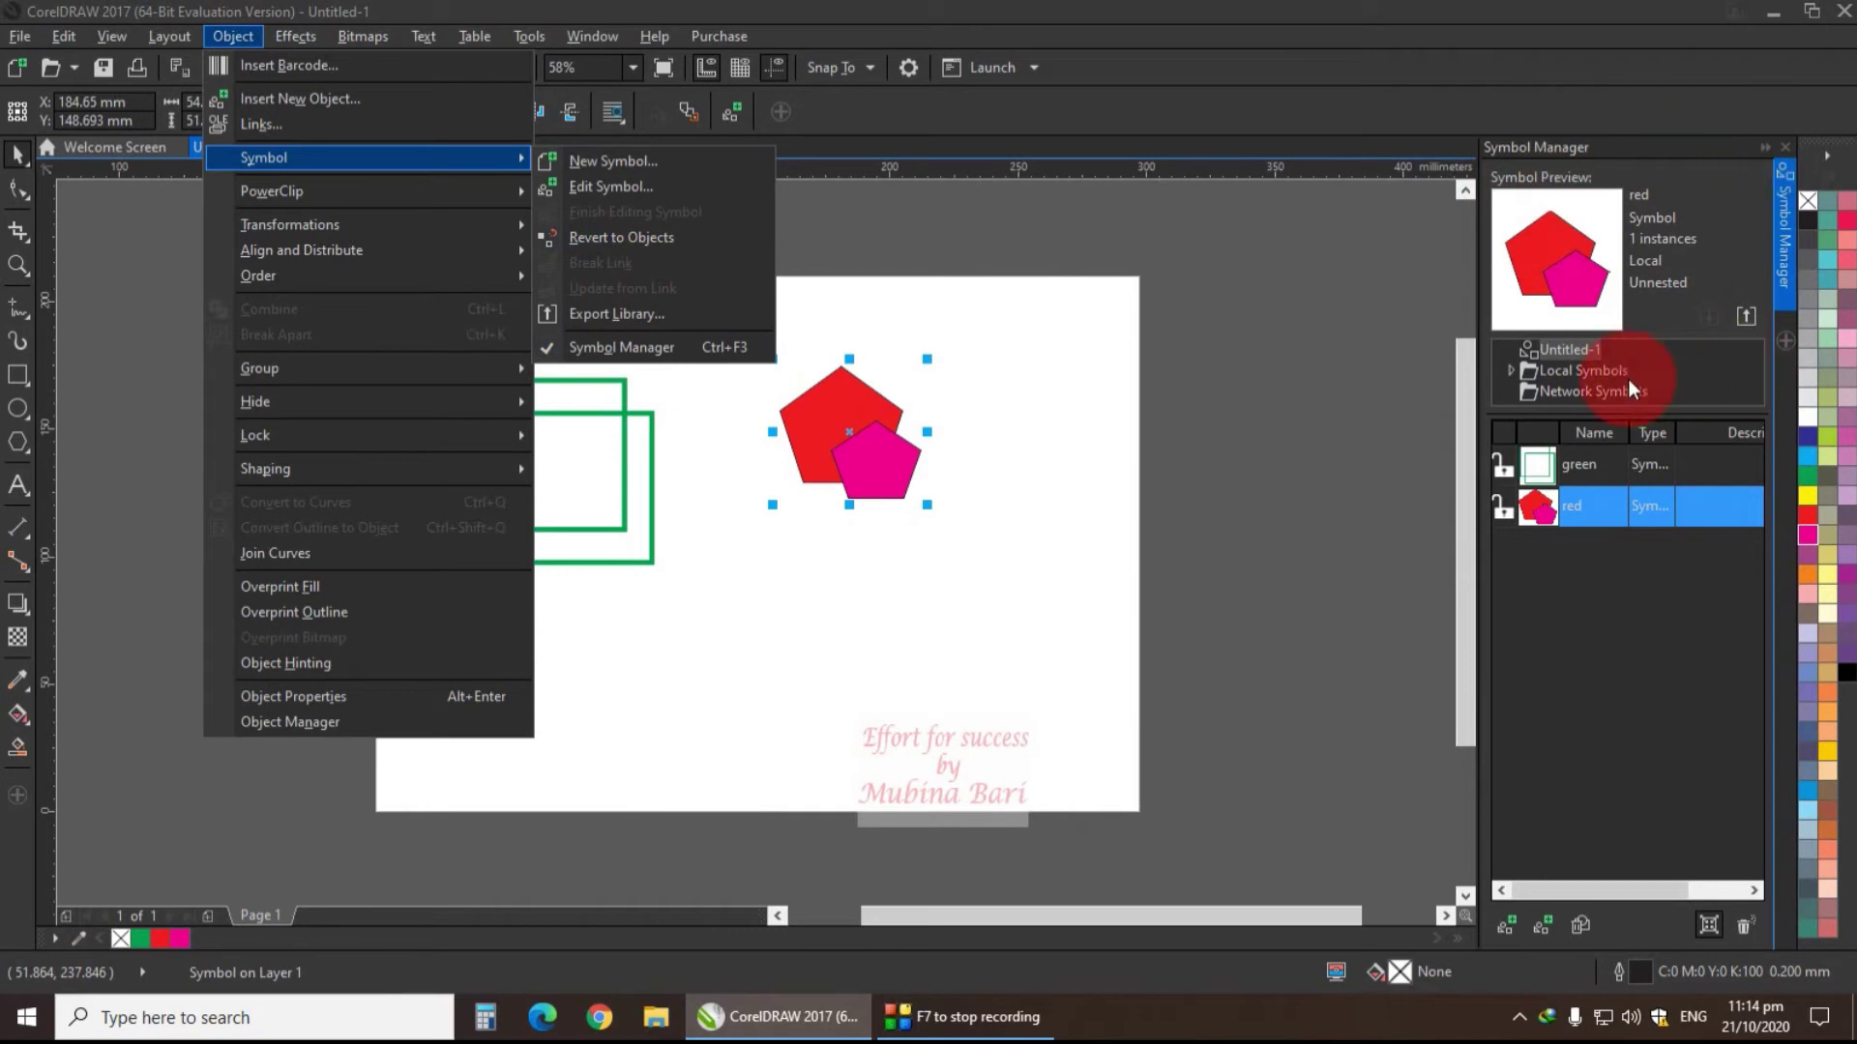
left_click_drag(934, 558, 869, 480)
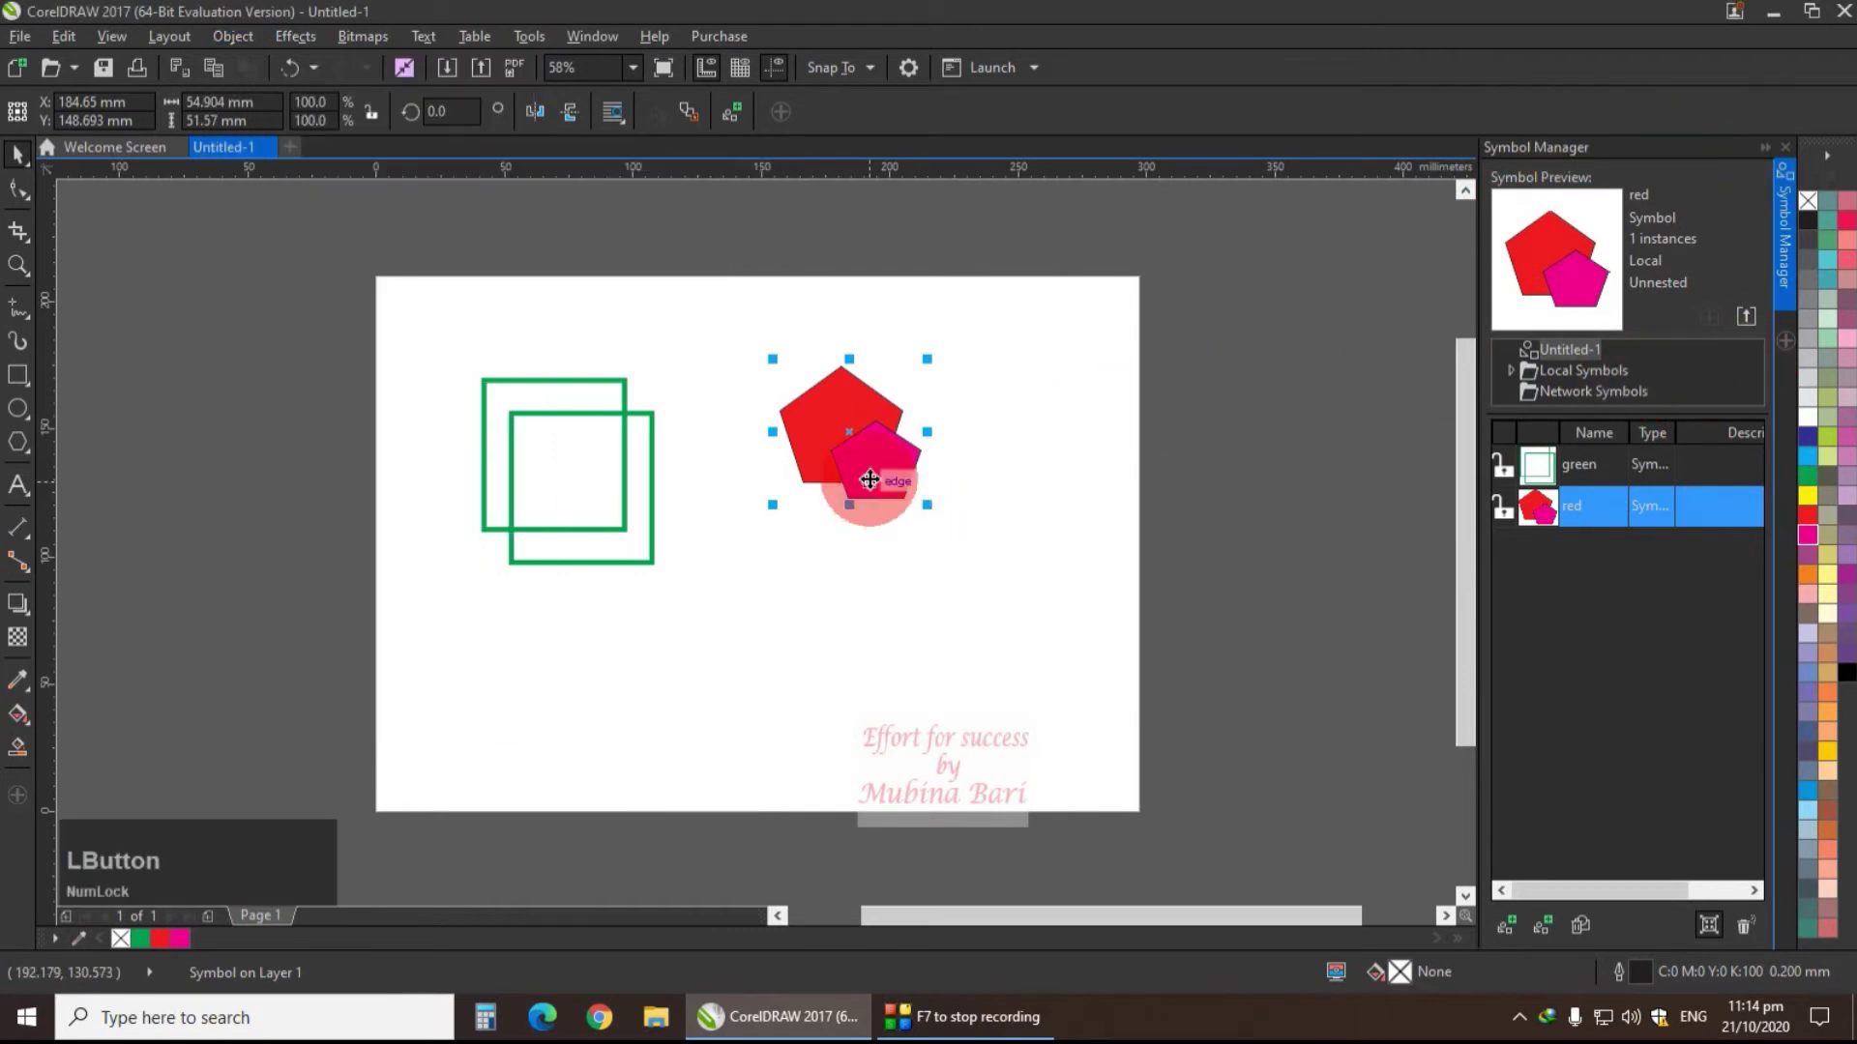
- Delete the pentagon and green rectangle symbol instances from the page
key("Delete")
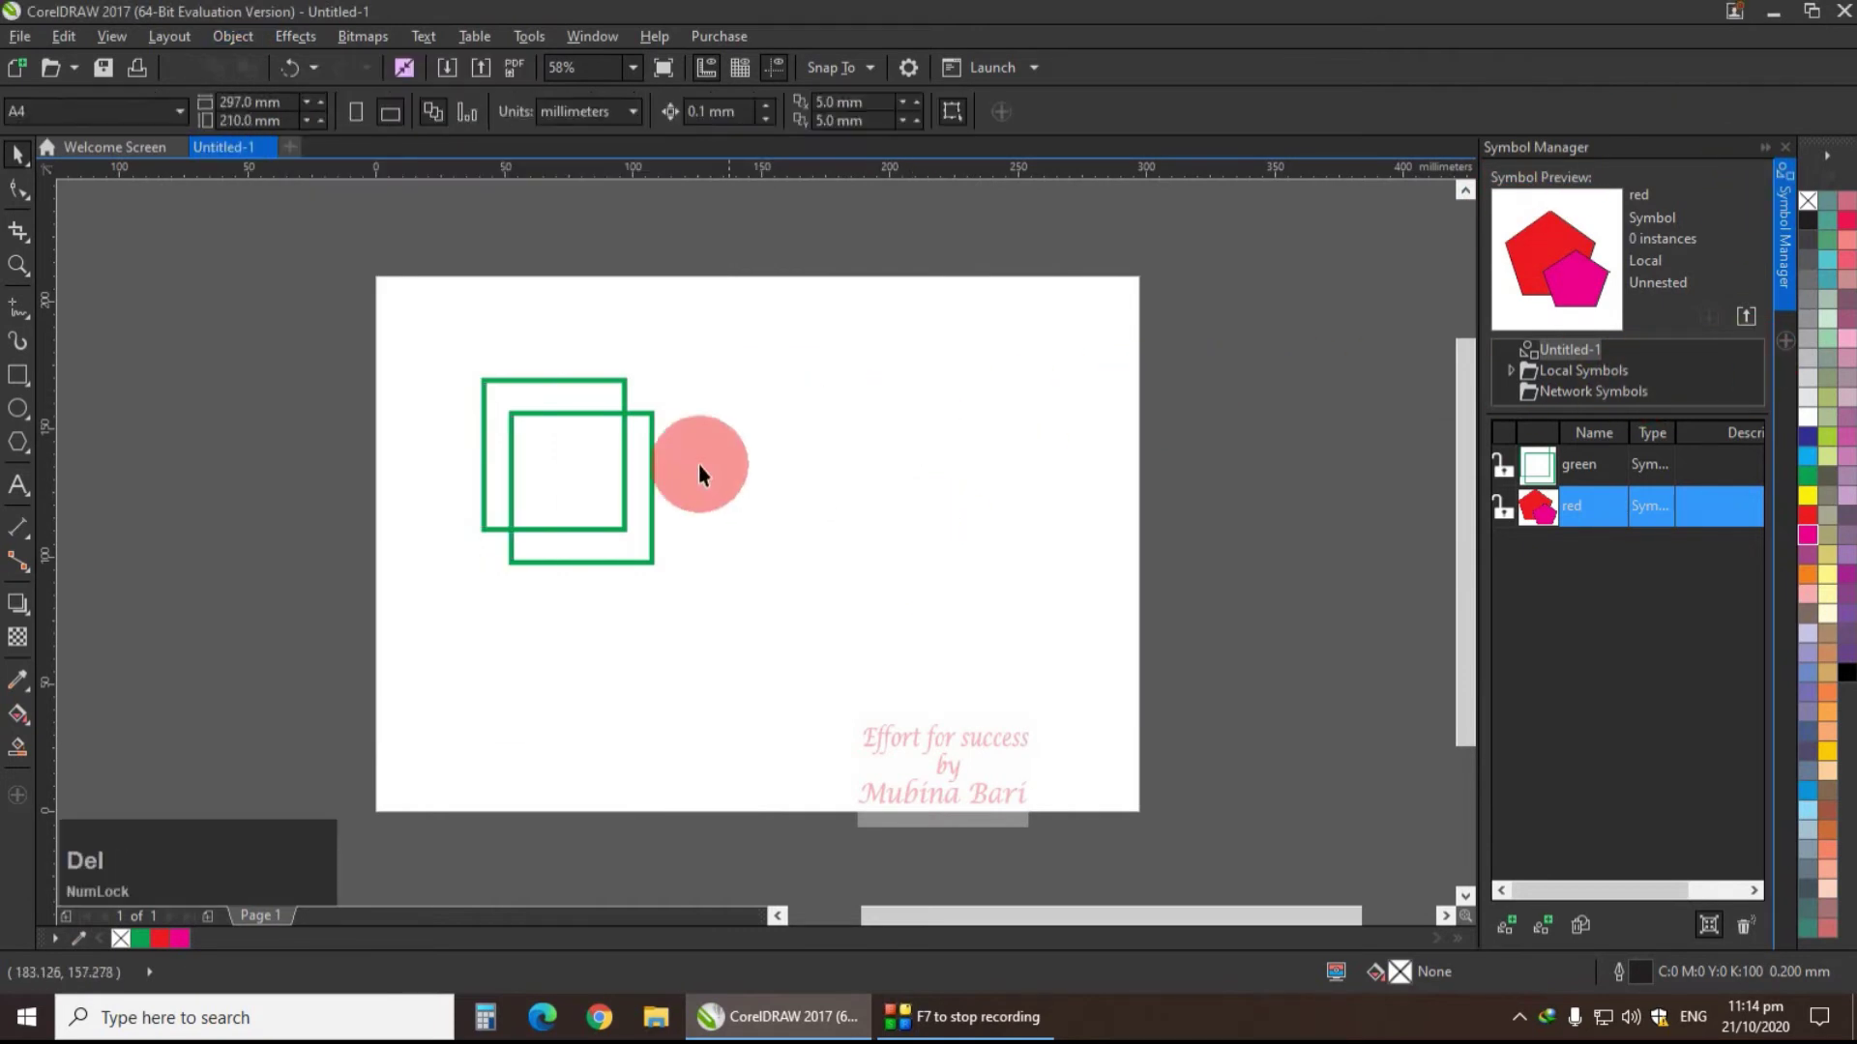
left_click(607, 527)
key("Delete")
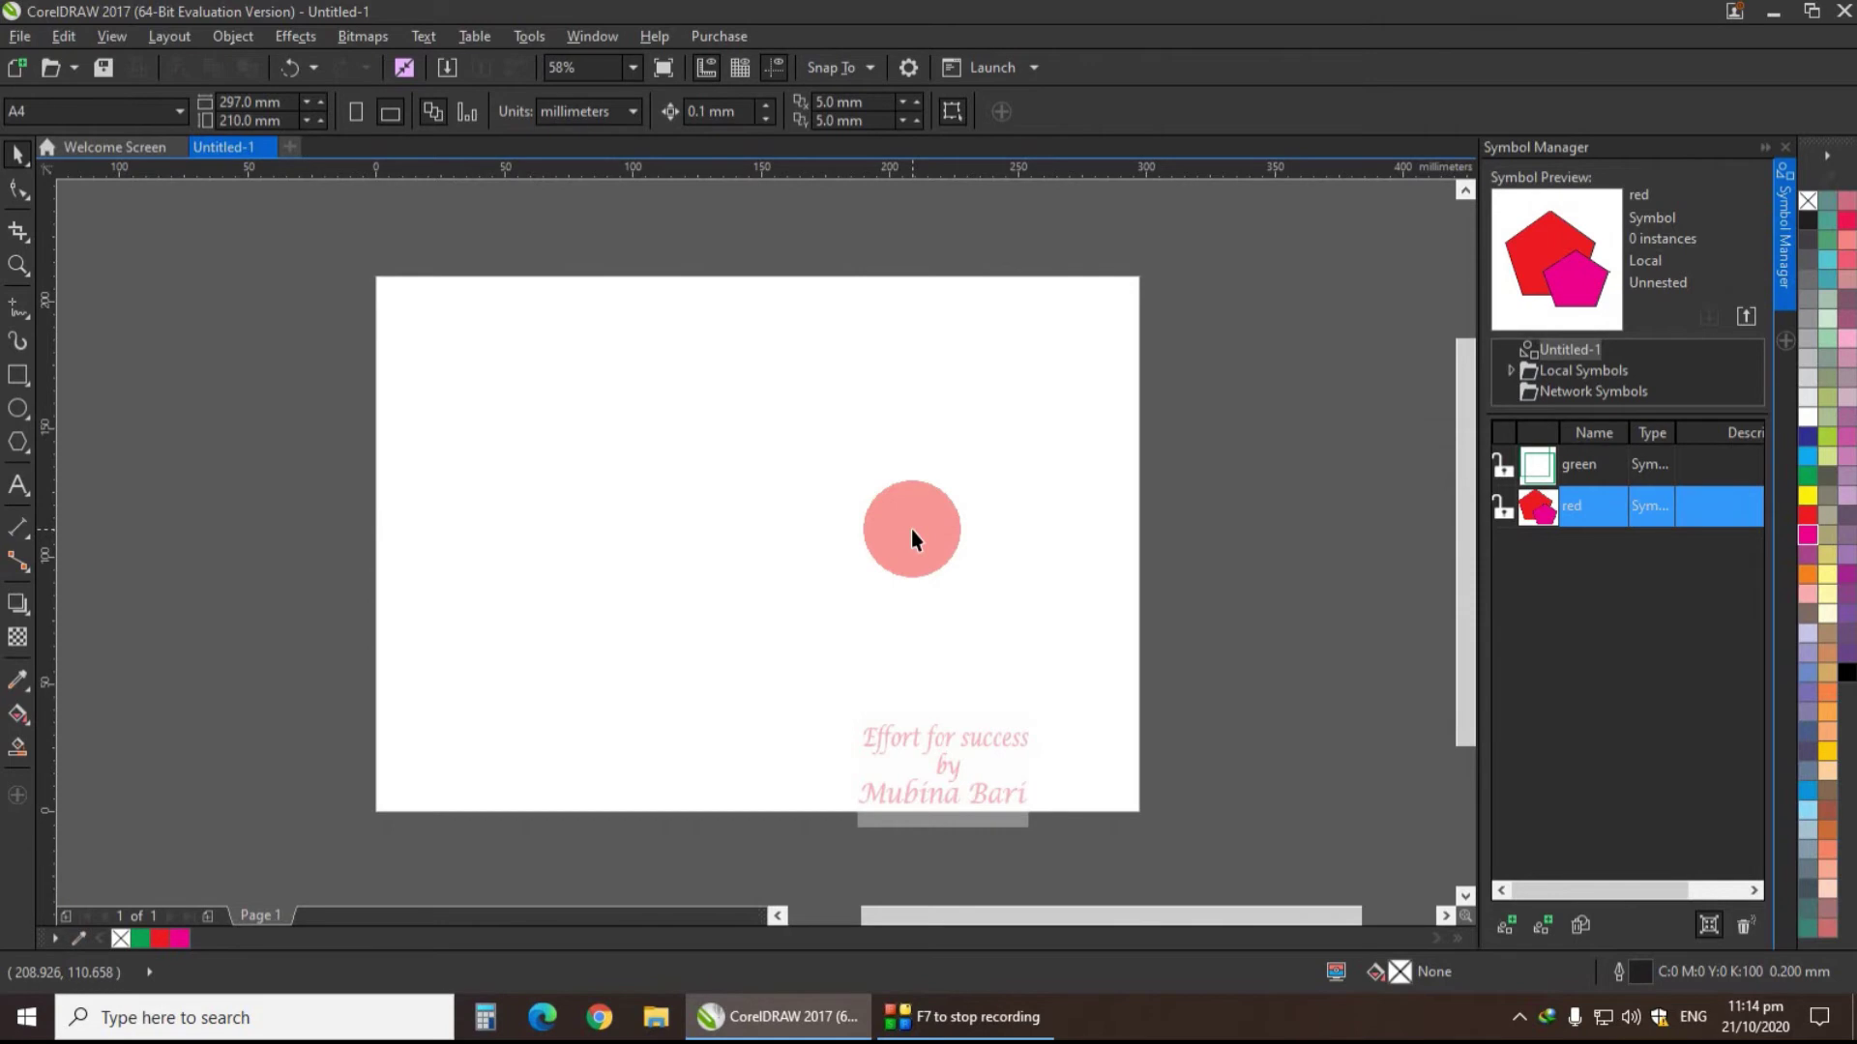
- Place an instance of the red symbol in the upper right area of the page, centred at about X 205, Y 150 mm
left_click(1538, 512)
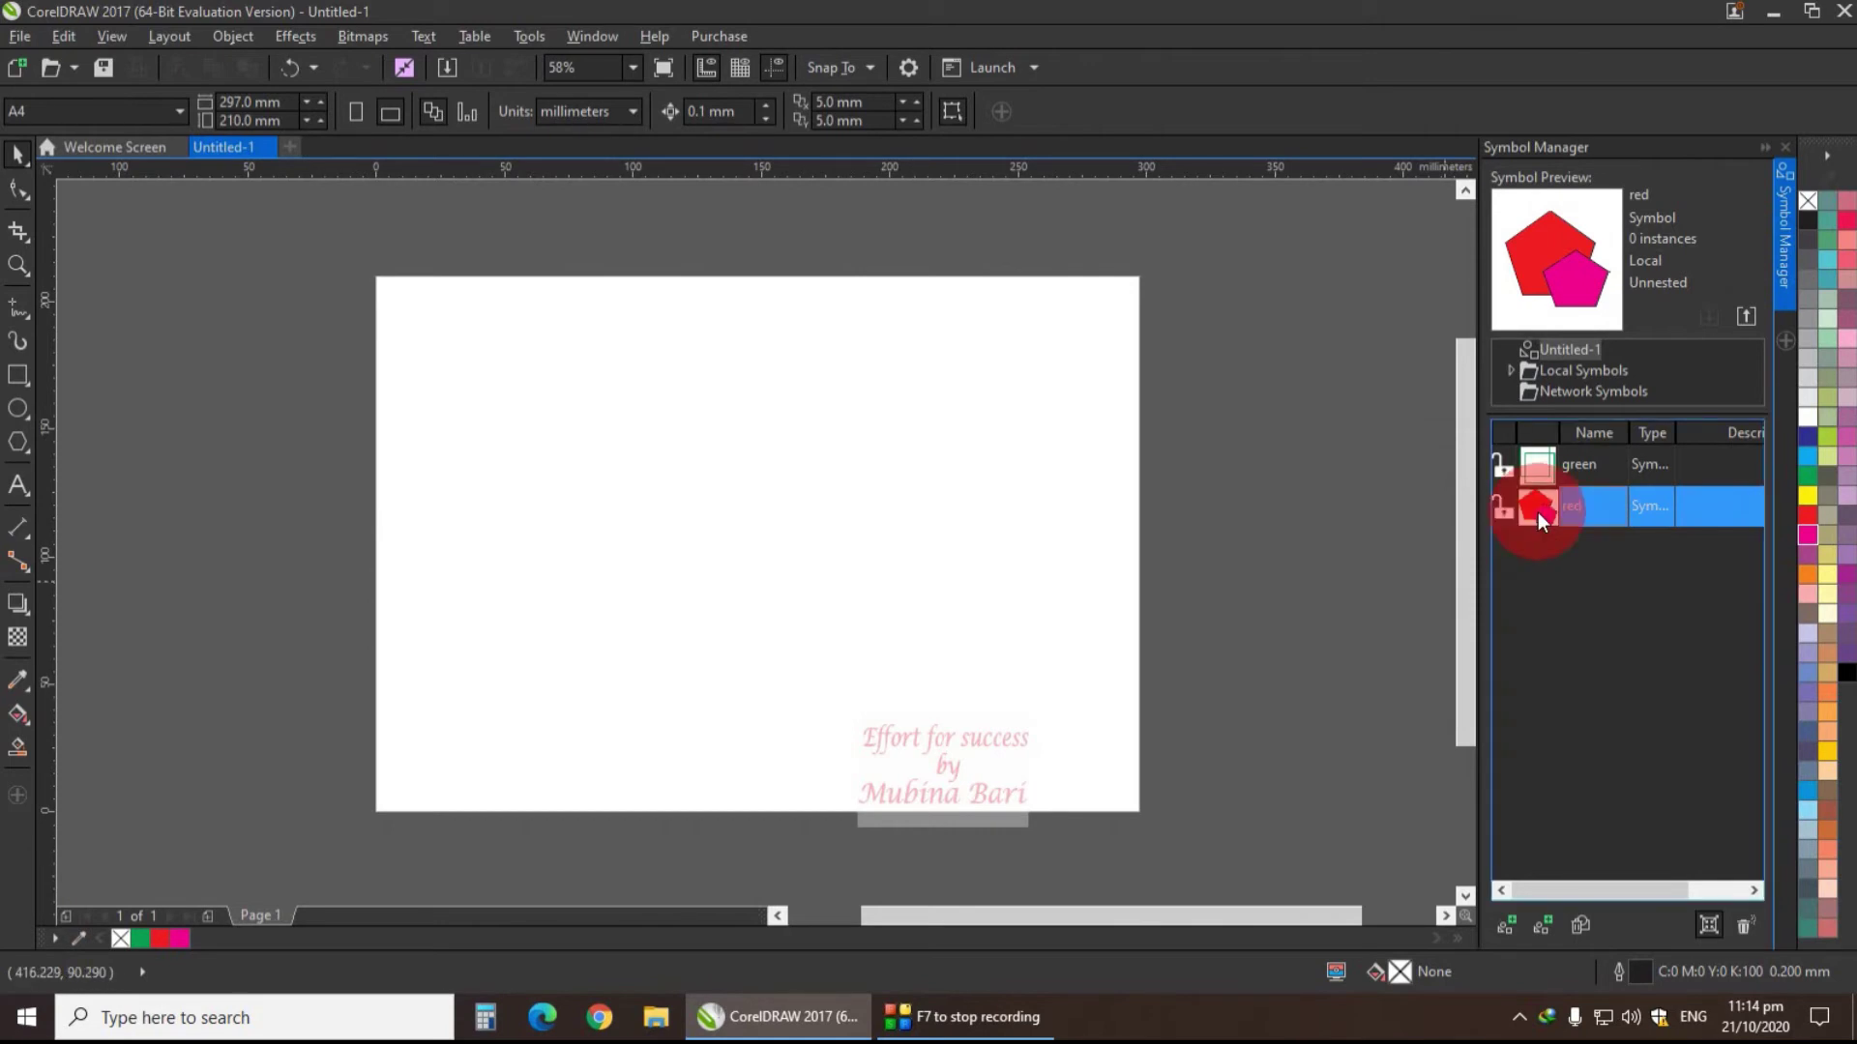
left_click_drag(1538, 513, 1308, 476)
left_click_drag(903, 428, 904, 427)
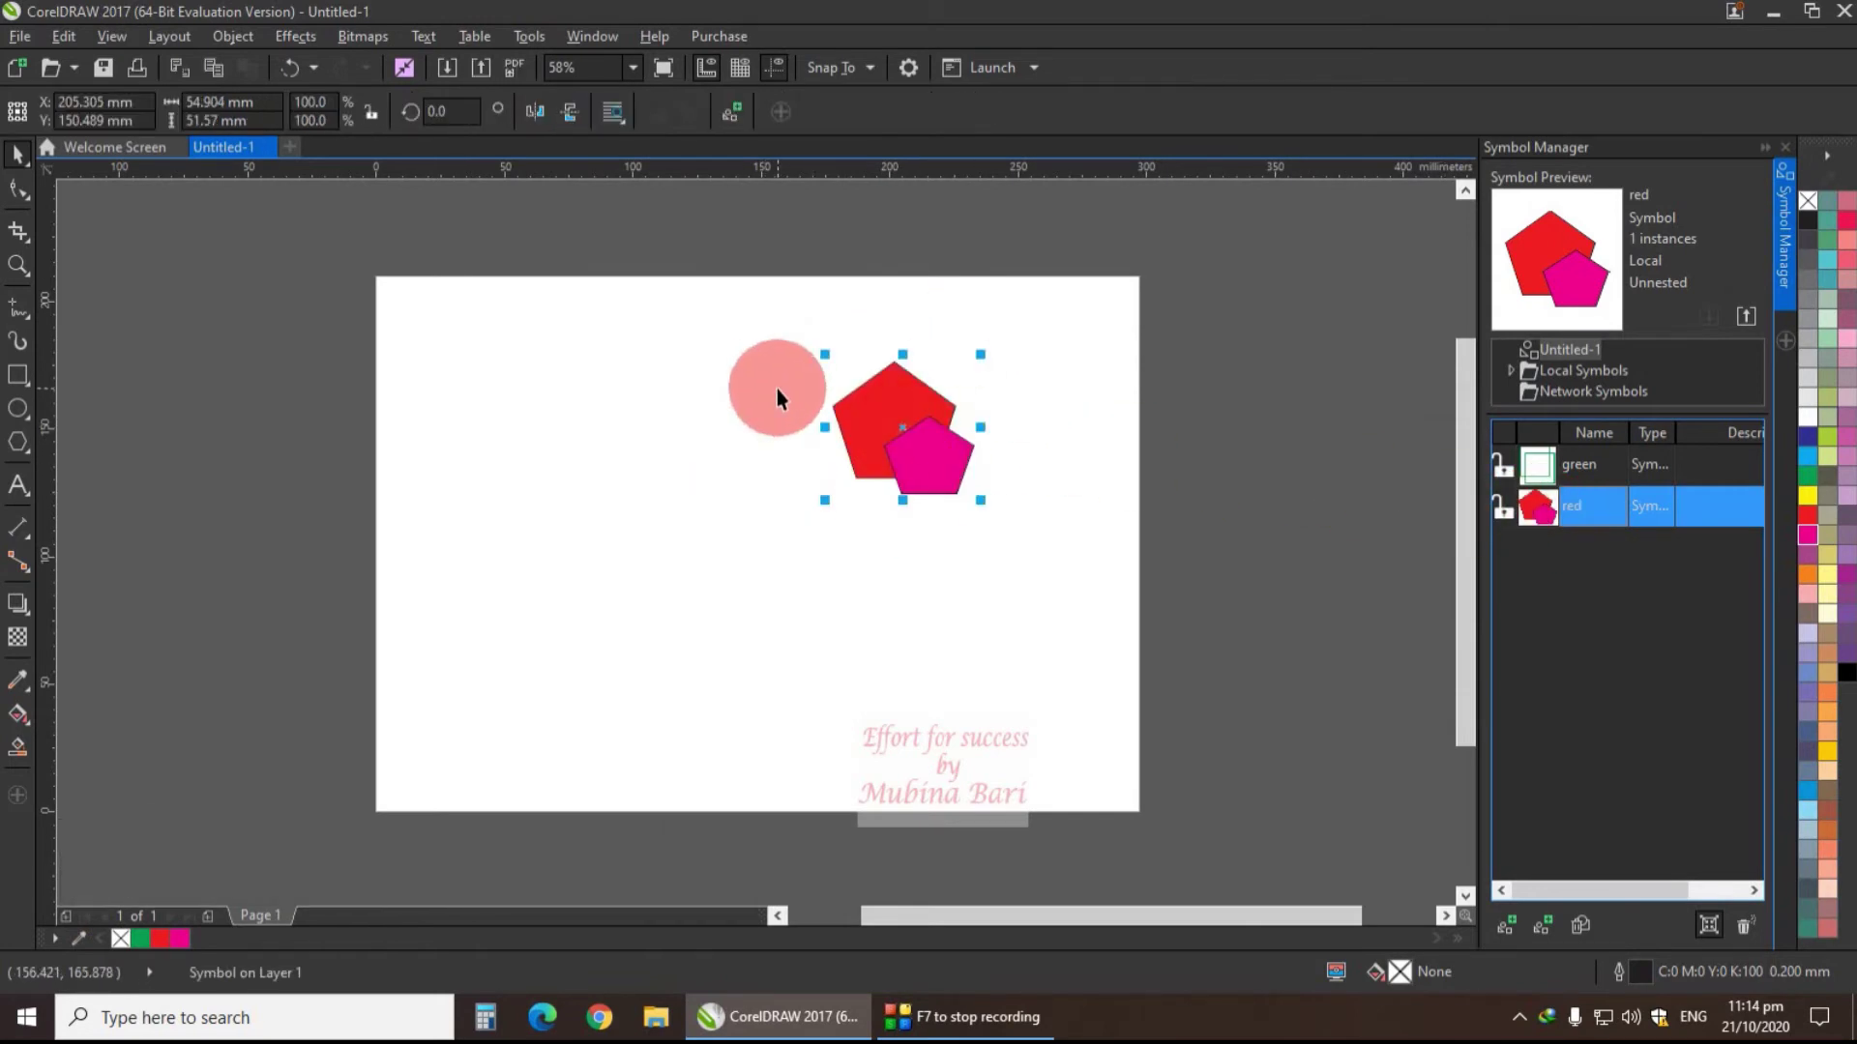
- Place an instance of the green symbol to the left of the pentagons, centred at about X 96, Y 142 mm
left_click(1539, 469)
left_click(1539, 468)
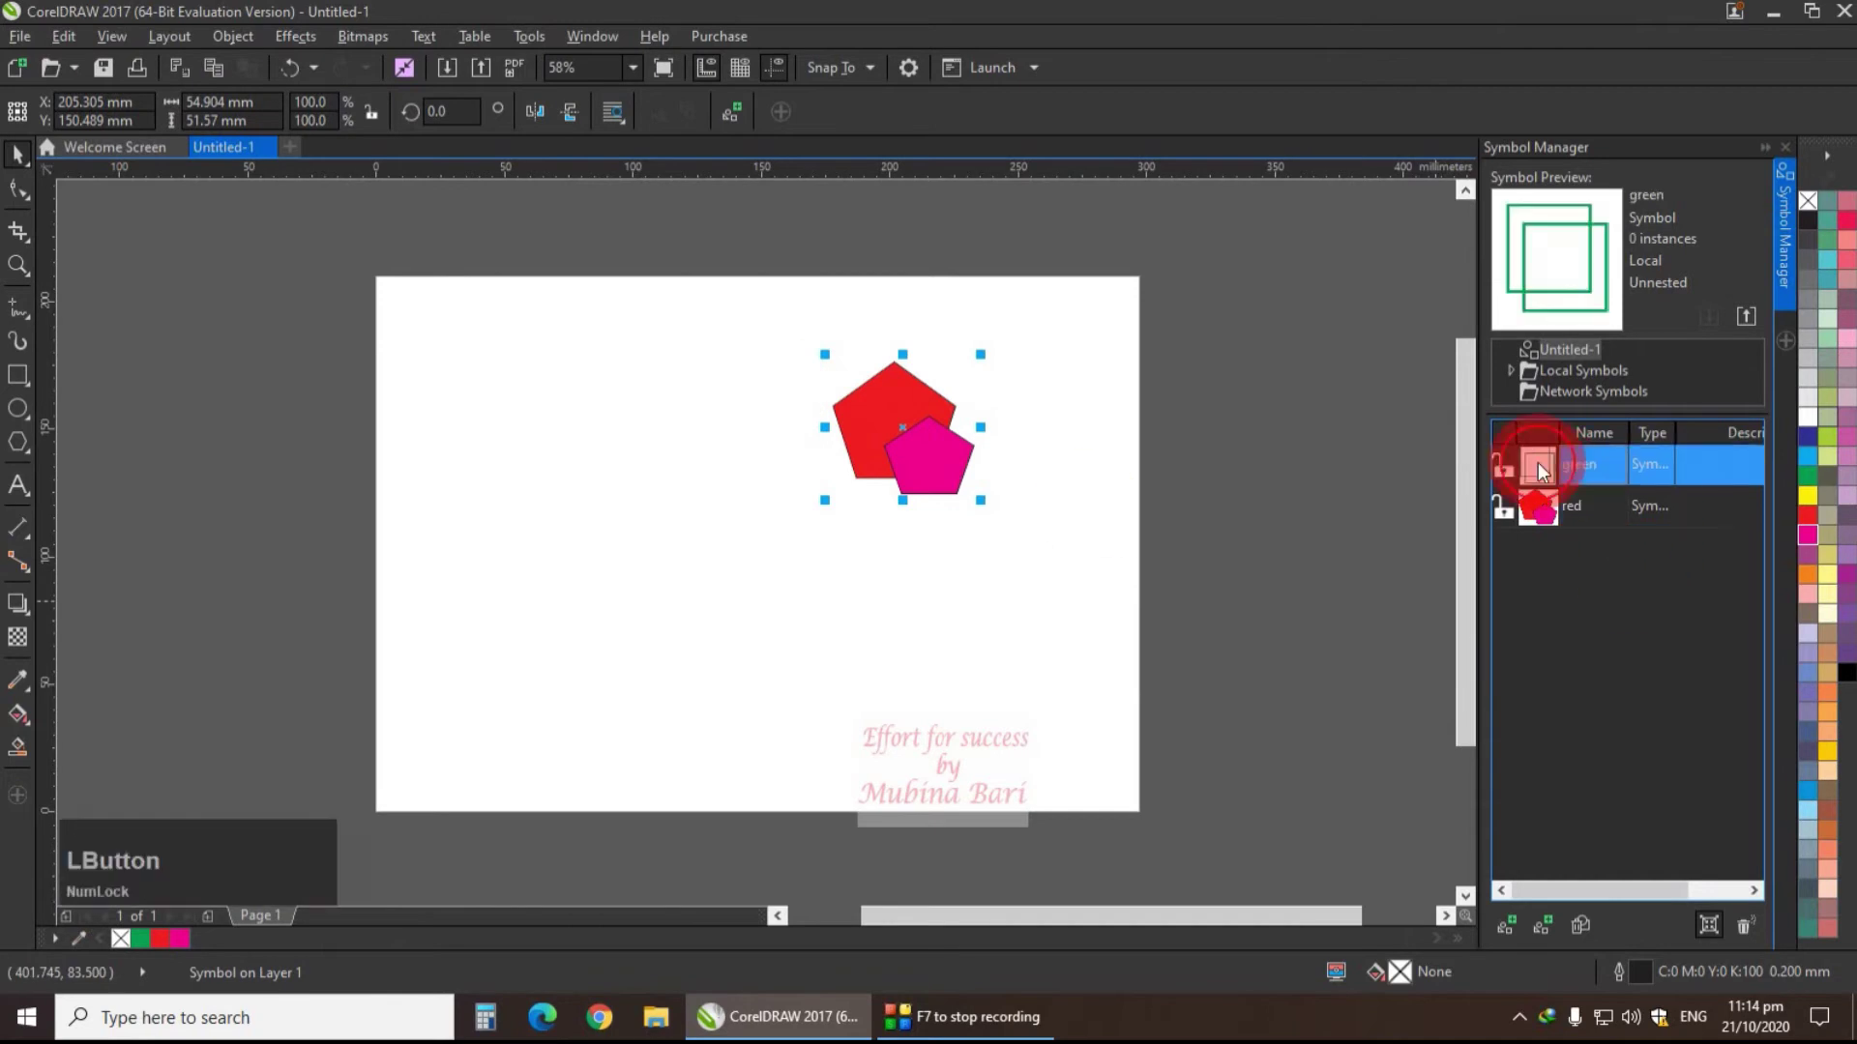
left_click_drag(1542, 471, 1445, 484)
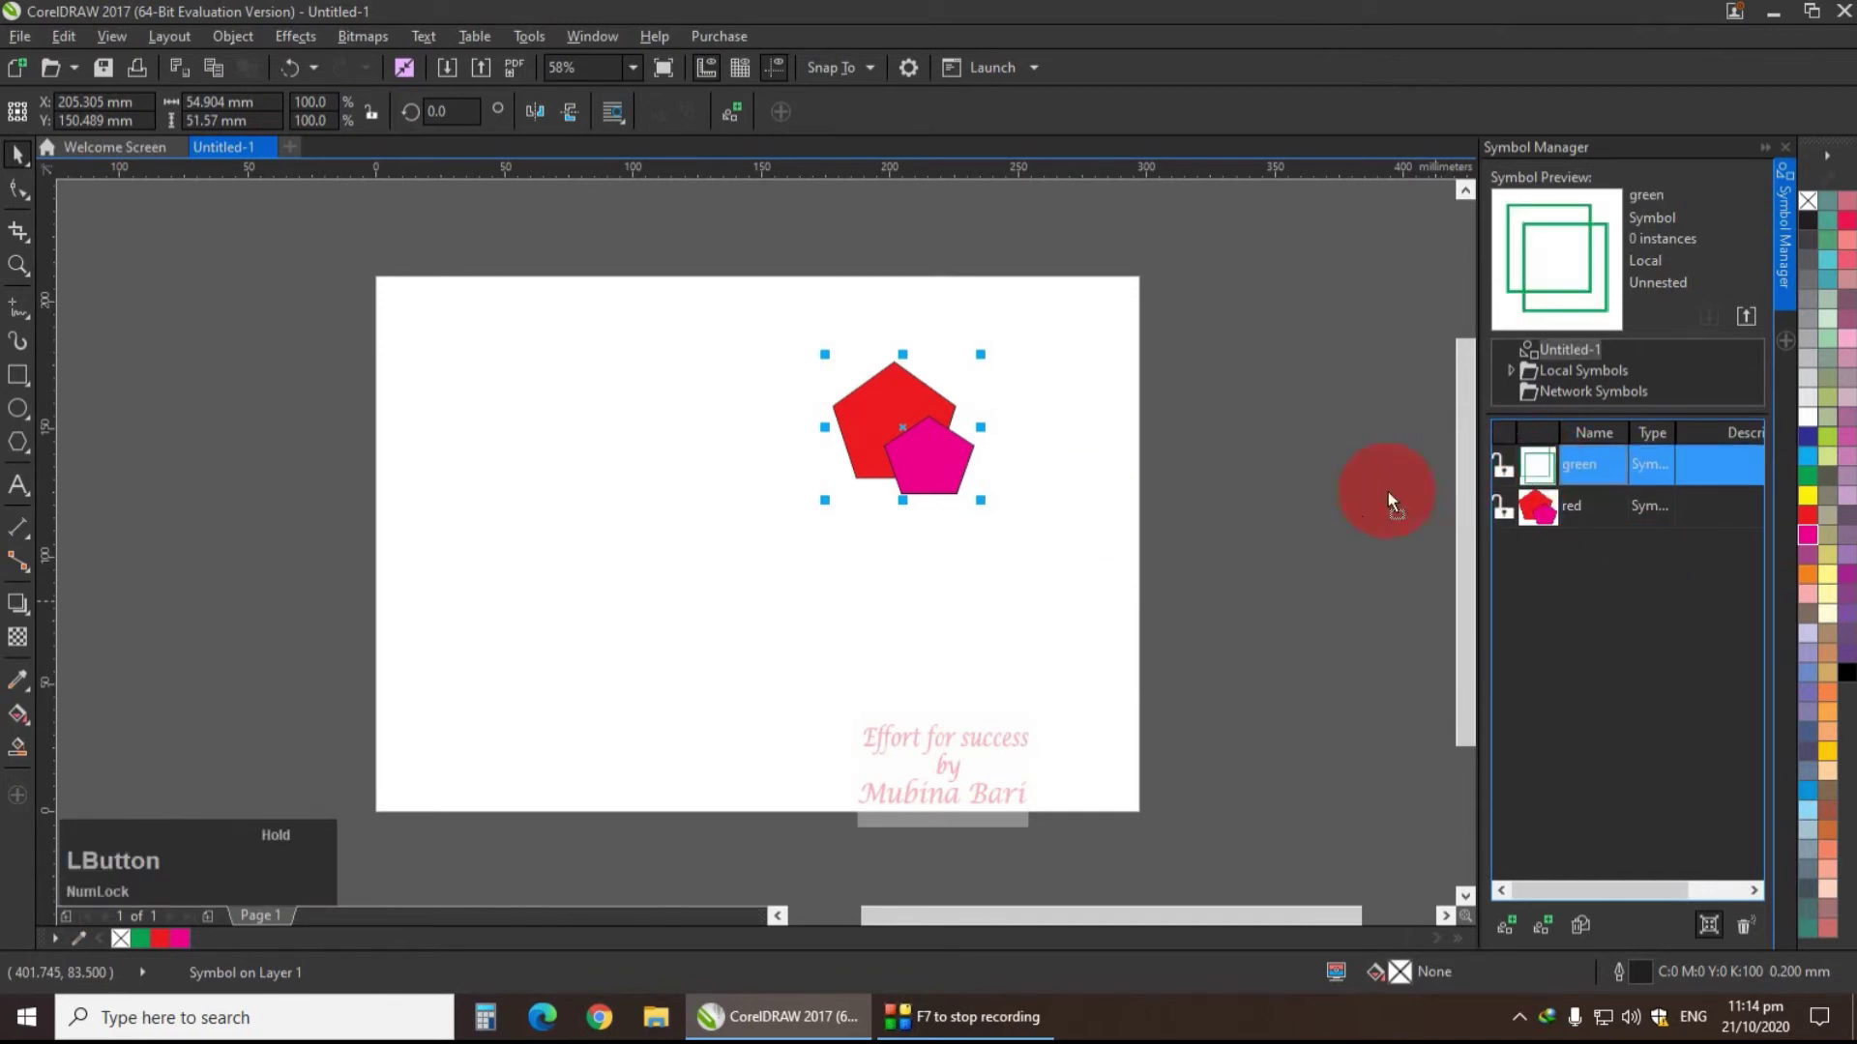
left_click_drag(634, 468, 622, 443)
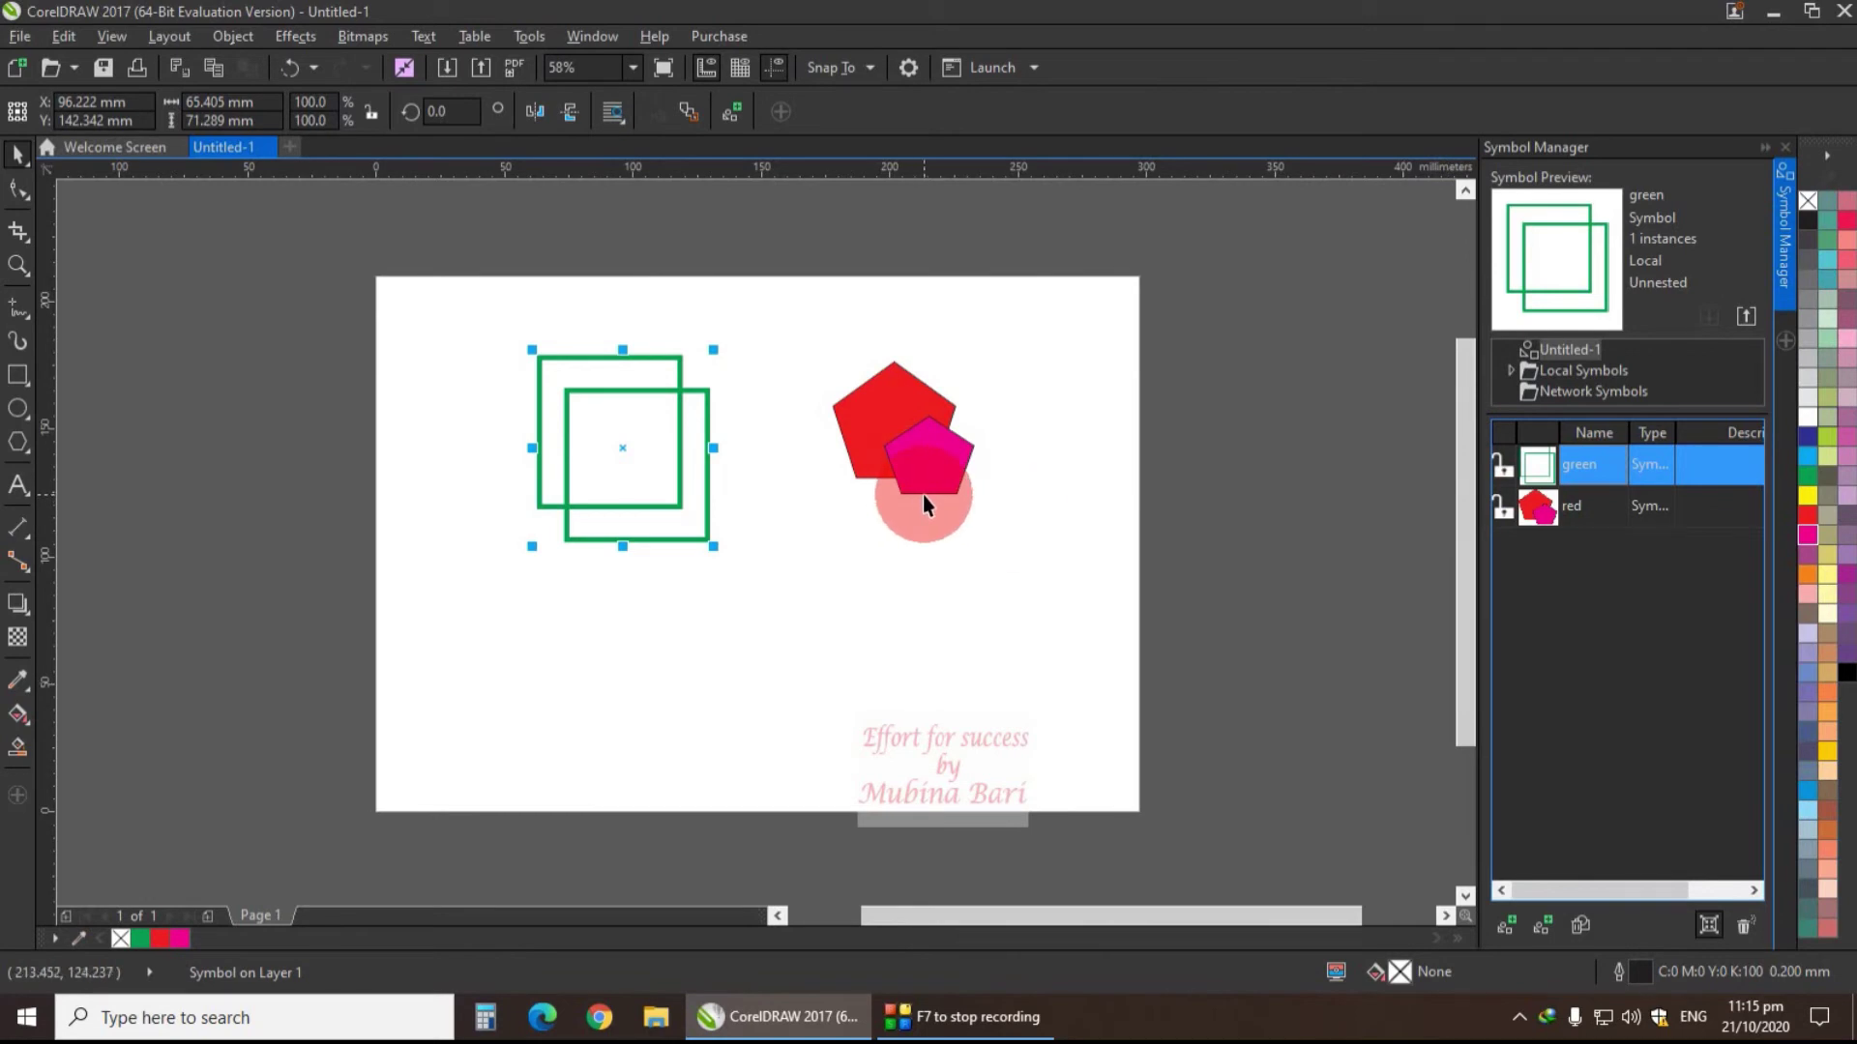
left_click(1636, 466)
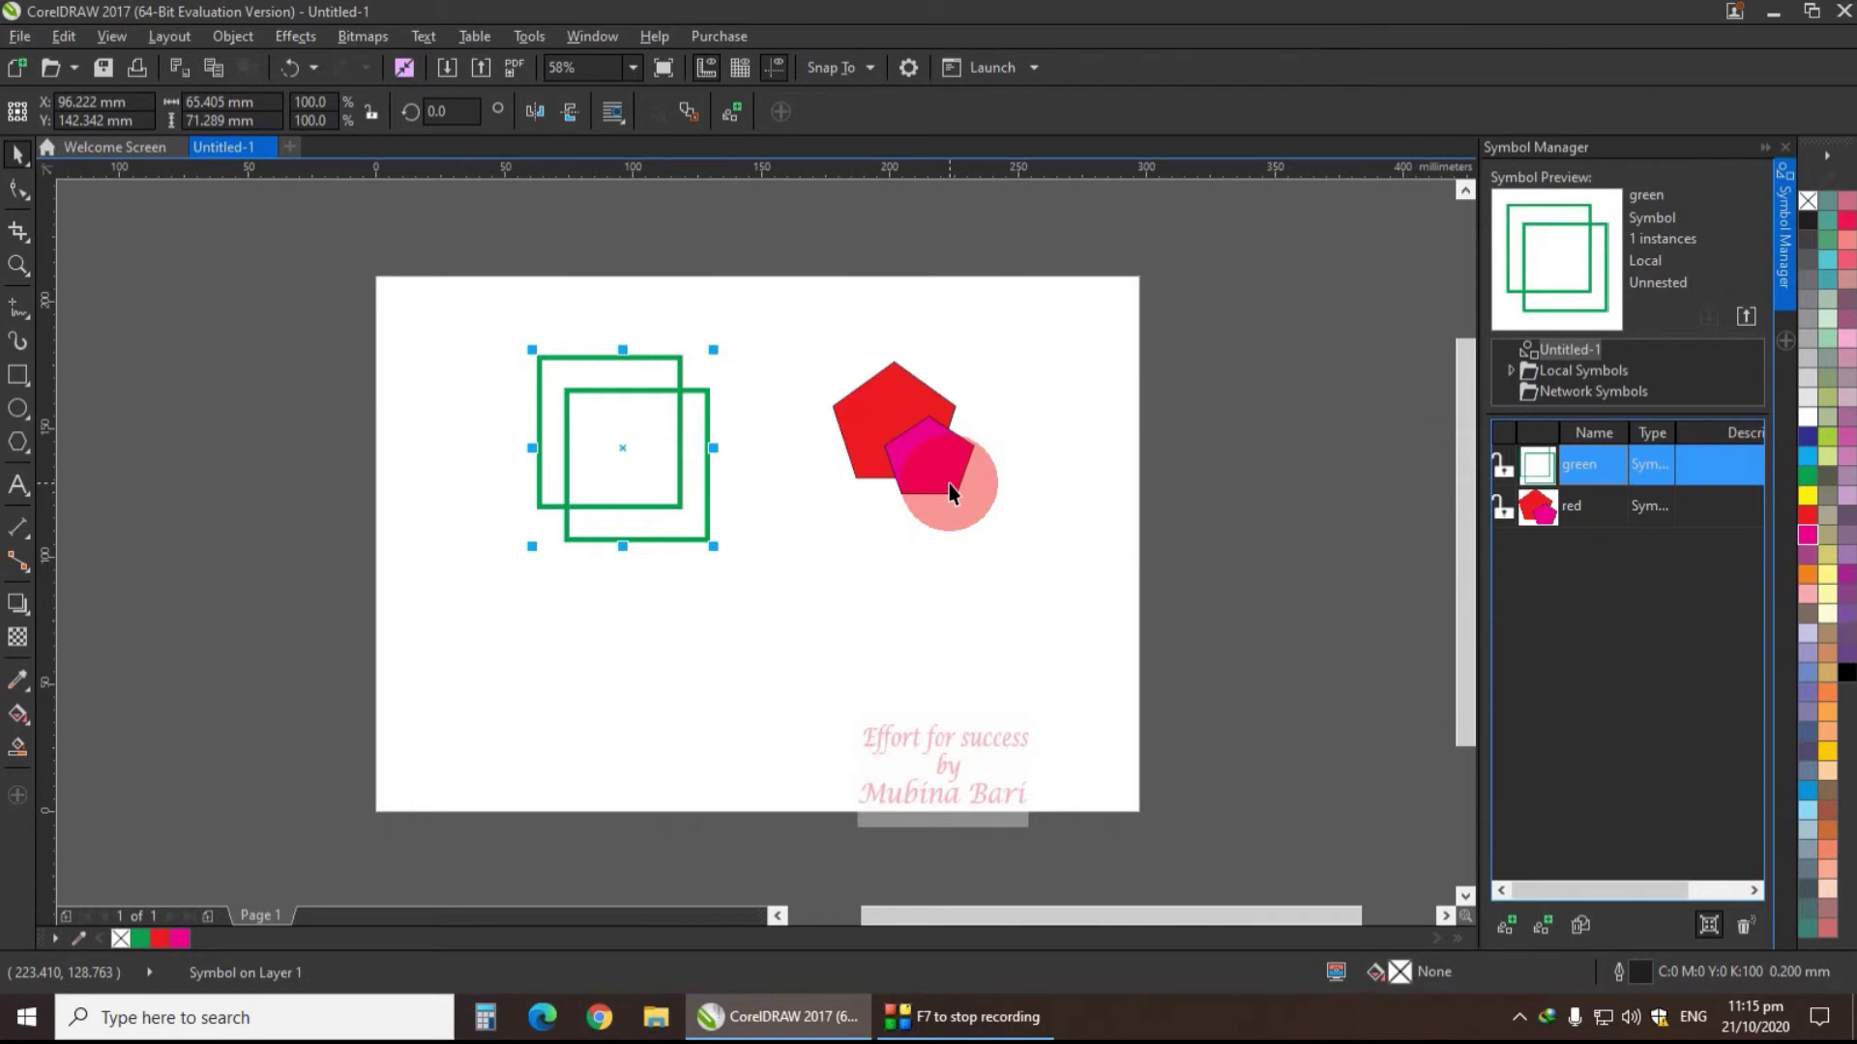
- Place three copies of the pentagon symbol instance across the lower half of the page
left_click_drag(949, 483, 1002, 598)
right_click(816, 593)
right_click(1002, 597)
right_click(532, 688)
left_click_drag(975, 630, 424, 451)
- Add Page 2 with a pentagon symbol instance left of its centre, and return to Page 1
right_click(159, 951)
left_click(188, 915)
left_click_drag(444, 513, 633, 534)
left_click(317, 916)
left_click(282, 911)
- Open the upper-right pentagon symbol for editing and fill its smaller pentagon with cyan blue (C:100 M:0 Y:0 K:0)
left_click(945, 437)
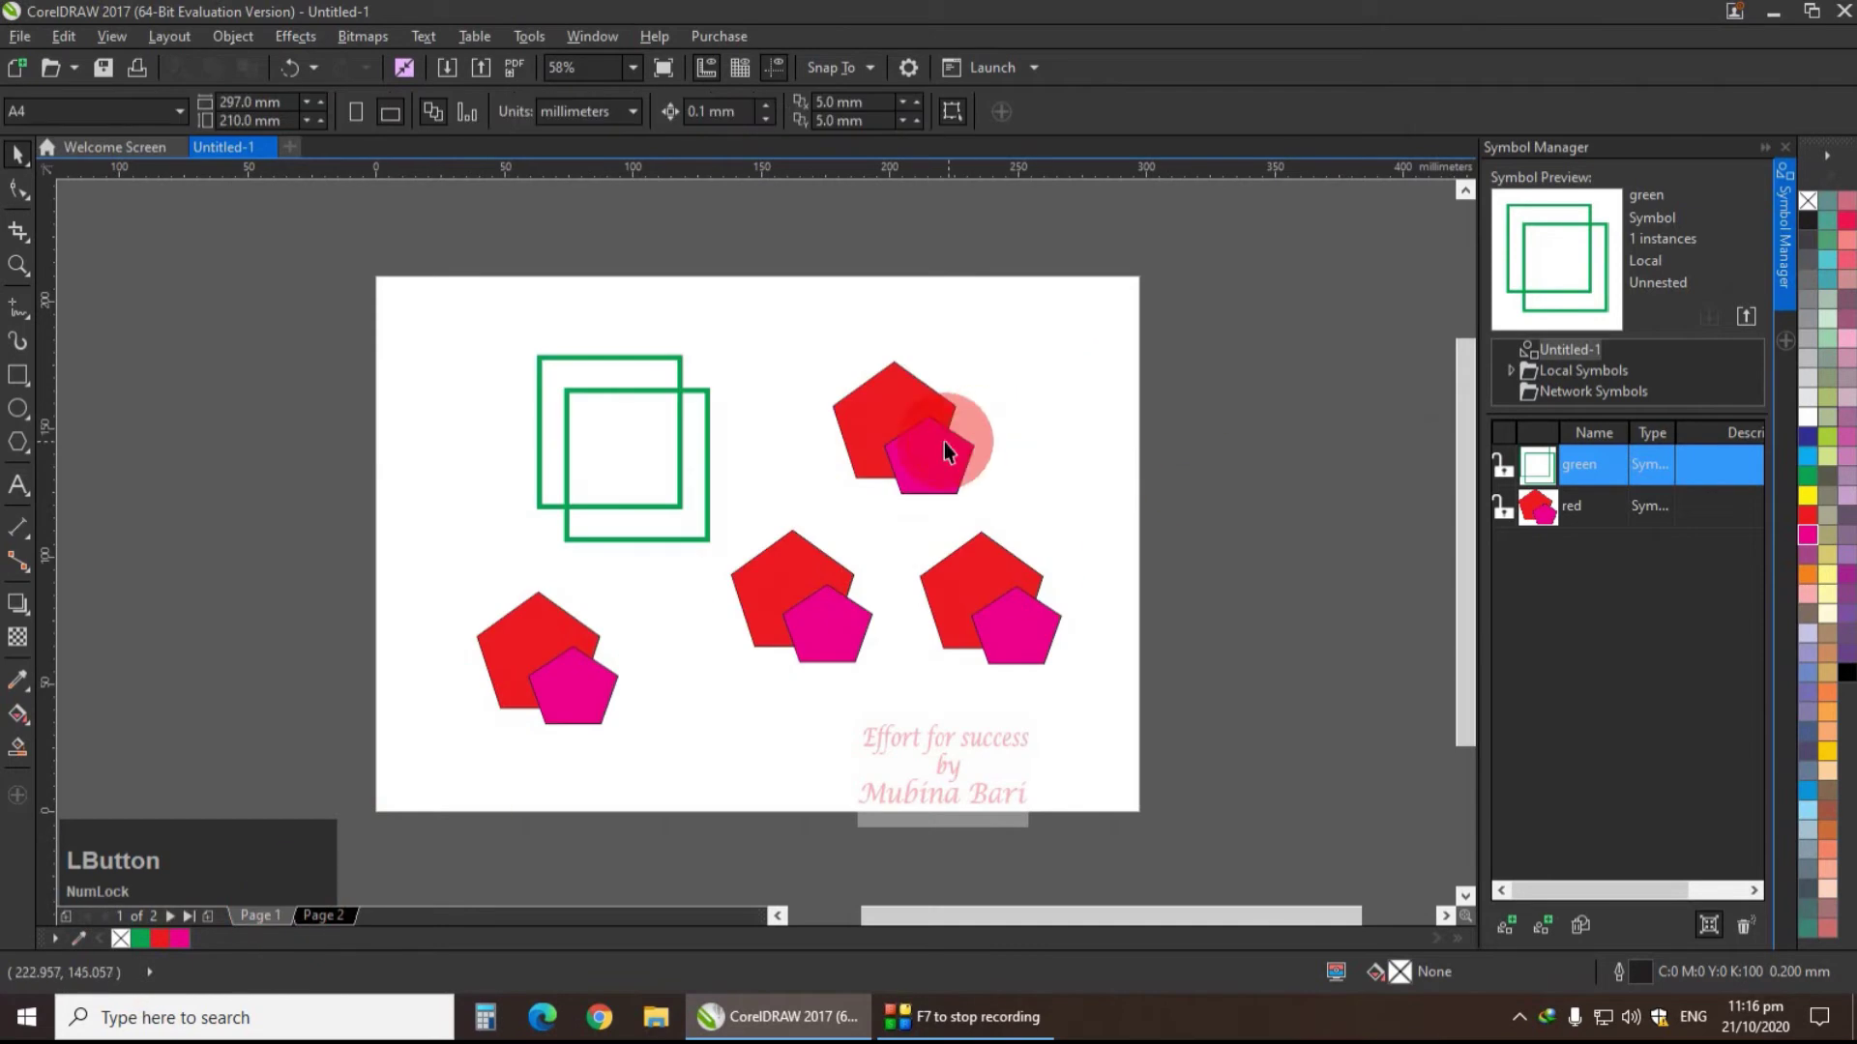
left_click(232, 42)
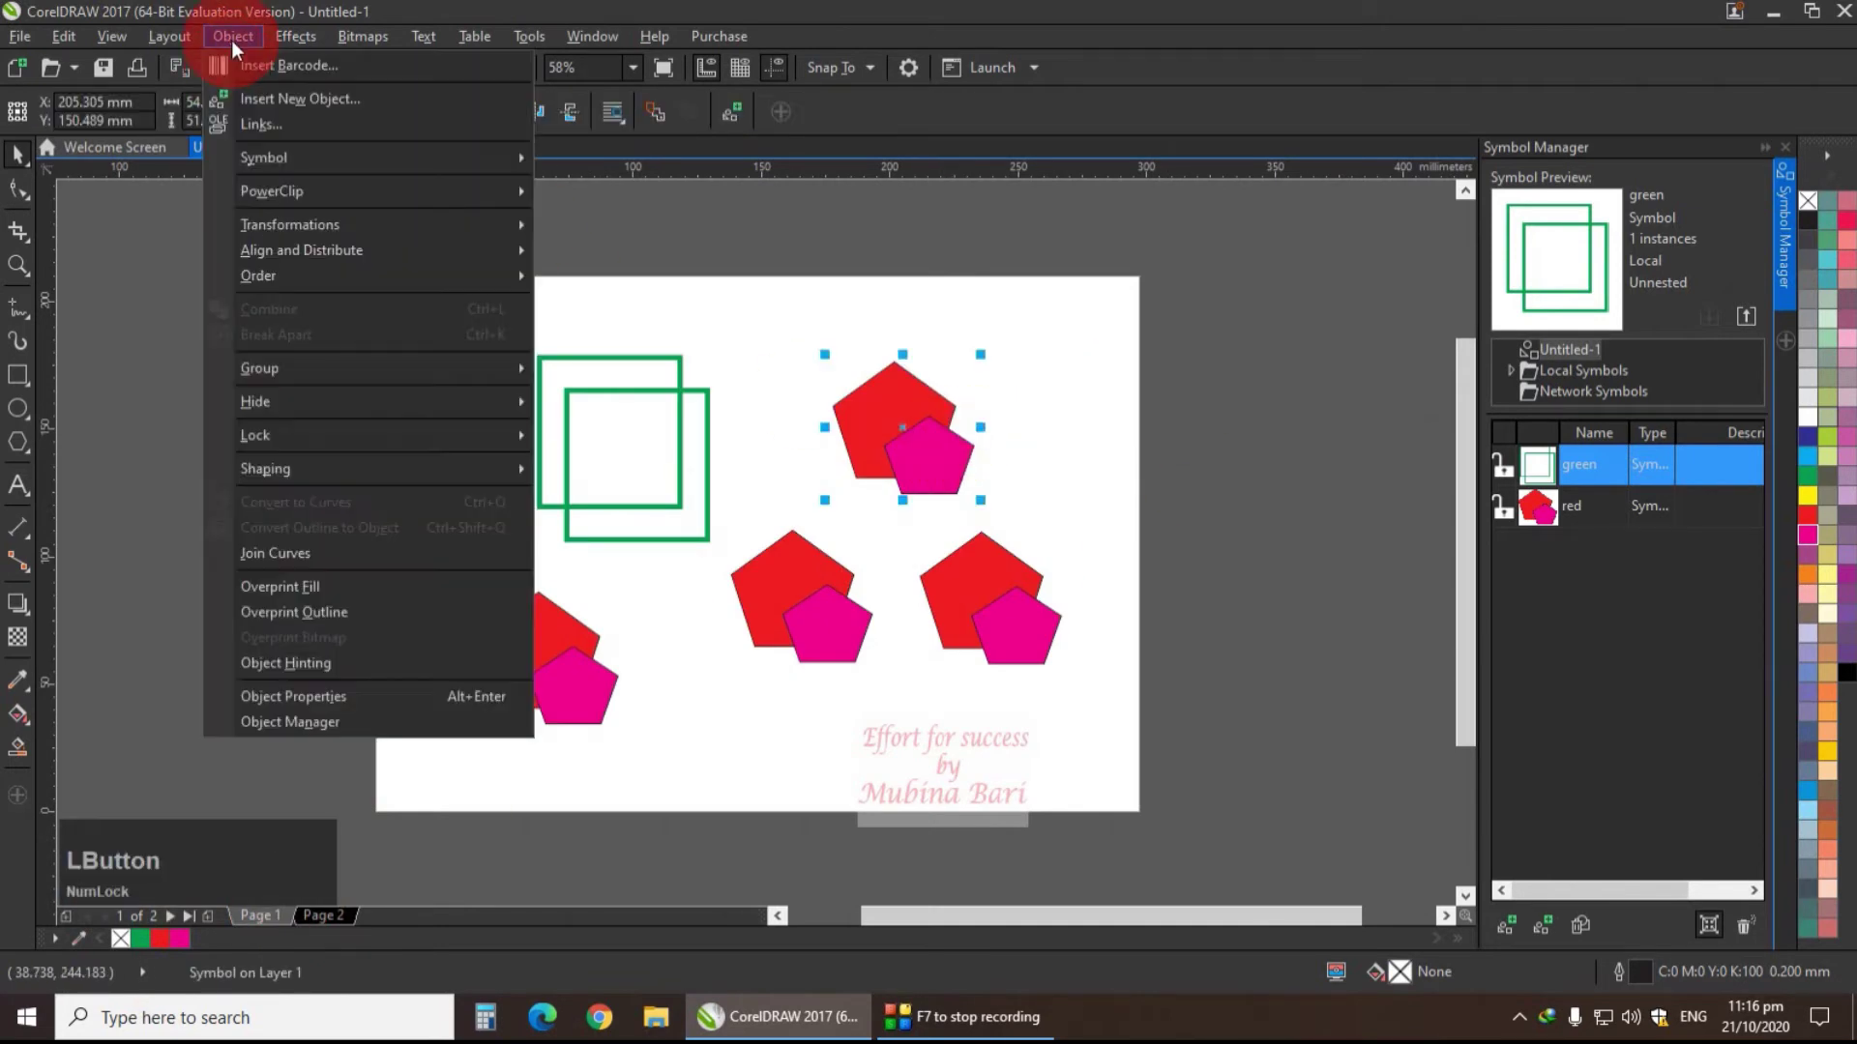
mouse_move(253, 162)
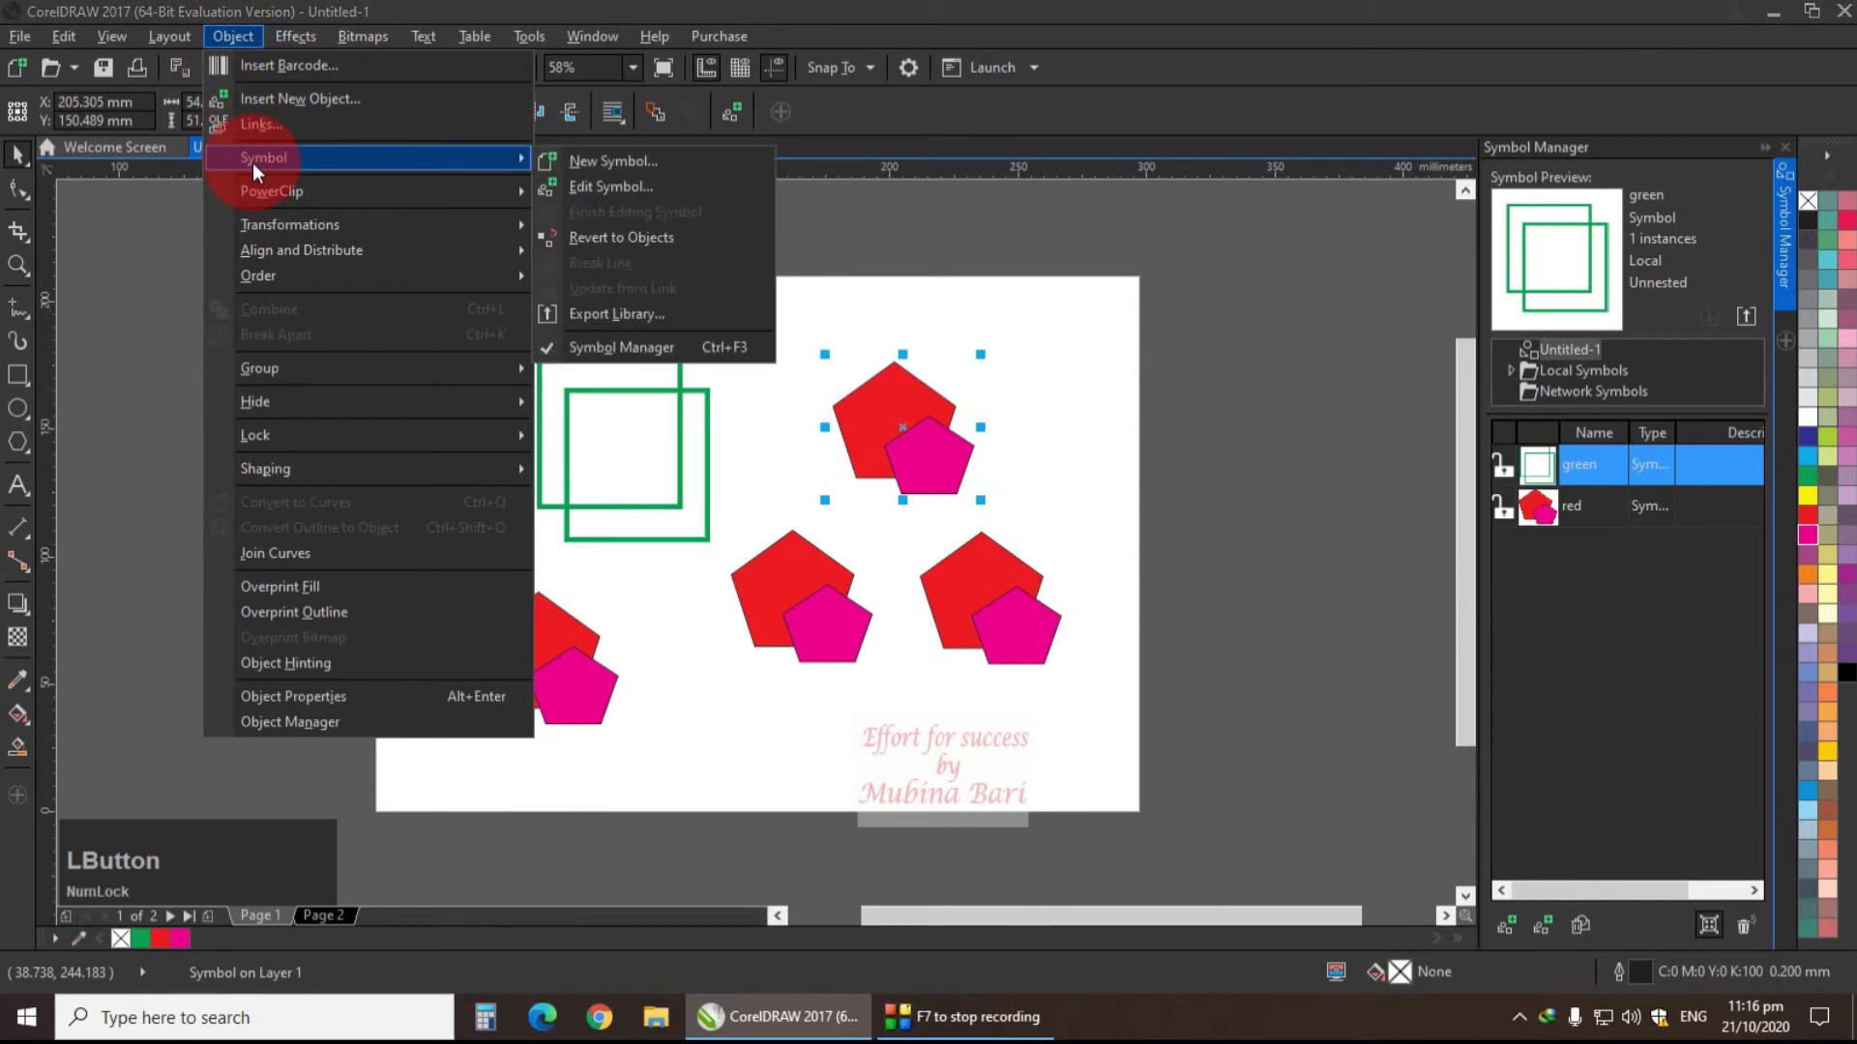
left_click(636, 186)
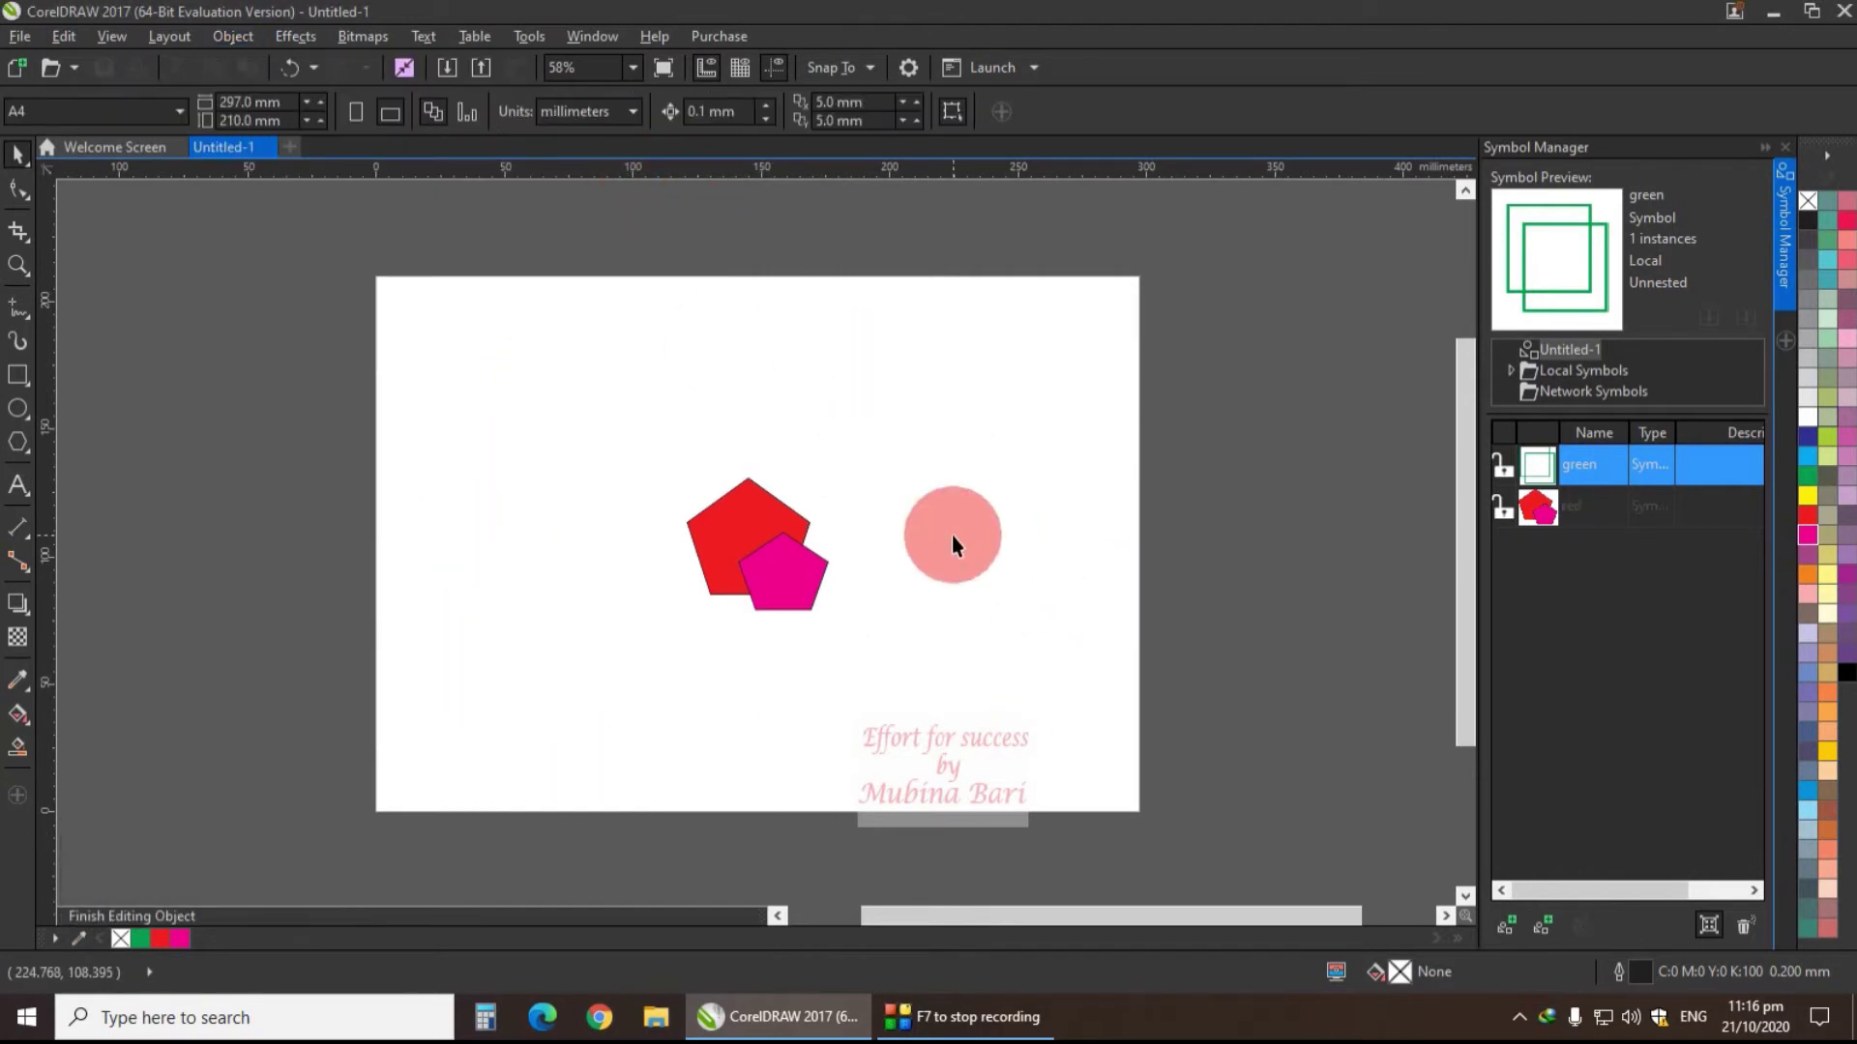
left_click(779, 567)
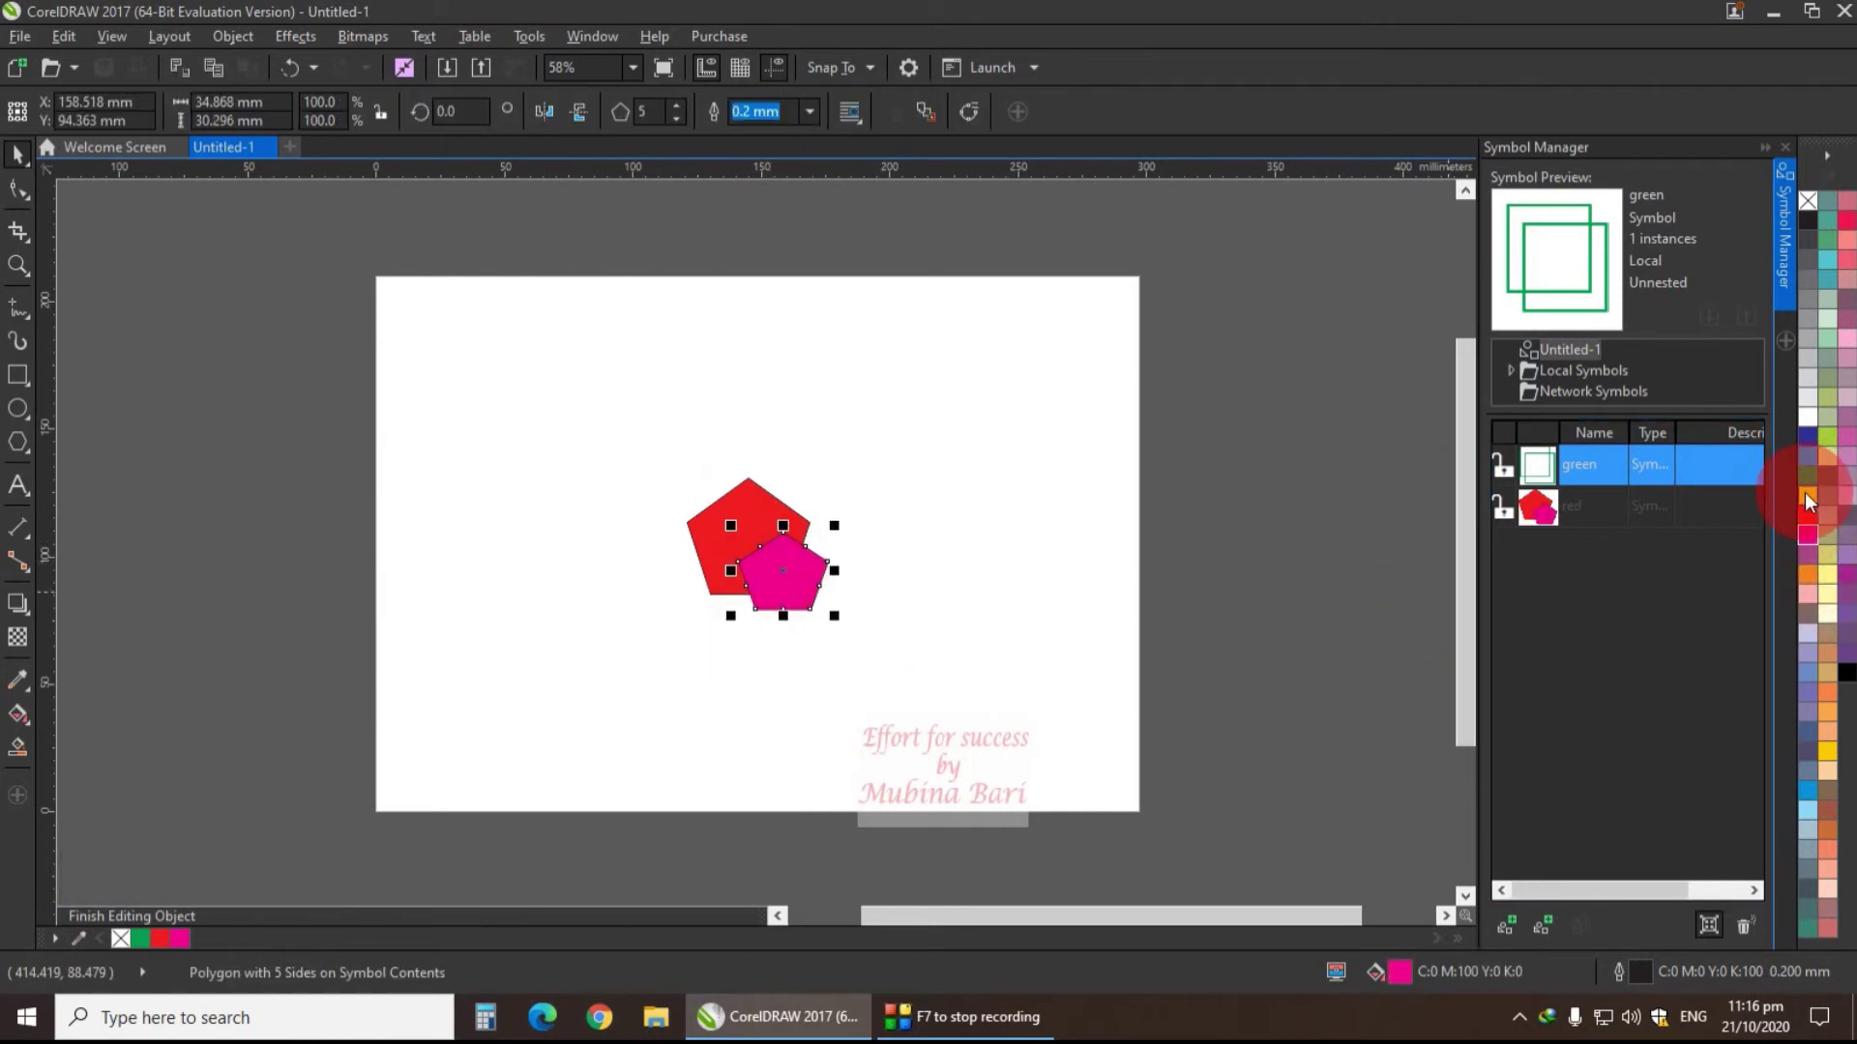
left_click(1806, 456)
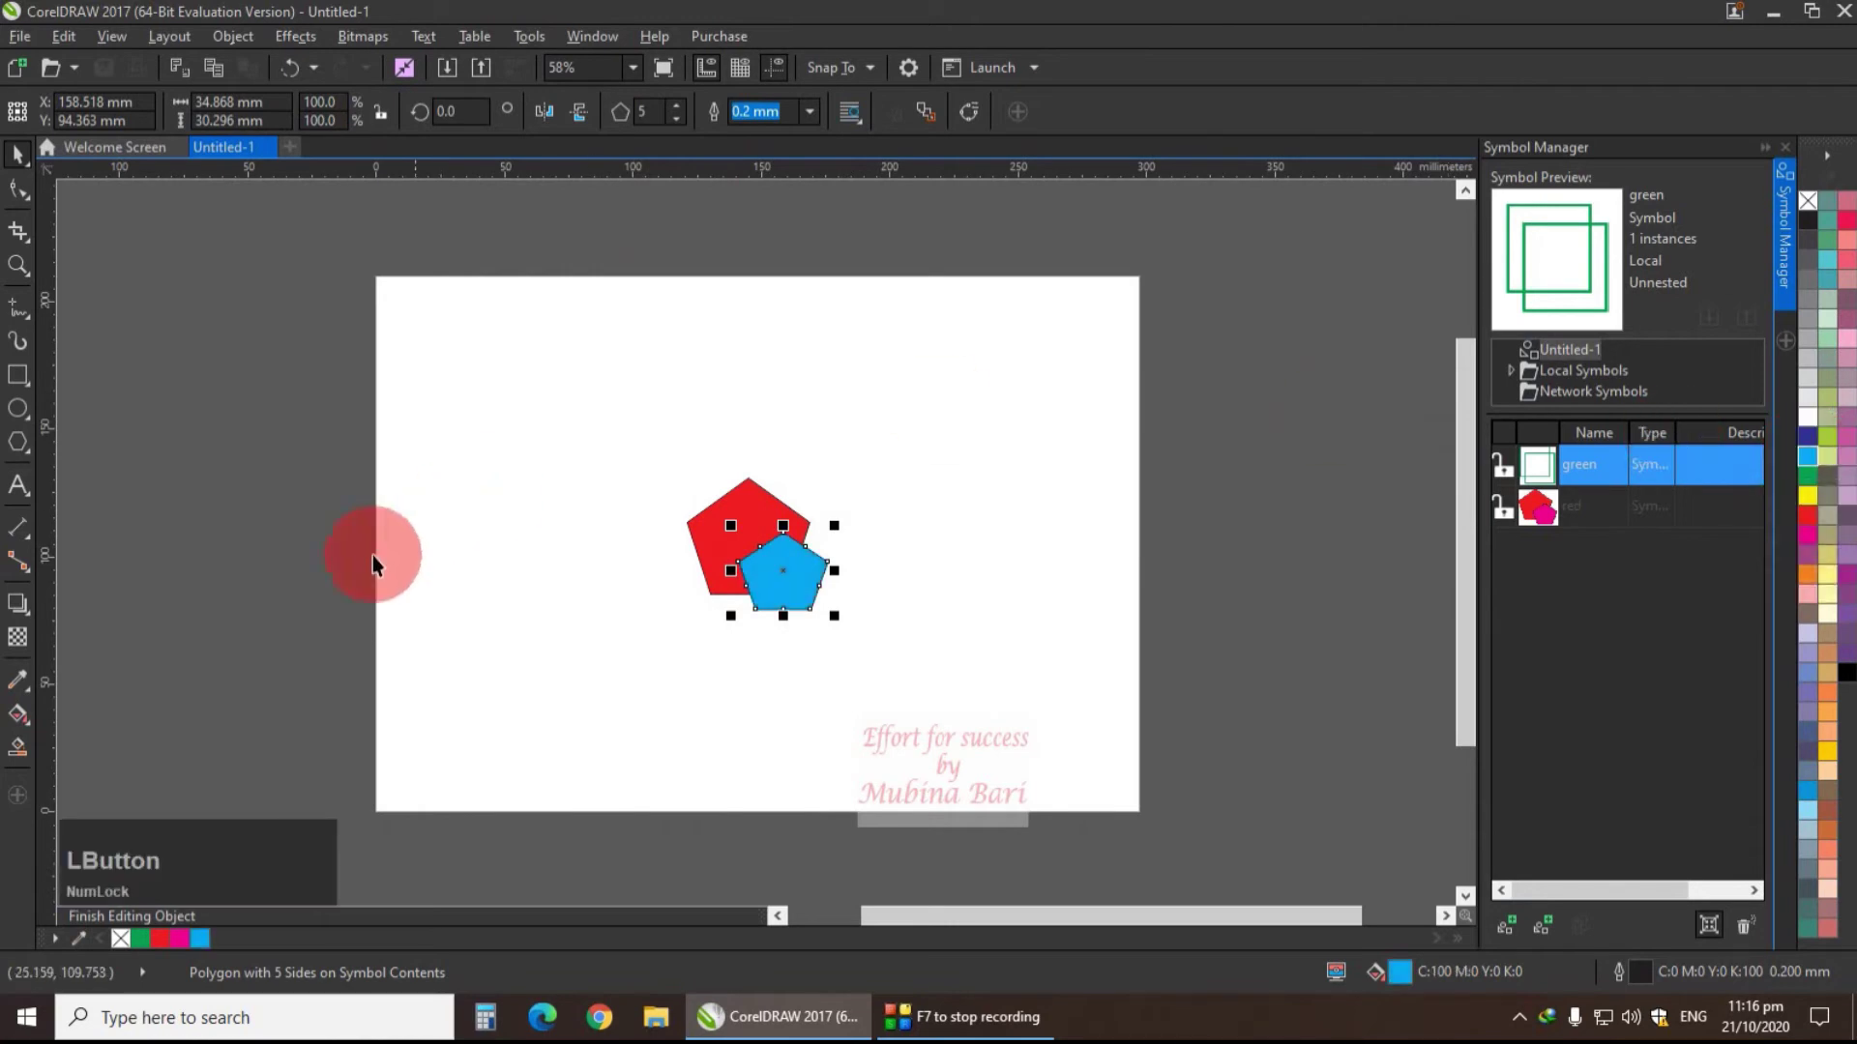
- Finish editing the red symbol and check its instance on Page 2 before returning to Page 1
left_click(58, 934)
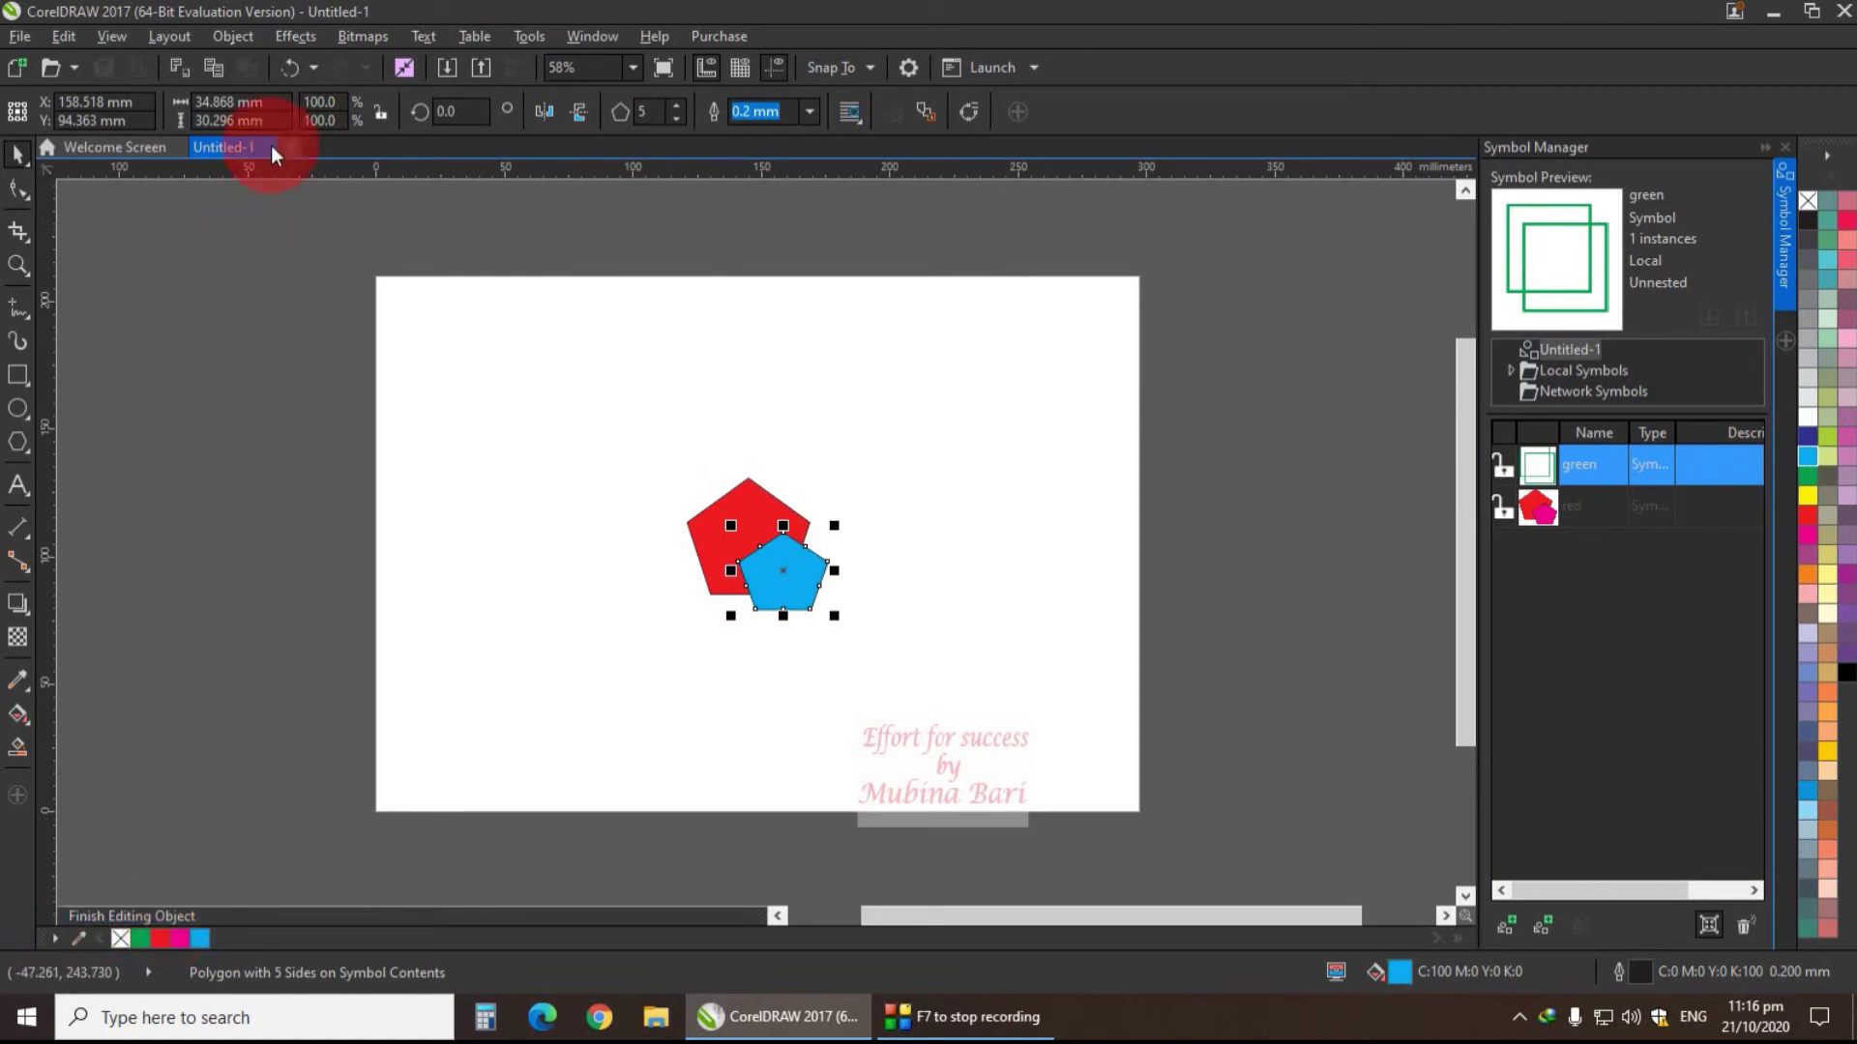
left_click(251, 37)
left_click(270, 153)
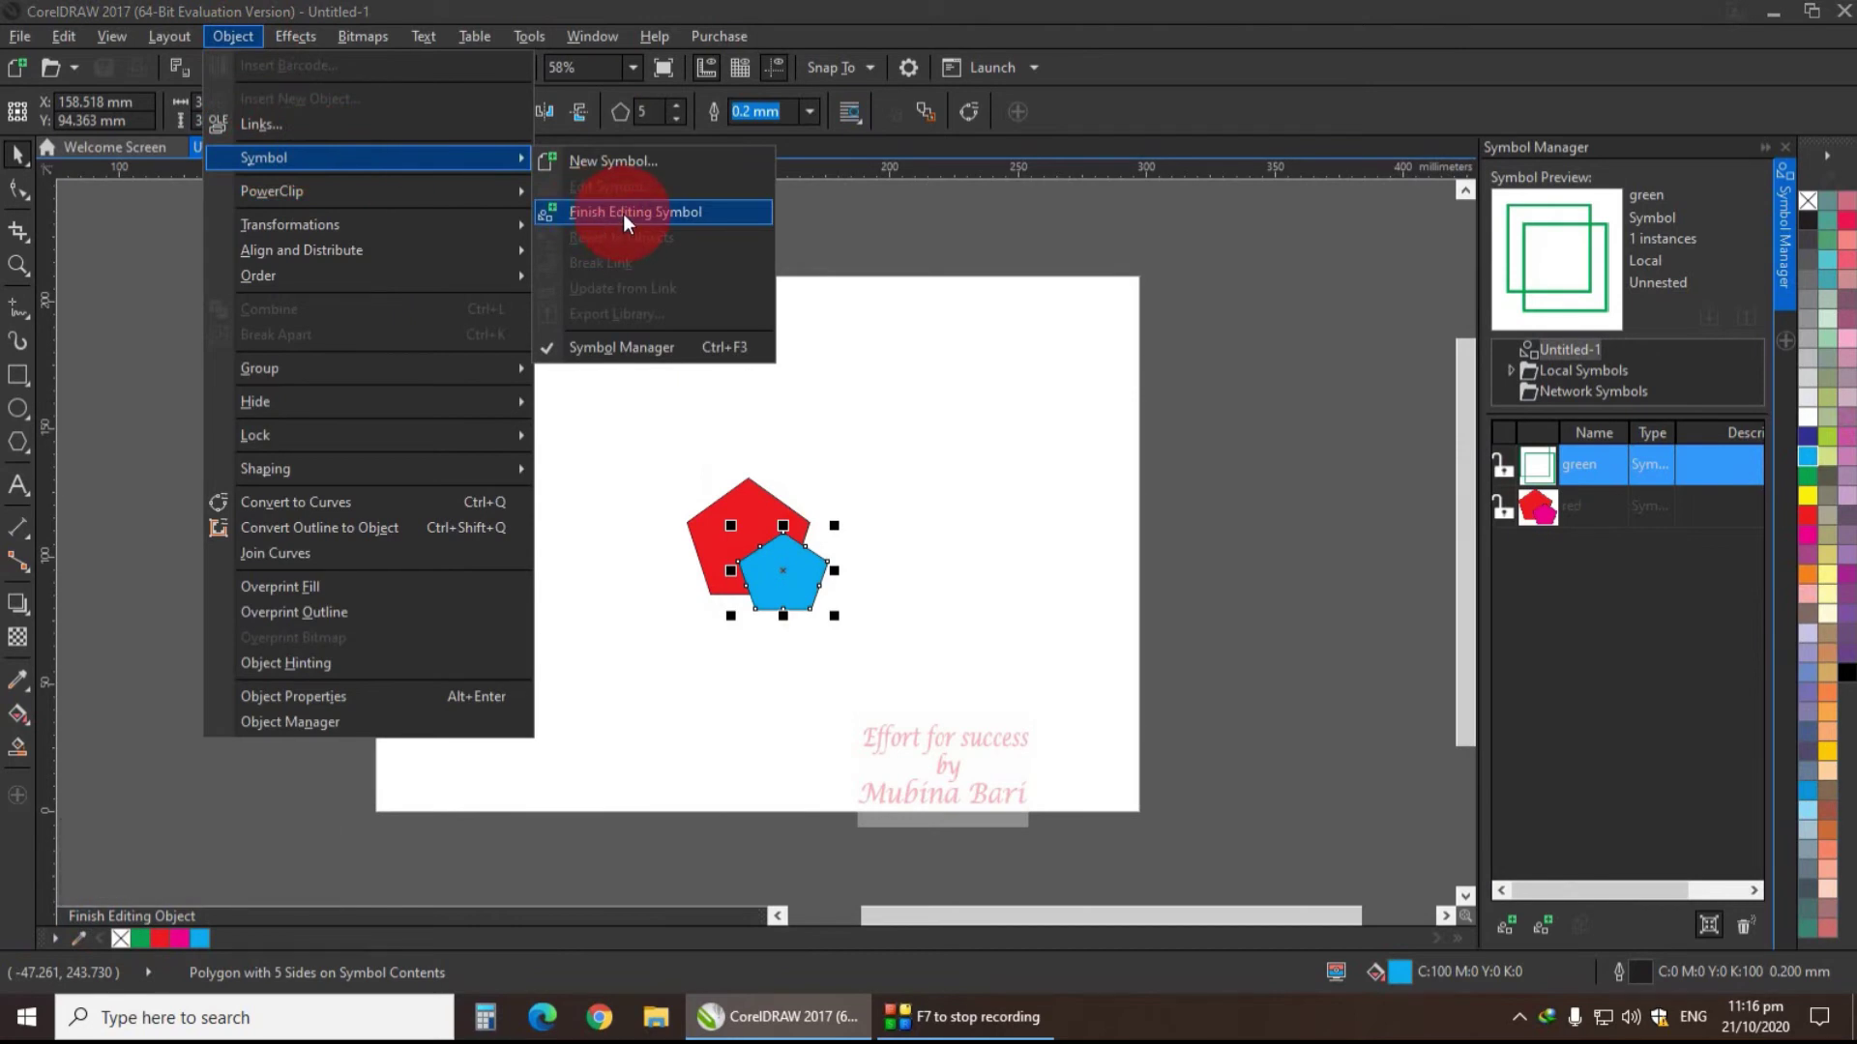
left_click(623, 212)
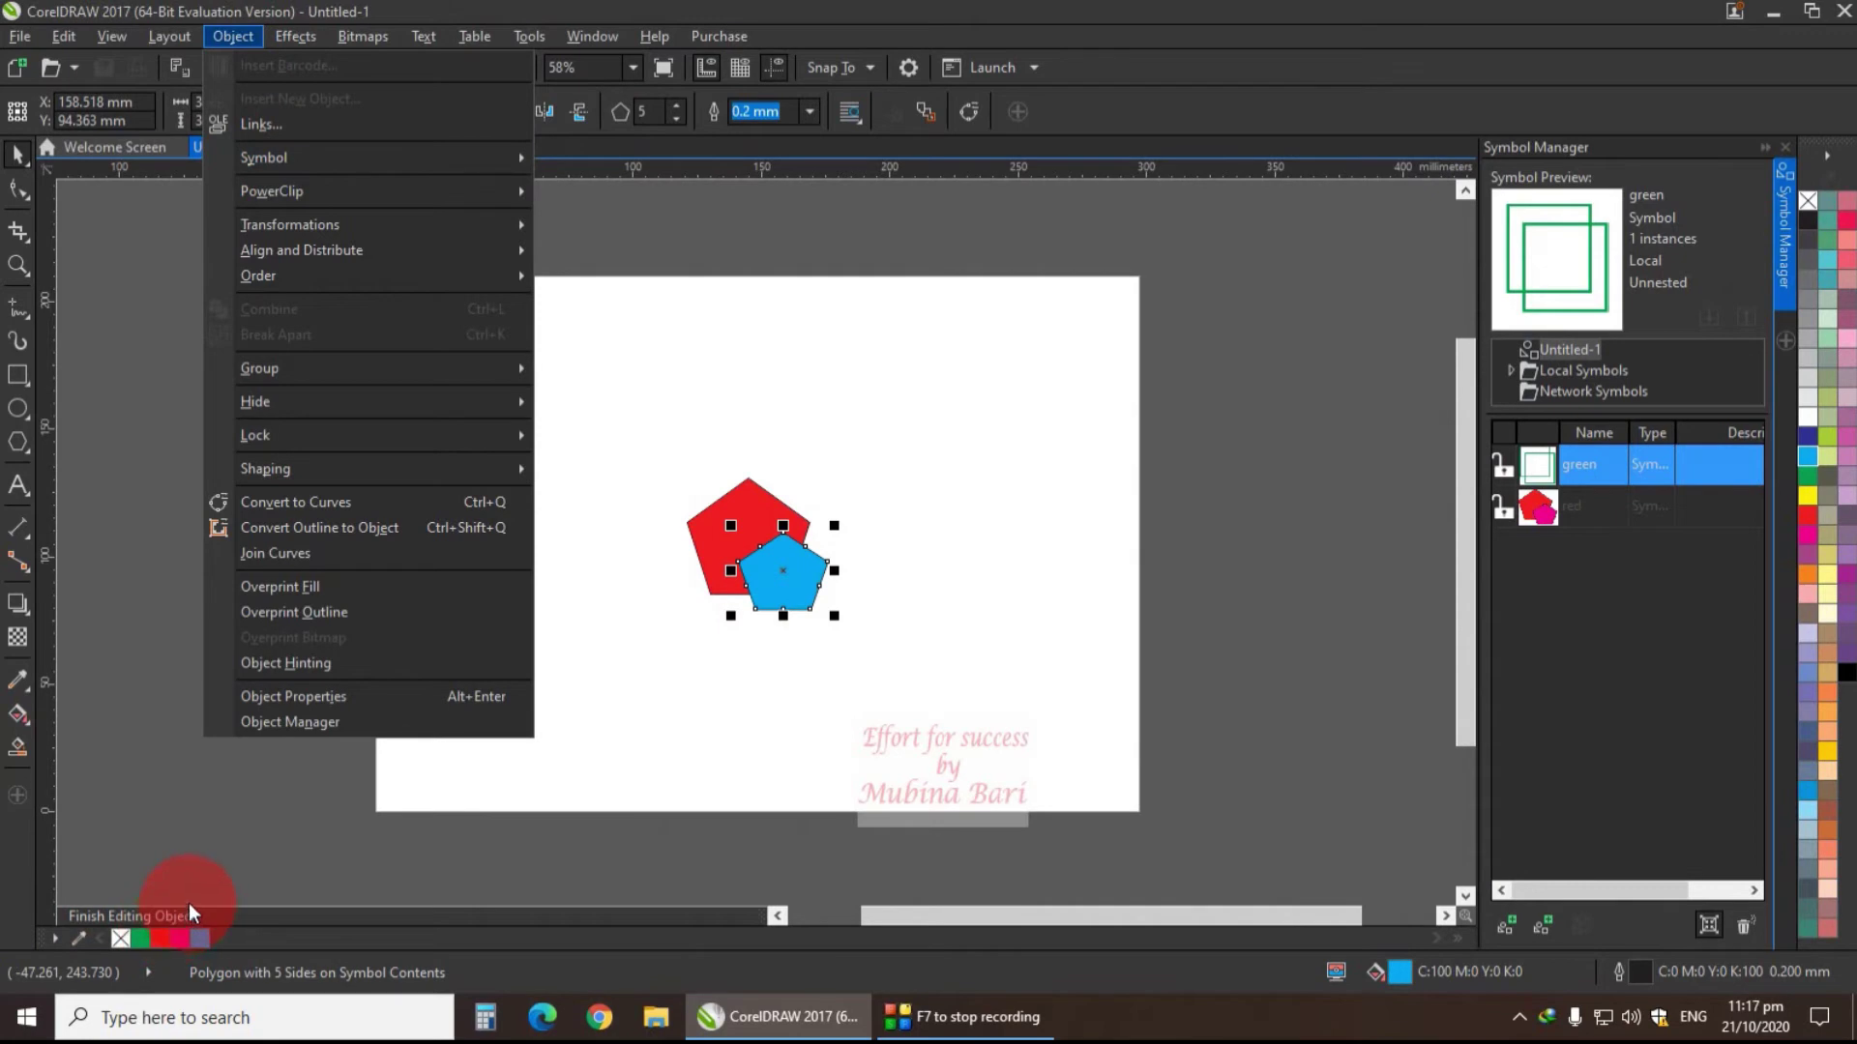
mouse_move(327, 158)
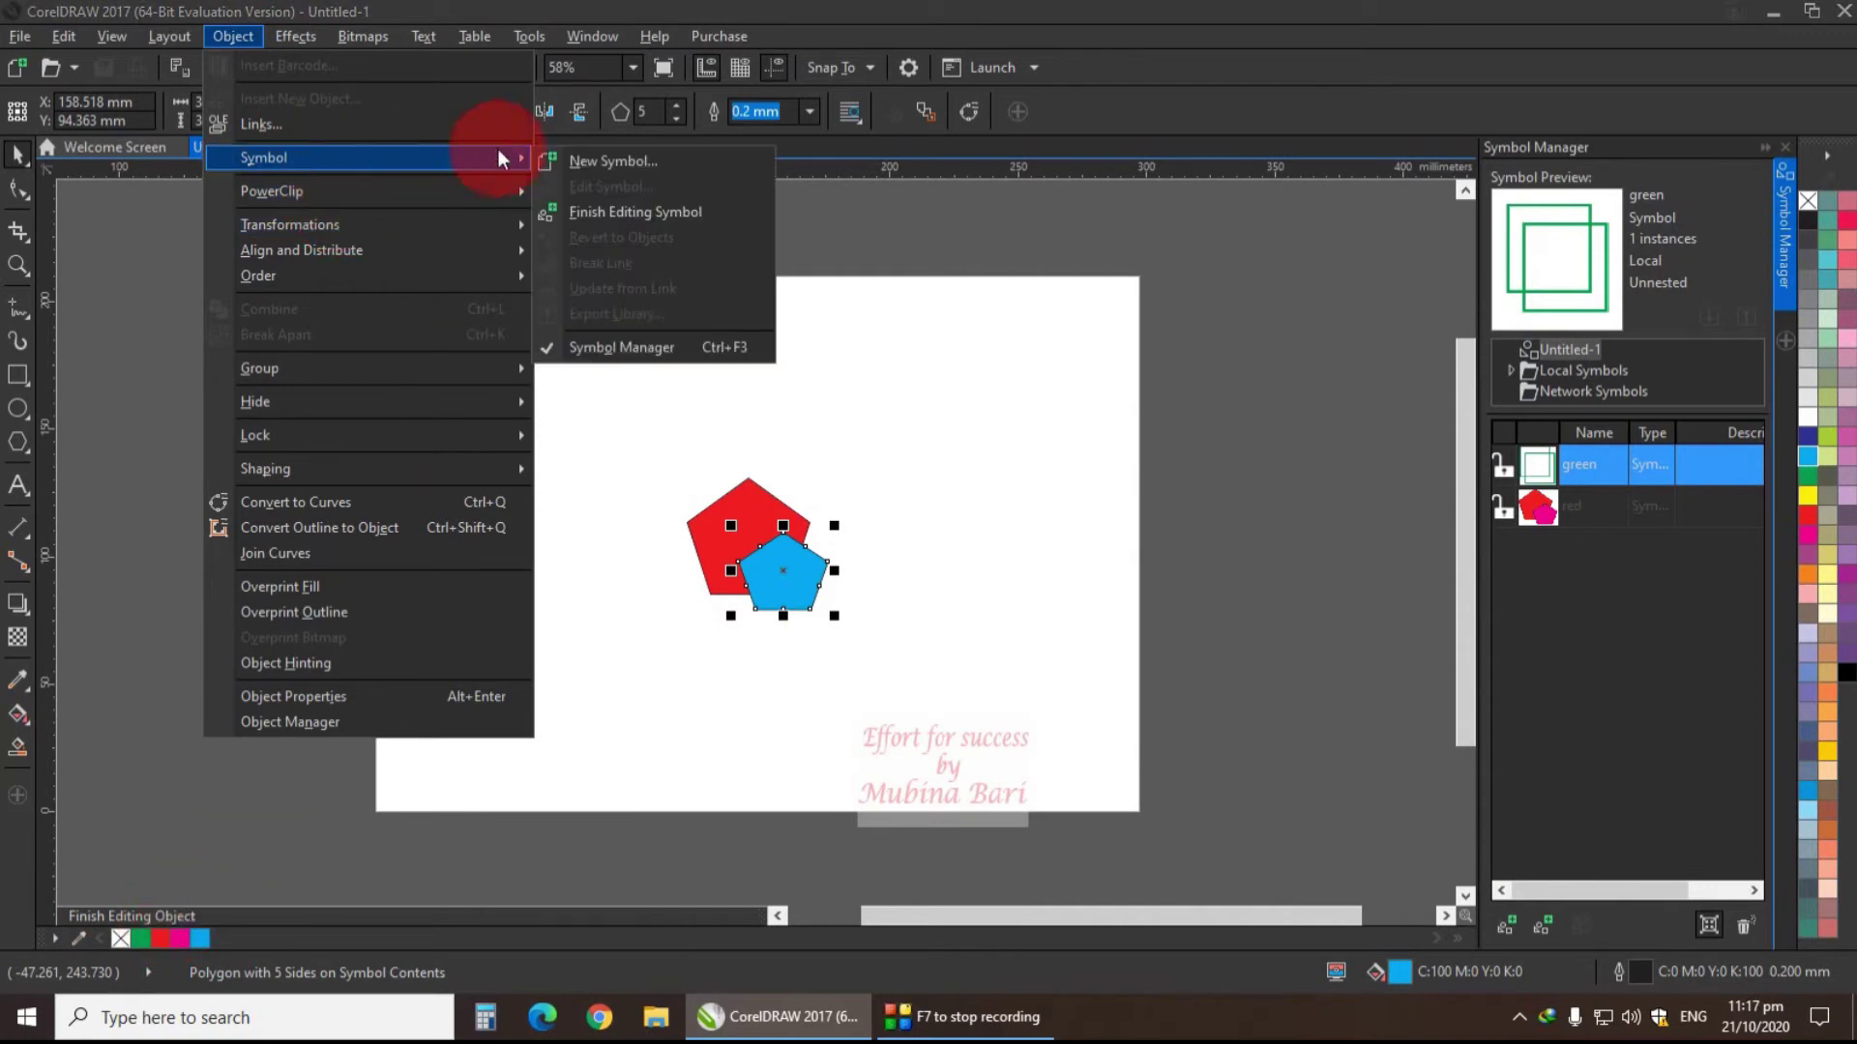
left_click(617, 219)
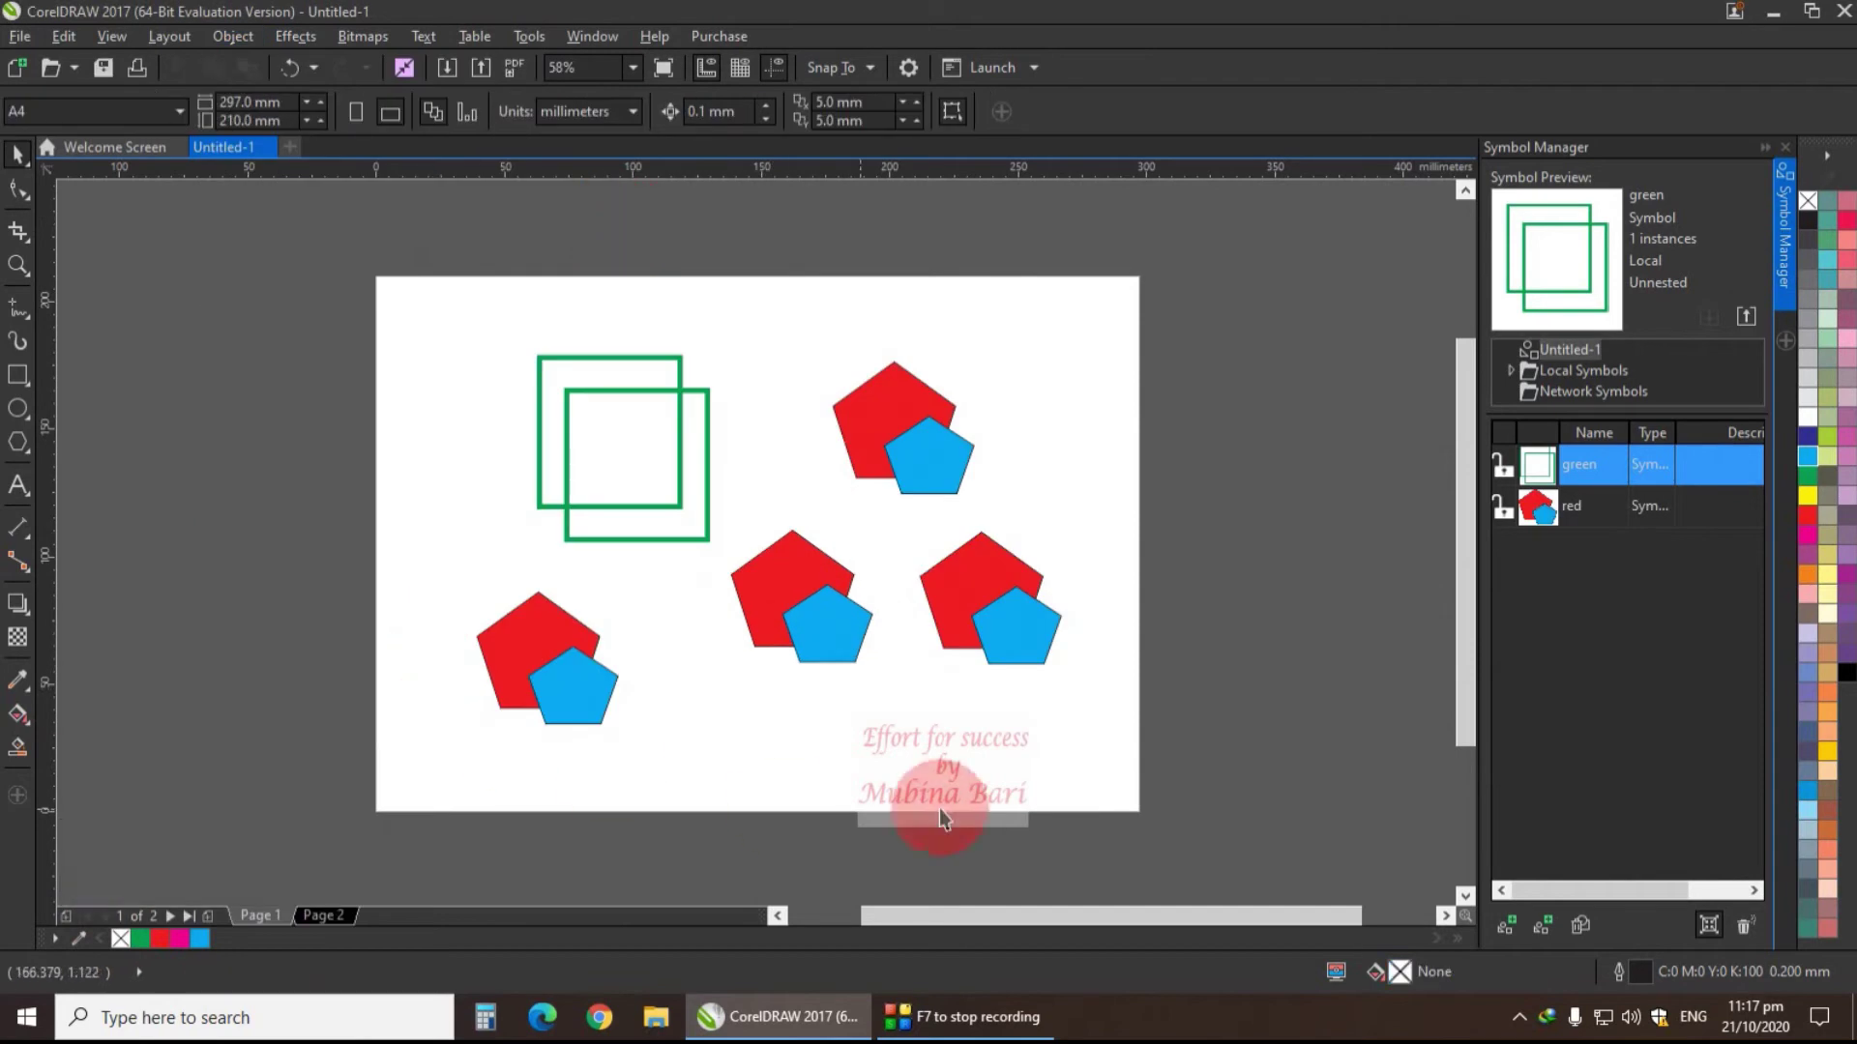
left_click(328, 913)
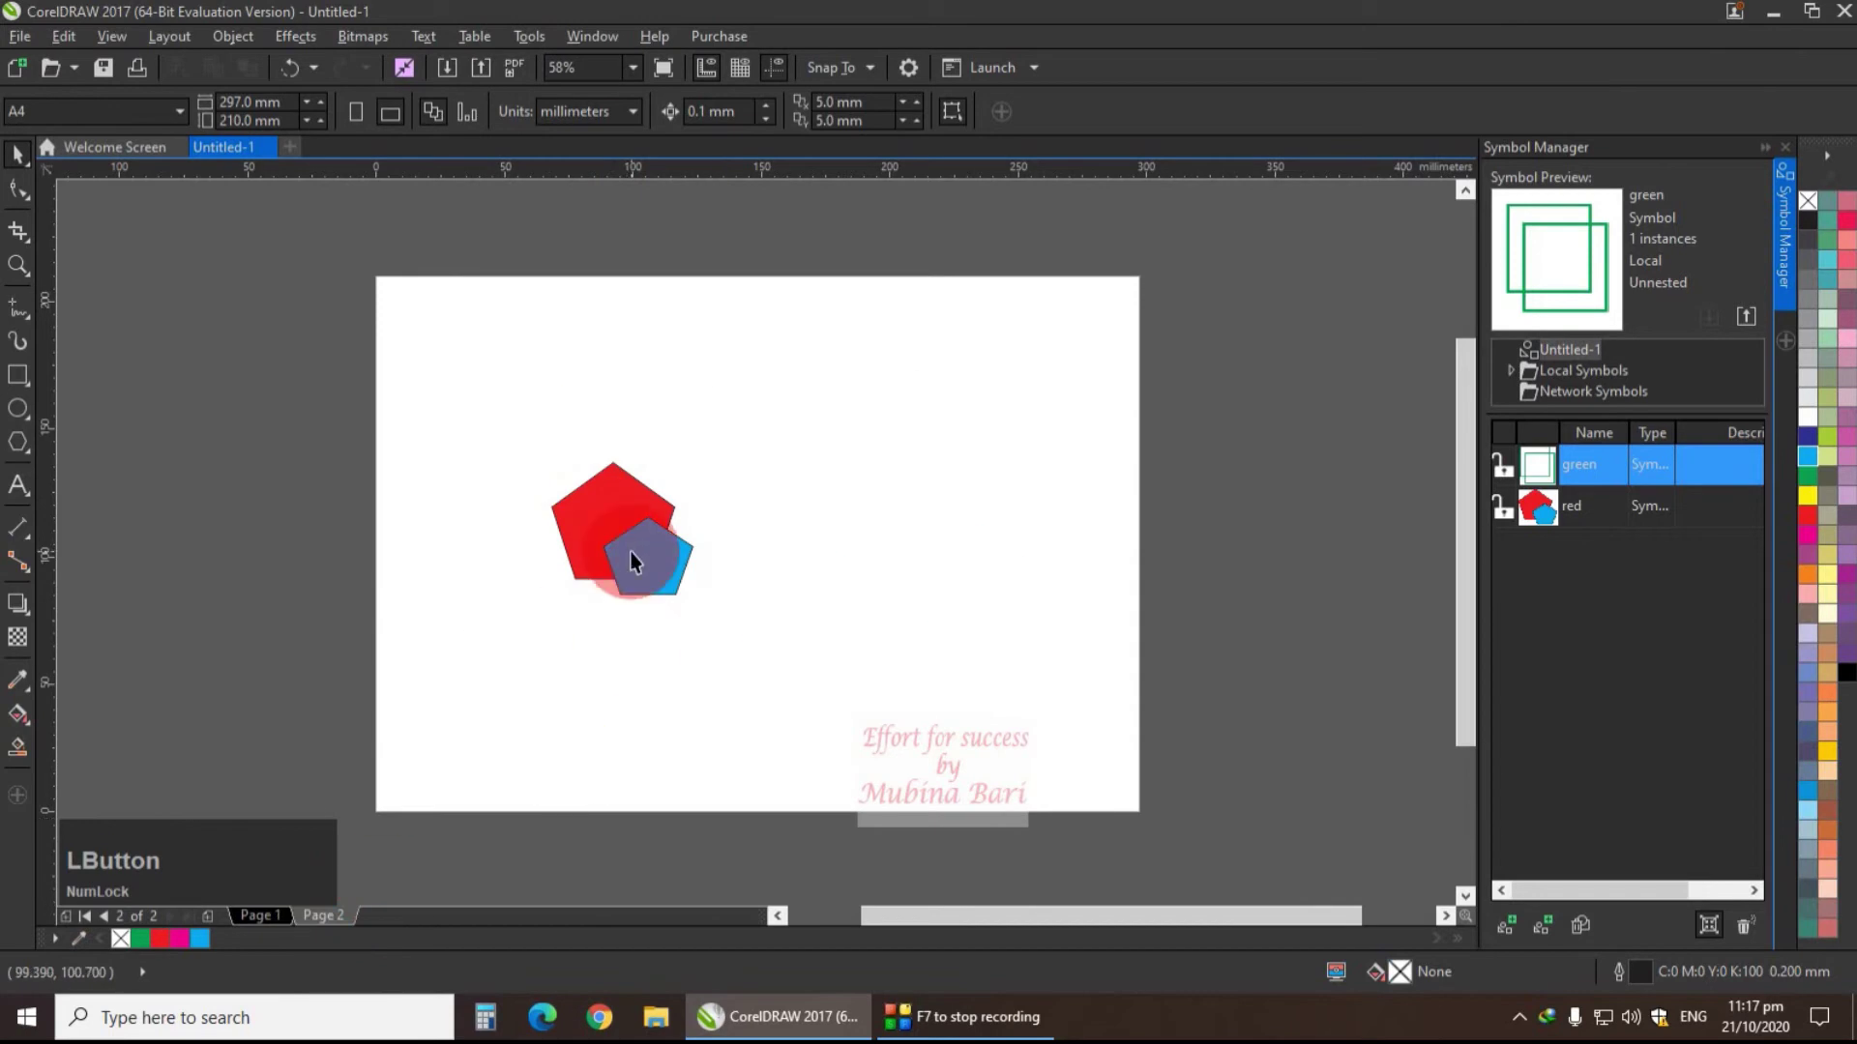
left_click(276, 914)
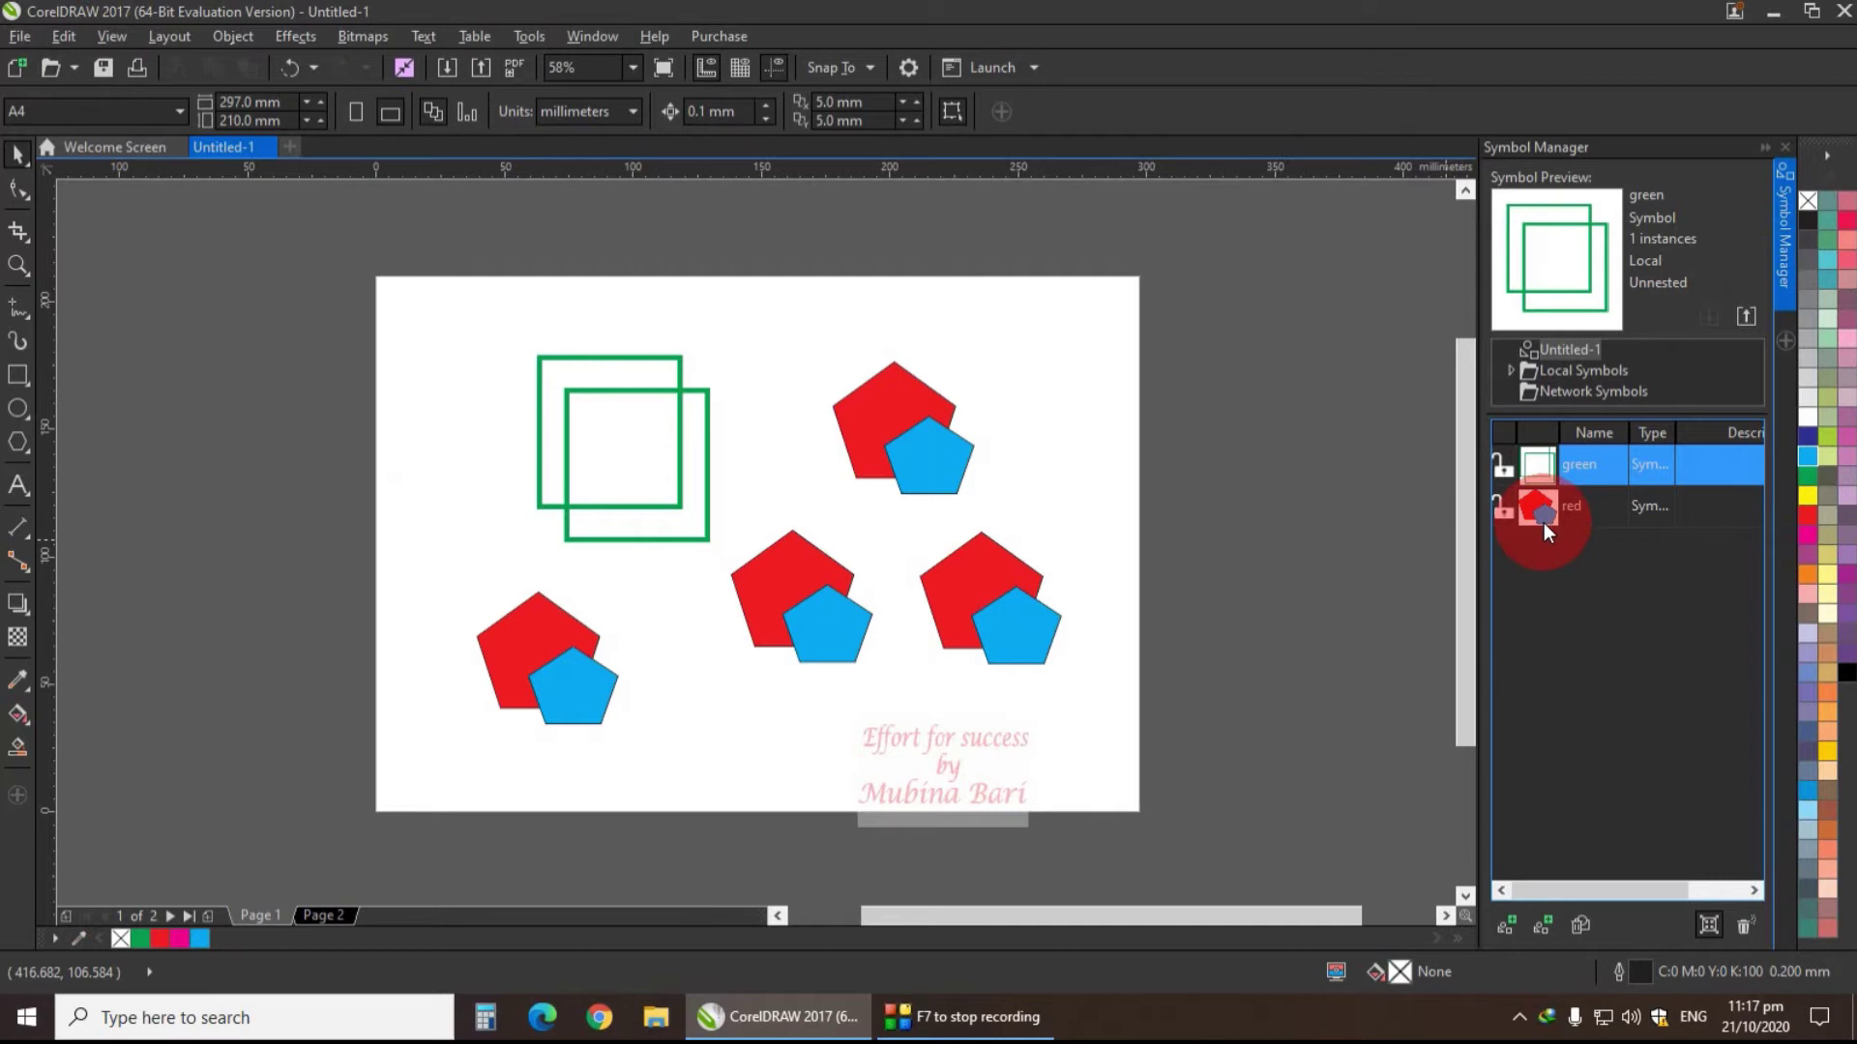
- Delete all the pentagon symbol instances from Page 1
left_click(1007, 612)
key("Delete")
left_click(953, 418)
key("Delete")
left_click(853, 656)
key("Delete")
- Move the green symbol instance toward the page centre, to about X 124, Y 110 mm
left_click(567, 460)
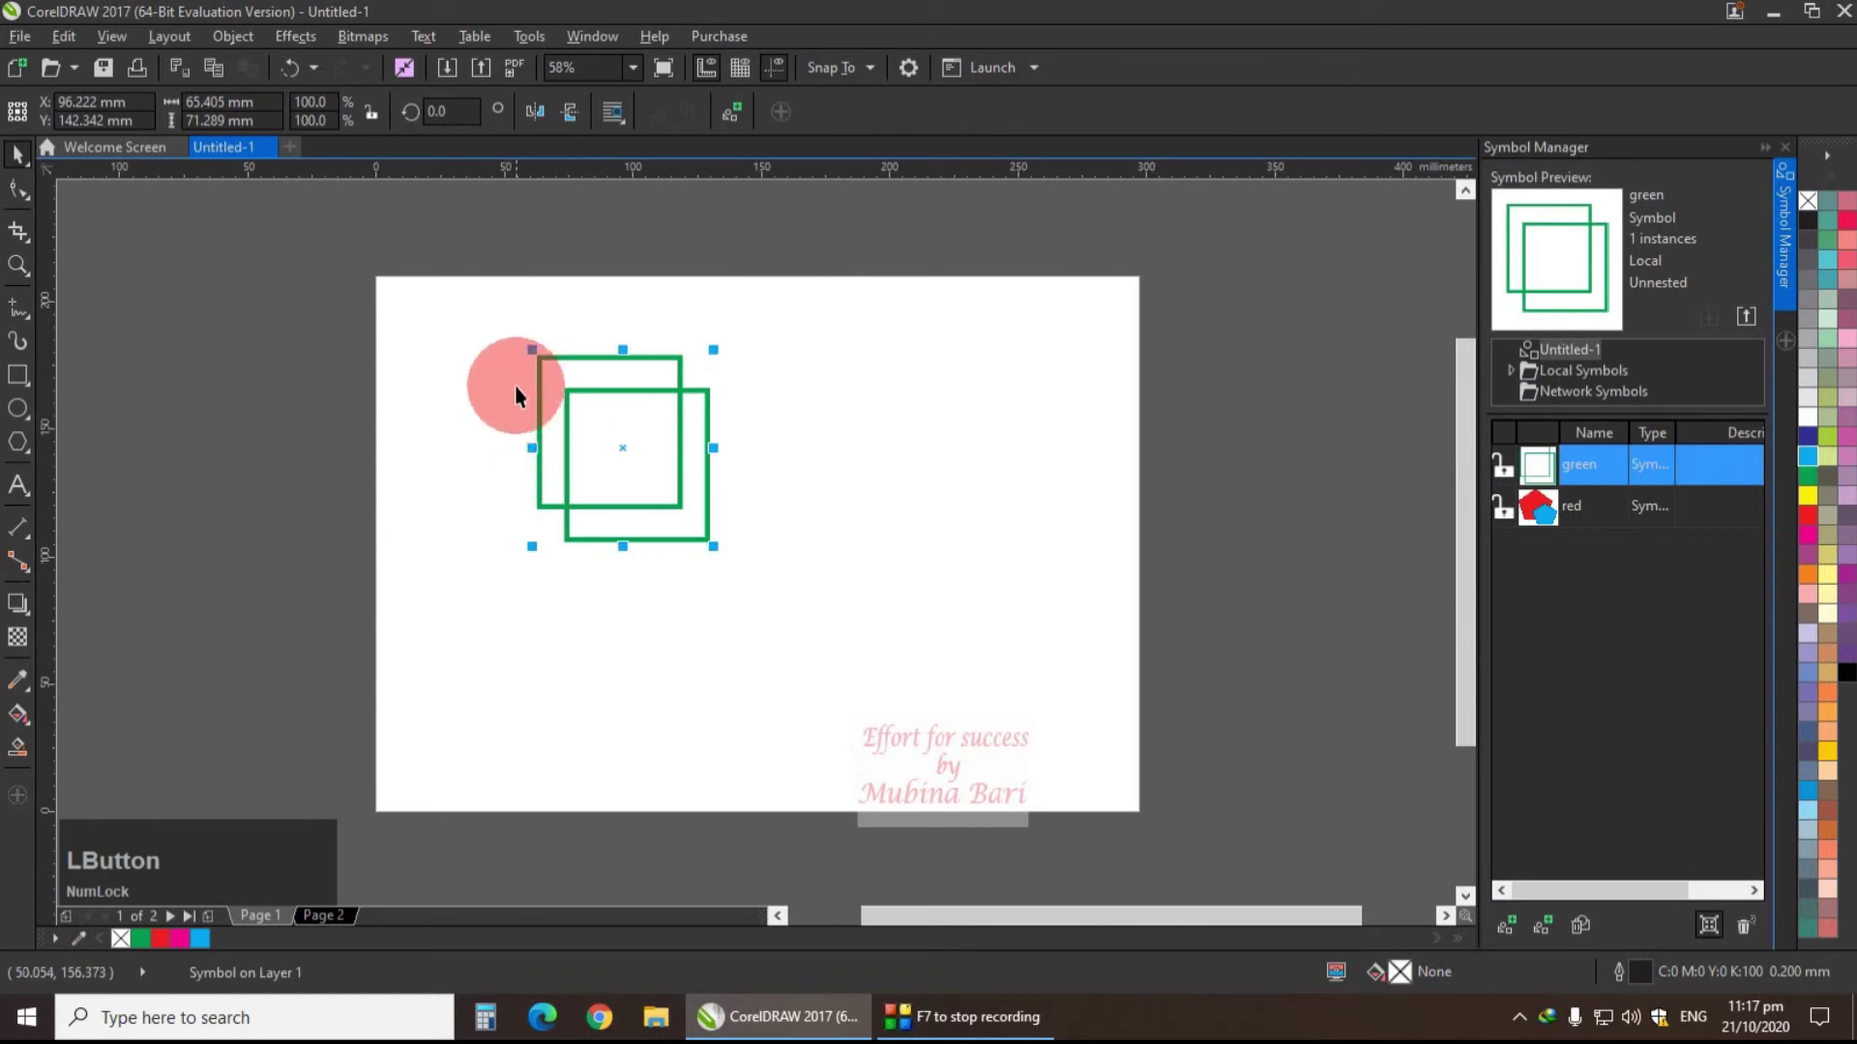
left_click_drag(616, 445, 688, 530)
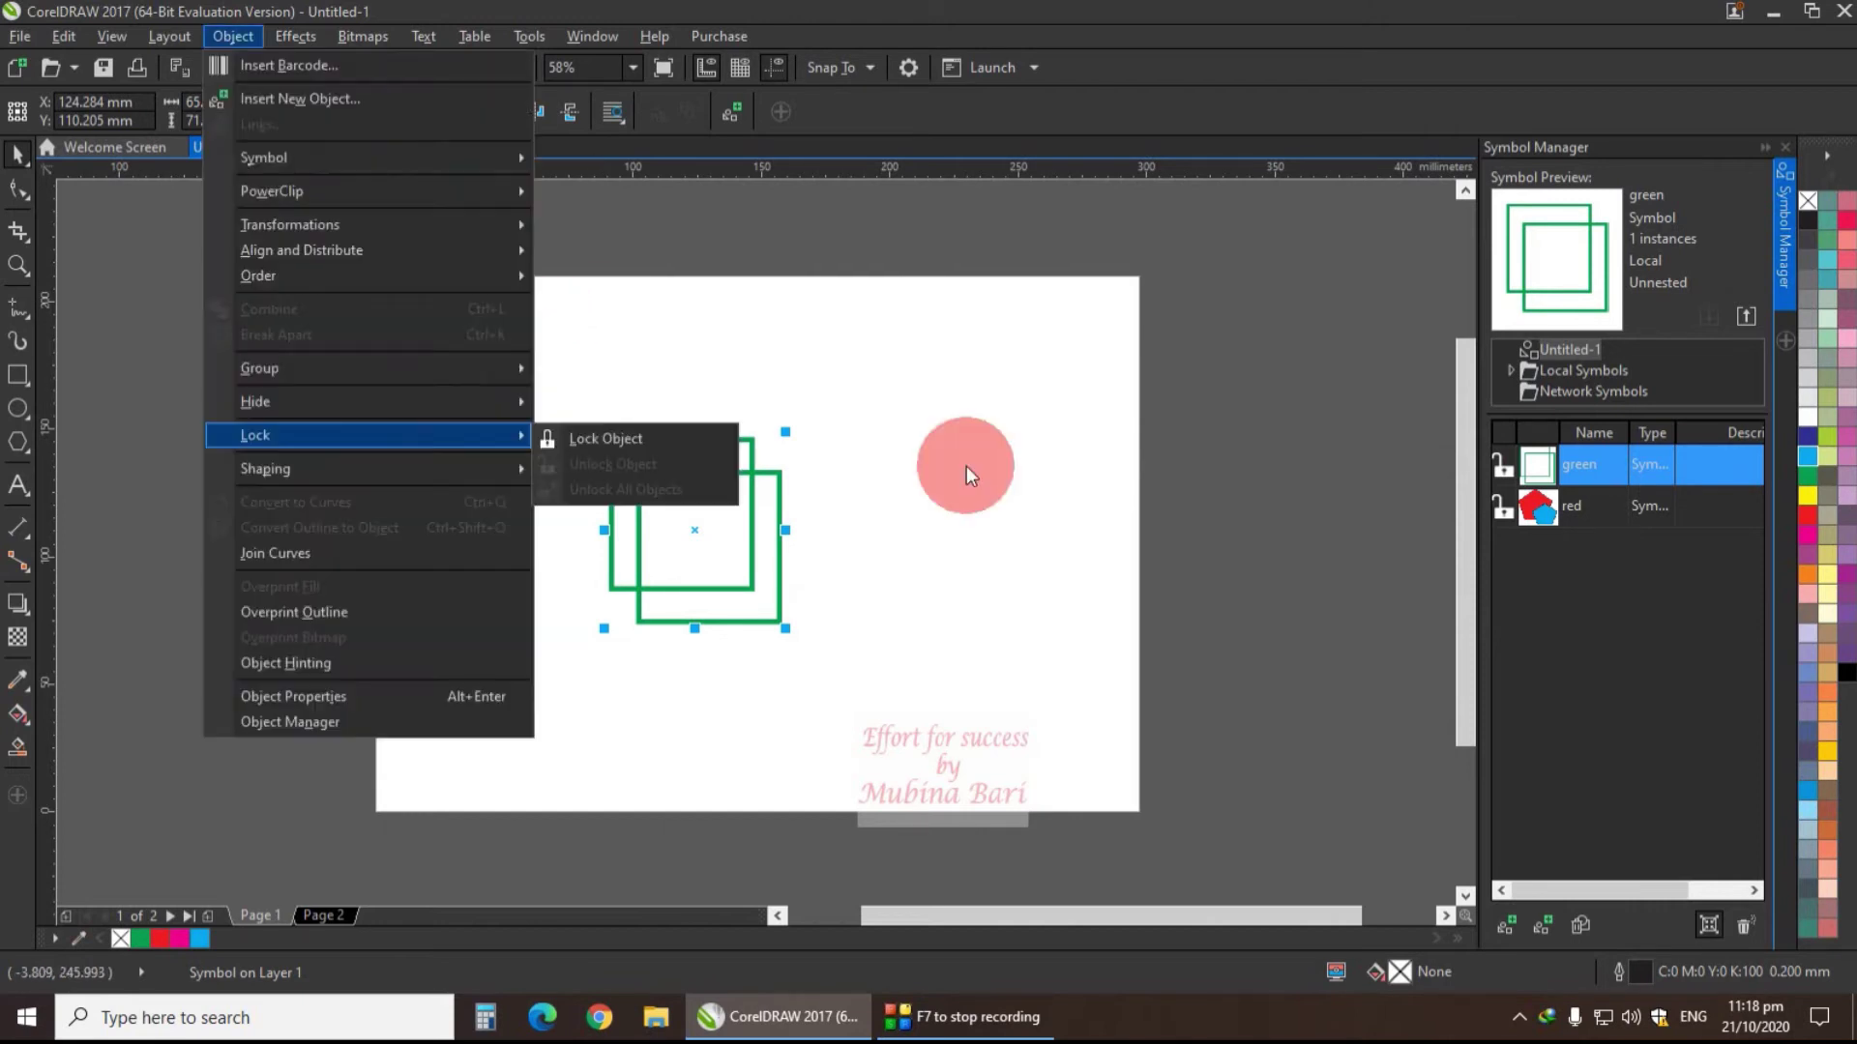
left_click(966, 466)
left_click_drag(652, 425, 701, 591)
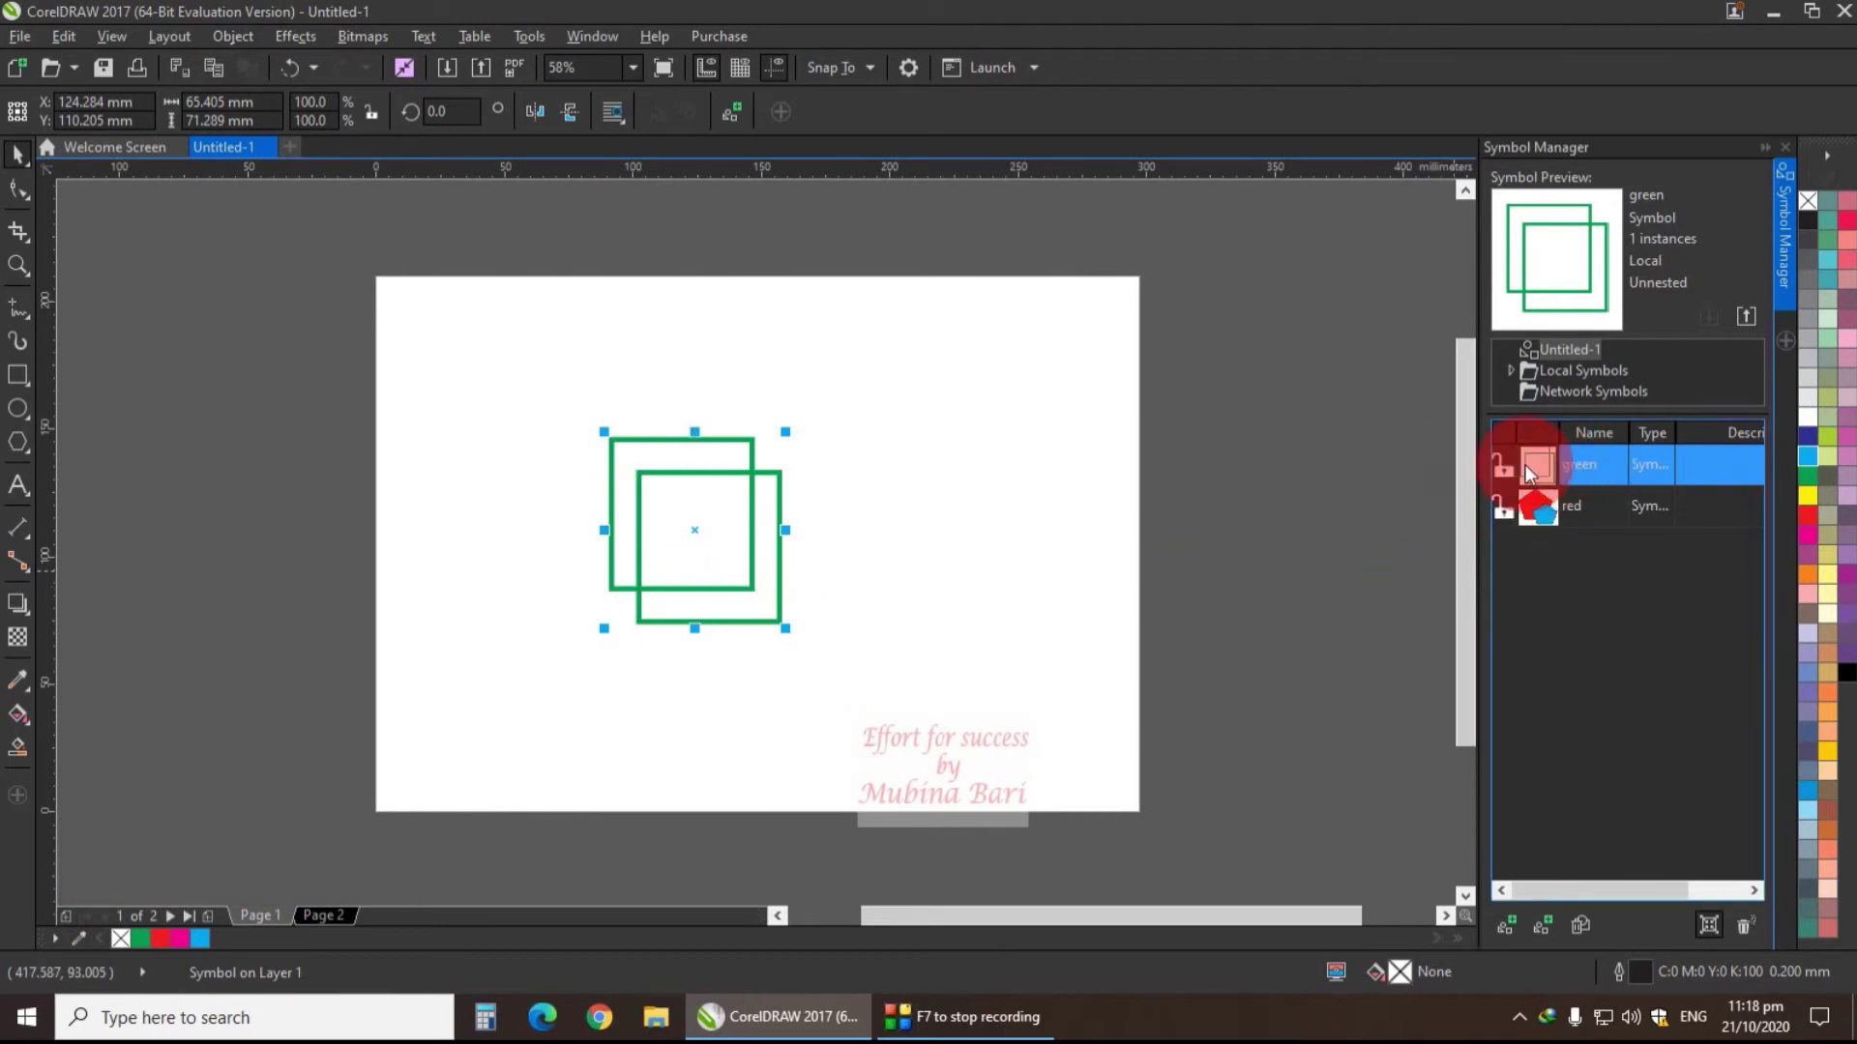
- Revert the green symbol instance to ordinary objects
left_click(233, 36)
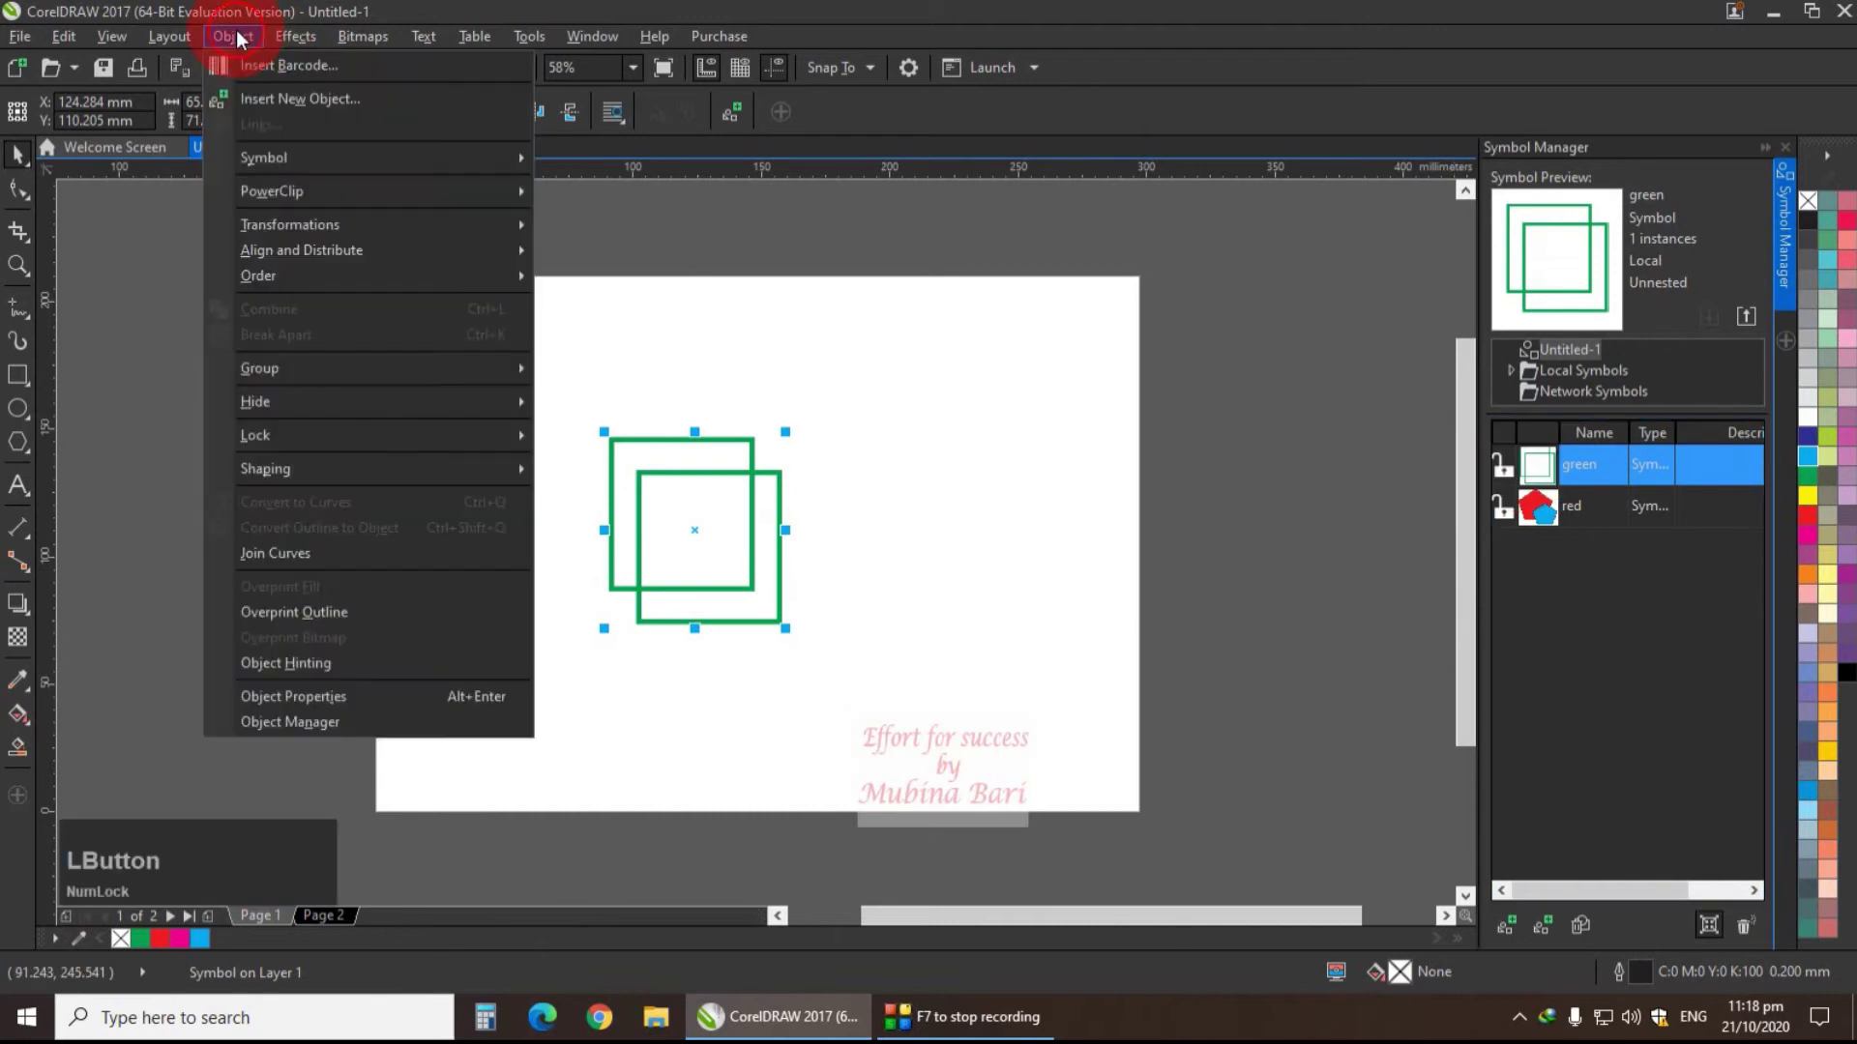
left_click(236, 174)
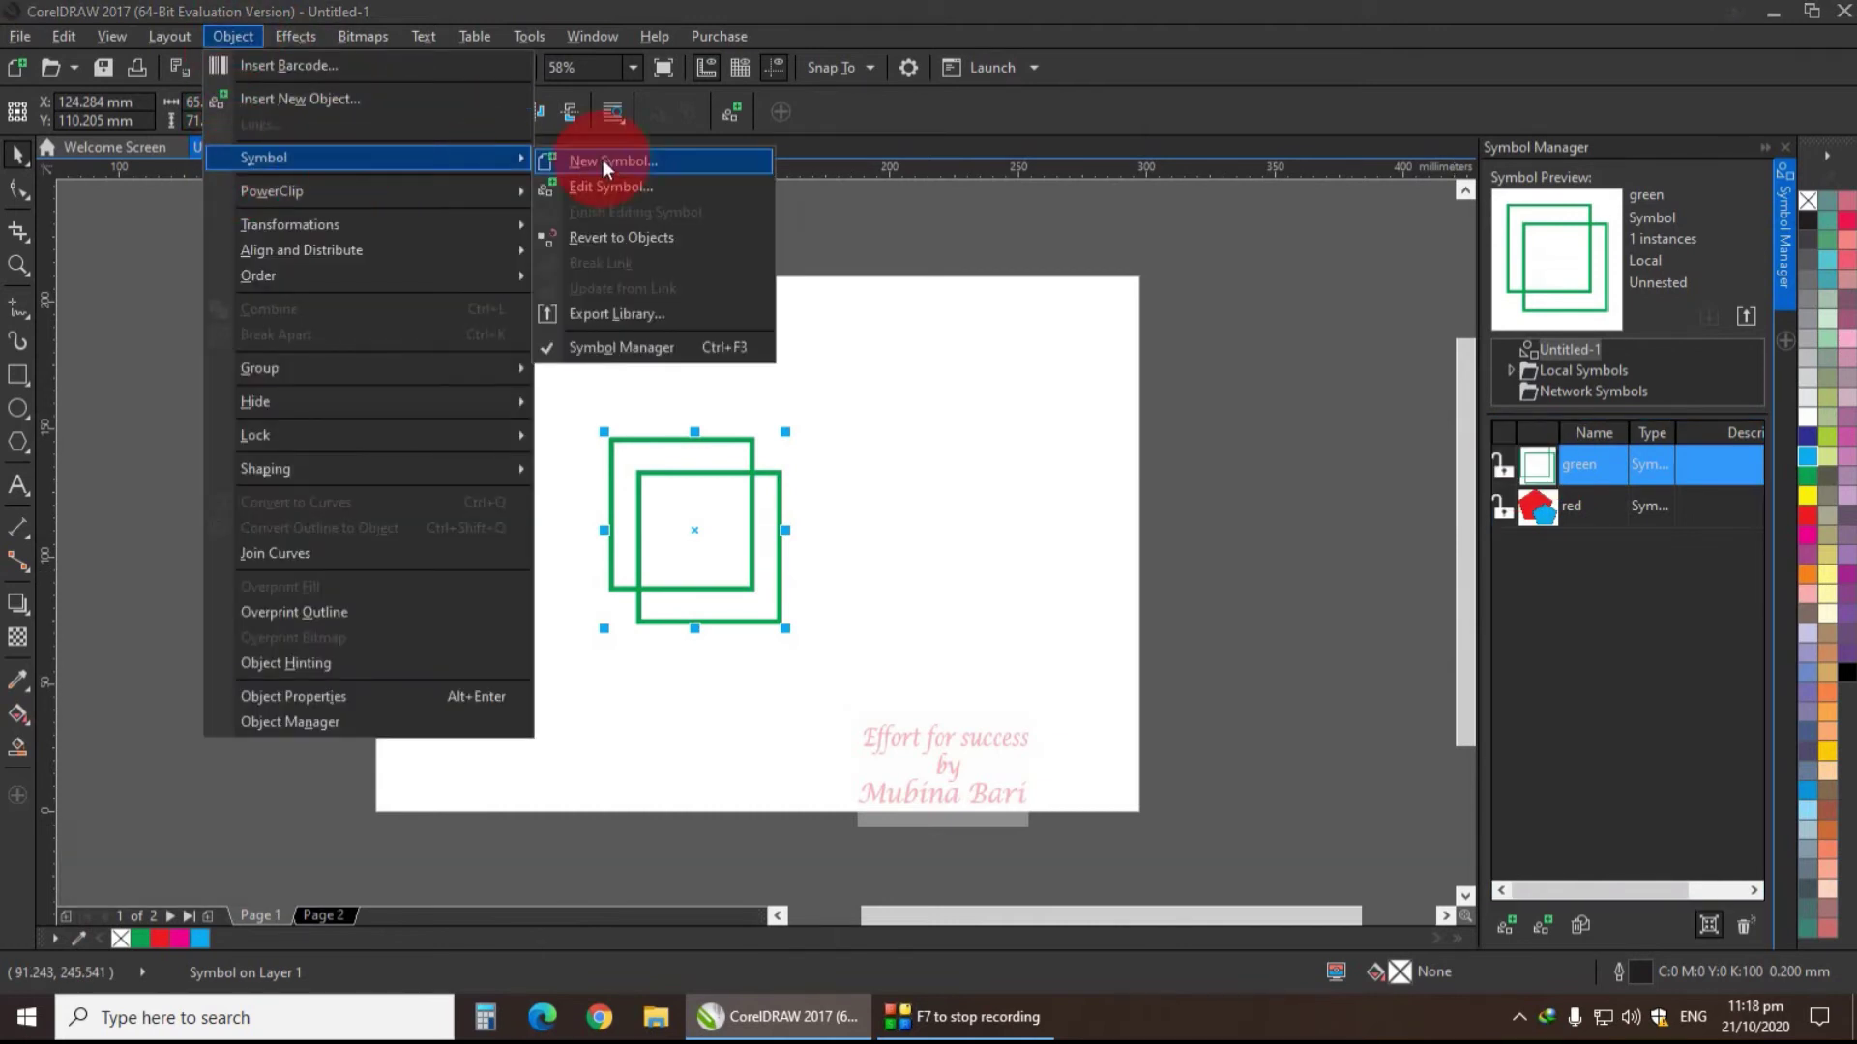
left_click(617, 238)
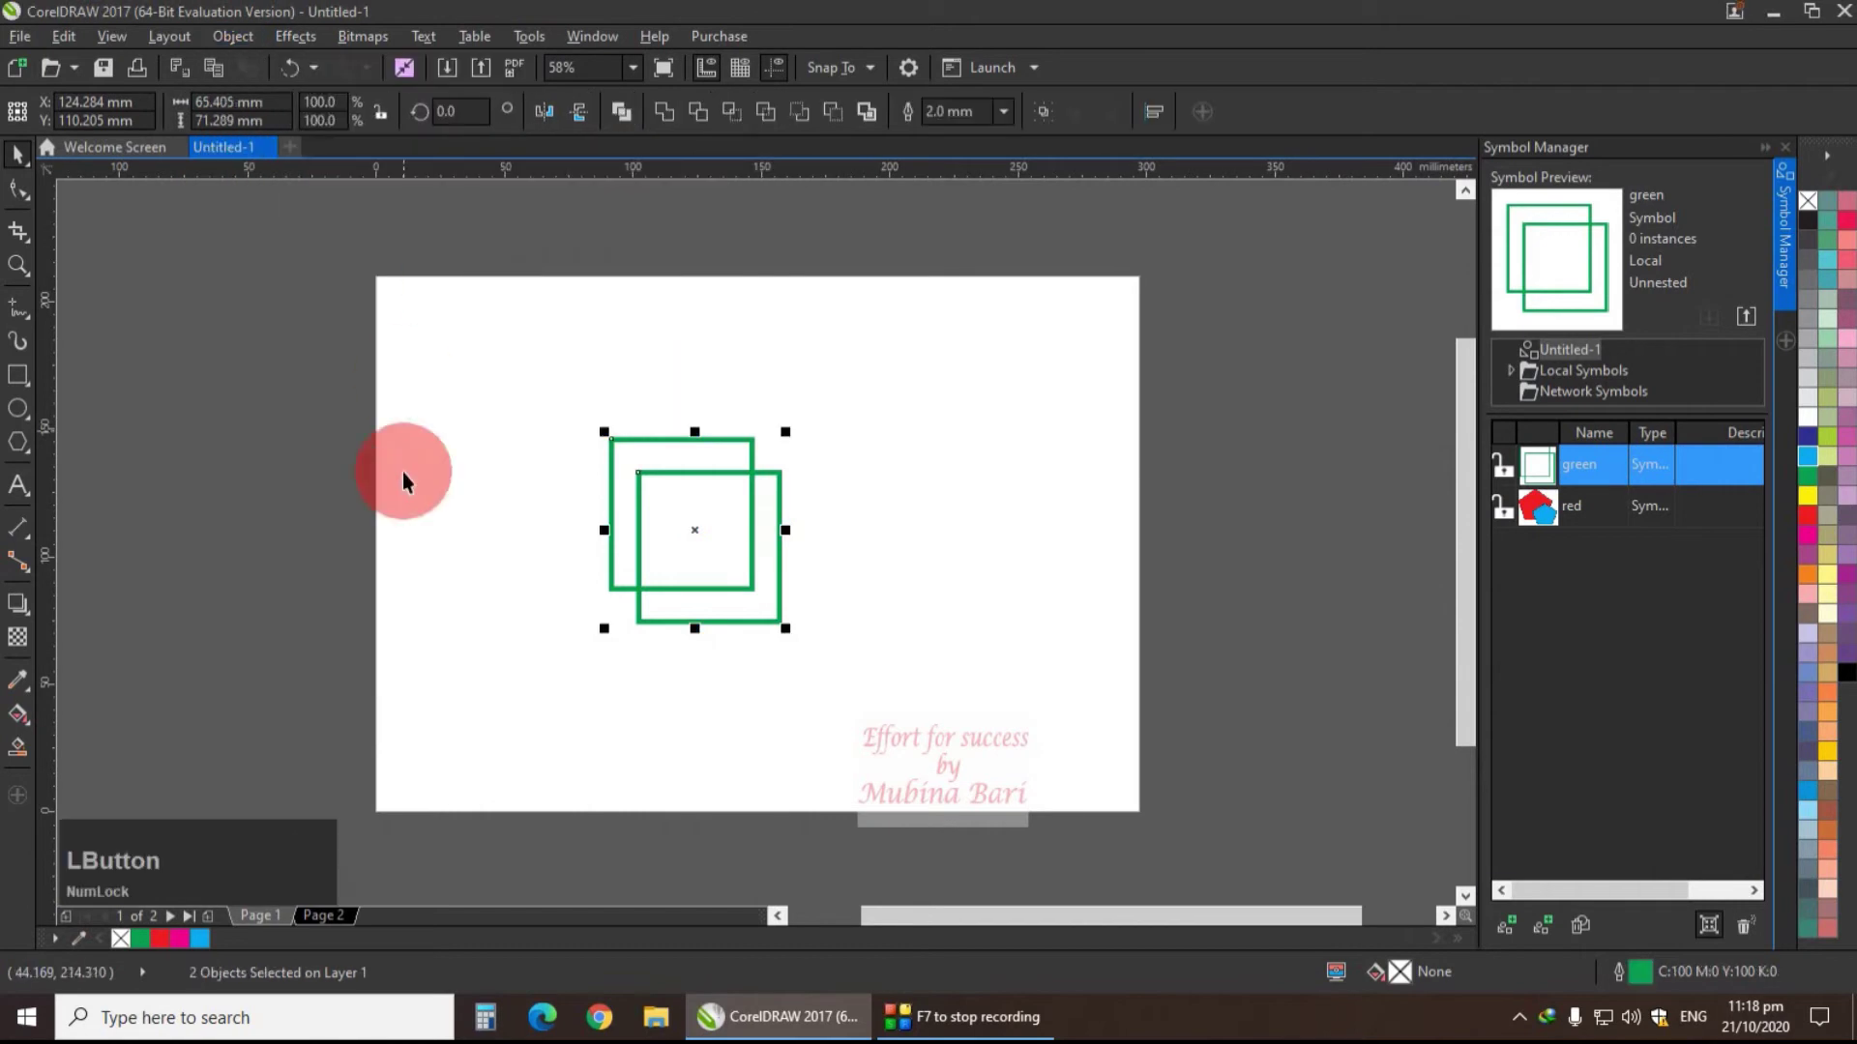
- Fill the front green-outlined rectangle with light pink (C:0 M:40 Y:20 K:0)
left_click(859, 509)
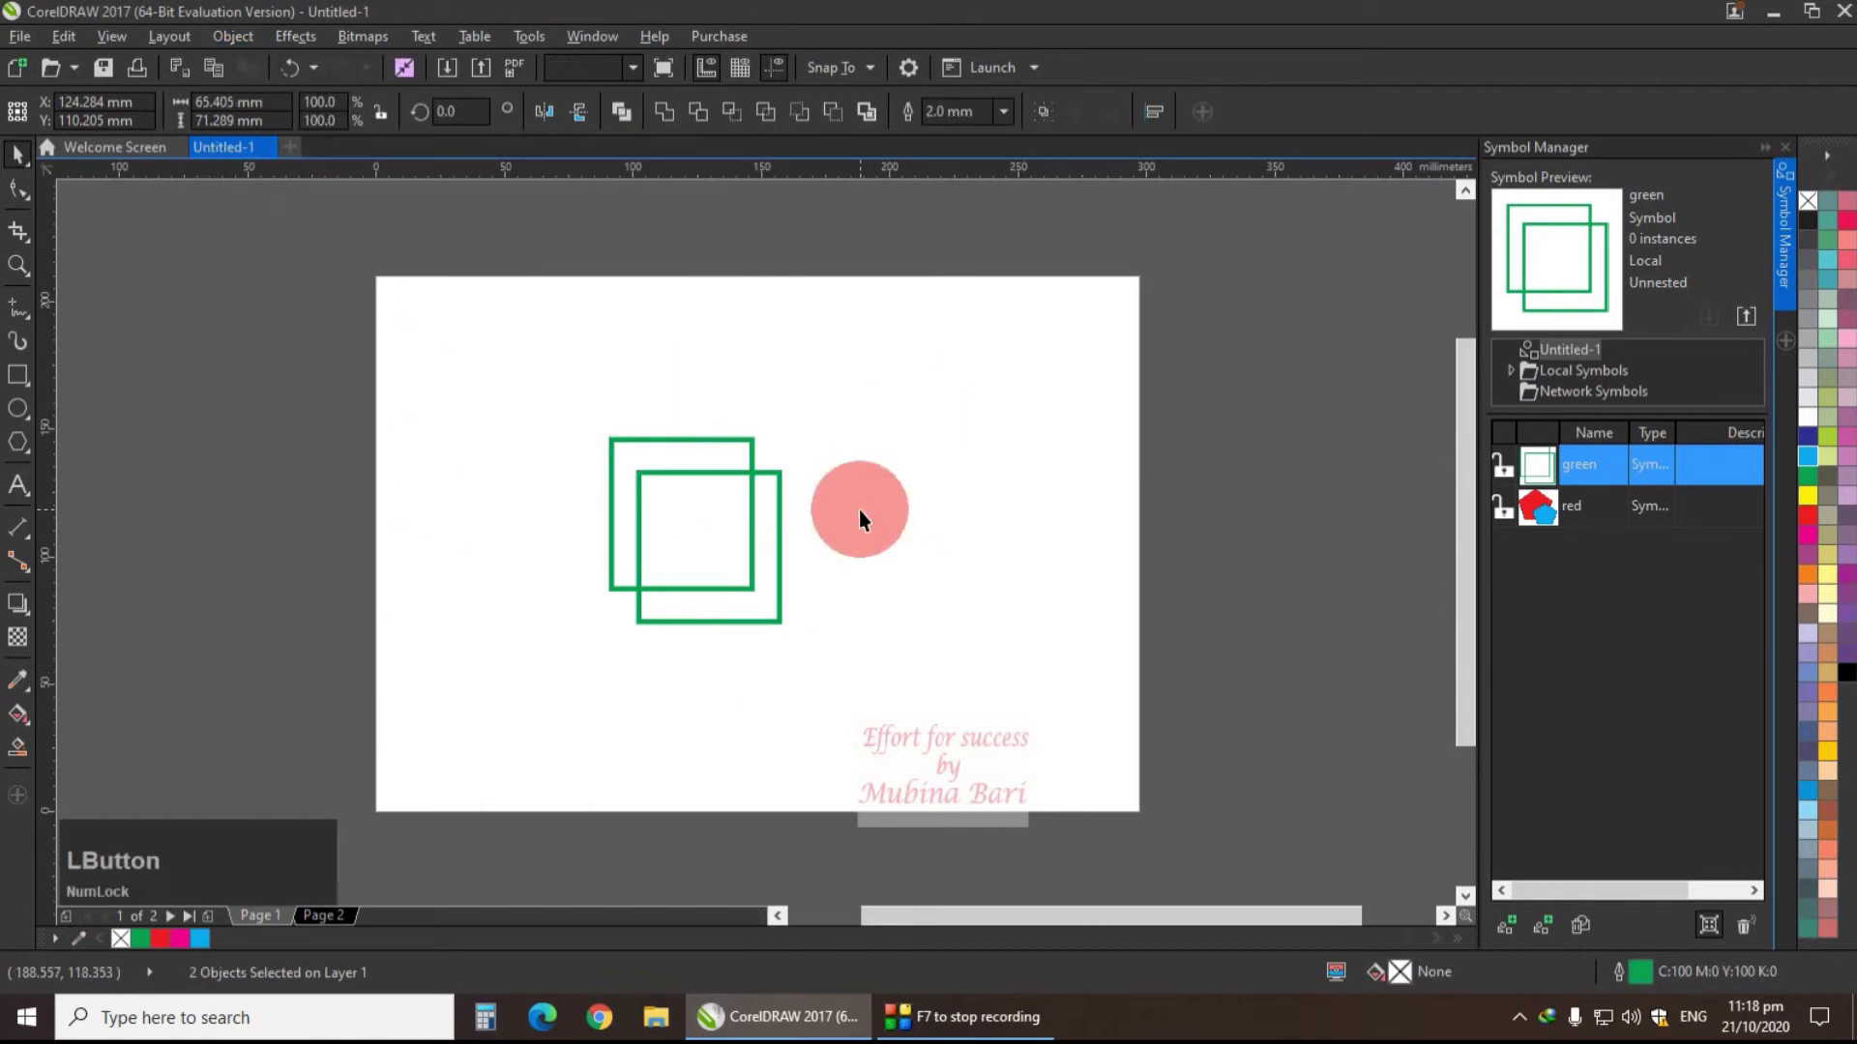
left_click(699, 611)
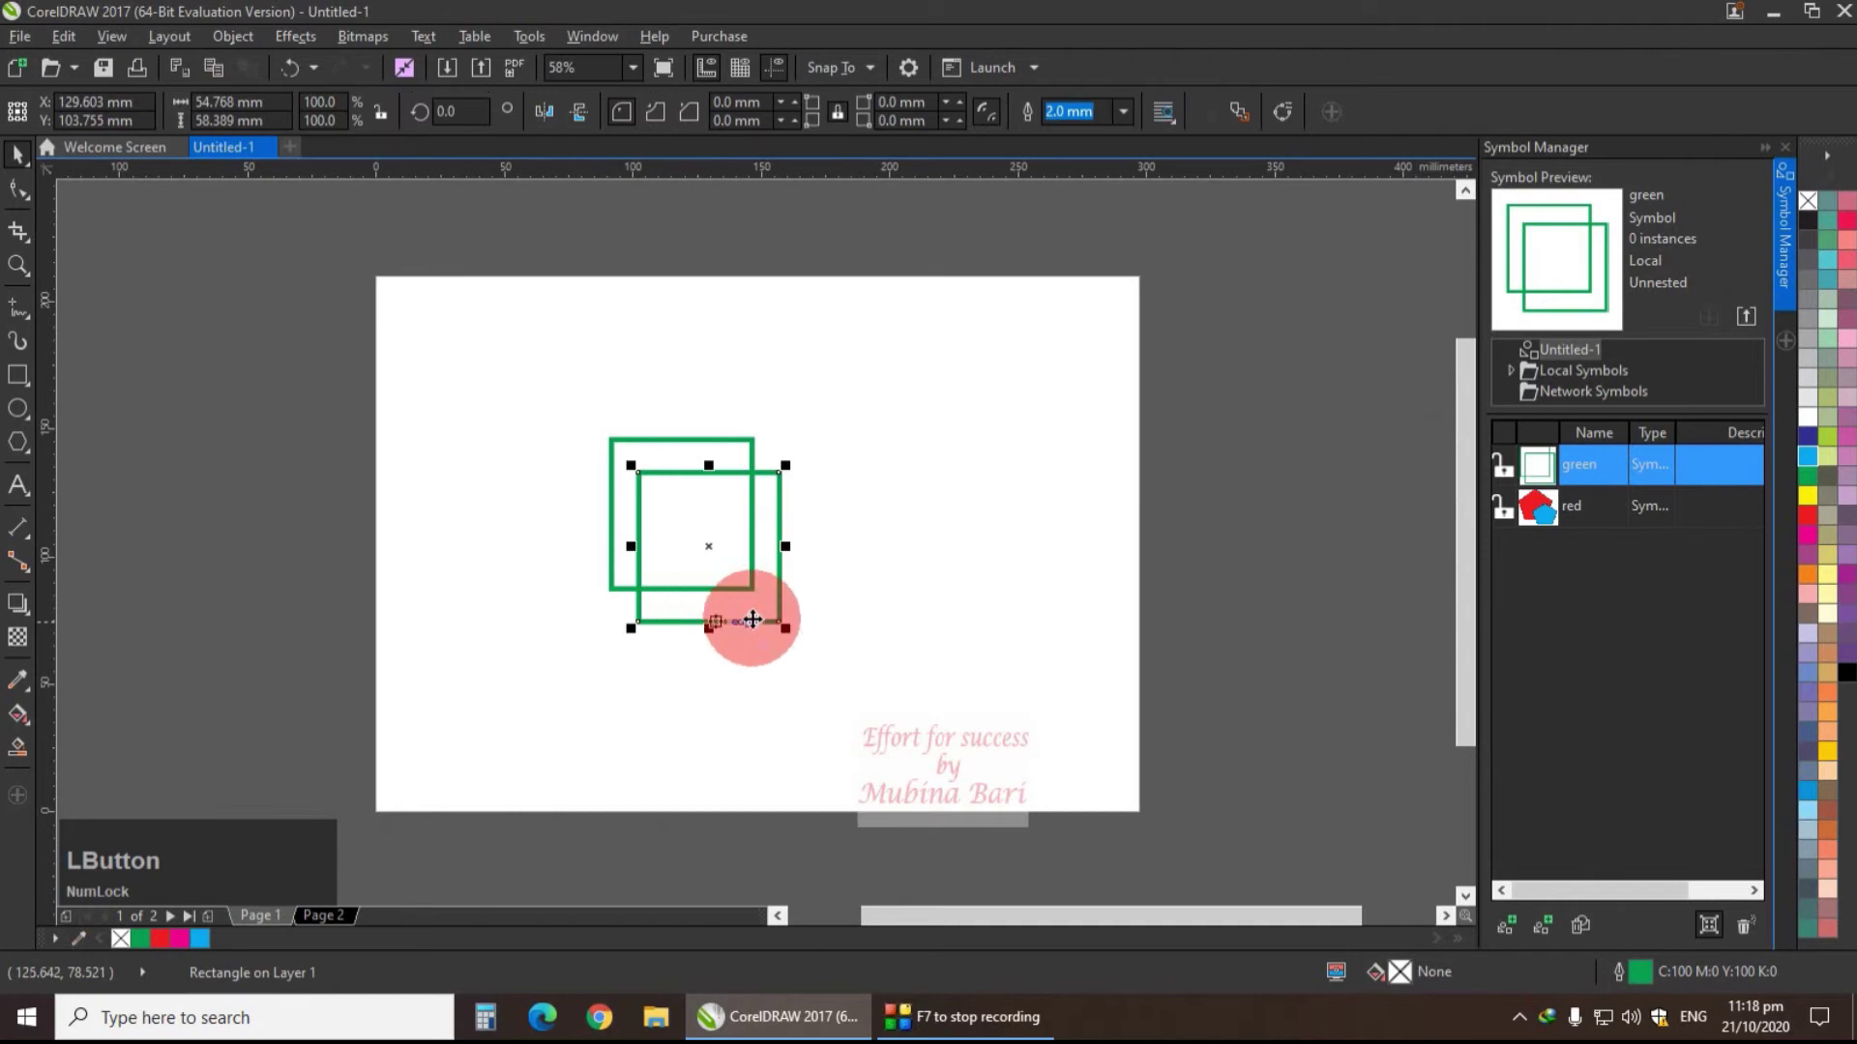
left_click_drag(1830, 619, 1810, 592)
mouse_move(1514, 481)
left_mouse_down()
mouse_move(667, 527)
mouse_move(713, 600)
mouse_move(564, 447)
mouse_move(689, 609)
mouse_move(586, 449)
left_mouse_up()
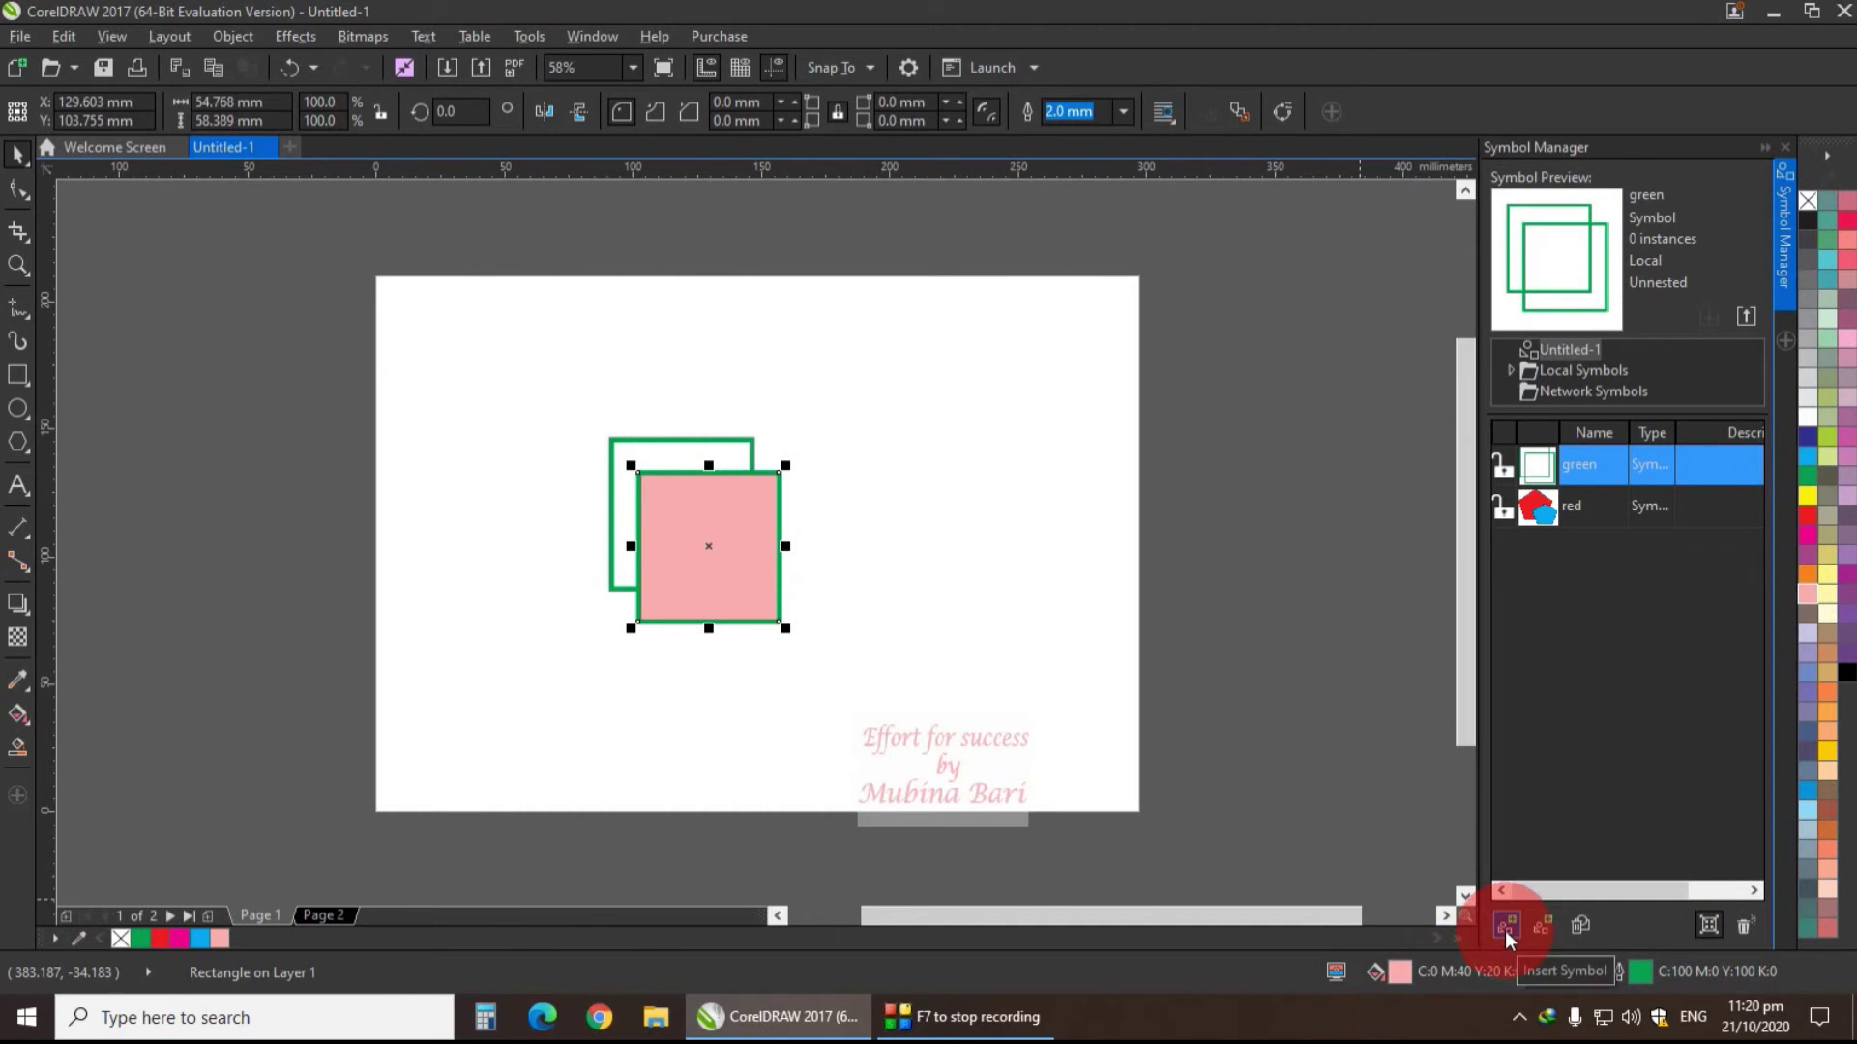
left_click(249, 35)
mouse_move(285, 158)
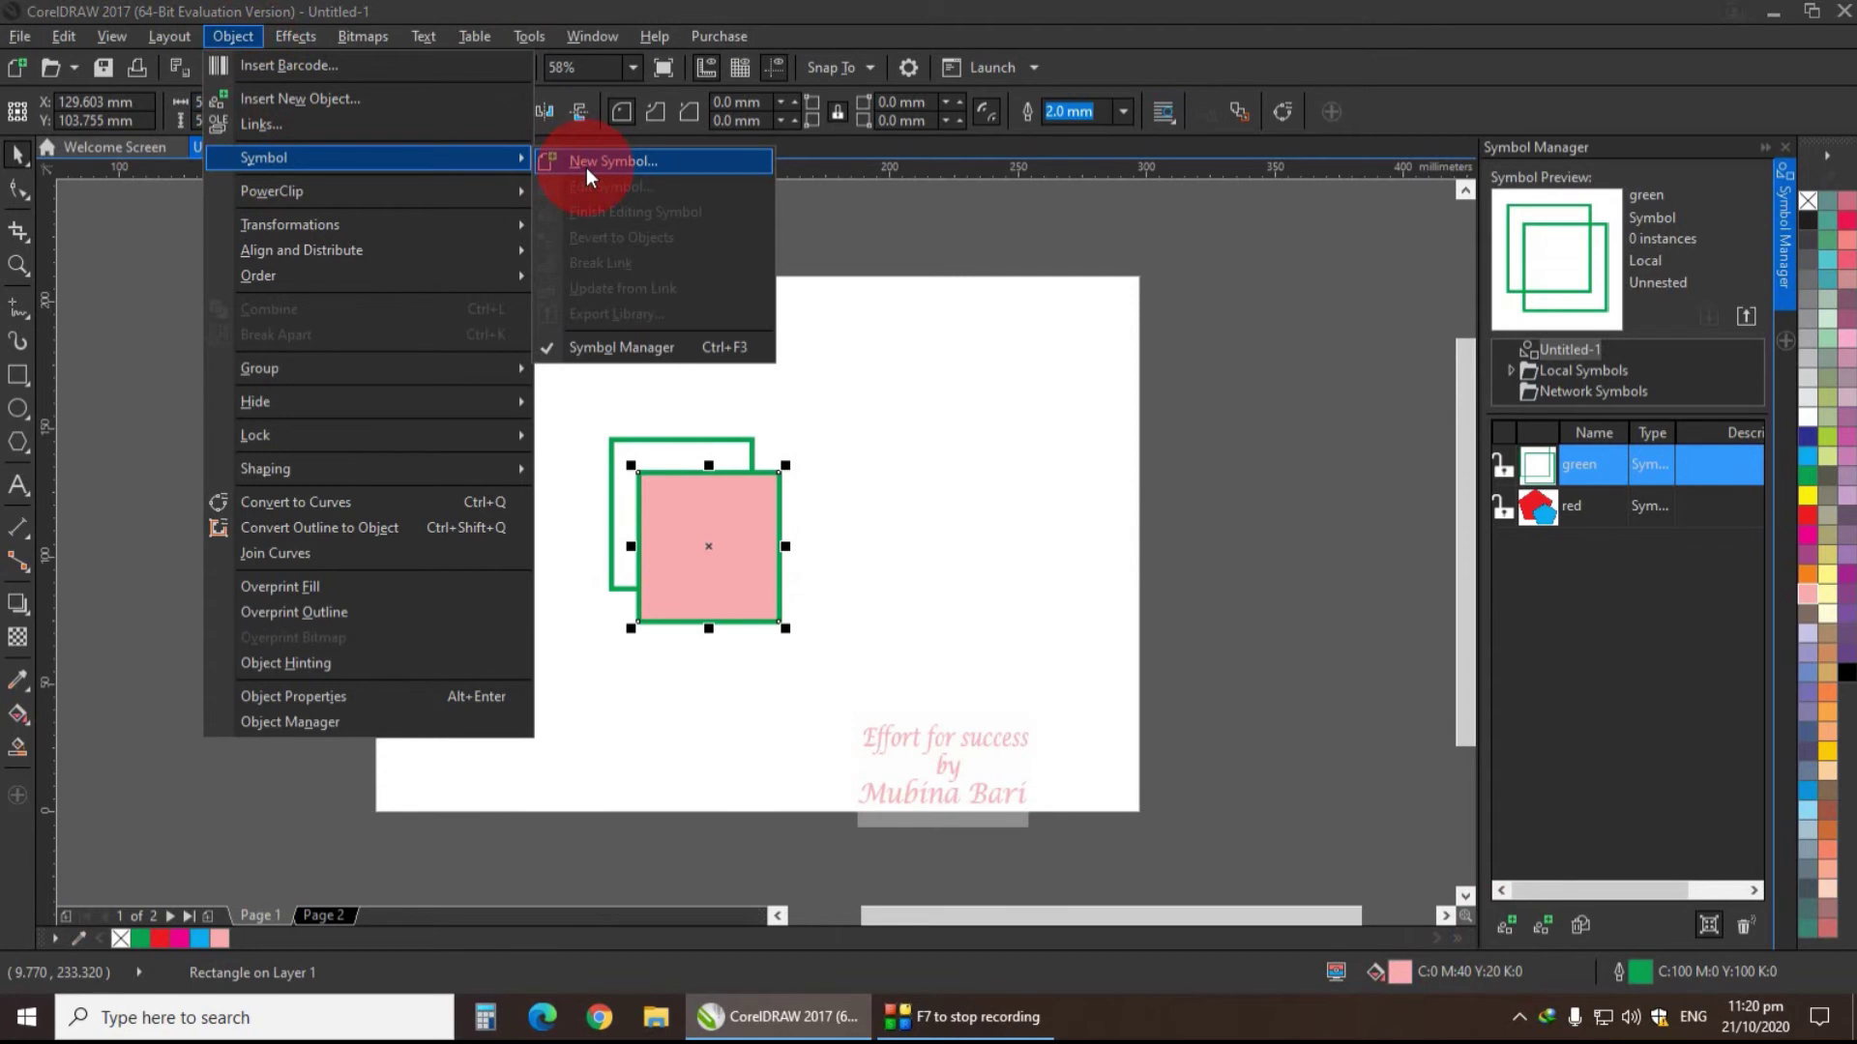
left_click(1449, 890)
left_click(1601, 468)
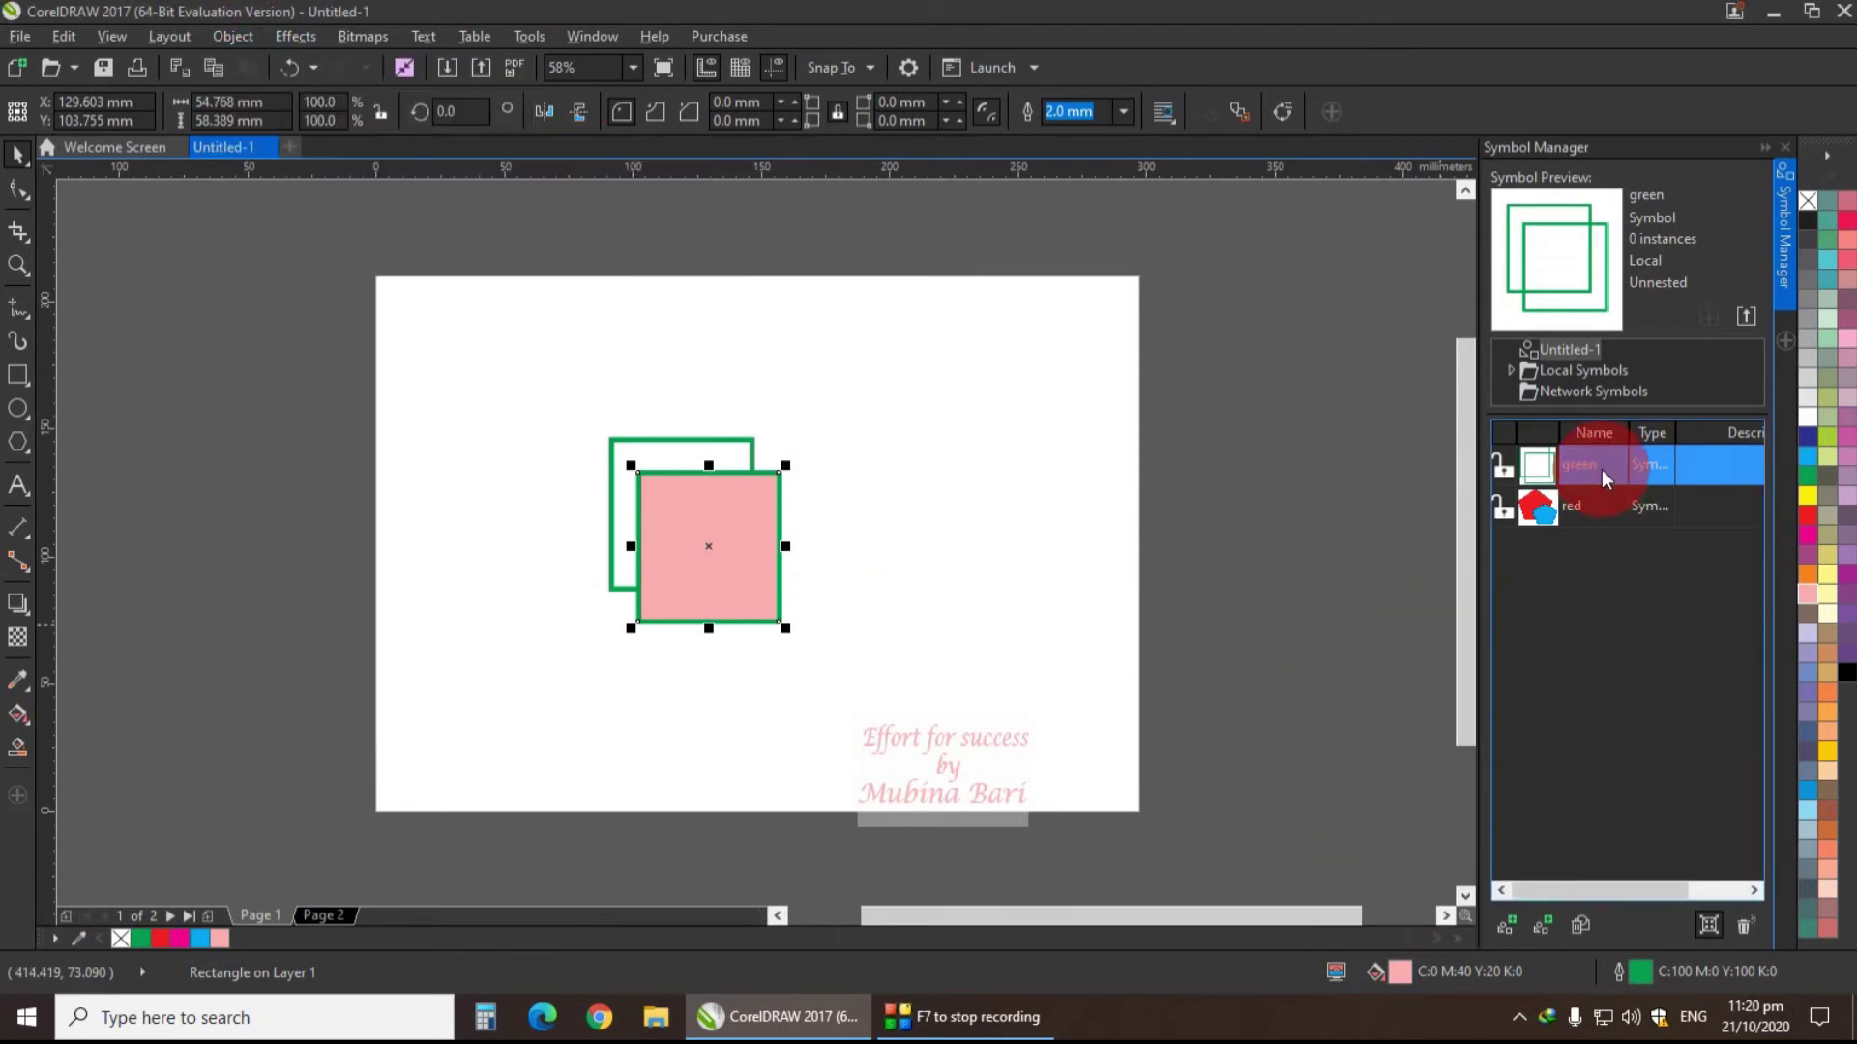
mouse_move(1595, 514)
left_mouse_down()
mouse_move(1024, 538)
mouse_move(1199, 618)
mouse_move(1581, 543)
left_mouse_up()
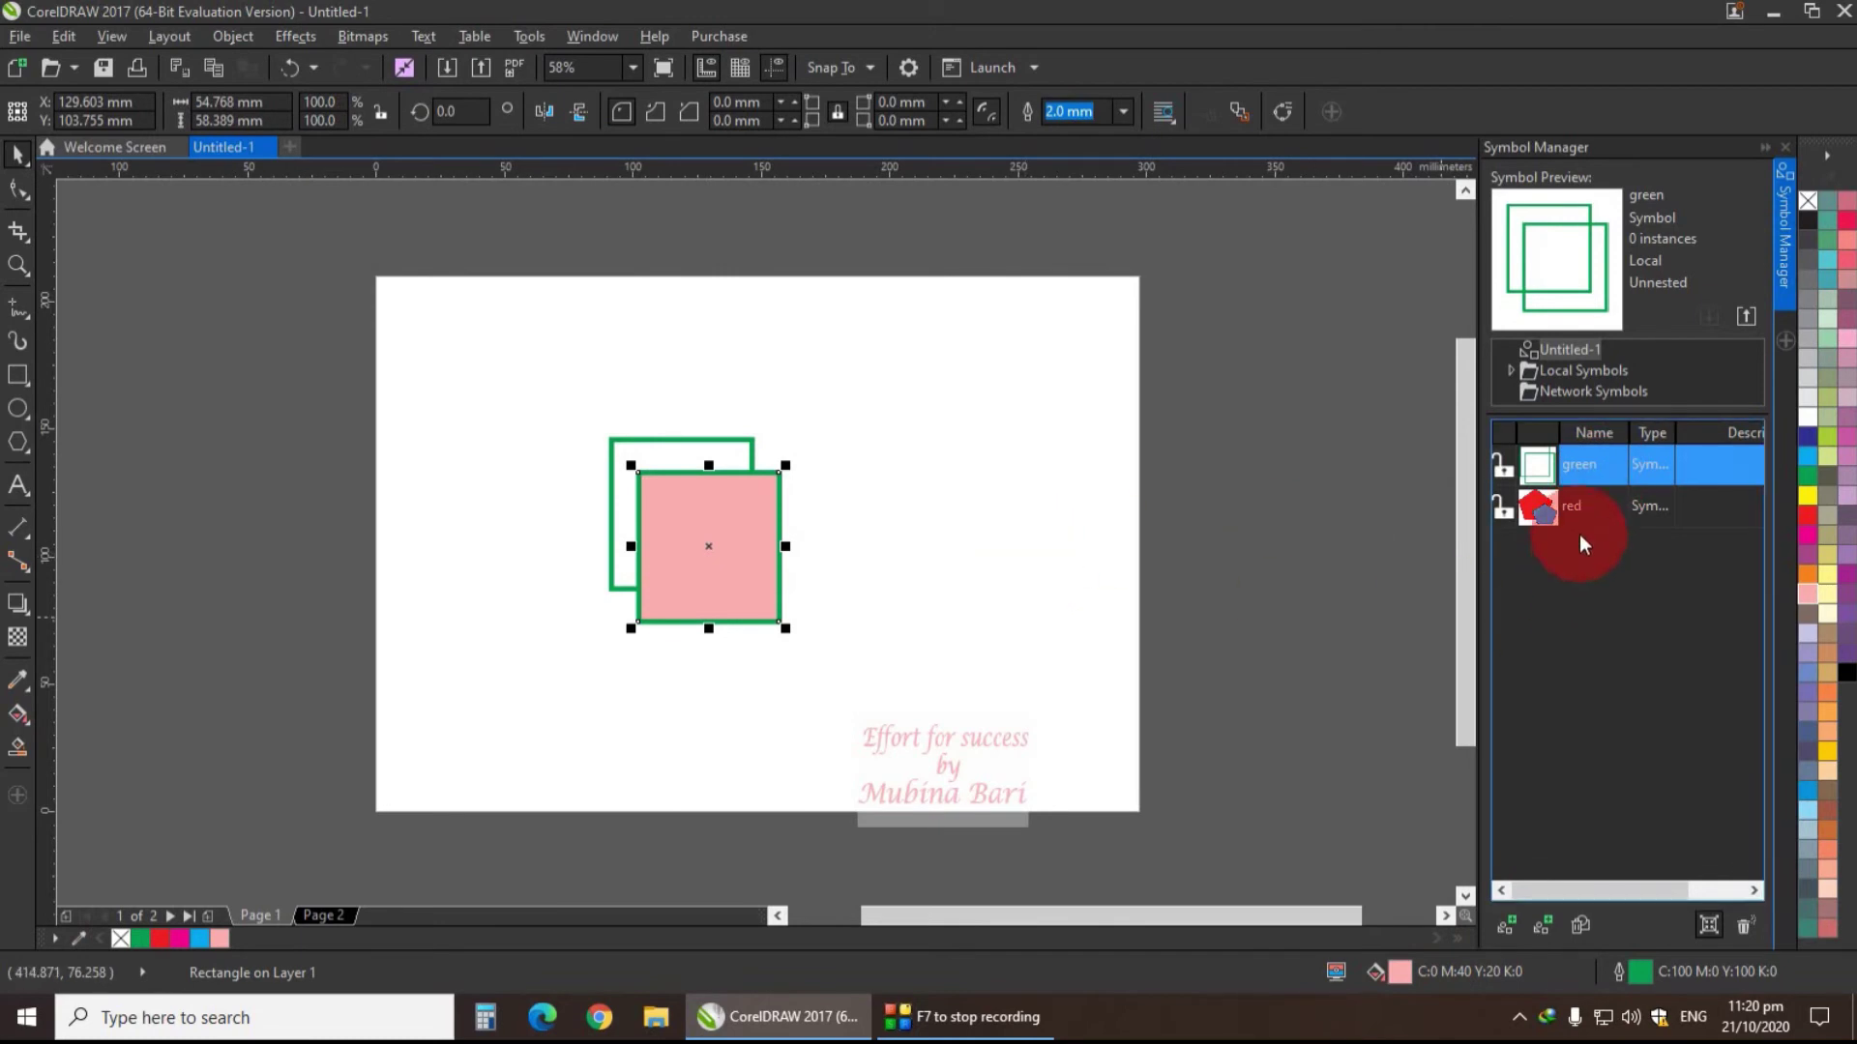
left_click_drag(1578, 637, 1529, 917)
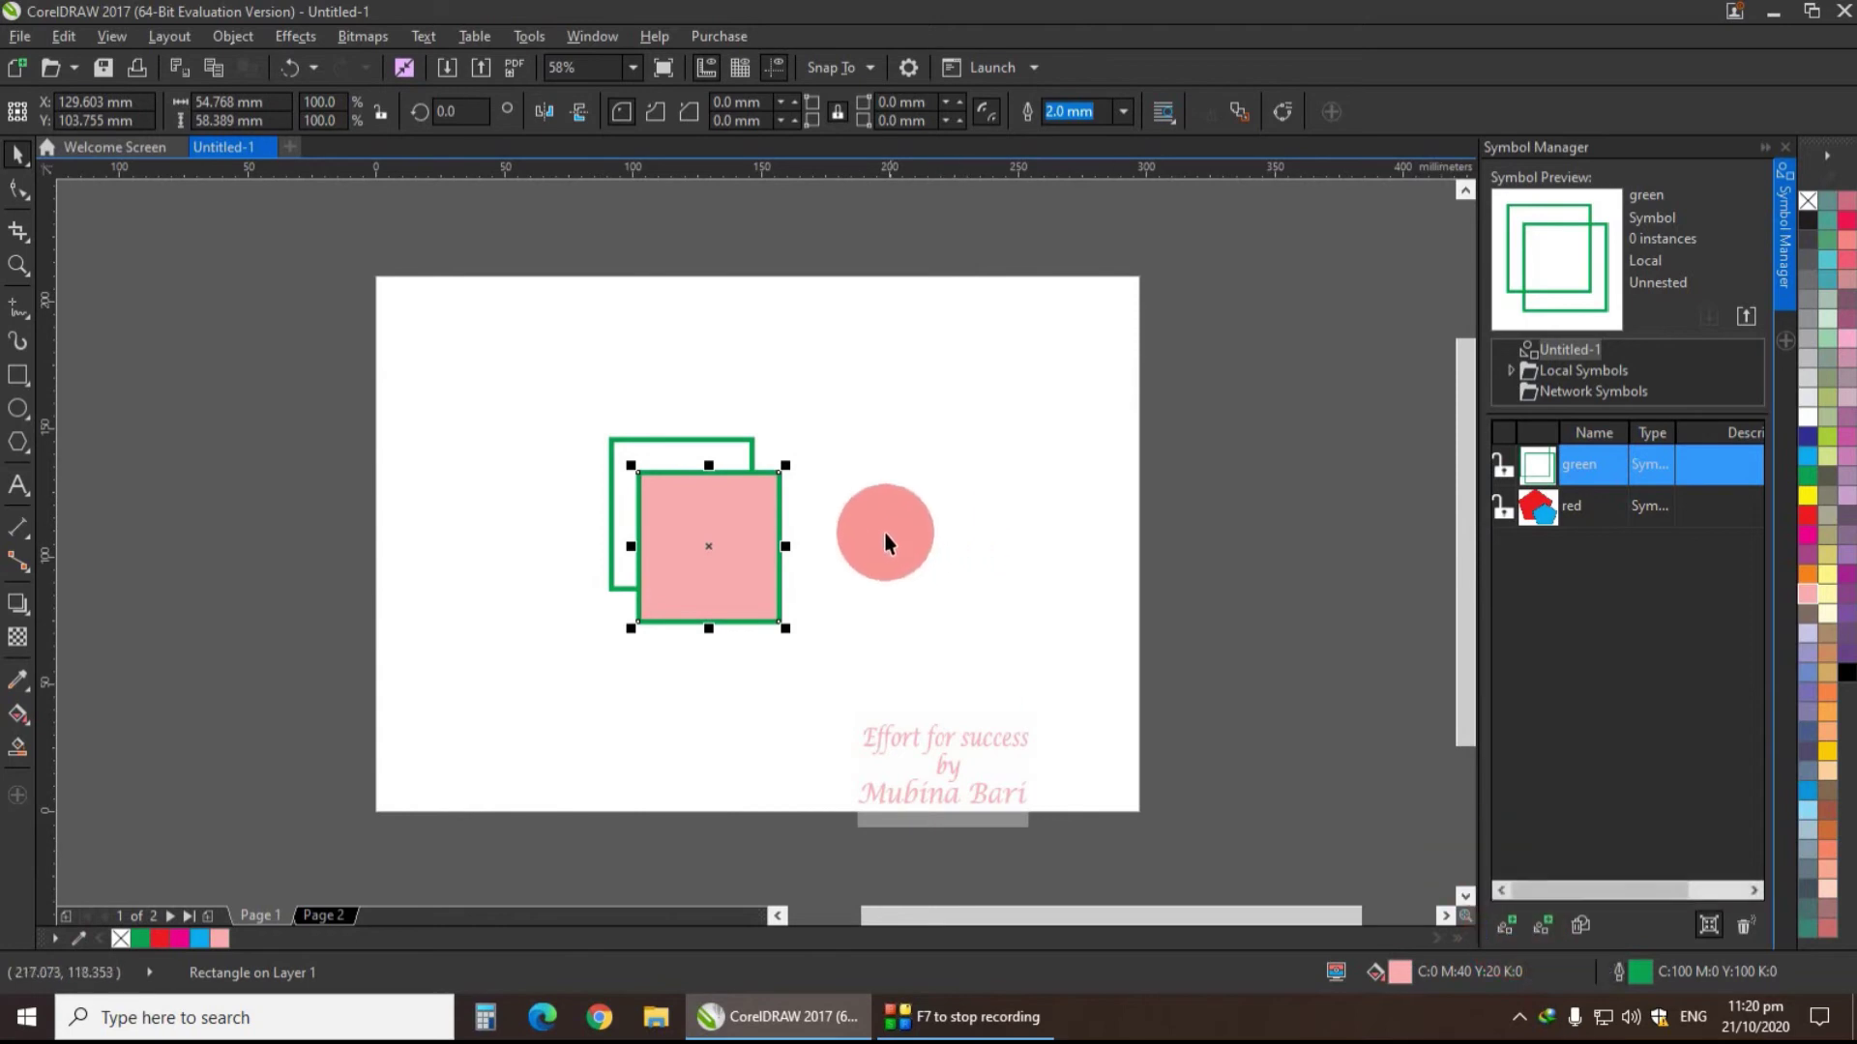
- Insert an instance of the red symbol to the right of the rectangles, centred at about X 224, Y 130 mm
left_click(1558, 515)
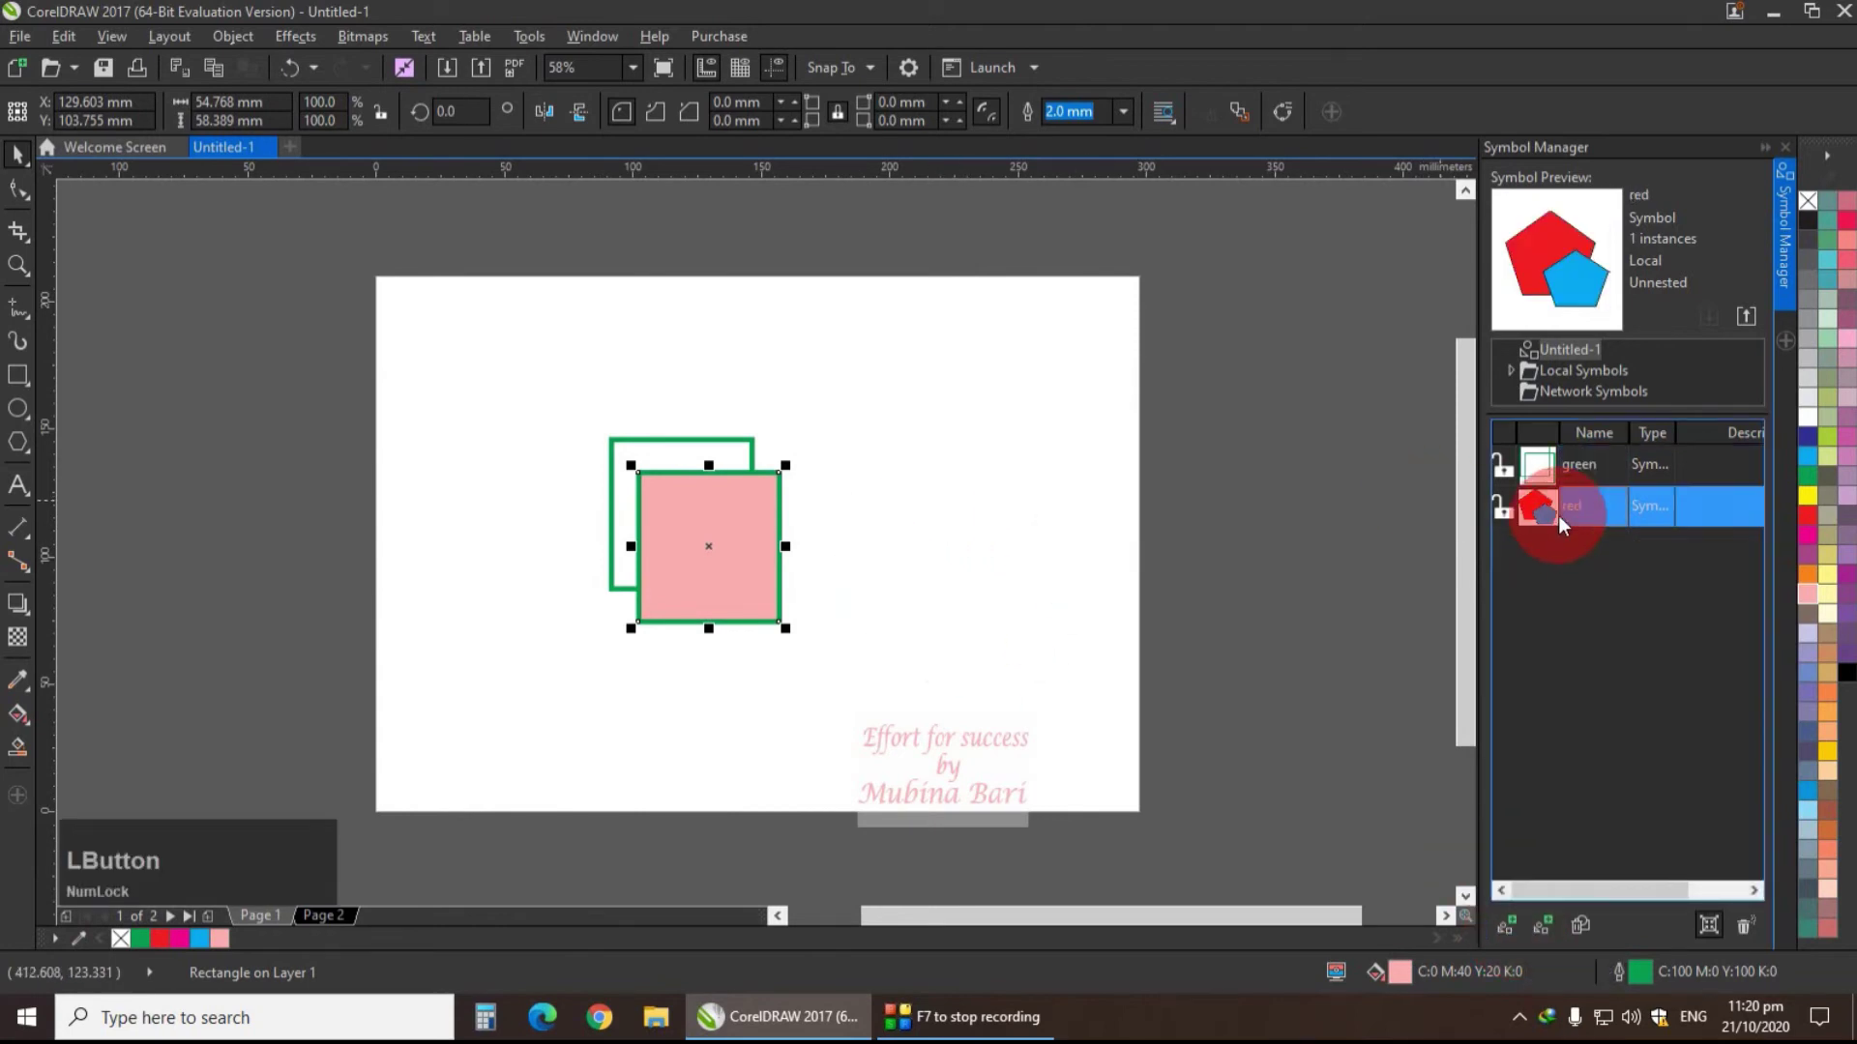
left_click(1511, 930)
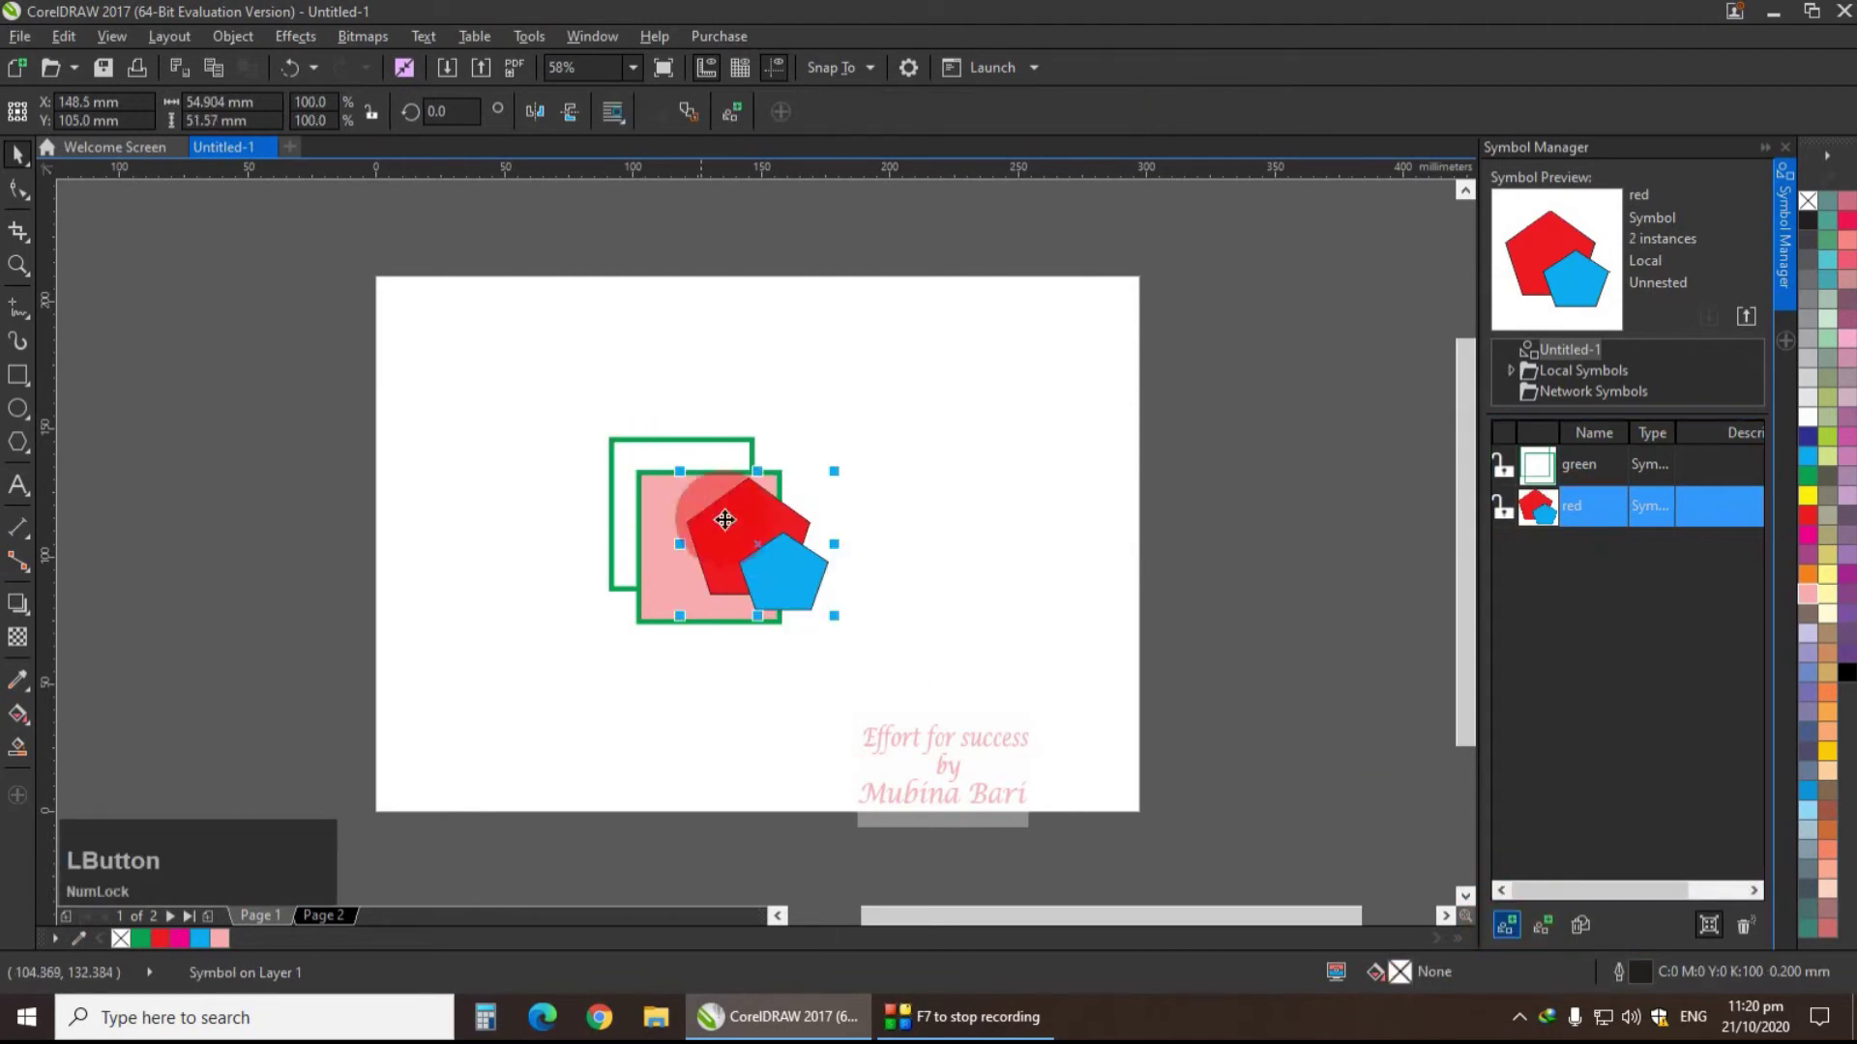
left_click_drag(812, 529, 953, 509)
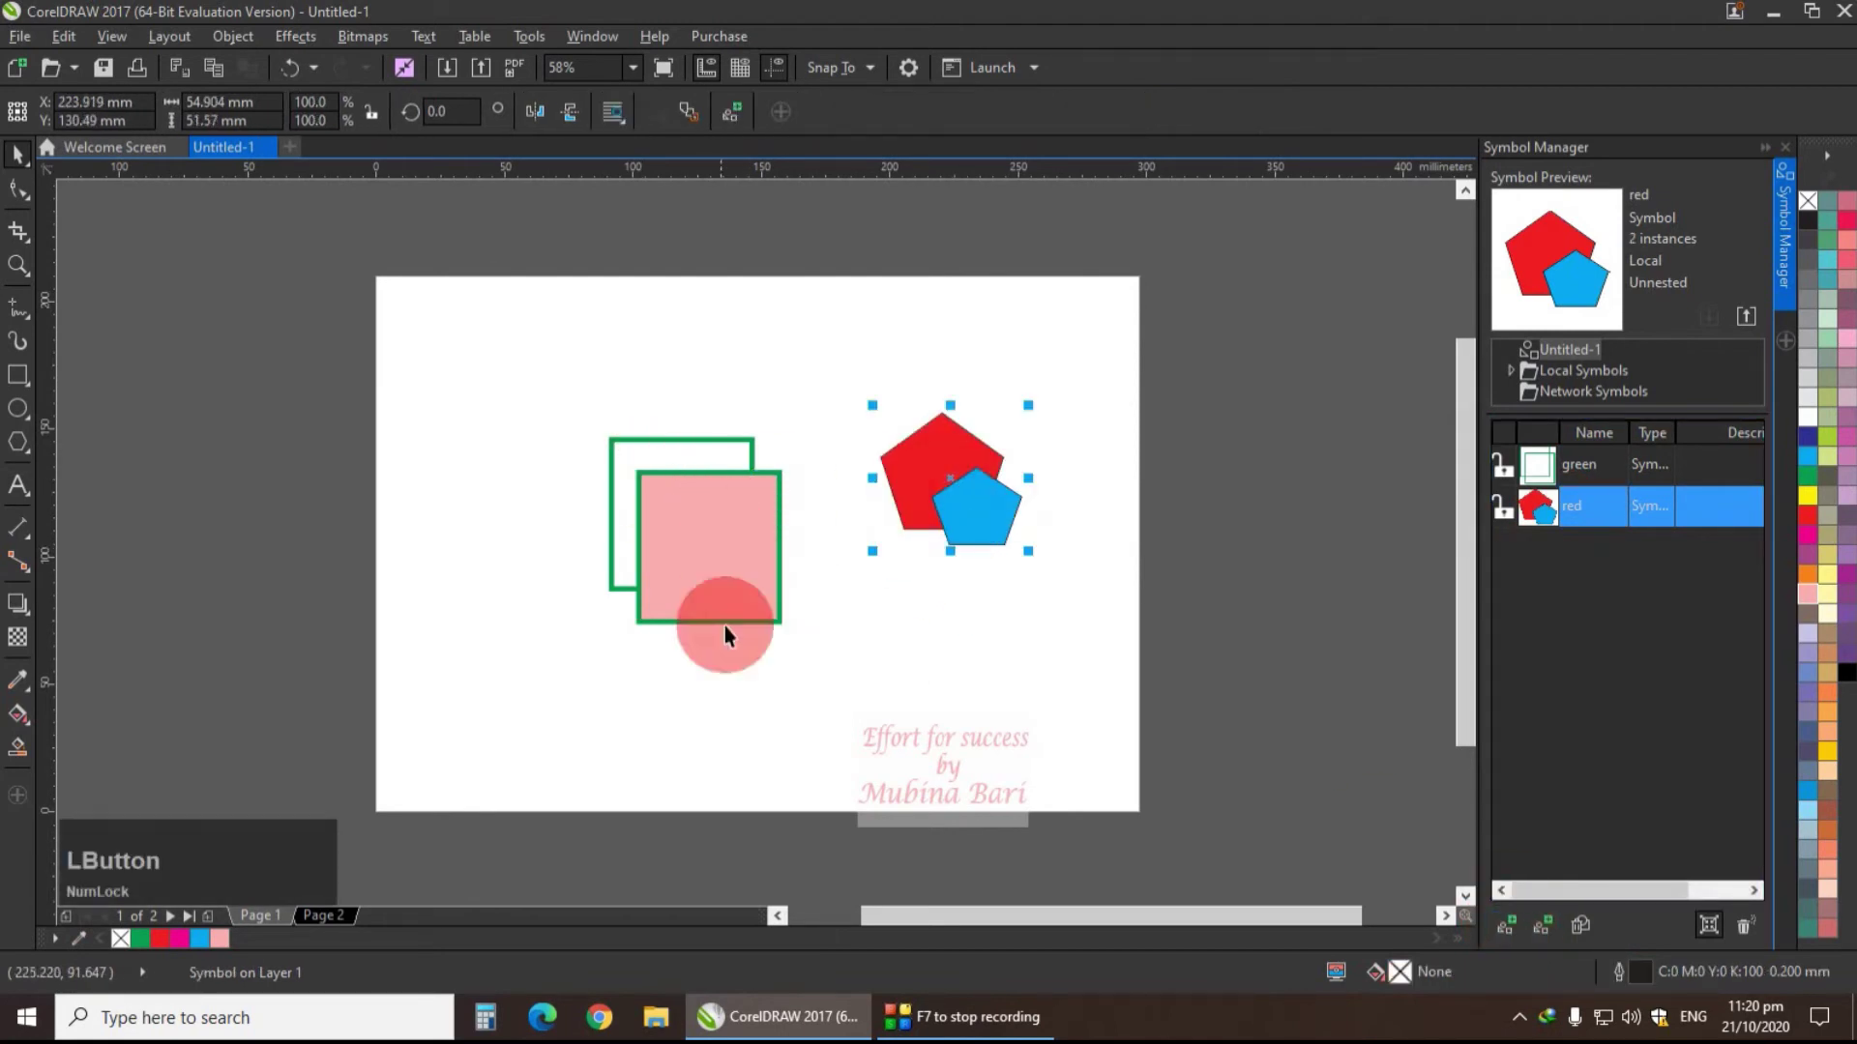
- Open the red symbol for editing from the Symbol Manager and fill its smaller pentagon with orange (C:0 M:60 Y:100 K:0)
left_click_drag(1538, 508, 1517, 548)
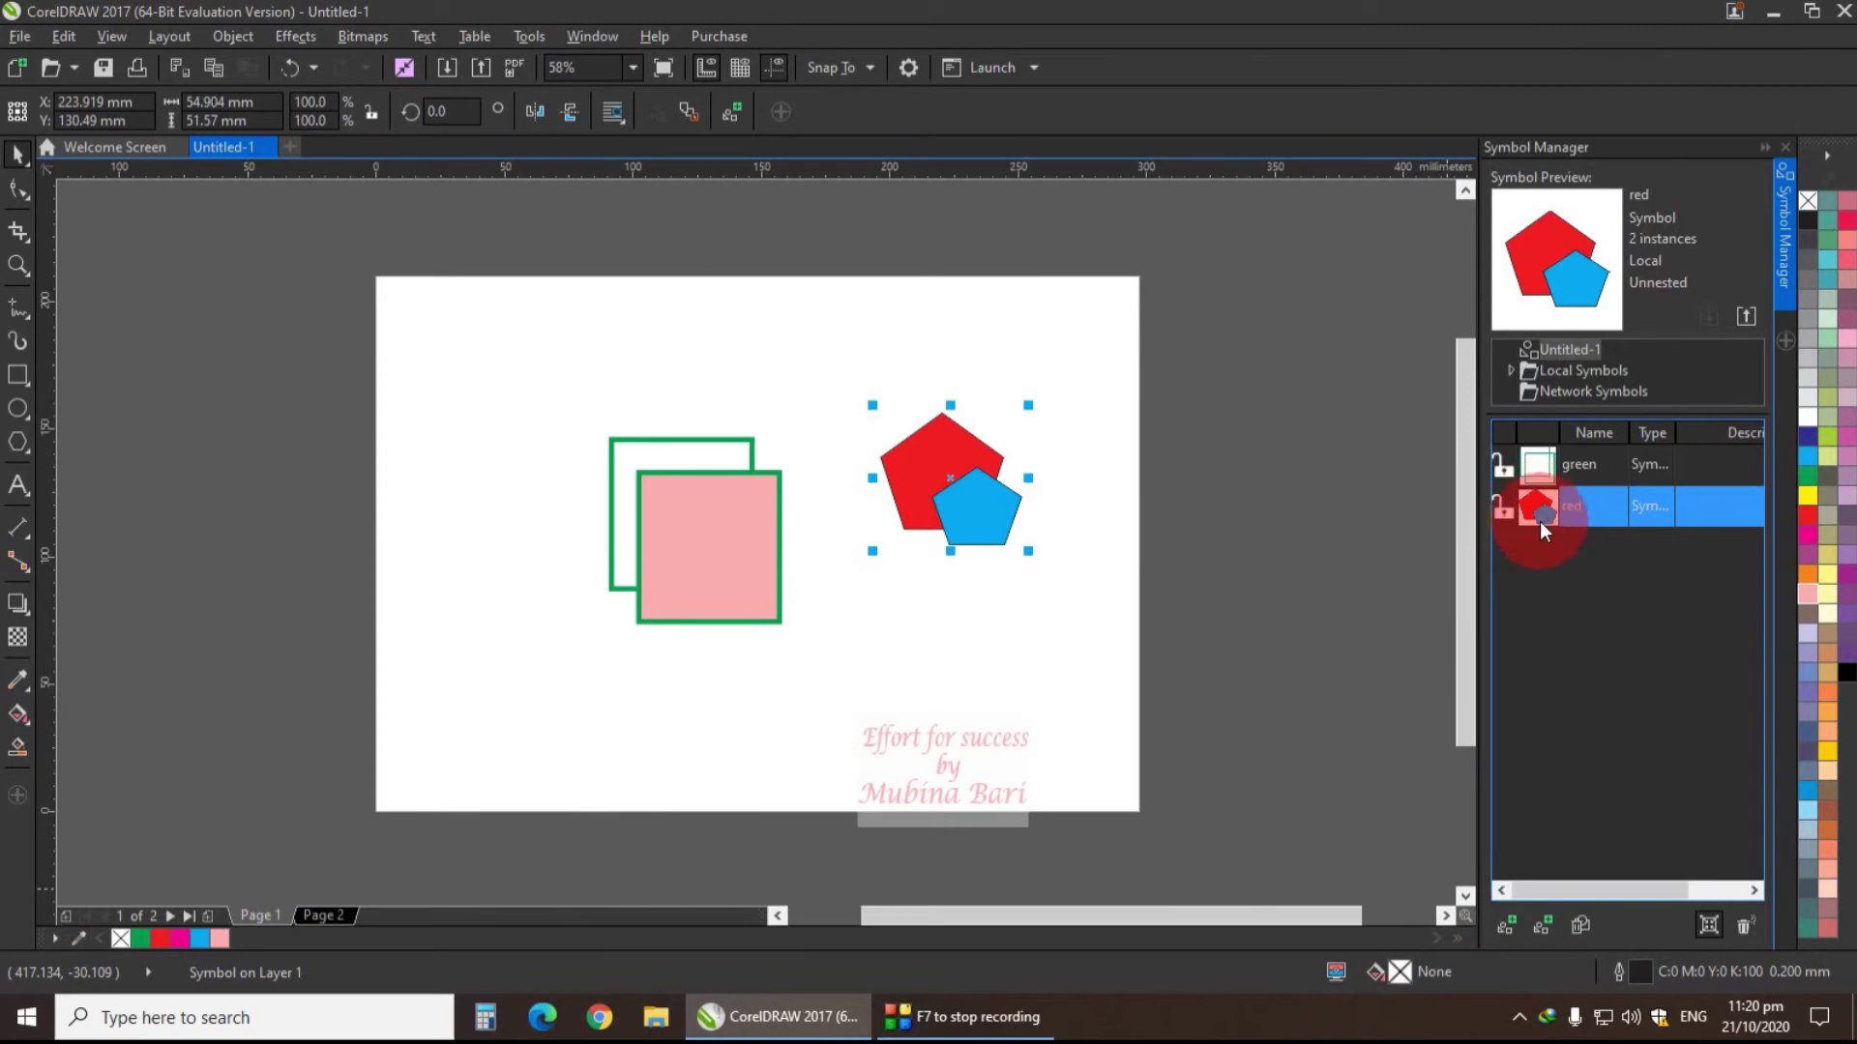
mouse_move(1511, 931)
left_mouse_down()
mouse_move(1326, 717)
mouse_move(961, 506)
mouse_move(1414, 917)
mouse_move(1546, 930)
left_mouse_up()
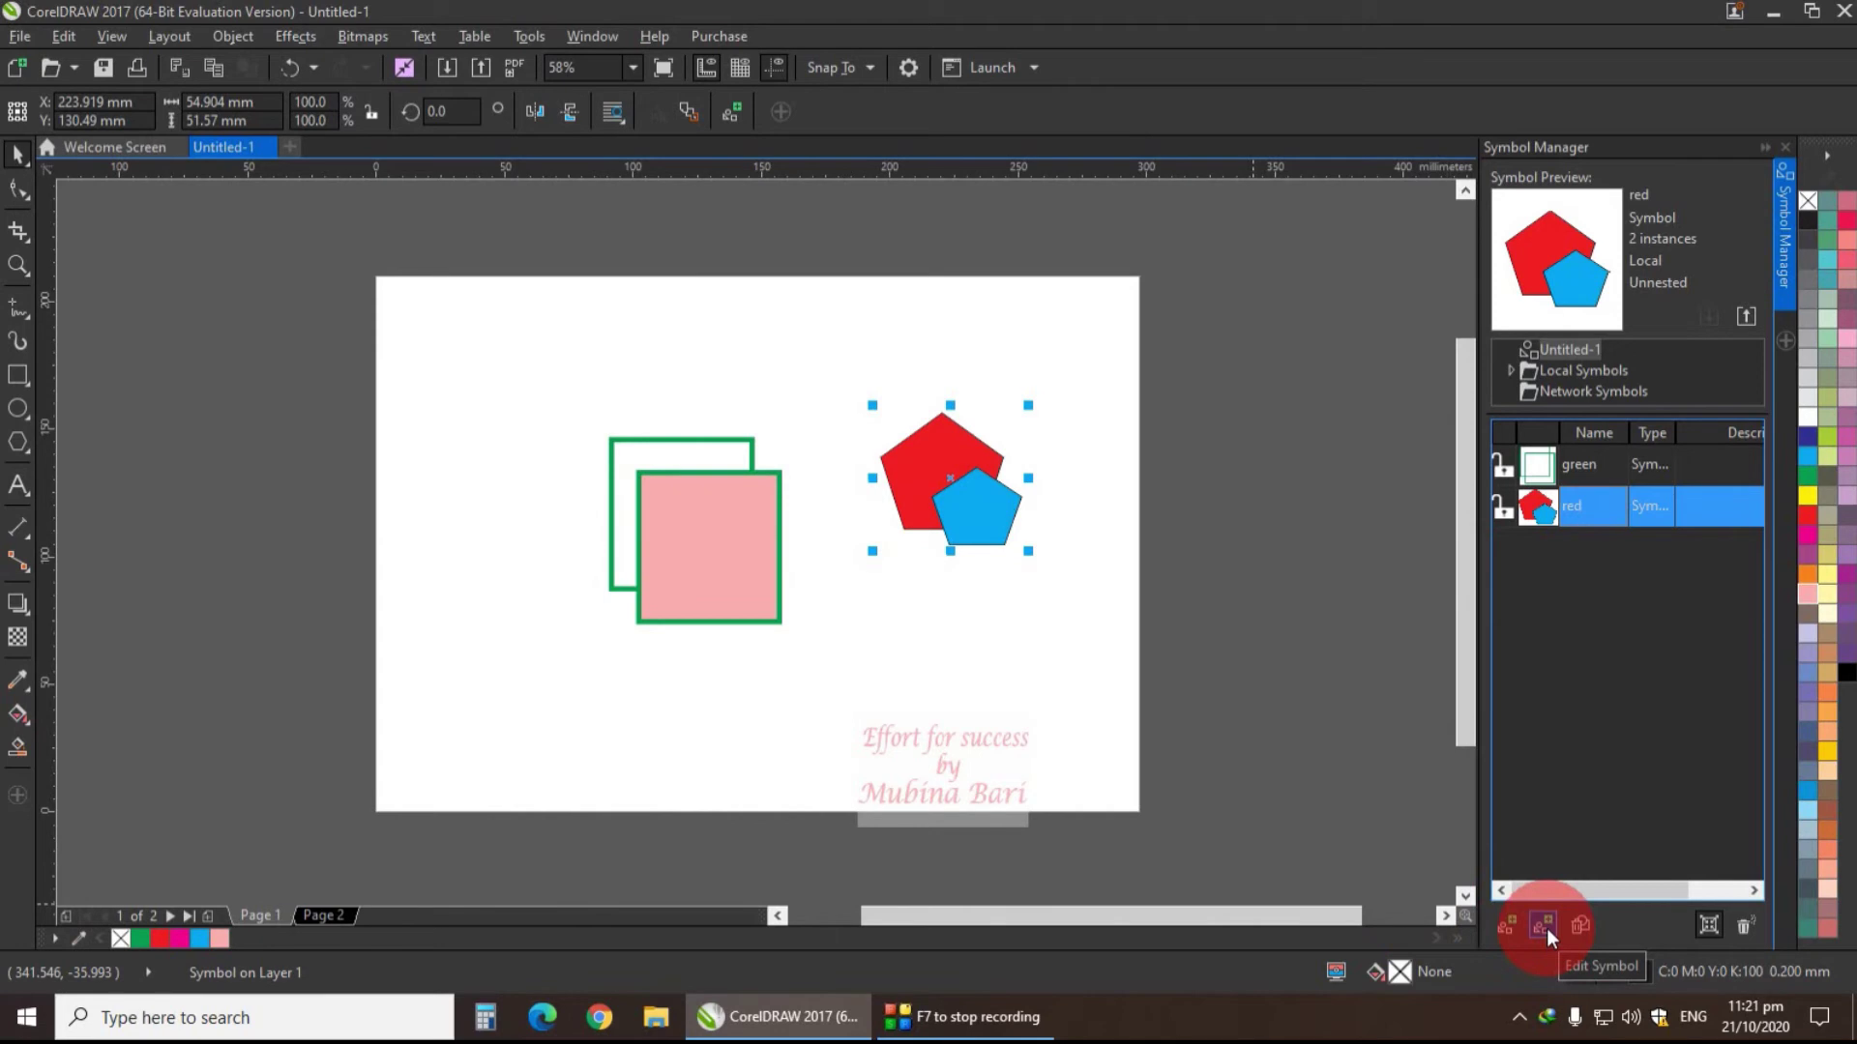
left_click(1547, 929)
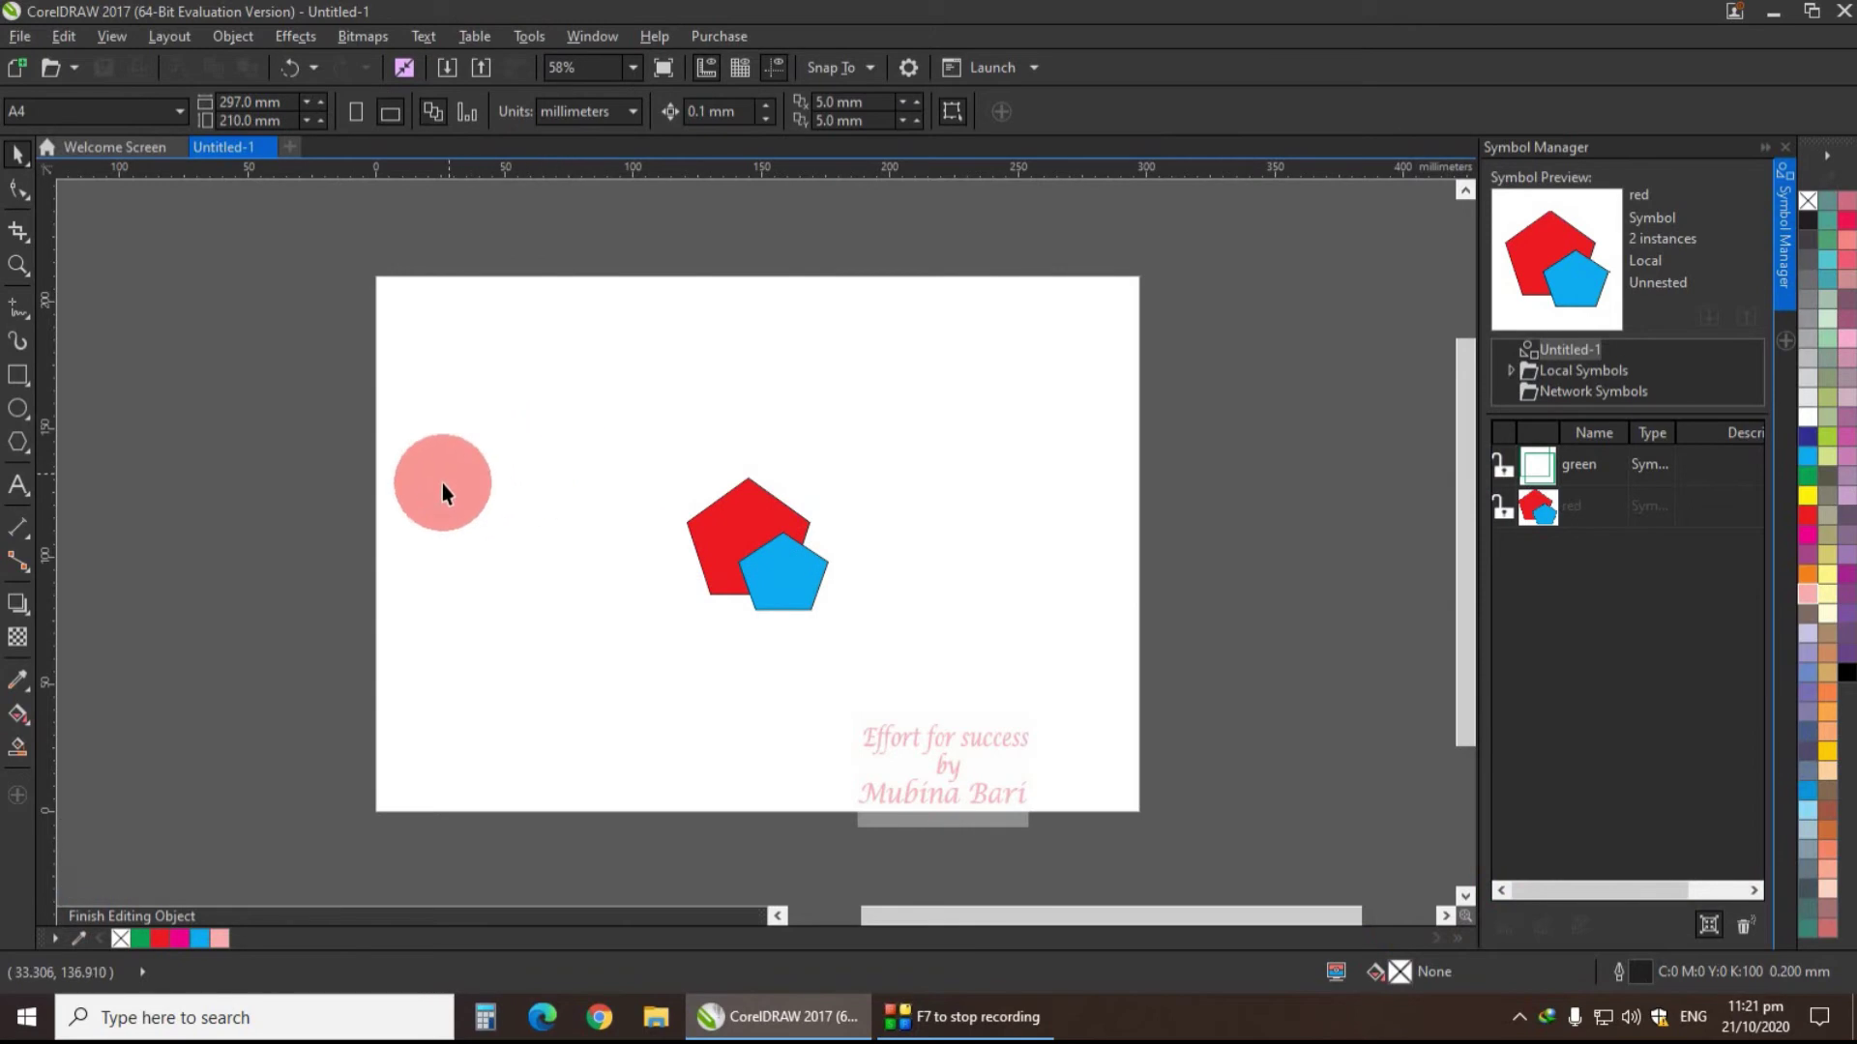
left_click_drag(979, 621, 751, 519)
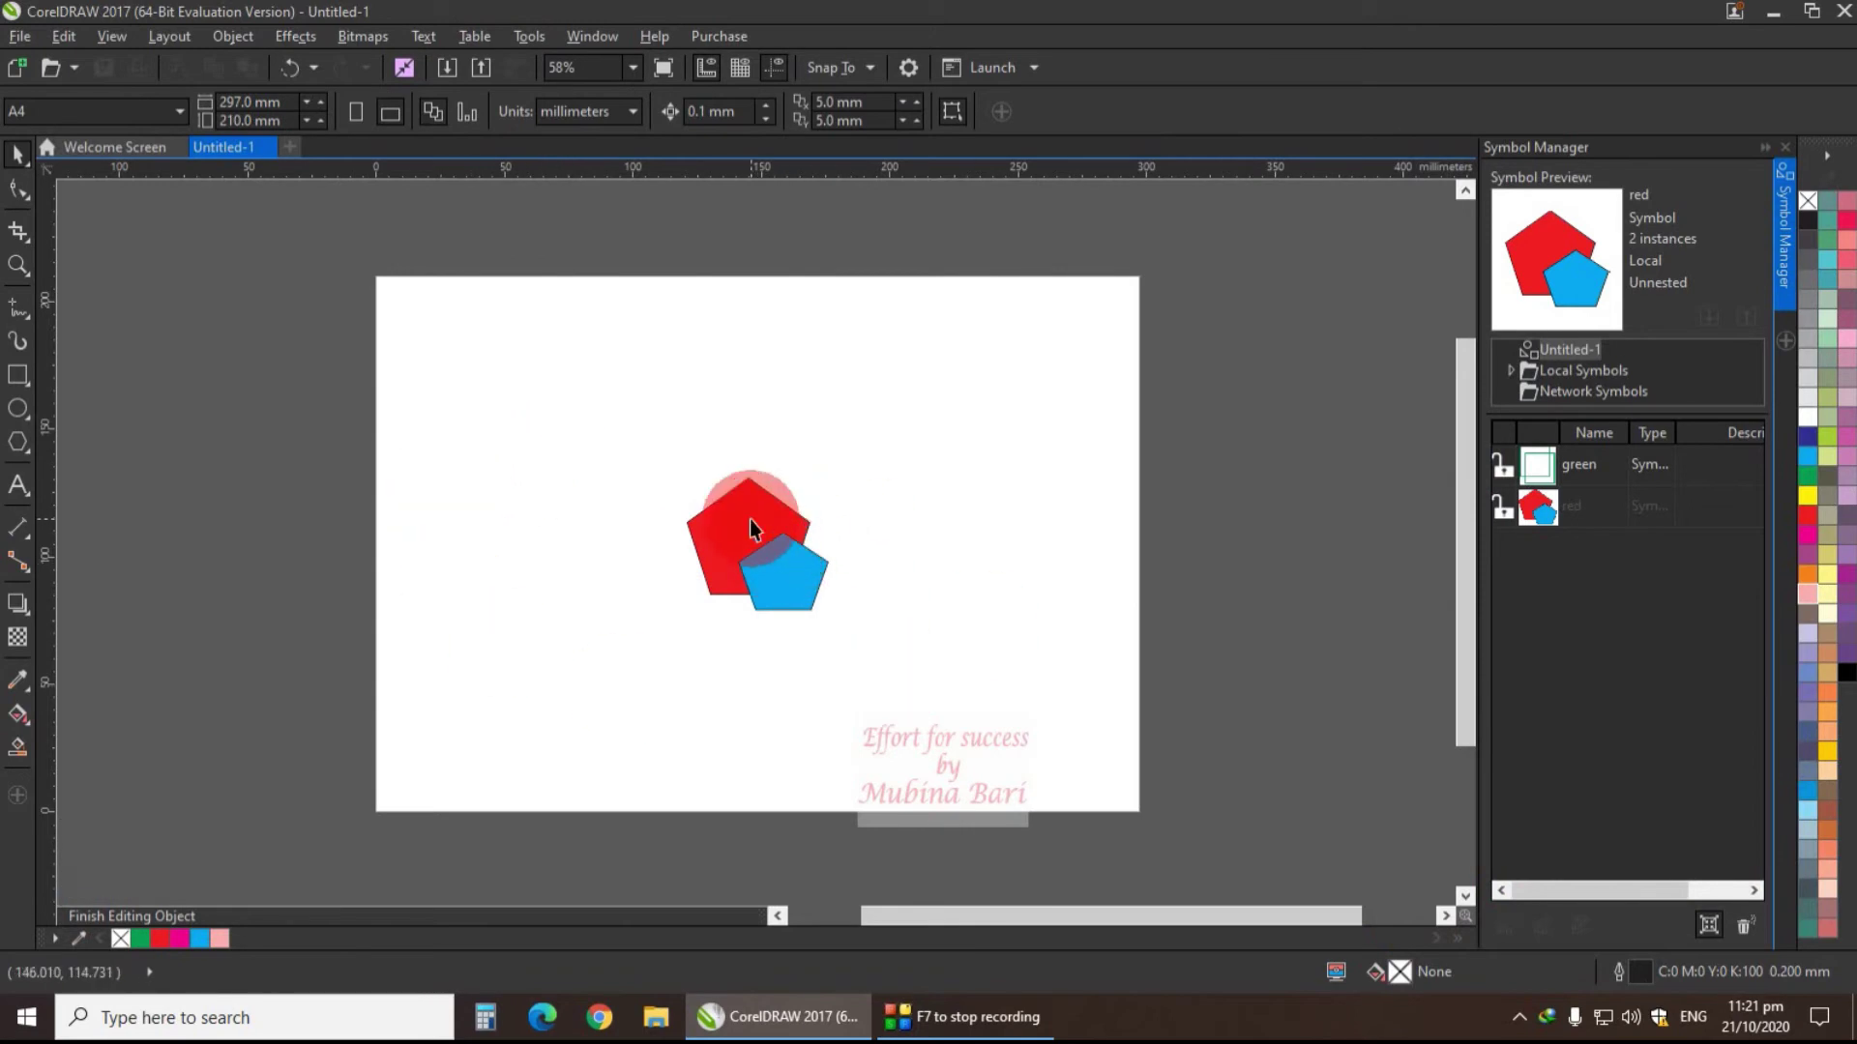
left_click(770, 590)
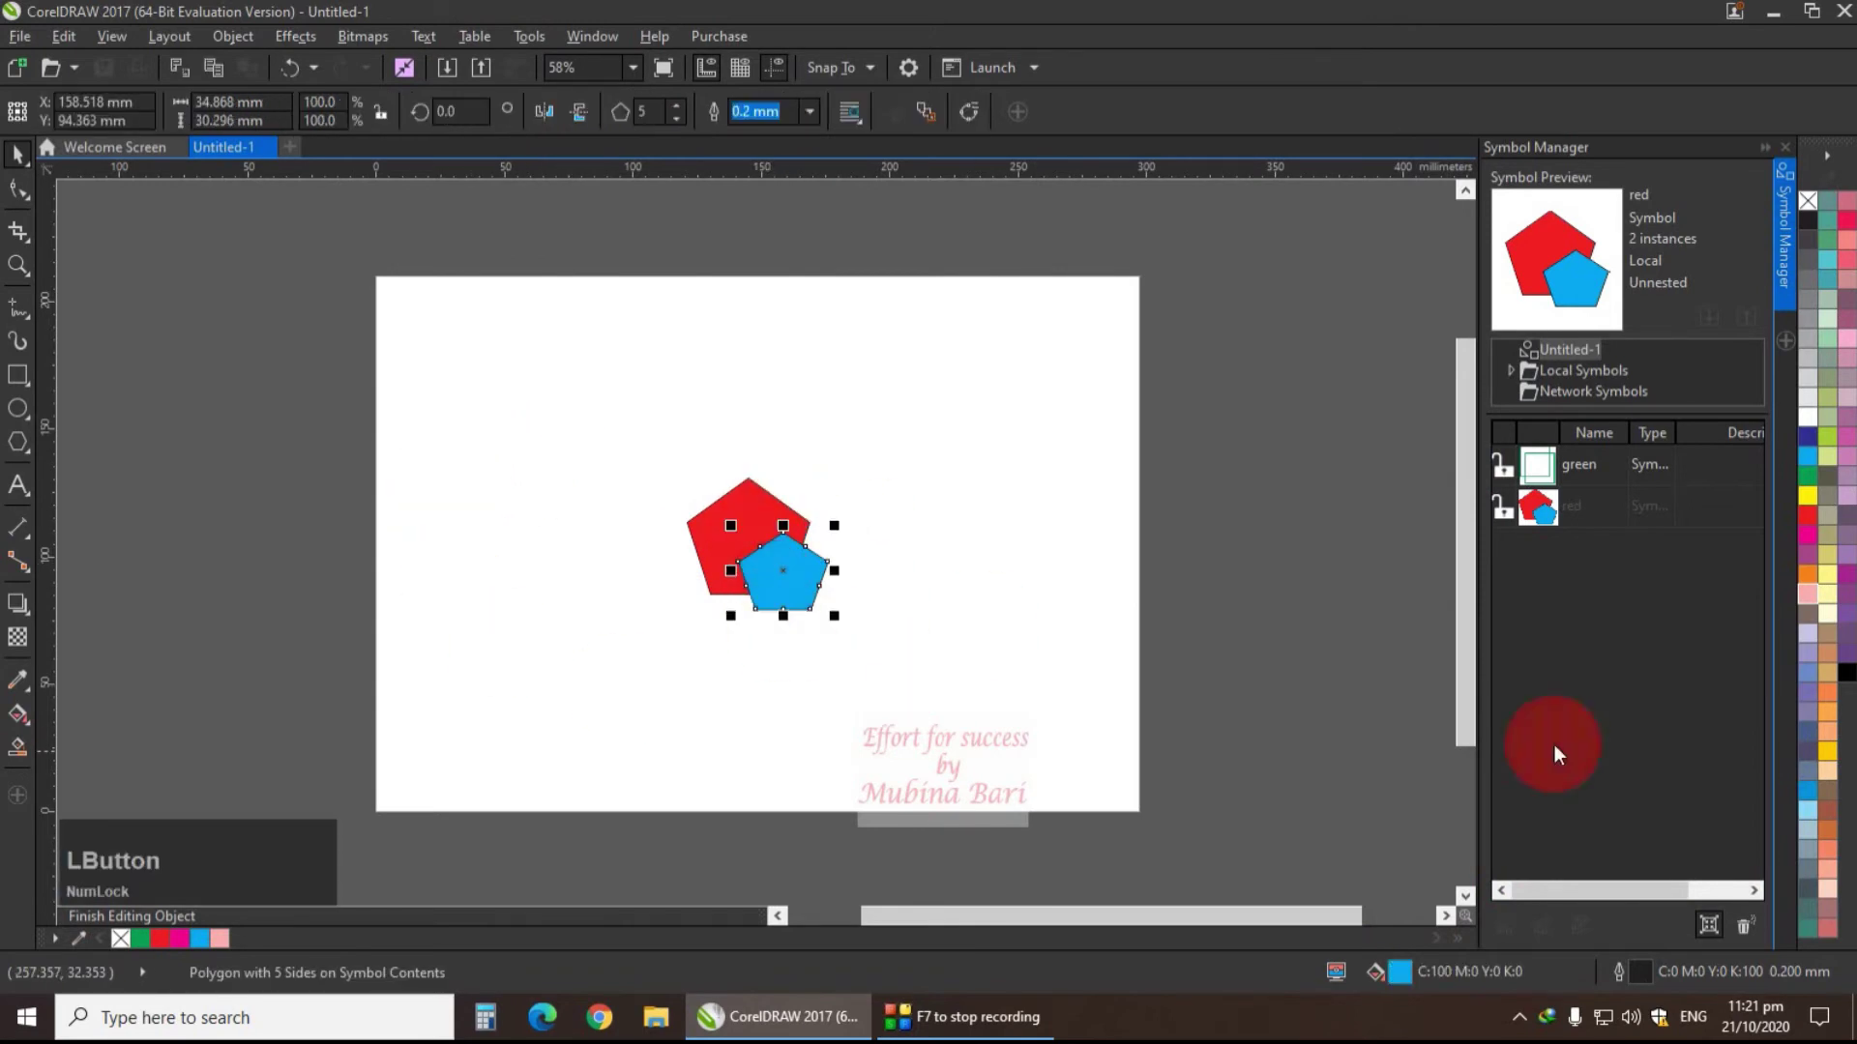
left_click(1811, 578)
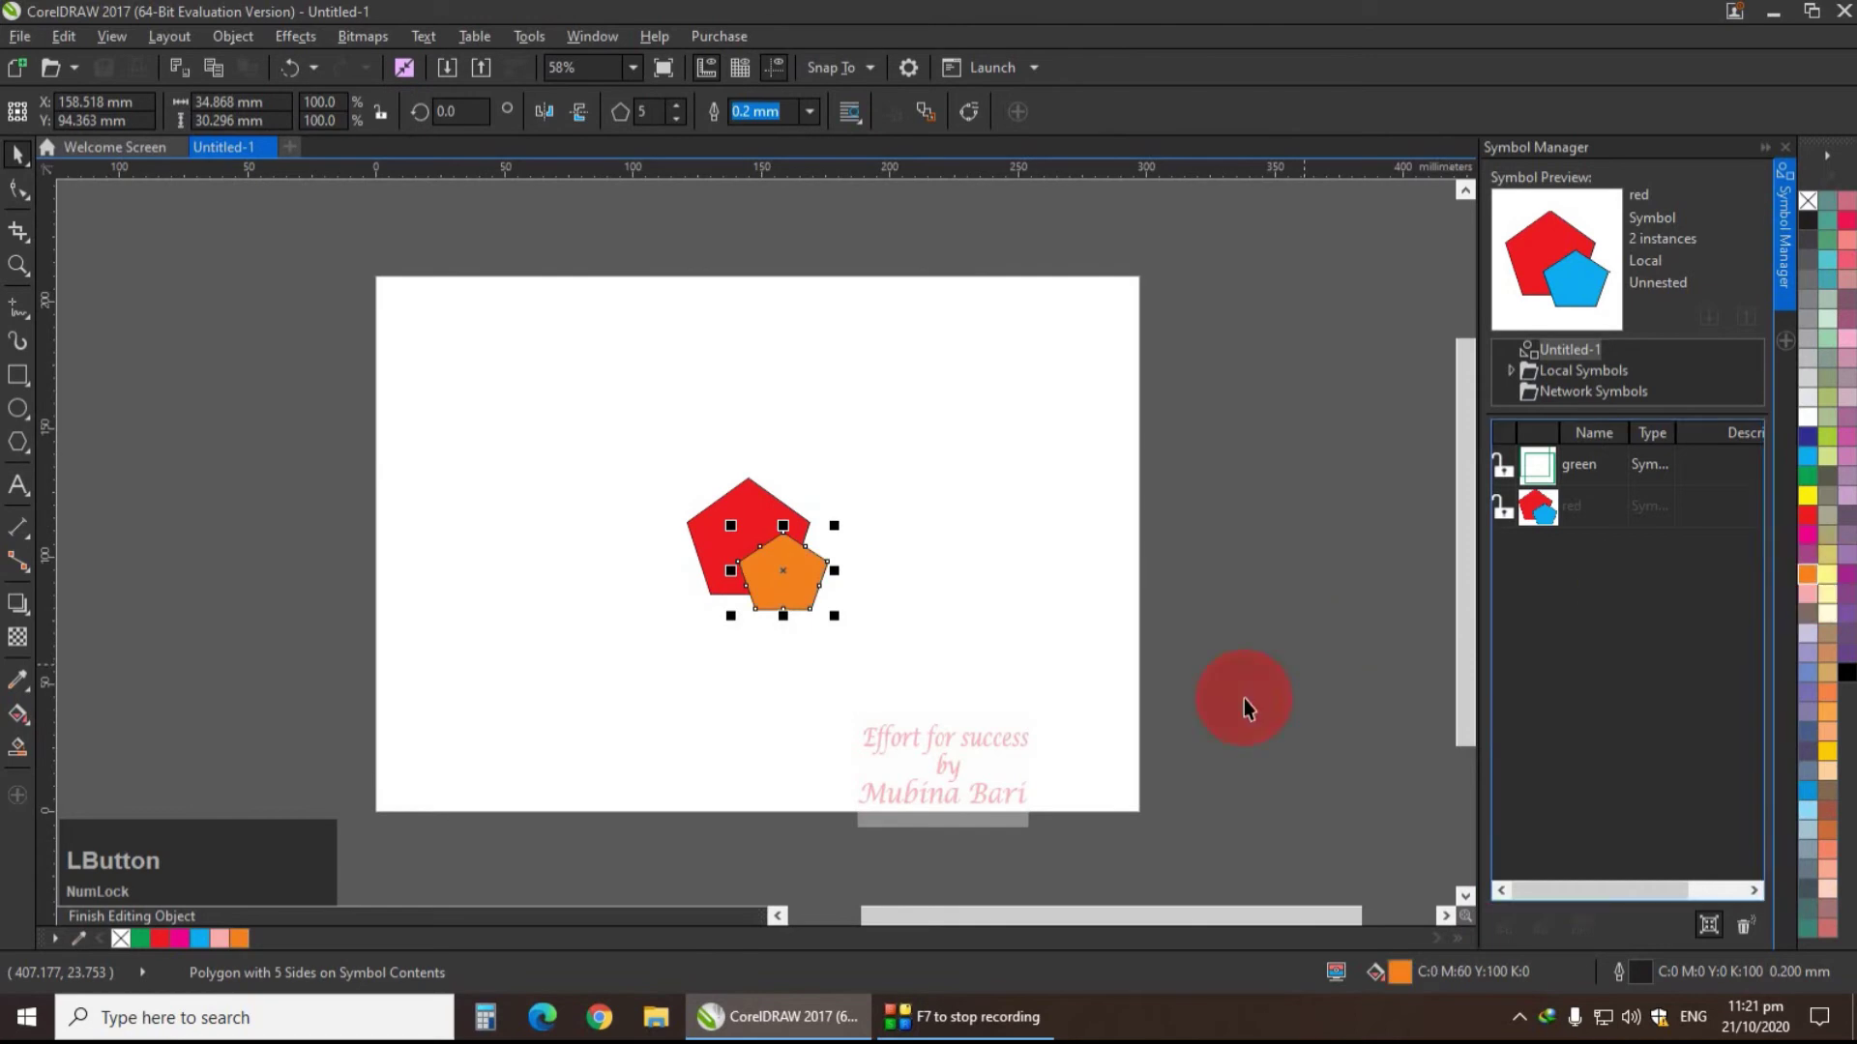
- Finish editing the red symbol and delete the green symbol definition from the document's symbol list
left_click(136, 915)
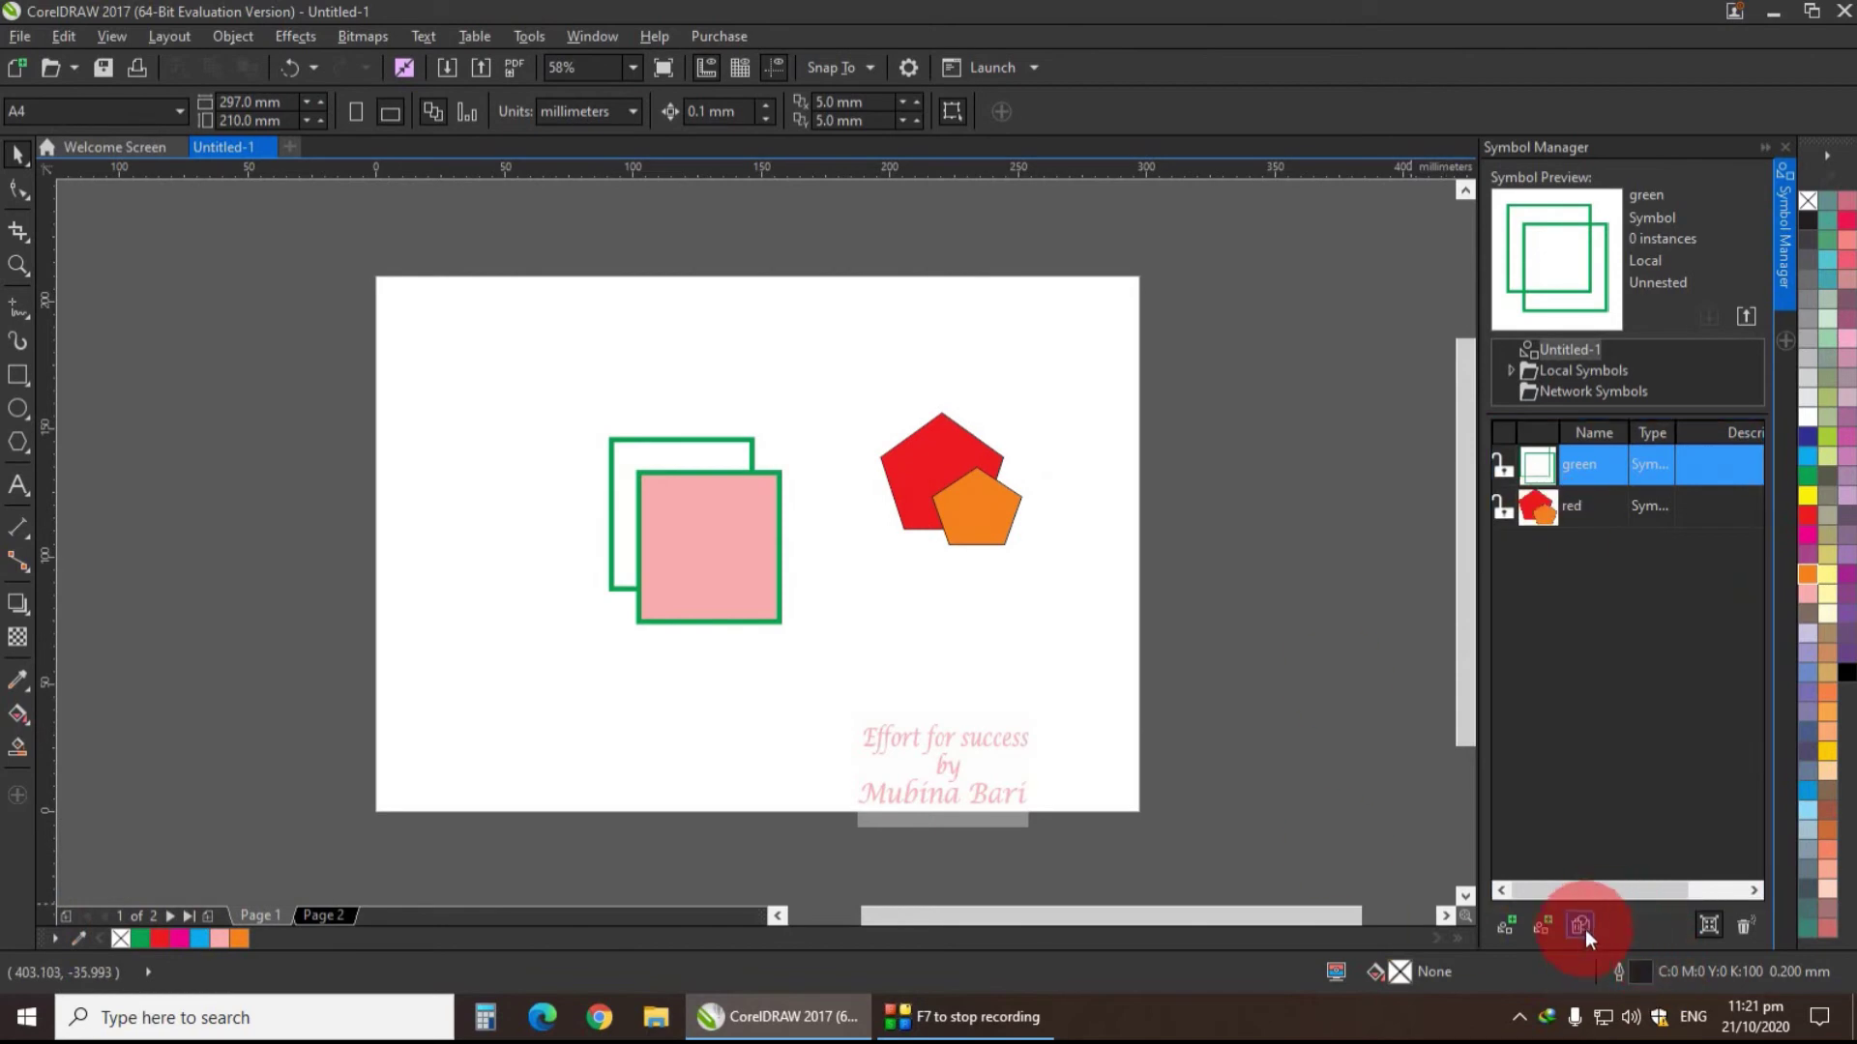
left_click(1585, 642)
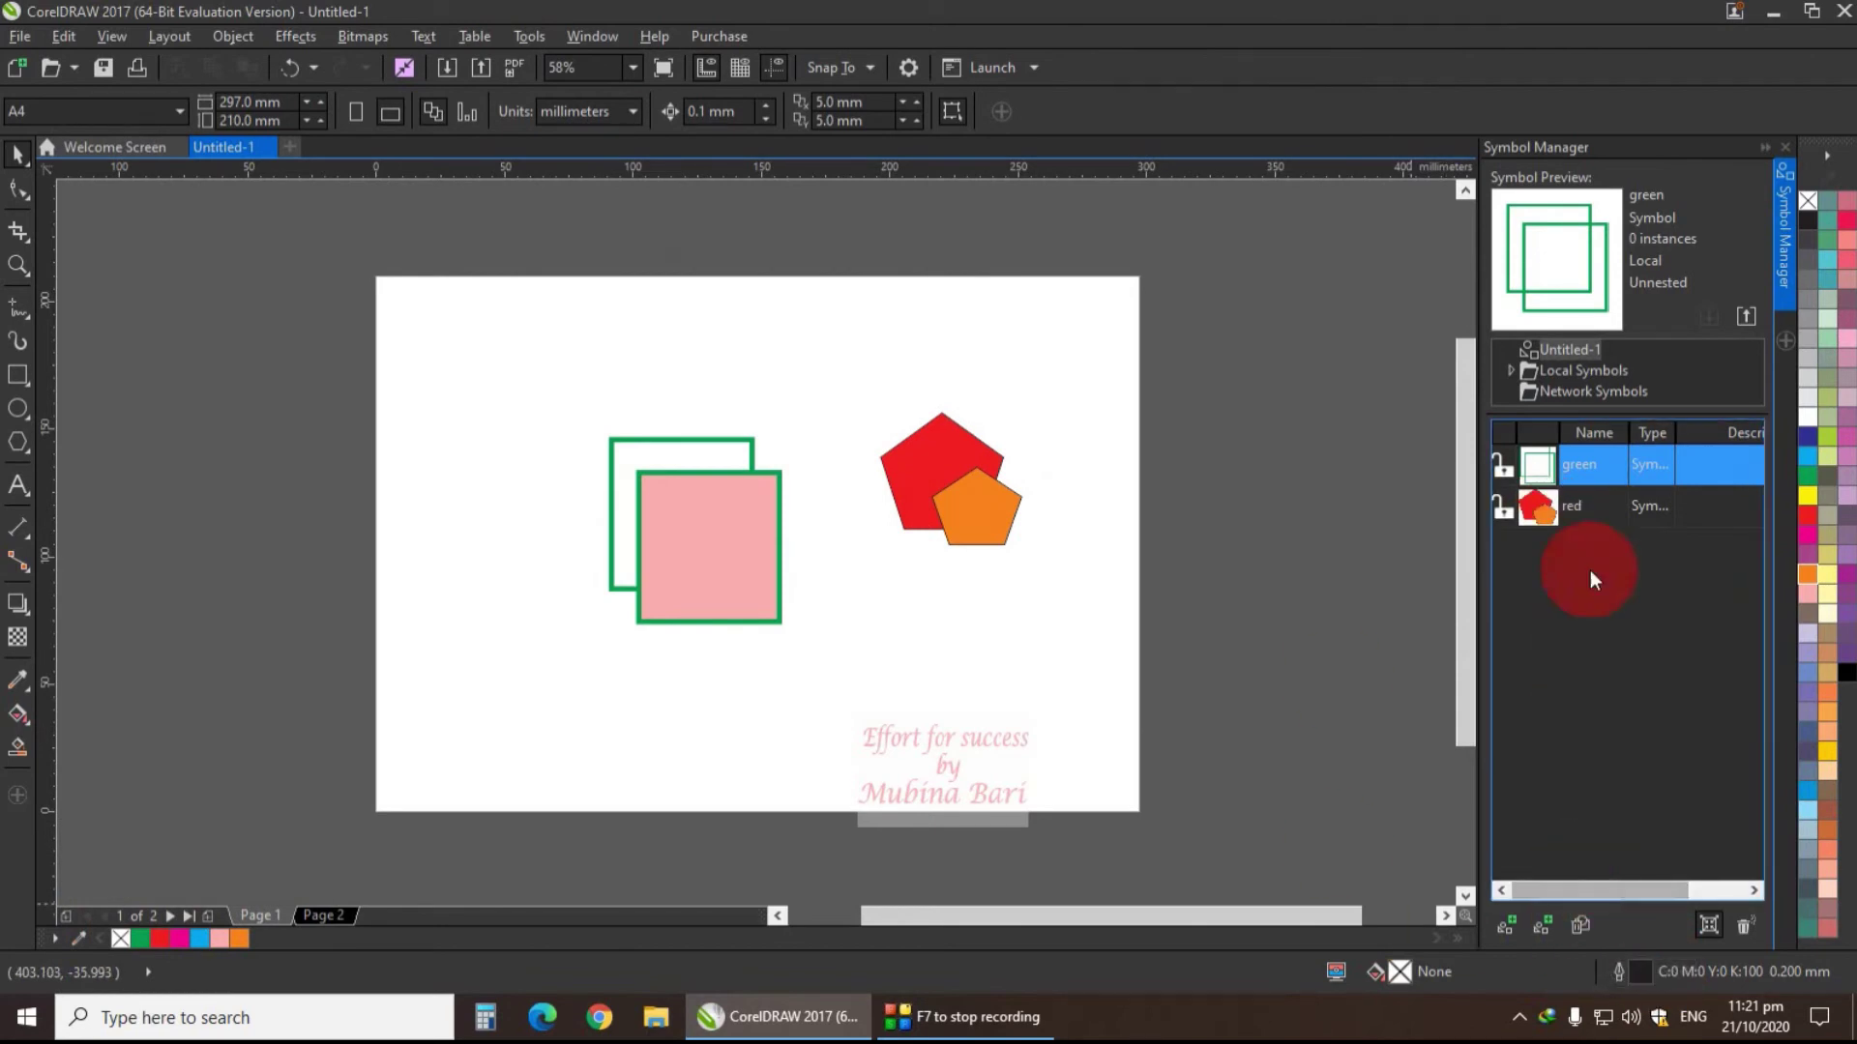
left_click(1598, 483)
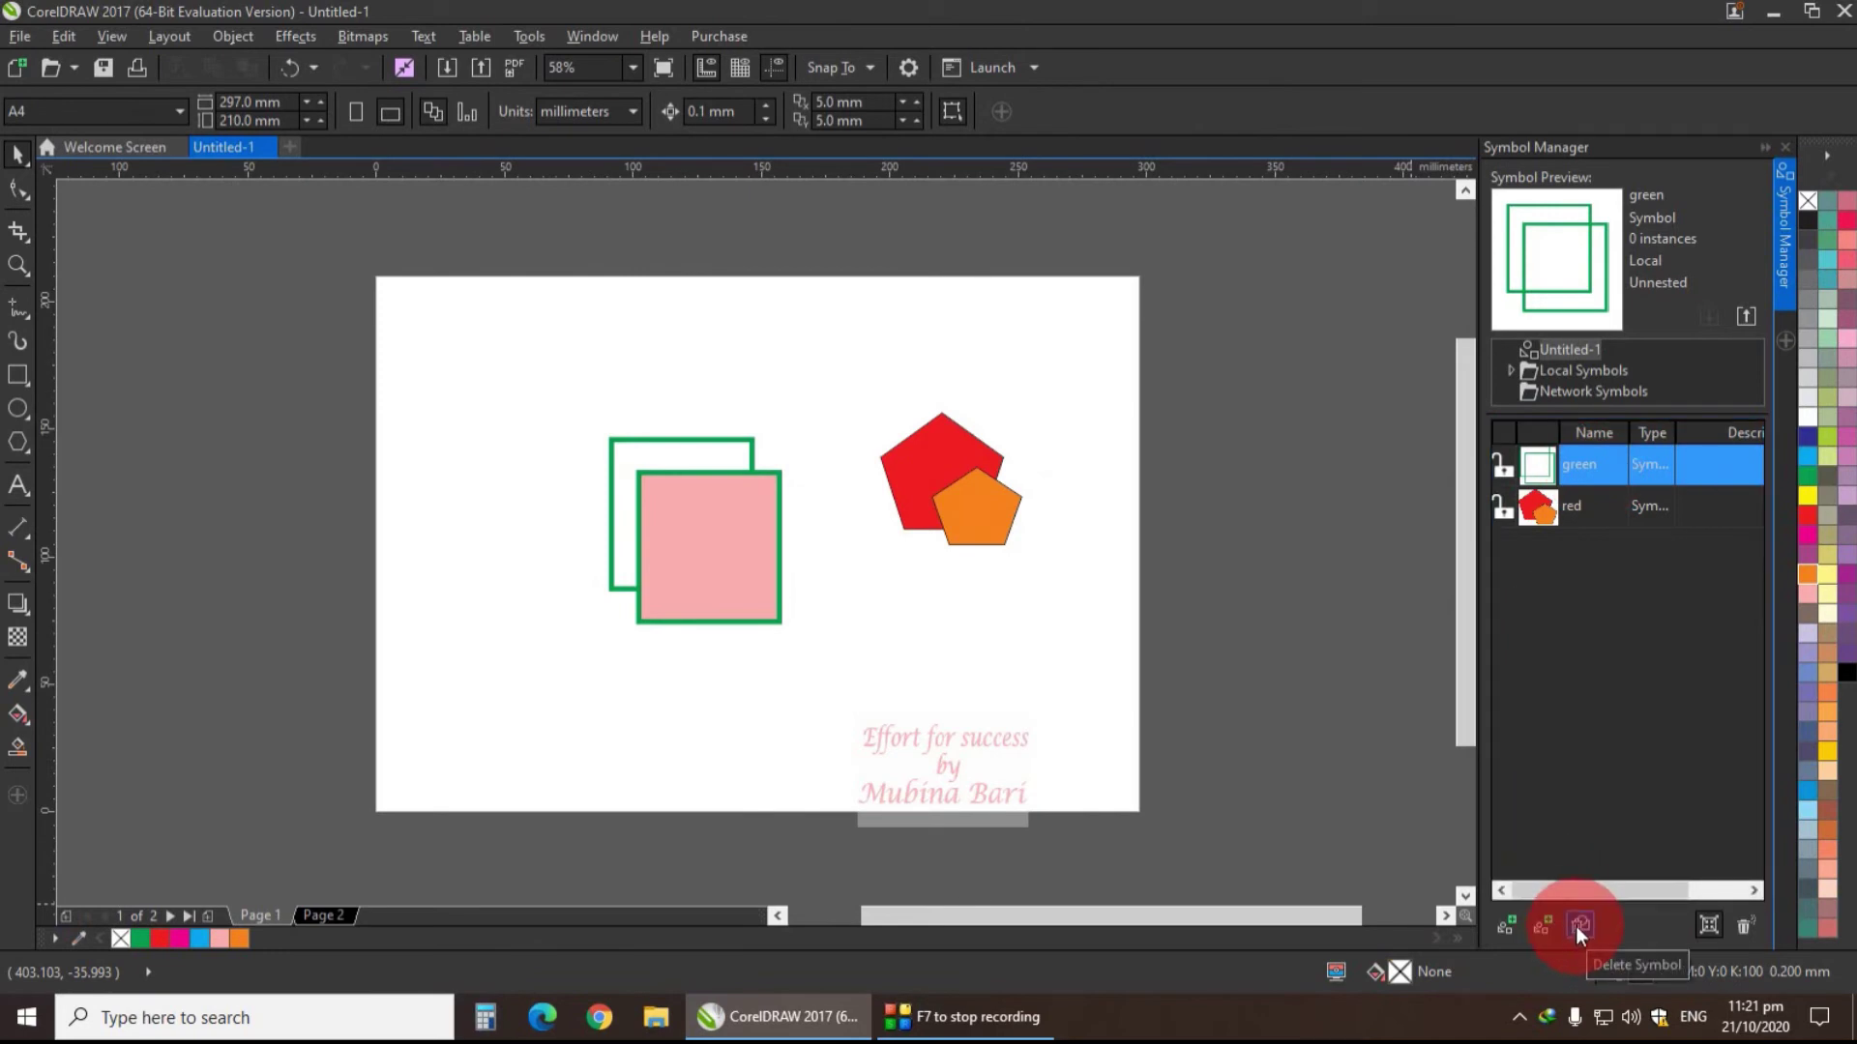
left_click(1528, 488)
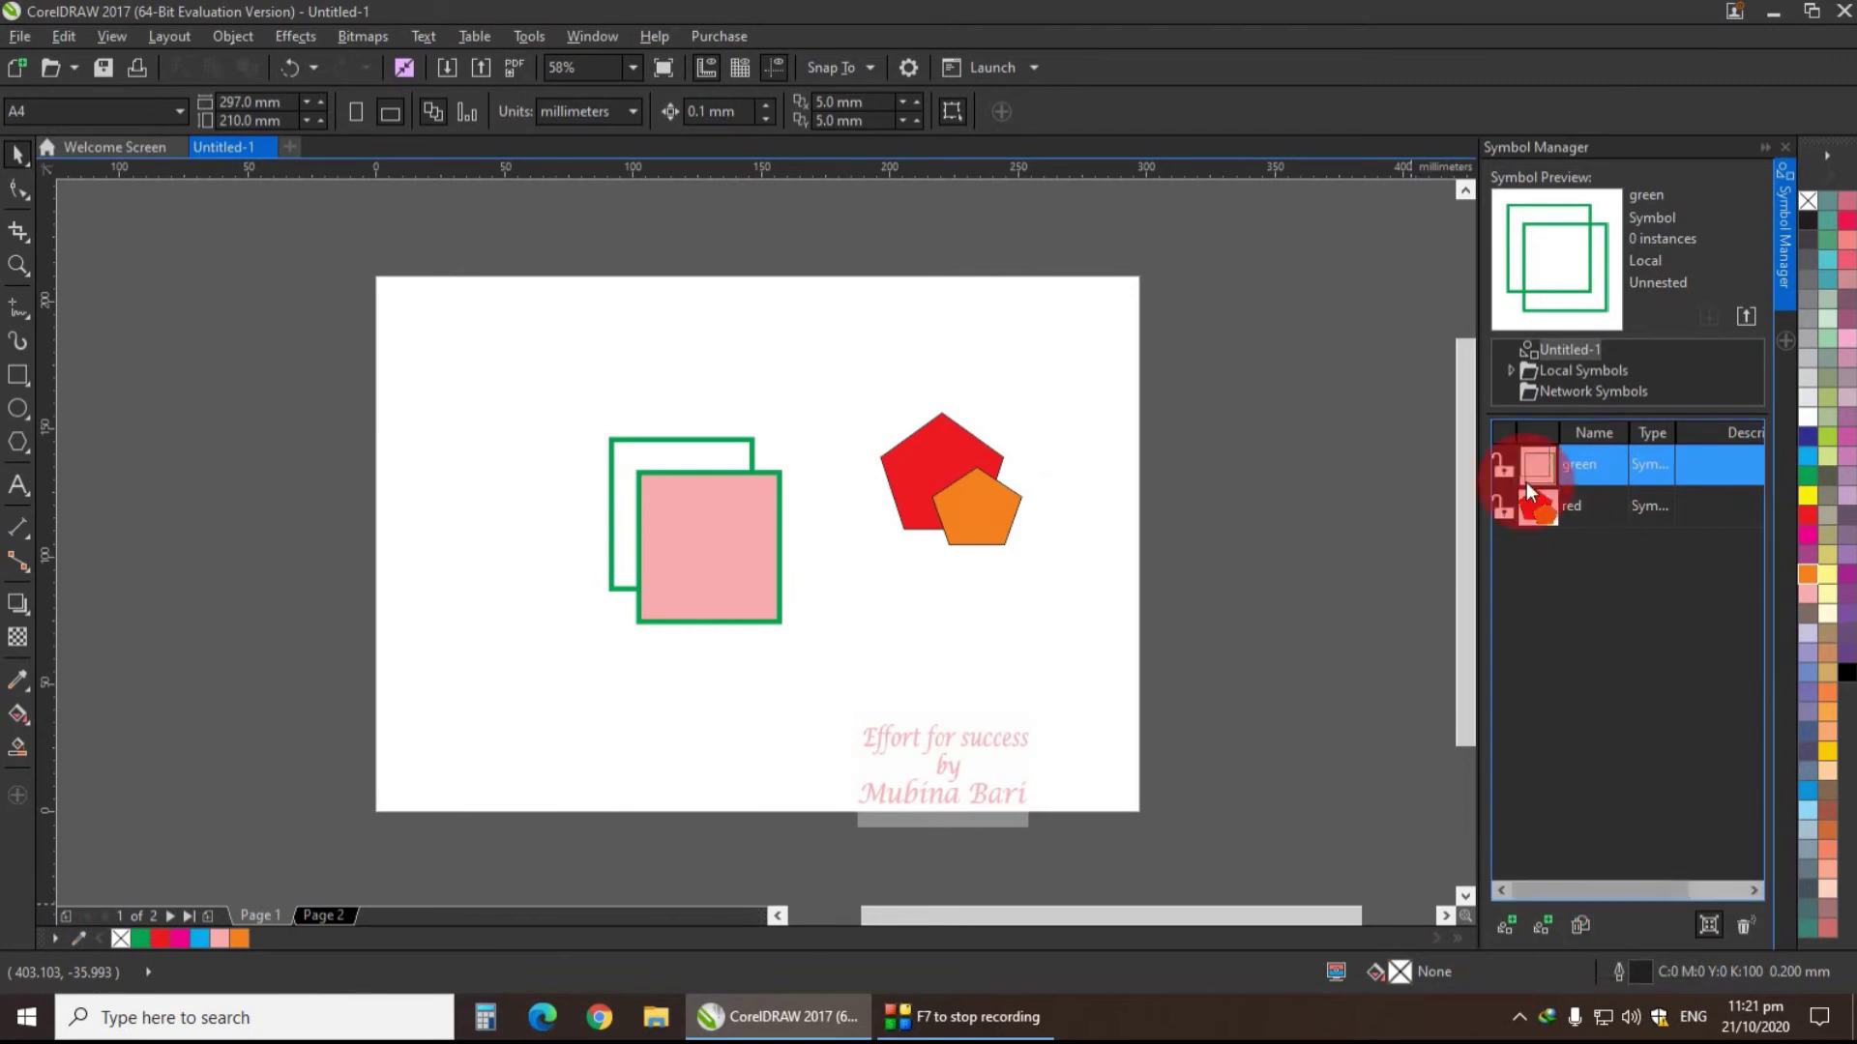
left_click(1581, 925)
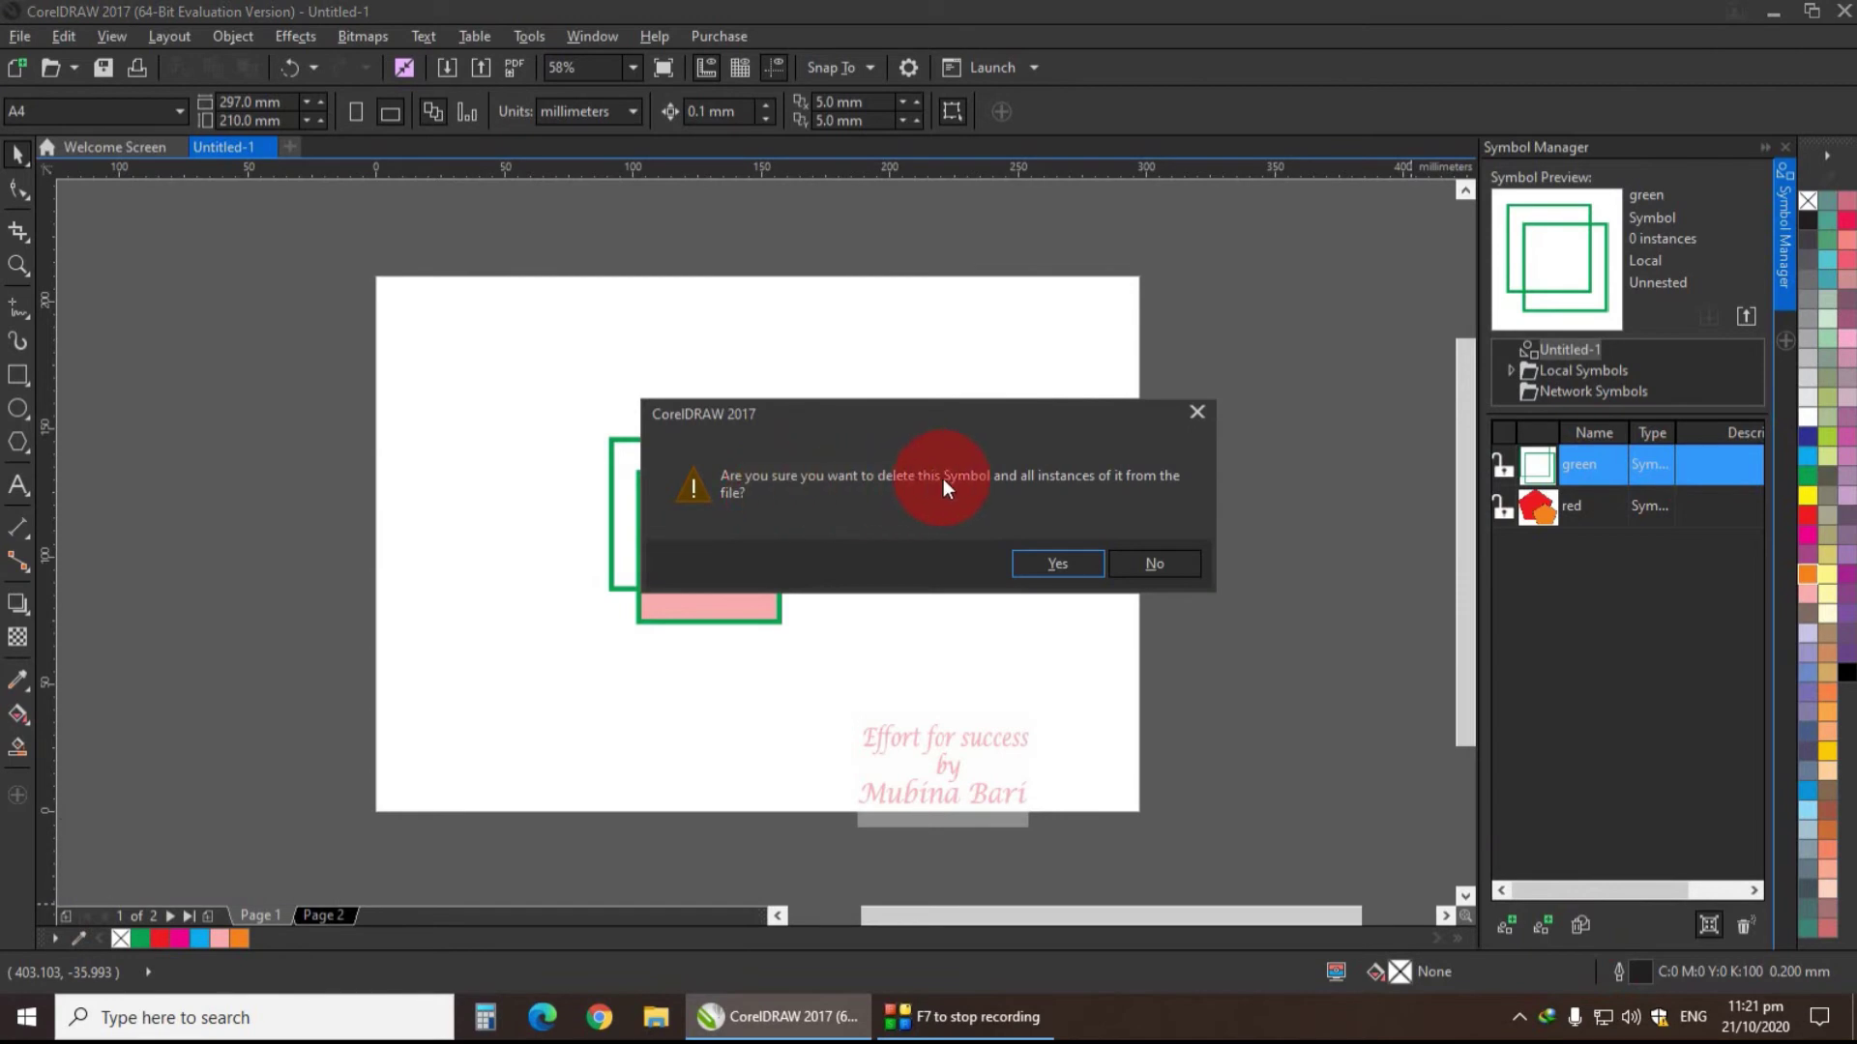
left_click(1058, 564)
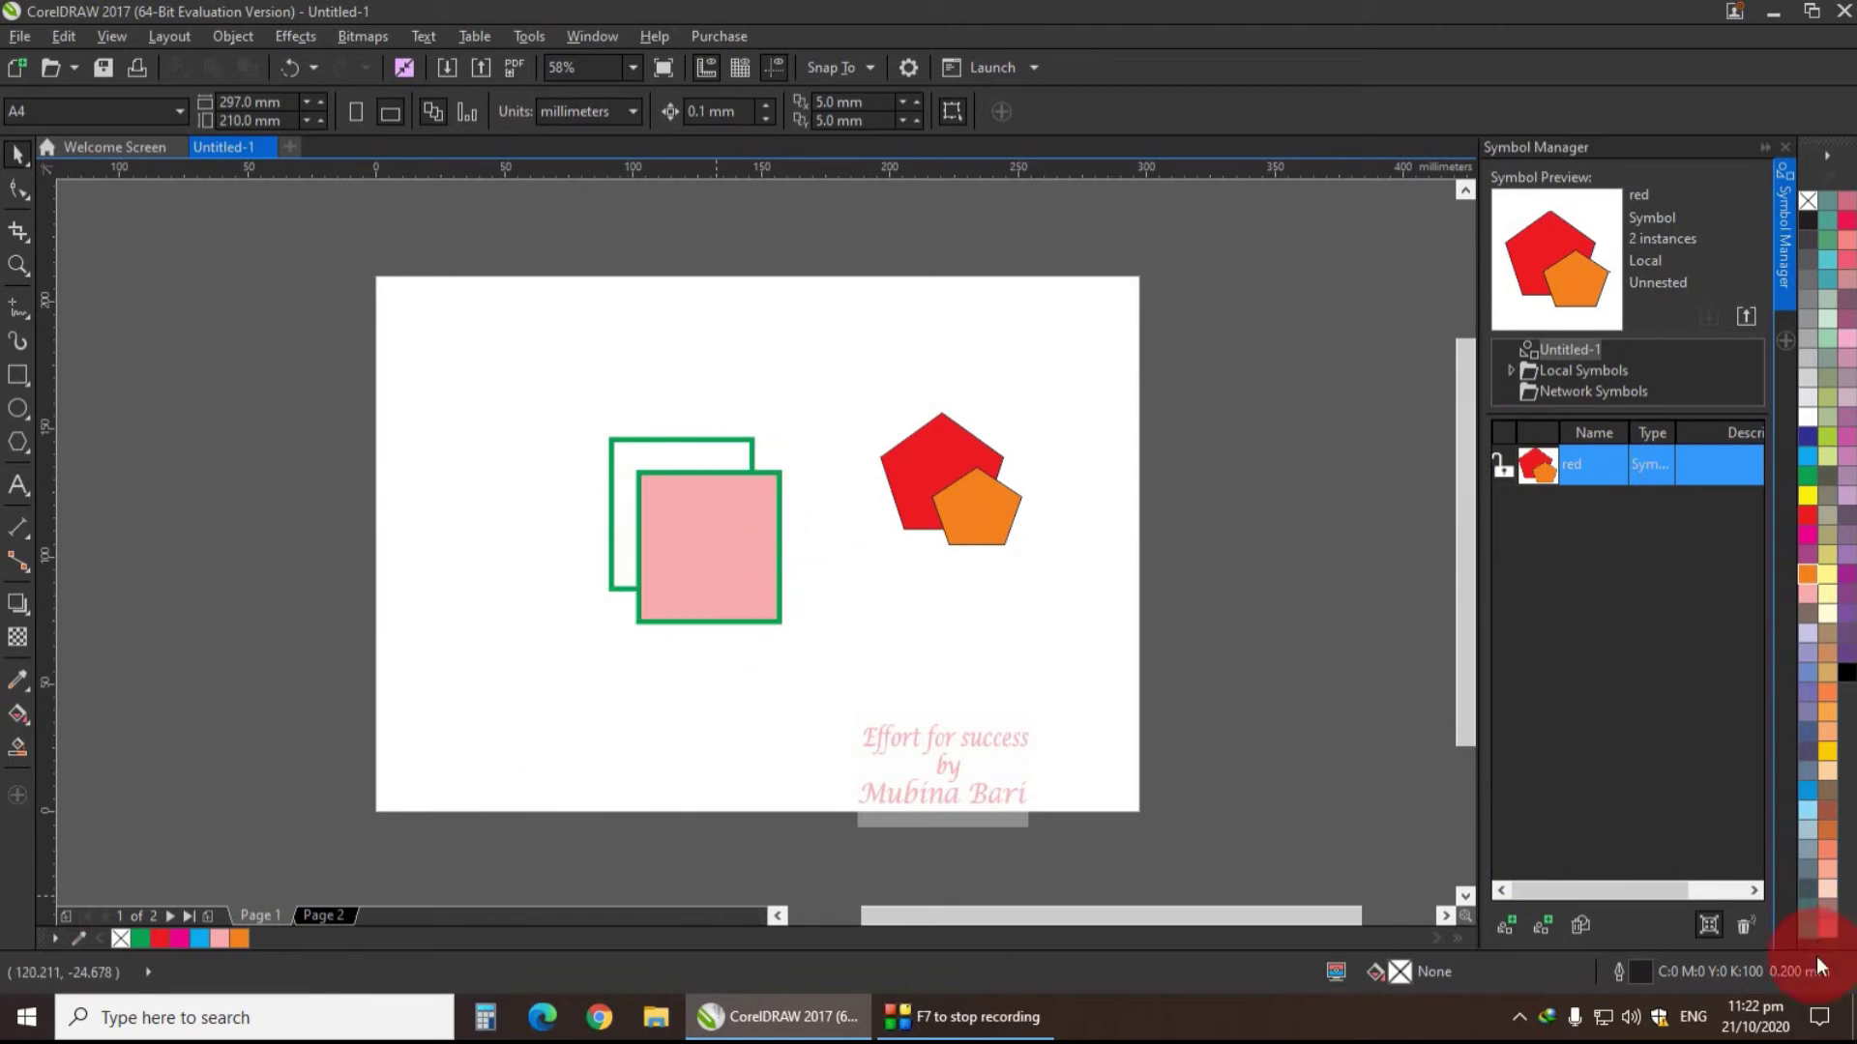
- Purge the unused symbol definitions from the document
left_click(1710, 926)
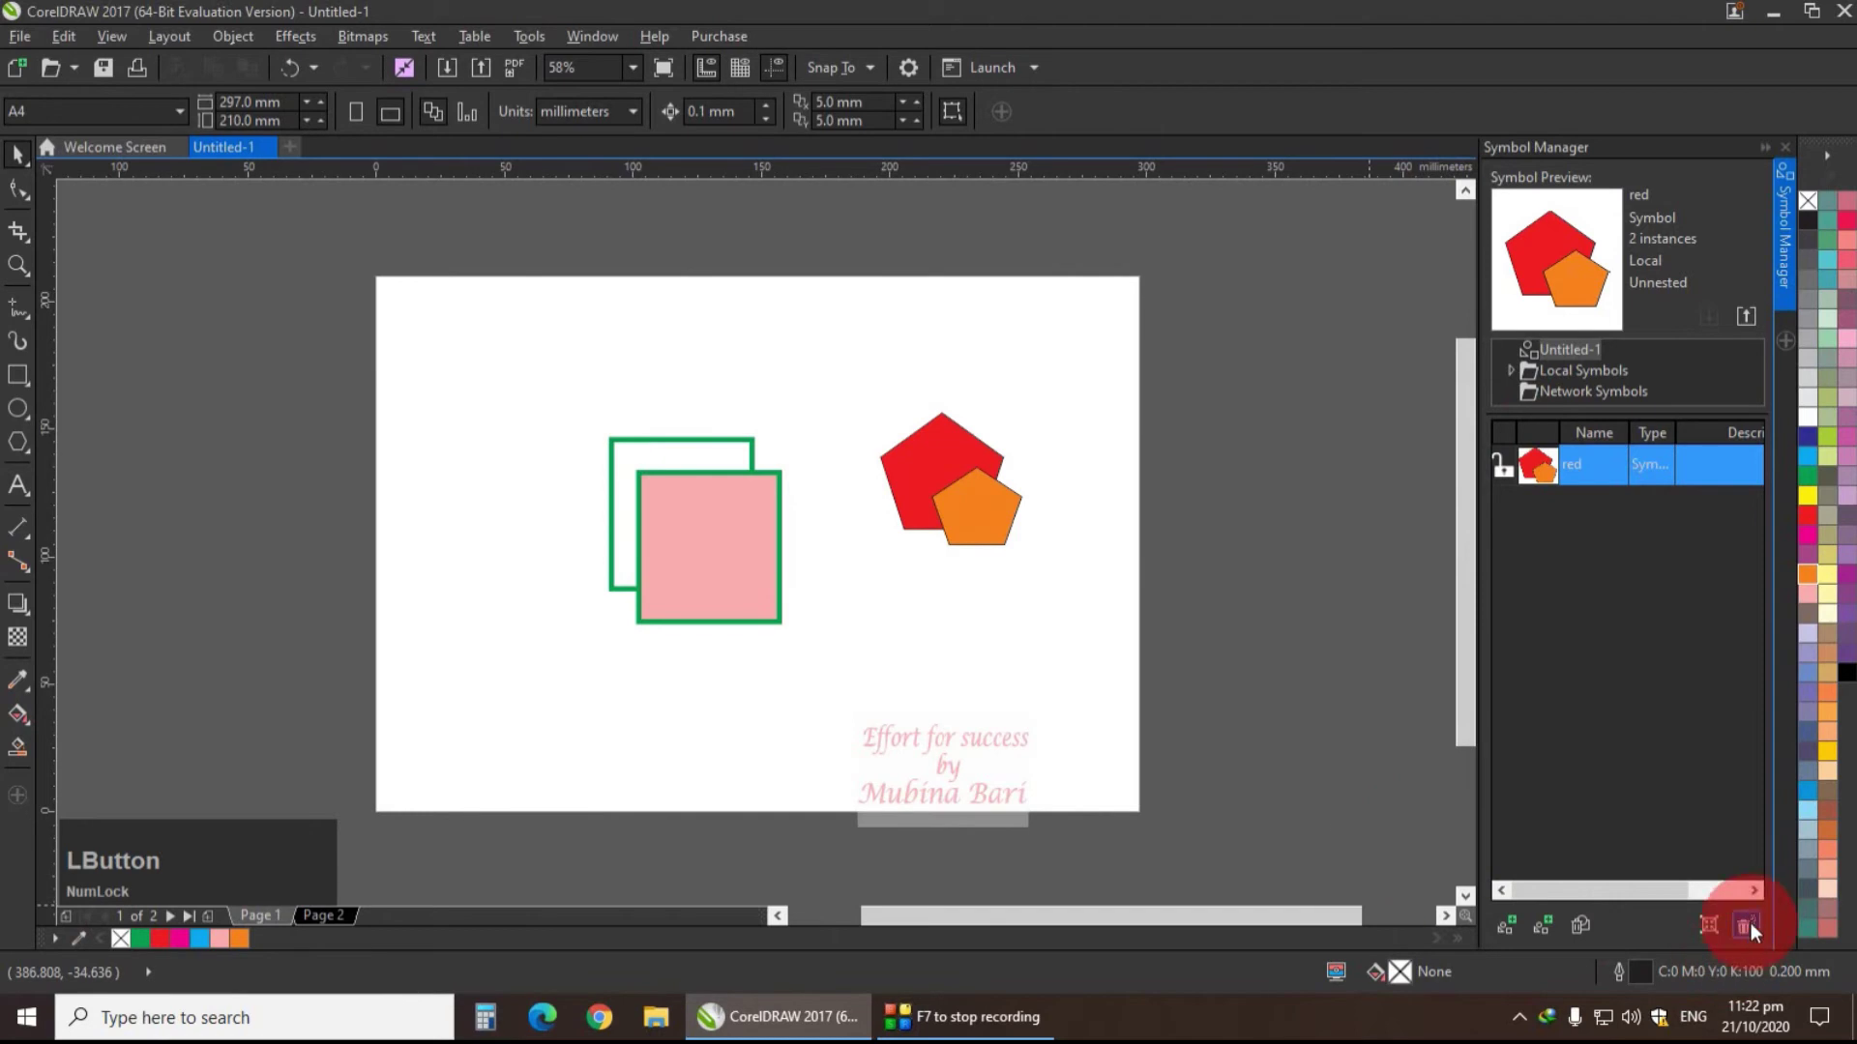
left_click(1714, 927)
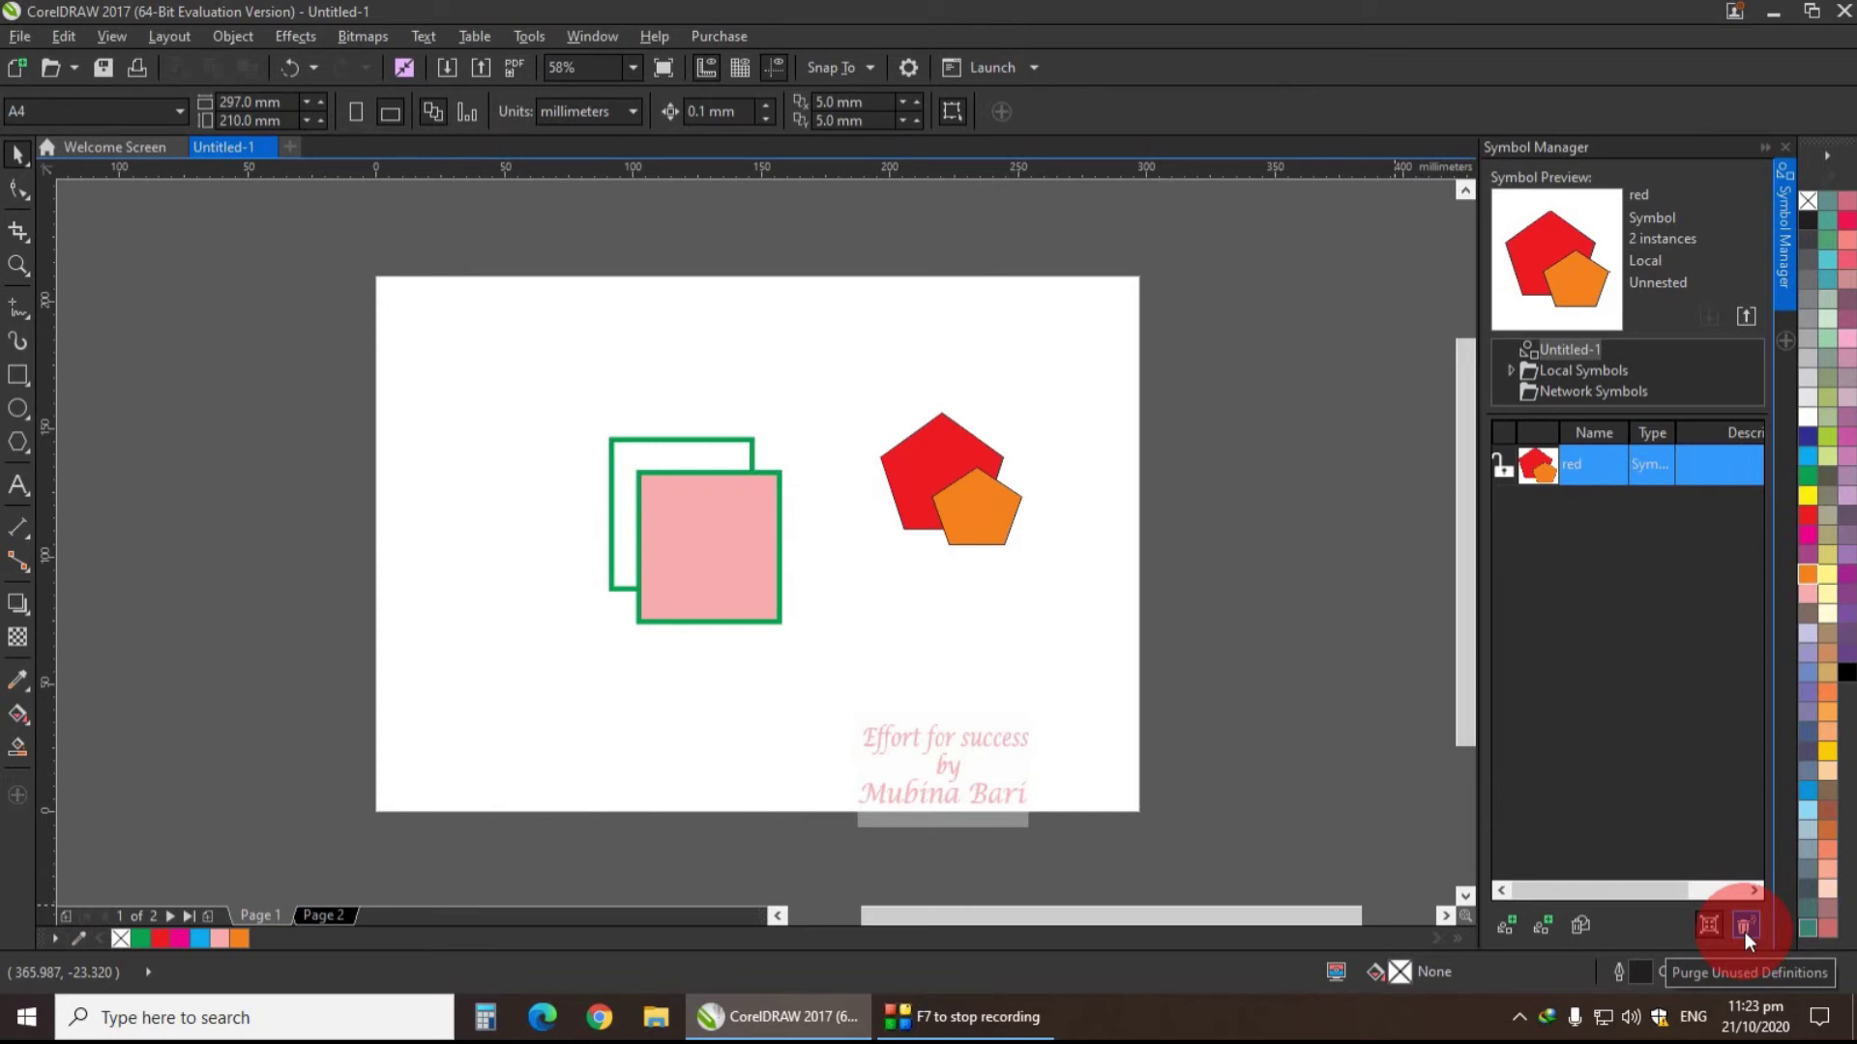
left_click(1744, 927)
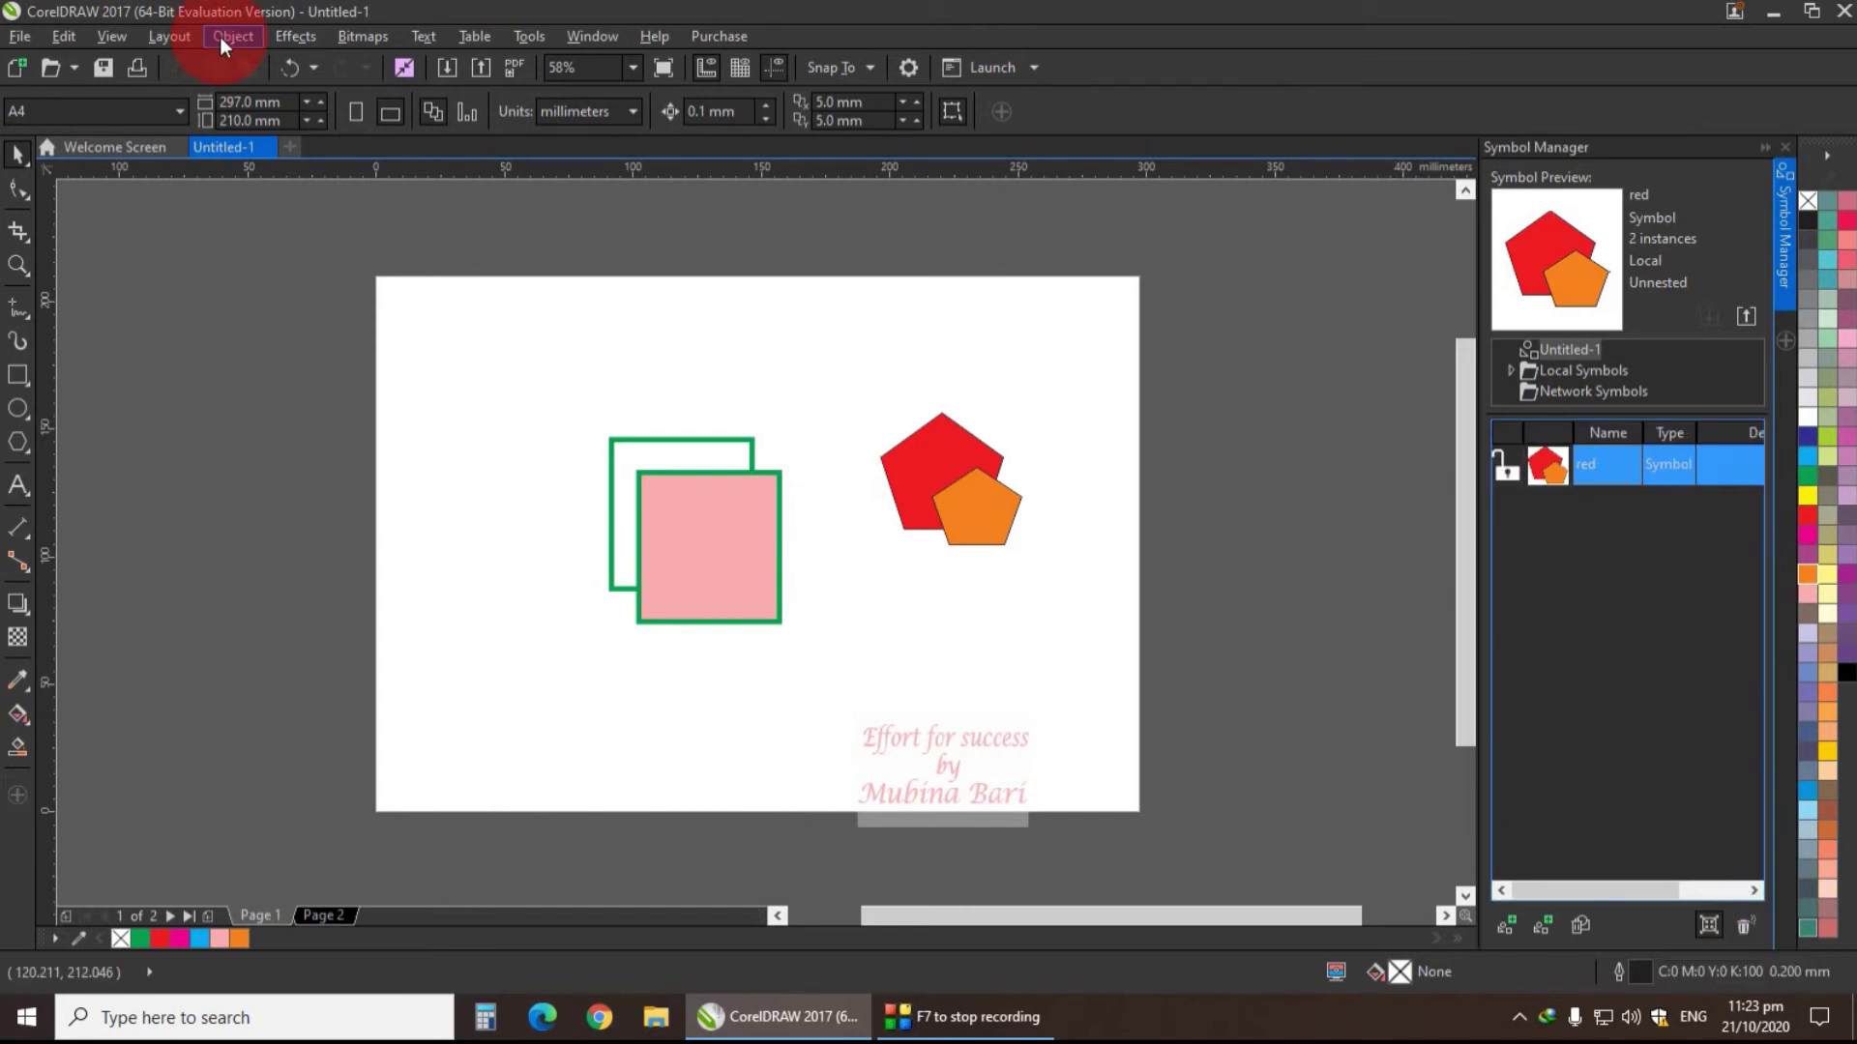
- Examine which symbol commands are available without a selection and with the red symbol instance selected
left_click(219, 36)
mouse_move(269, 164)
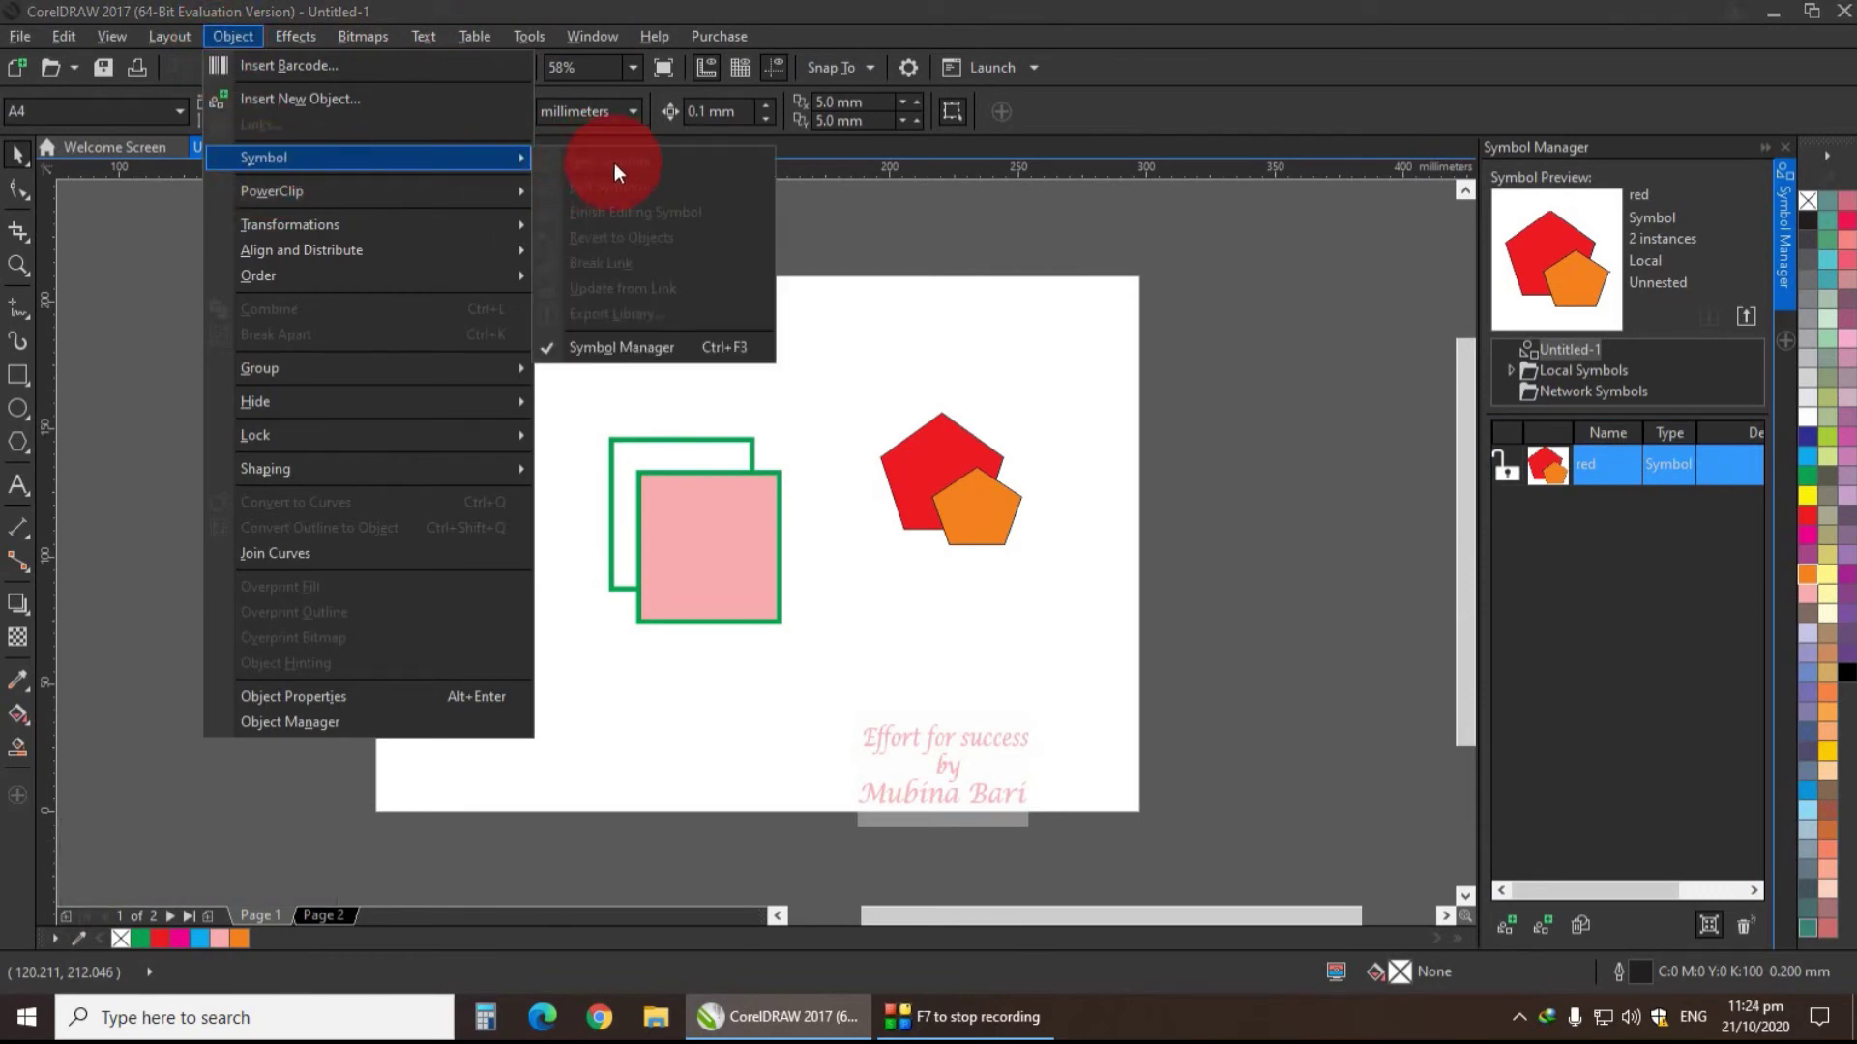
mouse_move(281, 468)
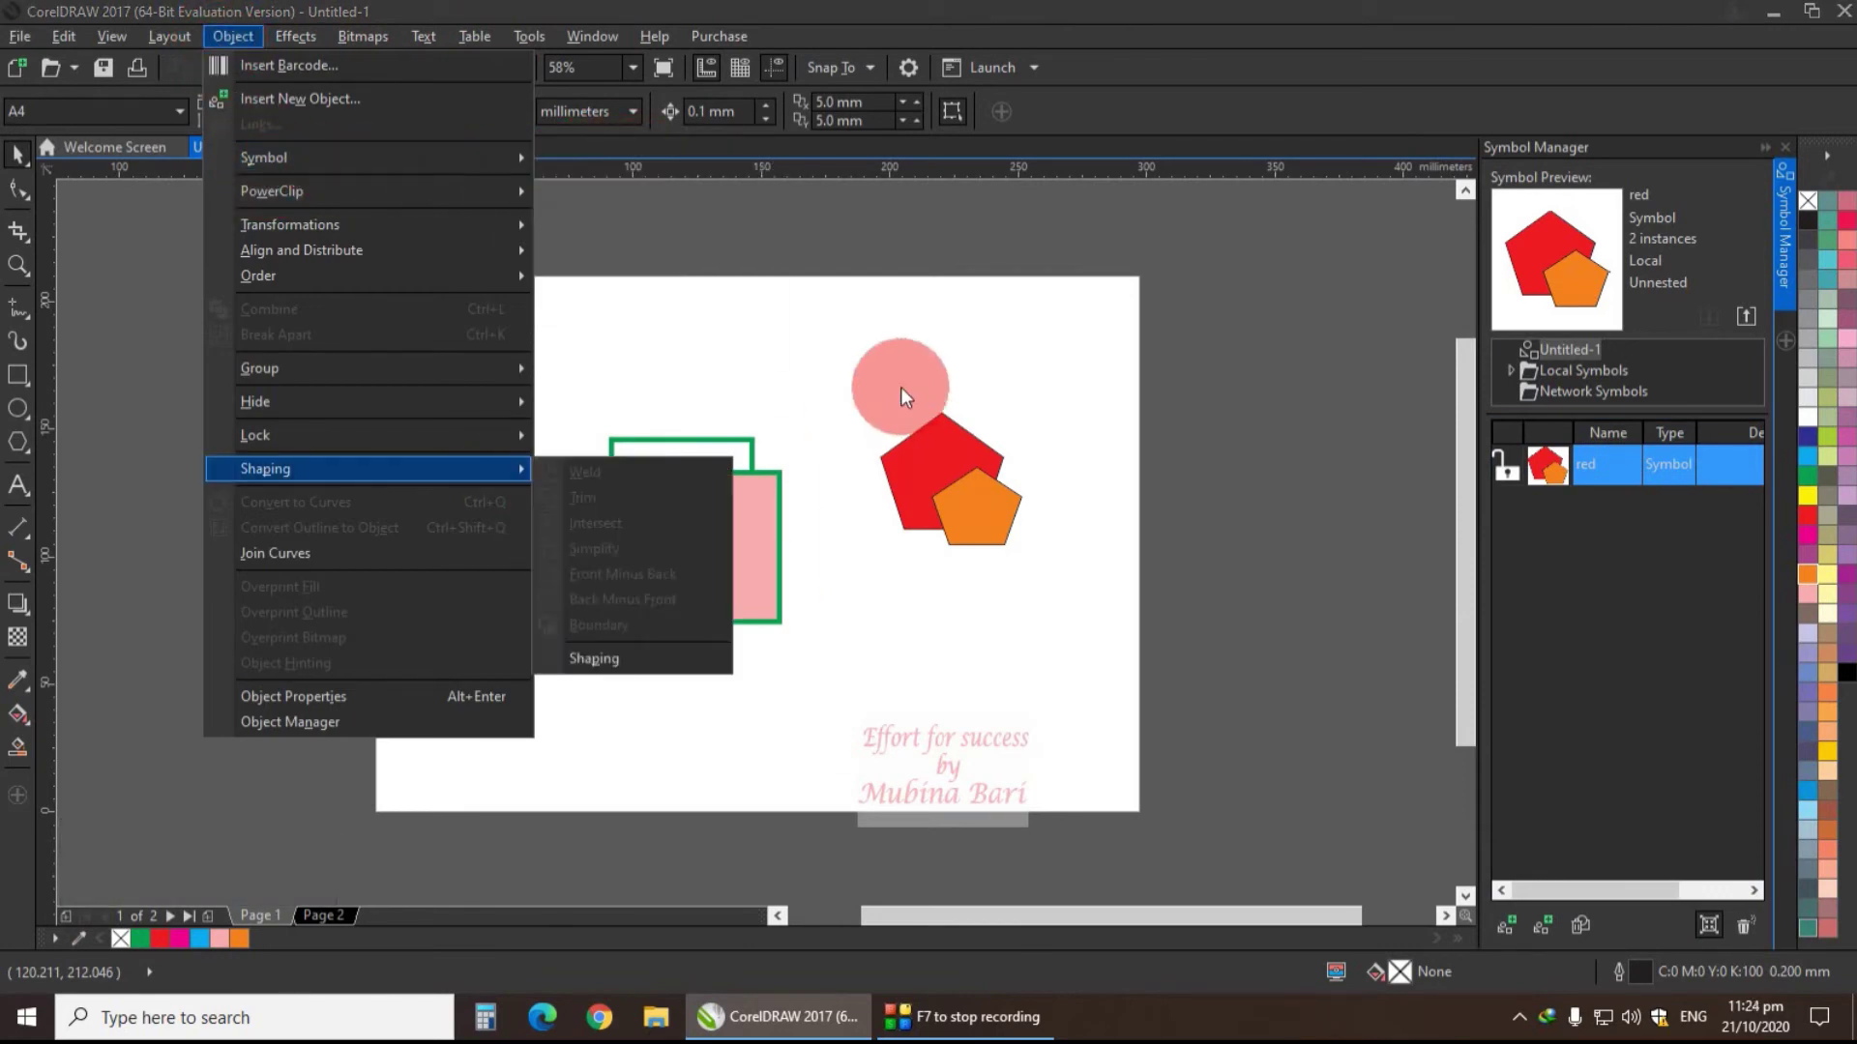
left_click(901, 387)
left_click(950, 462)
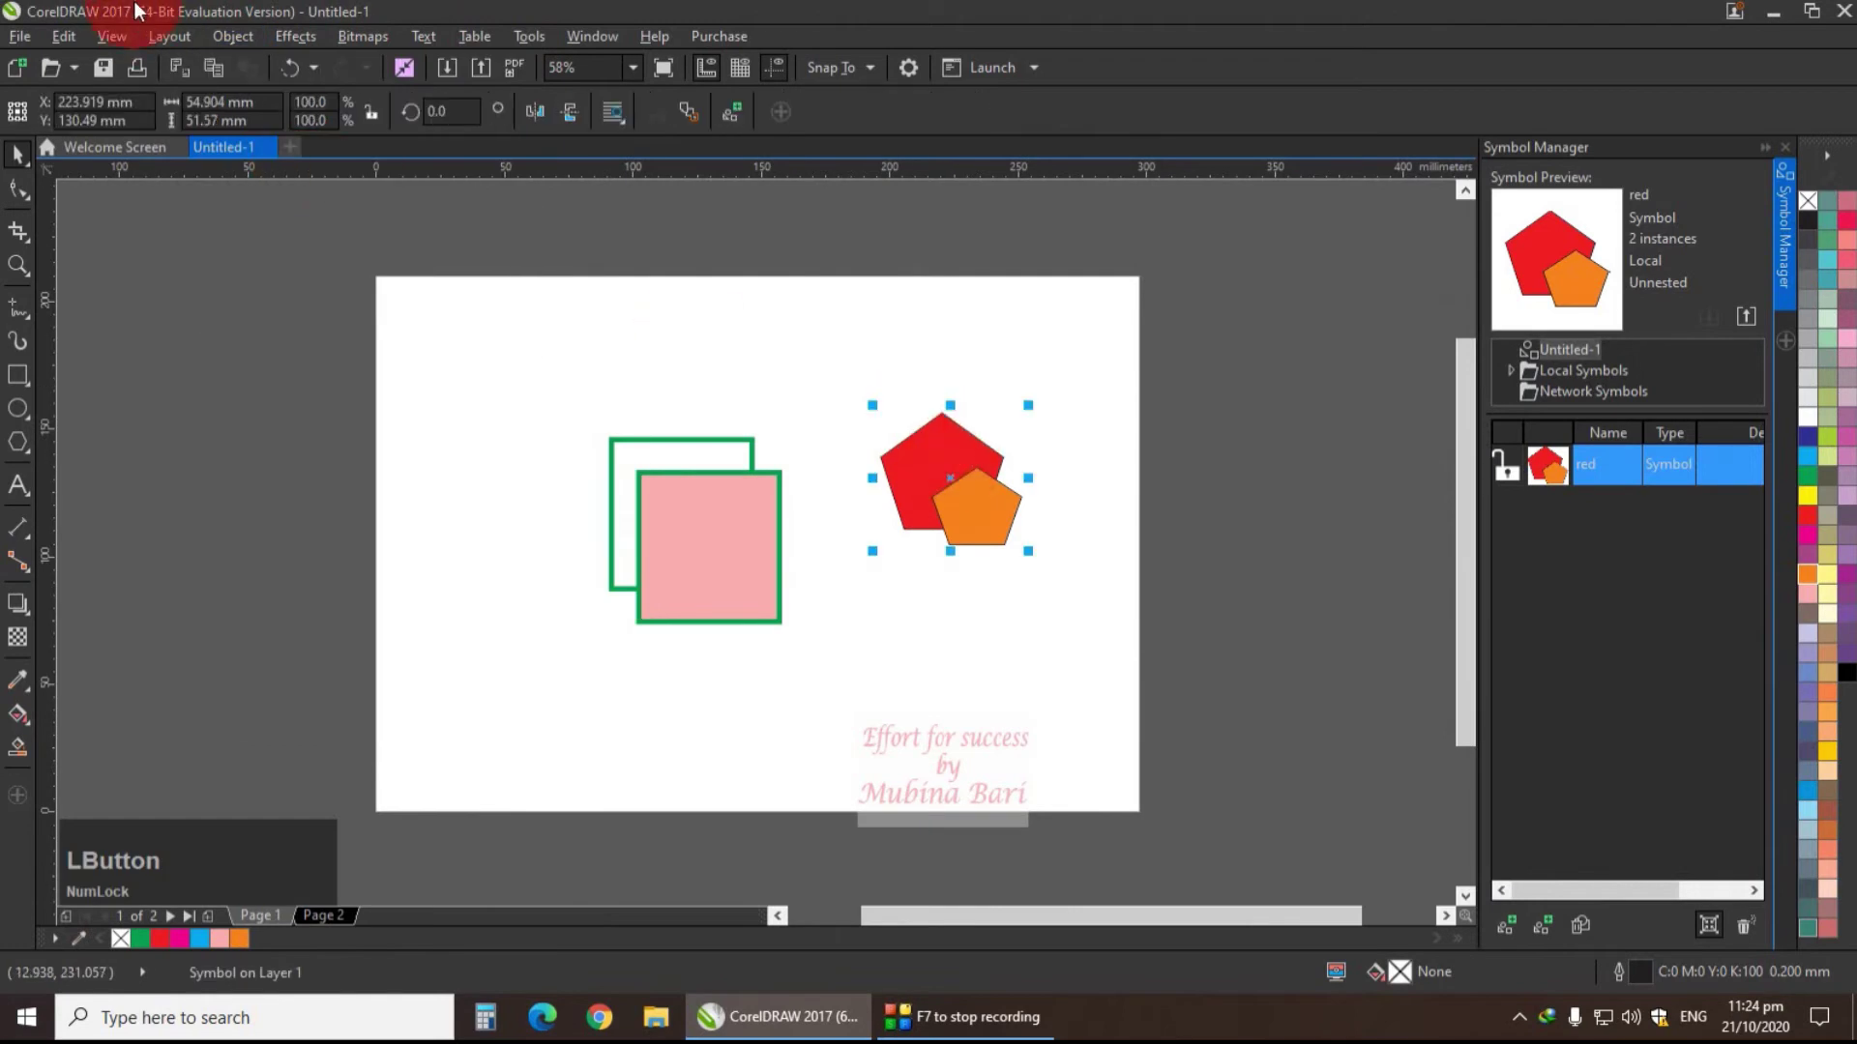
left_click(223, 38)
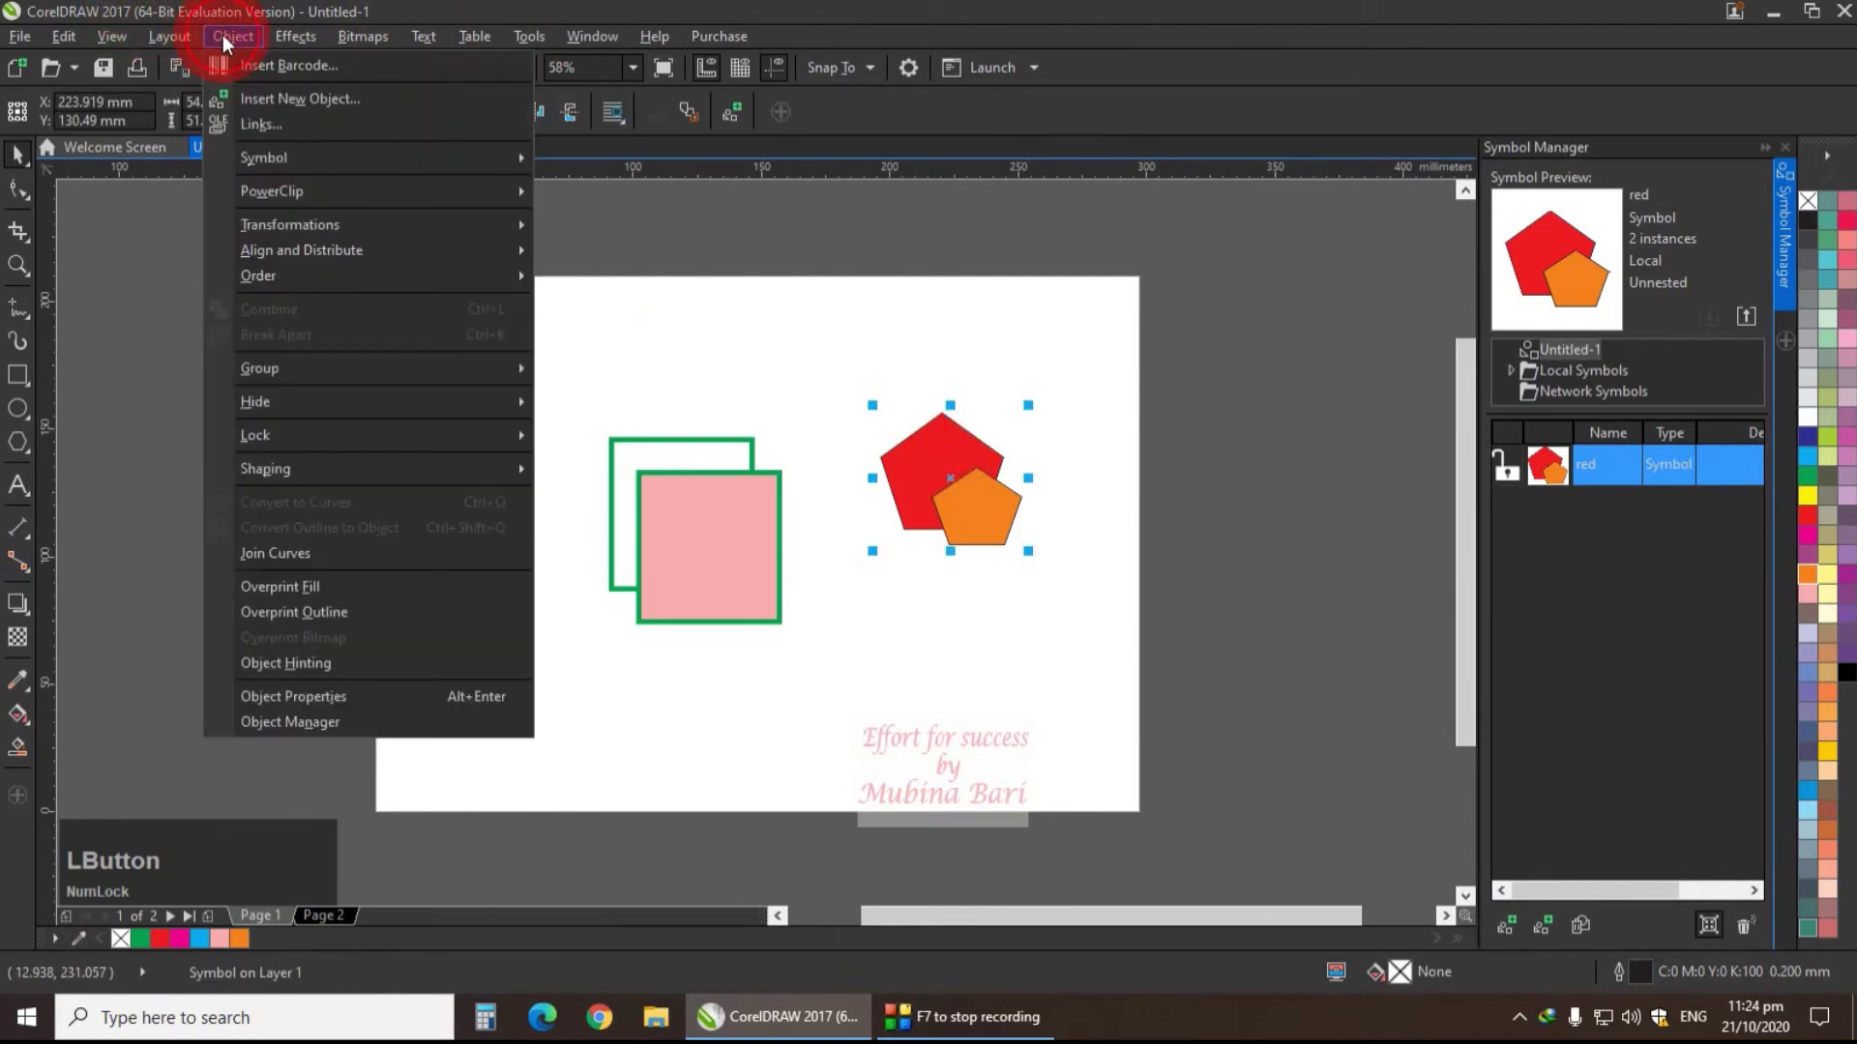
left_click(256, 157)
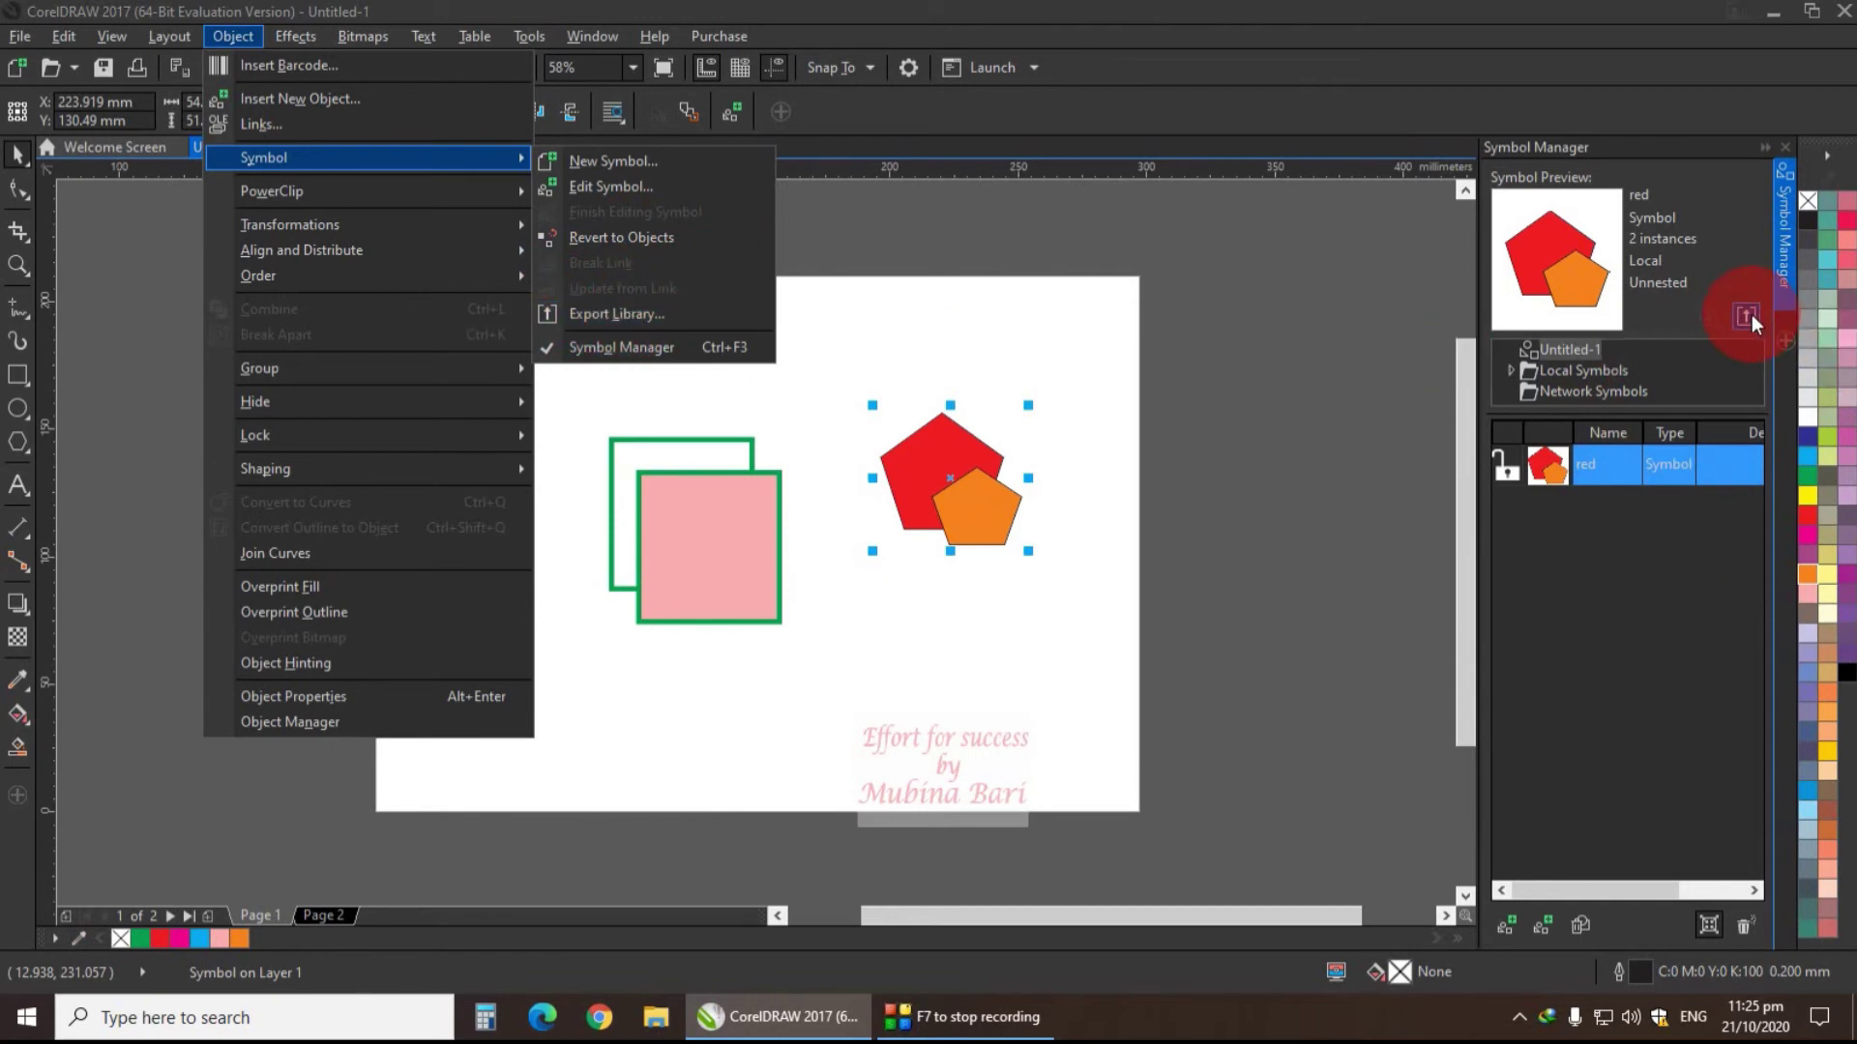
left_click(1441, 286)
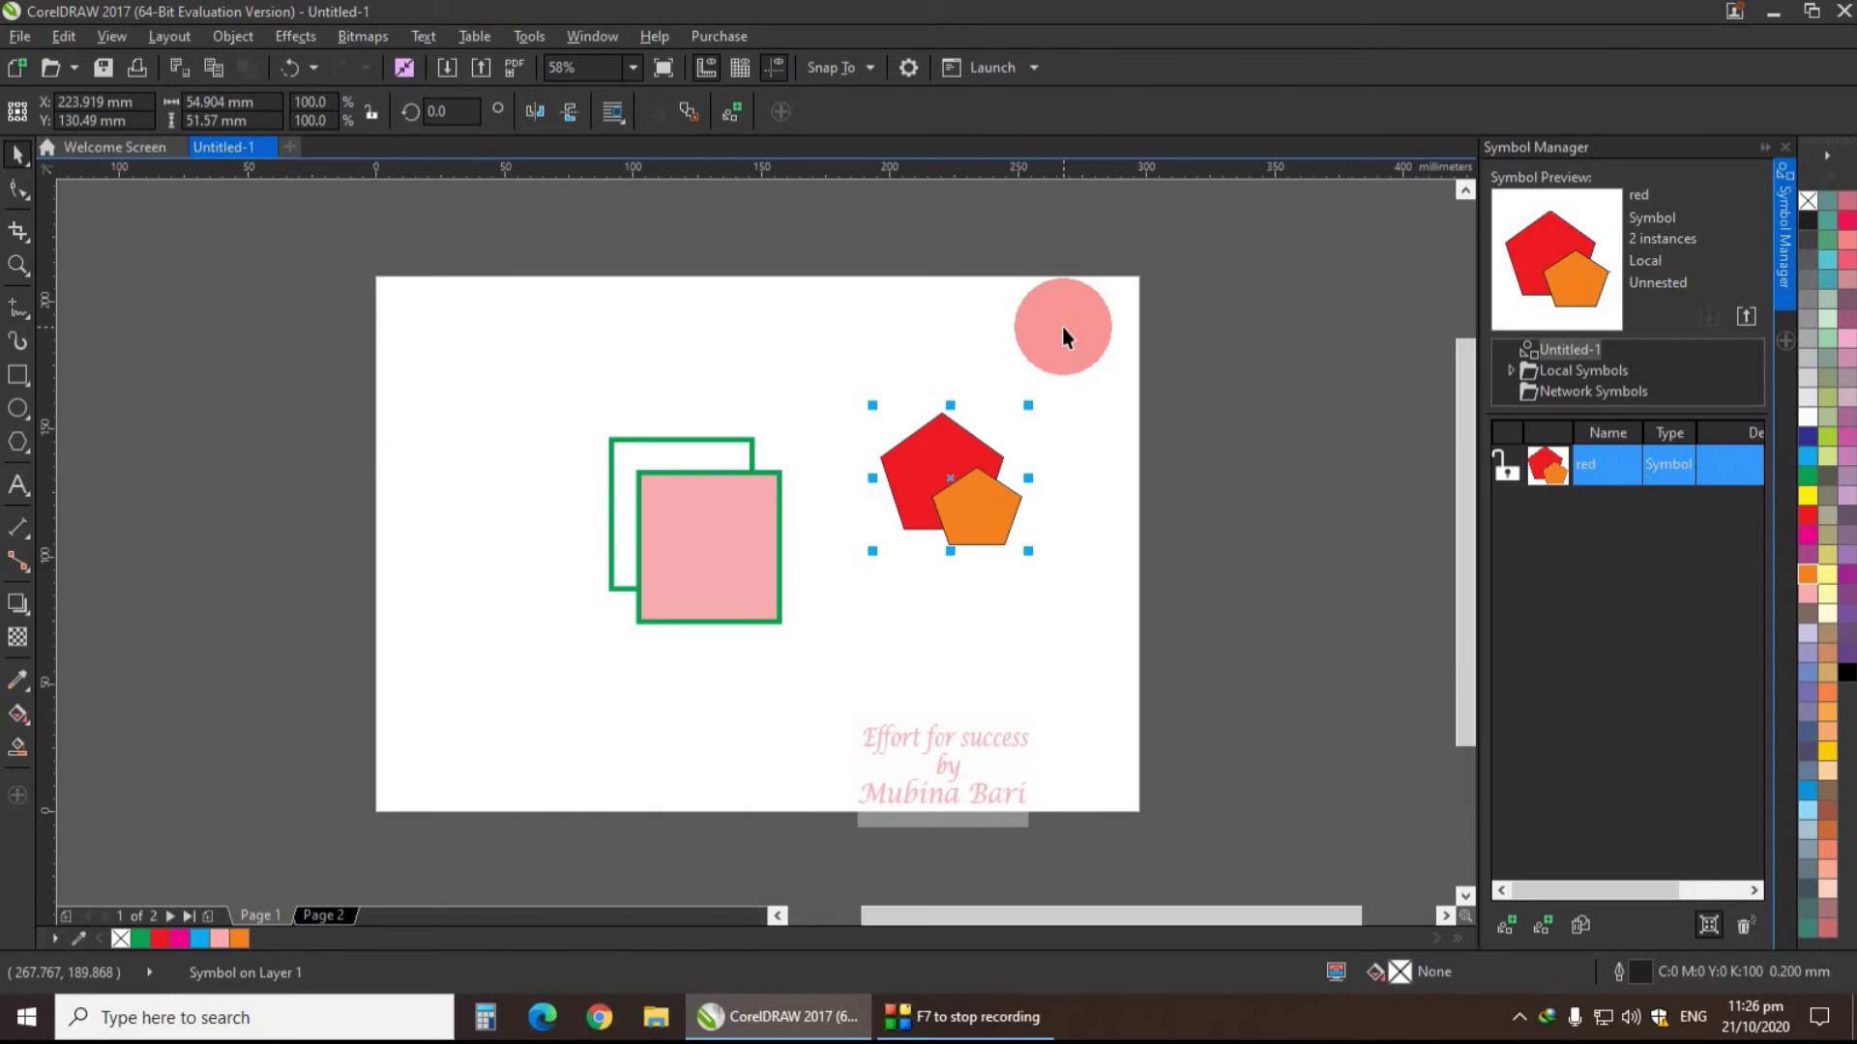
- Delete both green-outlined rectangles from page 1 and select the red symbol instance
left_click_drag(716, 583, 797, 645)
key("Delete")
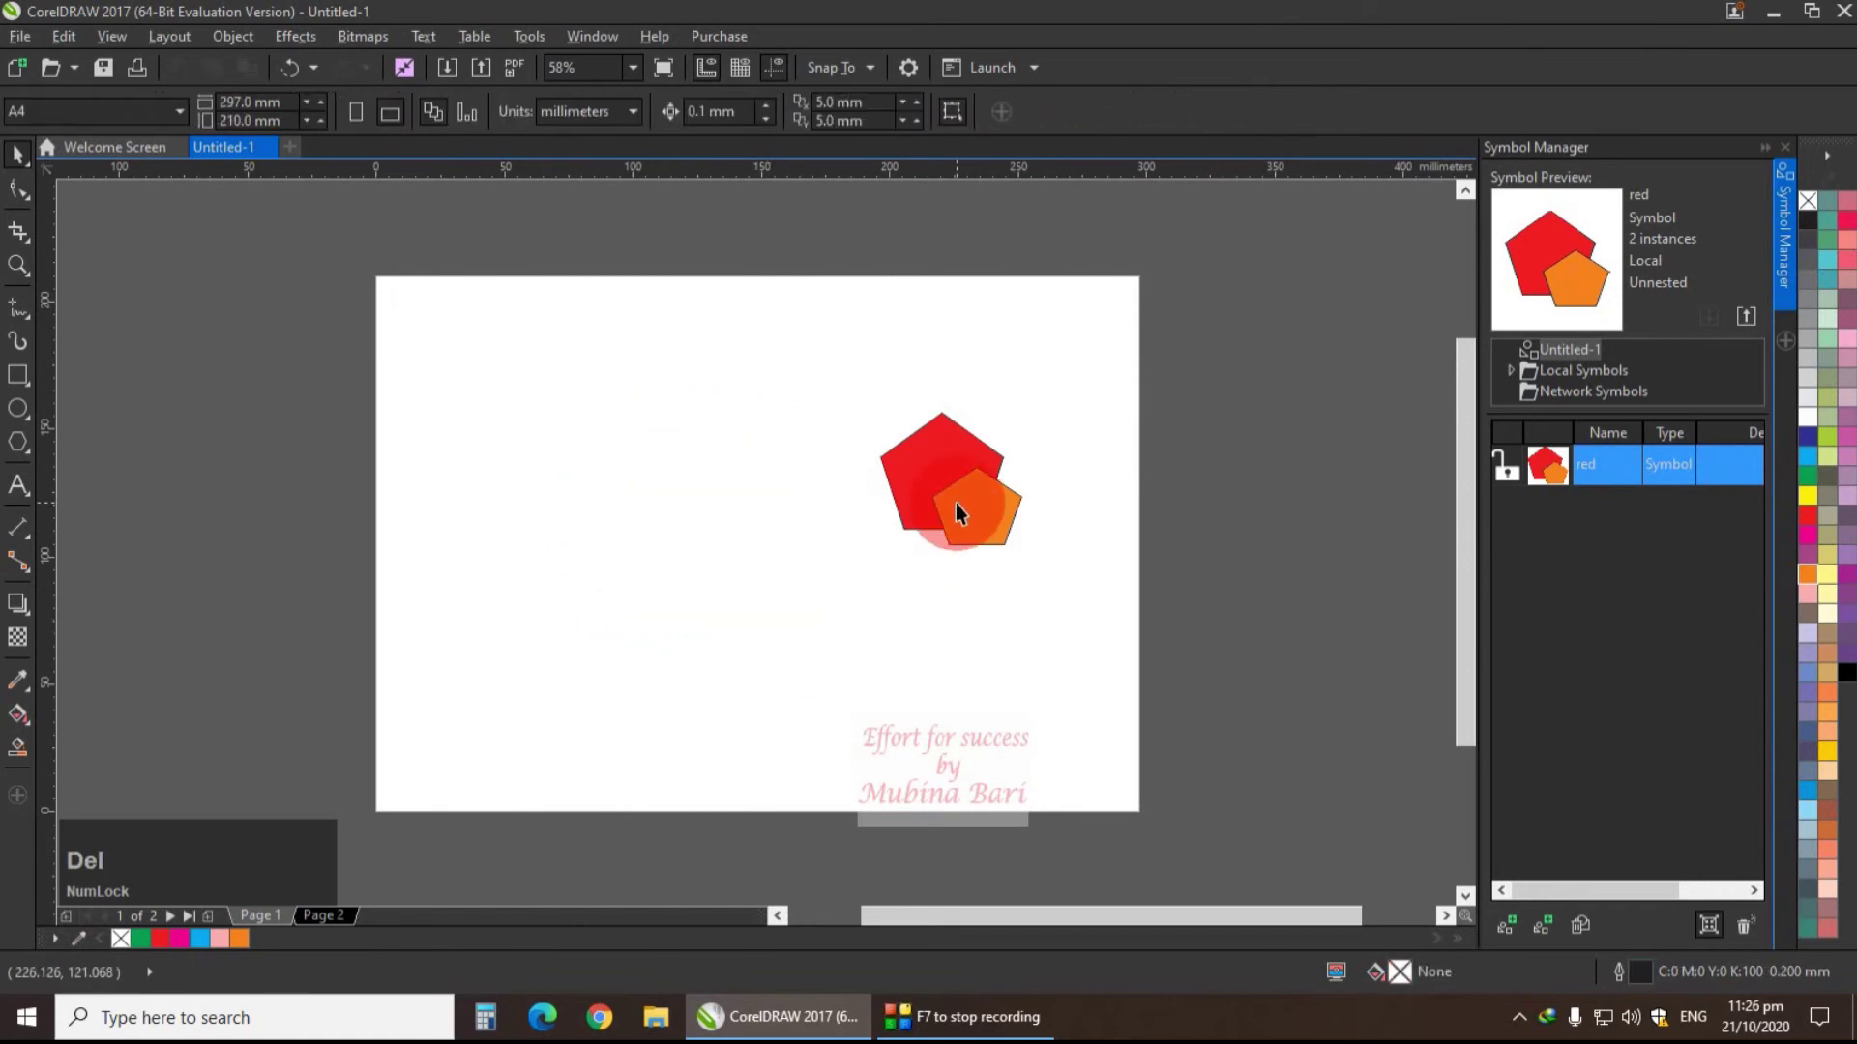
left_click(955, 508)
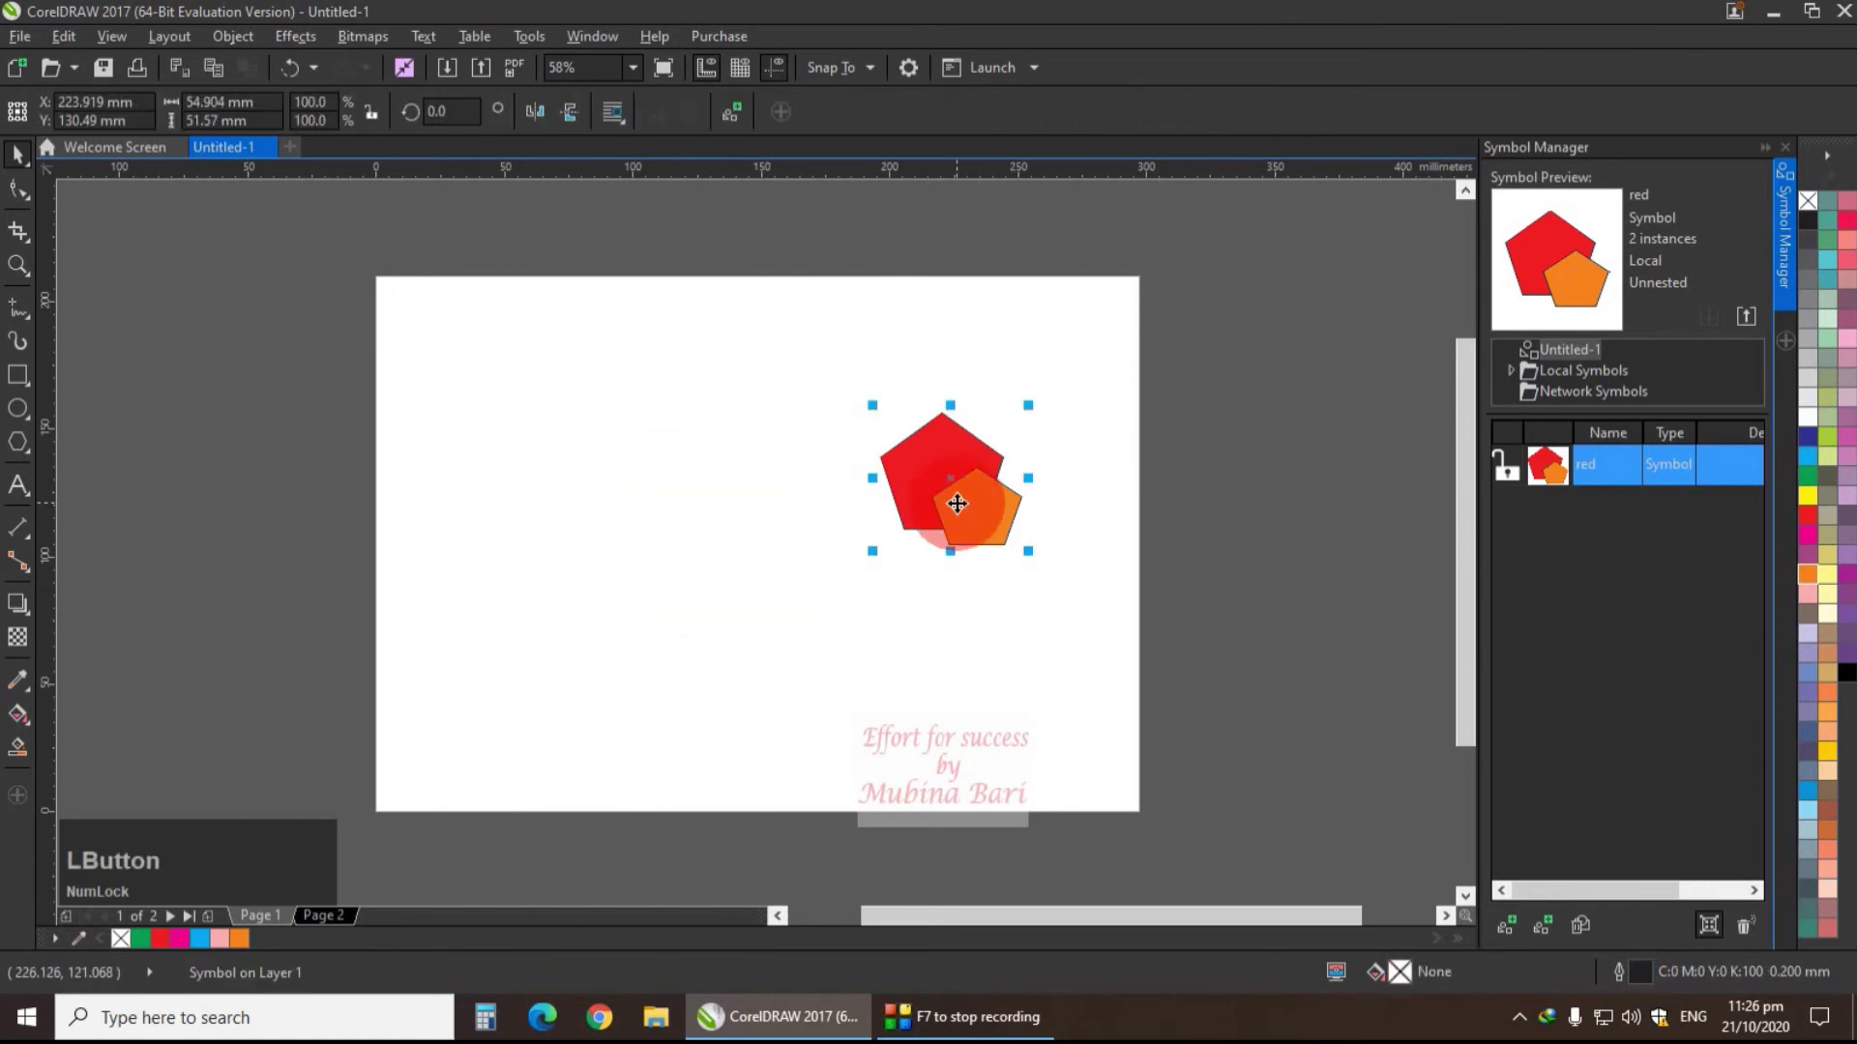
- Start saving the drawing under a new name and set the file name to "red"
left_click(20, 37)
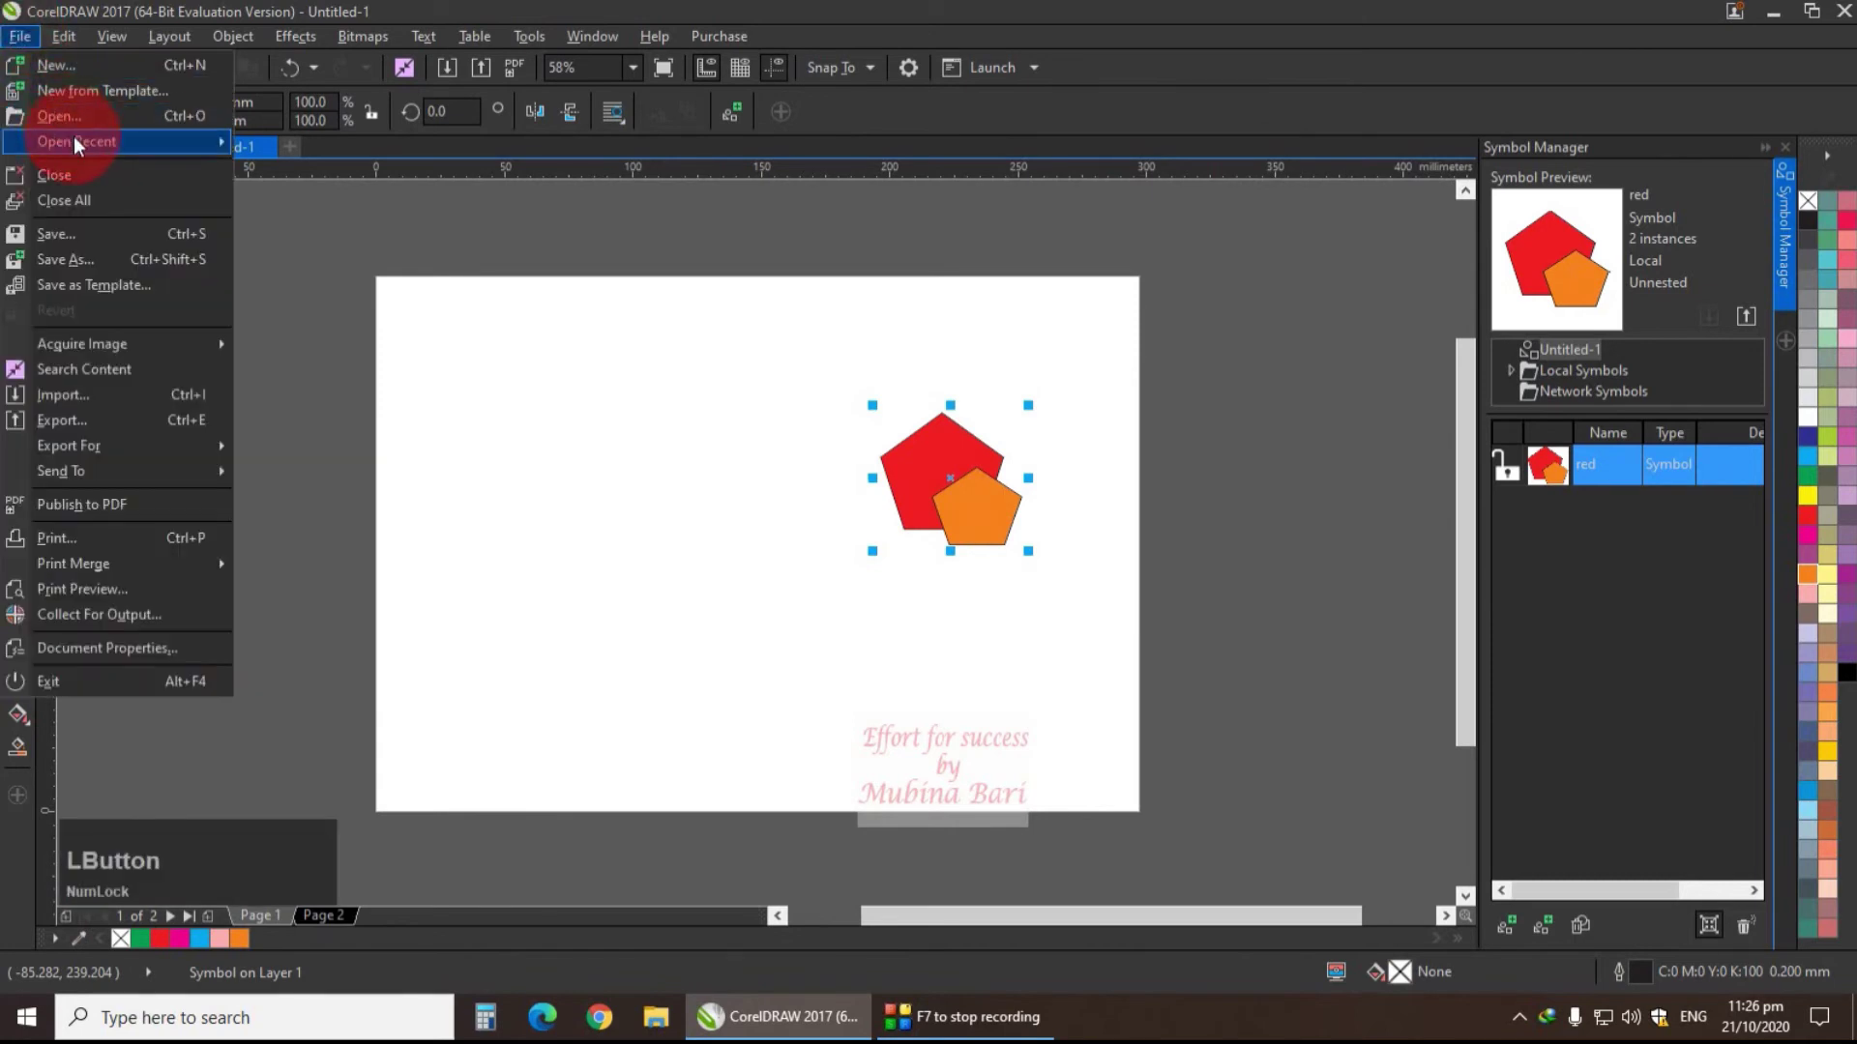
left_click(64, 259)
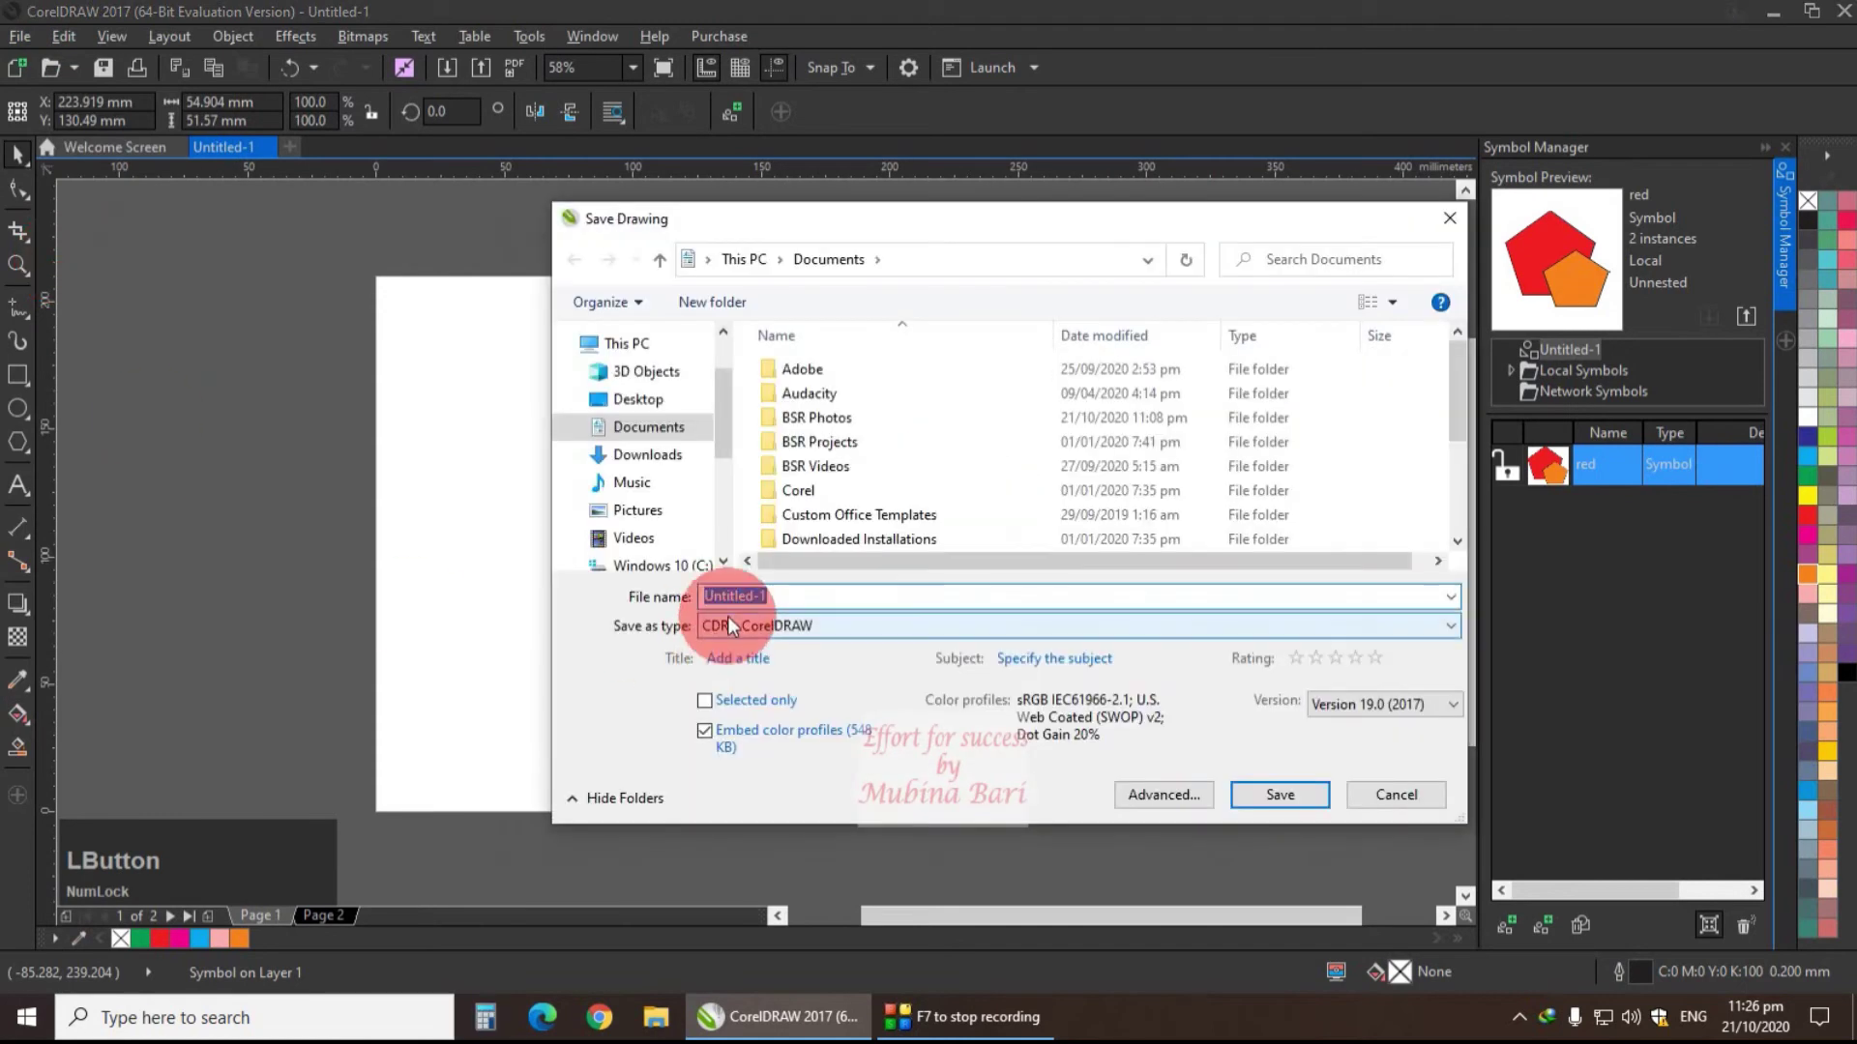
left_click(789, 595)
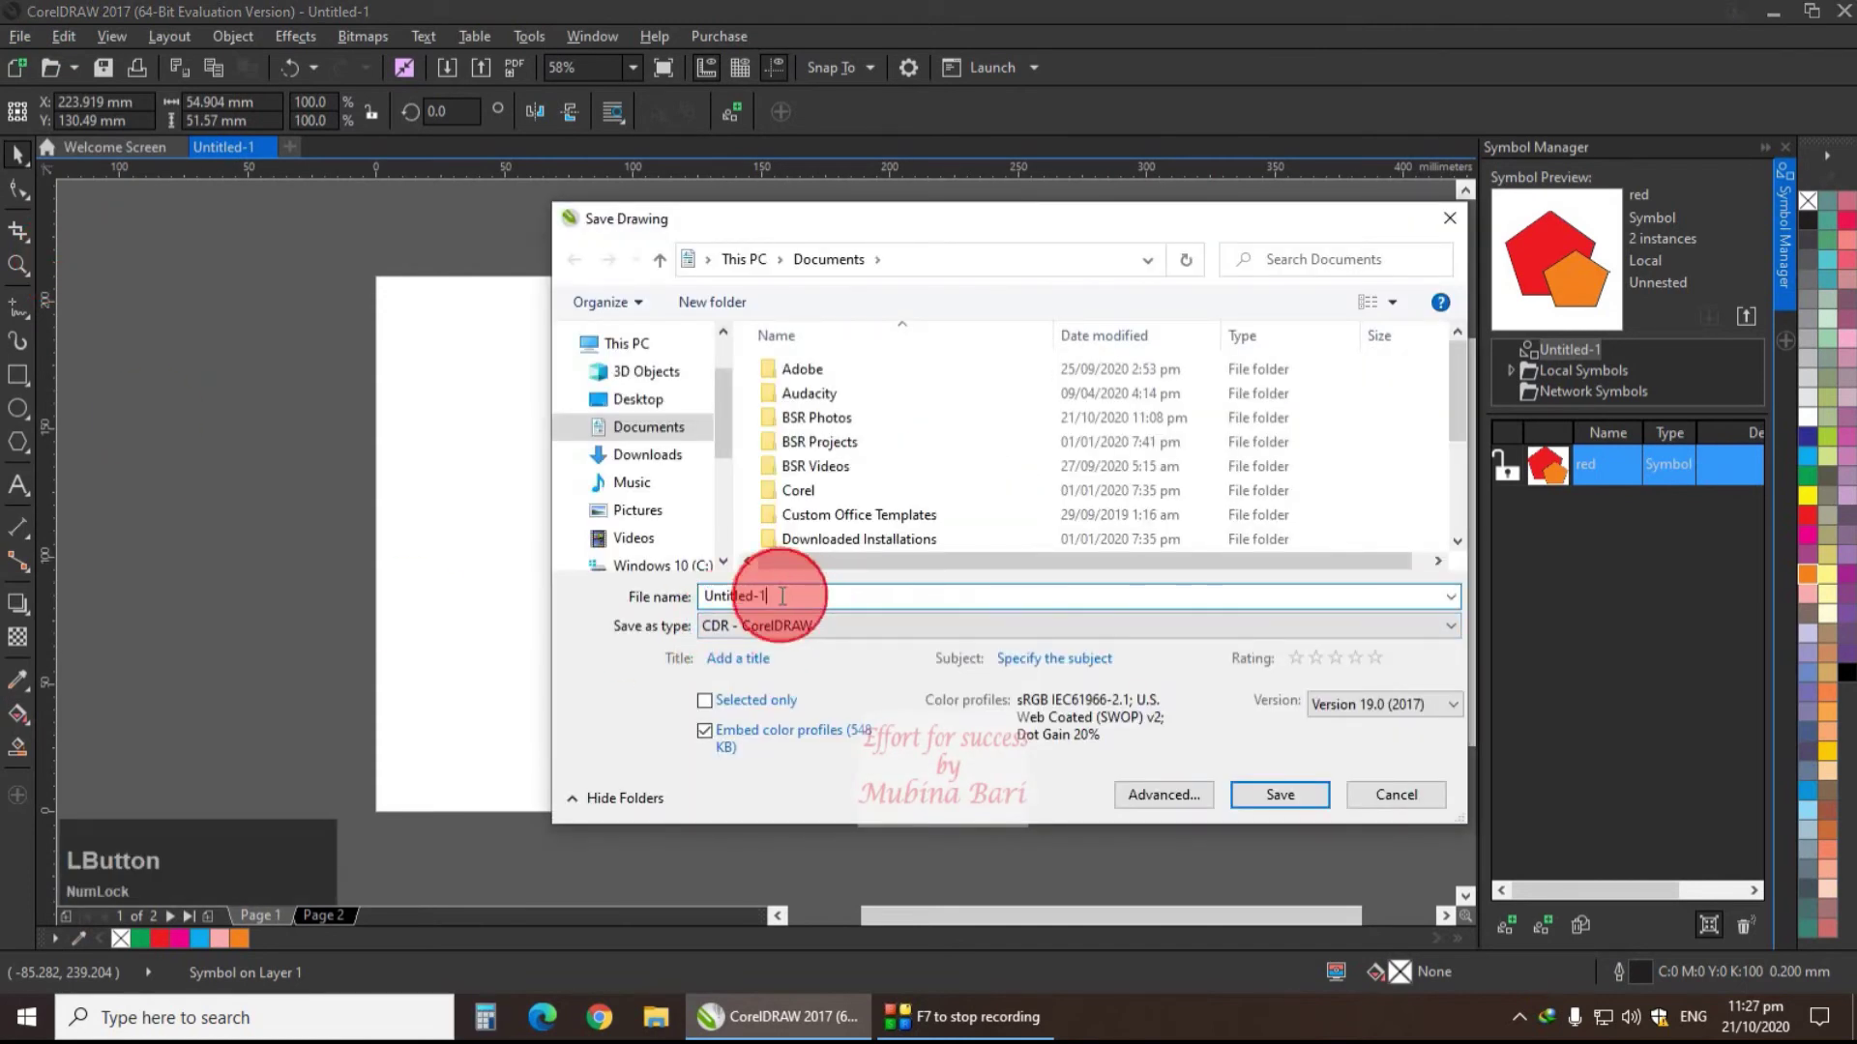
key("BackSpace")
key("BackSpace")
key("BackSpace")
key("BackSpace")
key("BackSpace")
key("BackSpace")
key("BackSpace")
key("BackSpace")
key("BackSpace")
key("BackSpace")
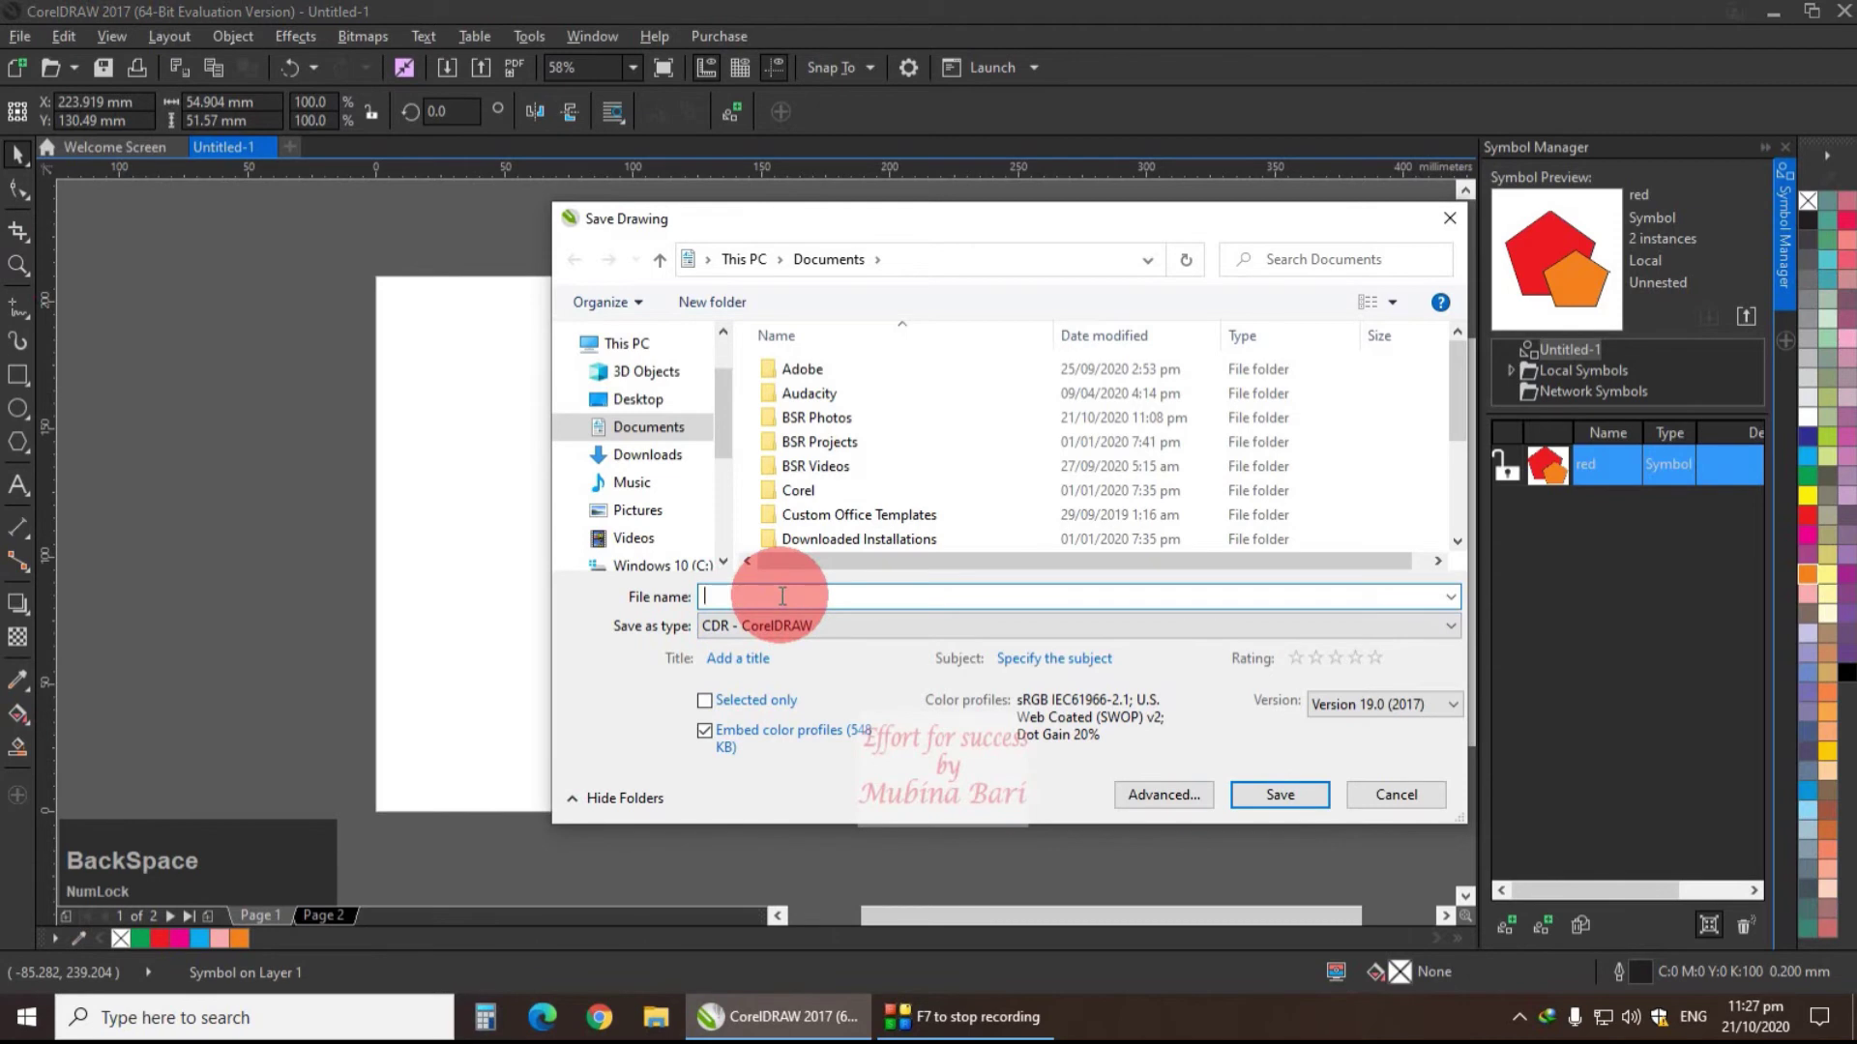
type("red")
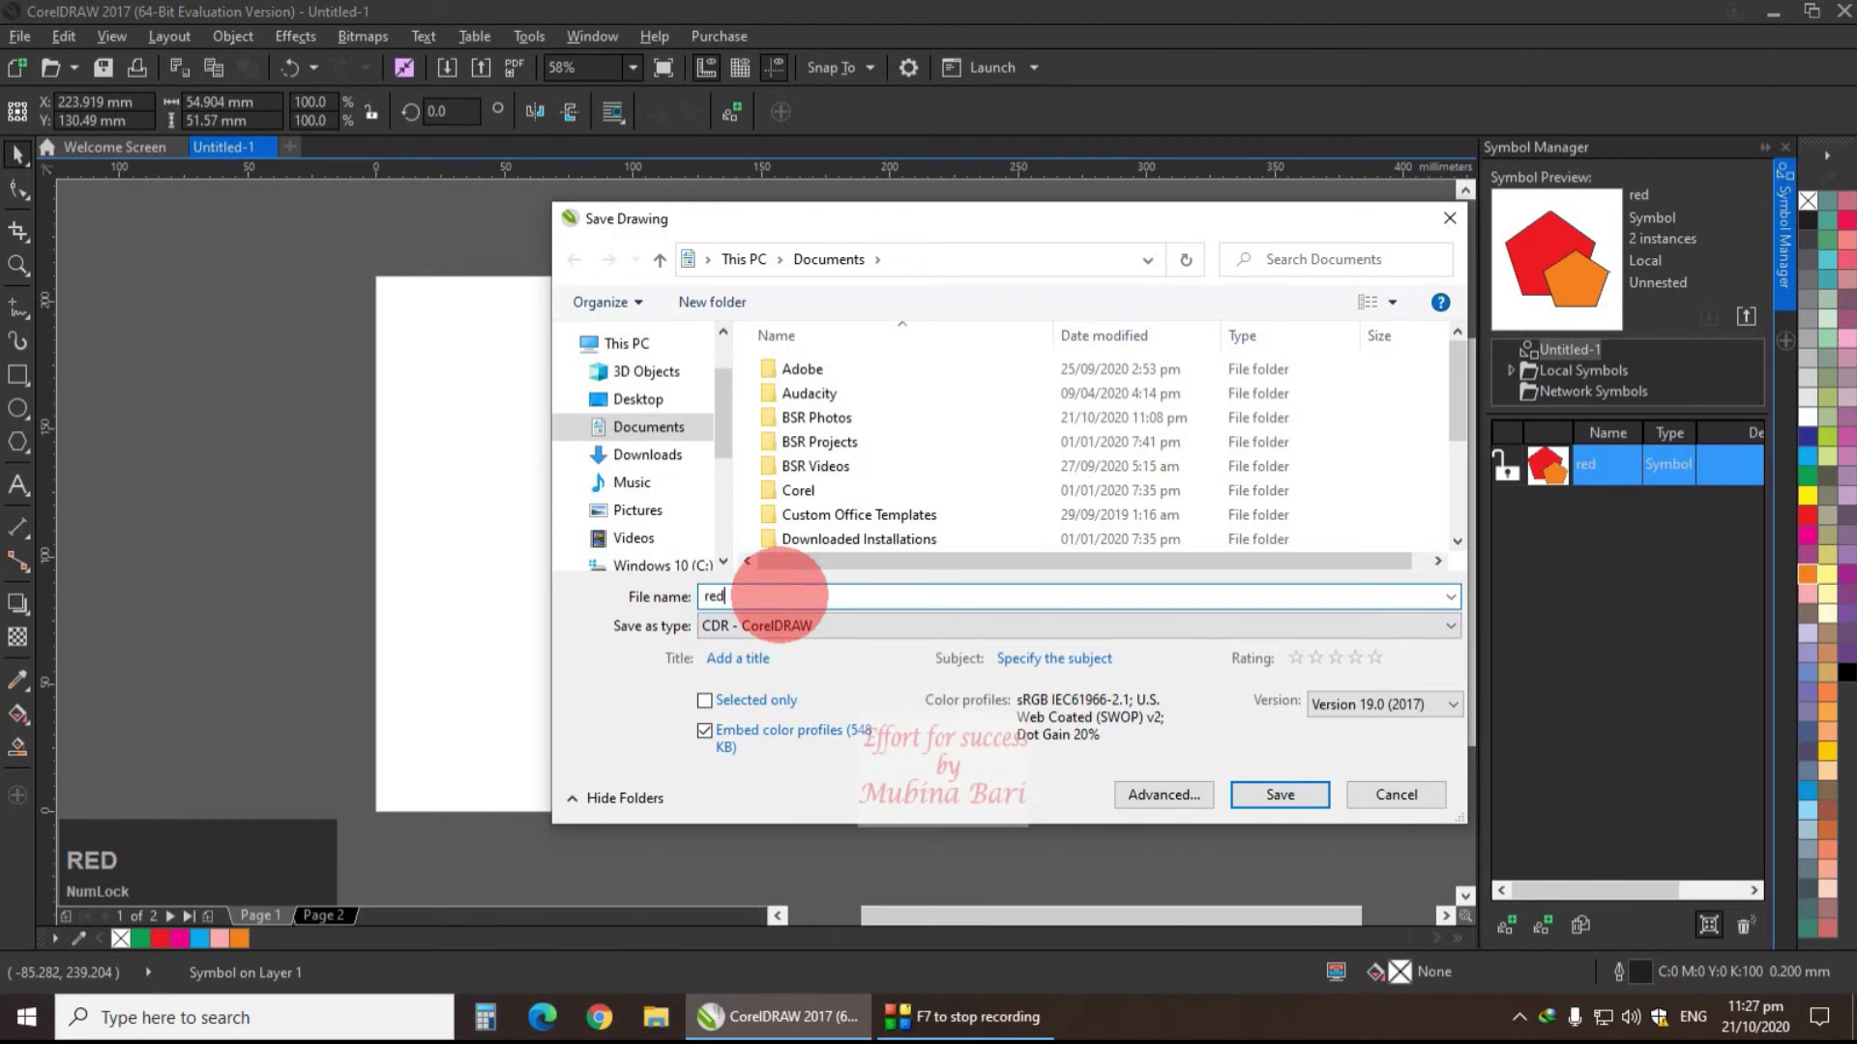
- Save the file to the Desktop in the CSL - Corel Symbol Library format
left_click(638, 414)
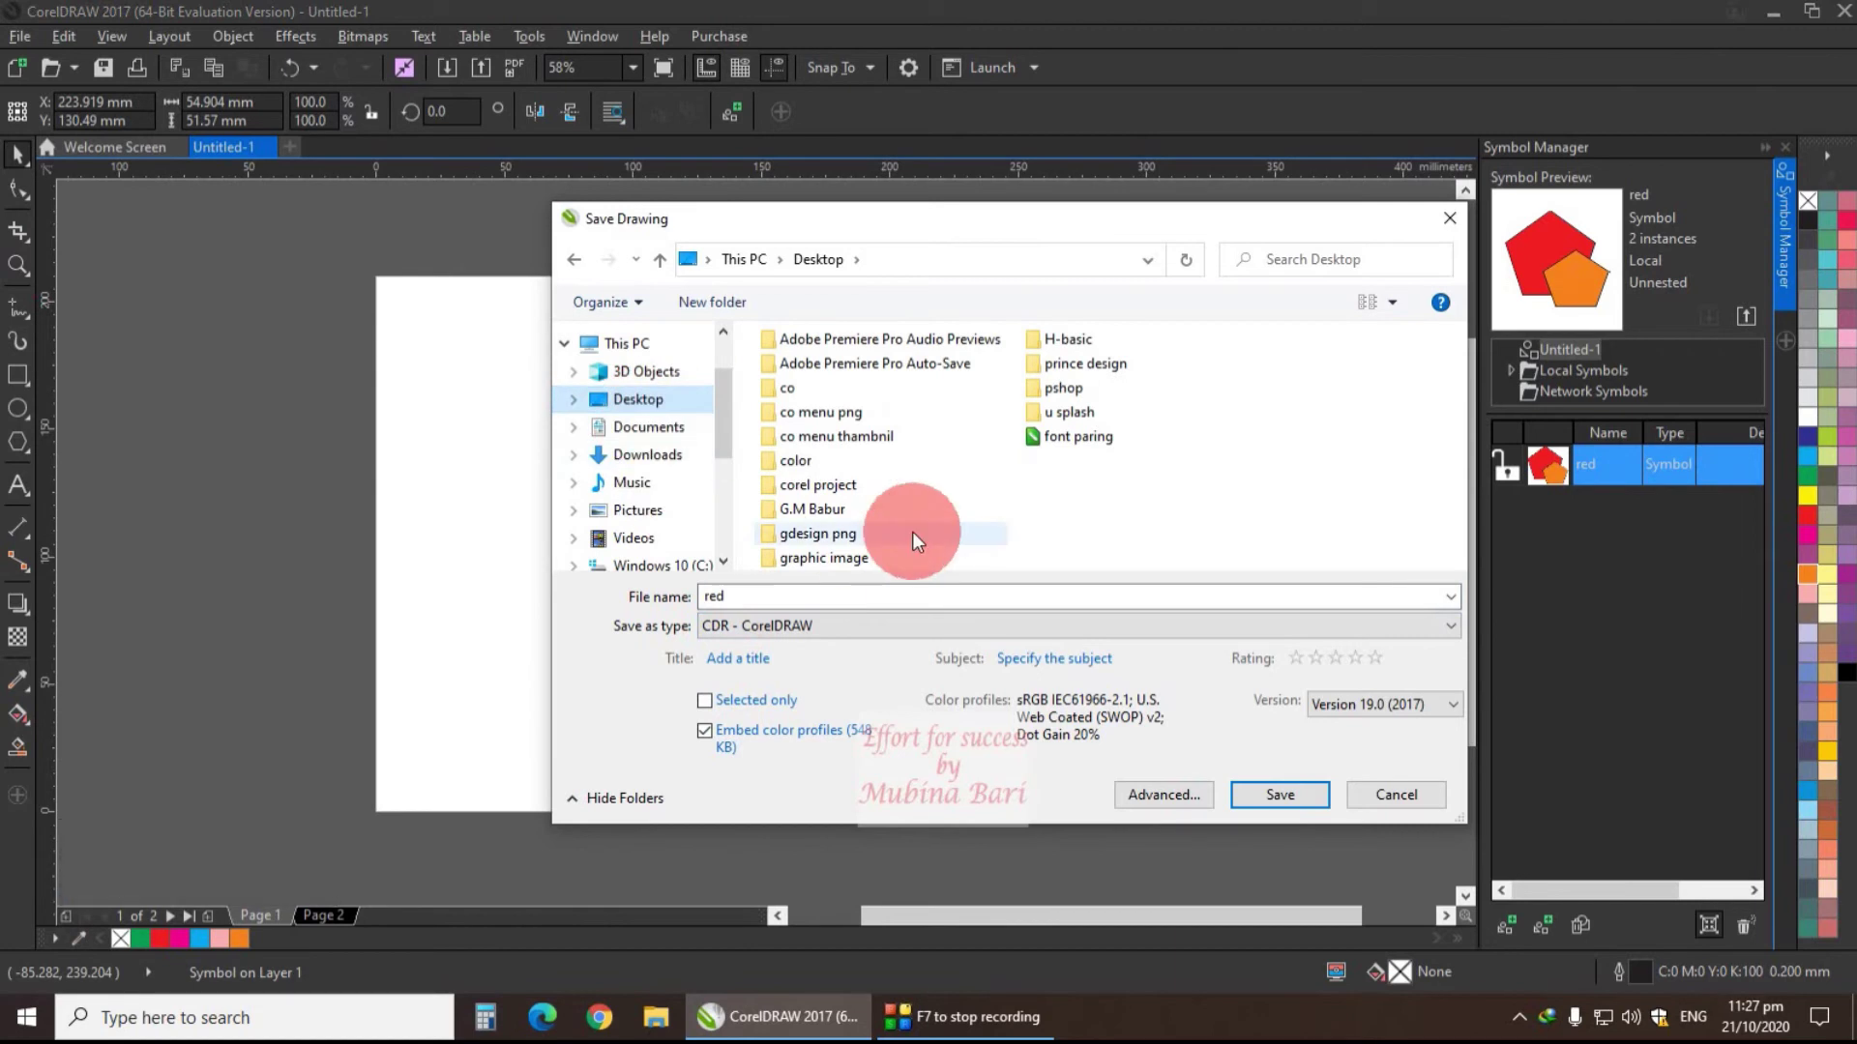
left_click(1453, 629)
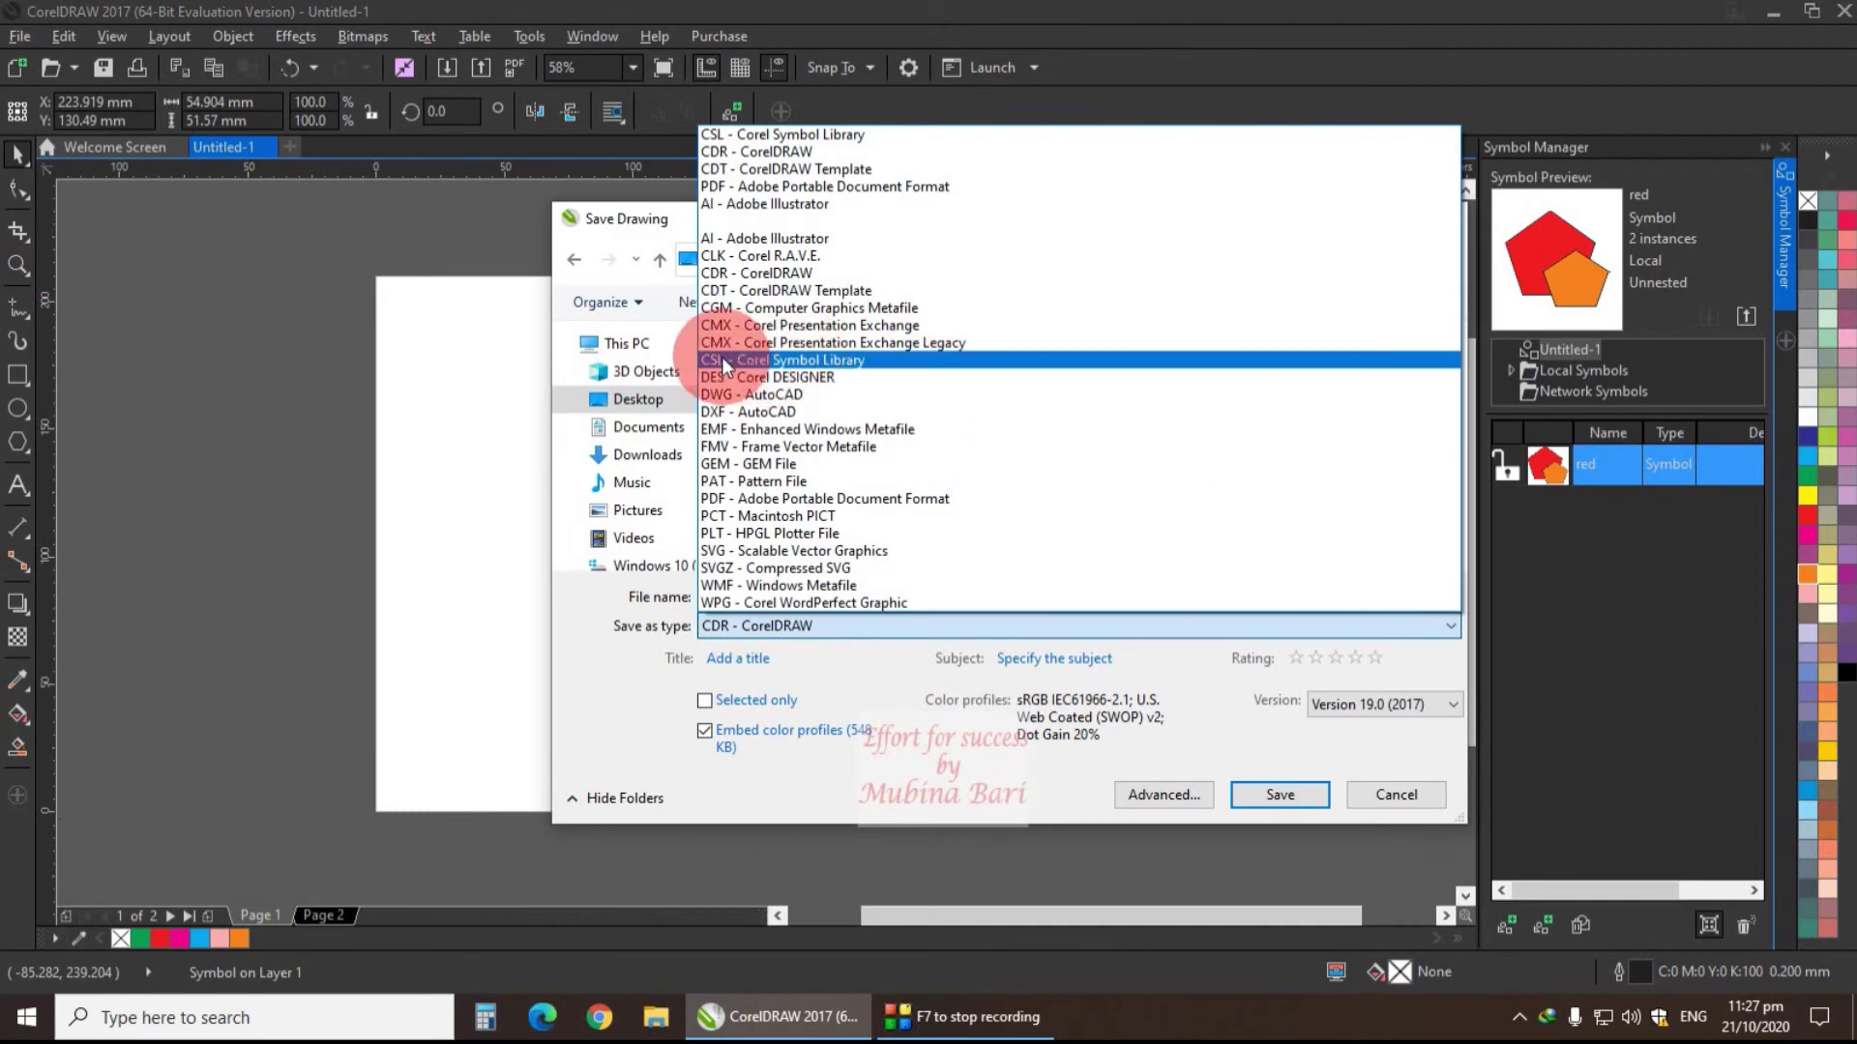
left_click(796, 359)
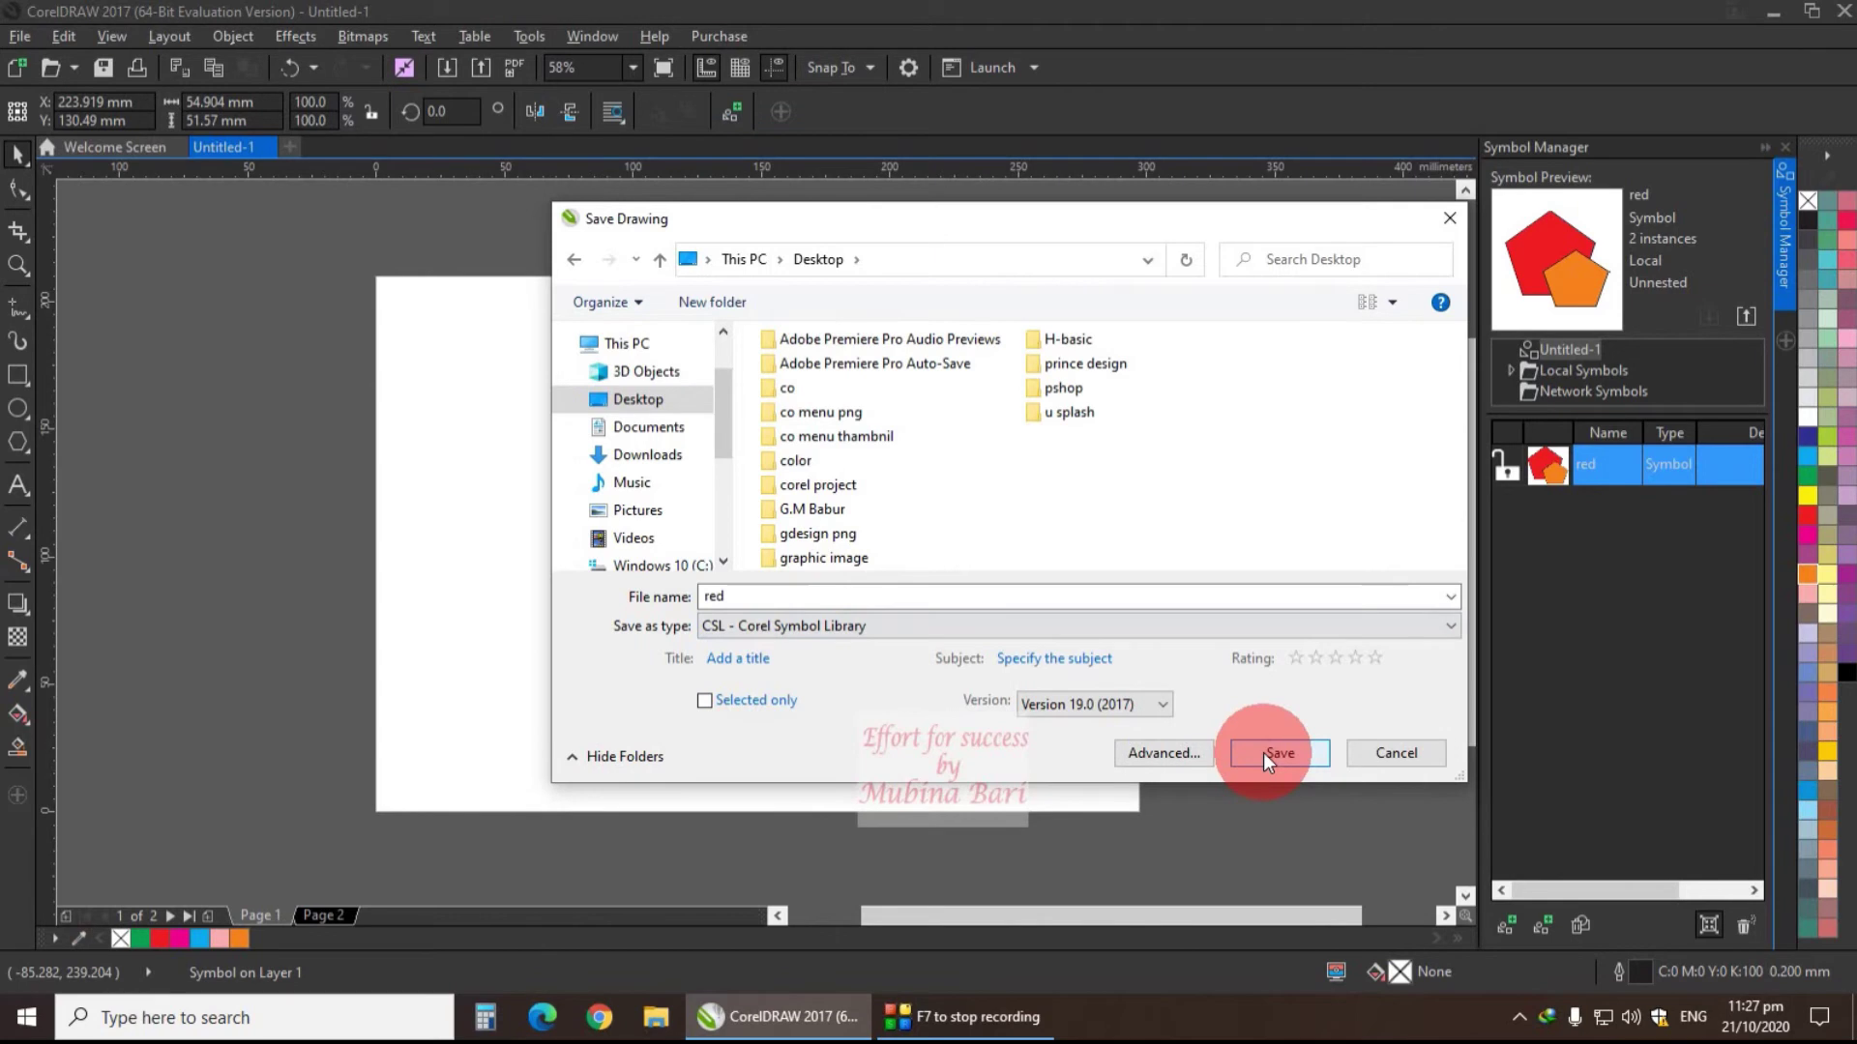
left_click(1263, 752)
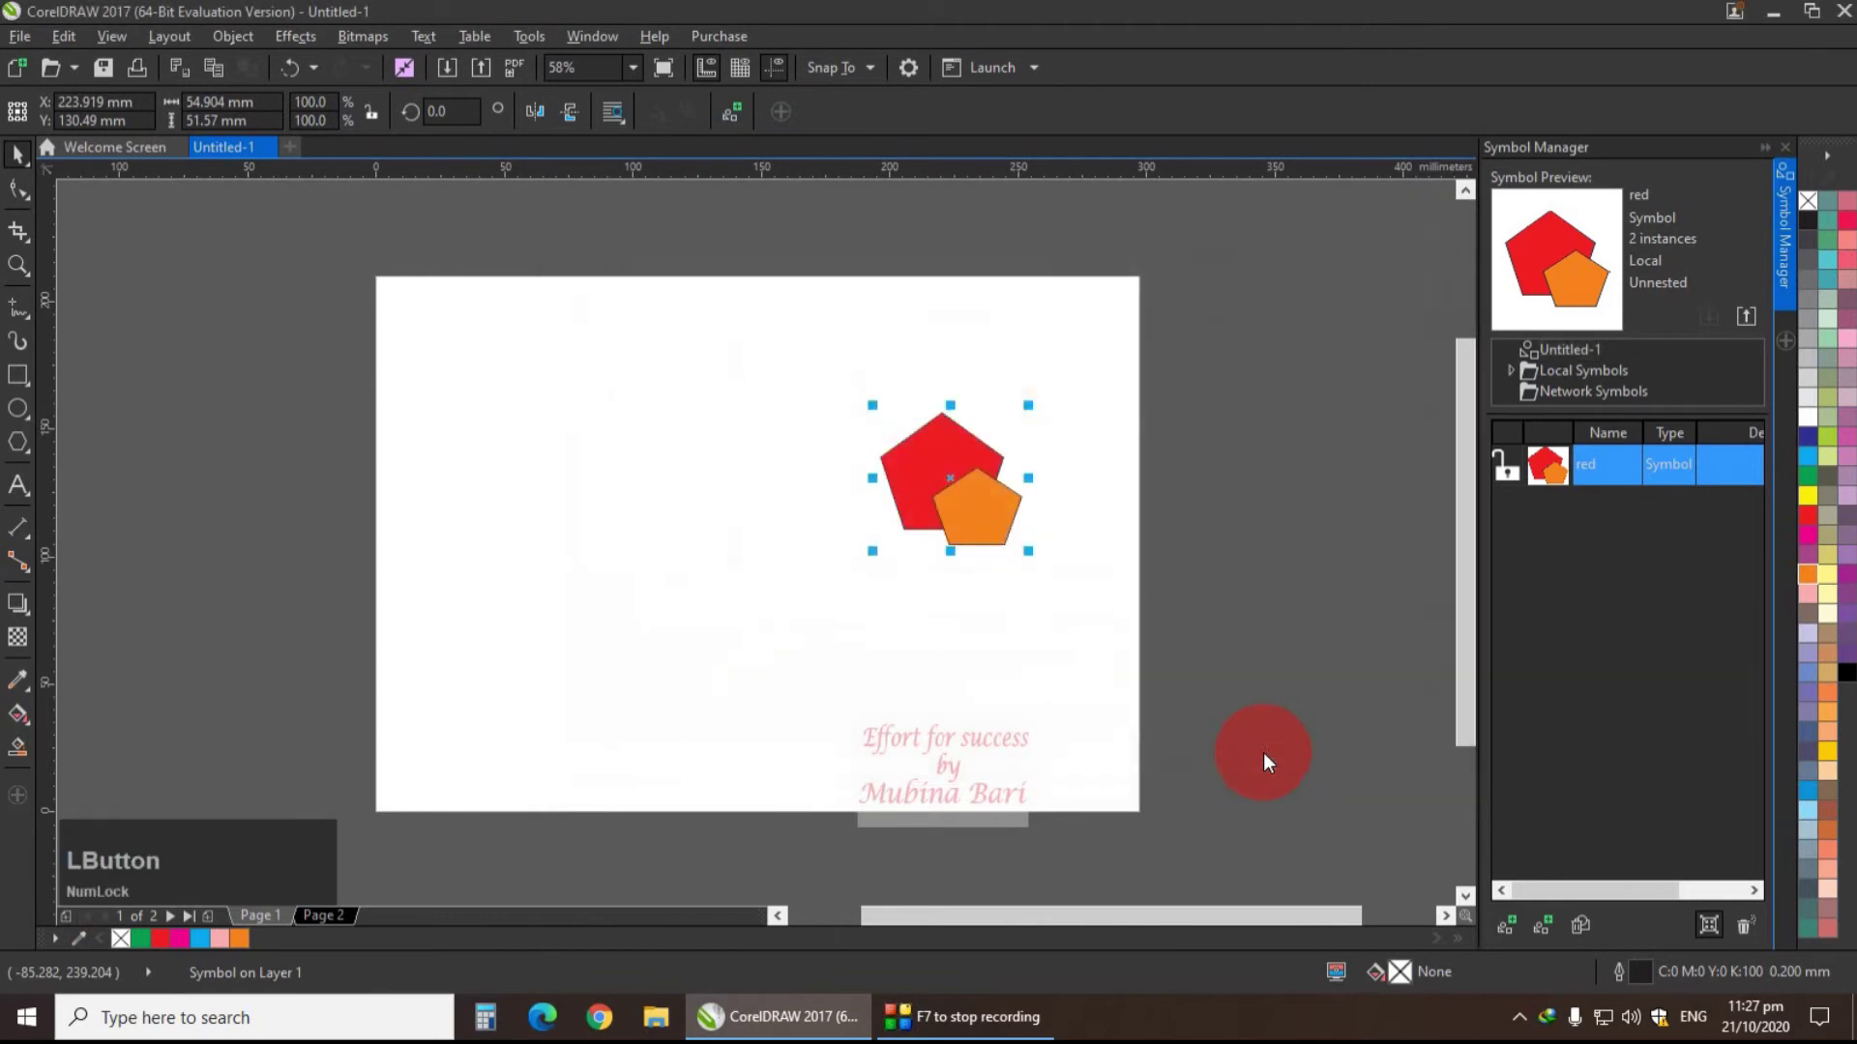
- Enlarge the library tree in the Symbol Manager and inspect the red.csl entry and the Local Symbols folder
left_click(1545, 351)
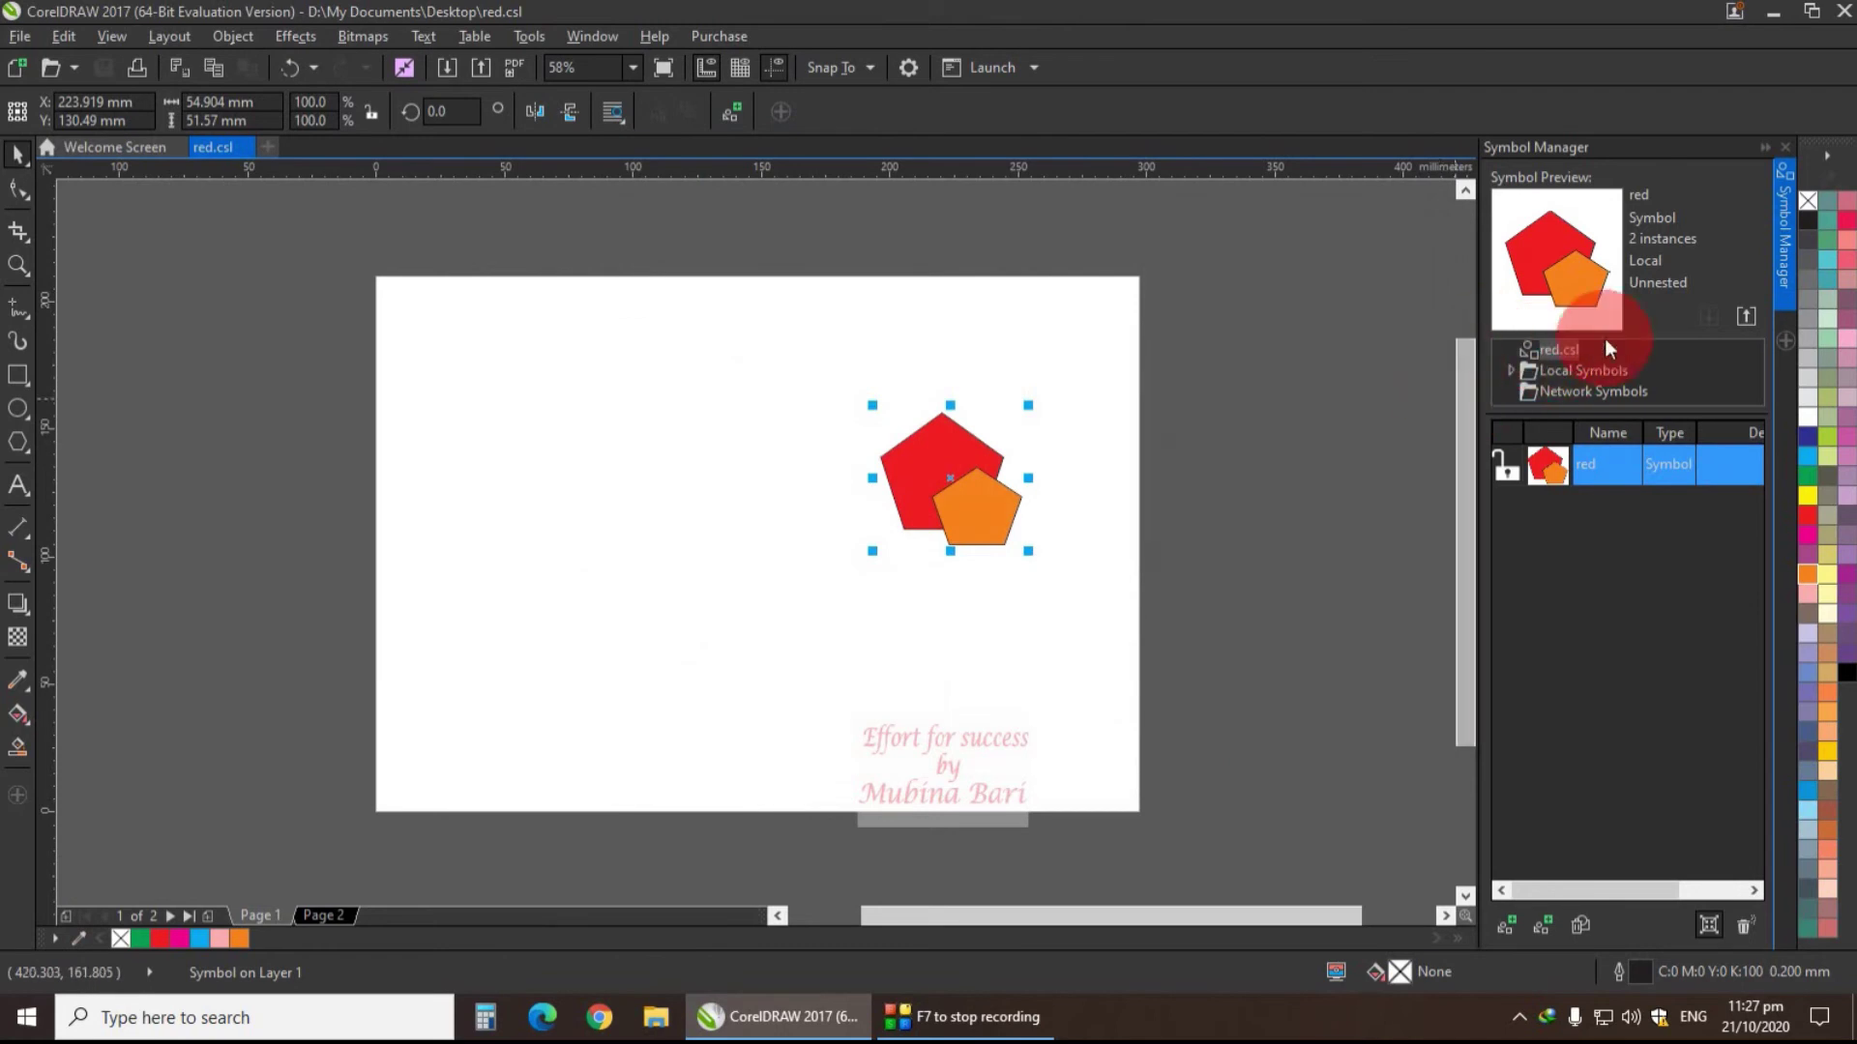
left_click(1561, 346)
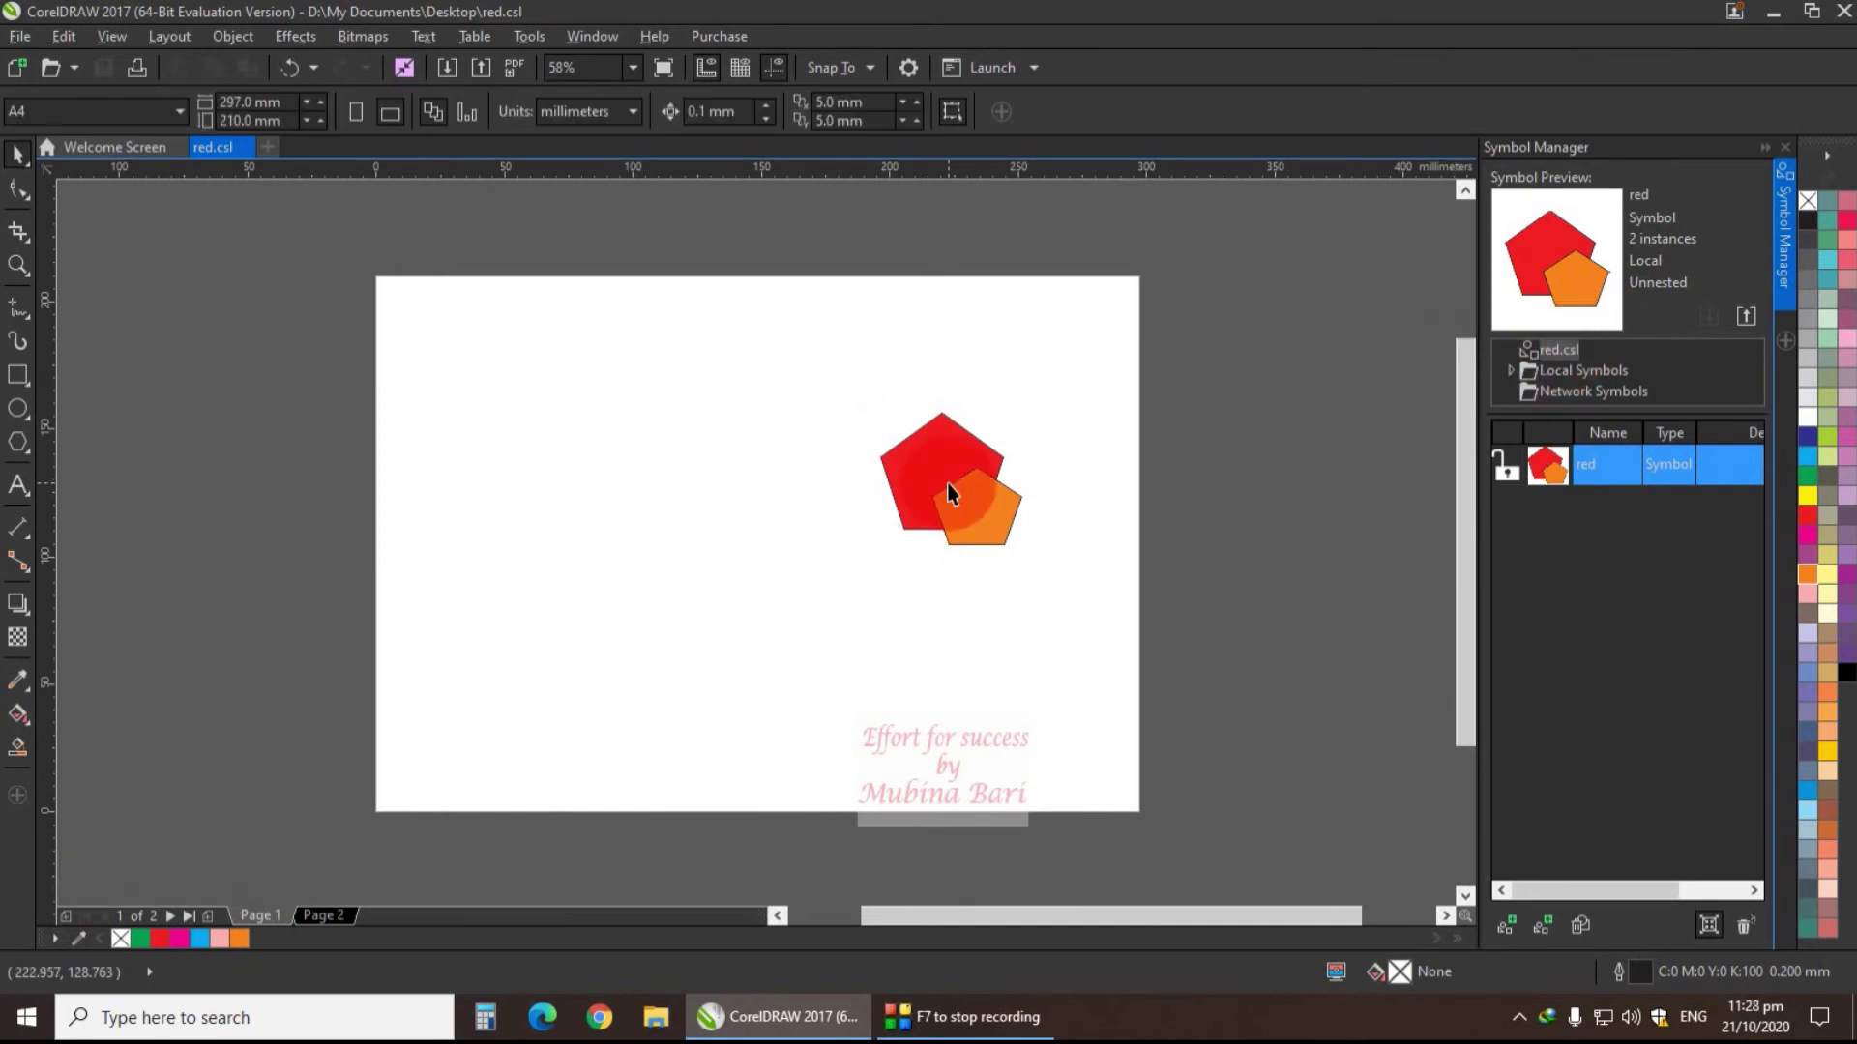
left_click(1663, 538)
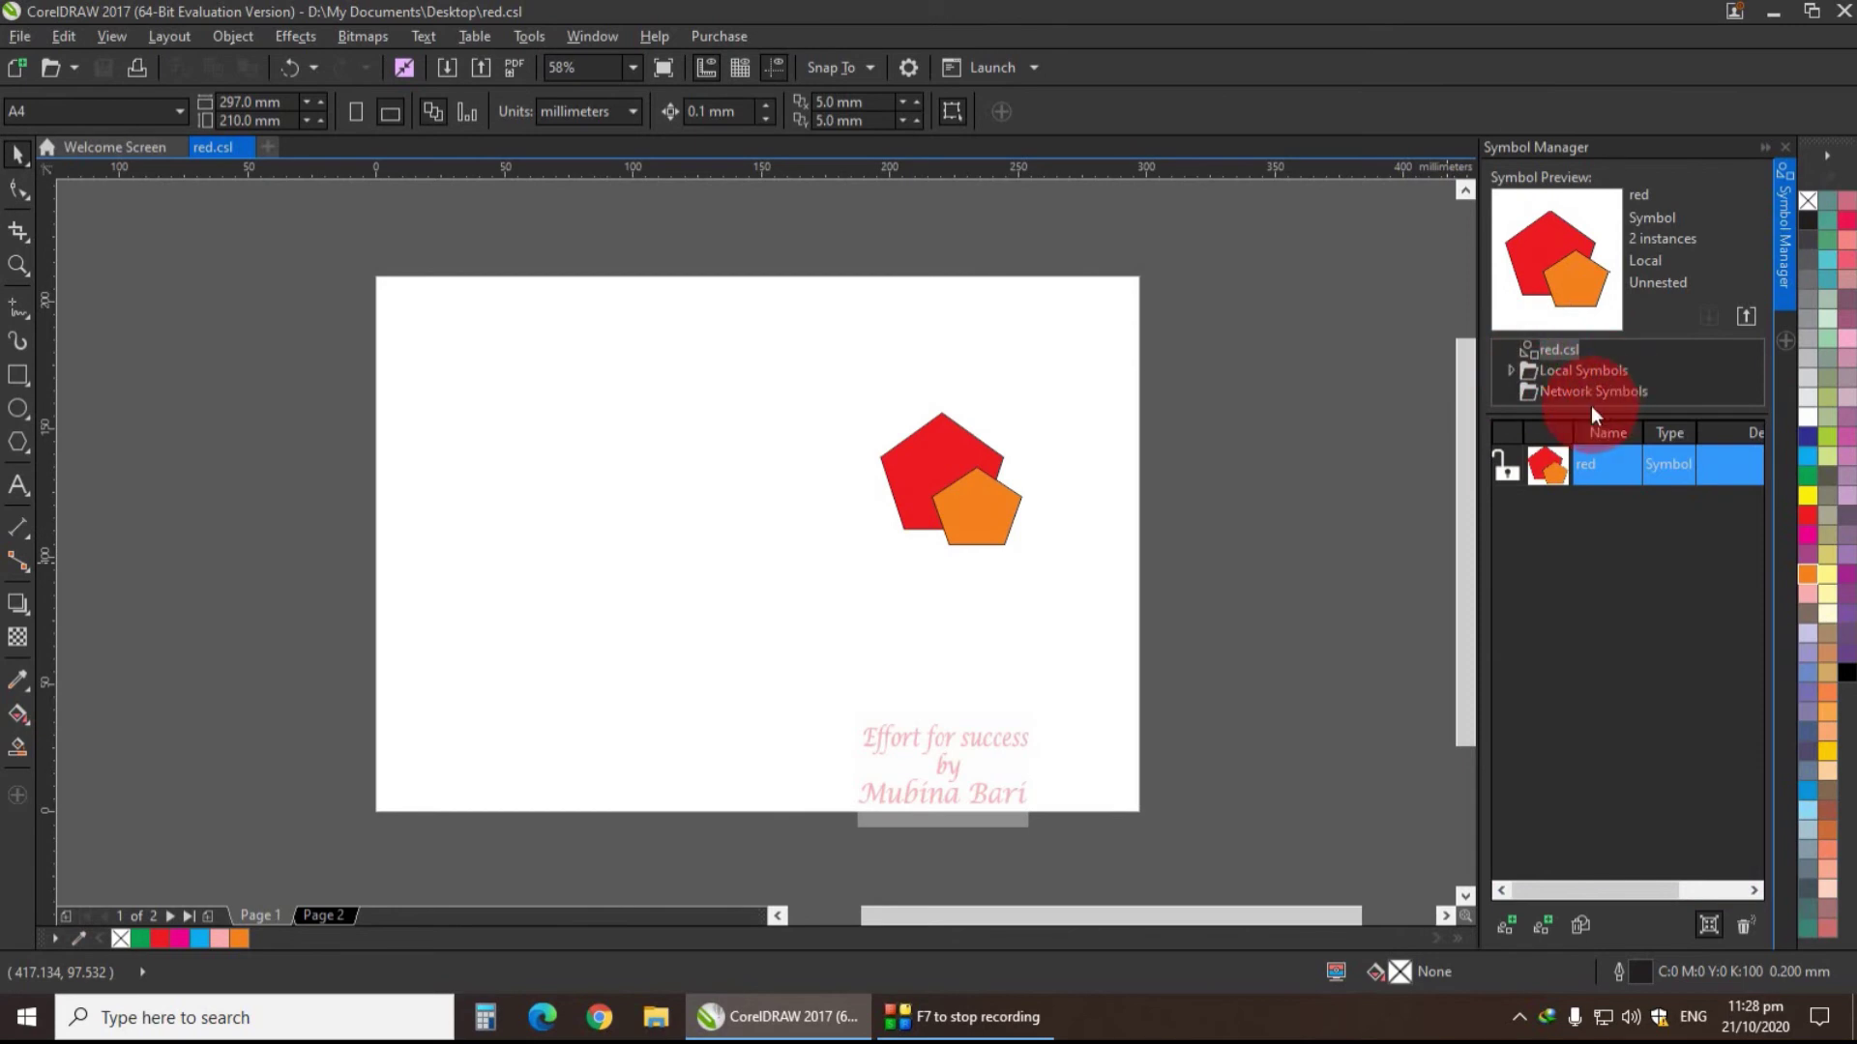
left_click_drag(1579, 413, 1582, 521)
left_click(1508, 370)
left_click(1507, 370)
left_click(1541, 357)
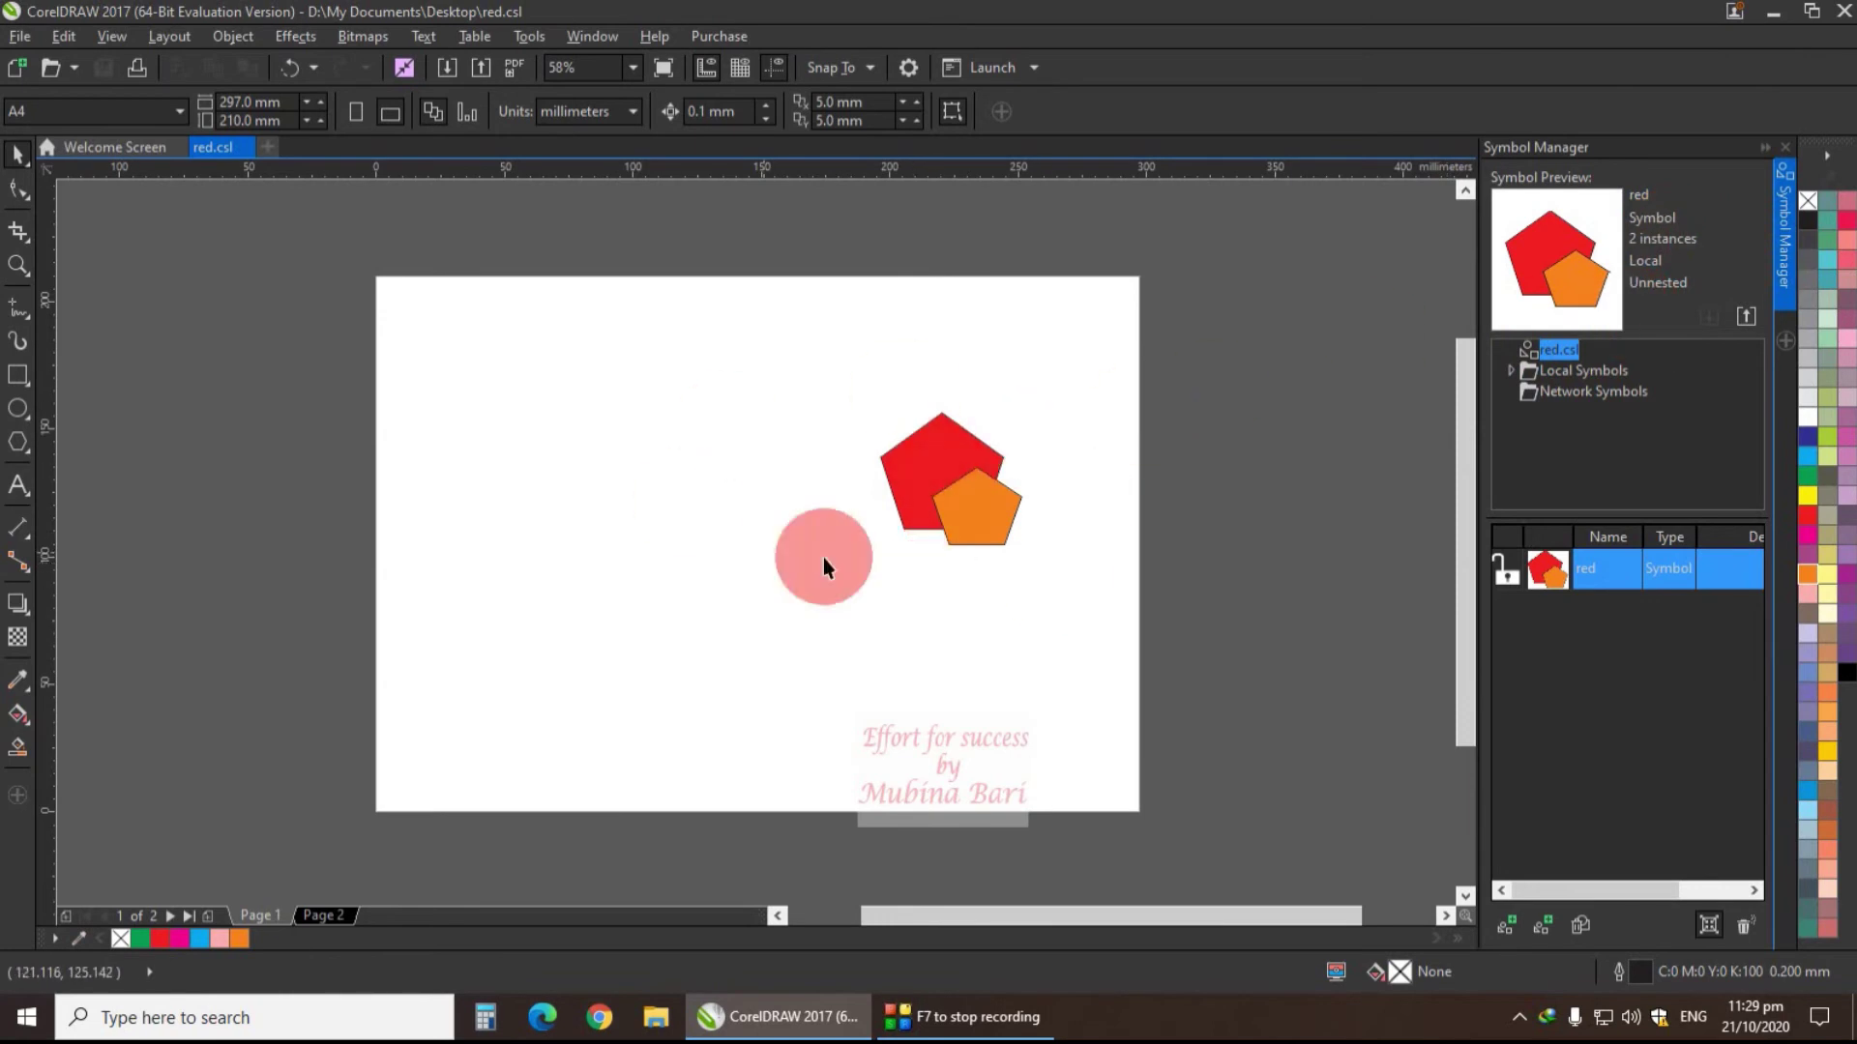
- Go to page 2 and delete the red symbol instance there
left_click(387, 951)
left_click(306, 919)
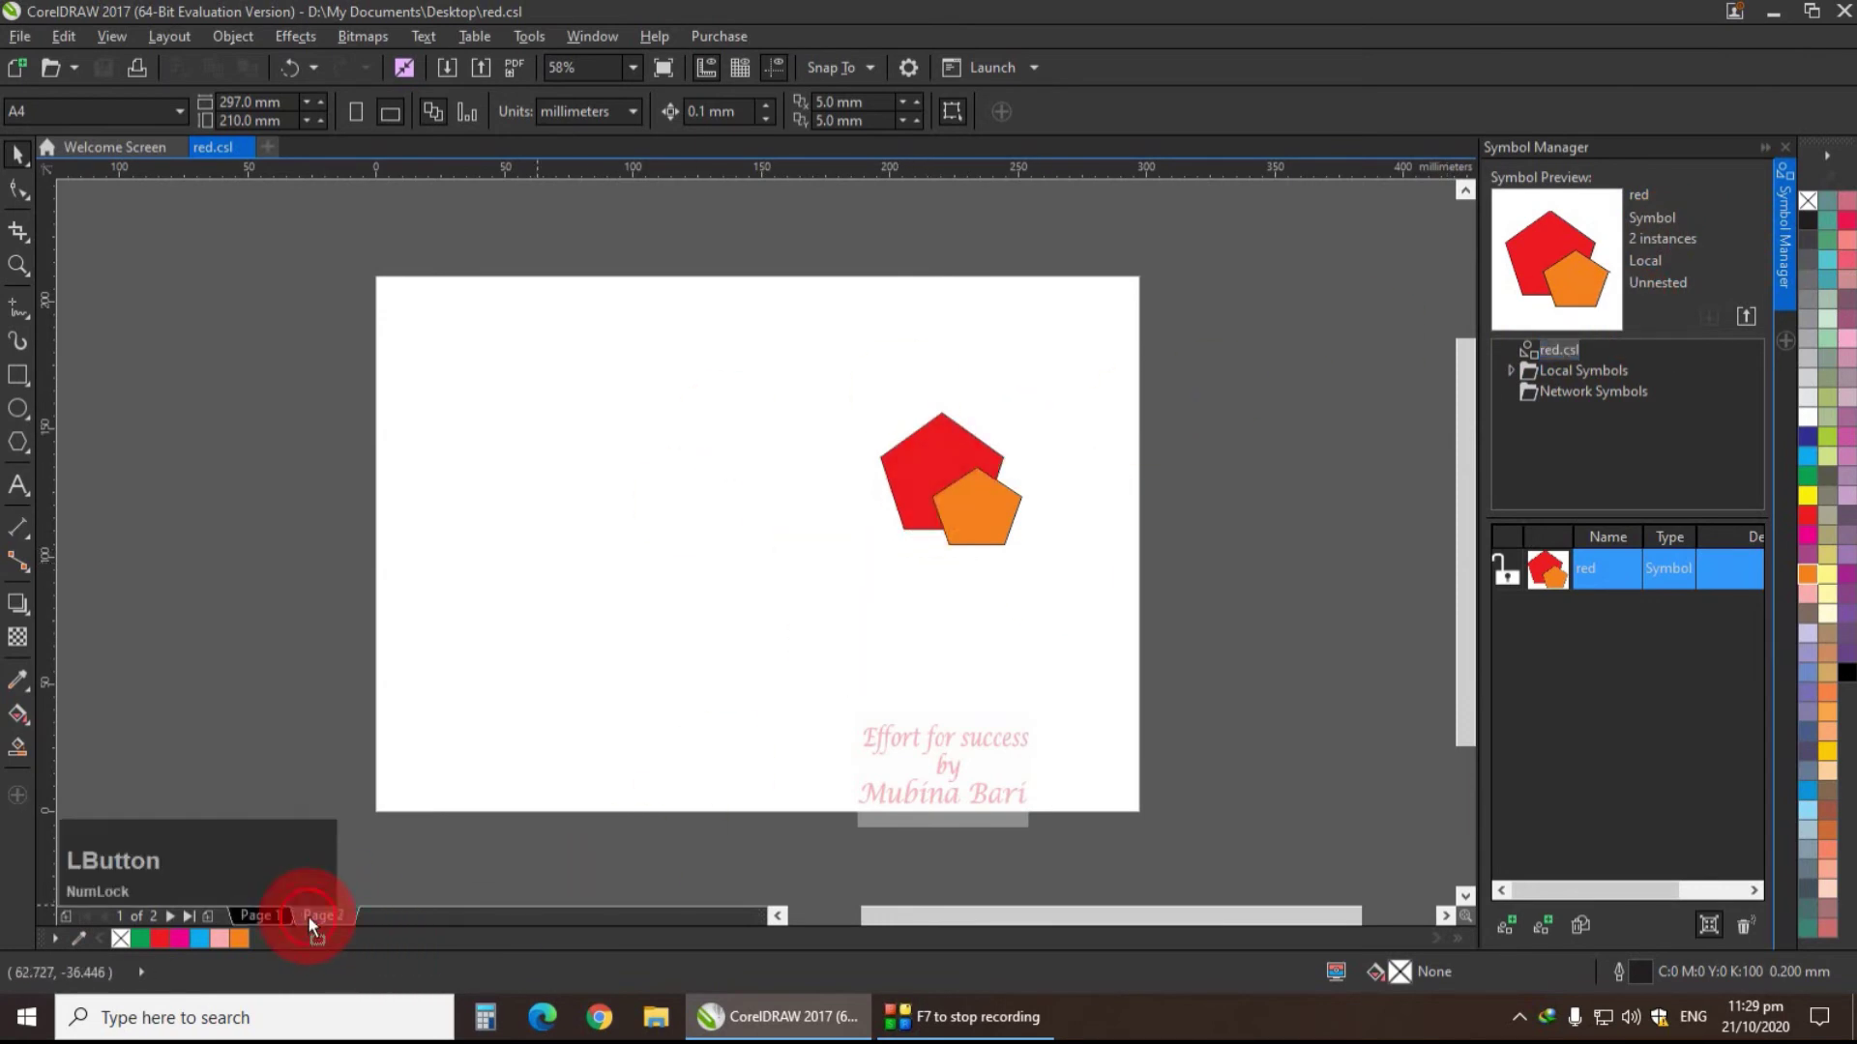
left_click(617, 557)
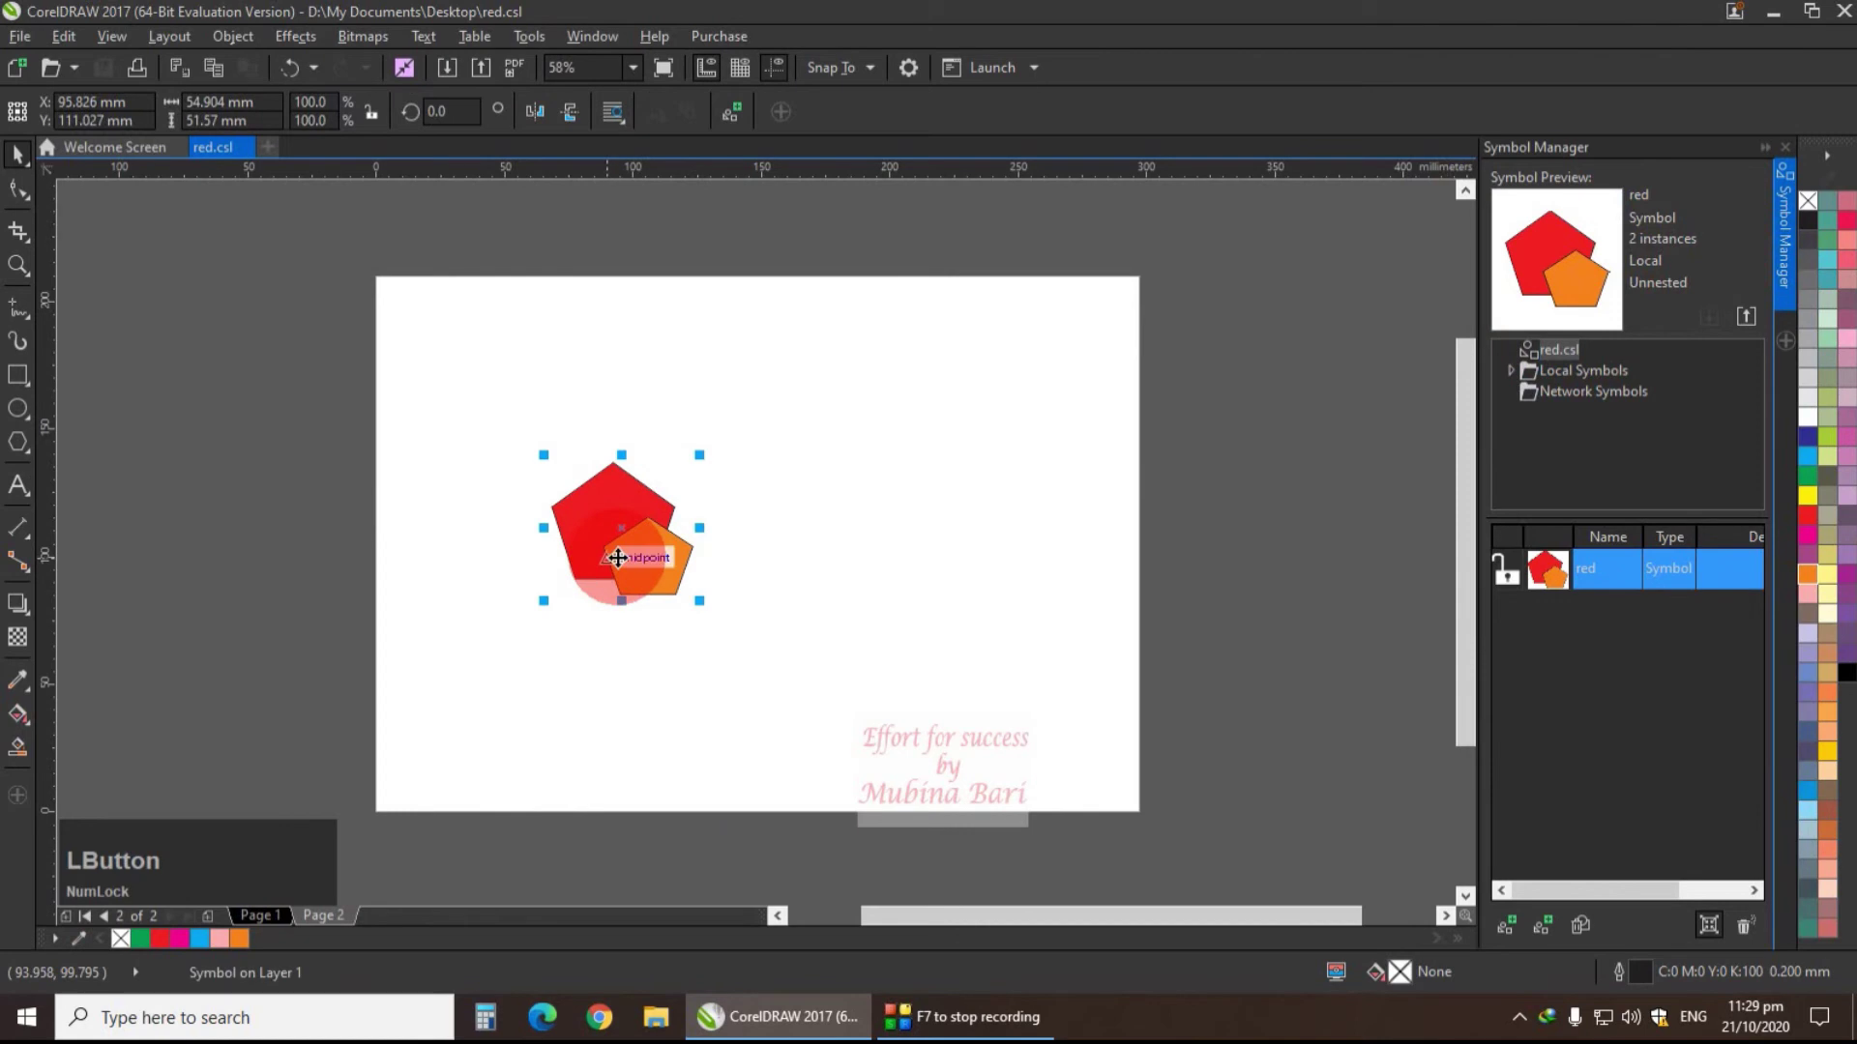
key("Delete")
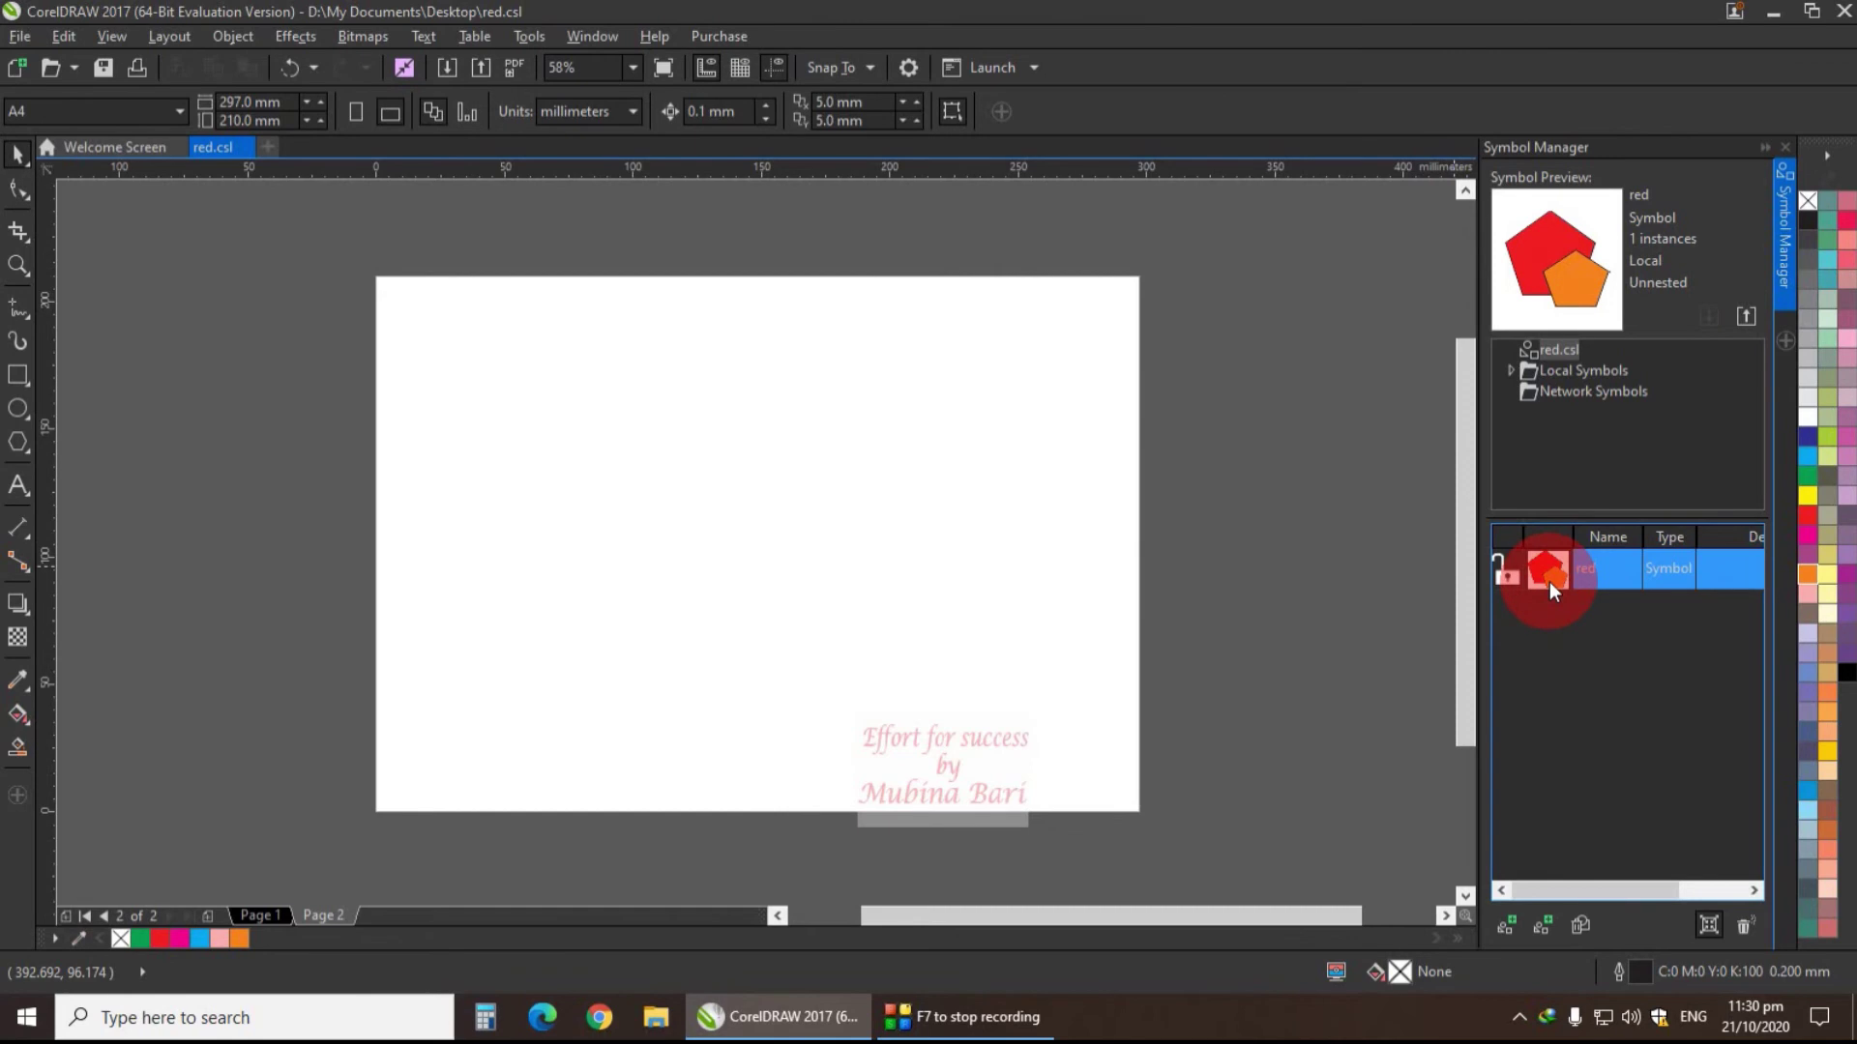
- Draw a rectangle about 37 × 37 mm in the upper left of page 2 and fill it yellow (C:0 M:0 Y:100 K:0)
left_click(18, 376)
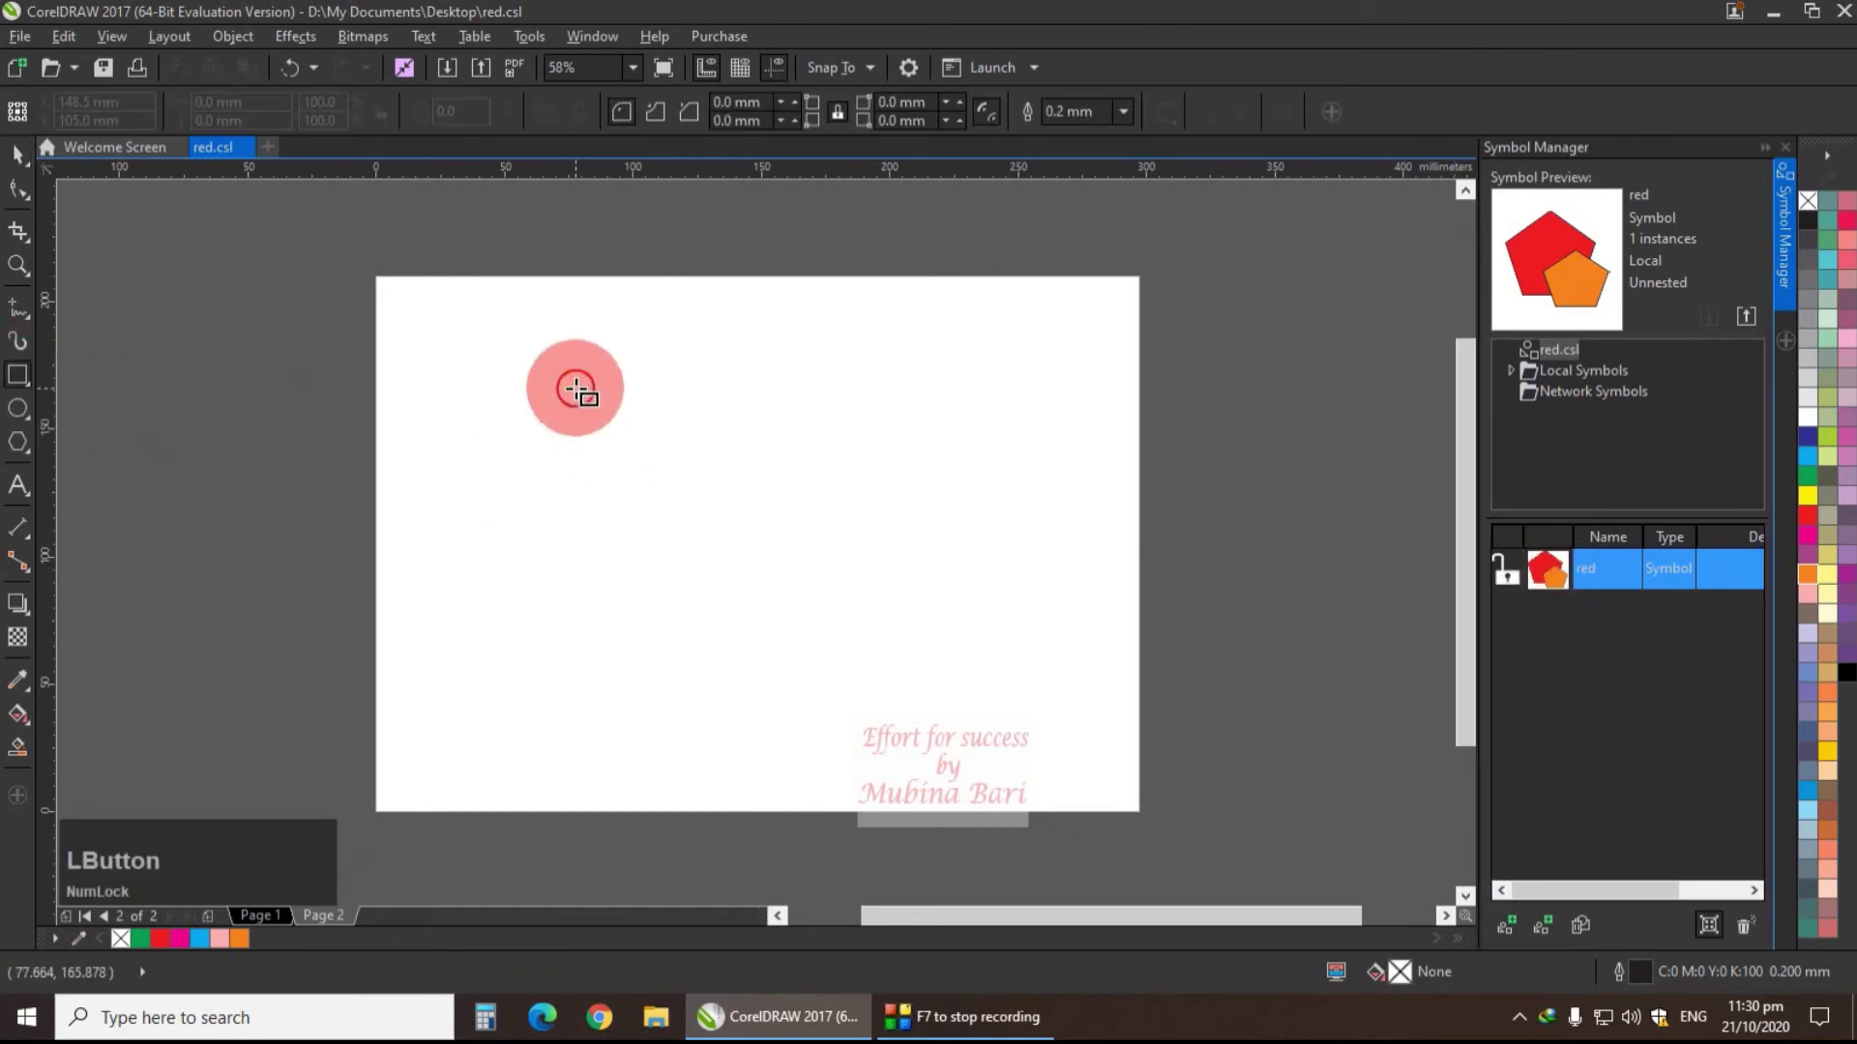
left_click_drag(575, 389, 672, 483)
left_click(1809, 499)
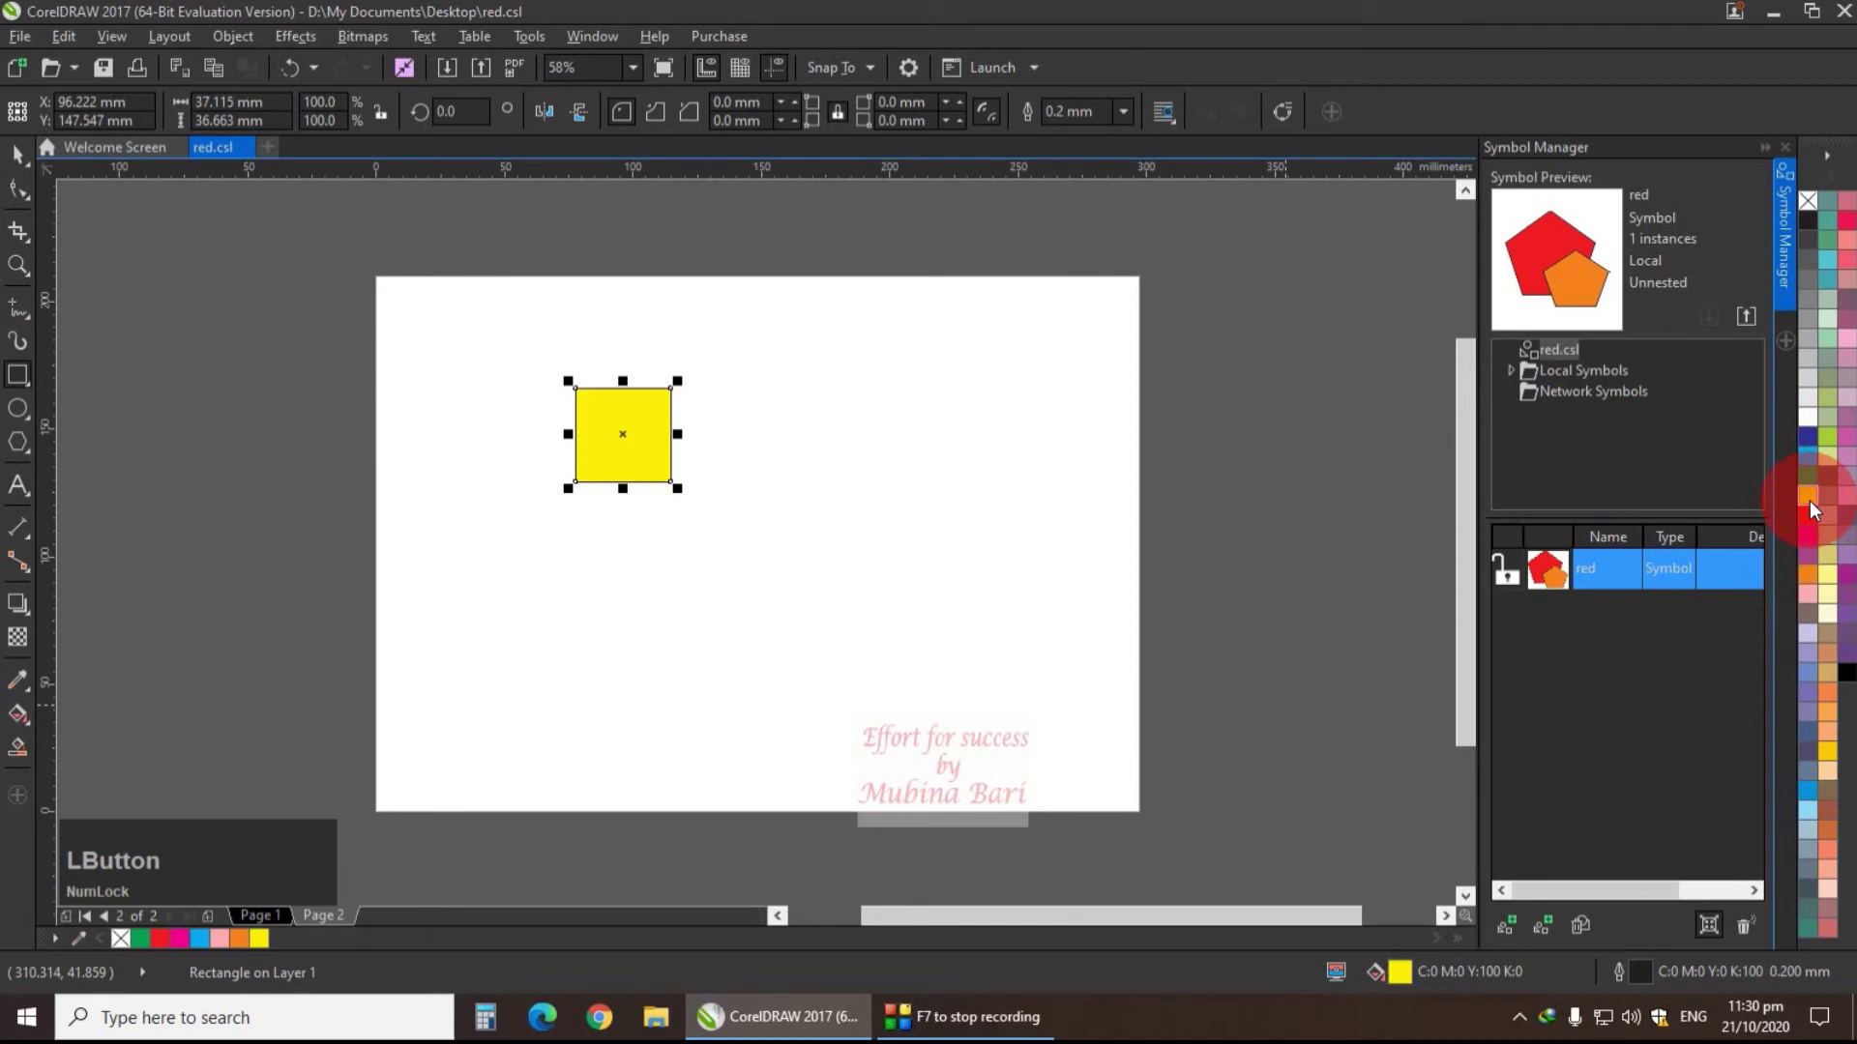
- Draw a second rectangle about 29 × 31 mm overlapping the yellow one's lower-right corner and fill it pale yellow (C:0 M:0 Y:40 K:0)
left_click_drag(612, 428, 689, 508)
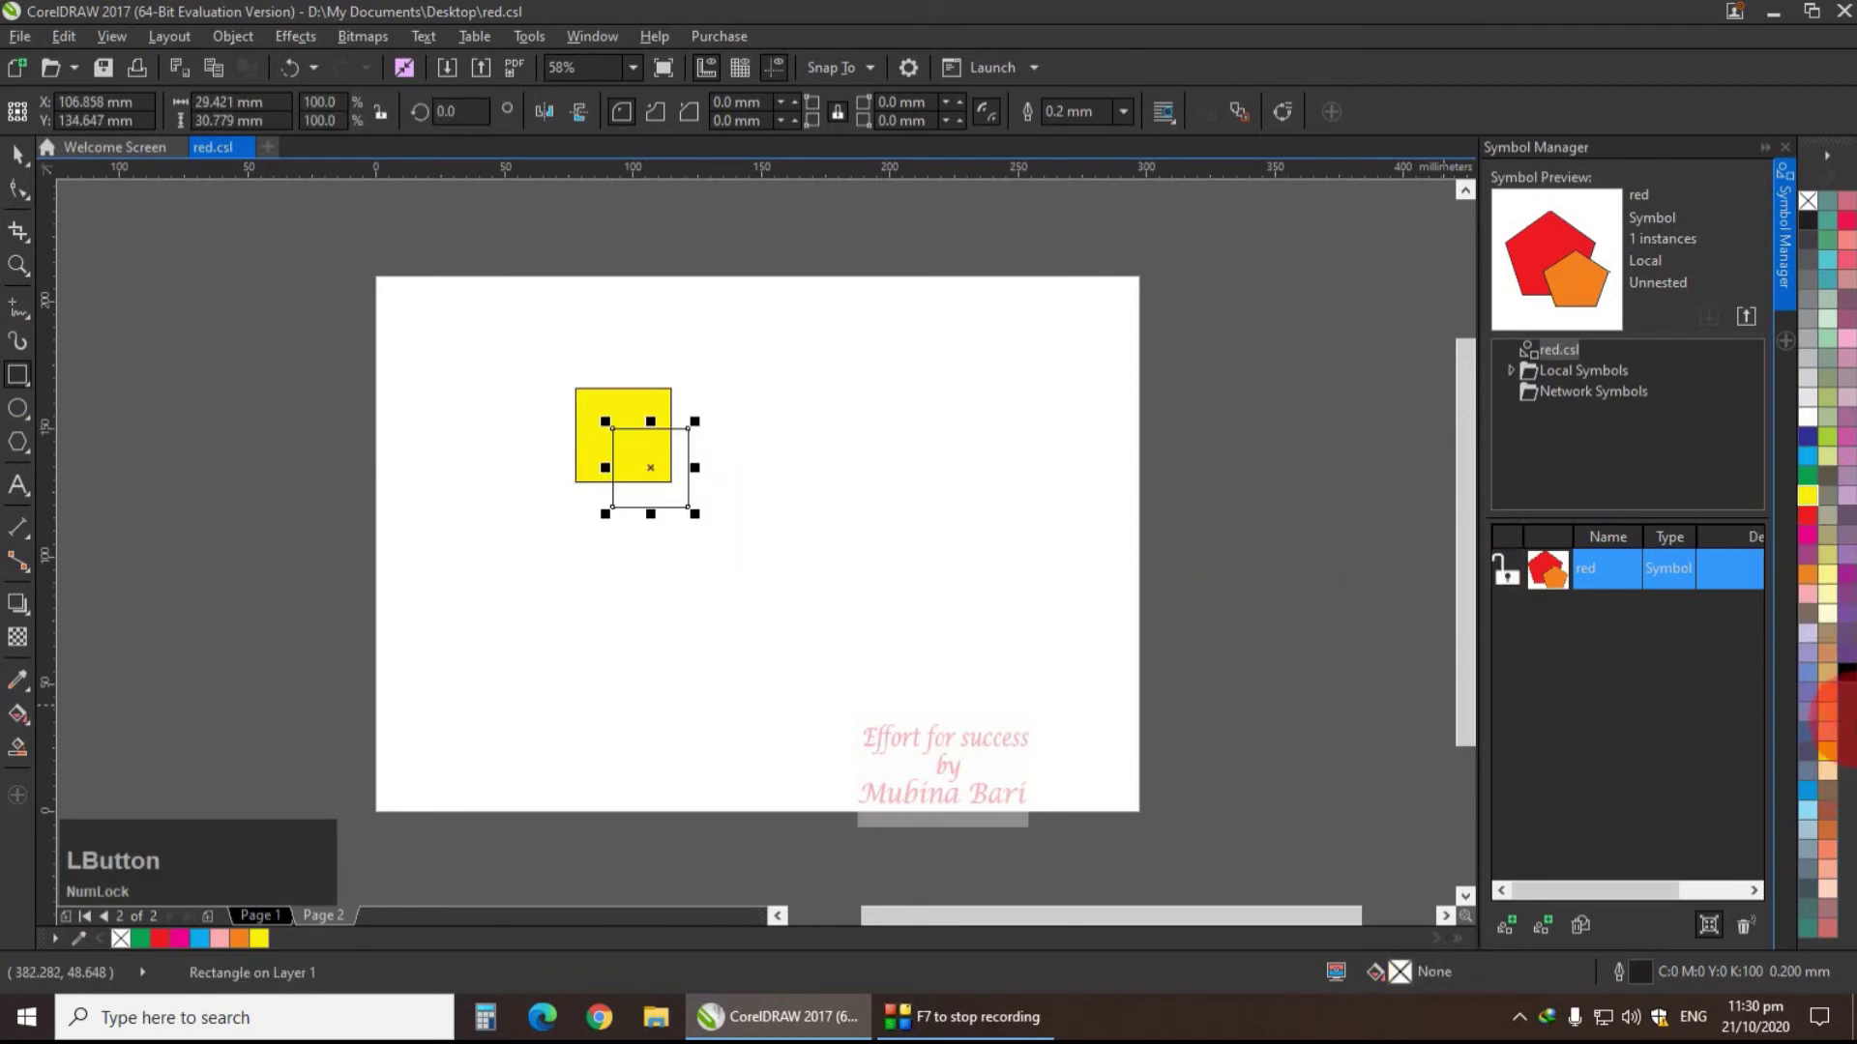
left_click(1830, 605)
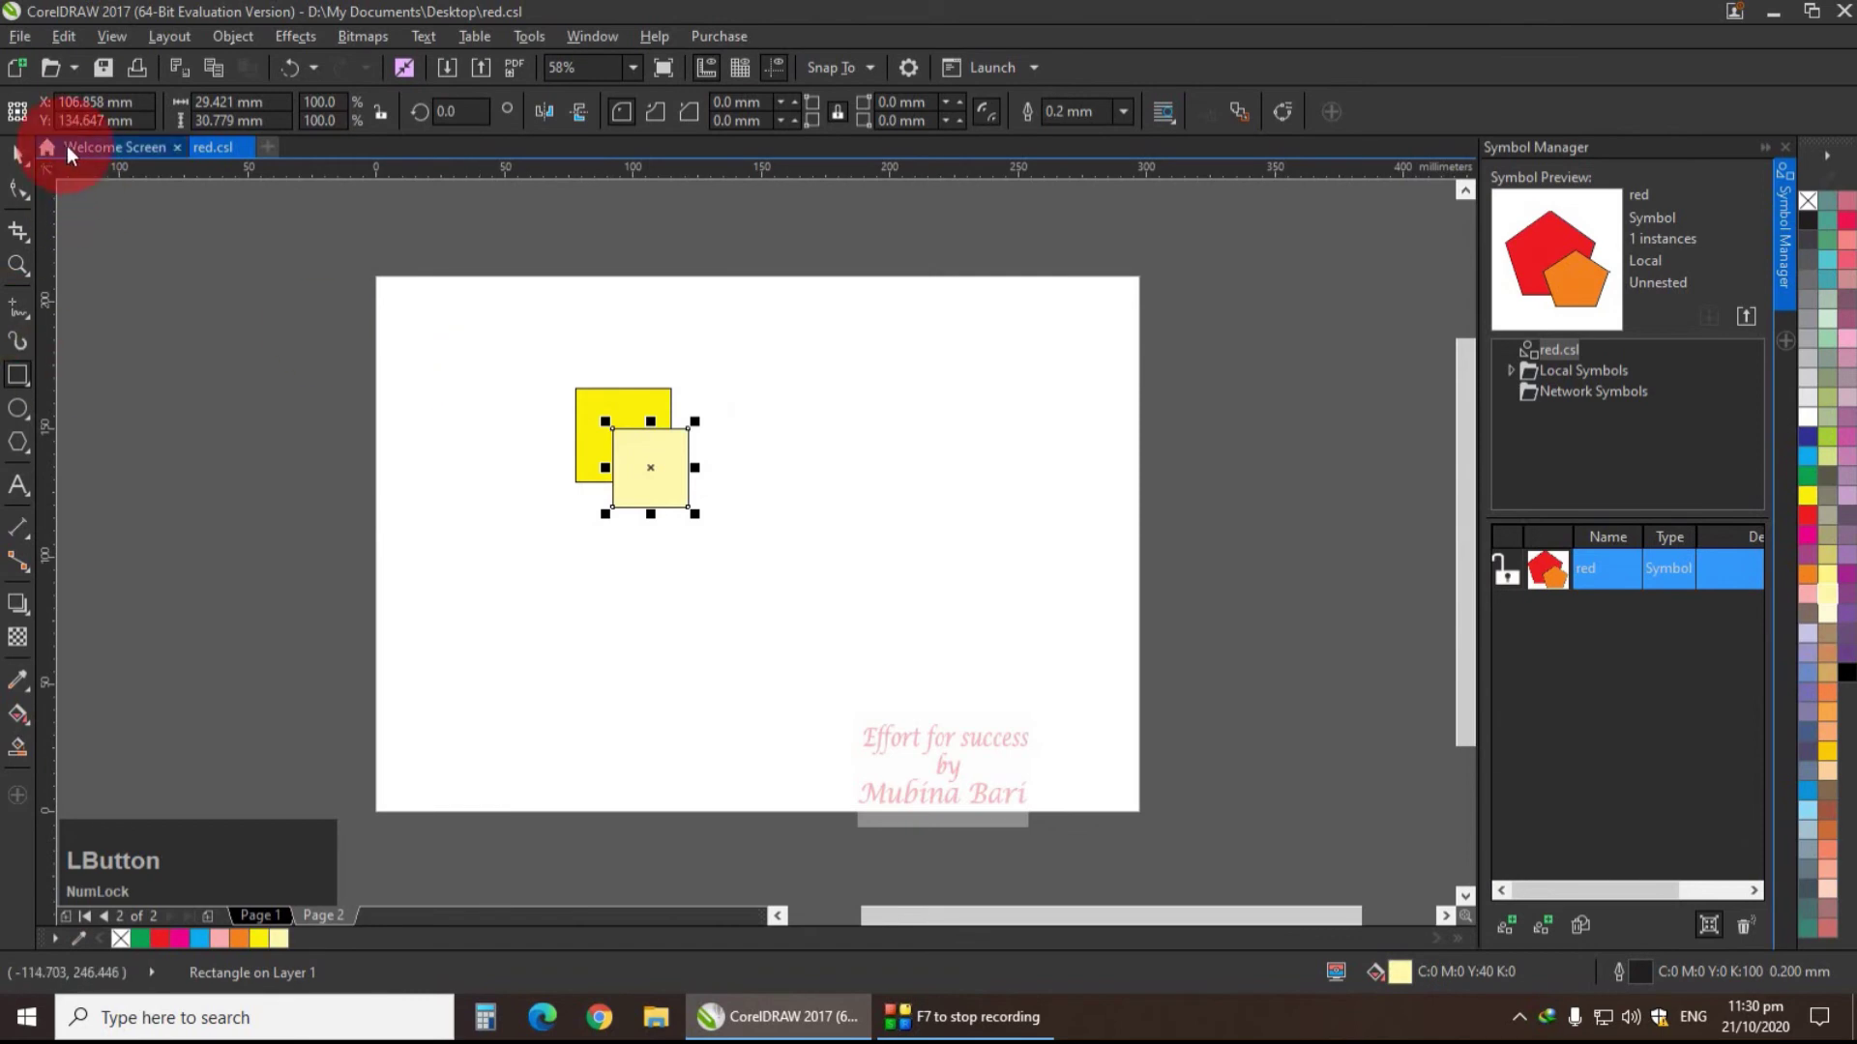
- Create a new symbol named yellow from the two overlapping rectangles
left_click(17, 153)
left_click_drag(503, 338, 774, 564)
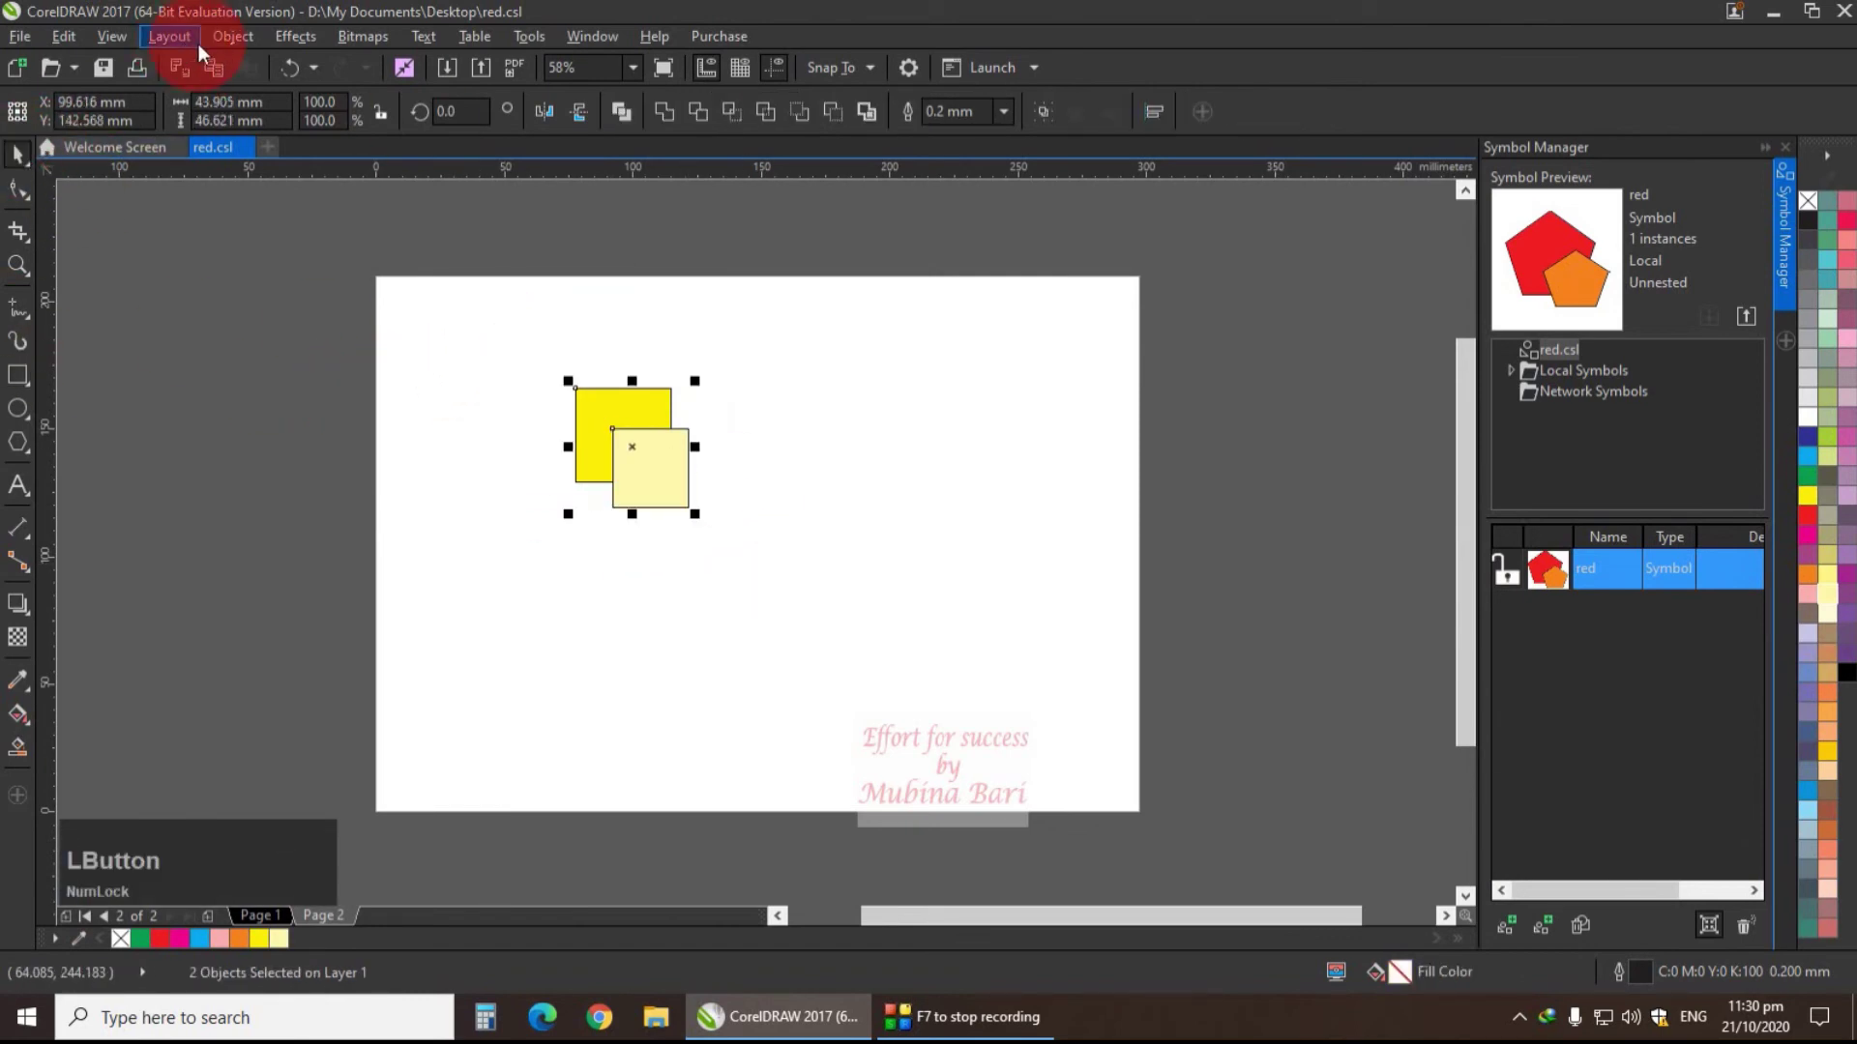
left_click(242, 38)
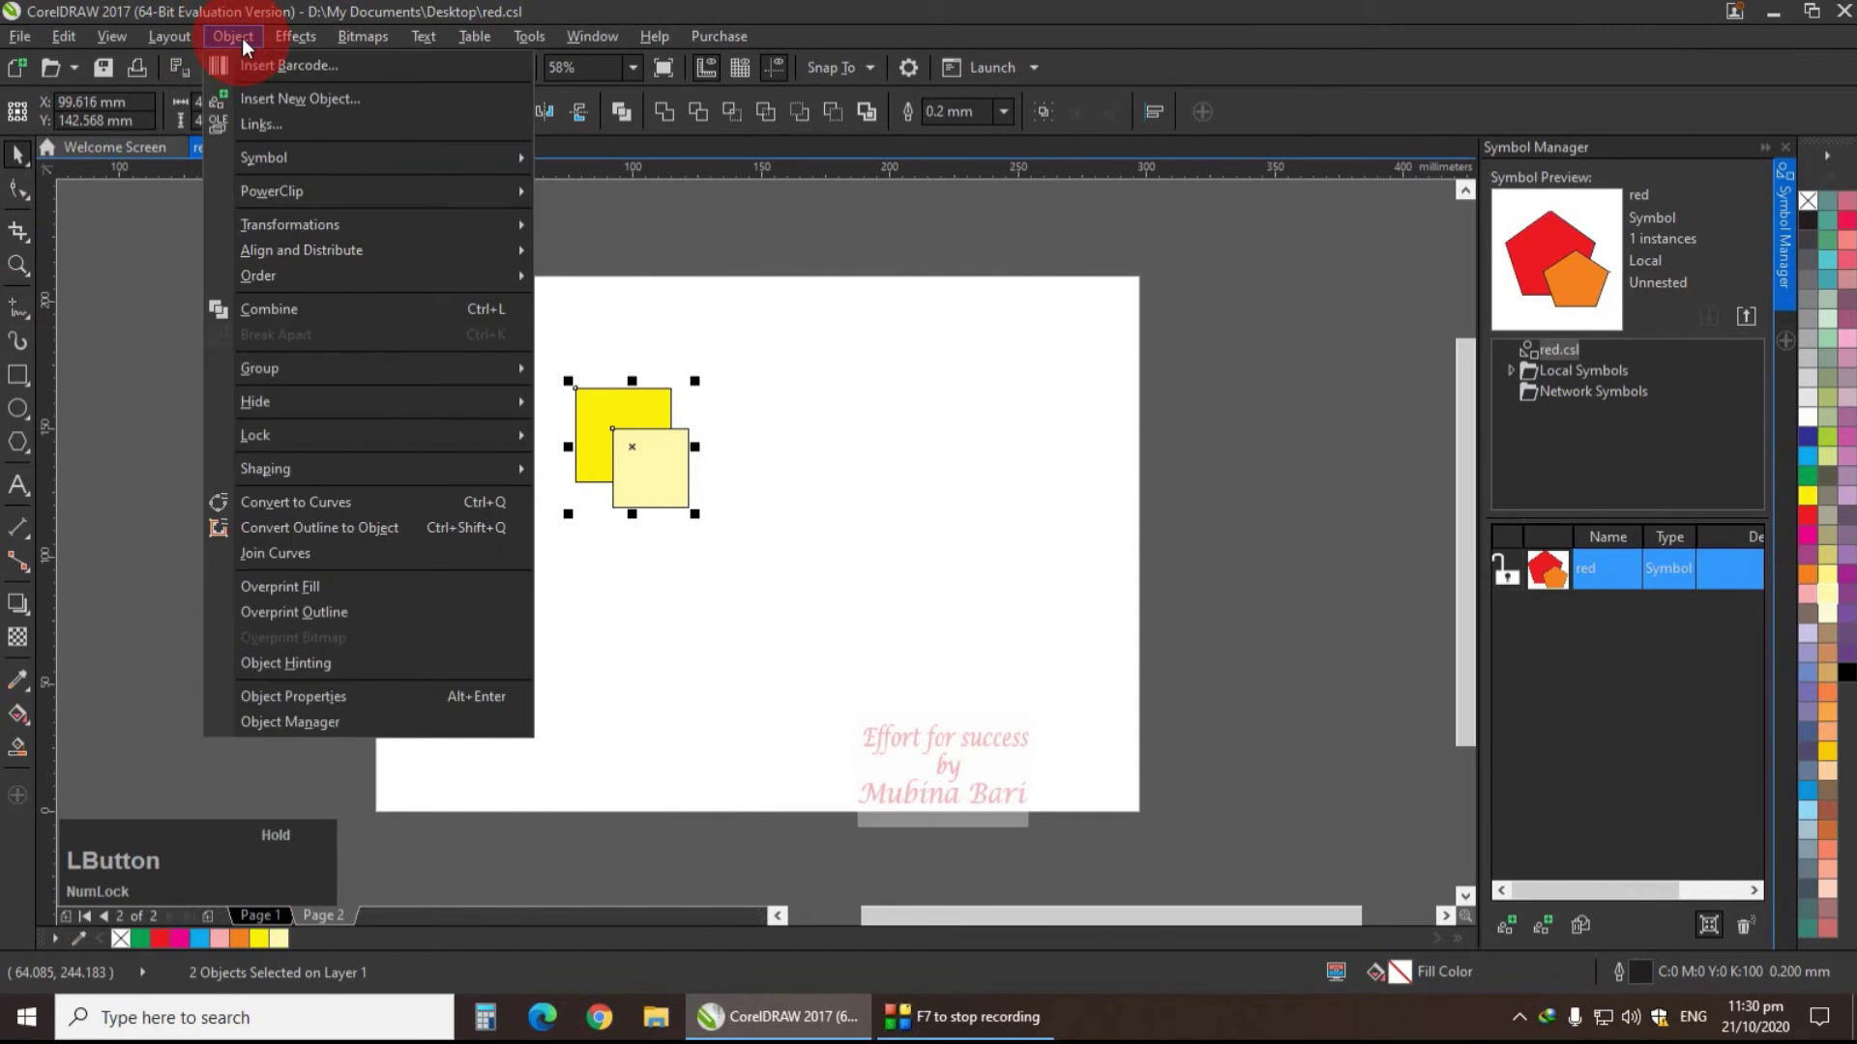
left_click(283, 159)
left_click(642, 160)
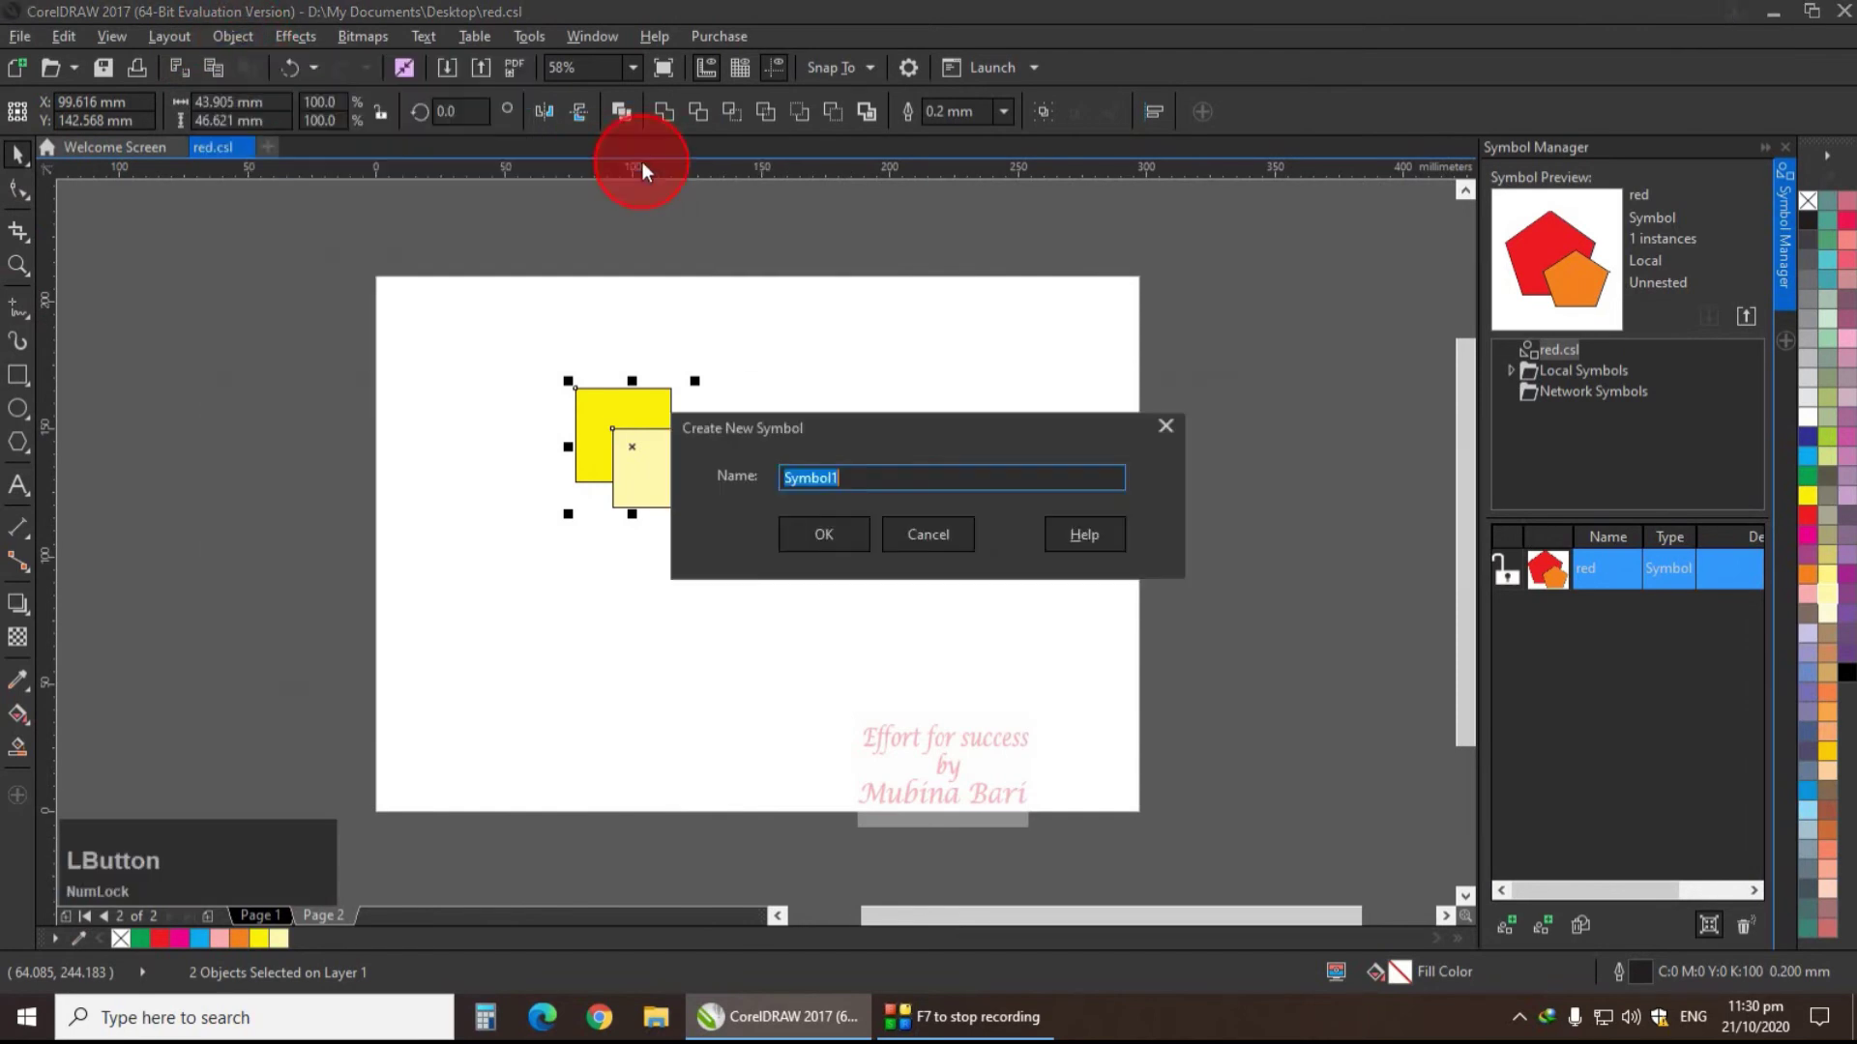
key("BackSpace")
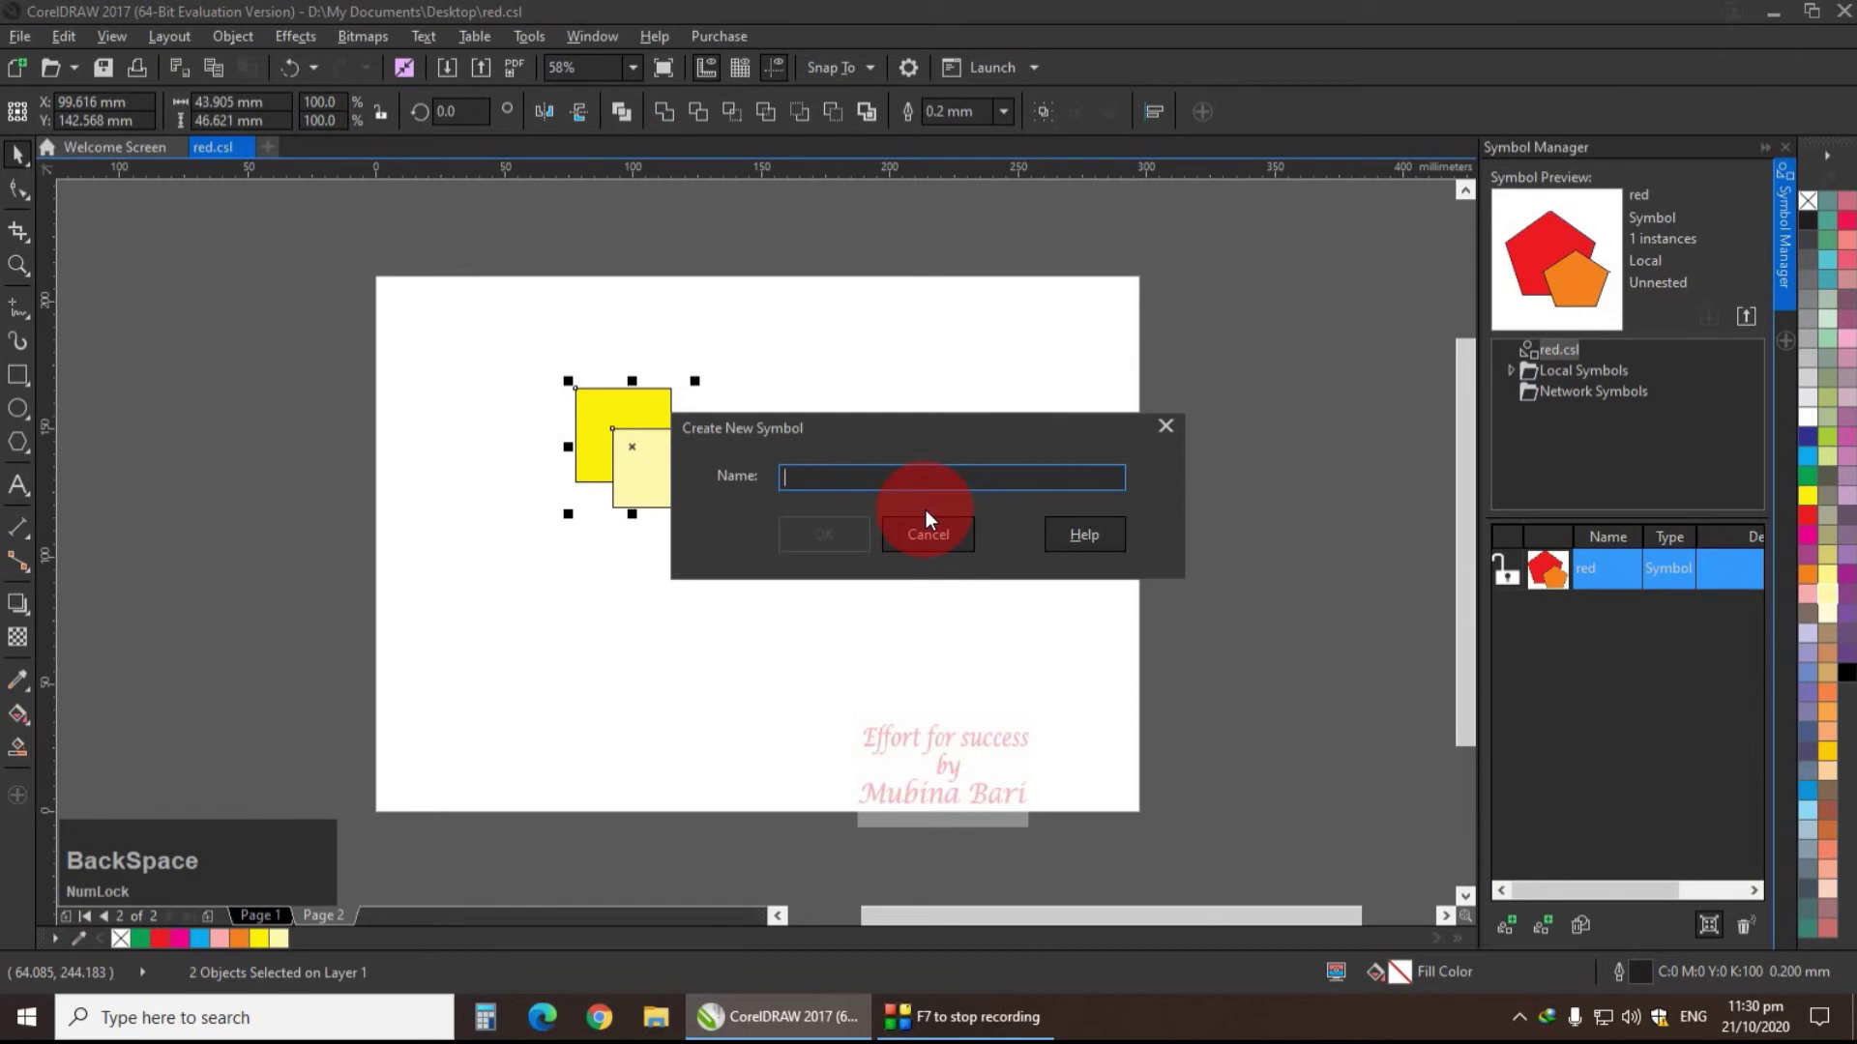
type("yellow")
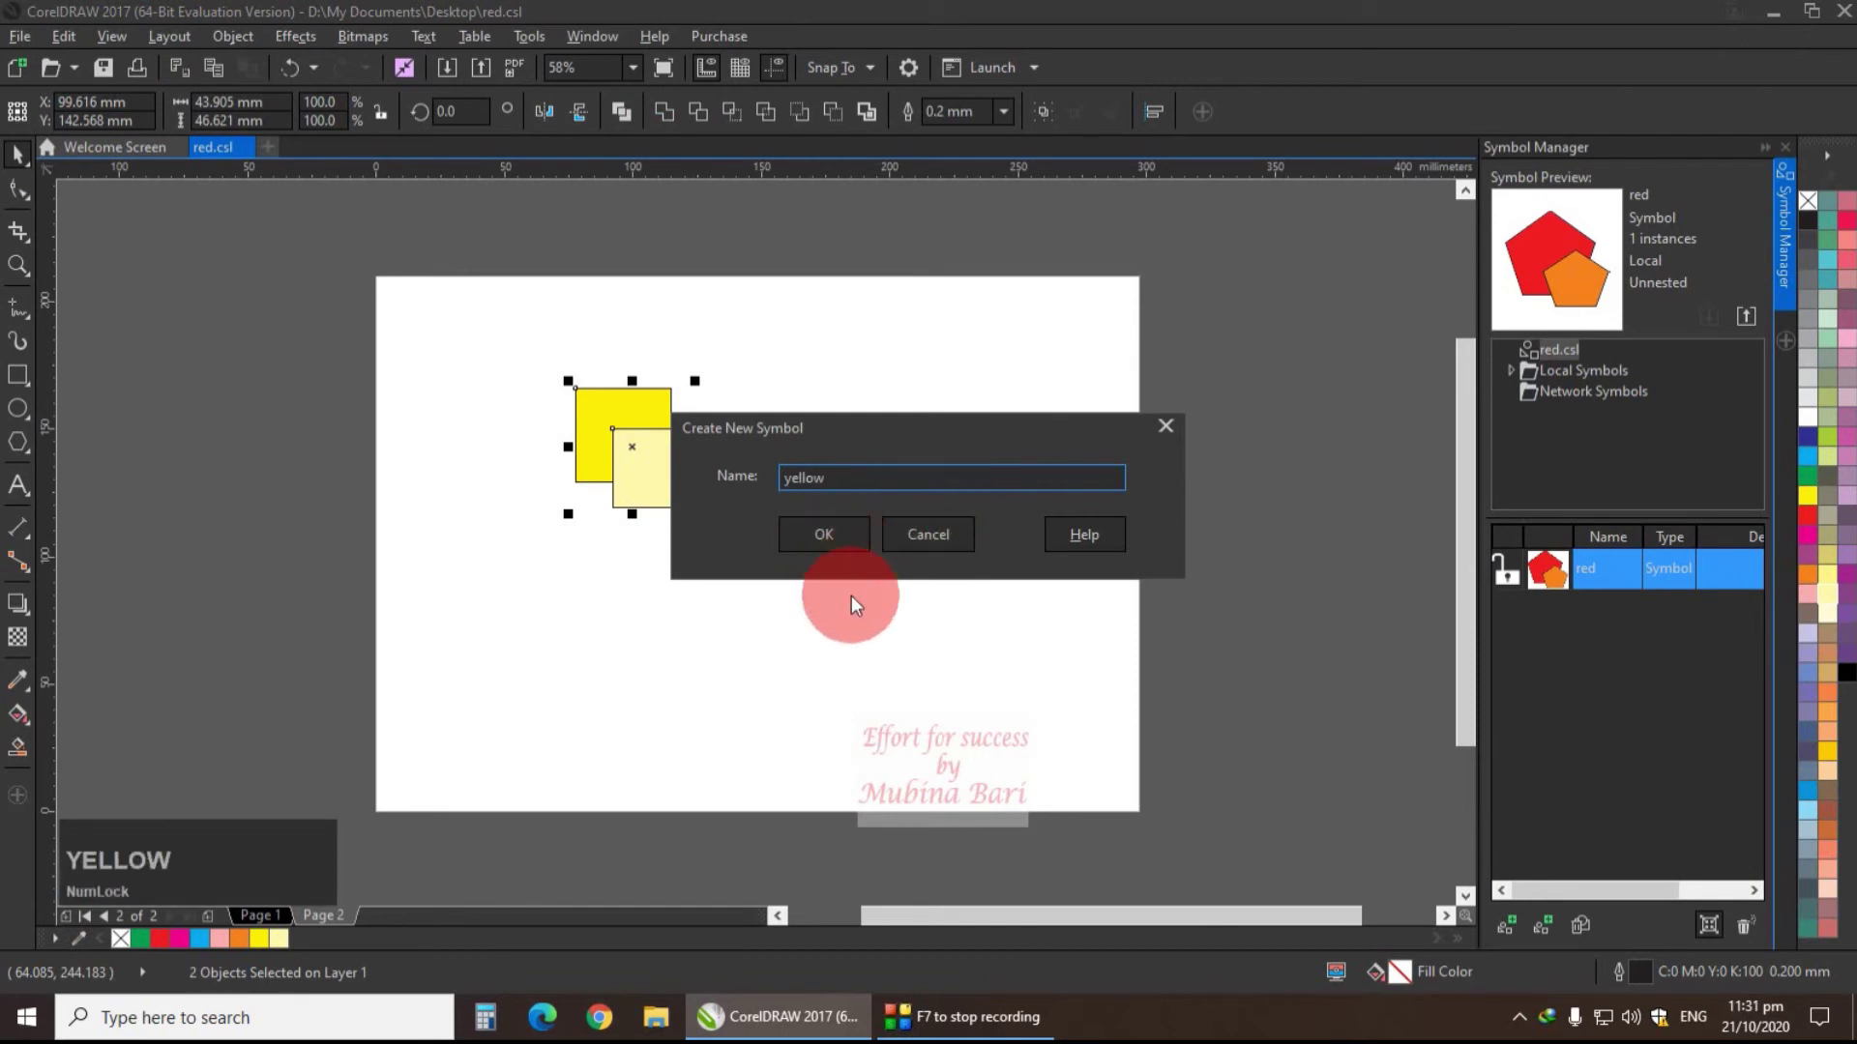
left_click(837, 528)
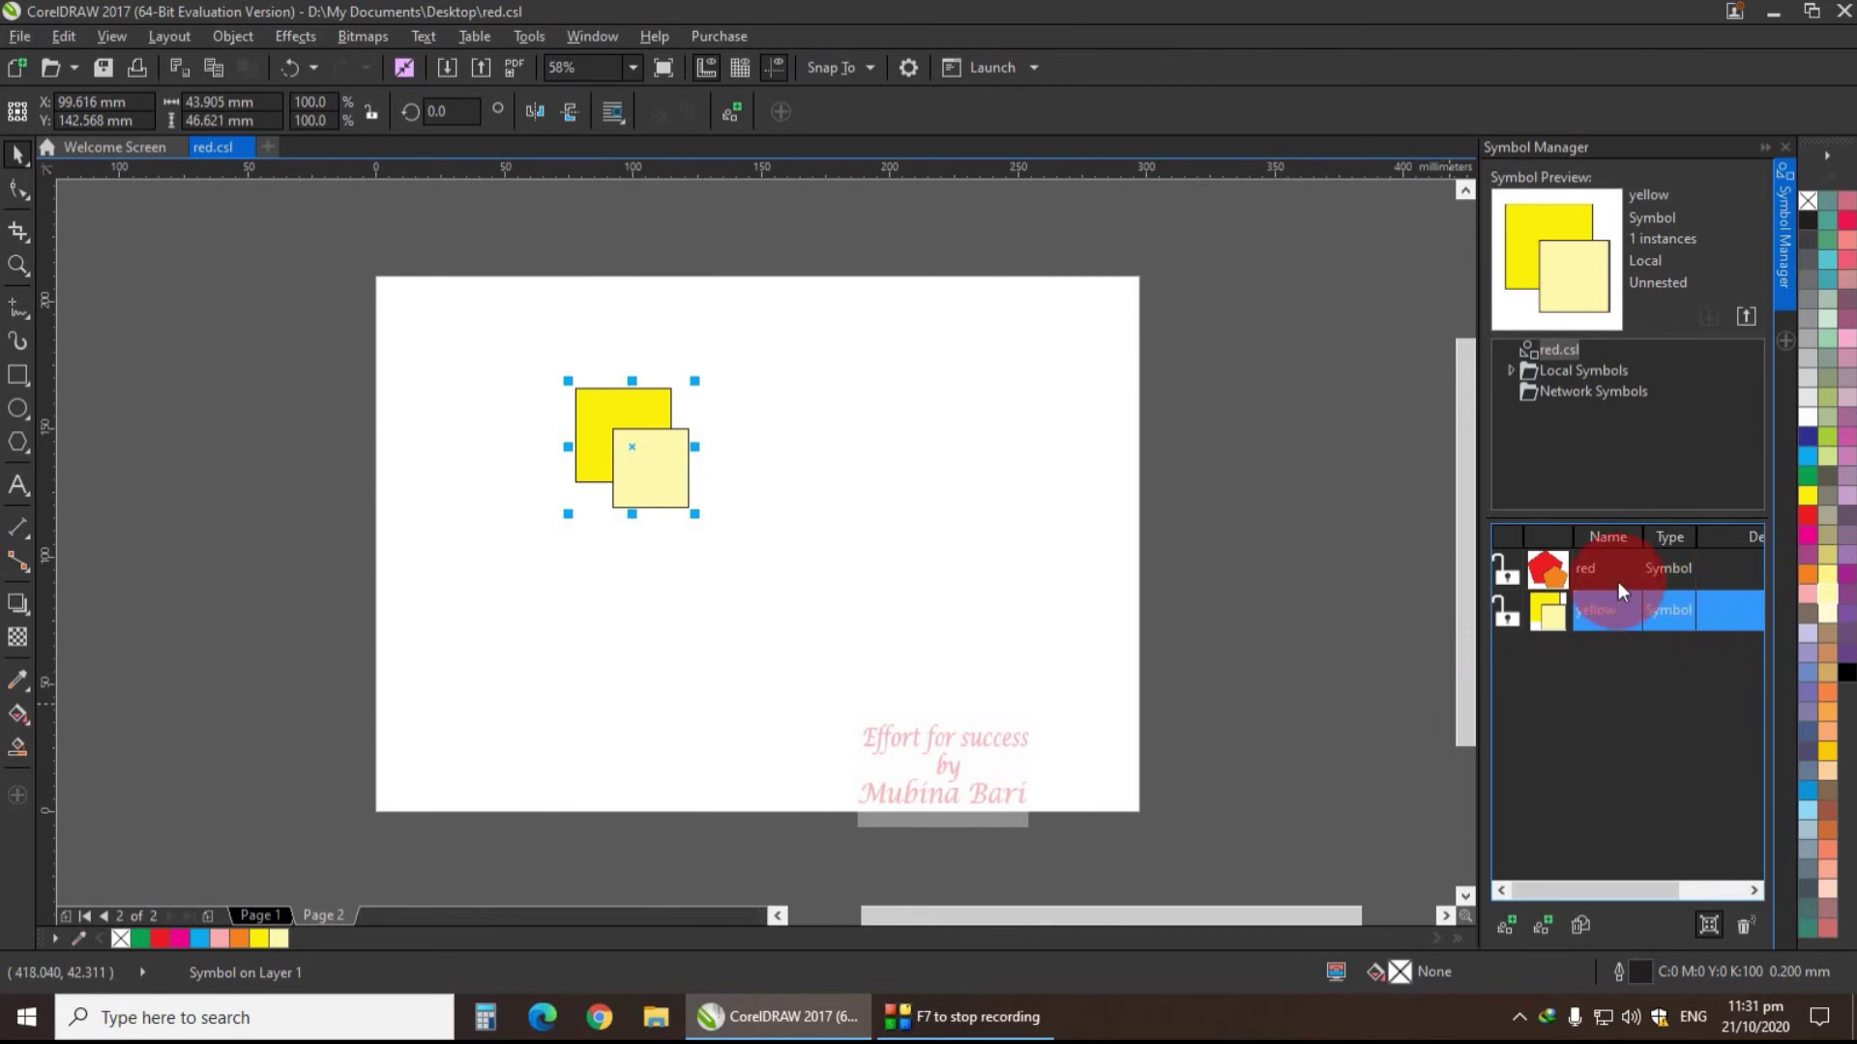
- Delete the red symbol and all its instances from the file, and select the yellow symbol in the Symbol Manager
left_click(1569, 571)
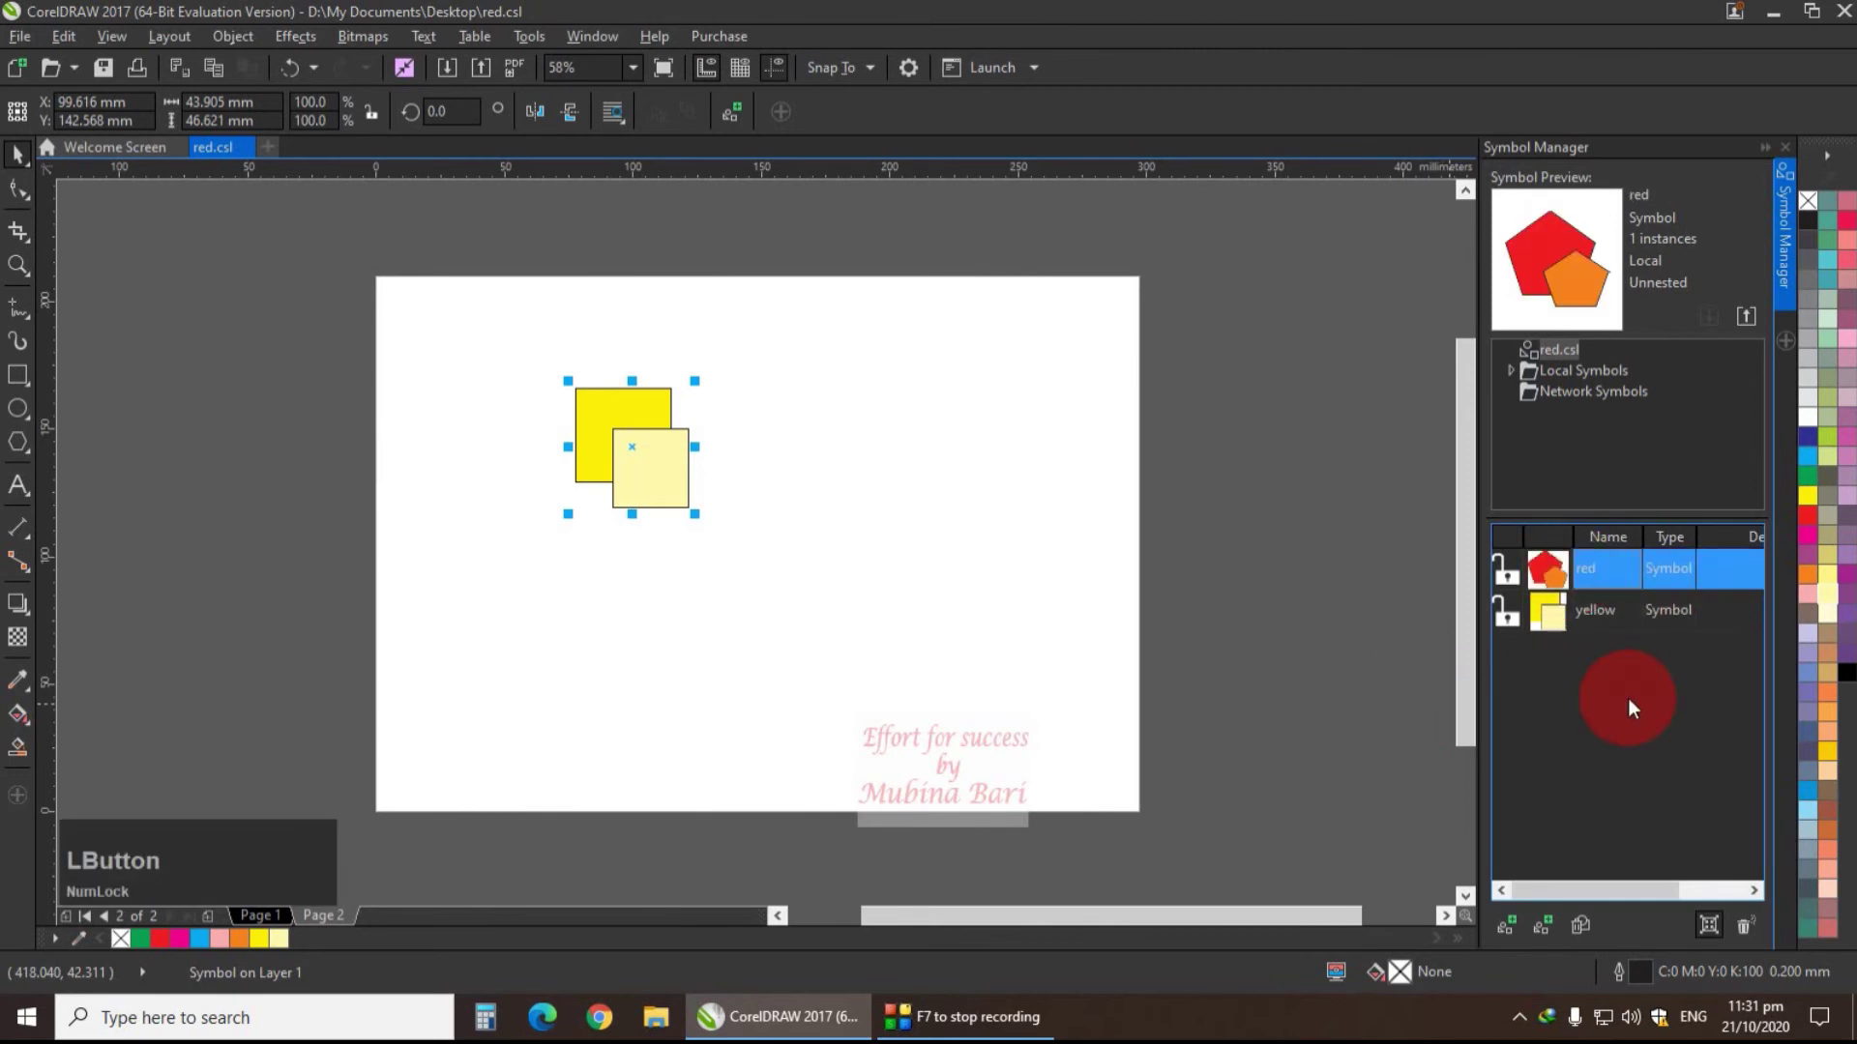
left_click(1577, 926)
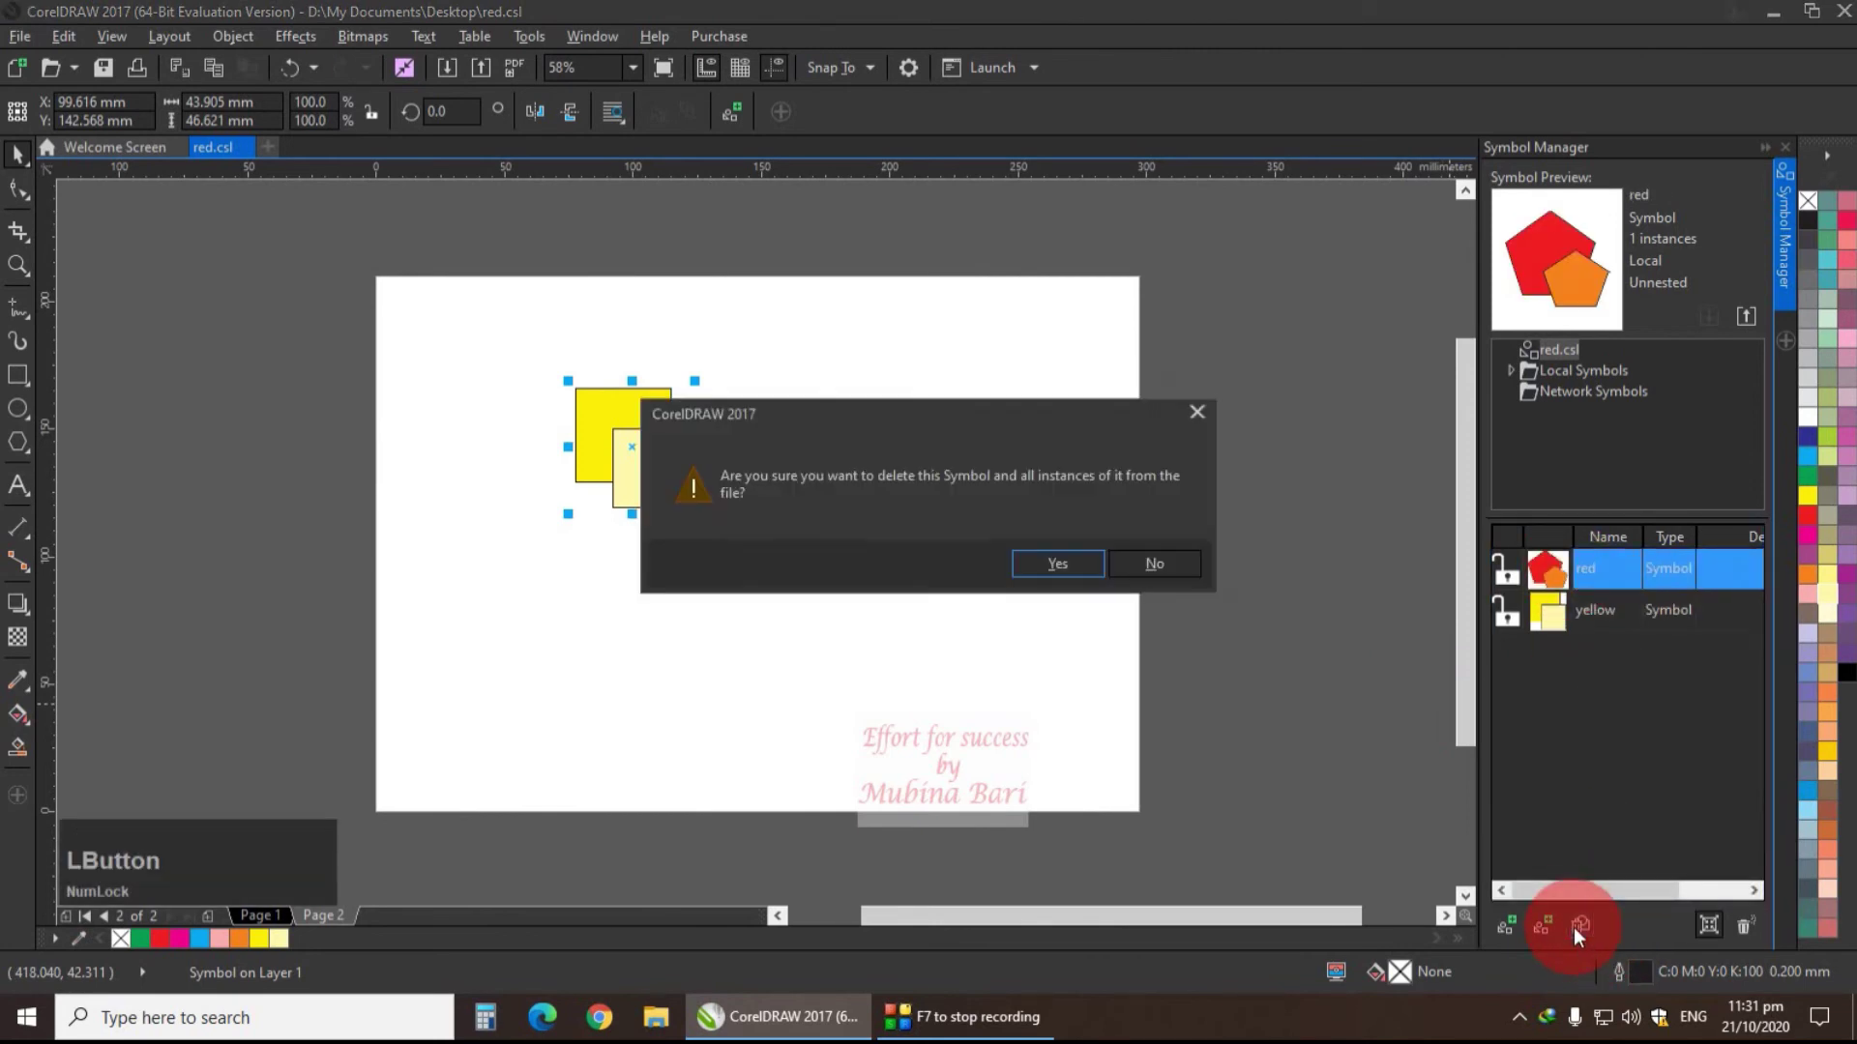
left_click(1072, 564)
left_click(1524, 583)
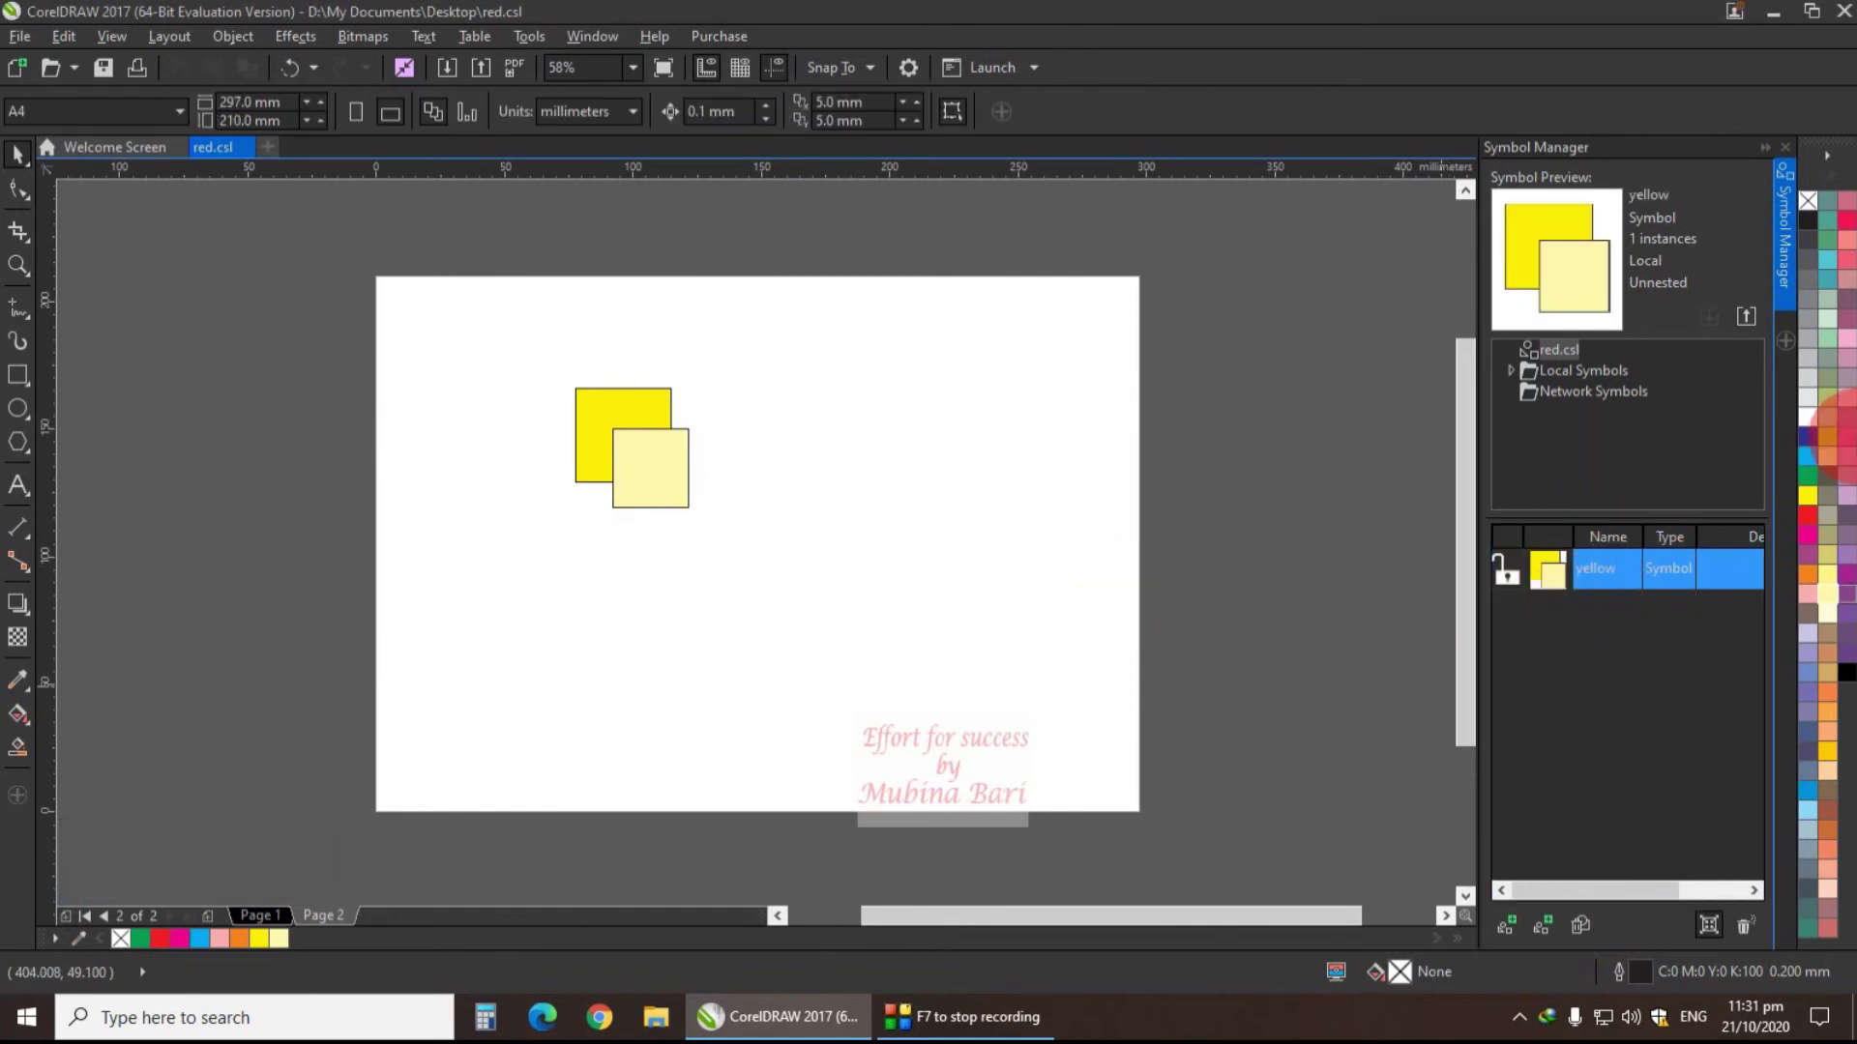
- Save the document under the name yellow on the Desktop in the CSL - Corel Symbol Library format
left_click(21, 37)
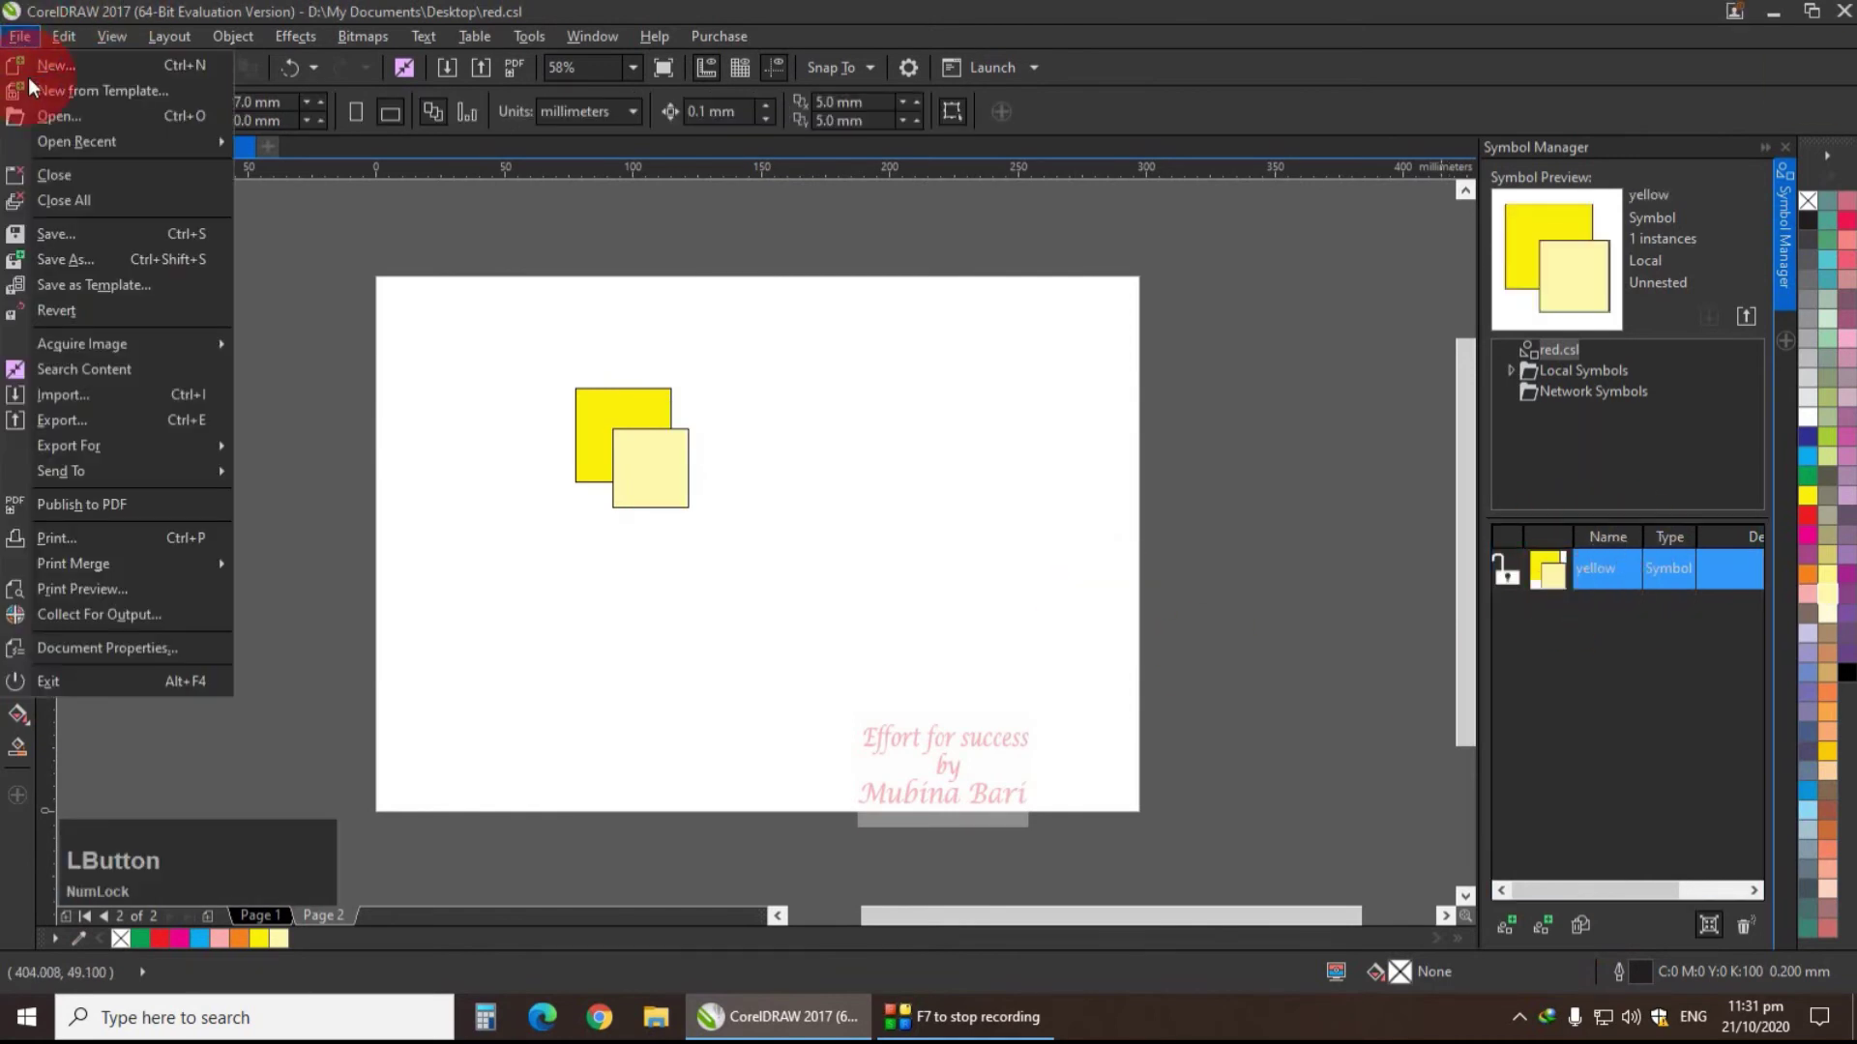
left_click(72, 259)
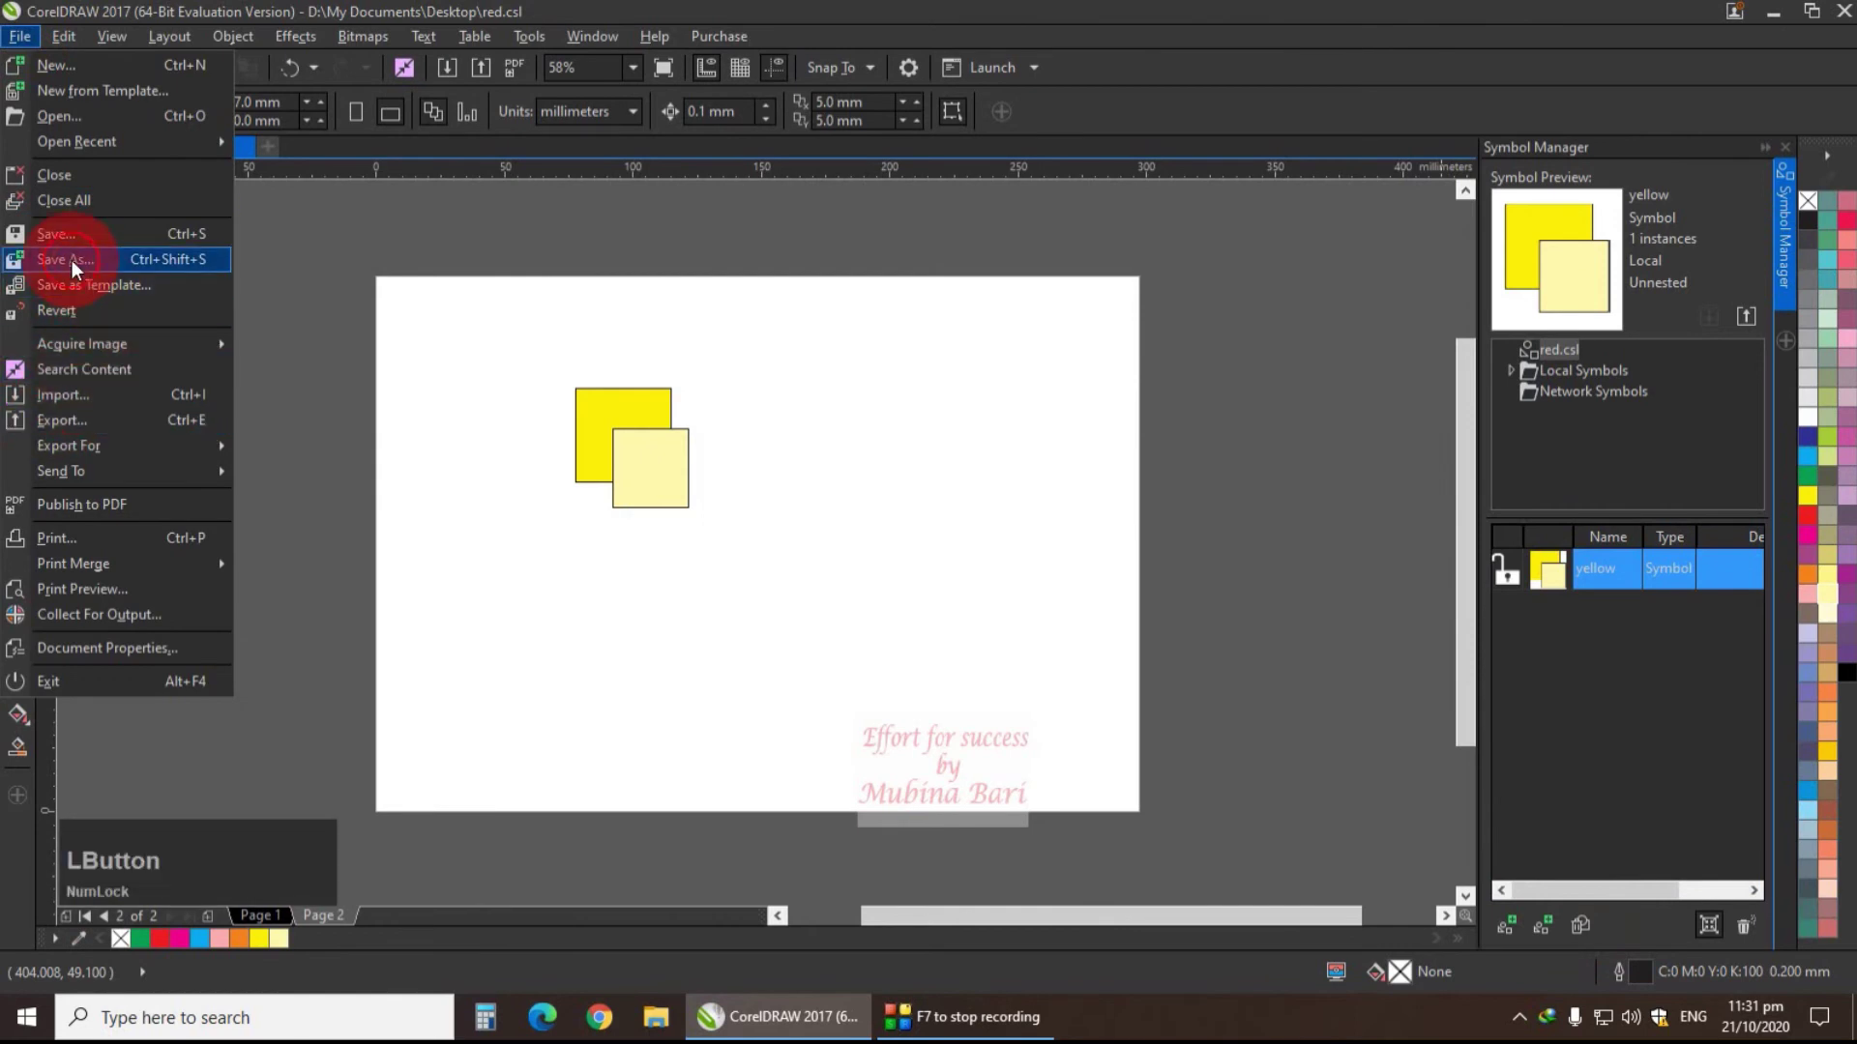
left_click(1453, 629)
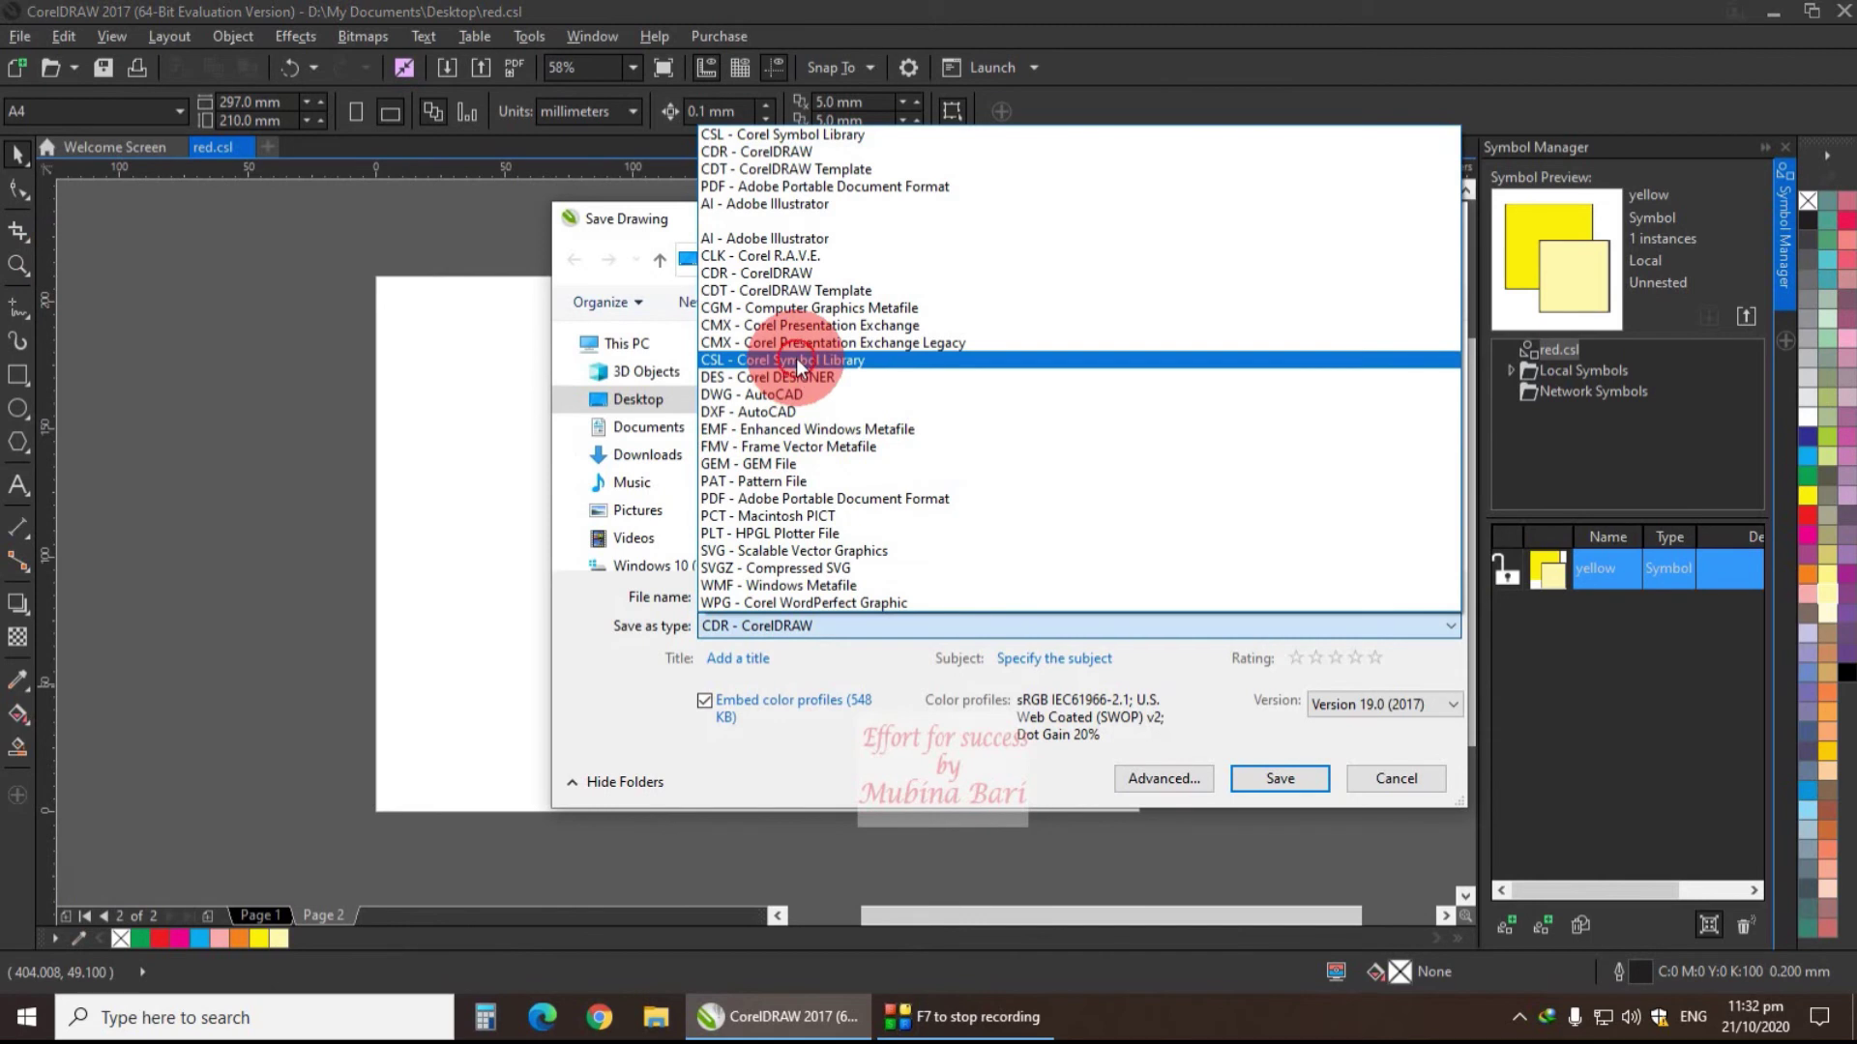
left_click(797, 360)
double_click(735, 584)
key("BackSpace")
type("yellow")
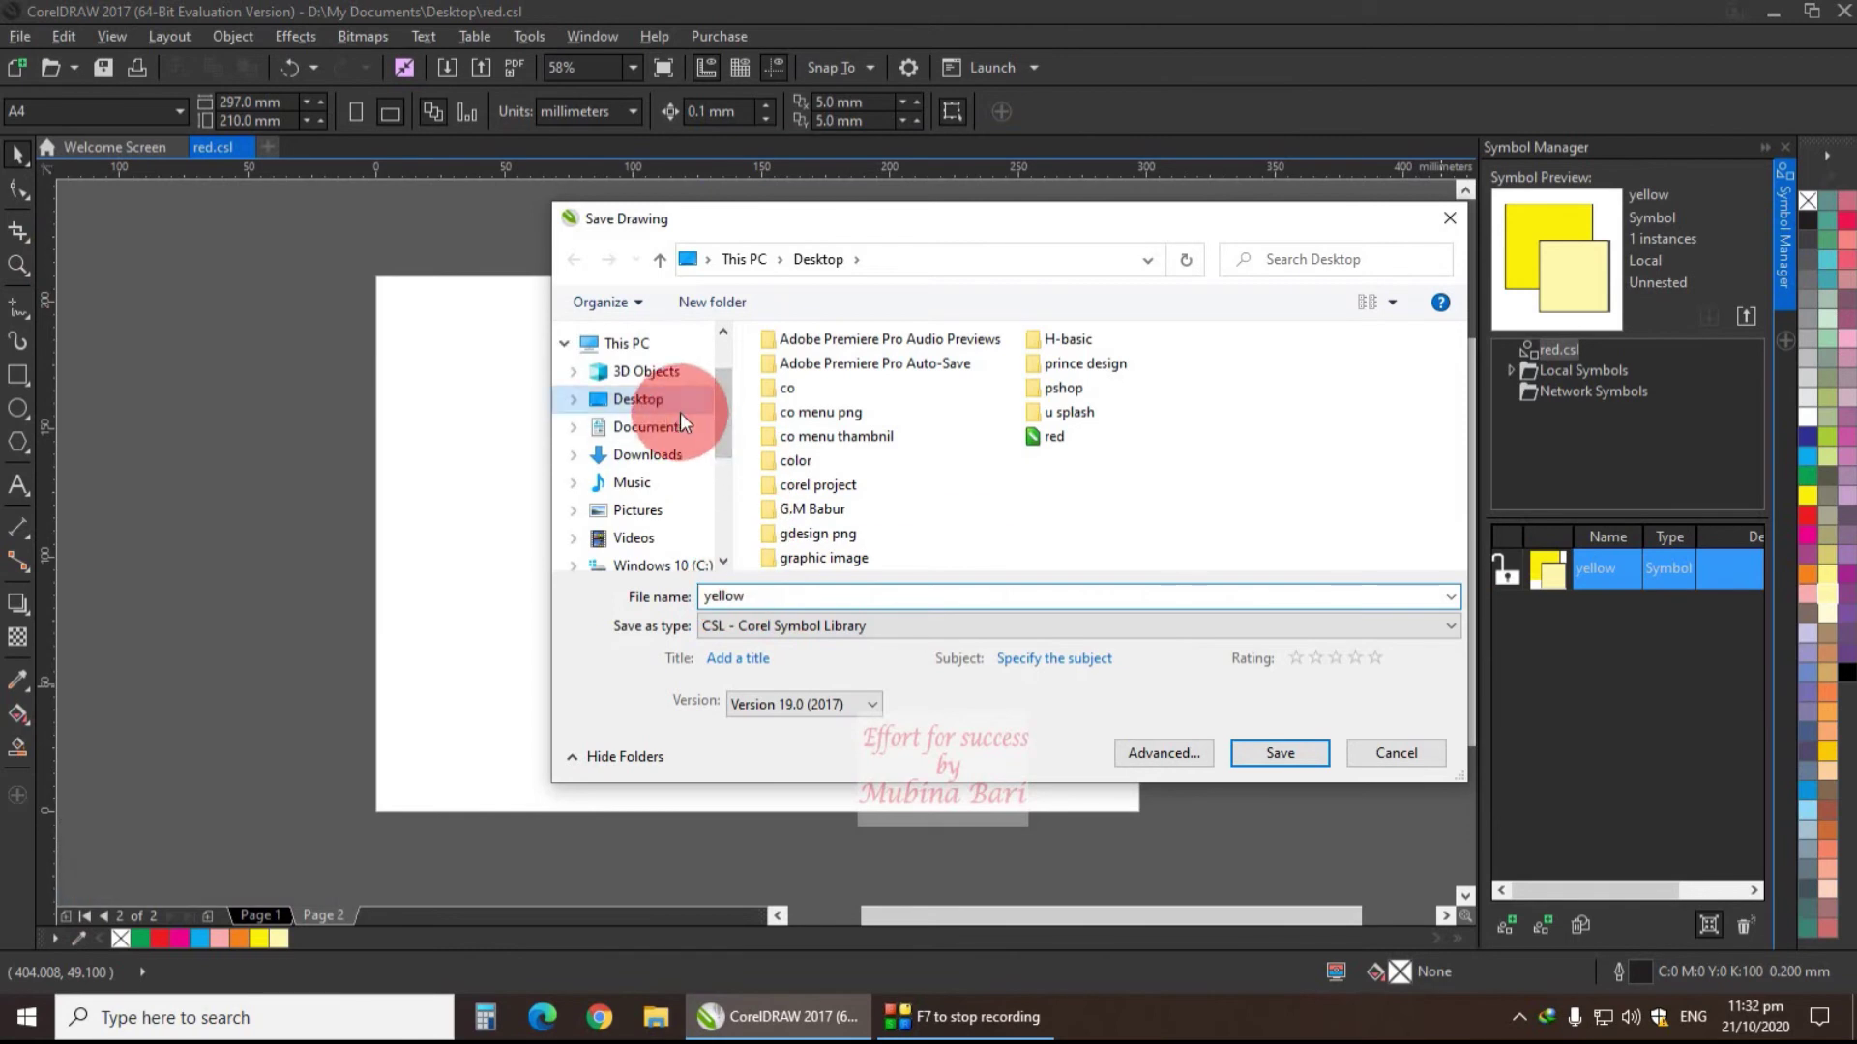
left_click(1261, 745)
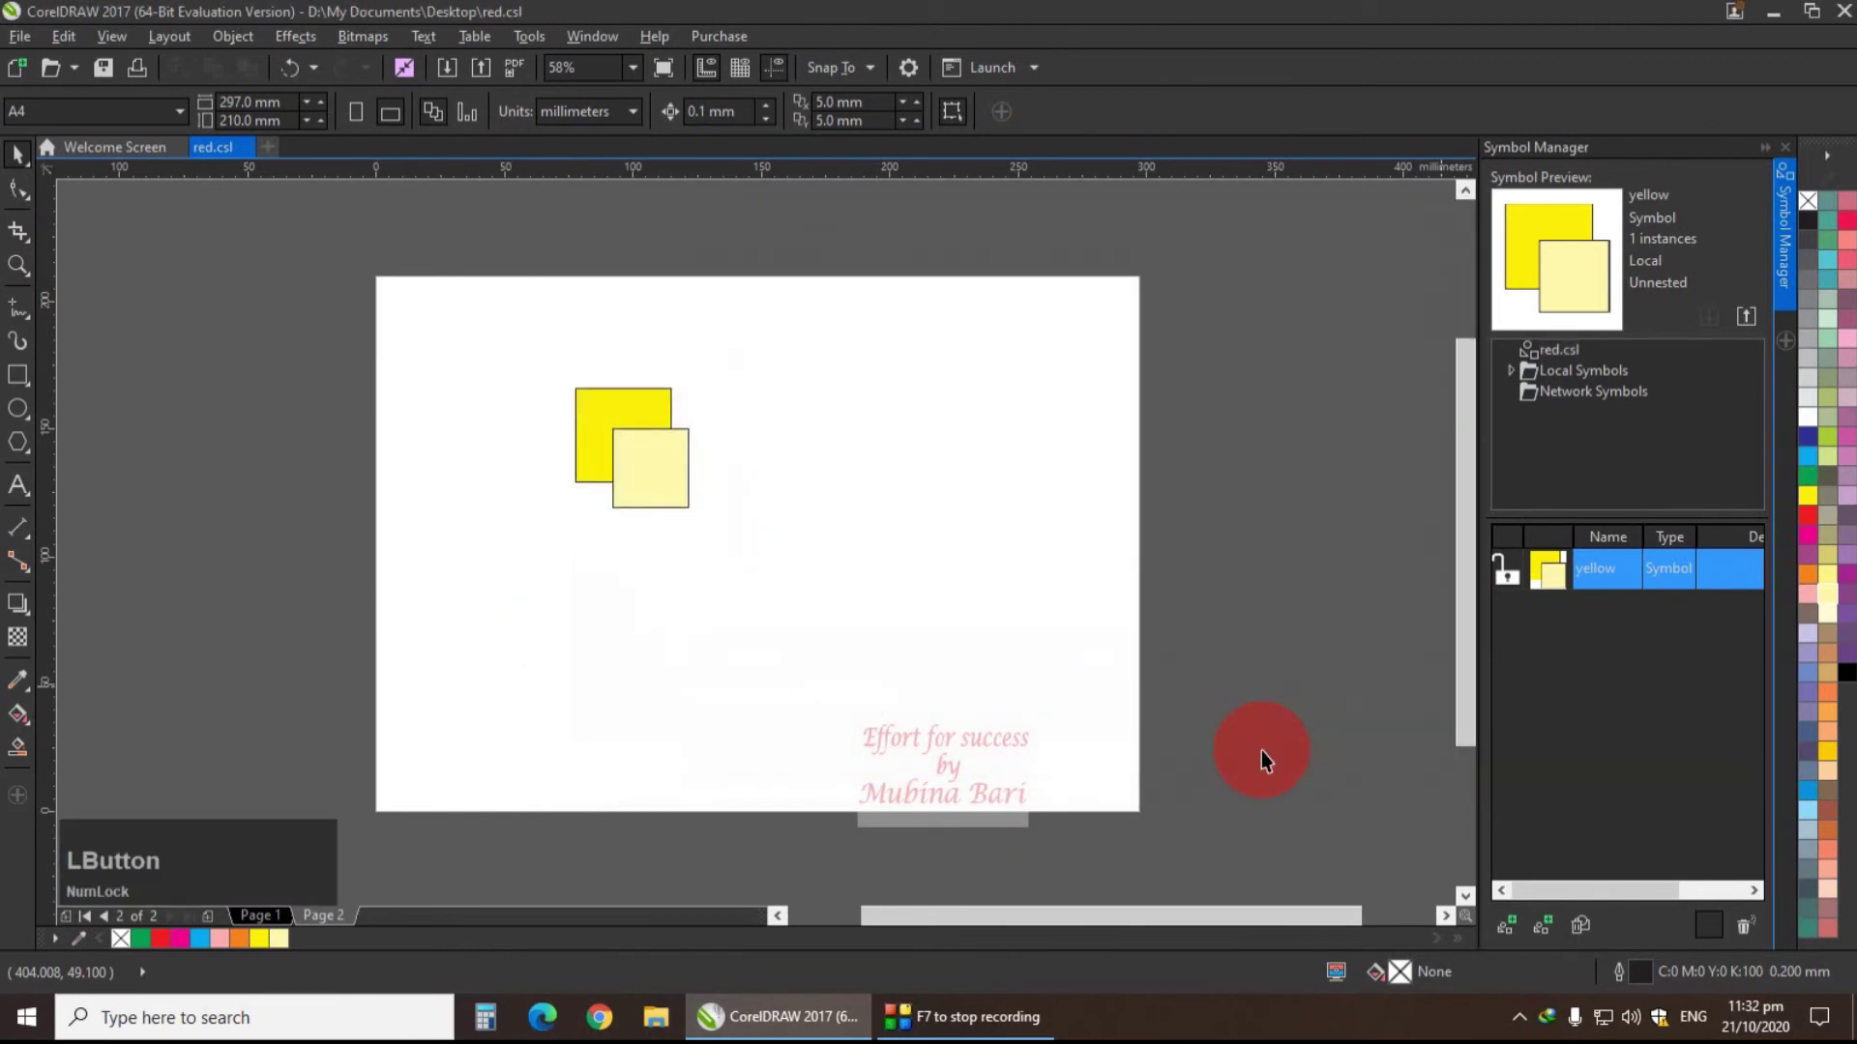
- Show the Windows desktop and examine the saved red and yellow symbol library files
left_click(1776, 10)
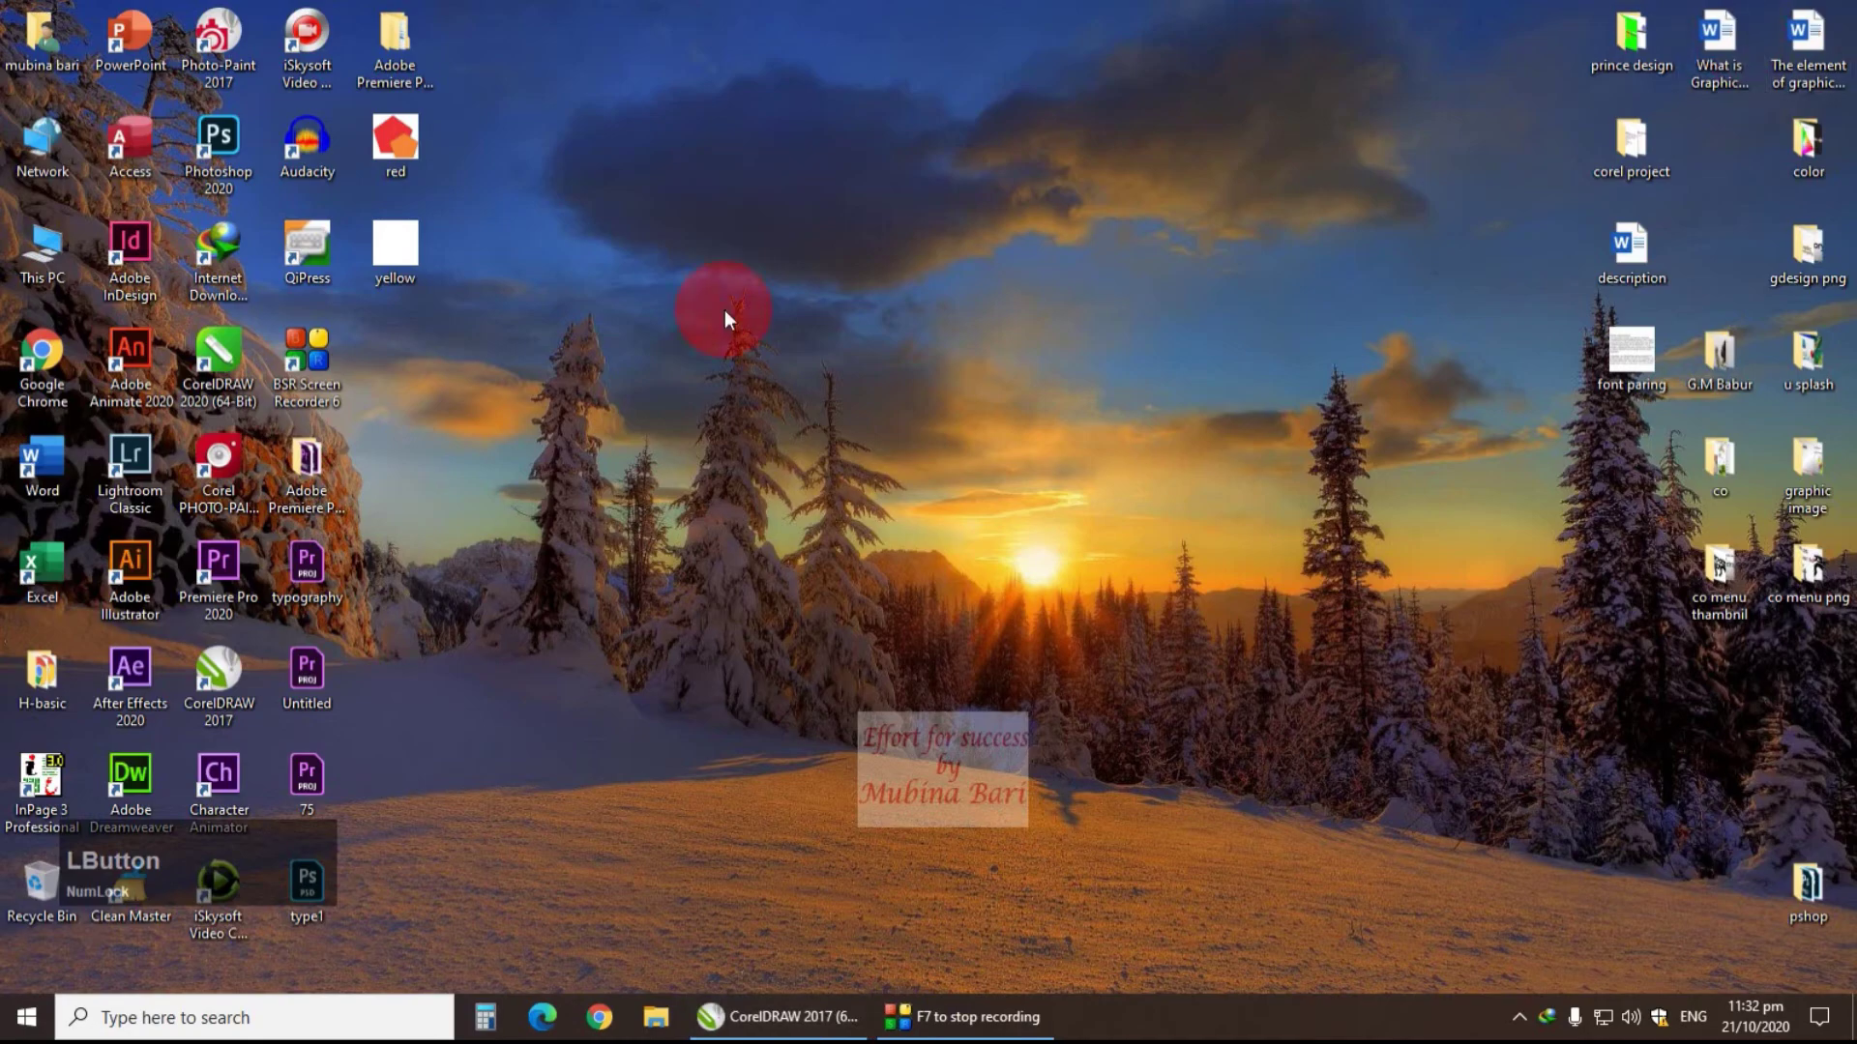
left_click(377, 145)
left_click(379, 234)
left_click(400, 140)
left_click(398, 259)
left_click(619, 647)
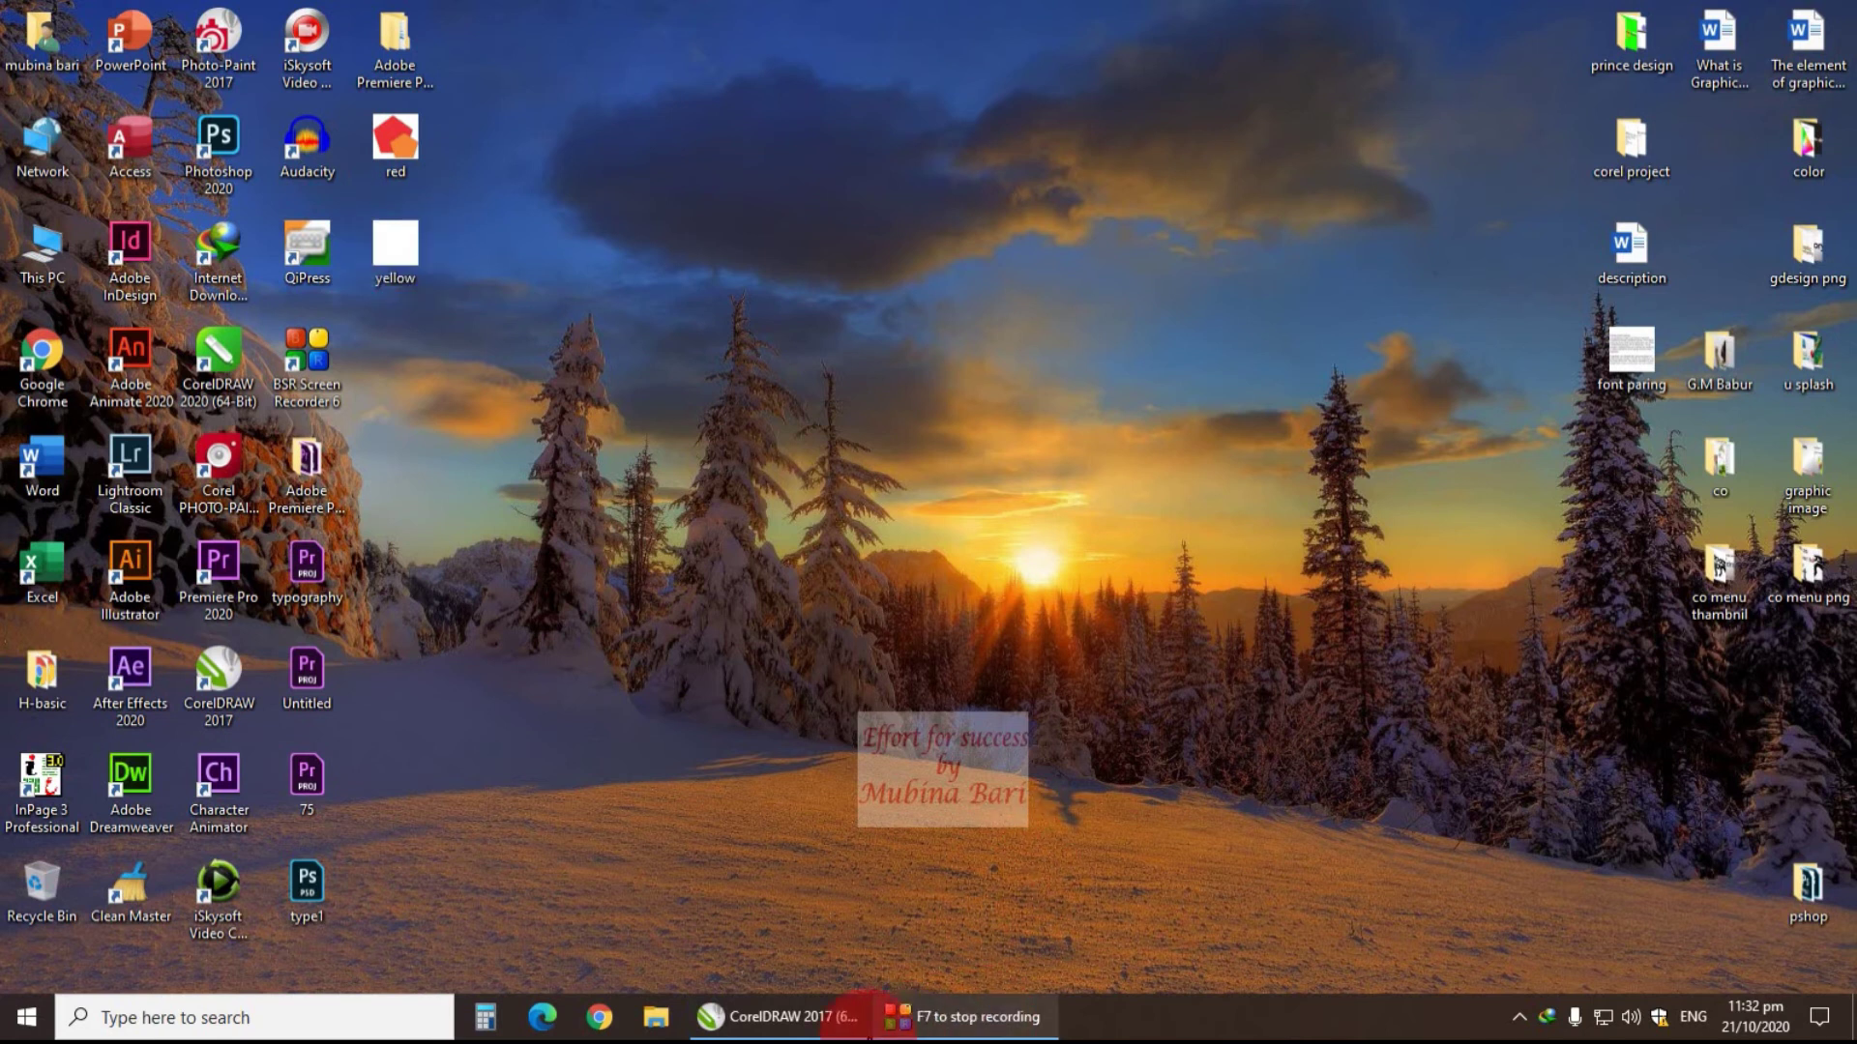
- Switch back to CorelDRAW and delete the yellow symbol instance from page 2
left_click(805, 1028)
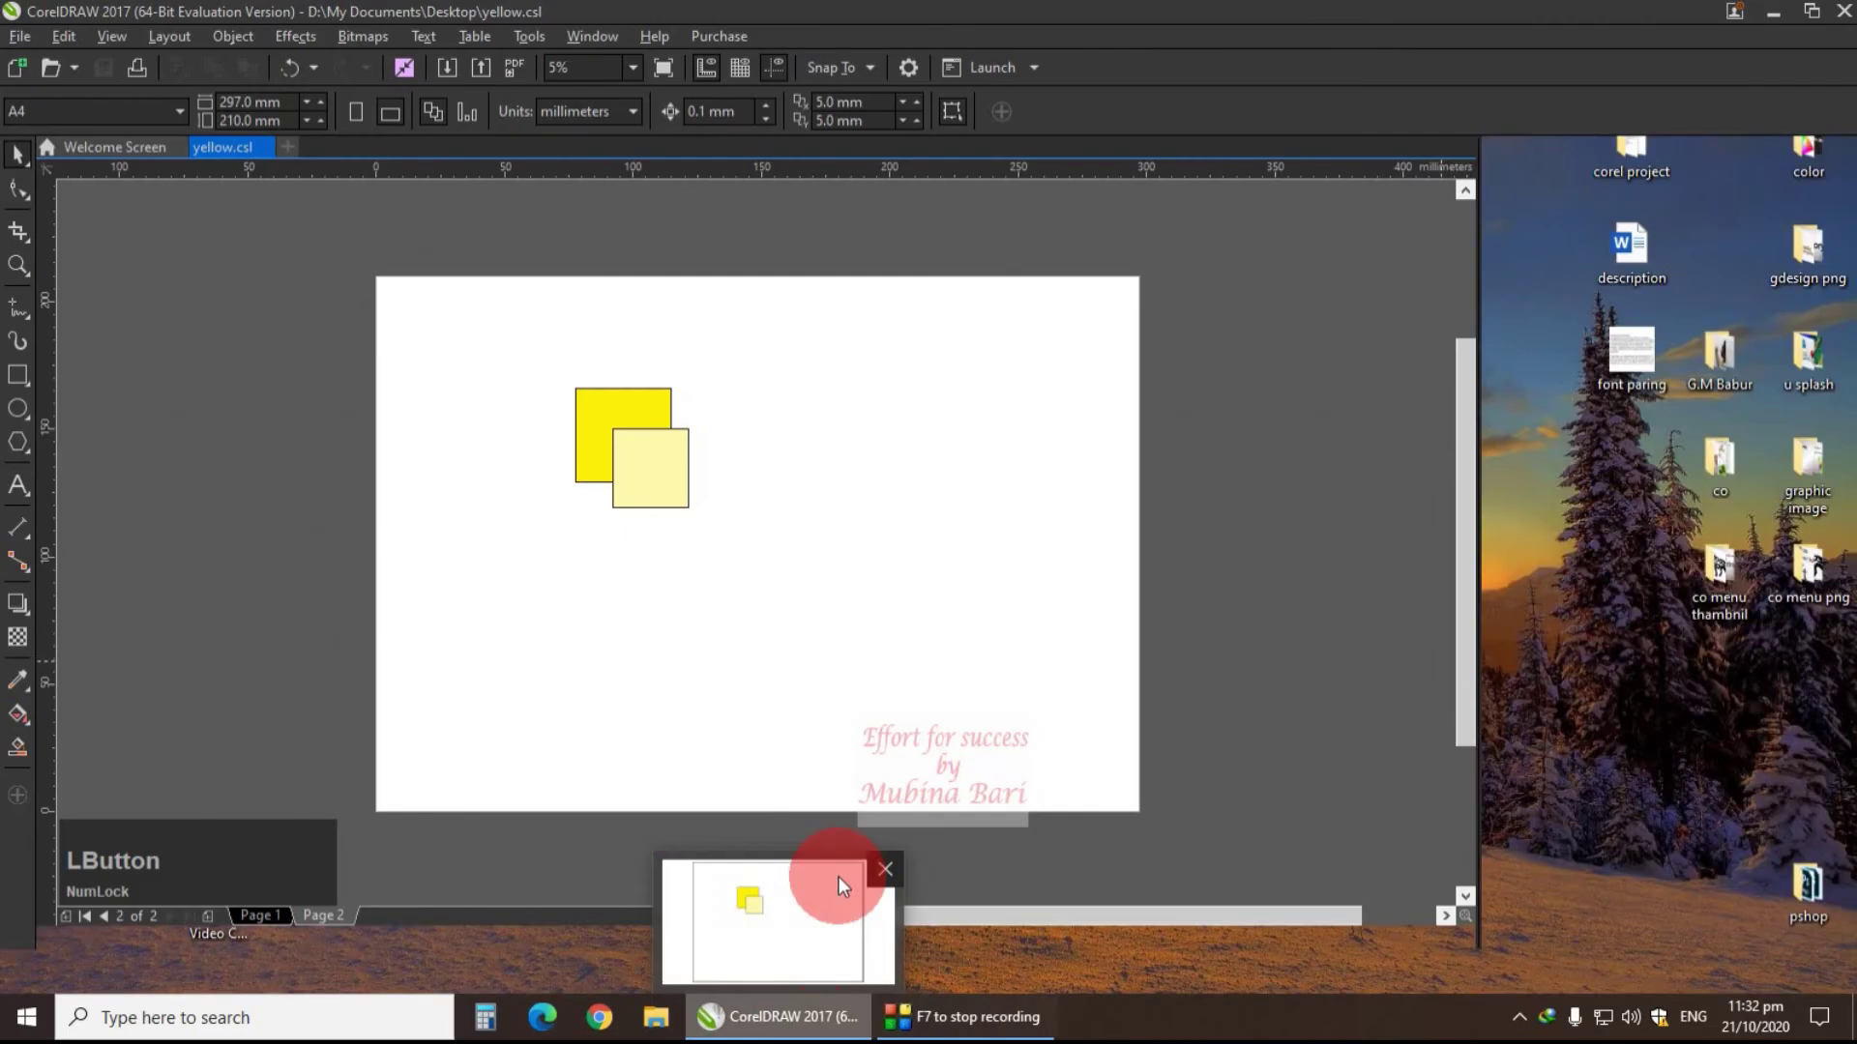
left_click(623, 475)
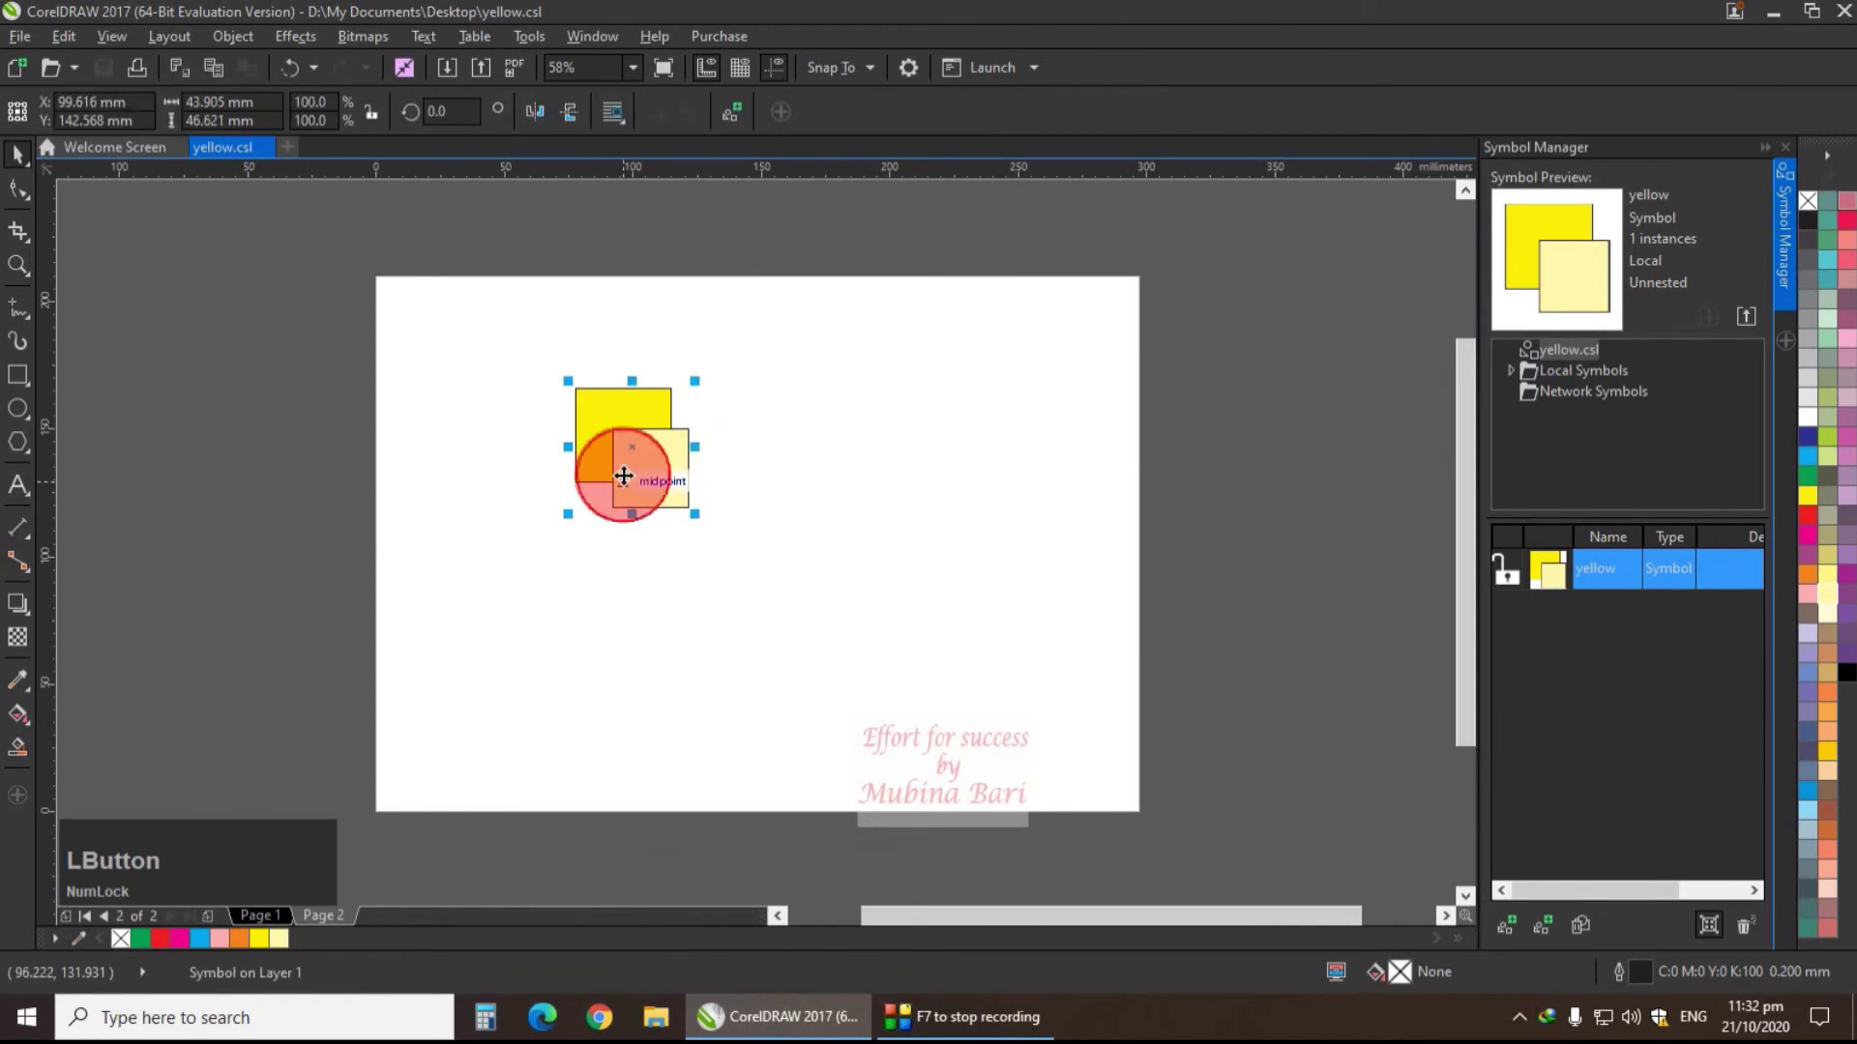
key("Delete")
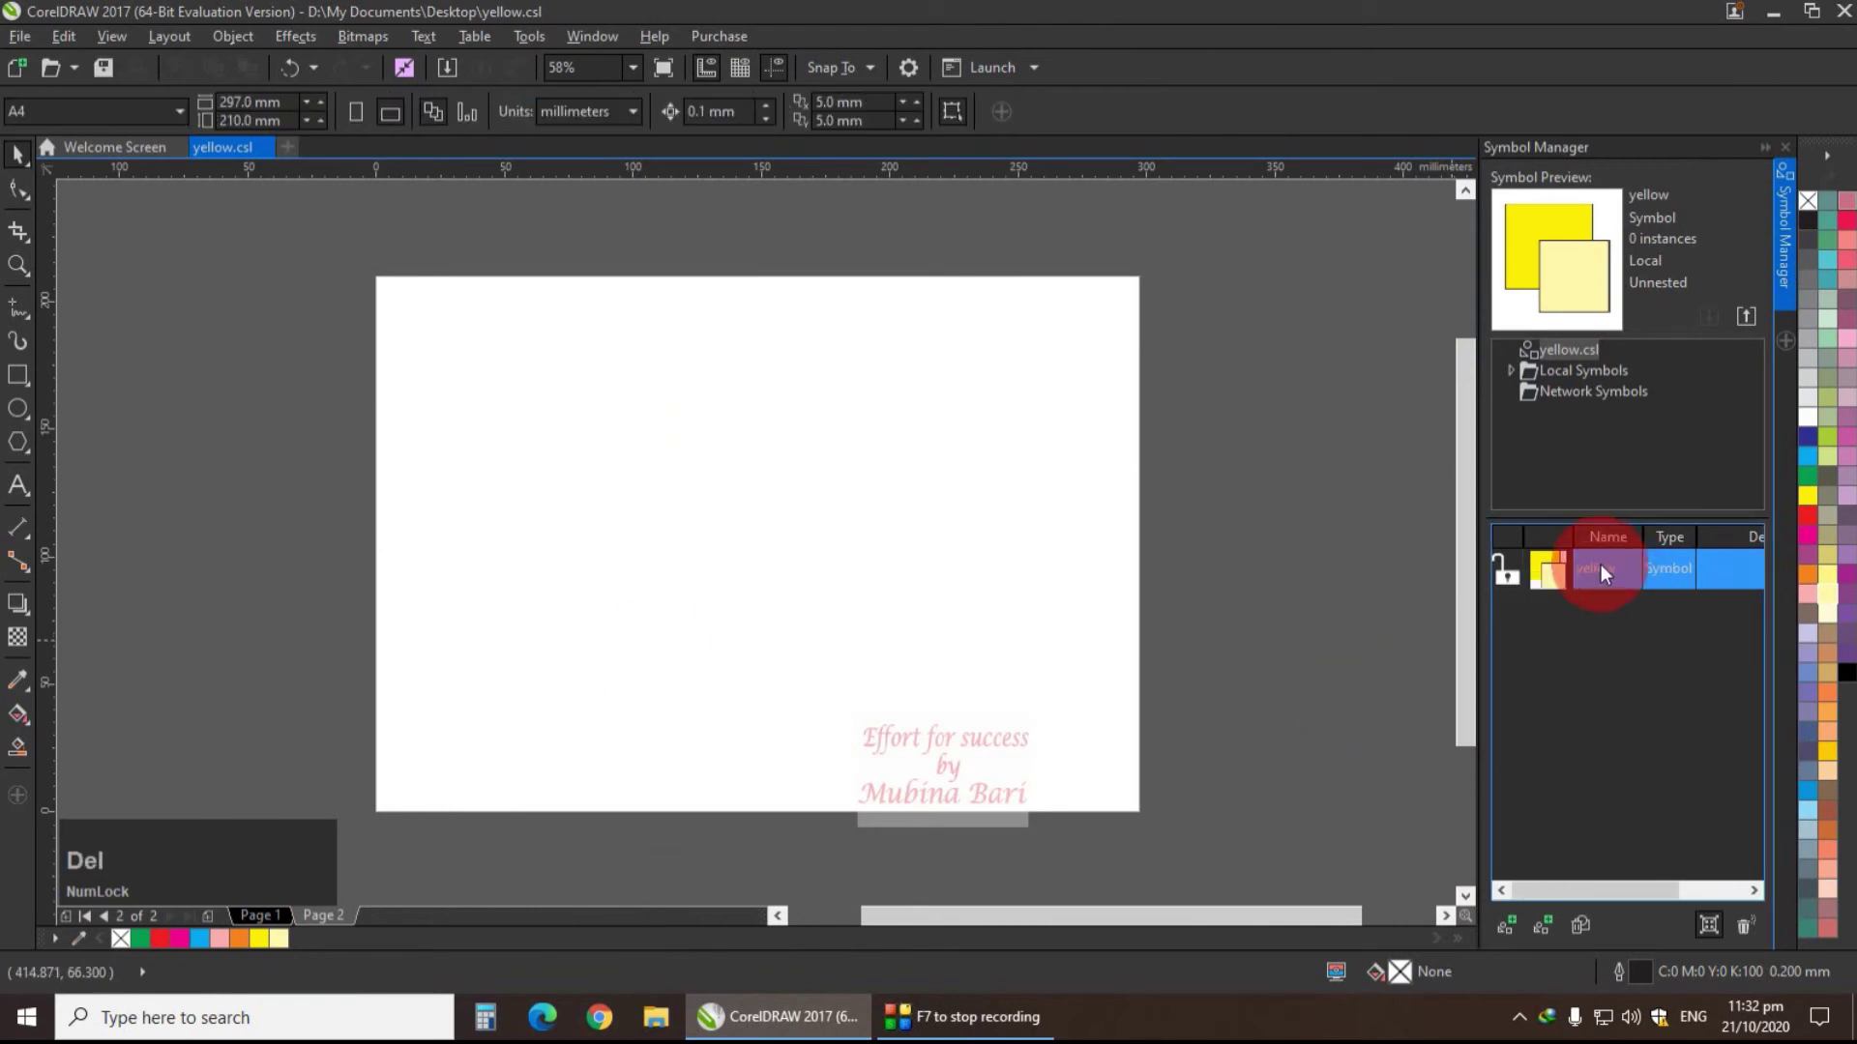
- Draw an ellipse about 49 × 42 mm filled green (C:100 M:0 Y:100 K:0) and an overlapping 35 mm circle filled light green (C:40 M:0 Y:100 K:0)
left_click(17, 409)
left_click_drag(459, 388, 590, 498)
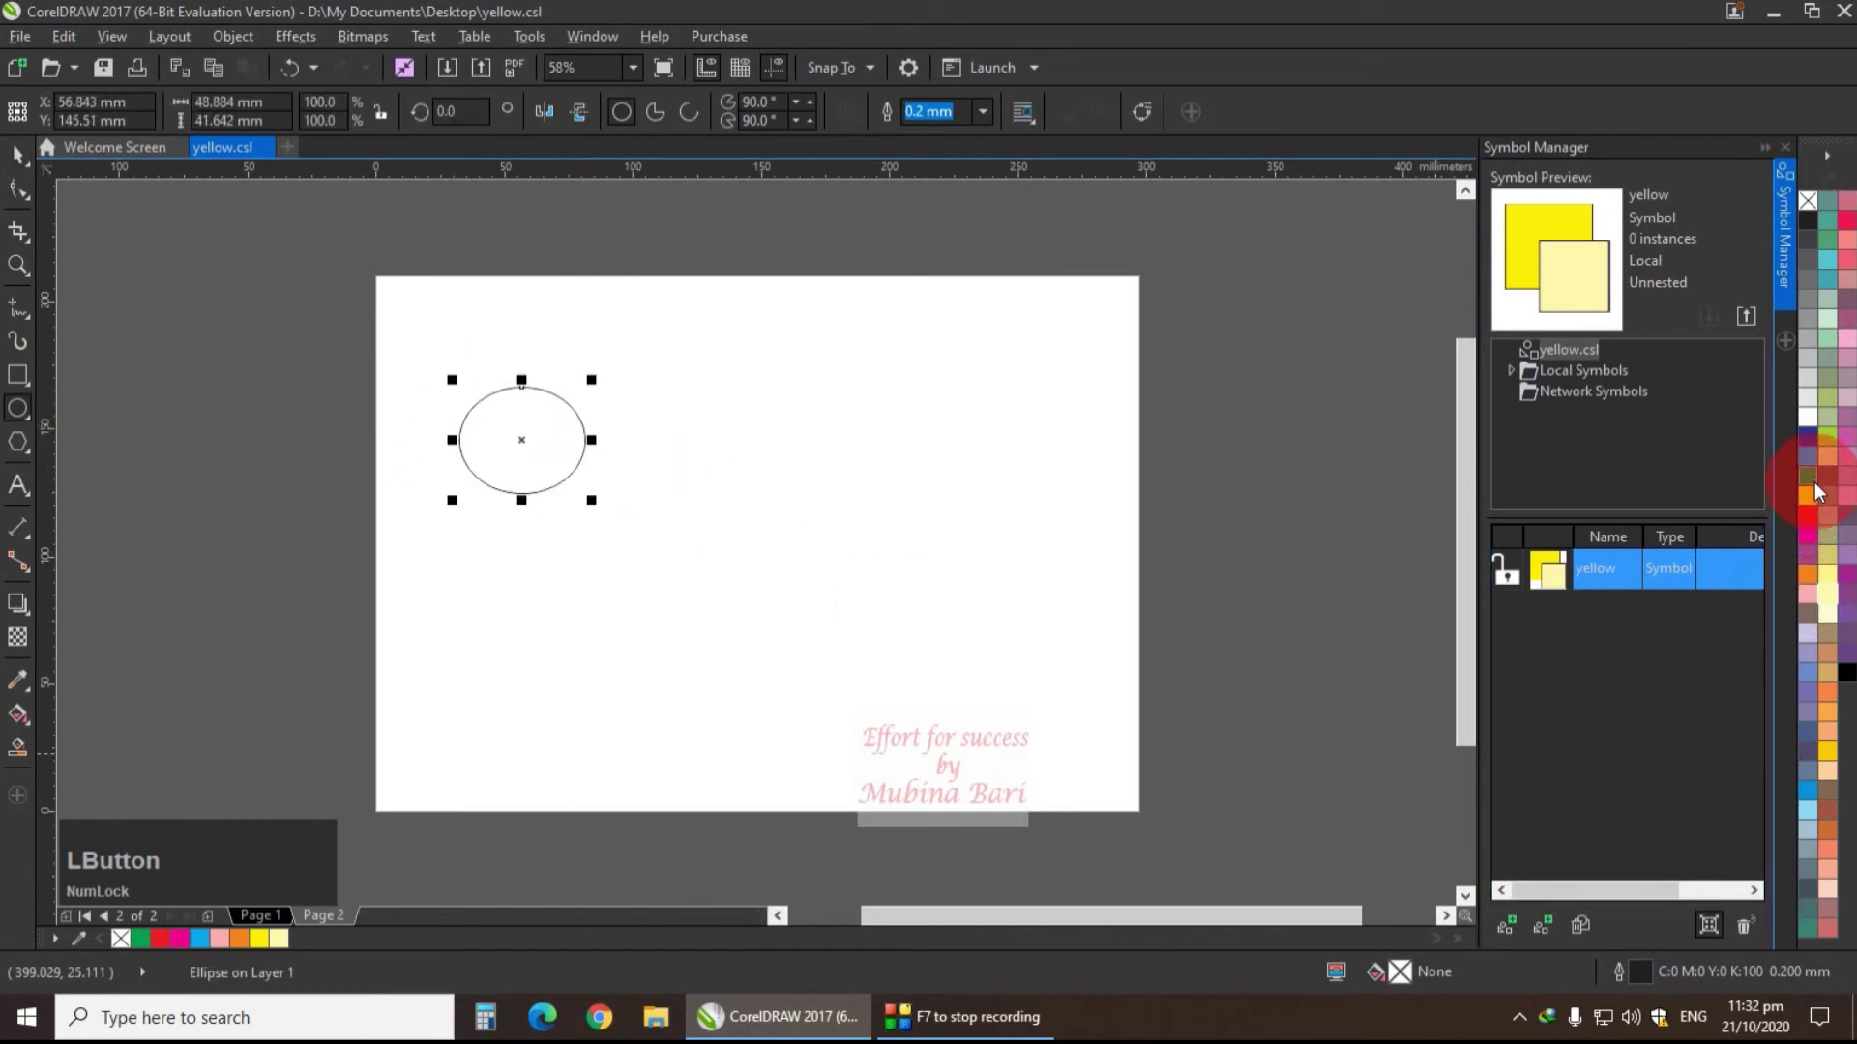
left_click(1812, 483)
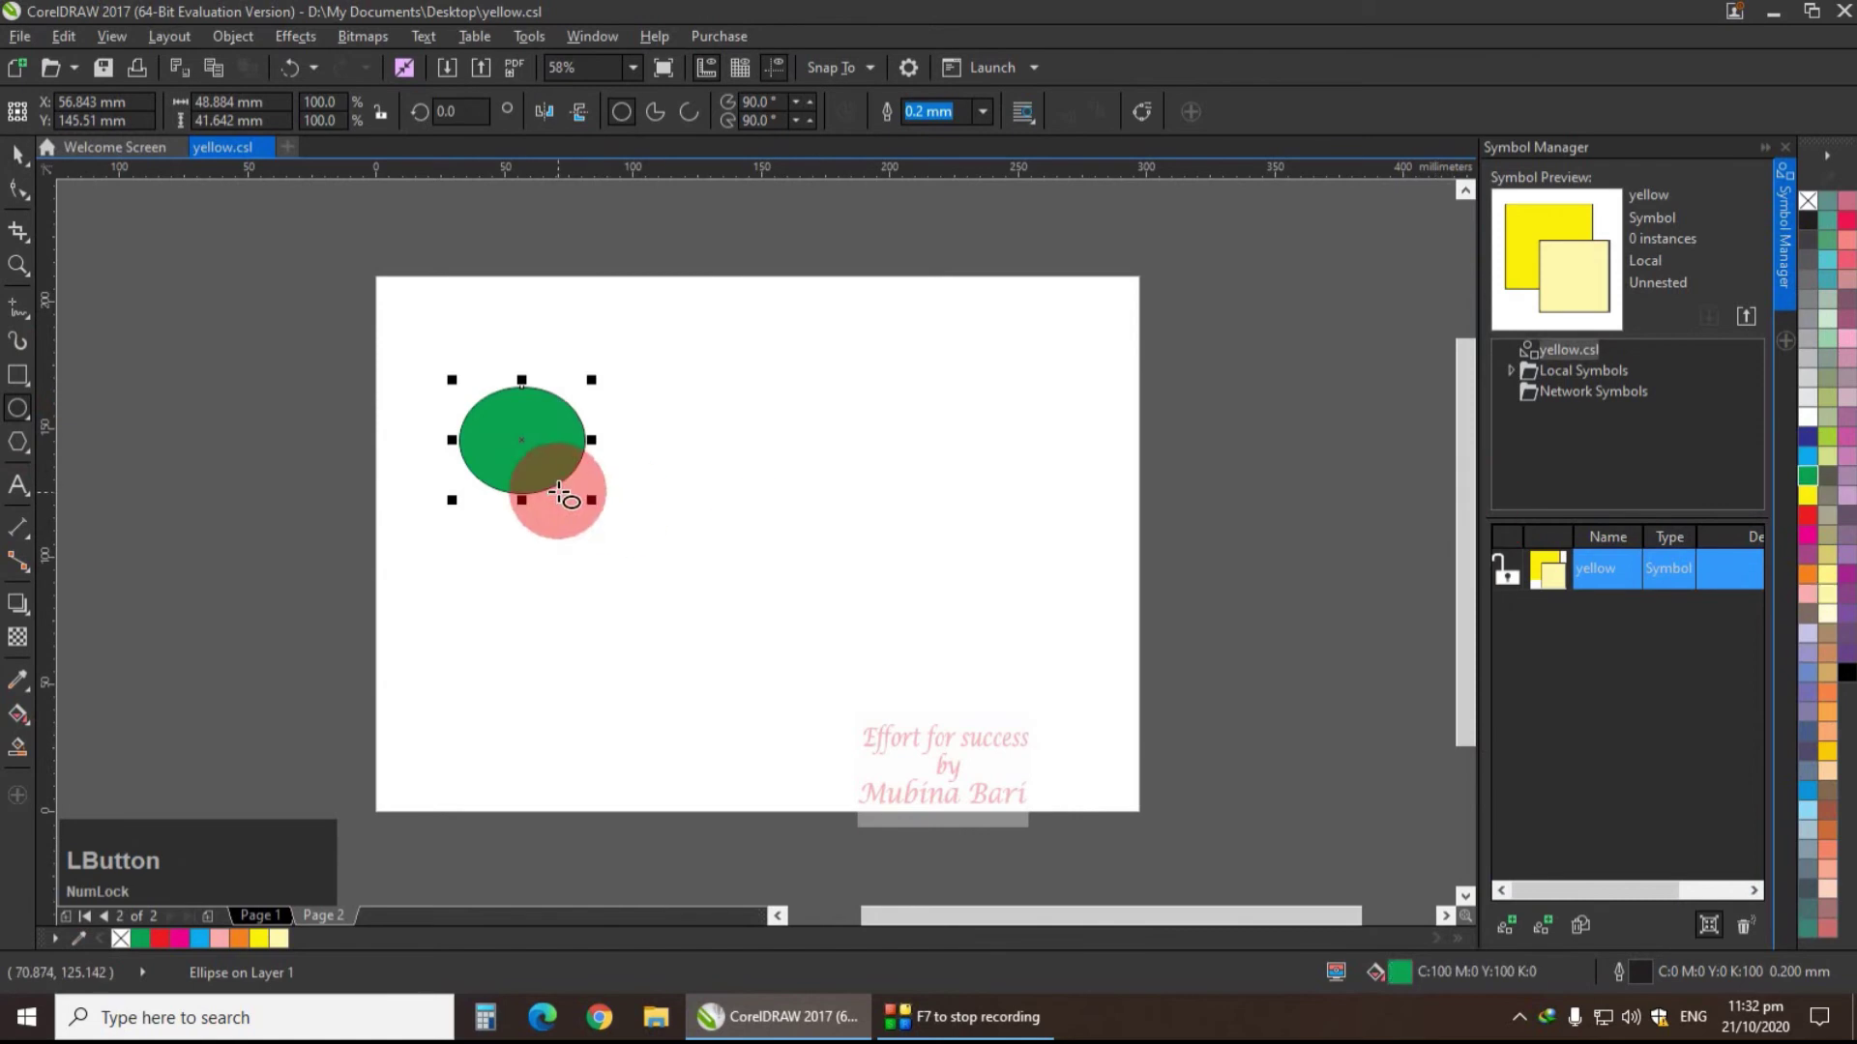
left_click_drag(537, 467, 614, 522)
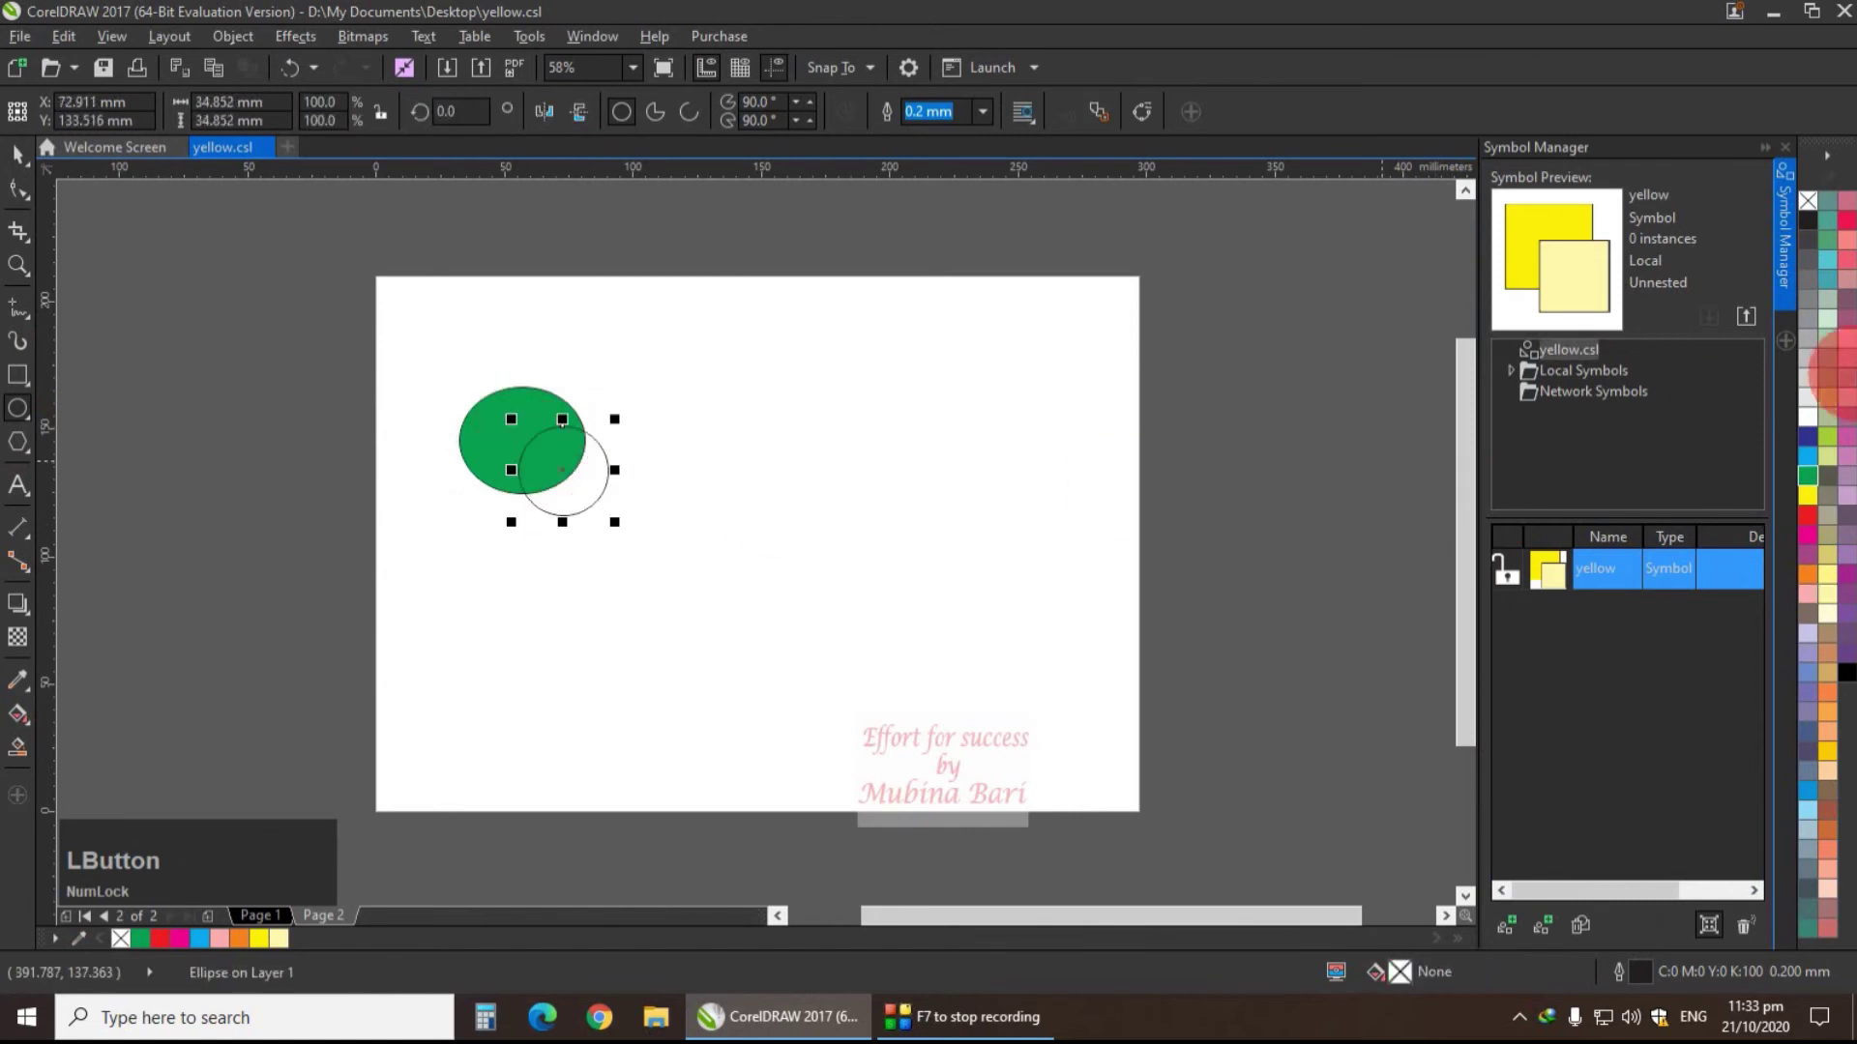
left_click(1828, 446)
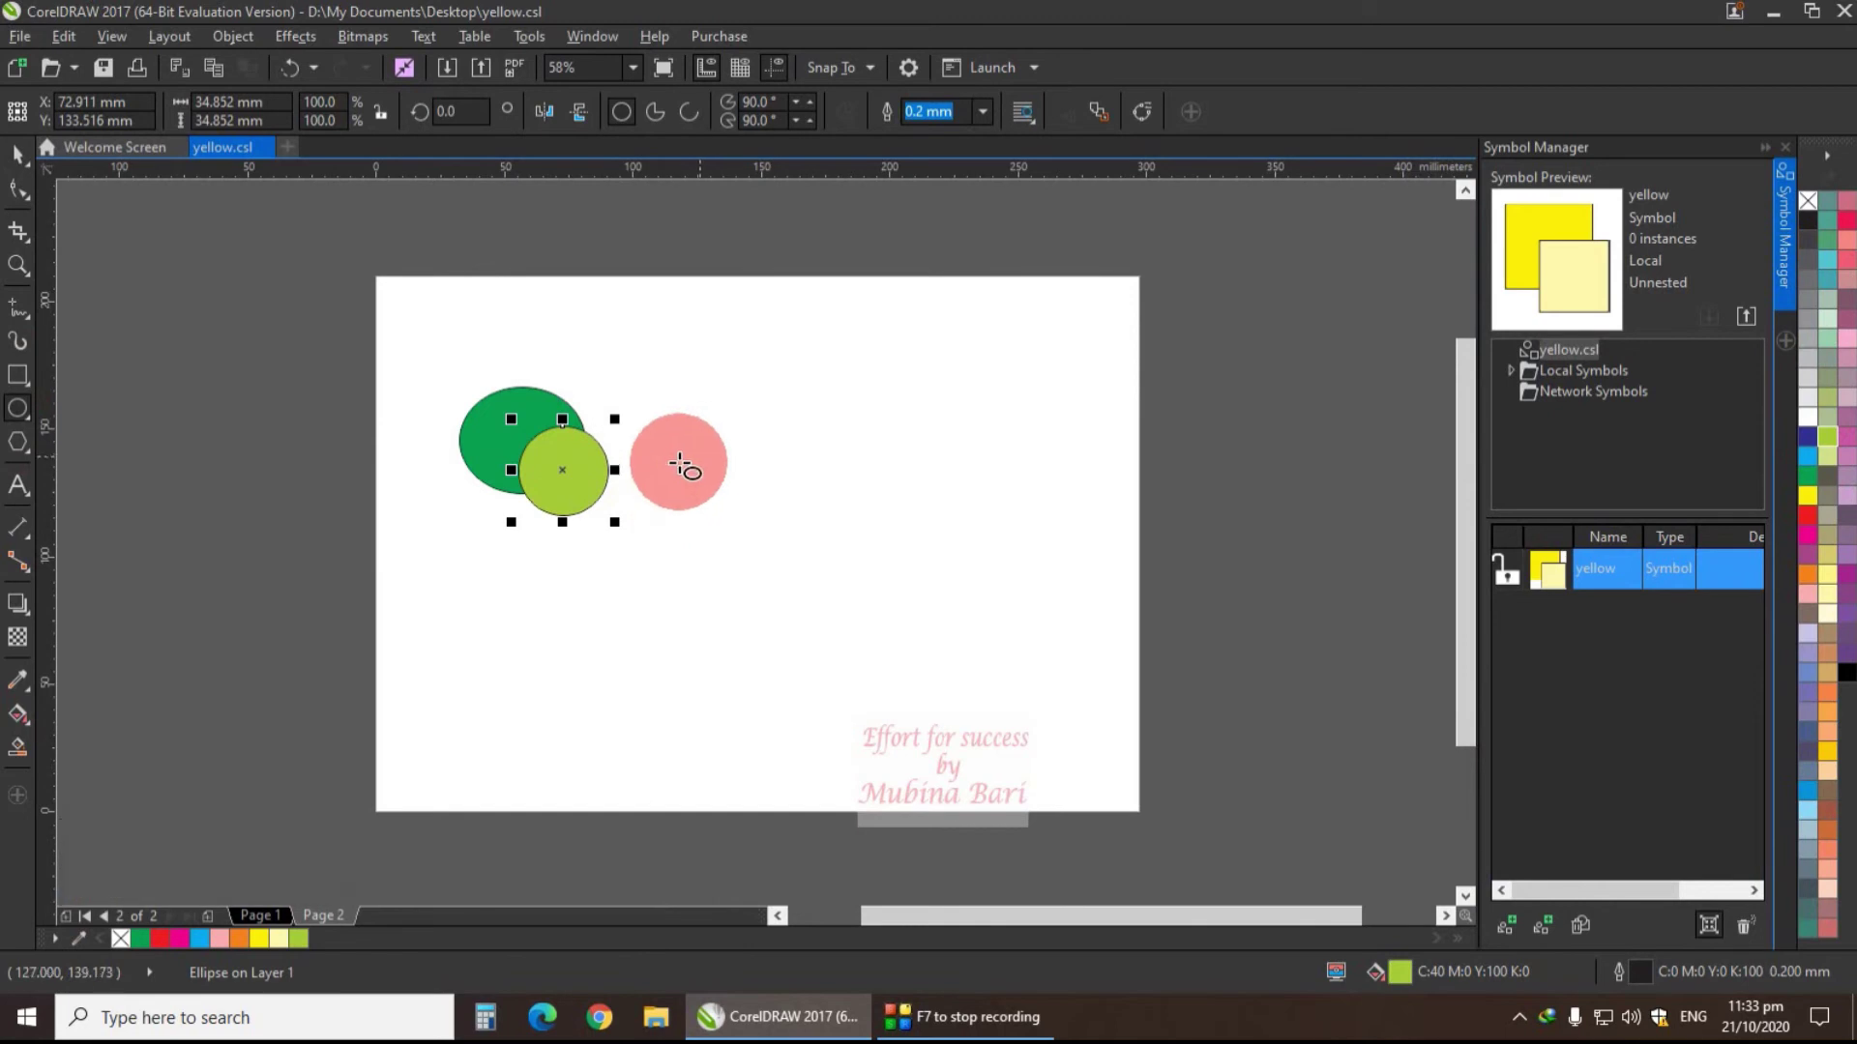
- Create a new symbol named circle from the two overlapping green ellipses
left_click(18, 154)
left_click(421, 434)
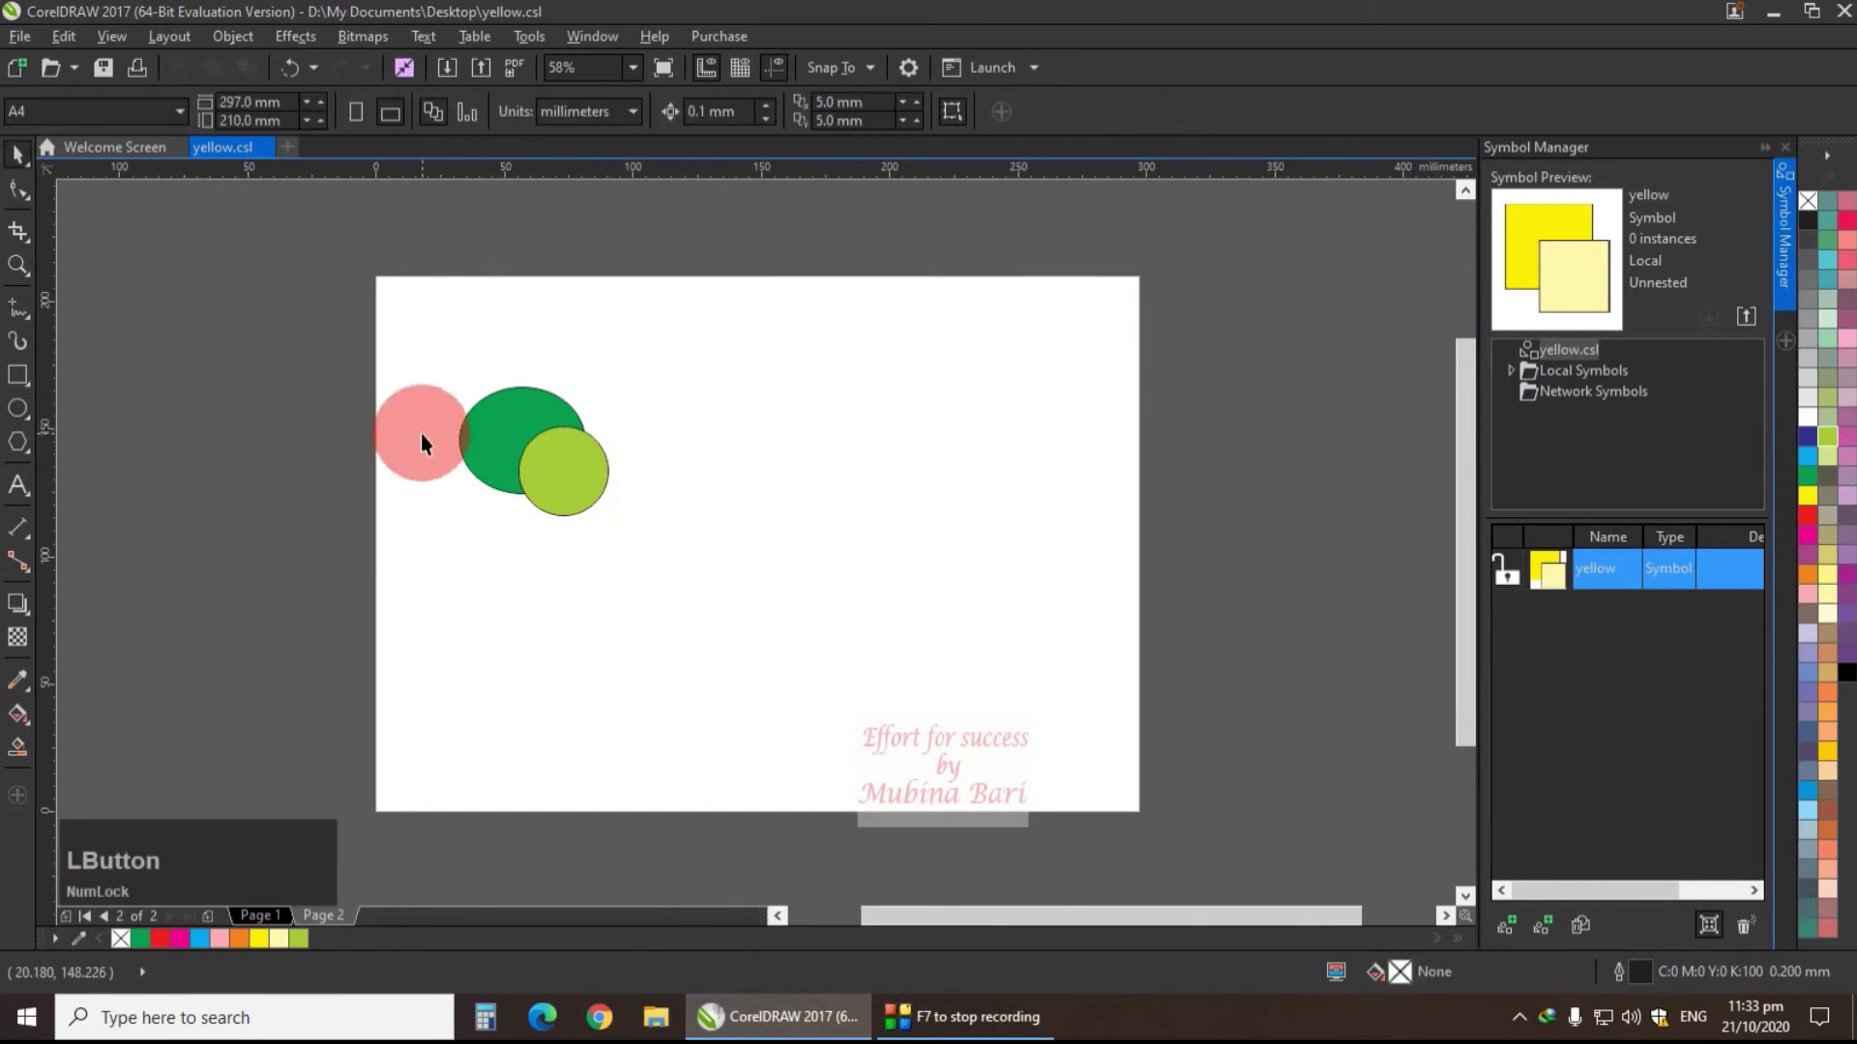
left_click_drag(416, 354, 689, 552)
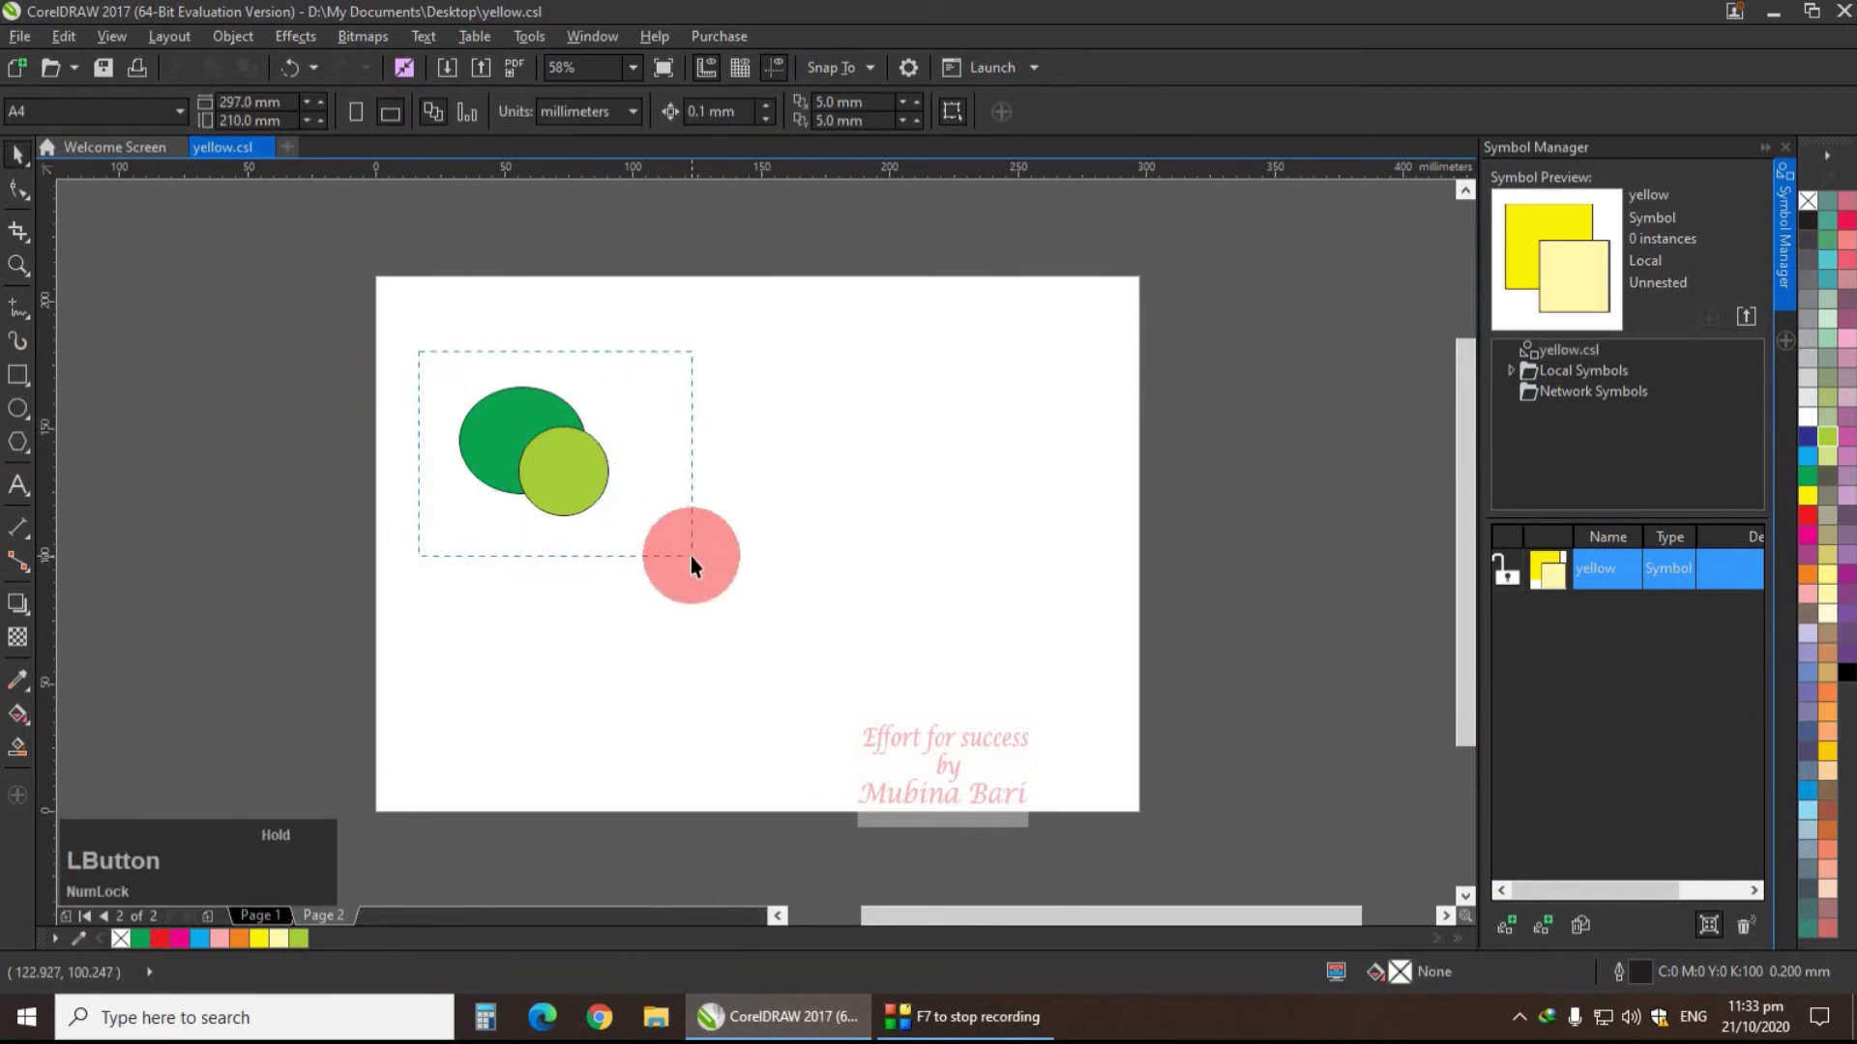
left_click(236, 38)
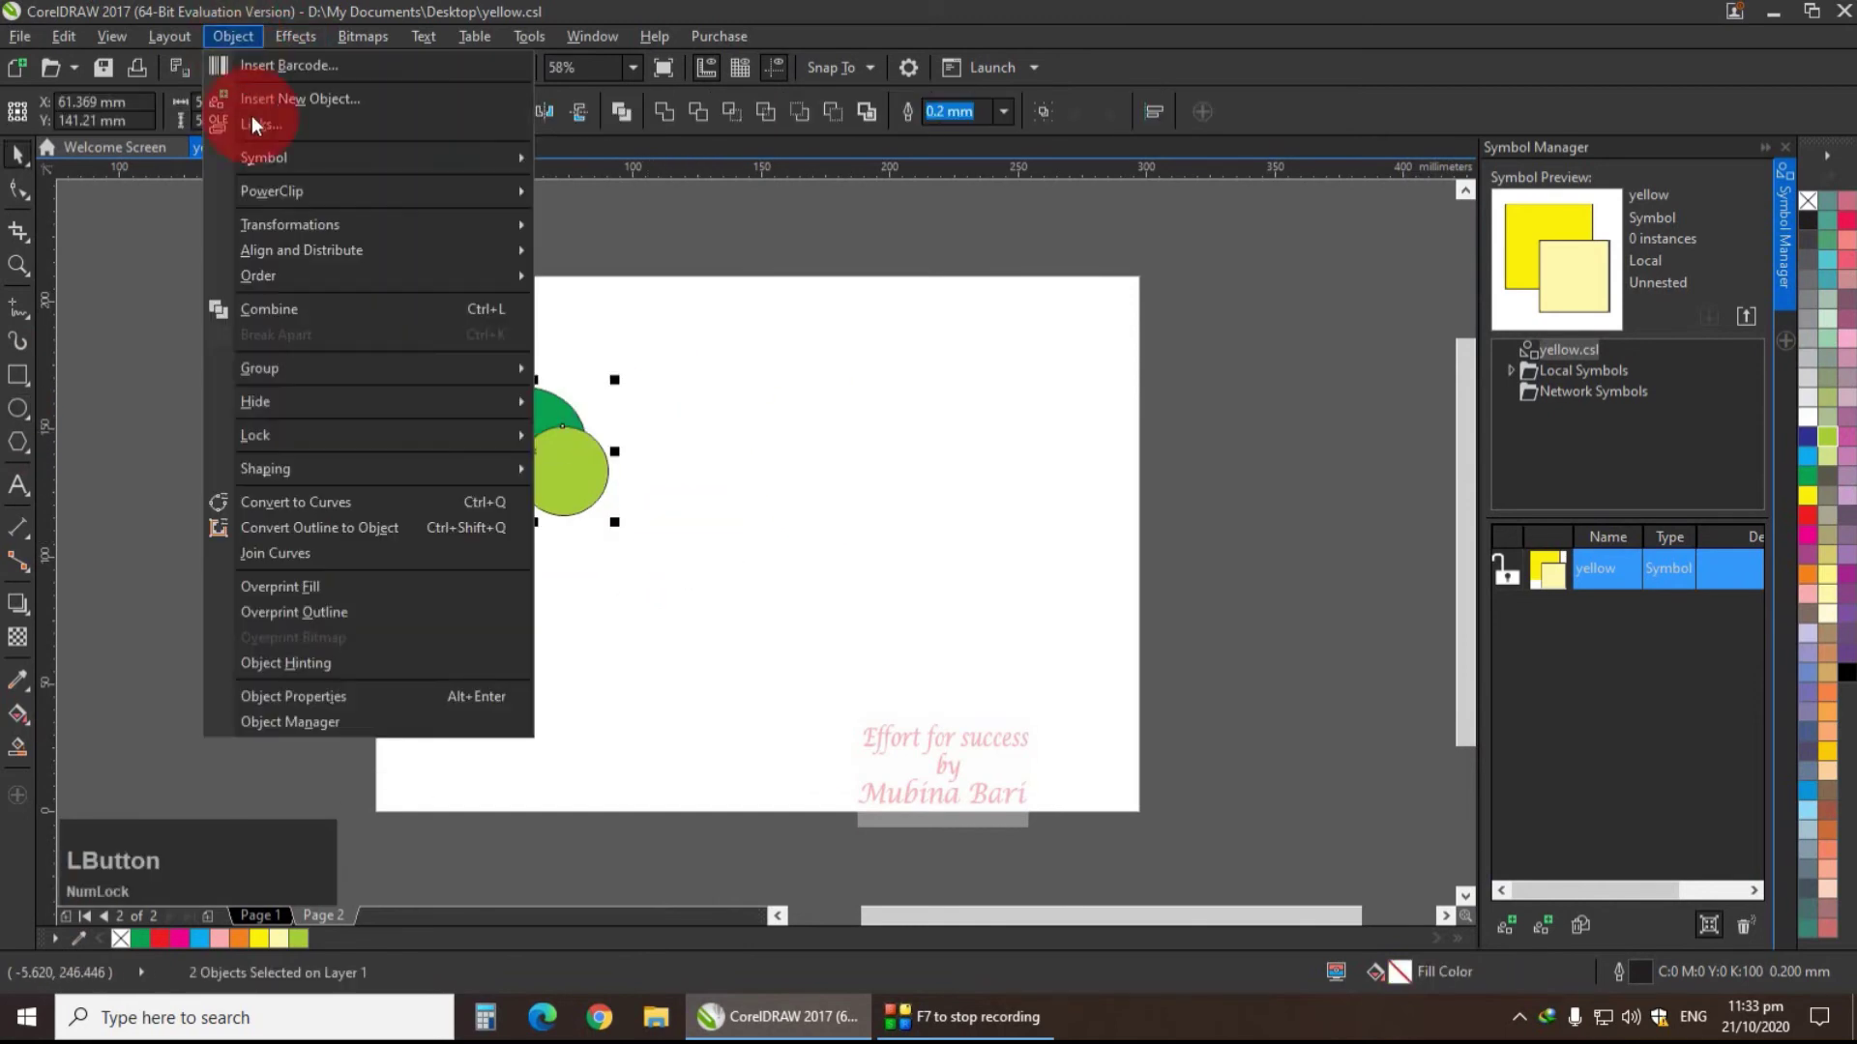
left_click(259, 160)
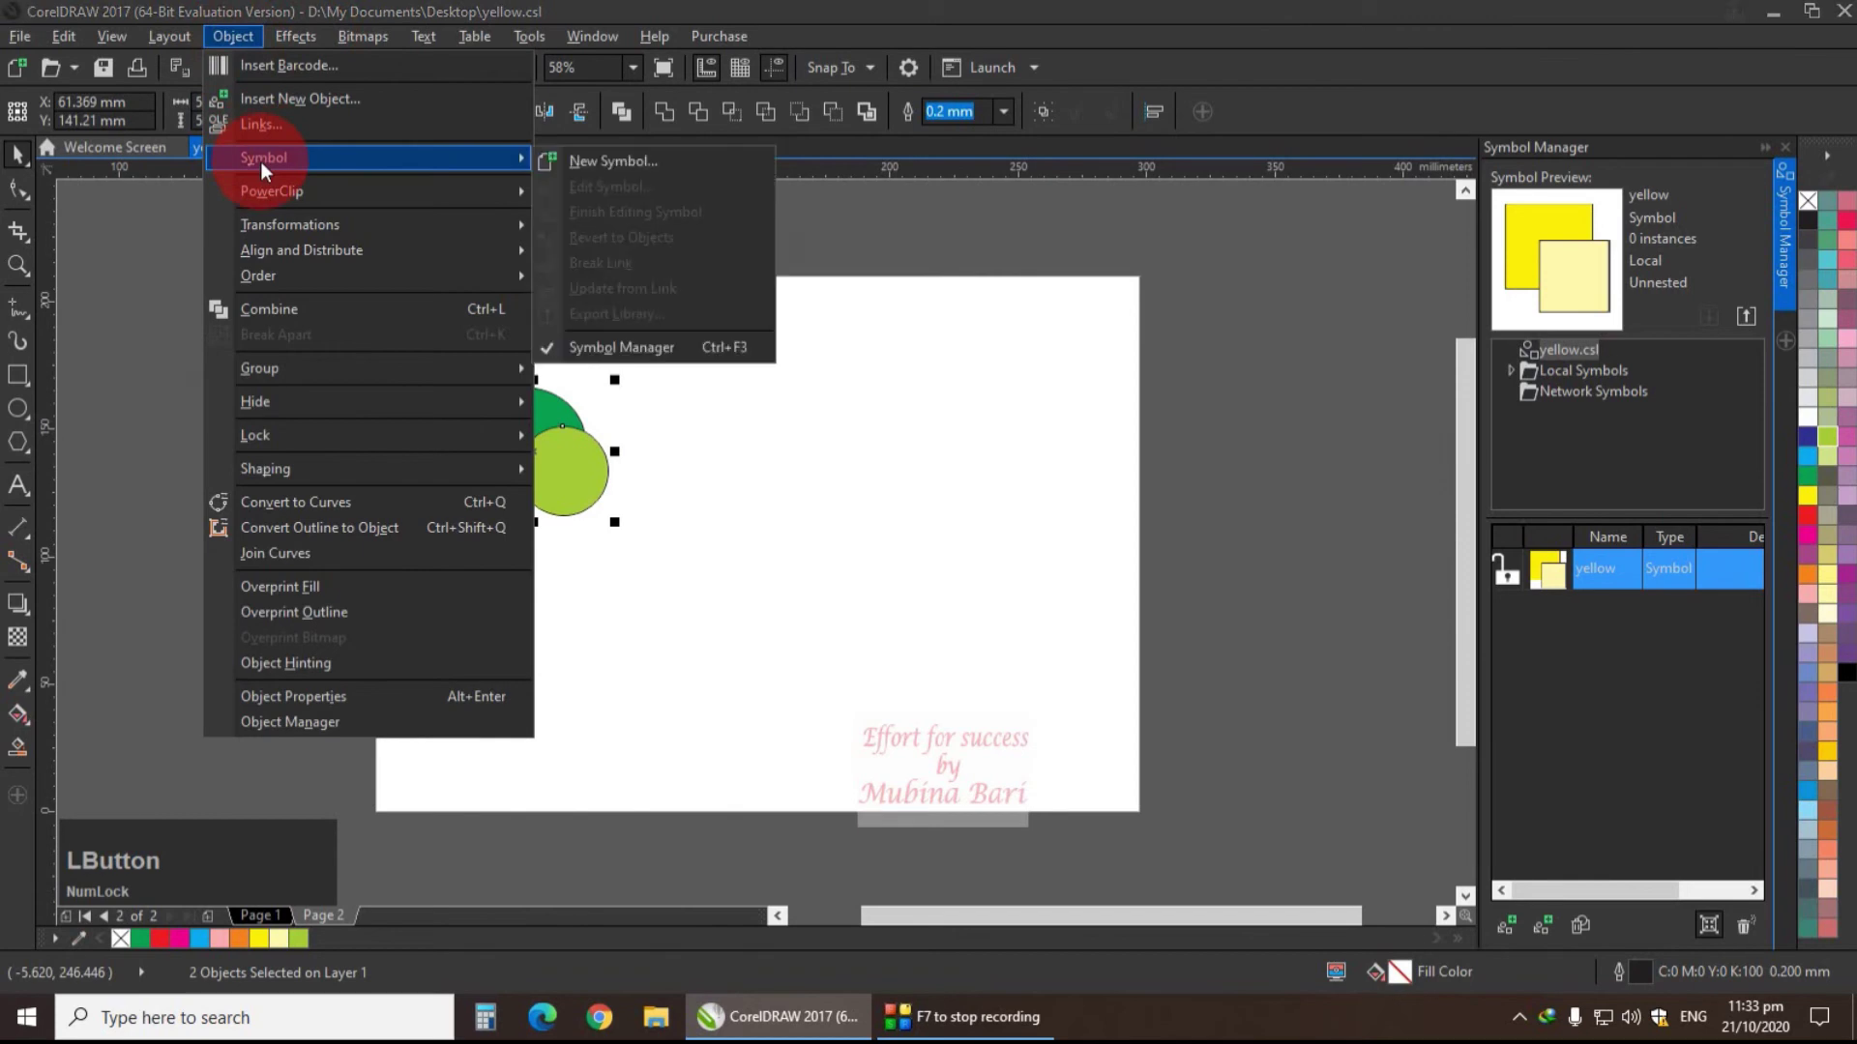
left_click(627, 162)
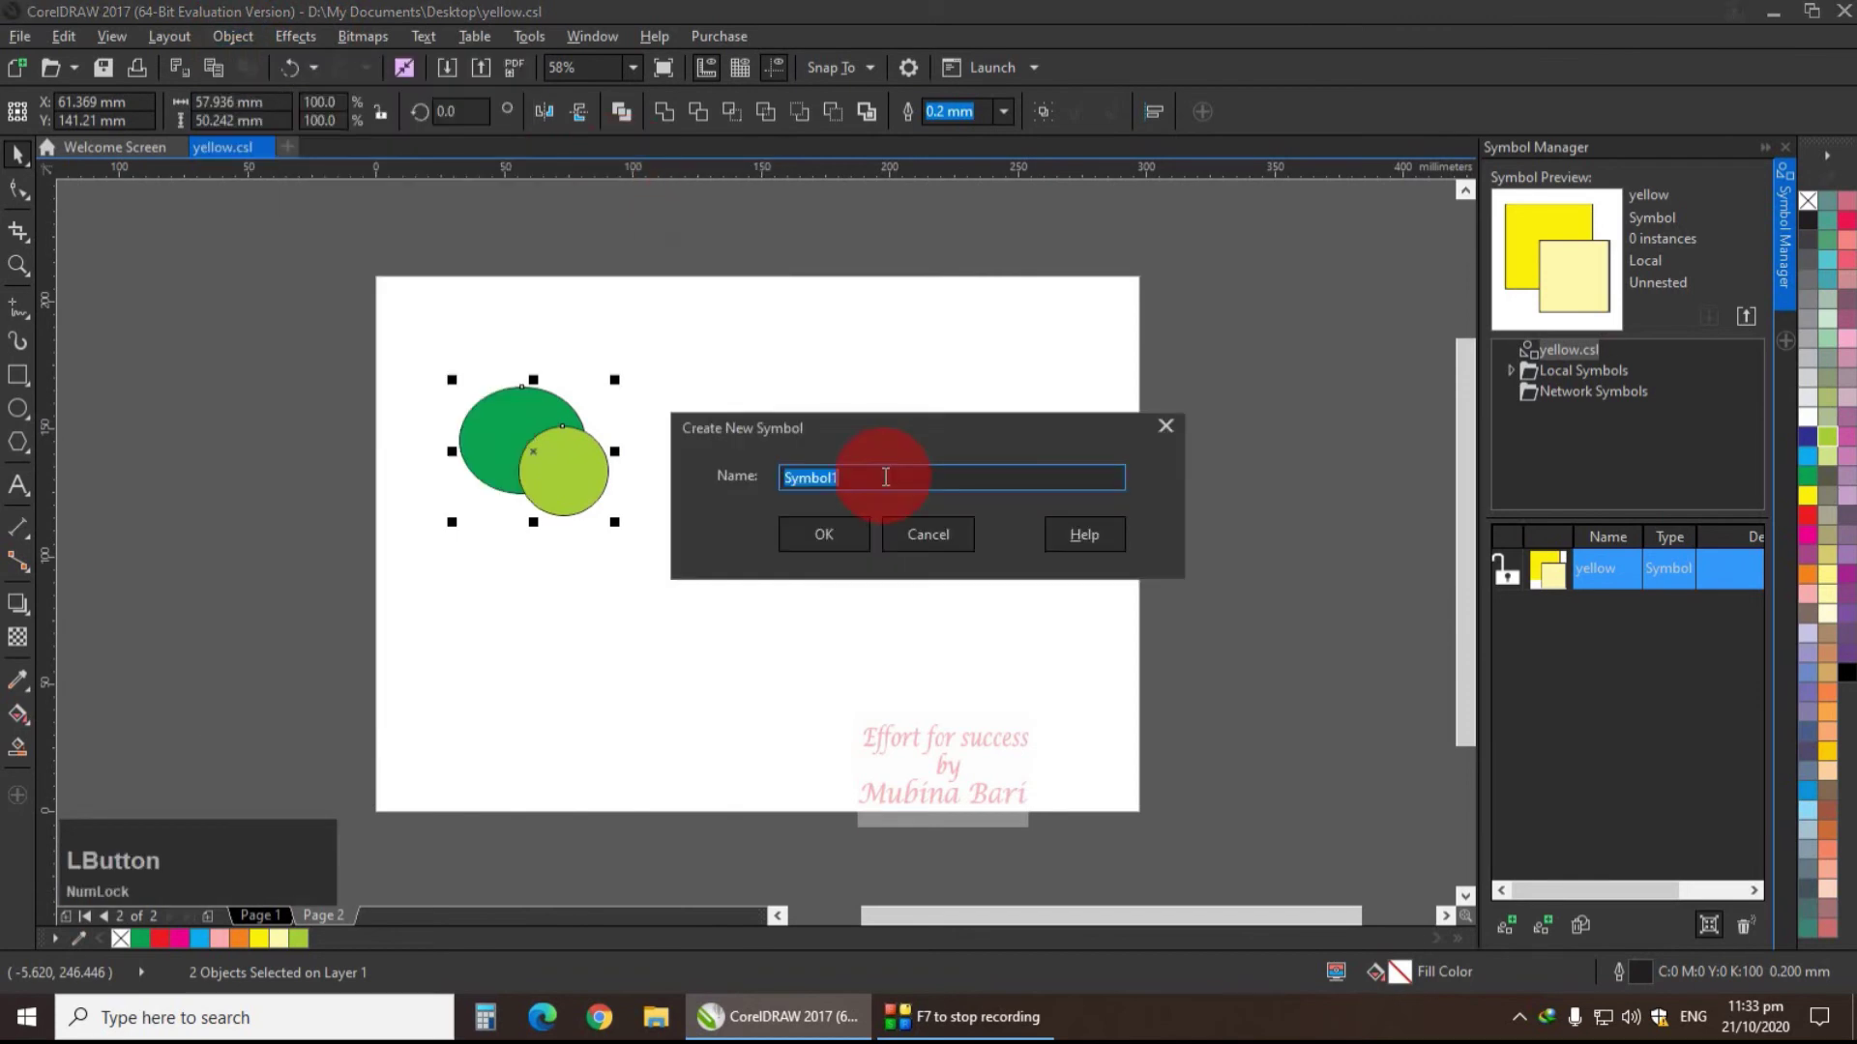
key("BackSpace")
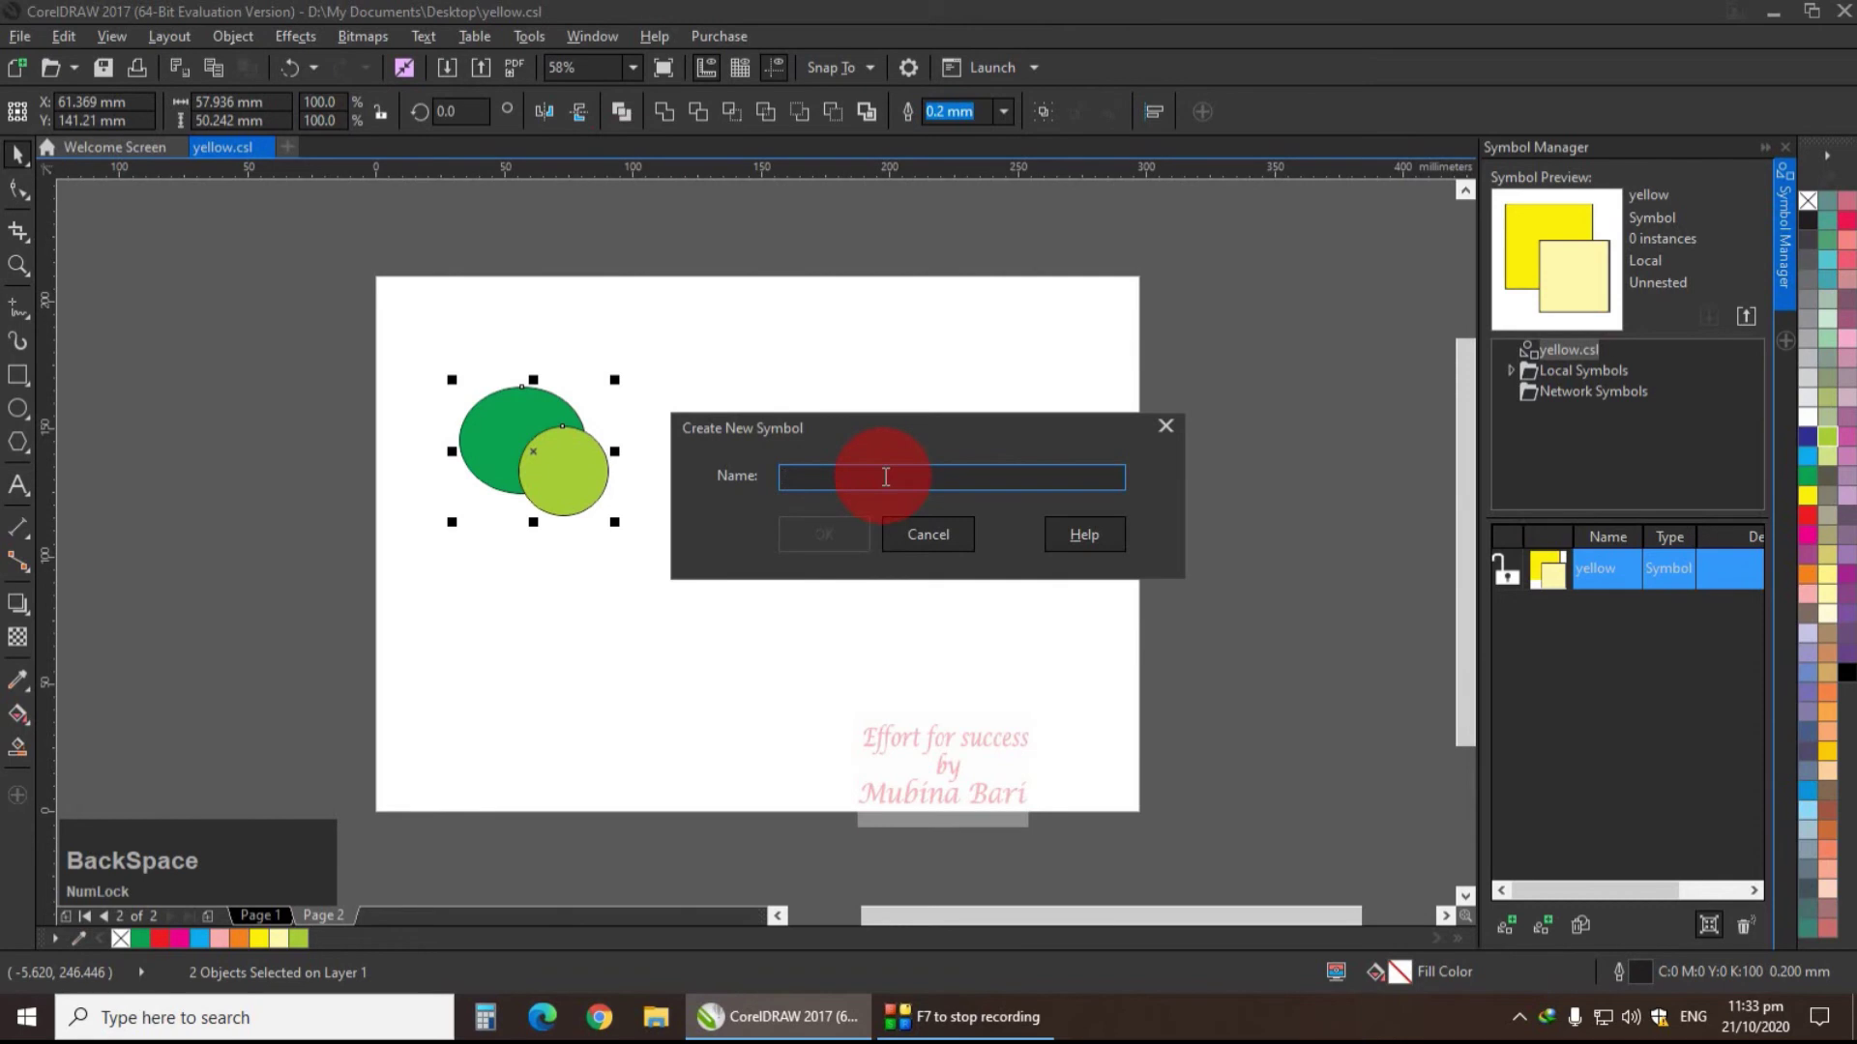
type("circle")
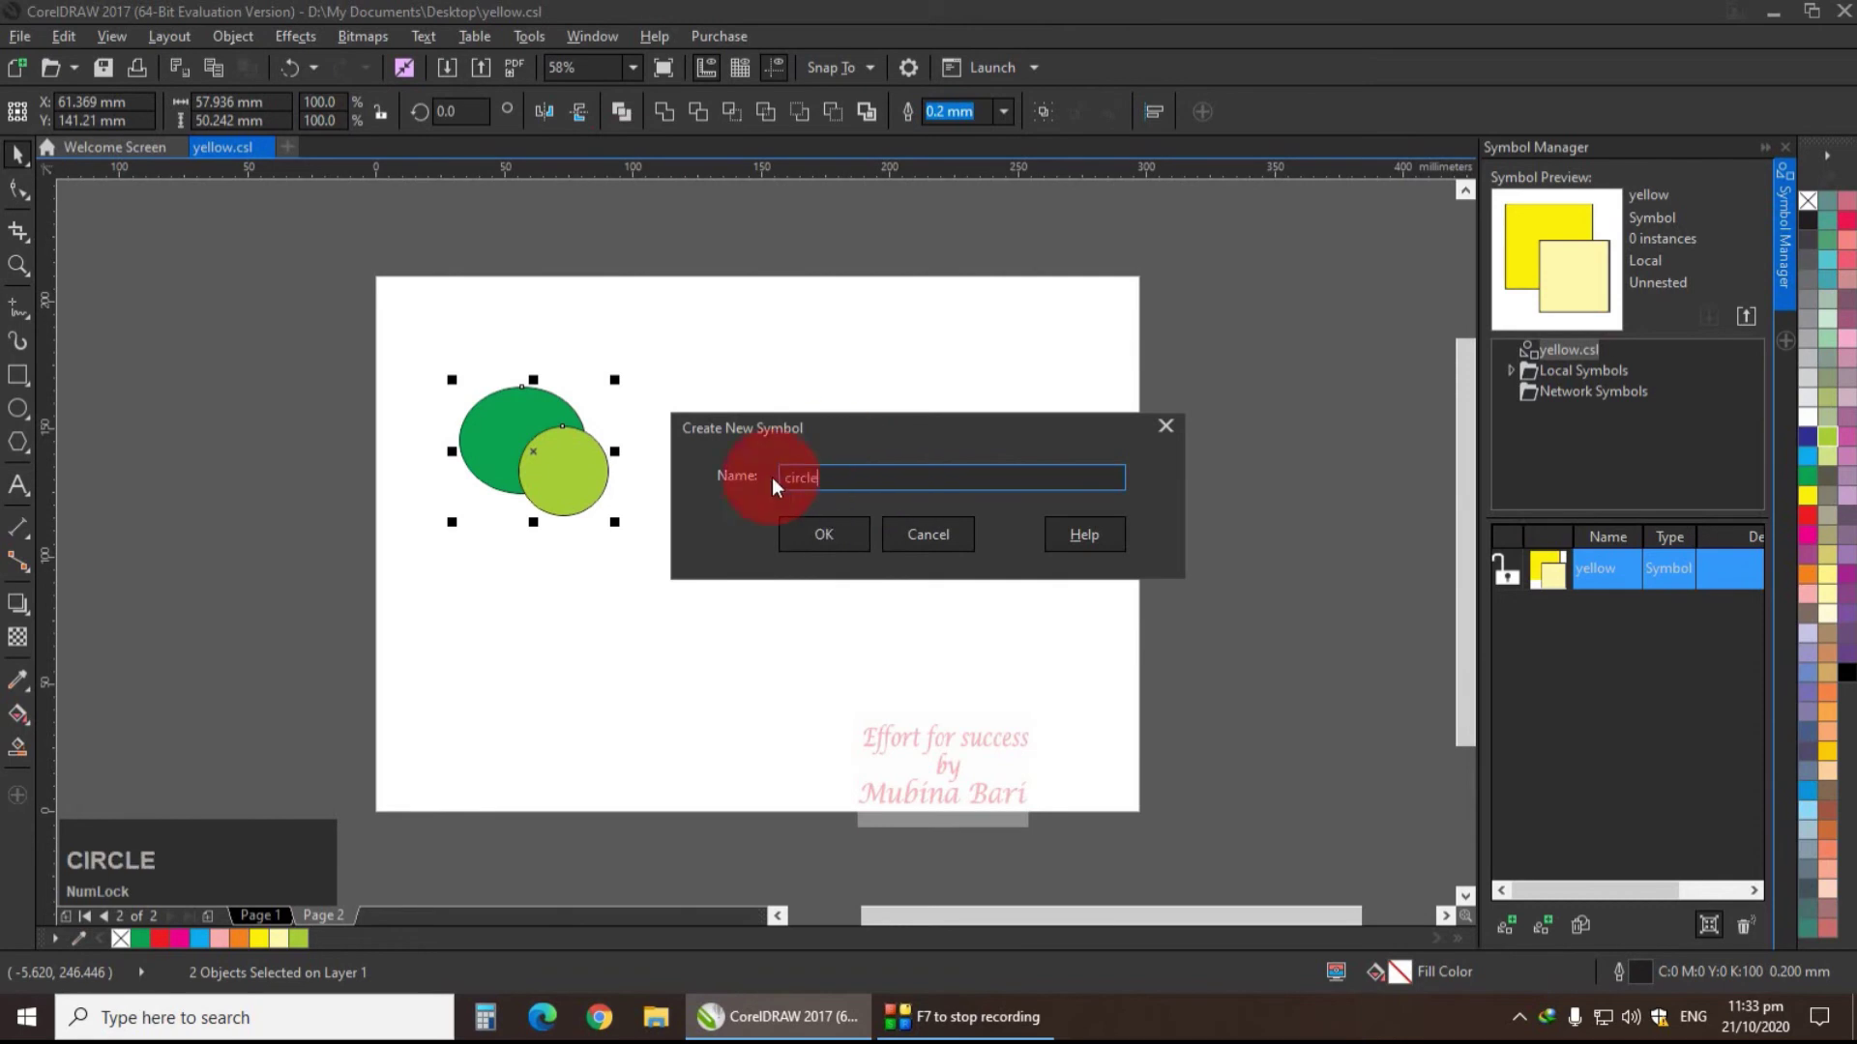
left_click(831, 537)
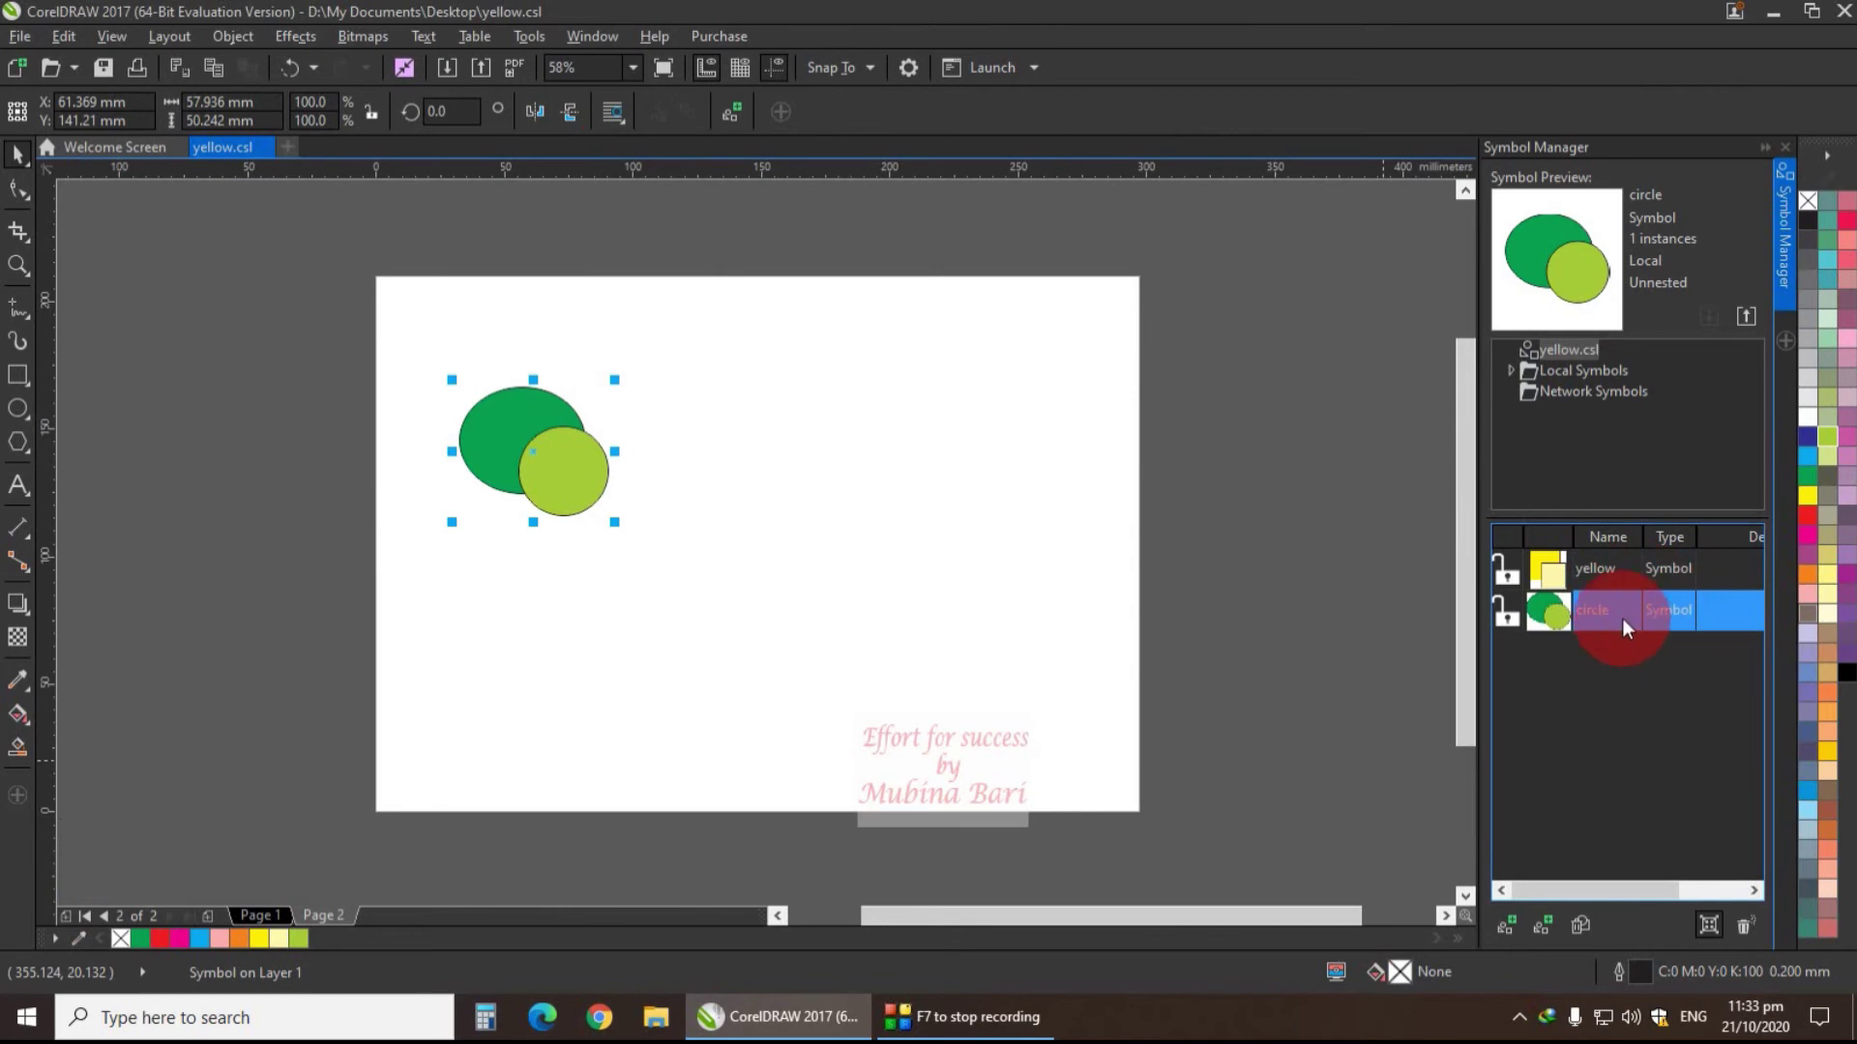
- Delete the circle symbol instance from the page, keeping the symbol in the library
left_click(532, 458)
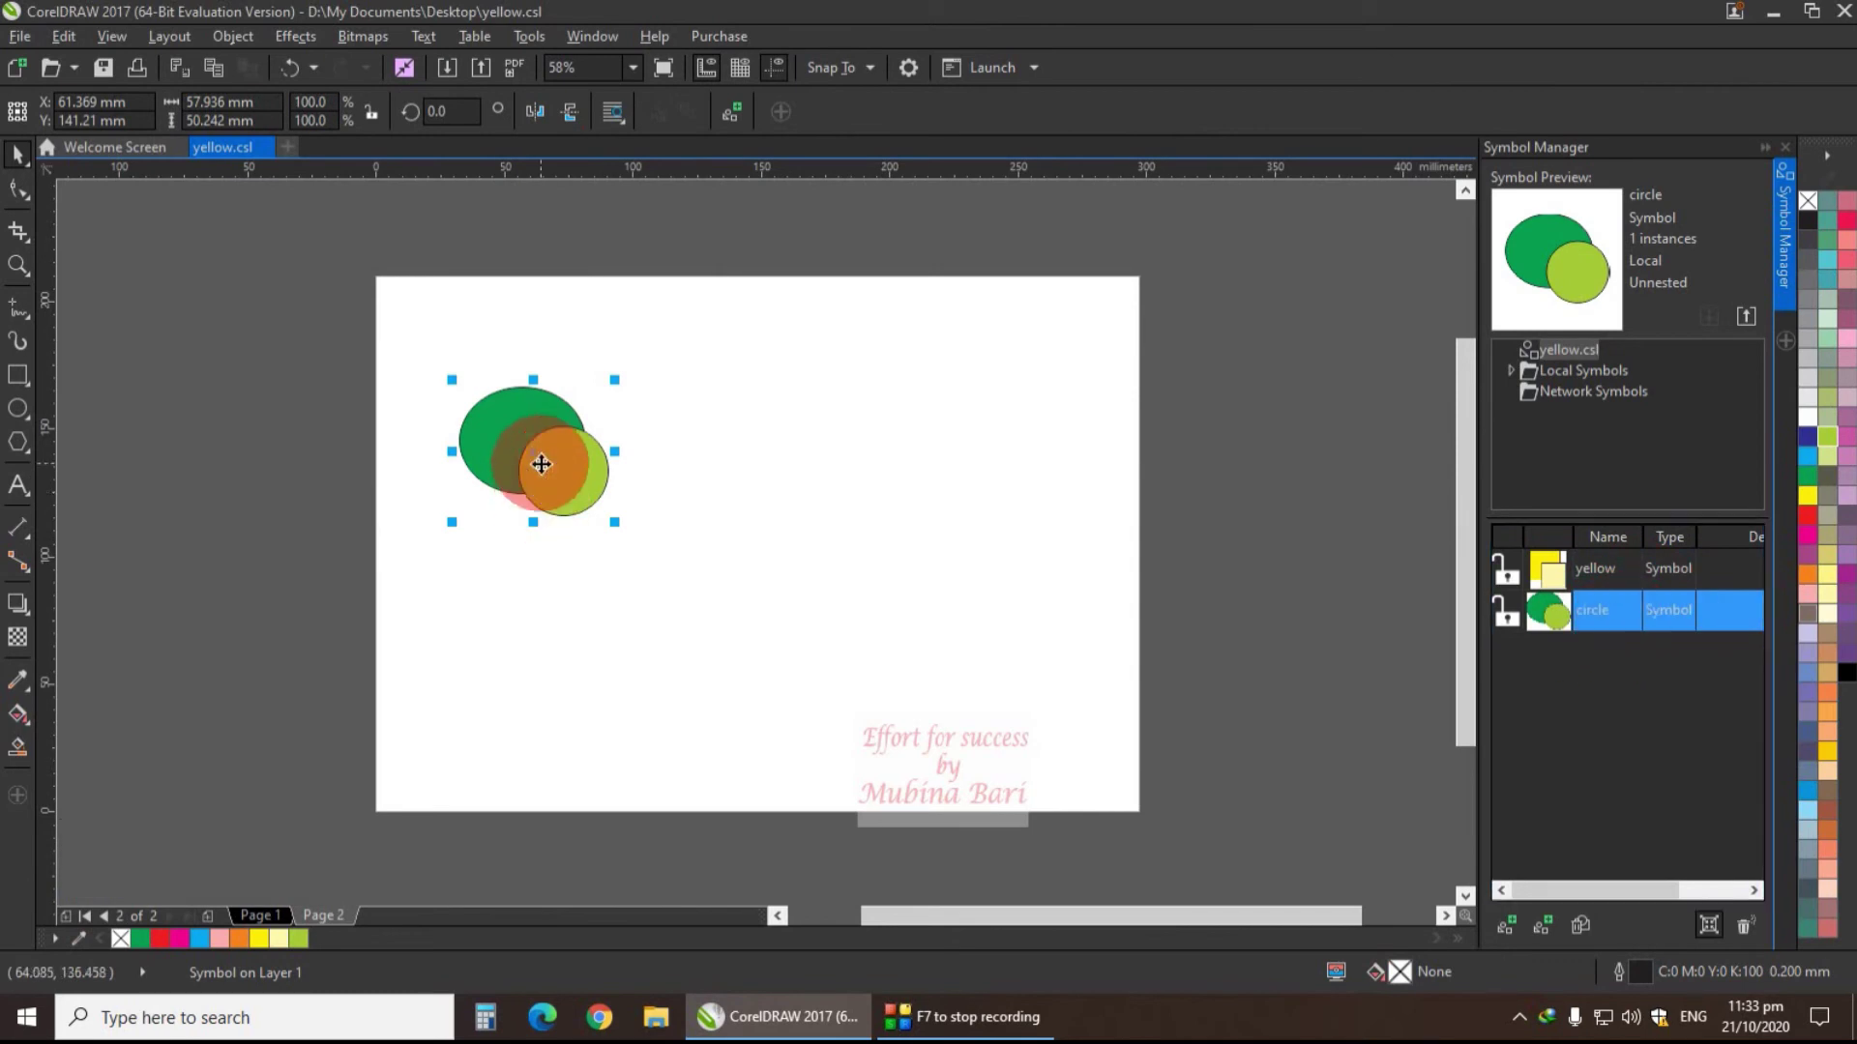
key("Delete")
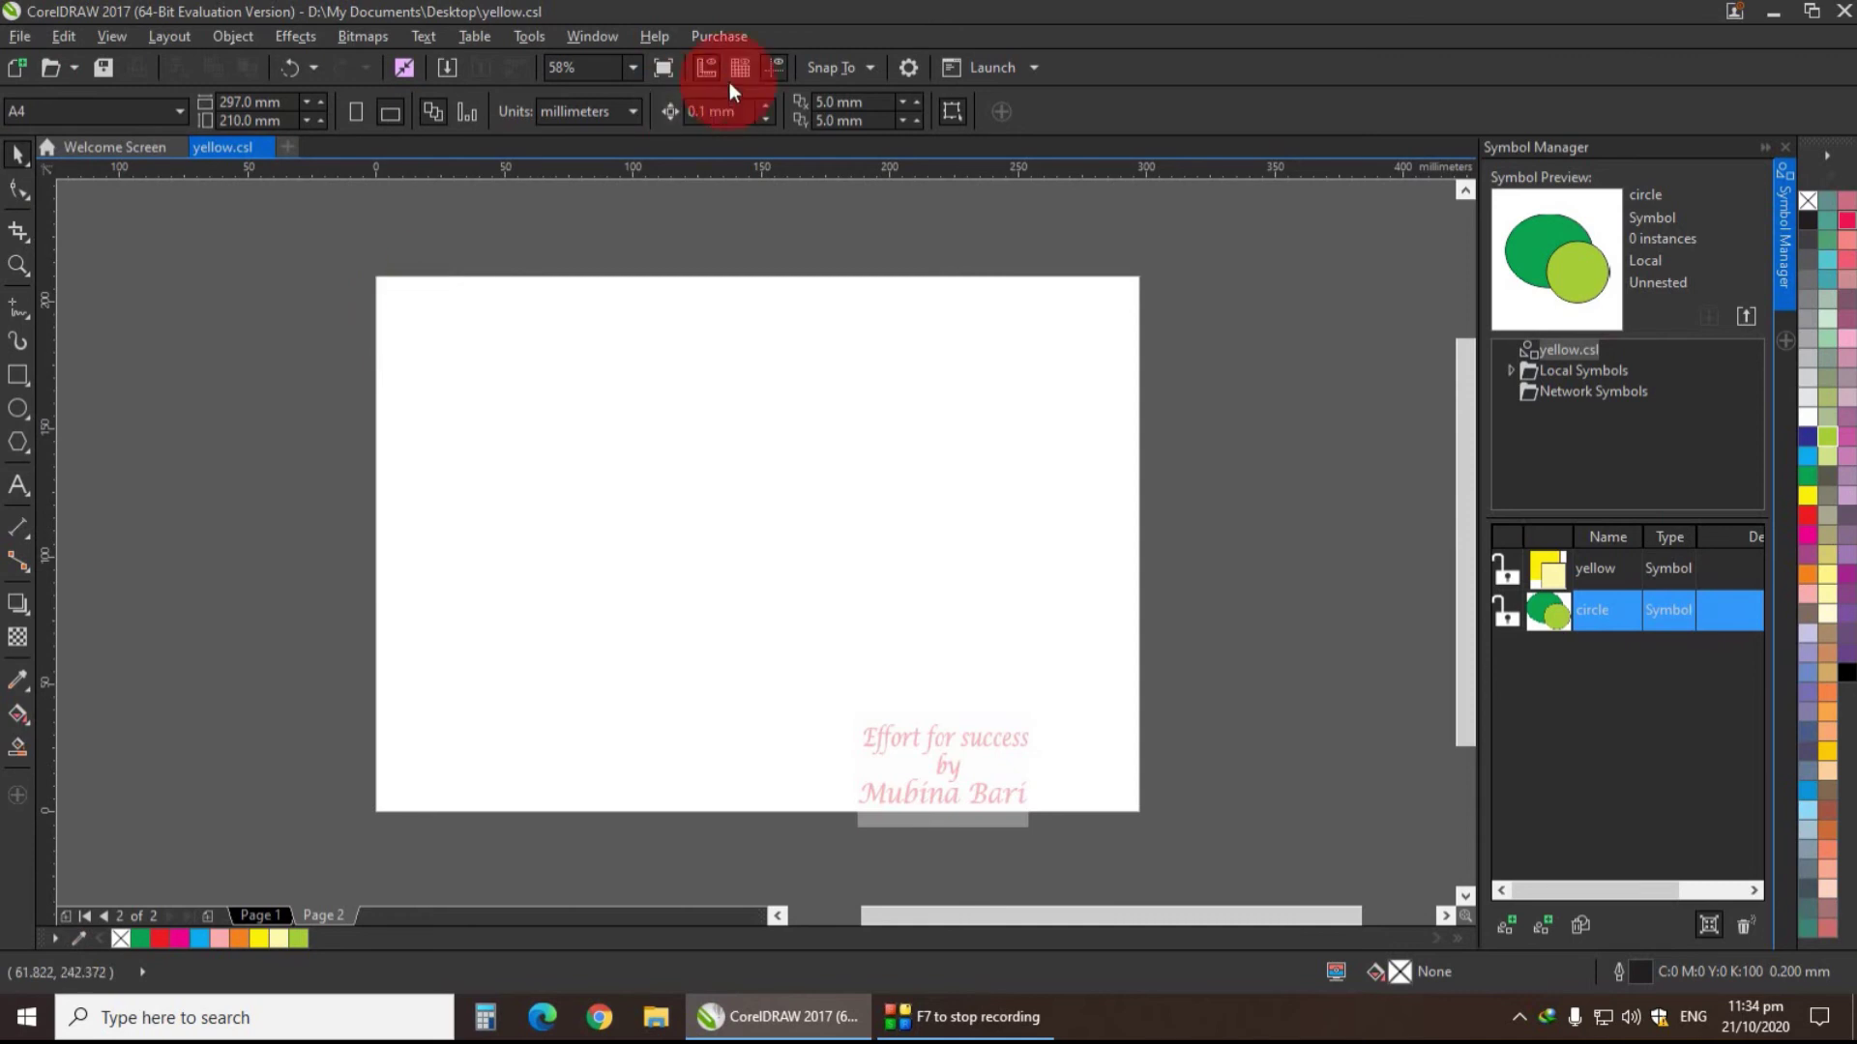
- Export the symbols as a symbol library (*.csl) named circle in the Symbols folder
left_click(1745, 316)
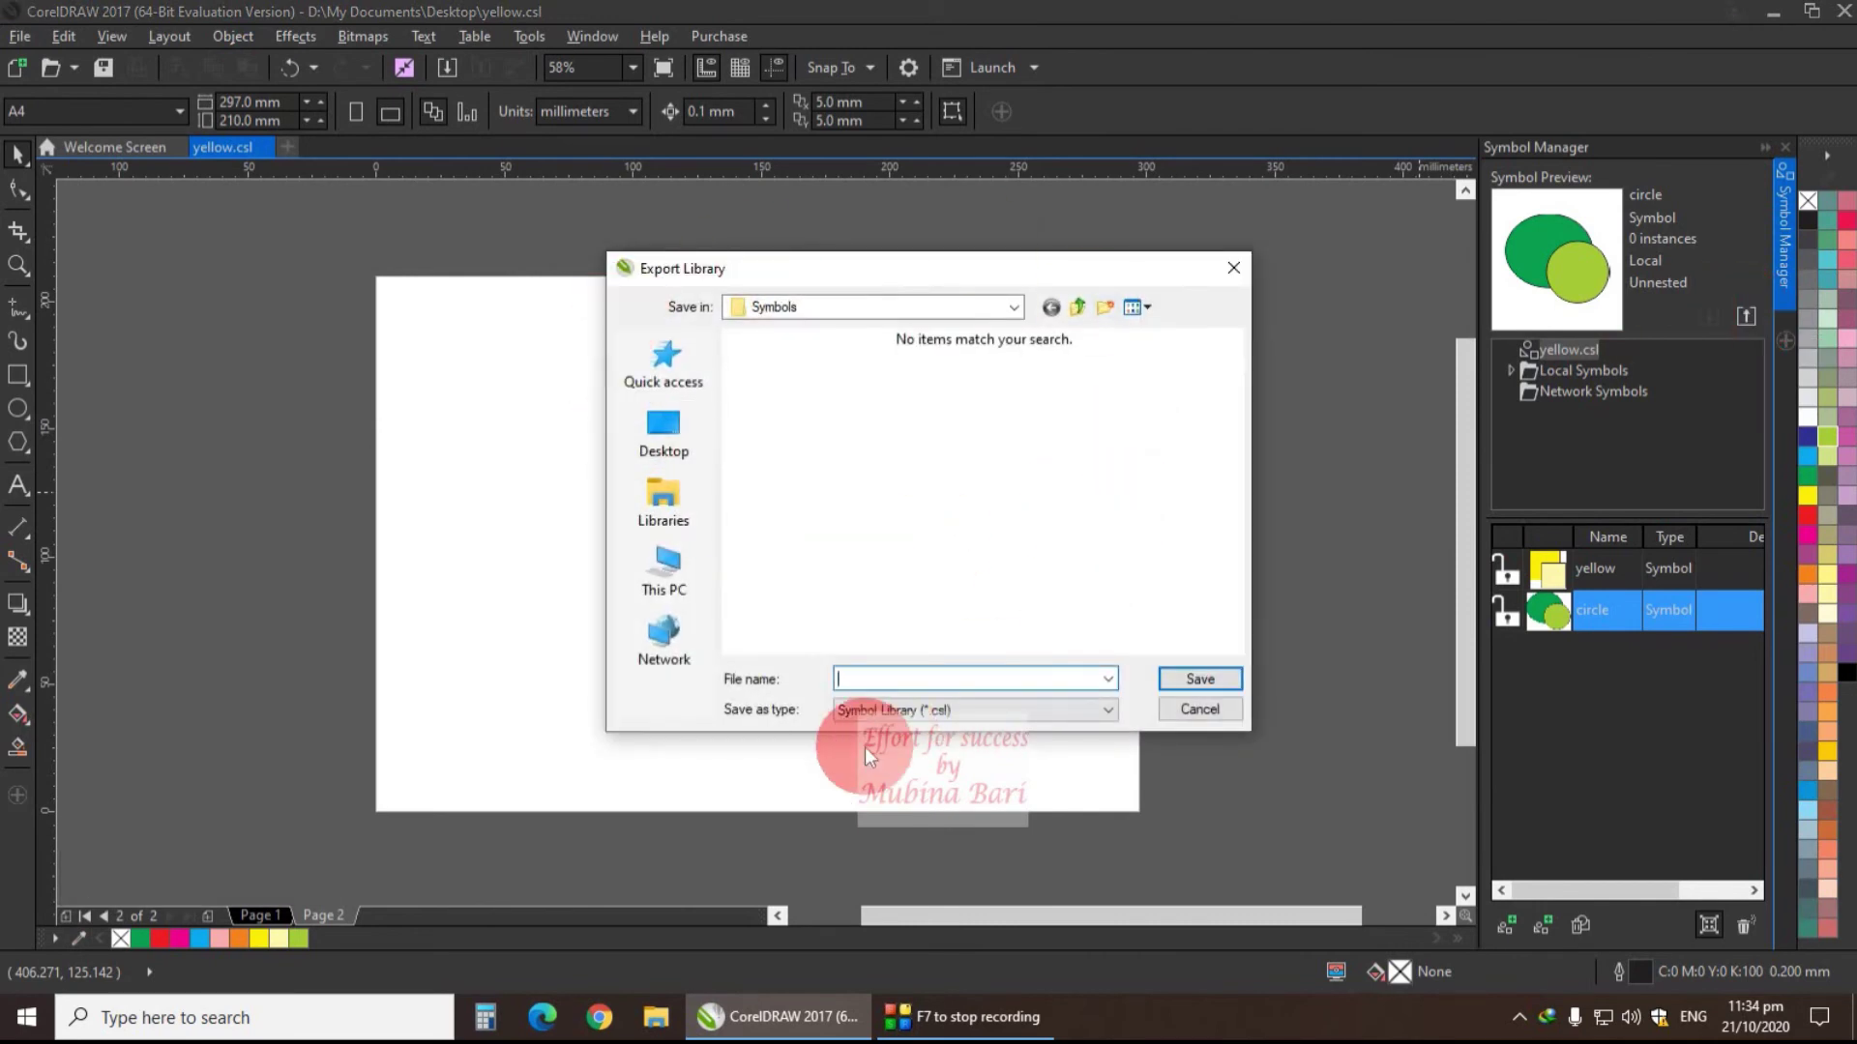
type("circle")
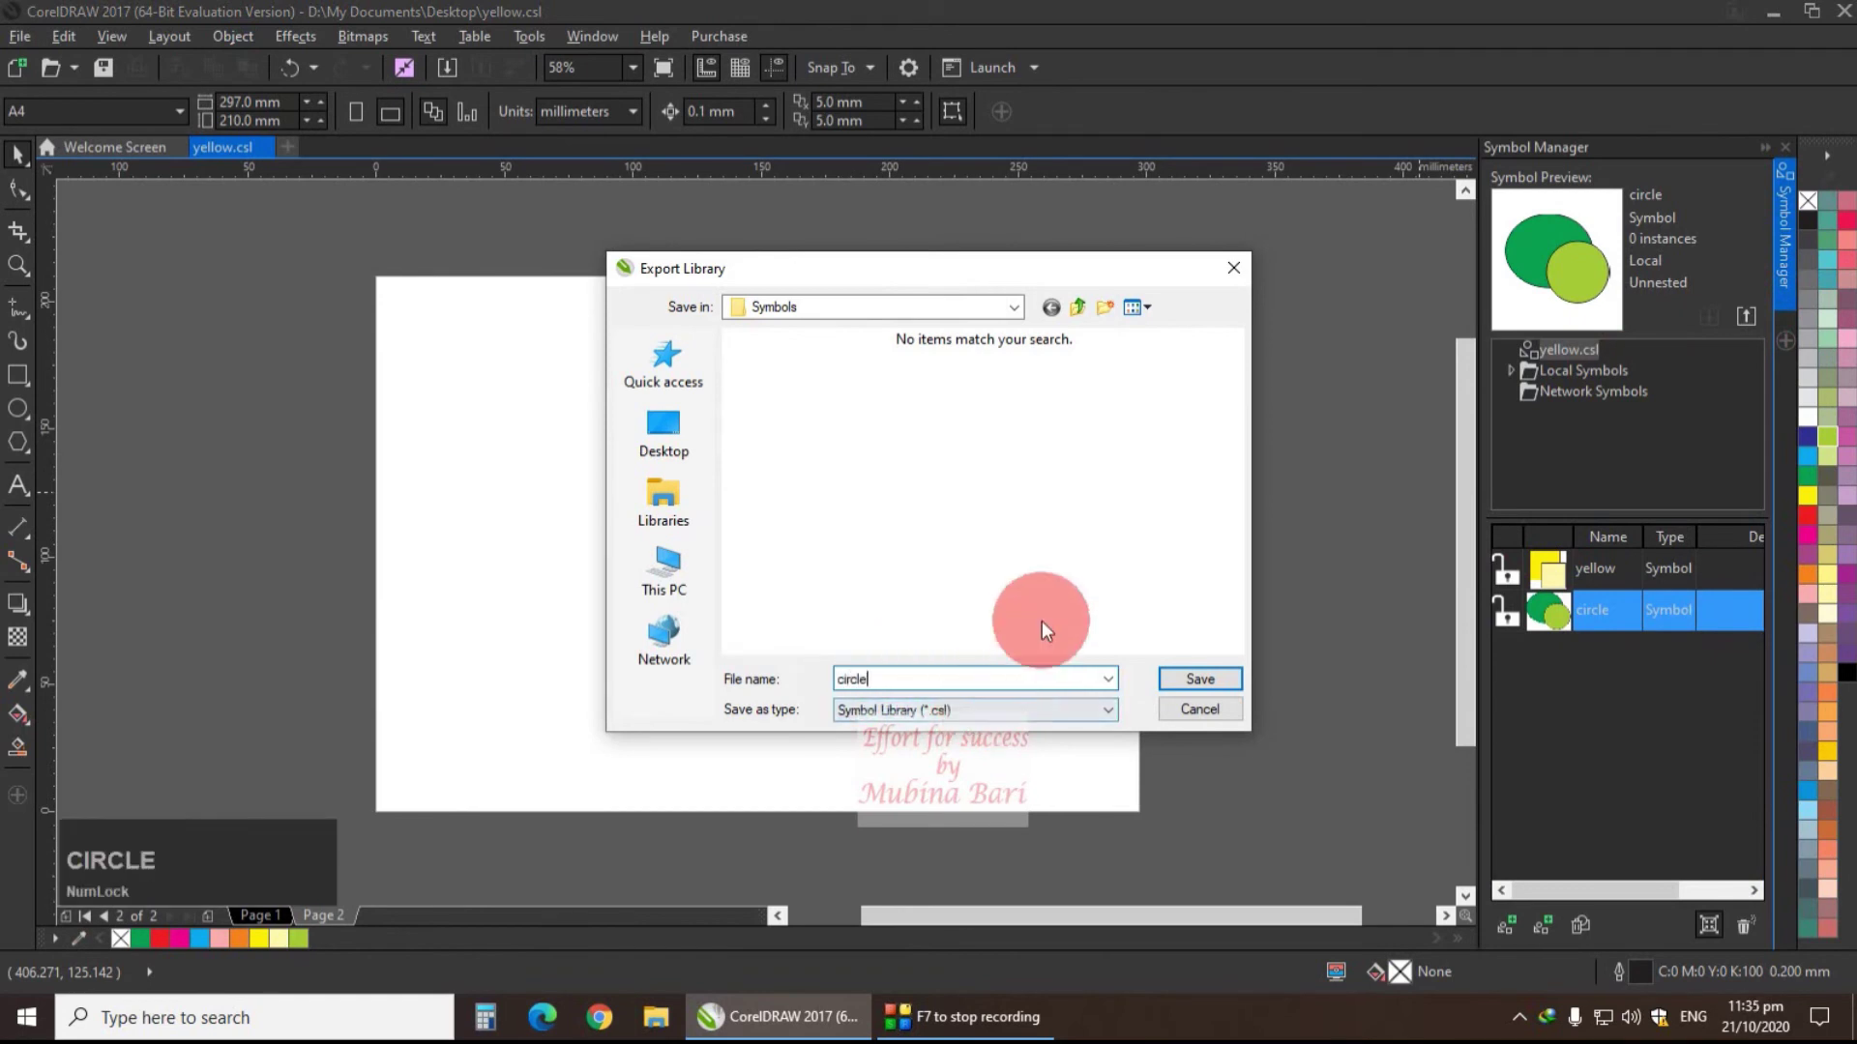
left_click(1012, 309)
left_click(1013, 309)
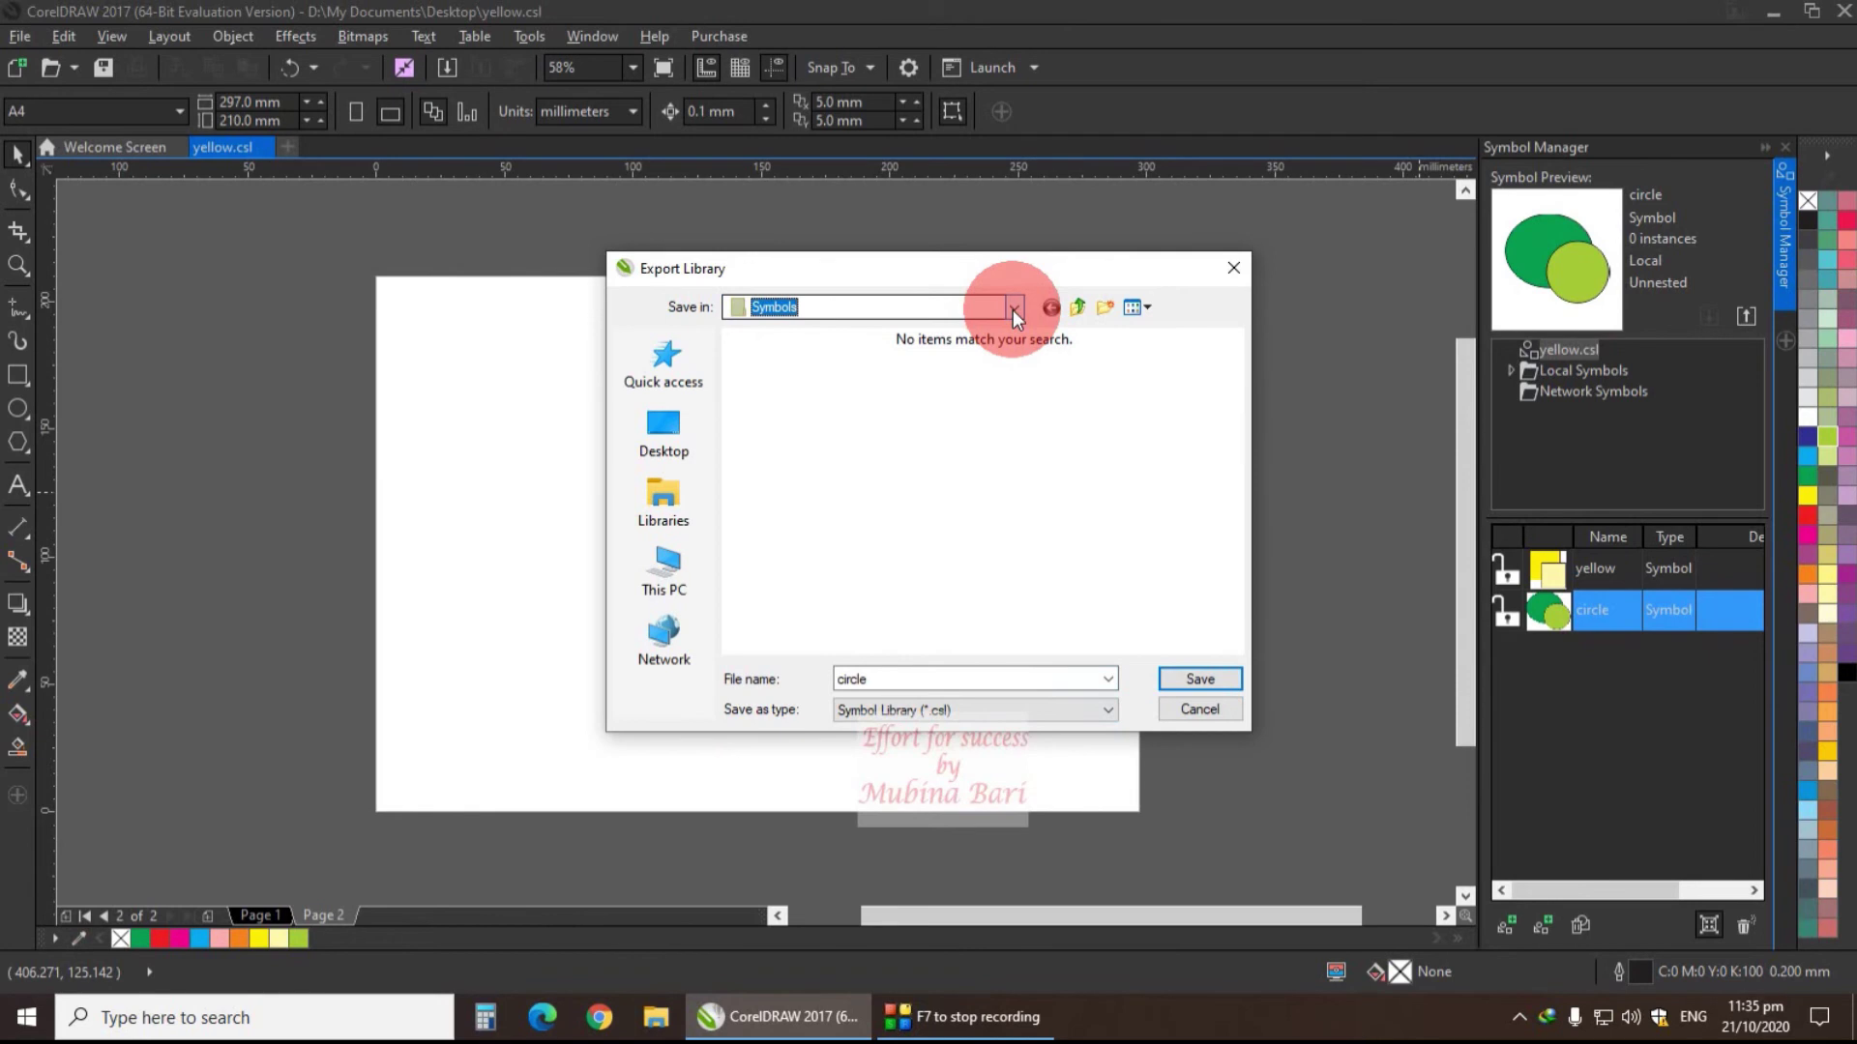
left_click(1013, 310)
left_click(841, 681)
left_click(856, 715)
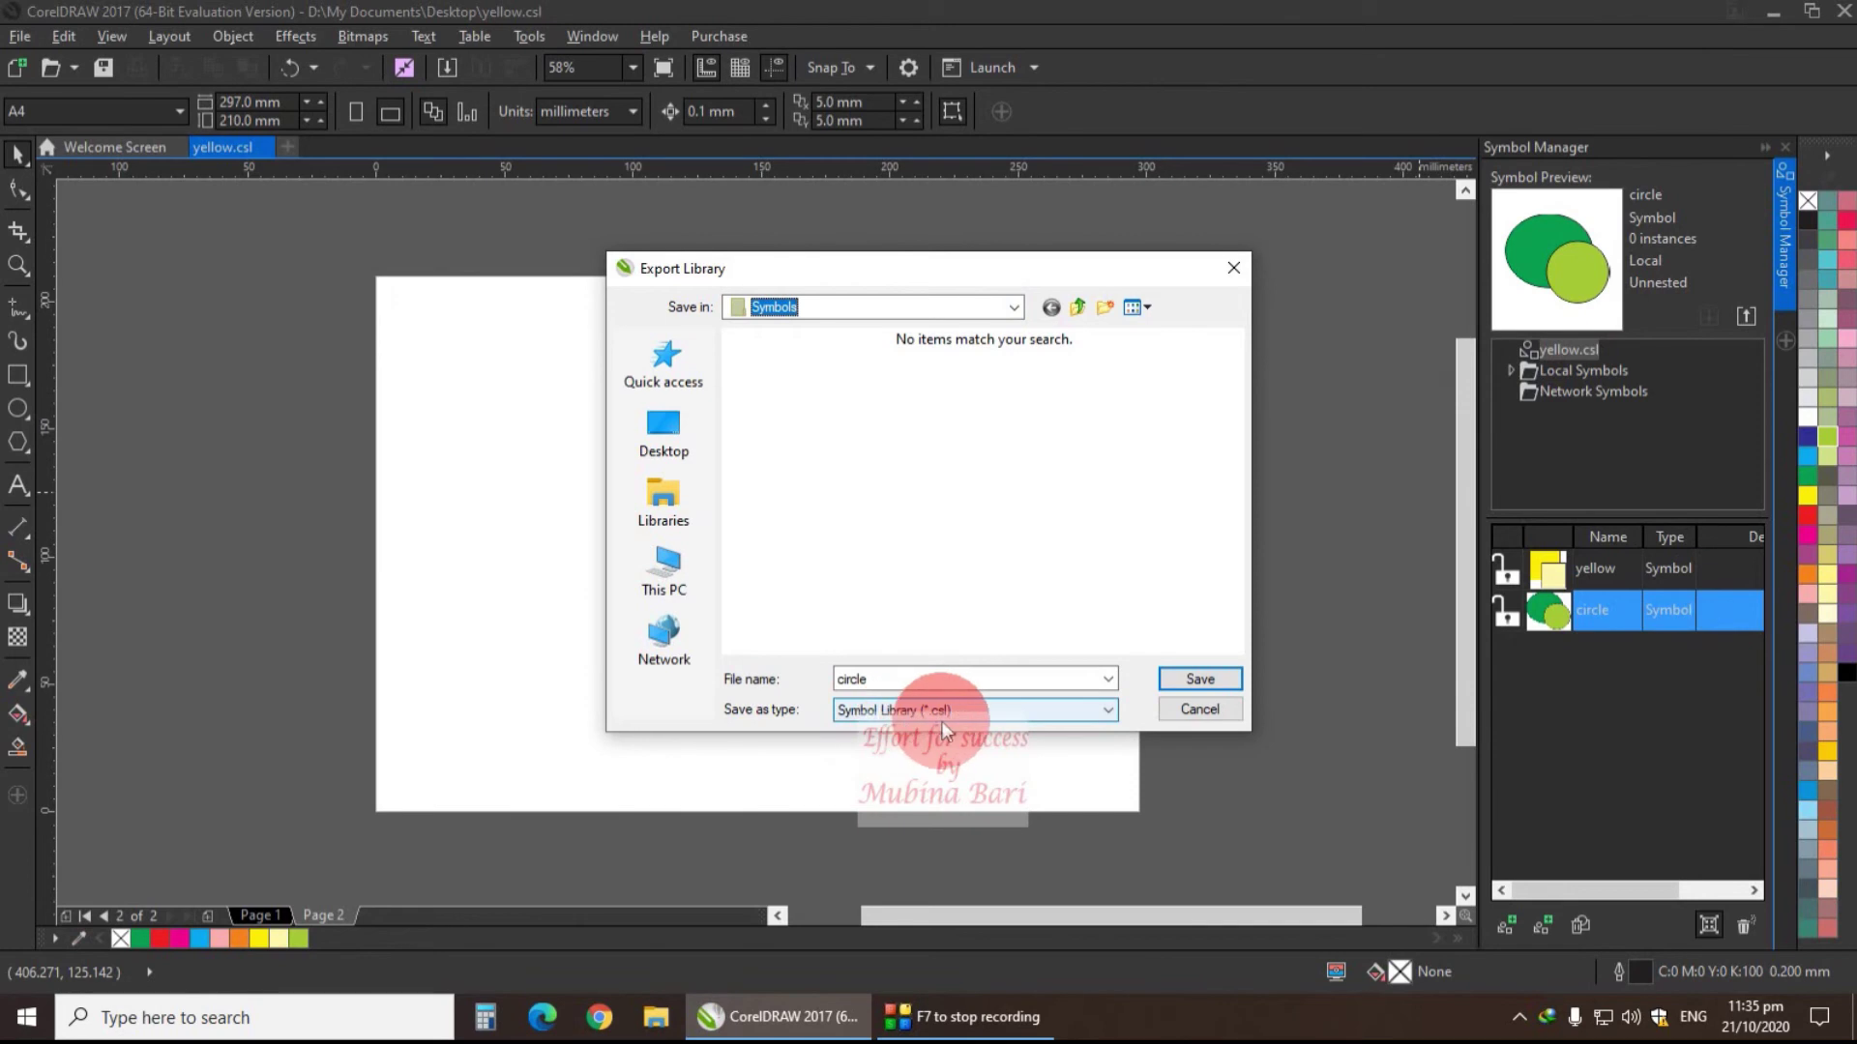
left_click(1180, 677)
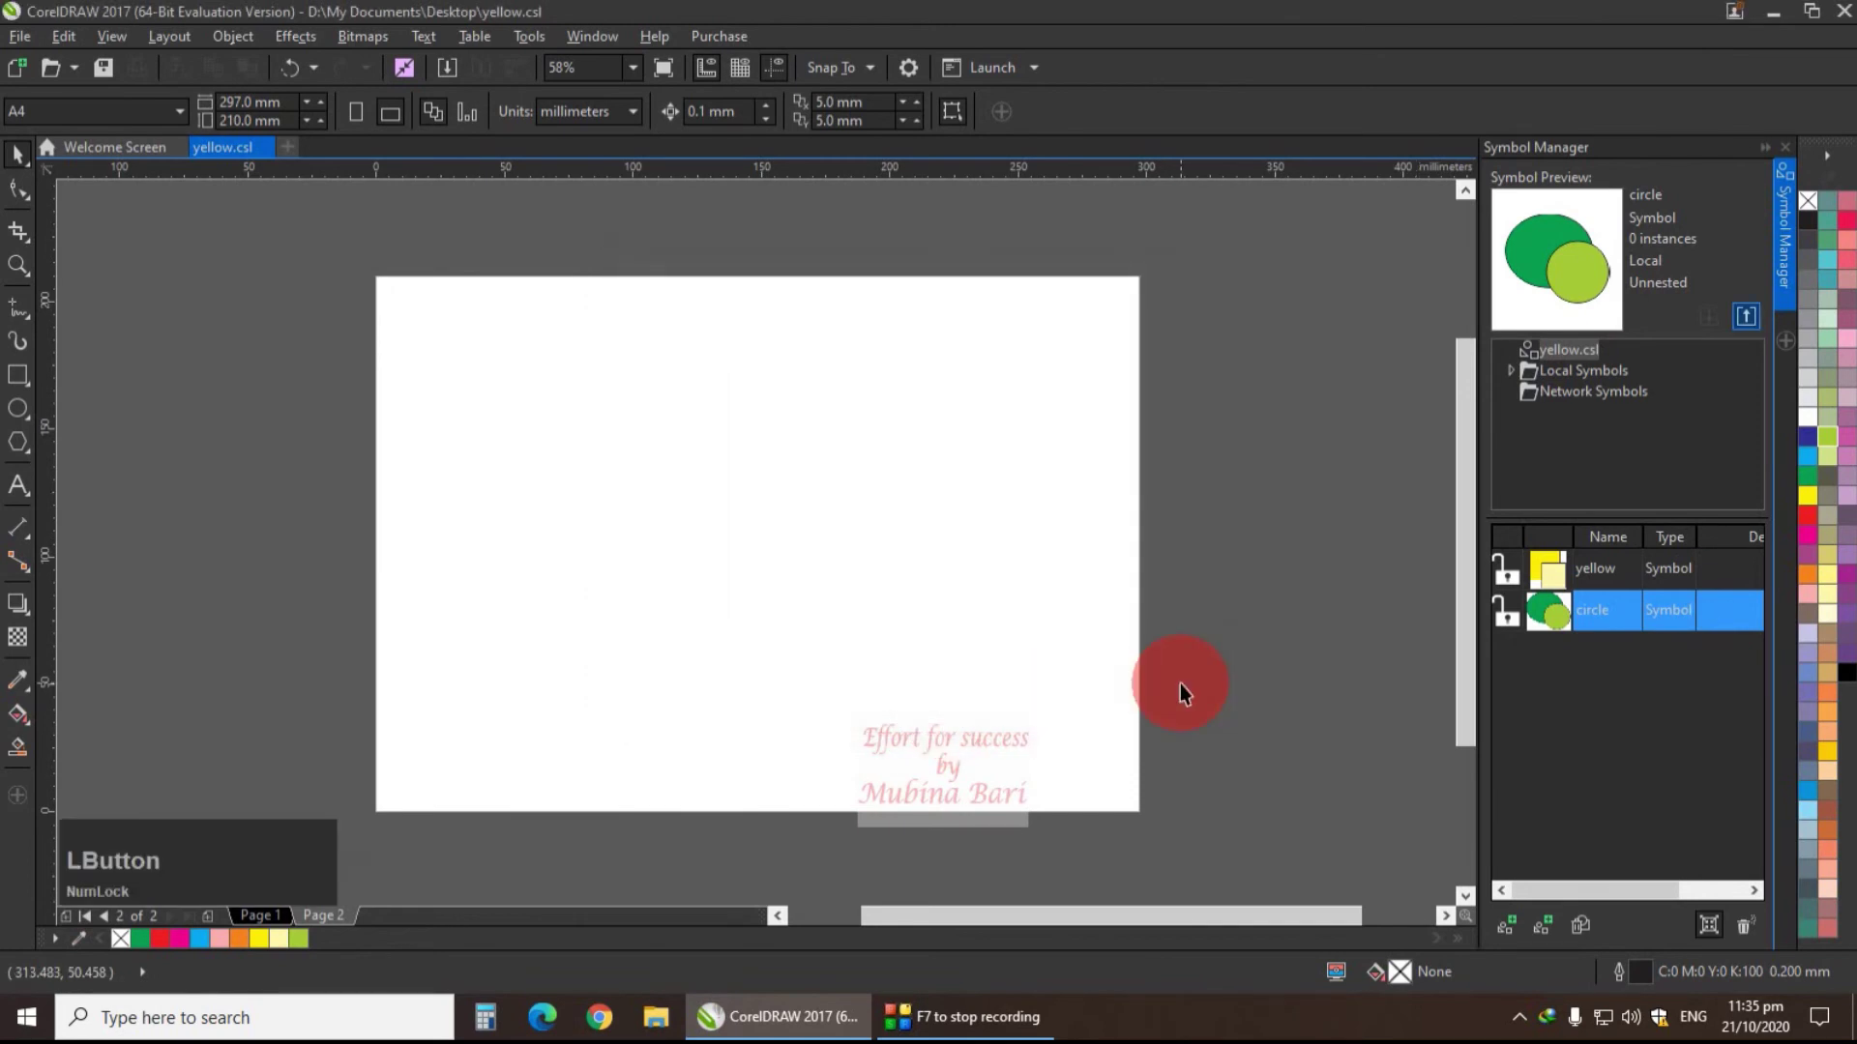
- Expand Local Symbols down to the circle.csl library and compare its symbol details with those of yellow.csl
left_click(1511, 371)
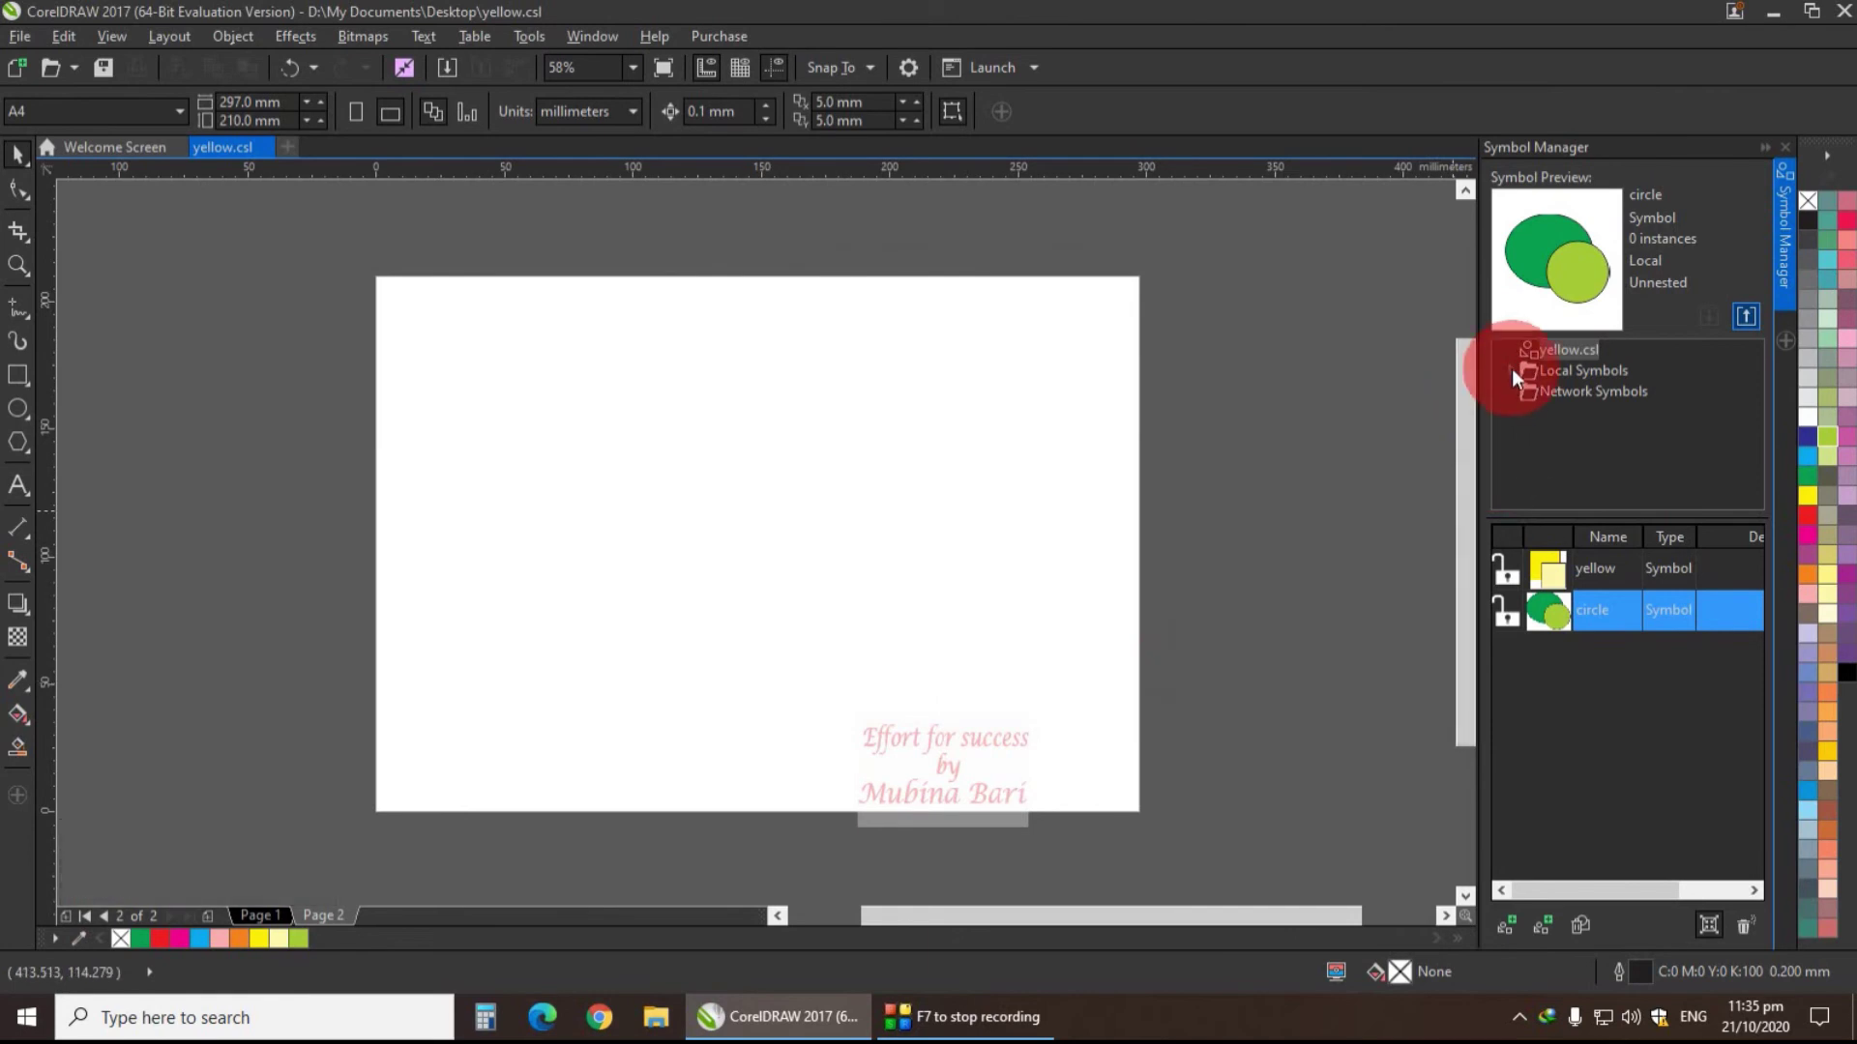
left_click(1536, 396)
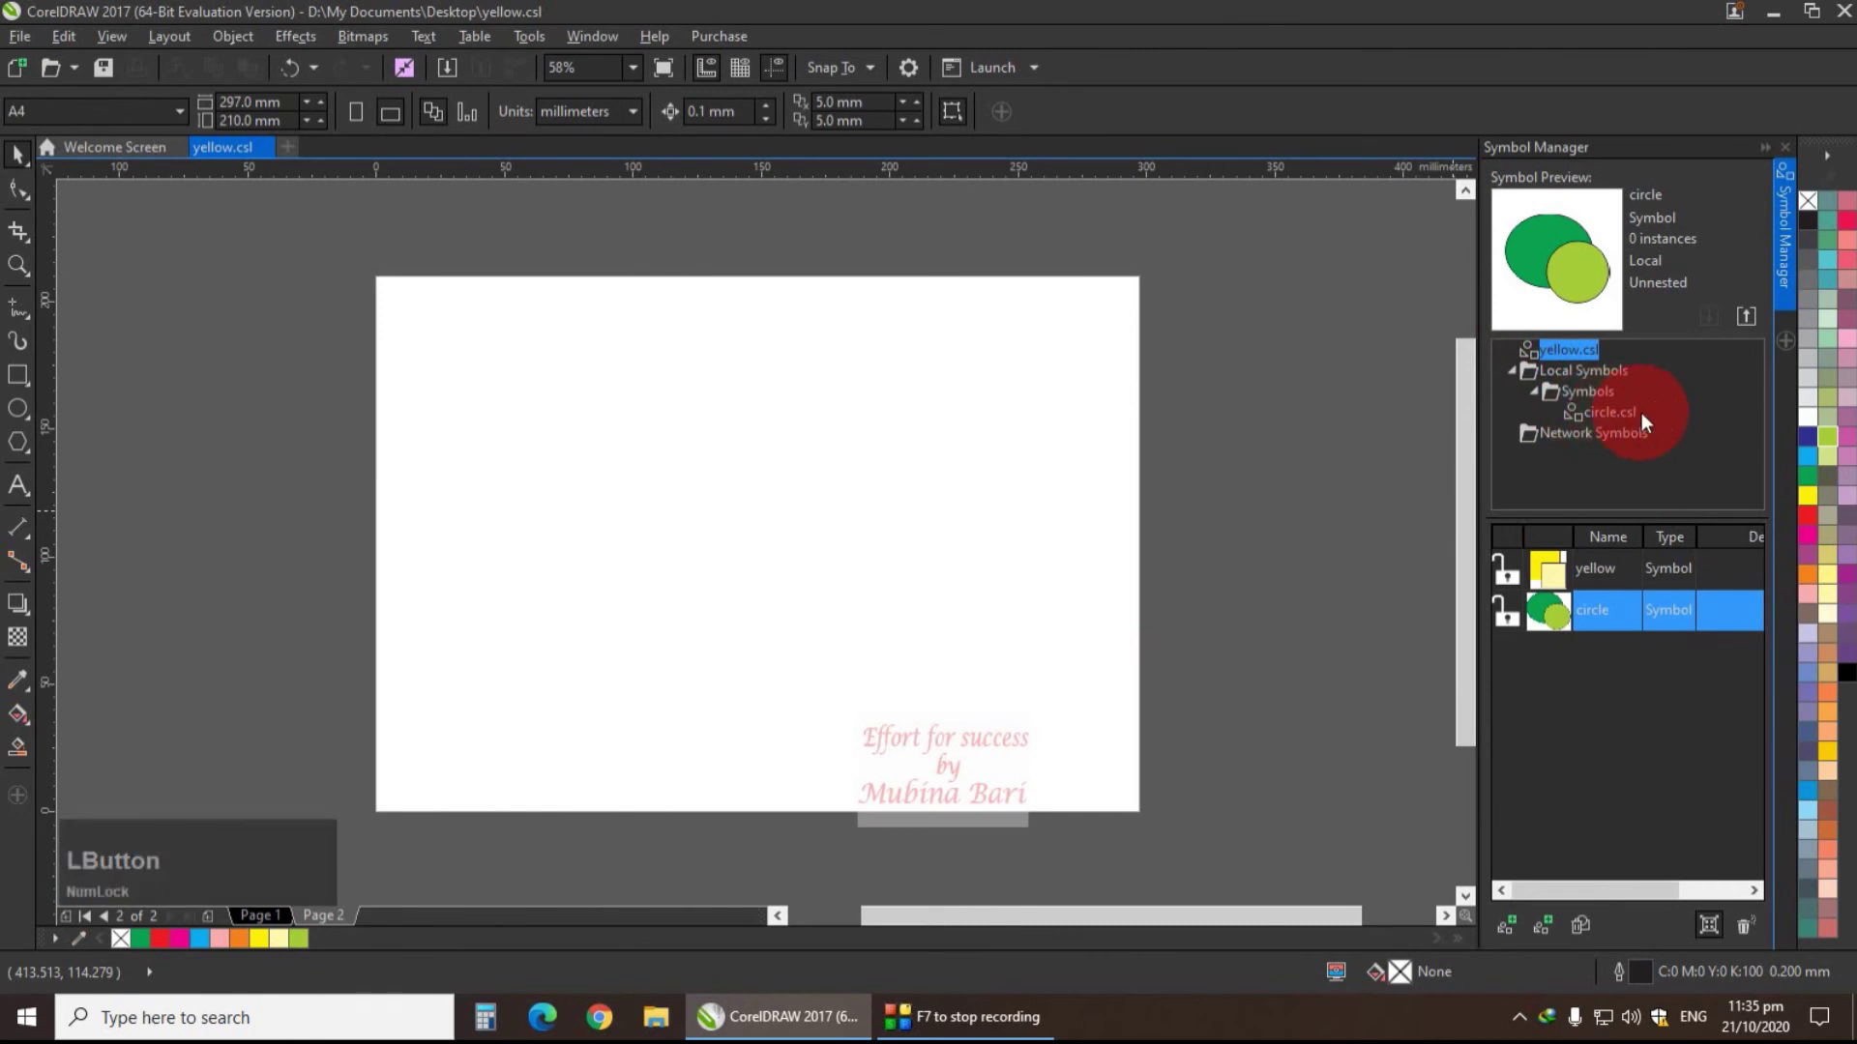
left_click(1586, 405)
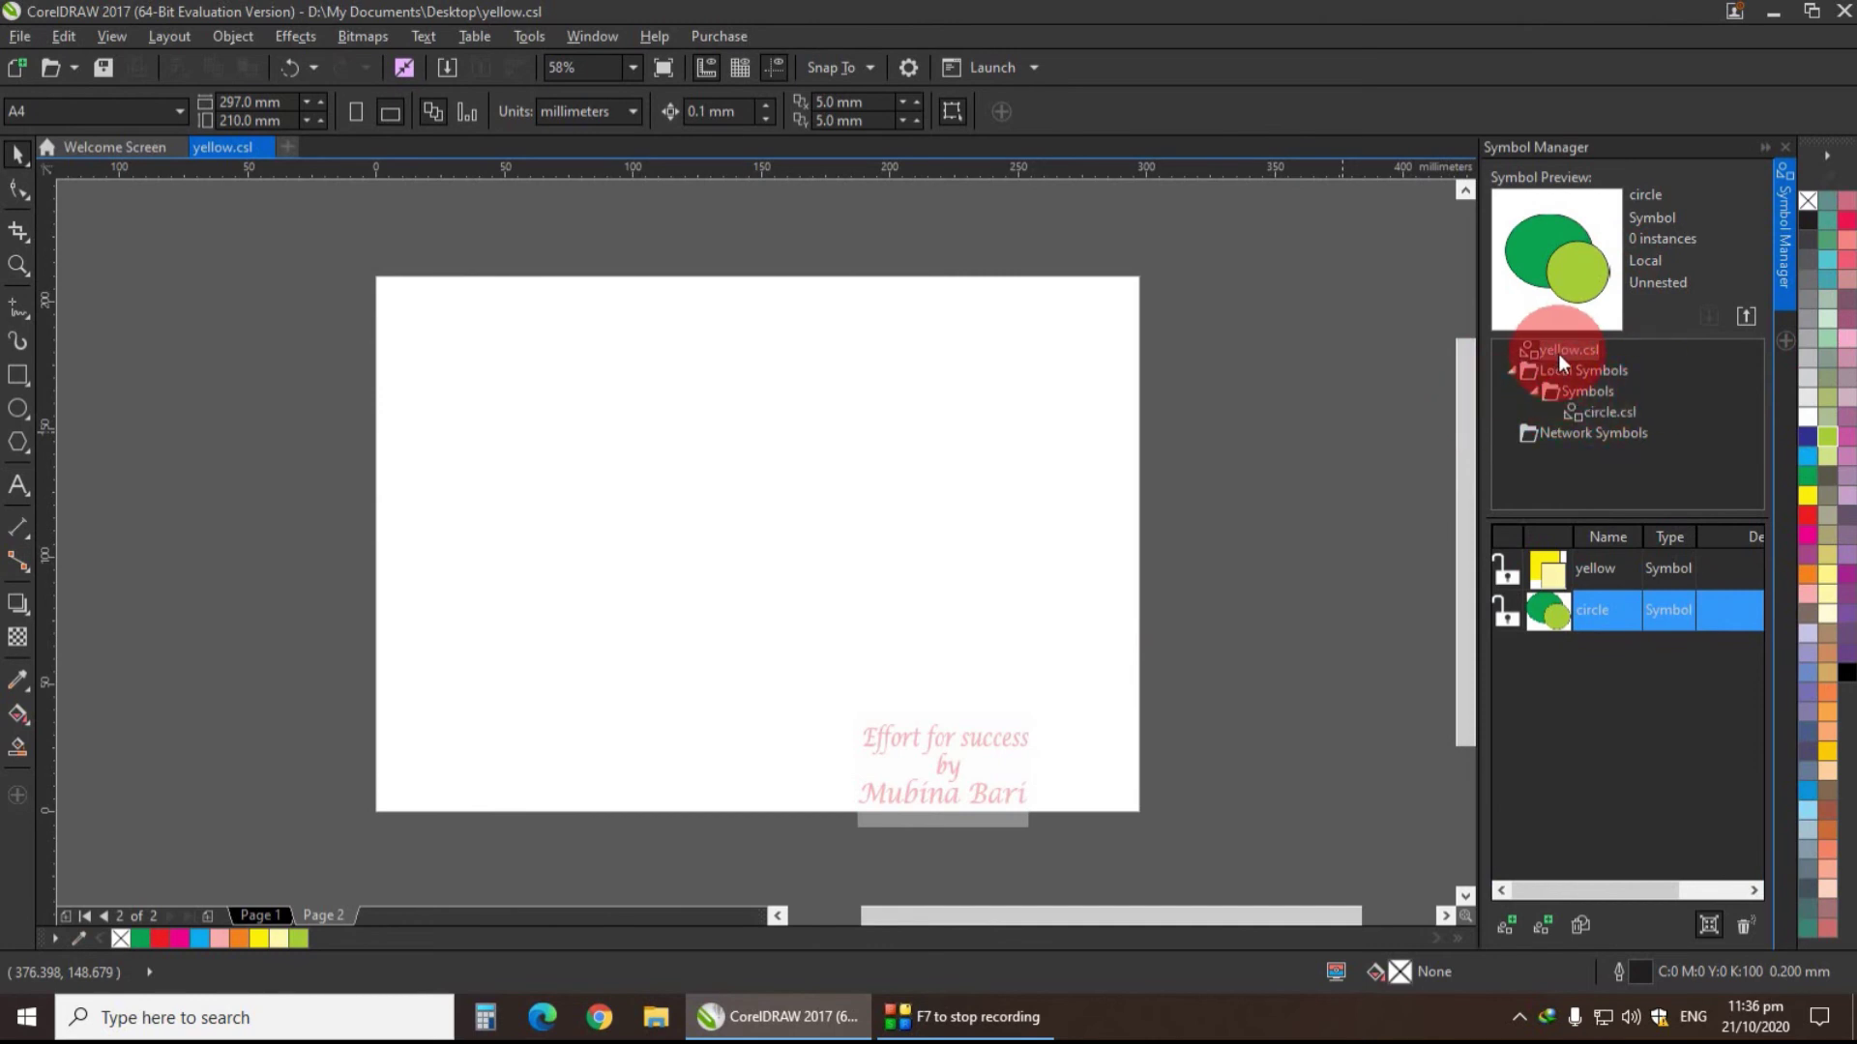
left_click(1597, 414)
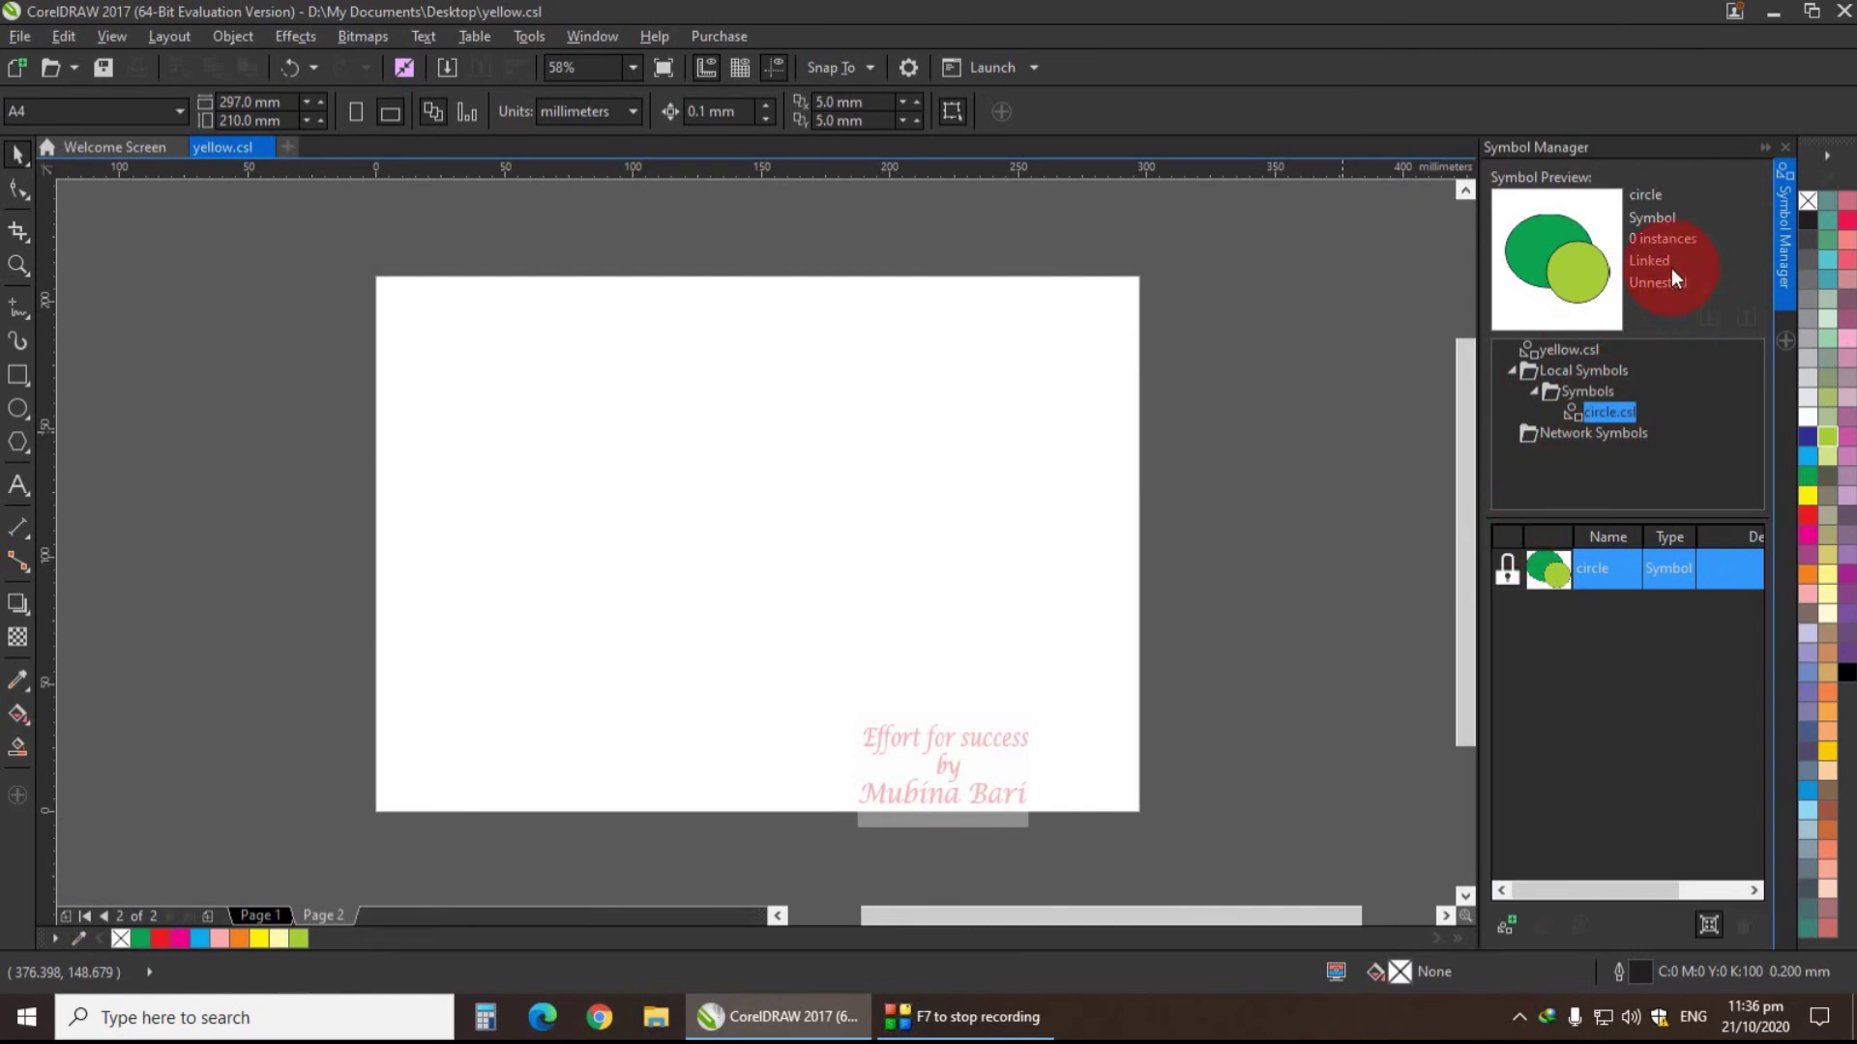
left_click(1553, 348)
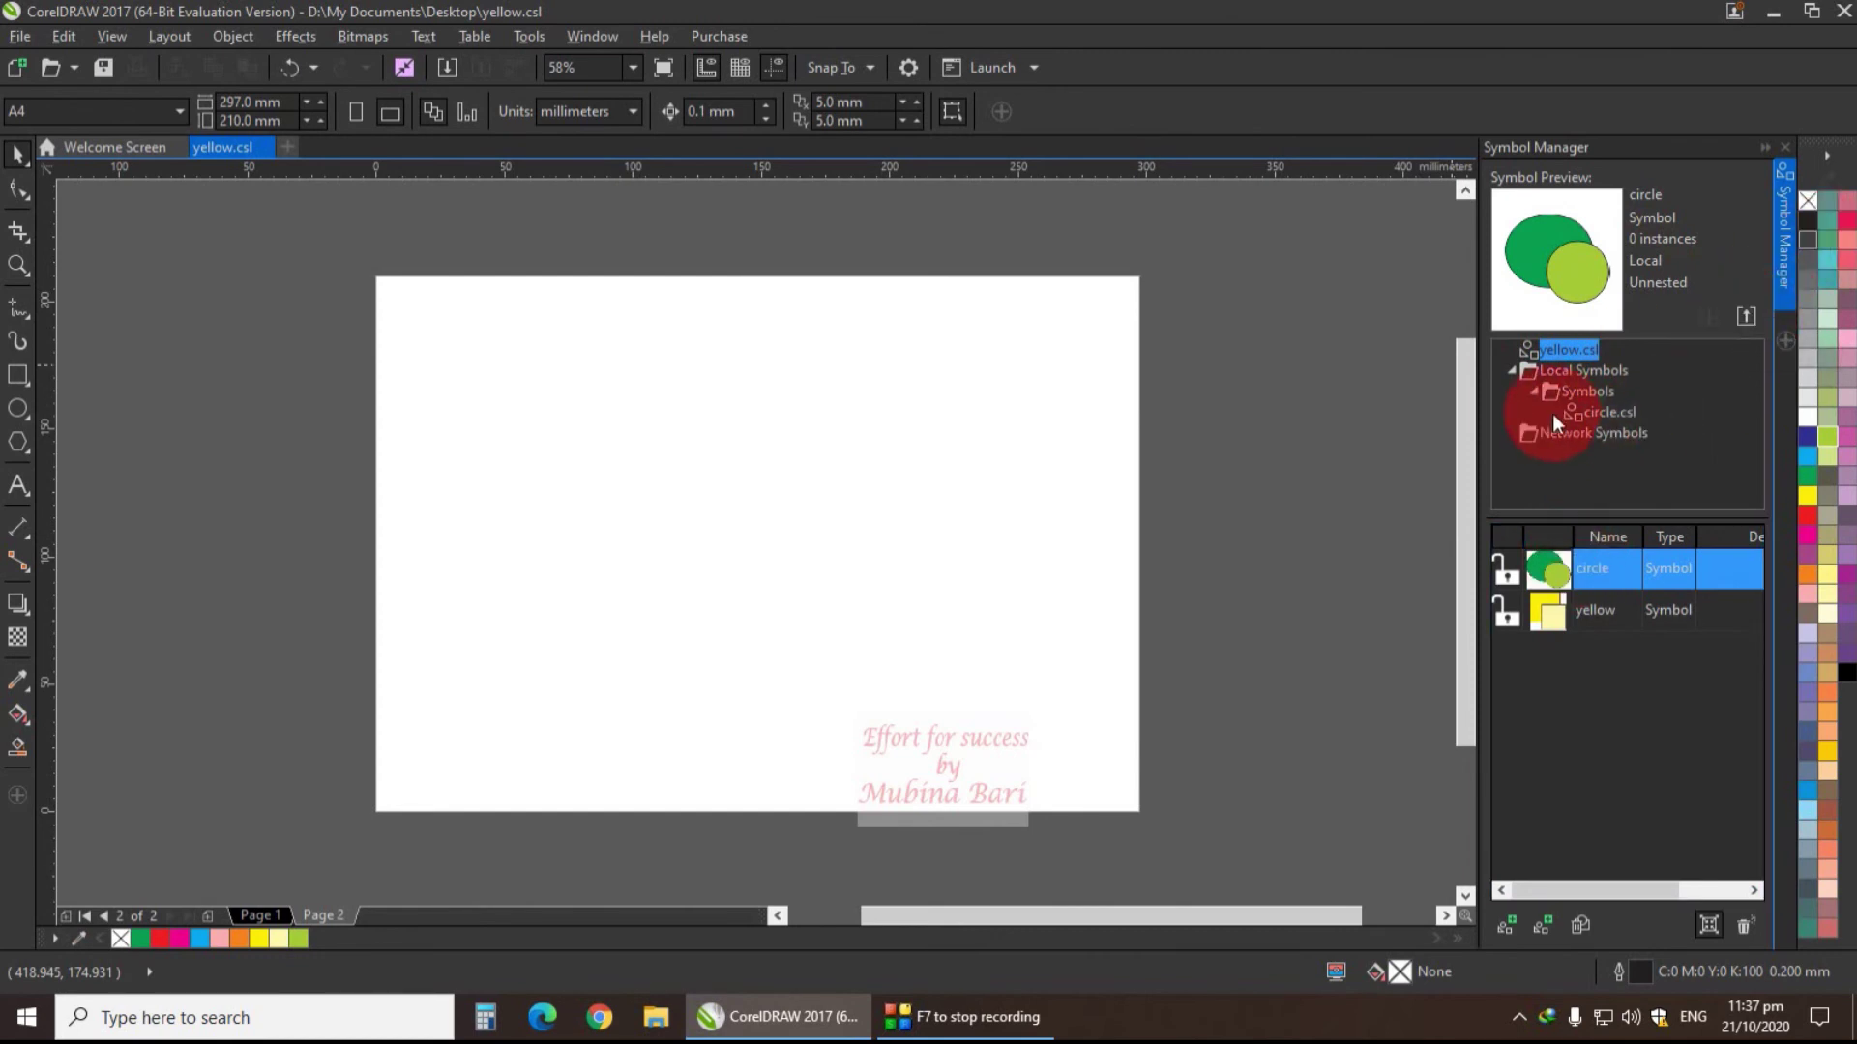
left_click(1609, 410)
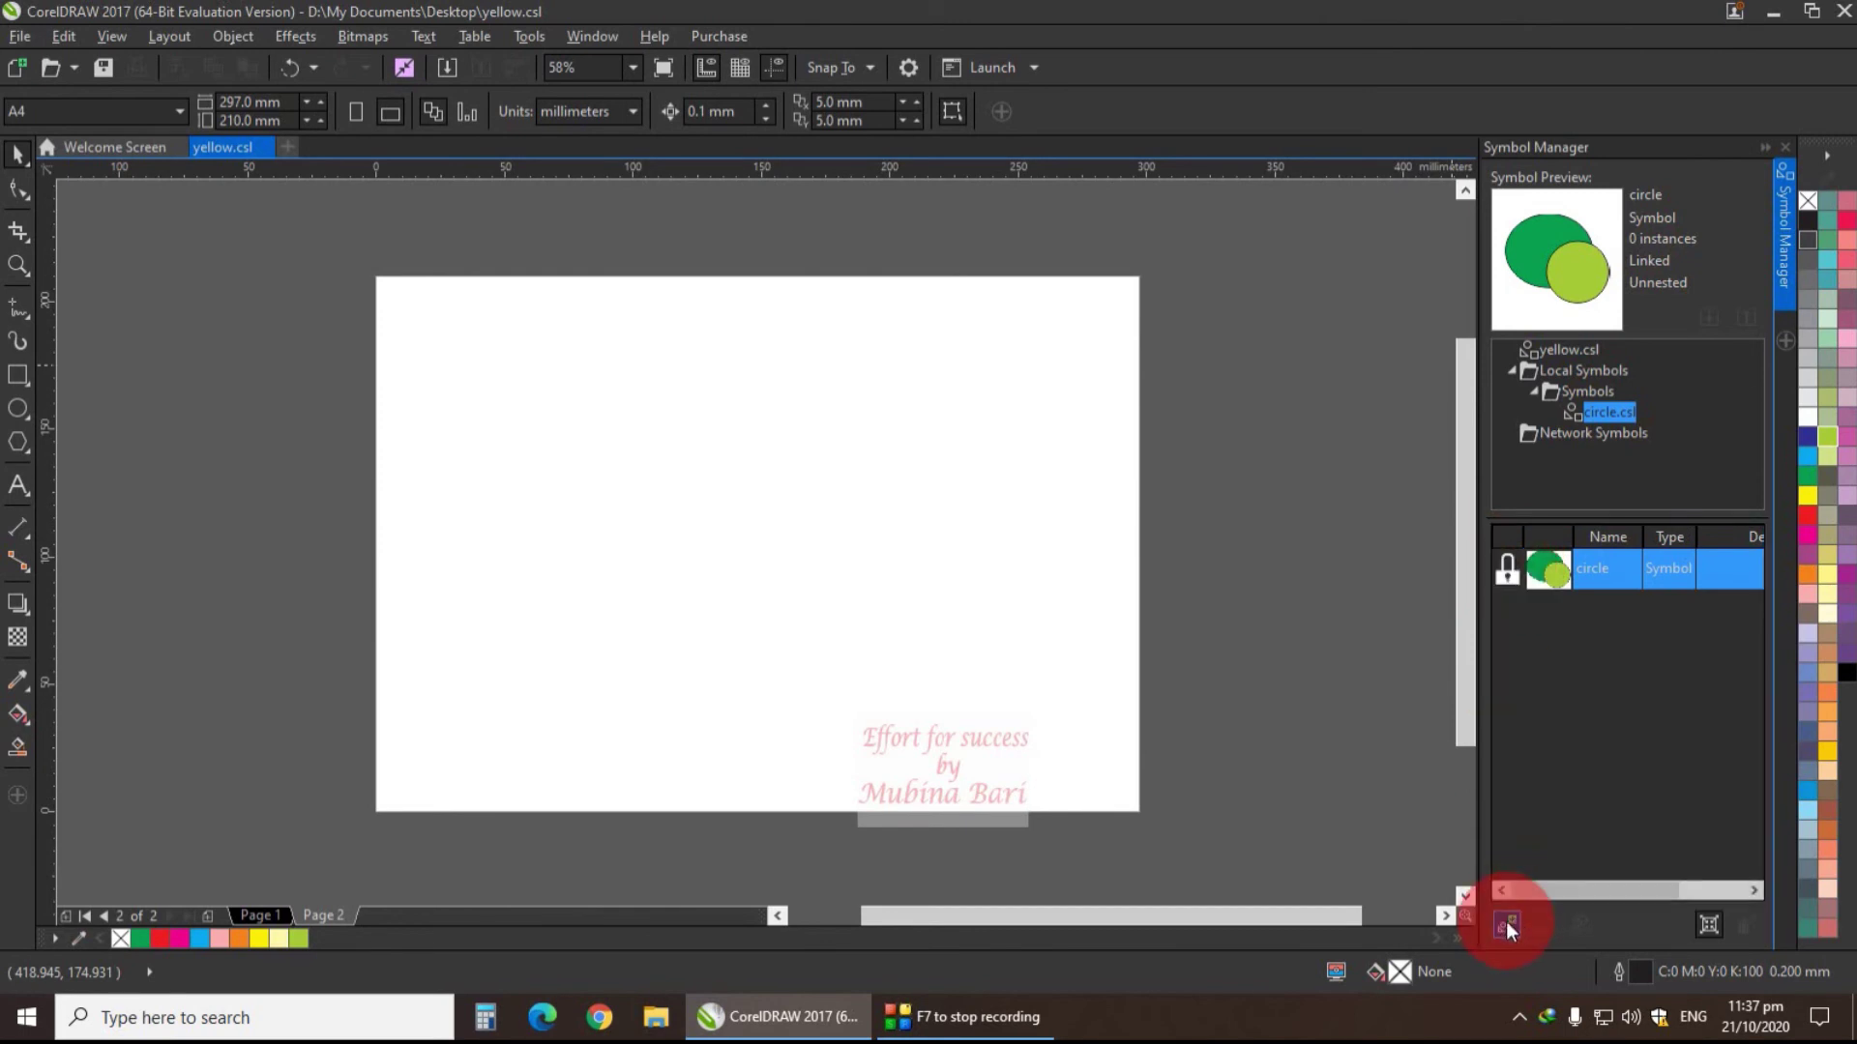
left_click(1574, 368)
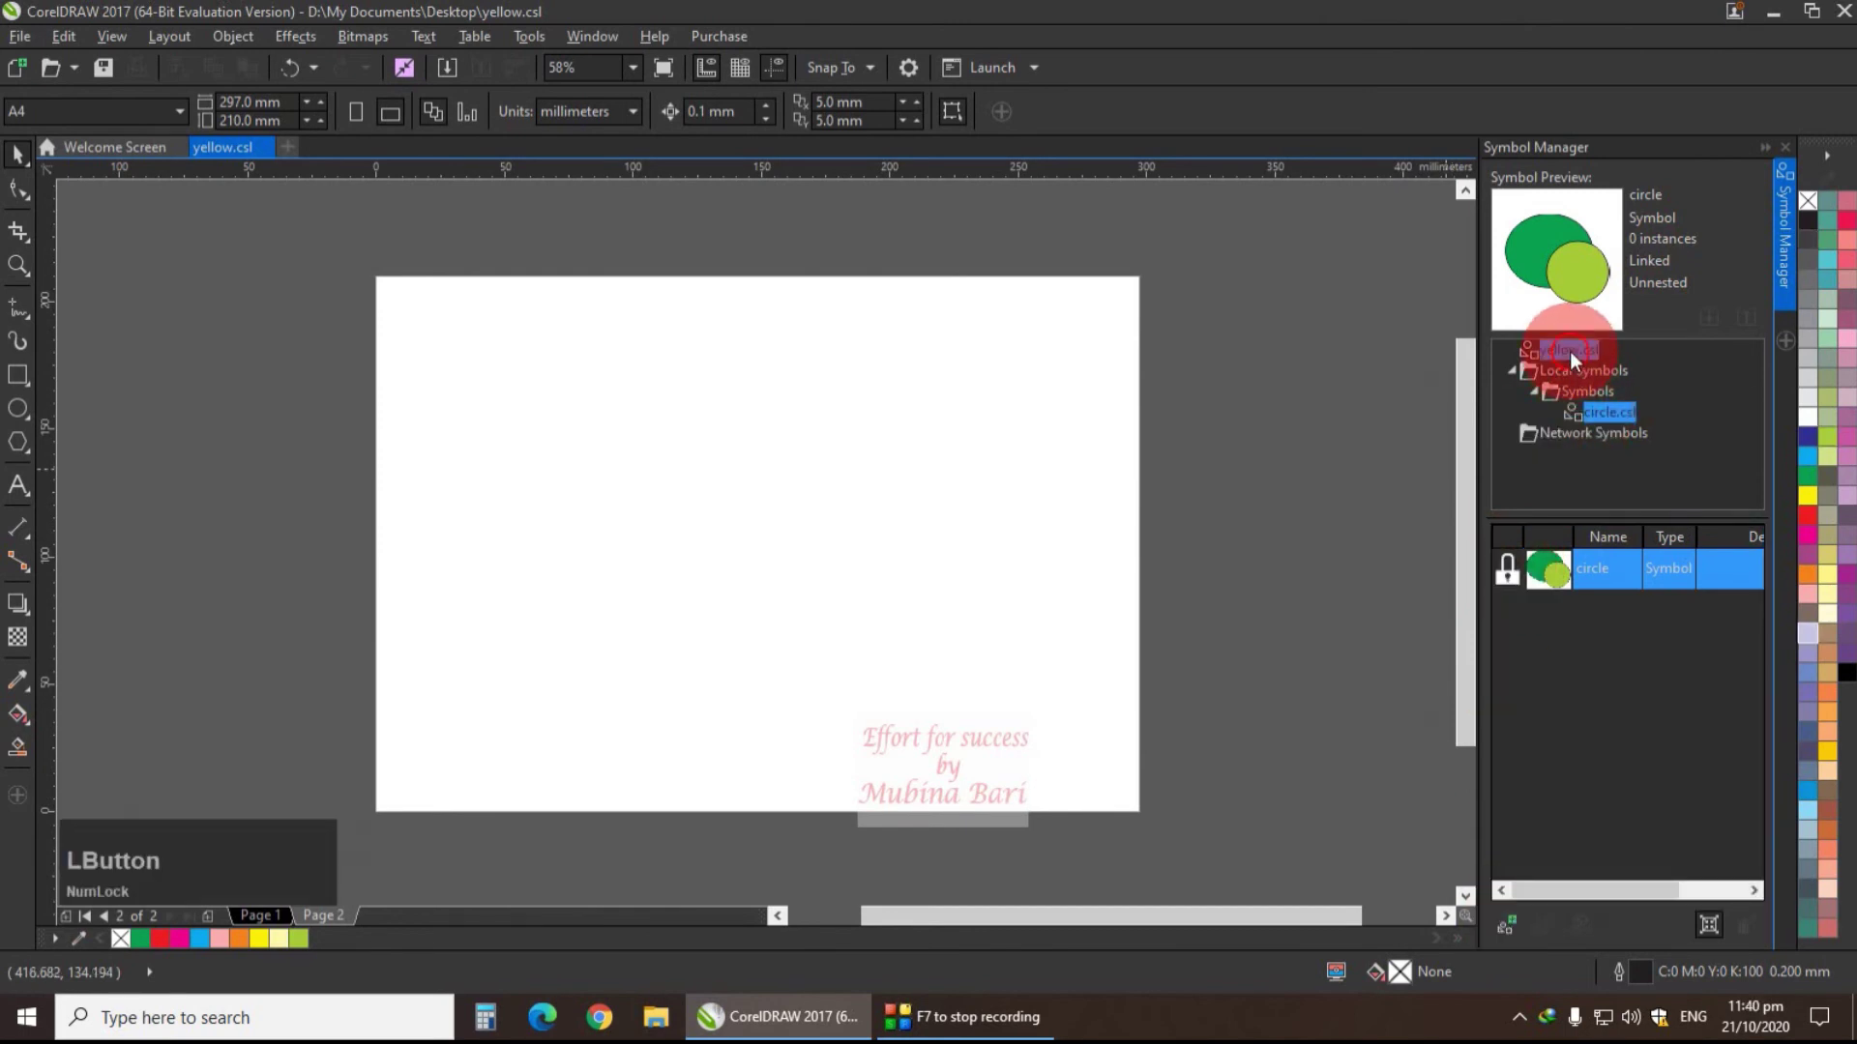
left_click(1570, 351)
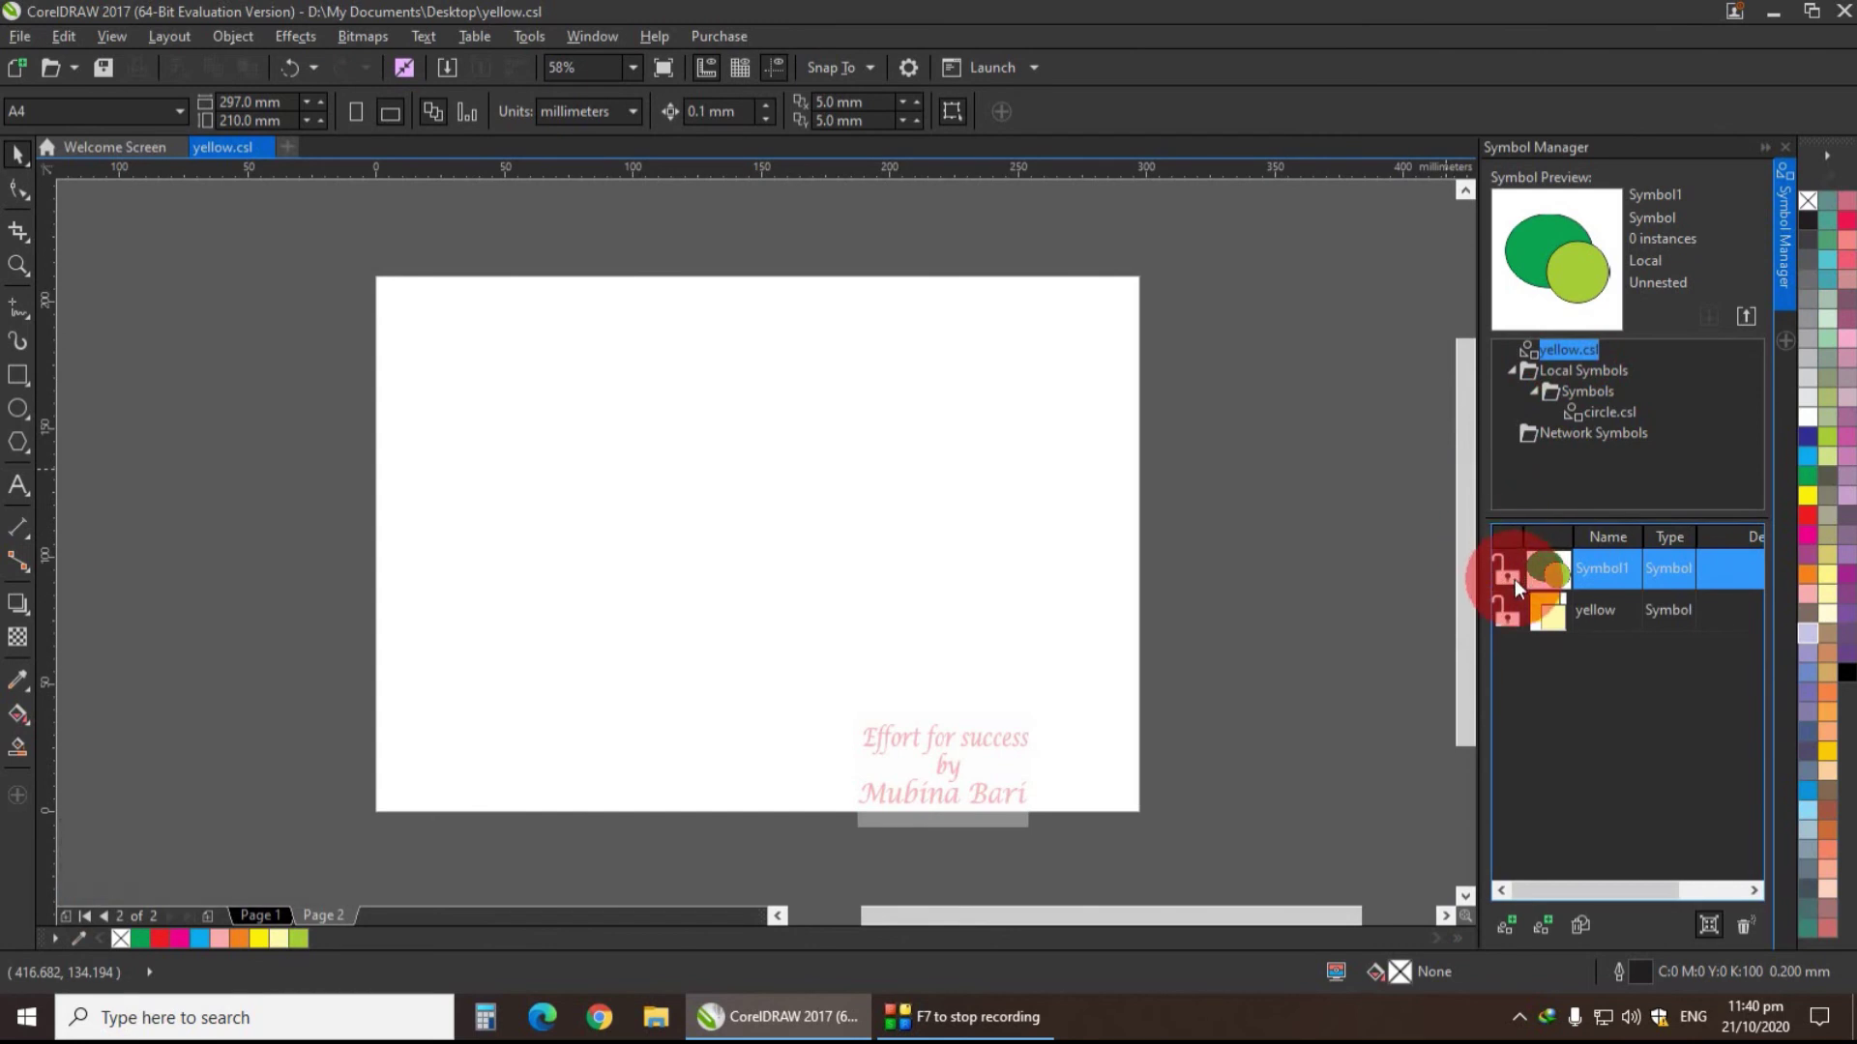
- Insert the local green circles symbol from yellow.csl, check which symbol commands it offers, and delete the instance
left_click(1545, 933)
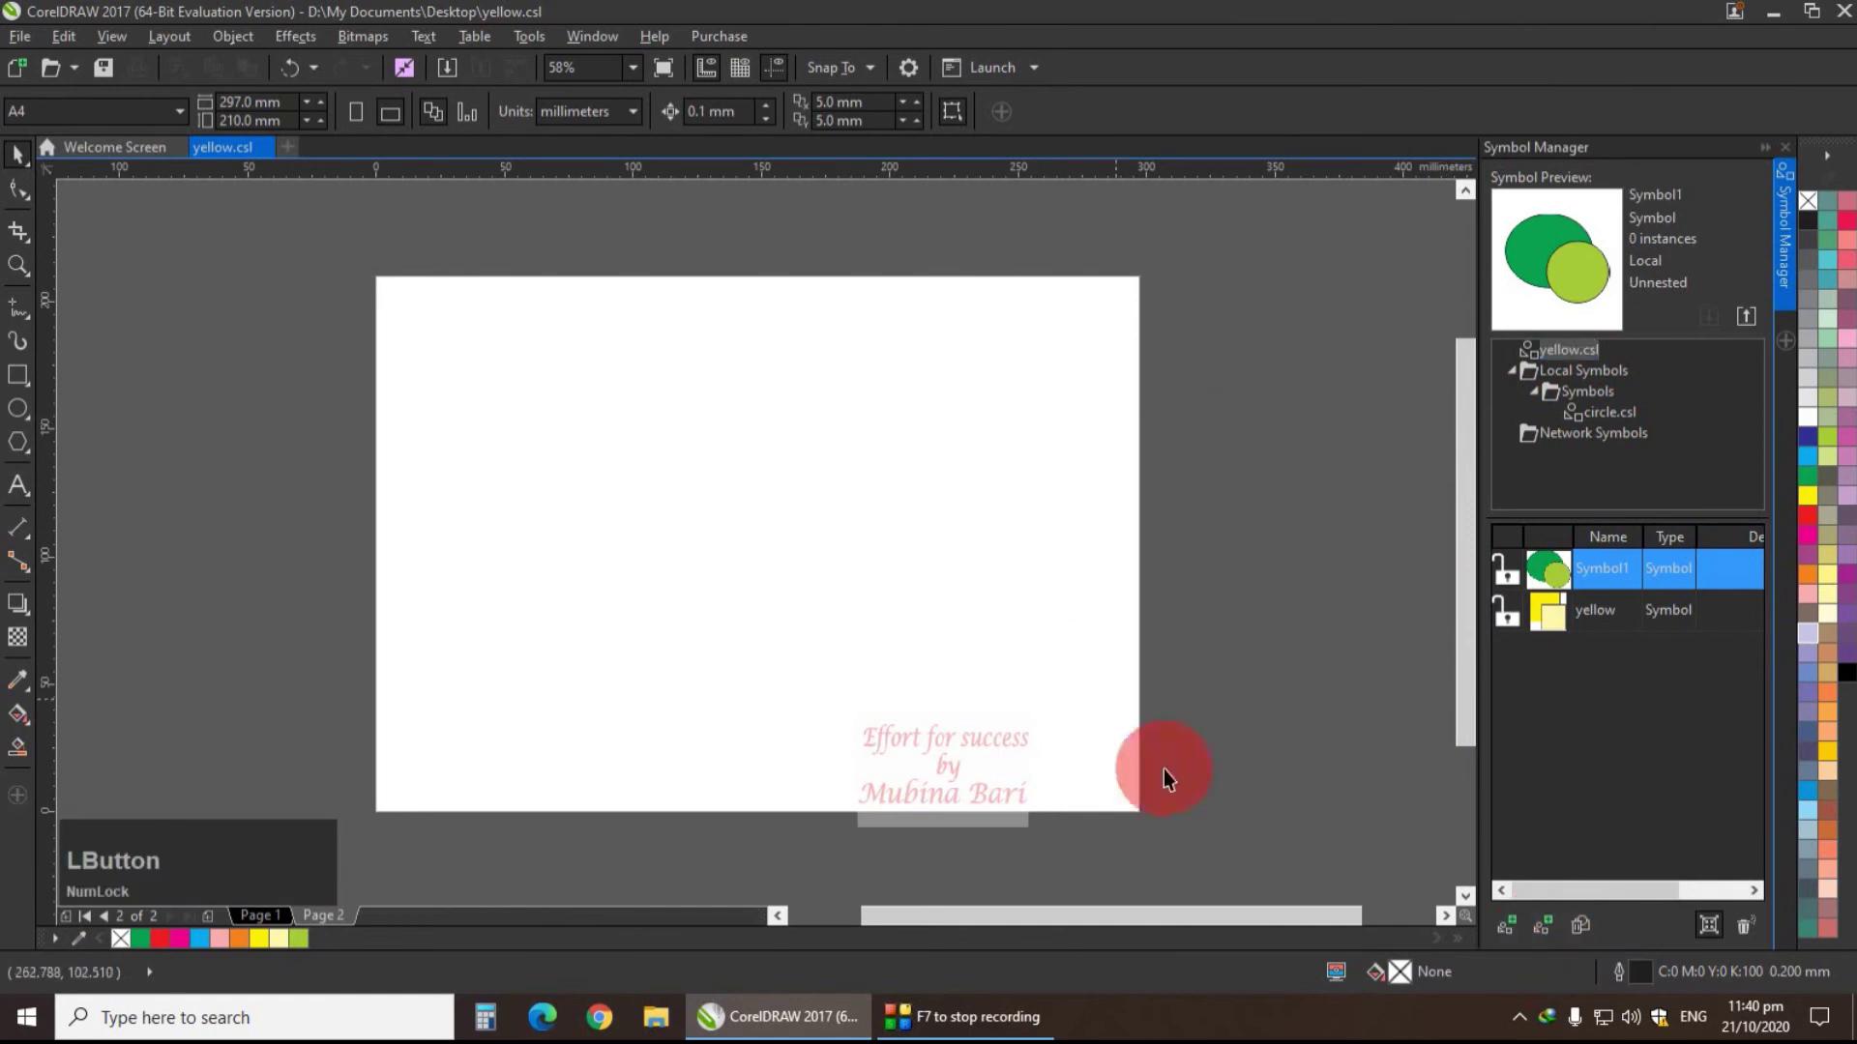
left_click(1505, 929)
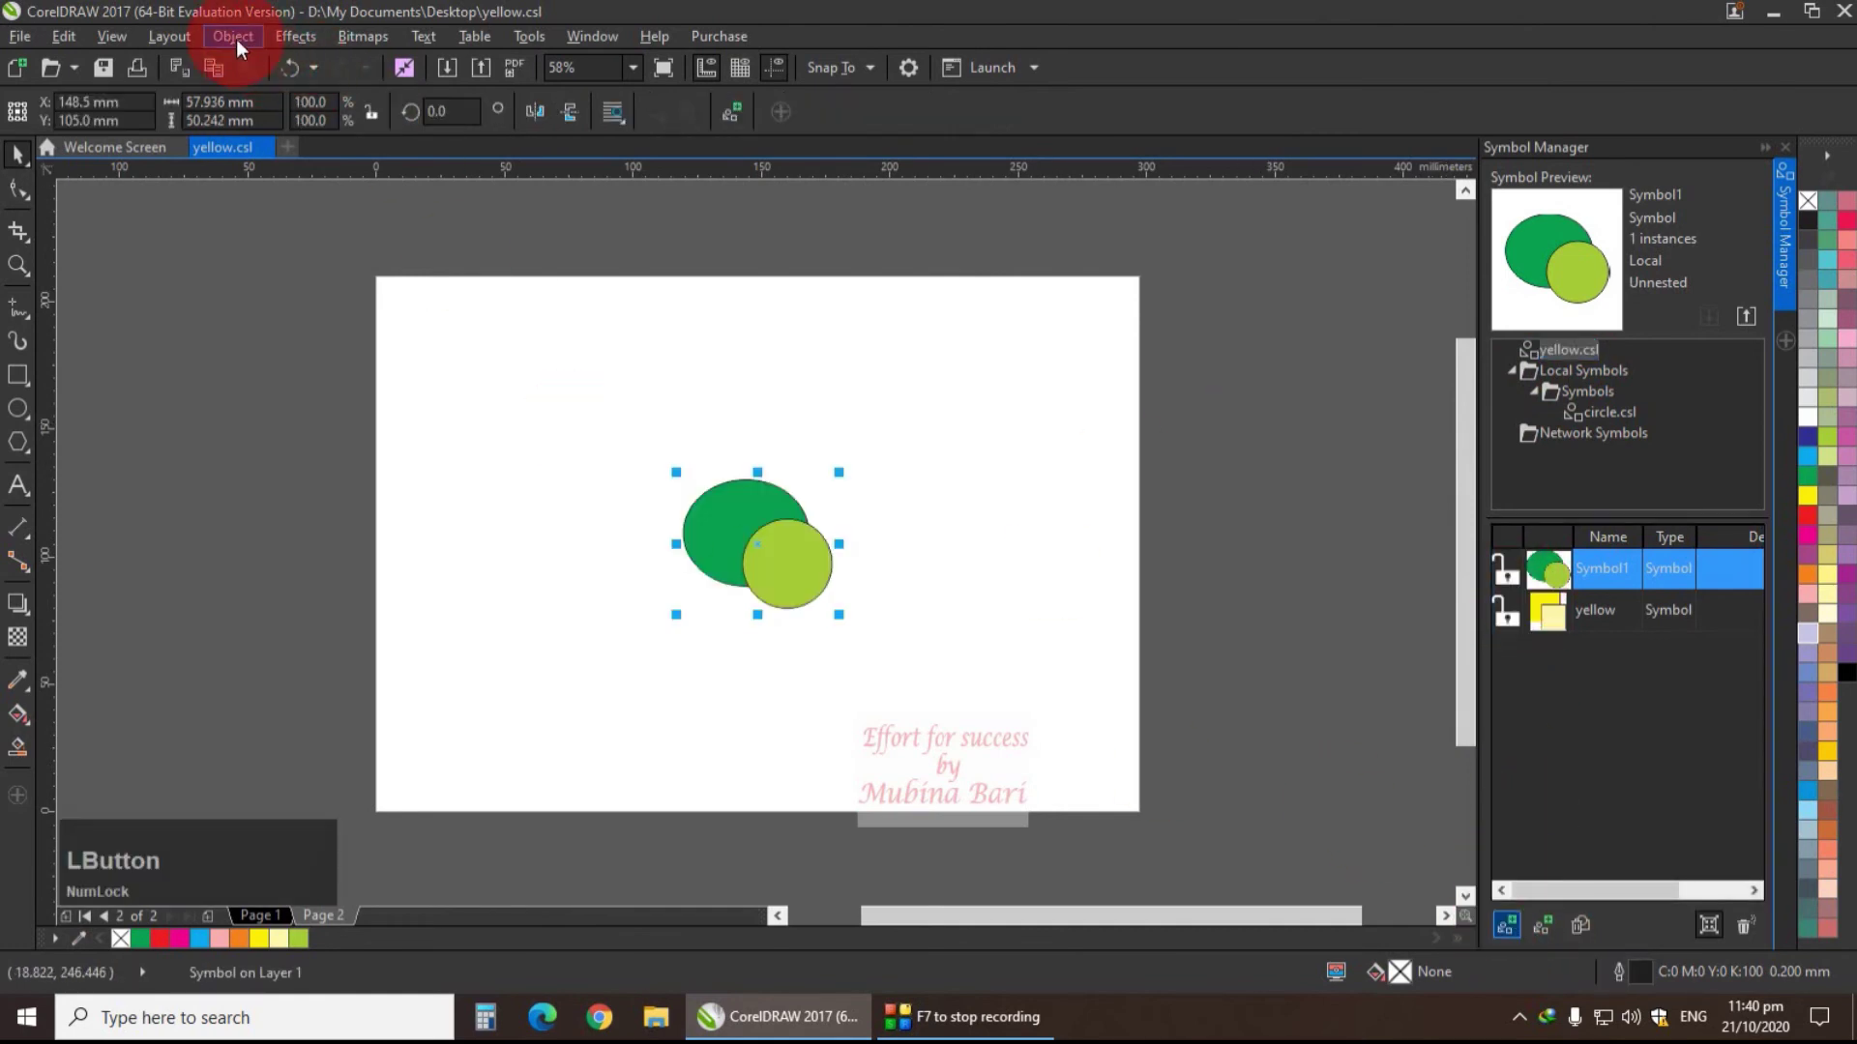
left_click(236, 39)
left_click(275, 157)
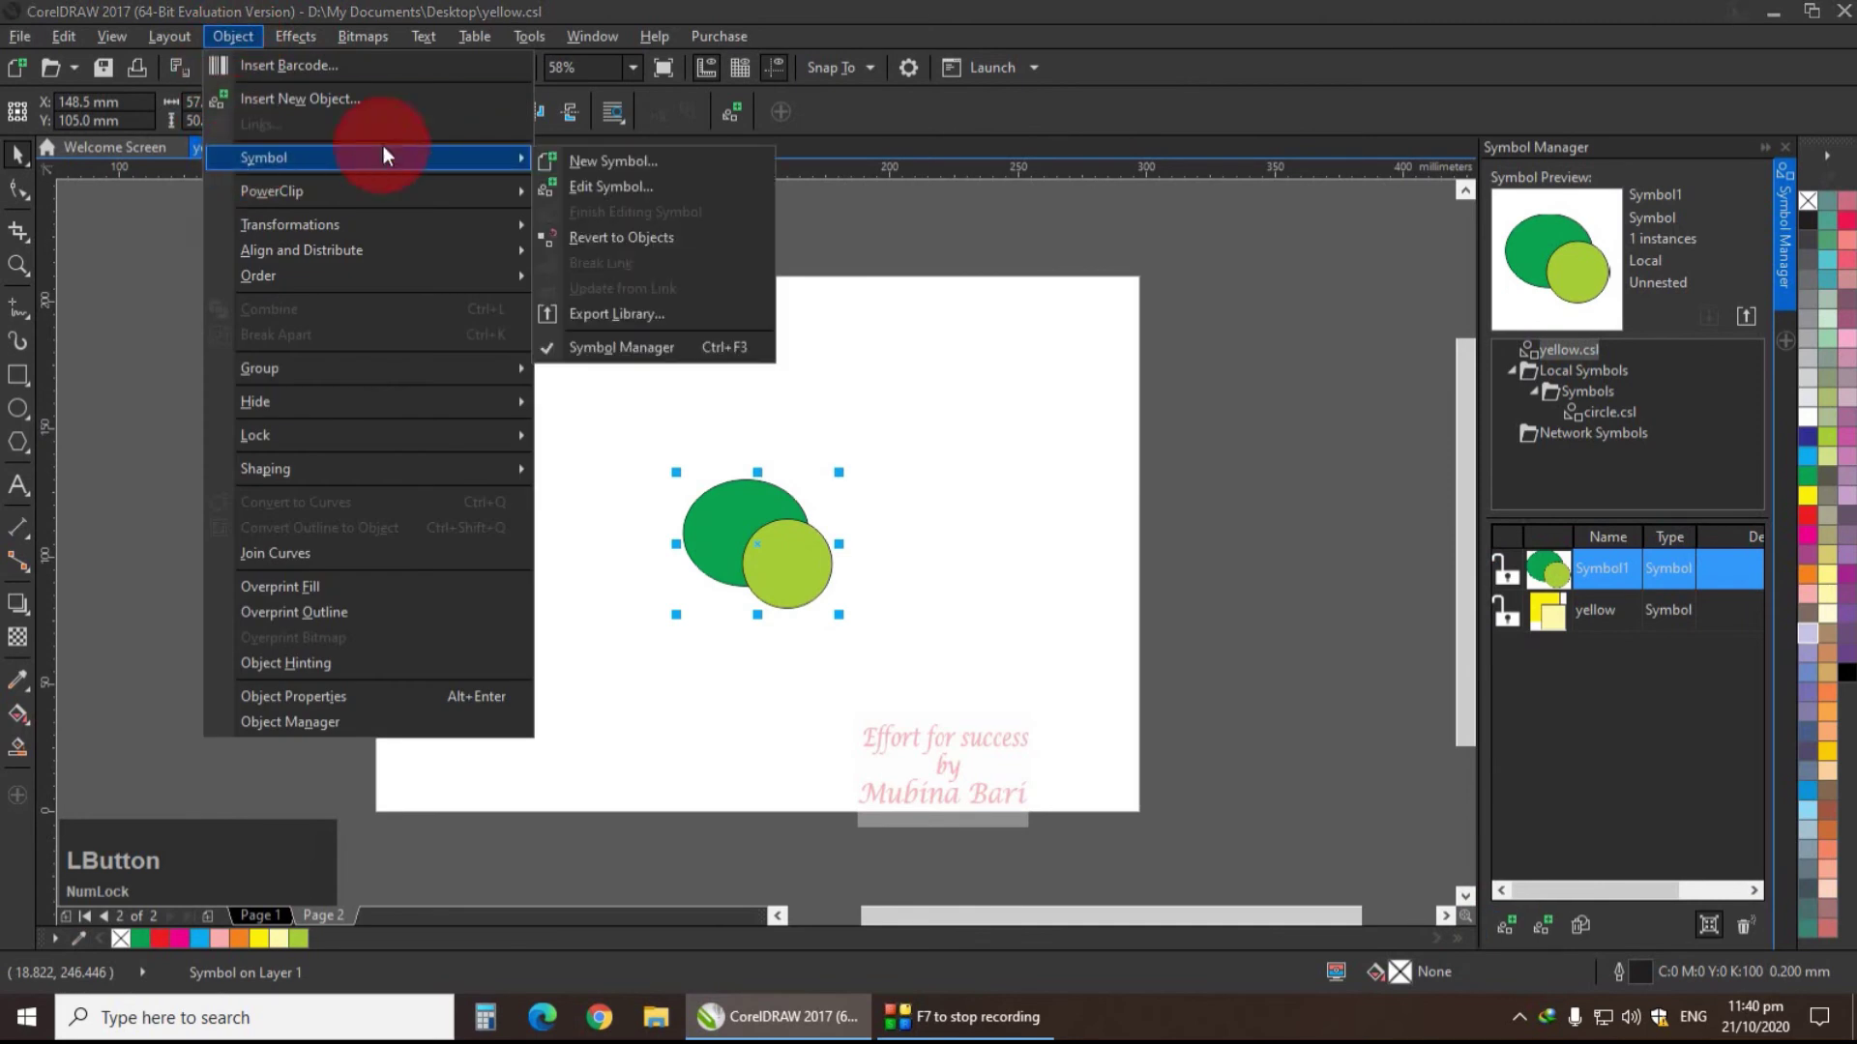
left_click(634, 194)
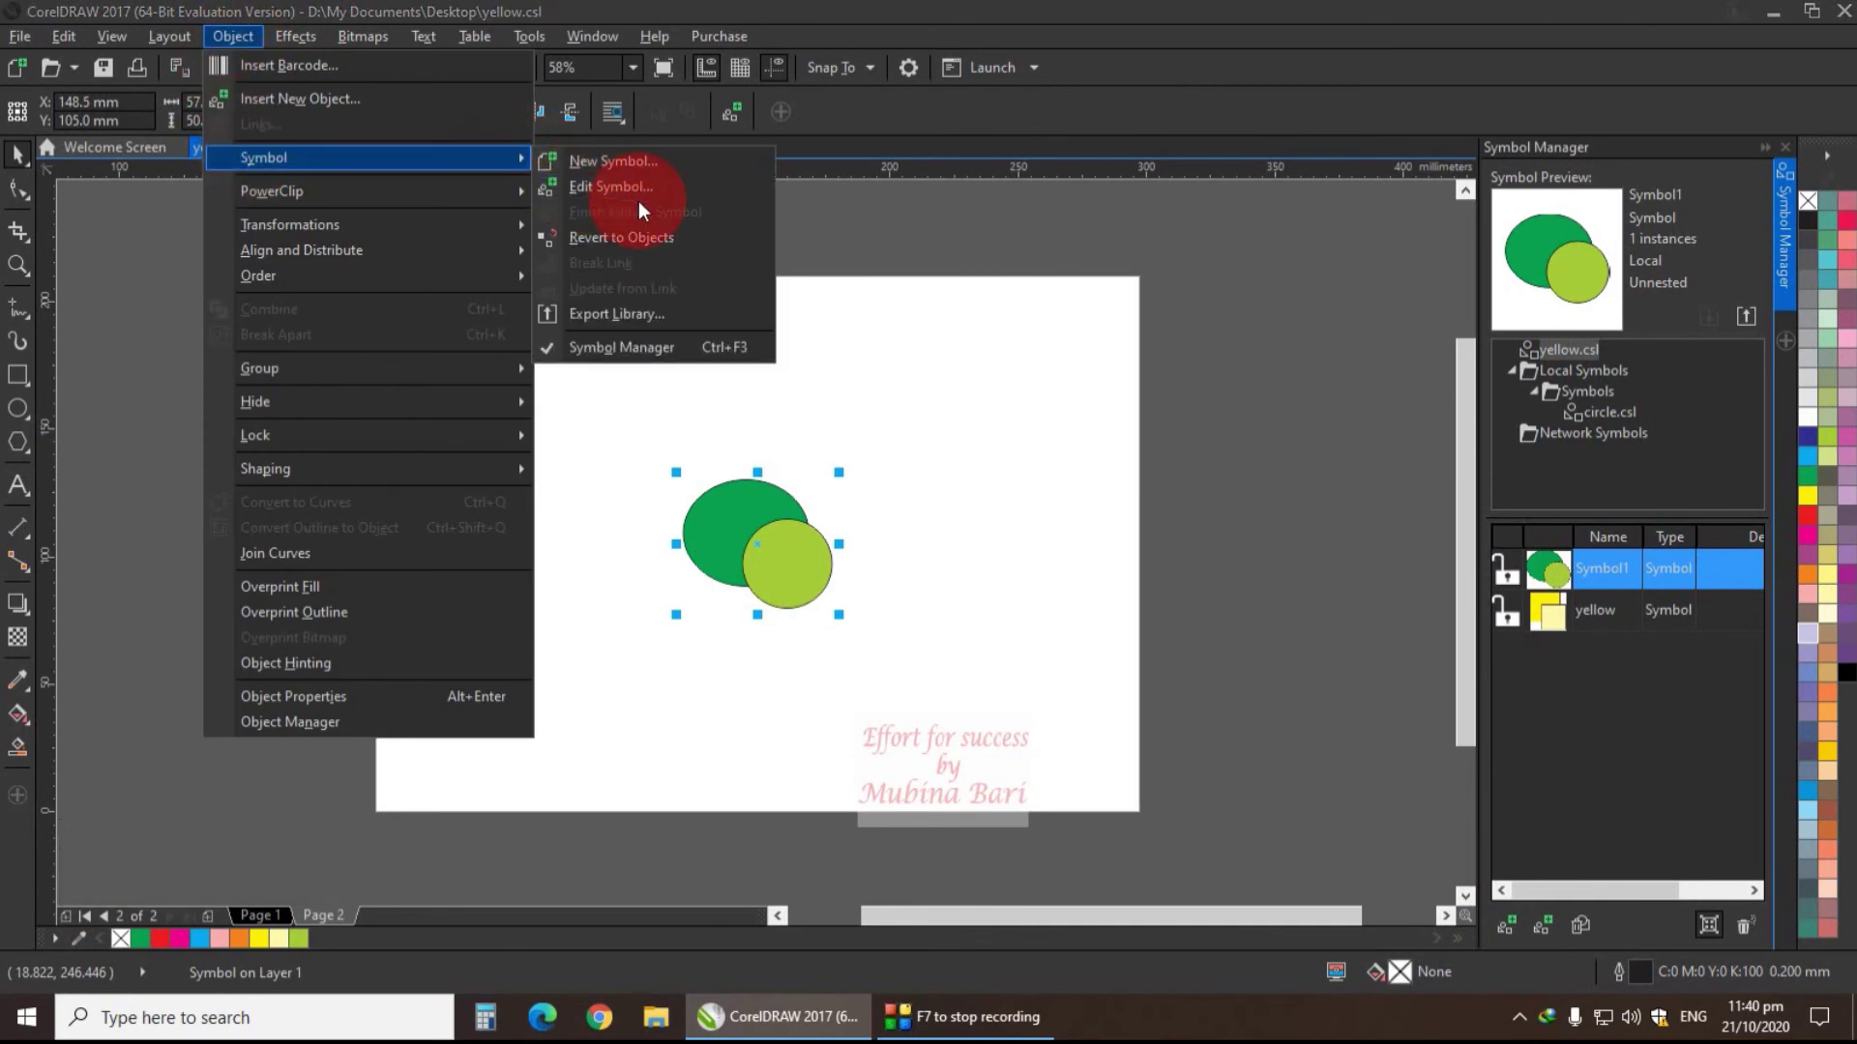
left_click(1139, 532)
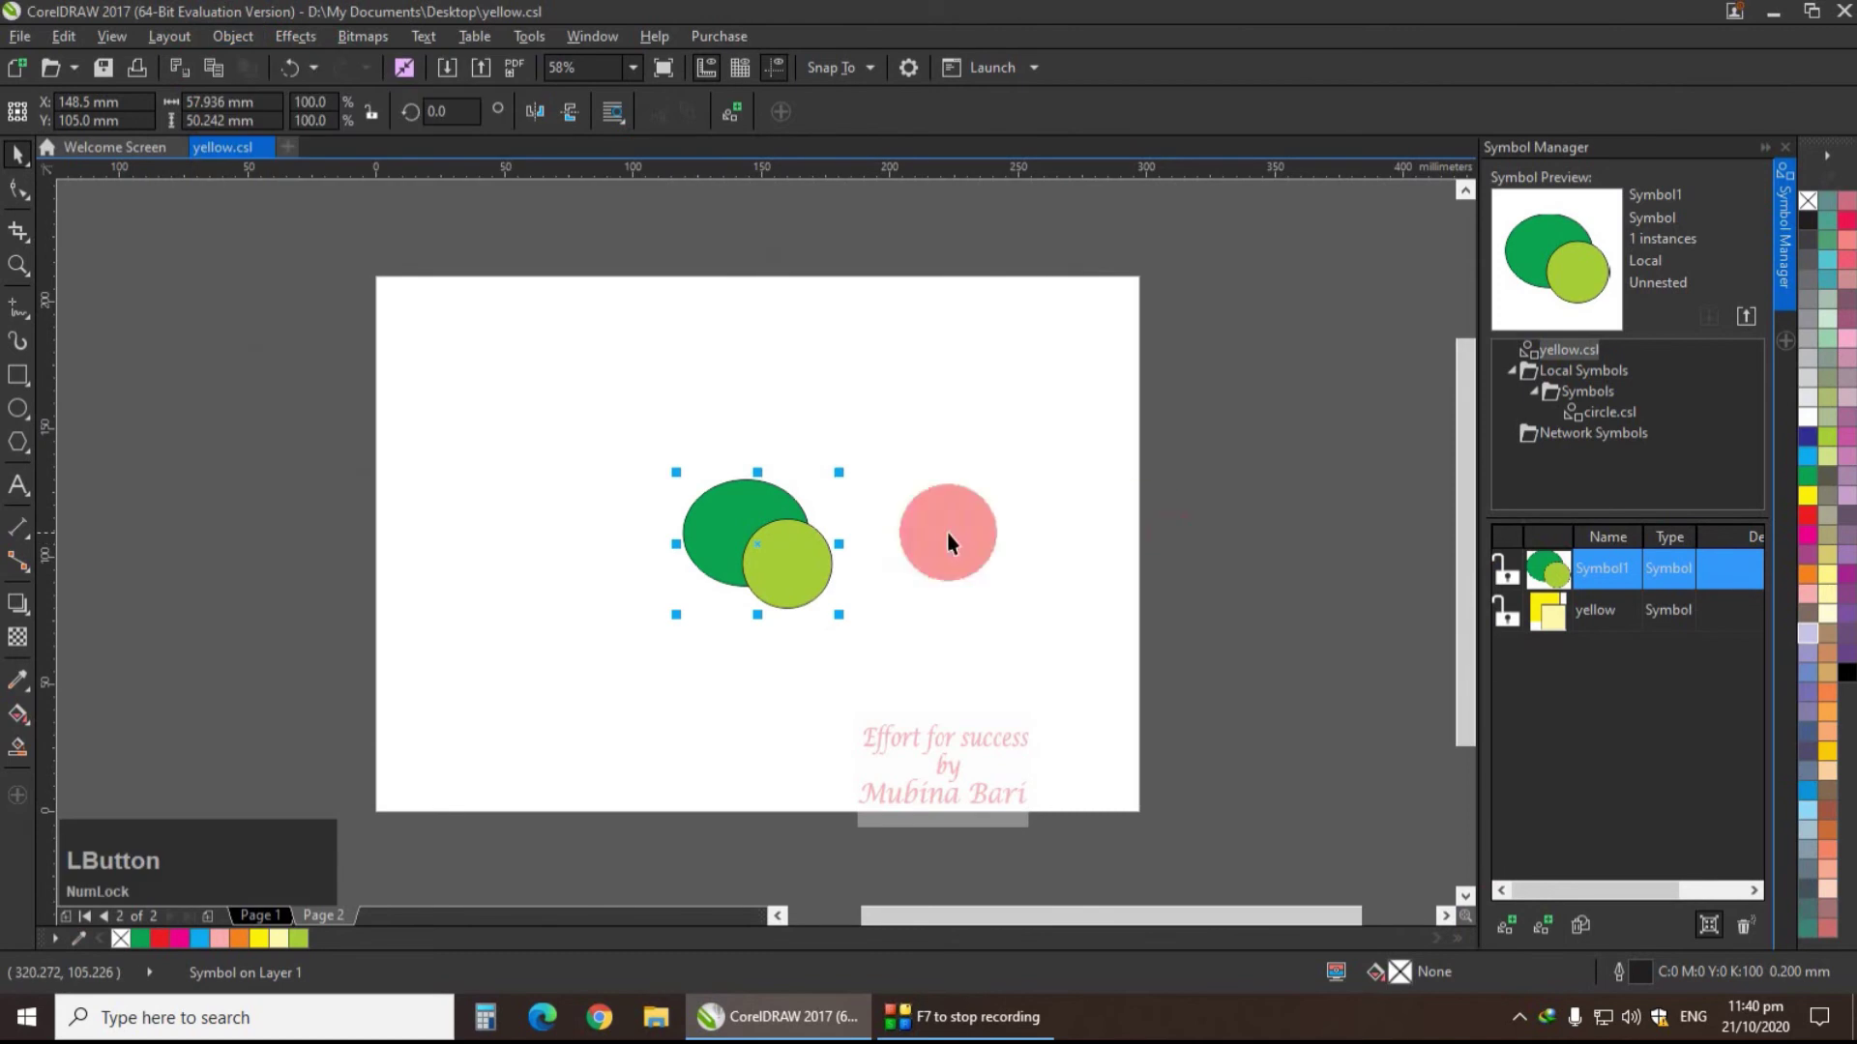
key("Delete")
- Insert an instance of the linked circle symbol from the circle.csl library onto the page
left_click(1590, 412)
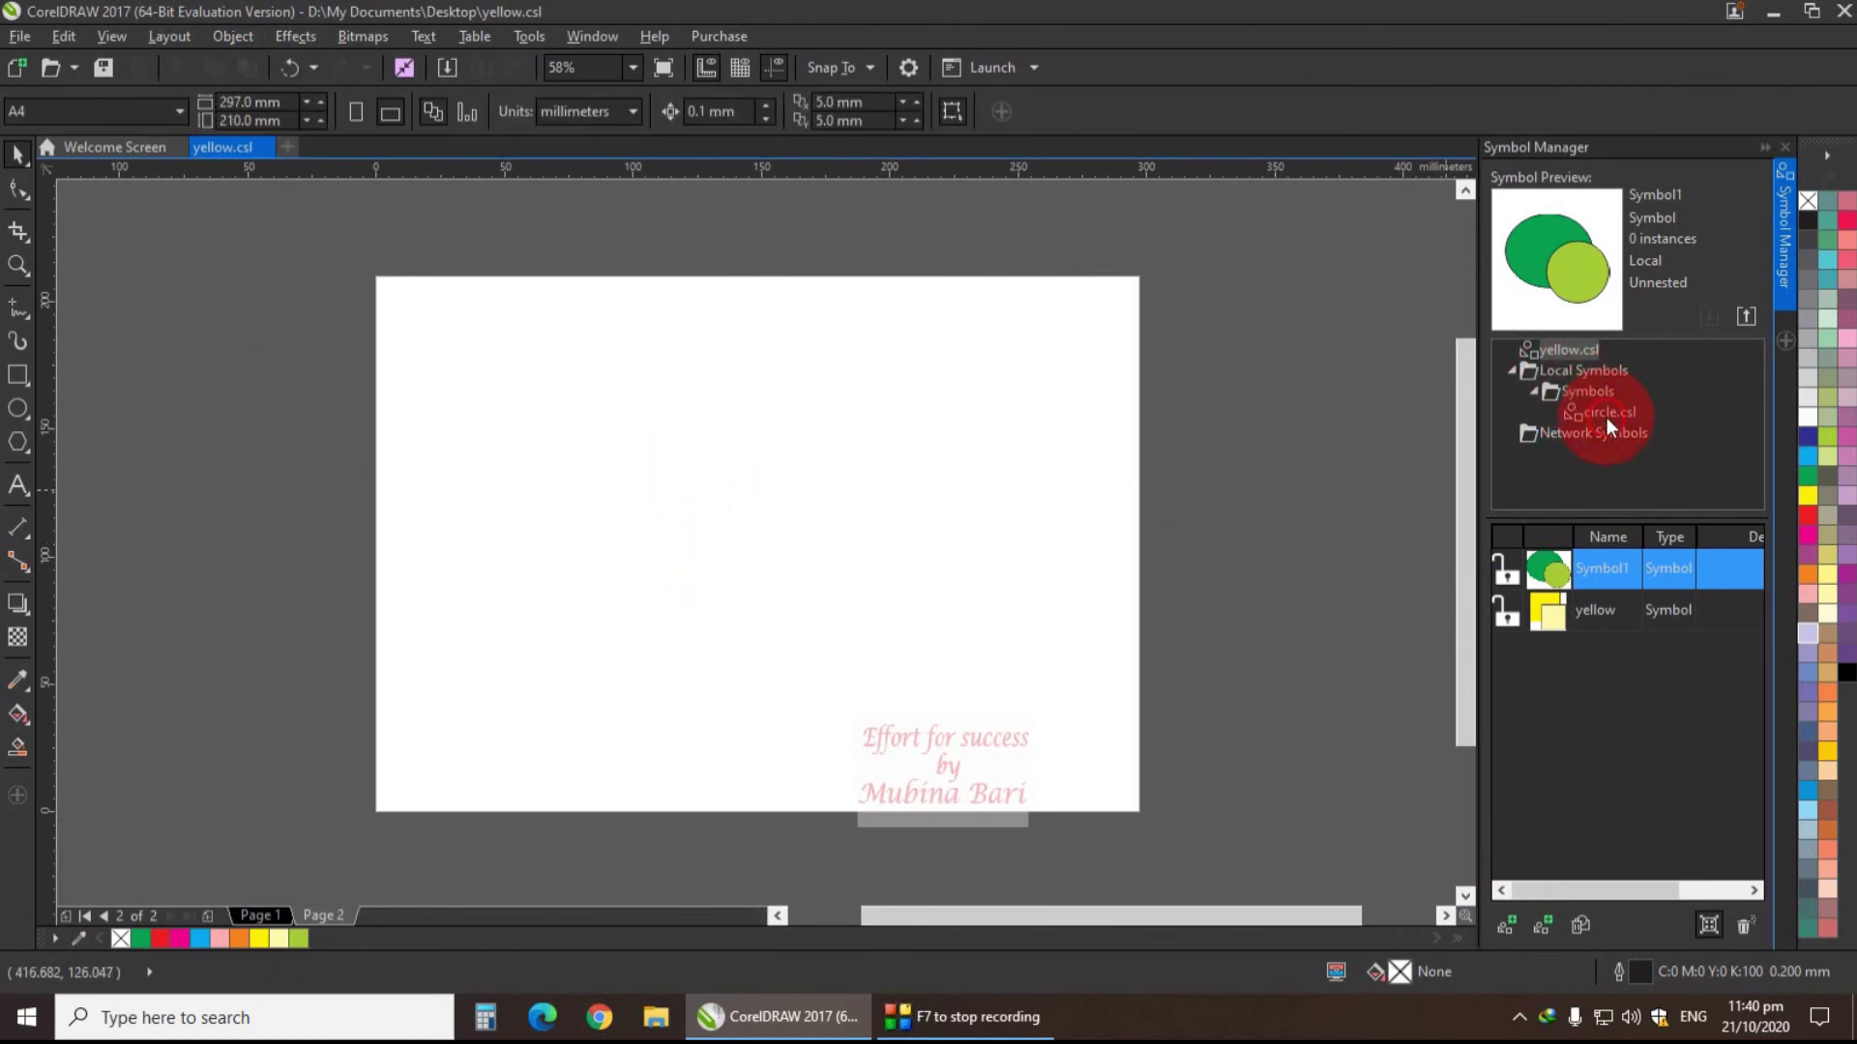
left_click(1605, 416)
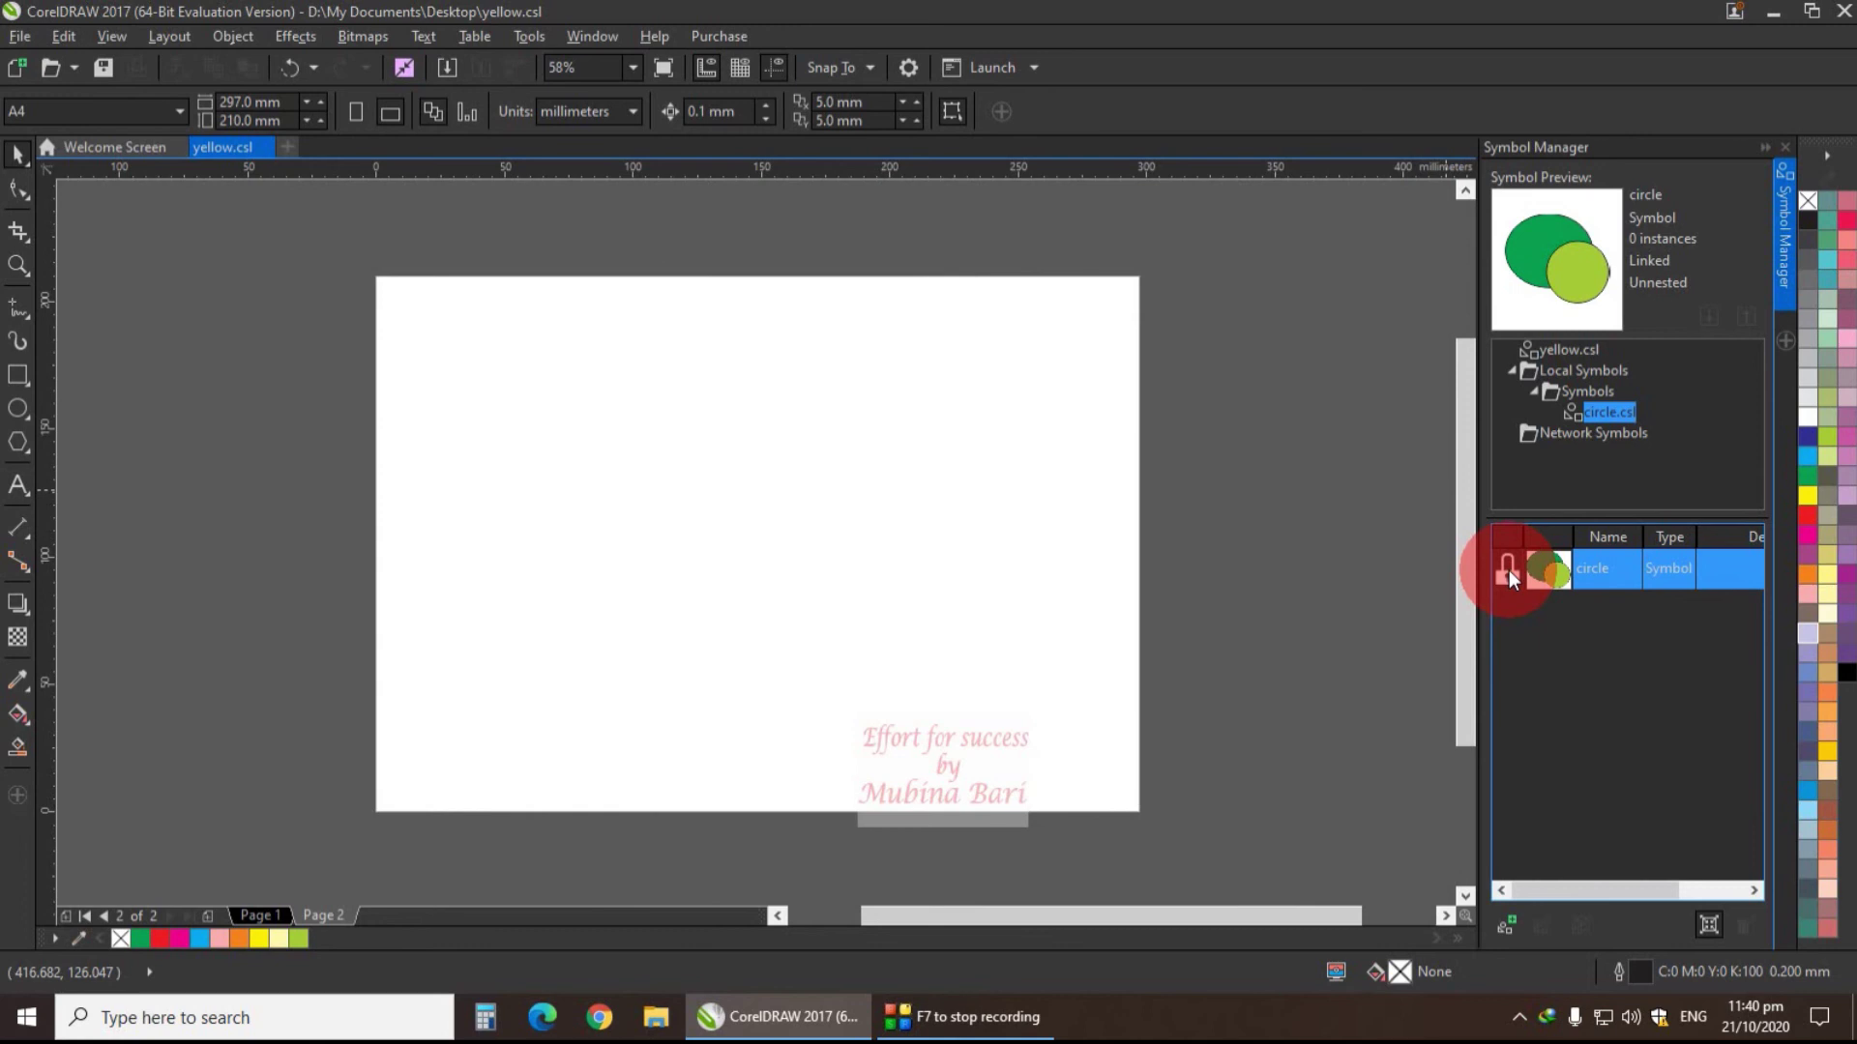
left_click(1505, 926)
left_click_drag(737, 523, 737, 523)
left_click(288, 66)
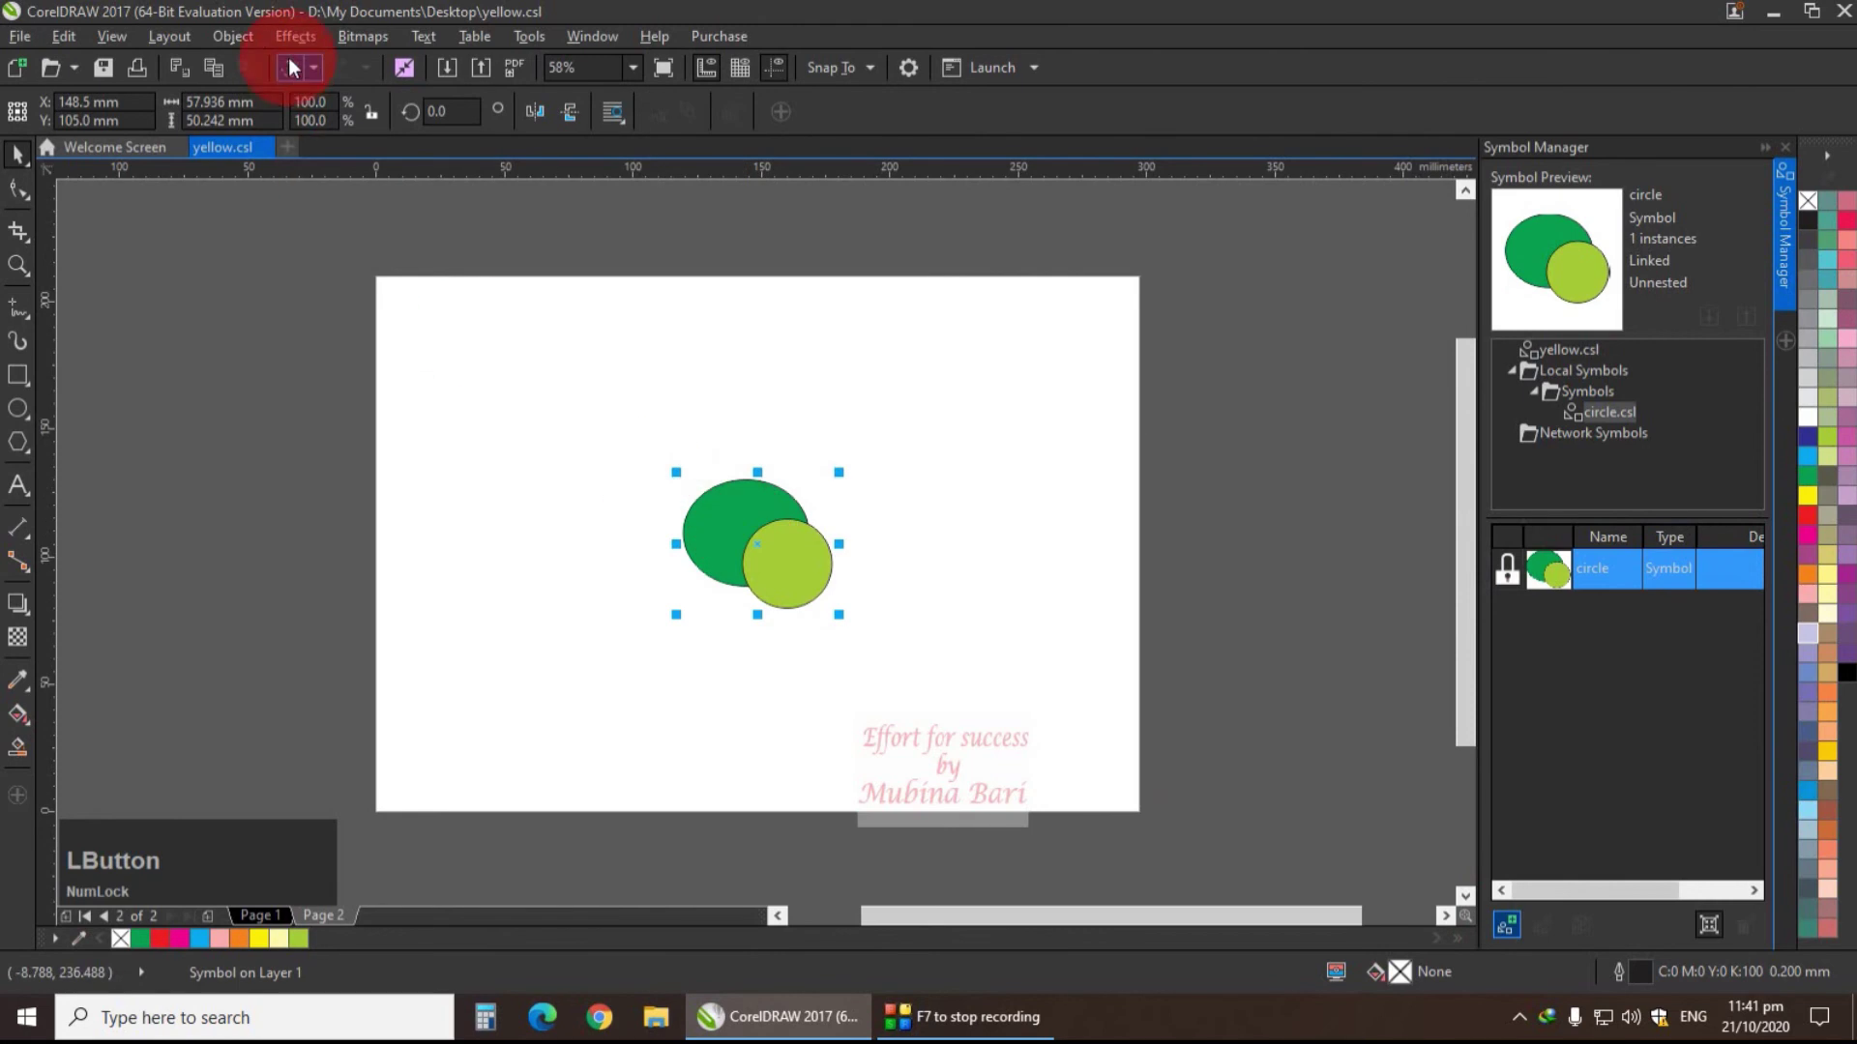
- Break the link between the inserted circle symbol and its external library definition, accepting the confirmation
left_click(236, 36)
left_click(611, 150)
left_click(257, 37)
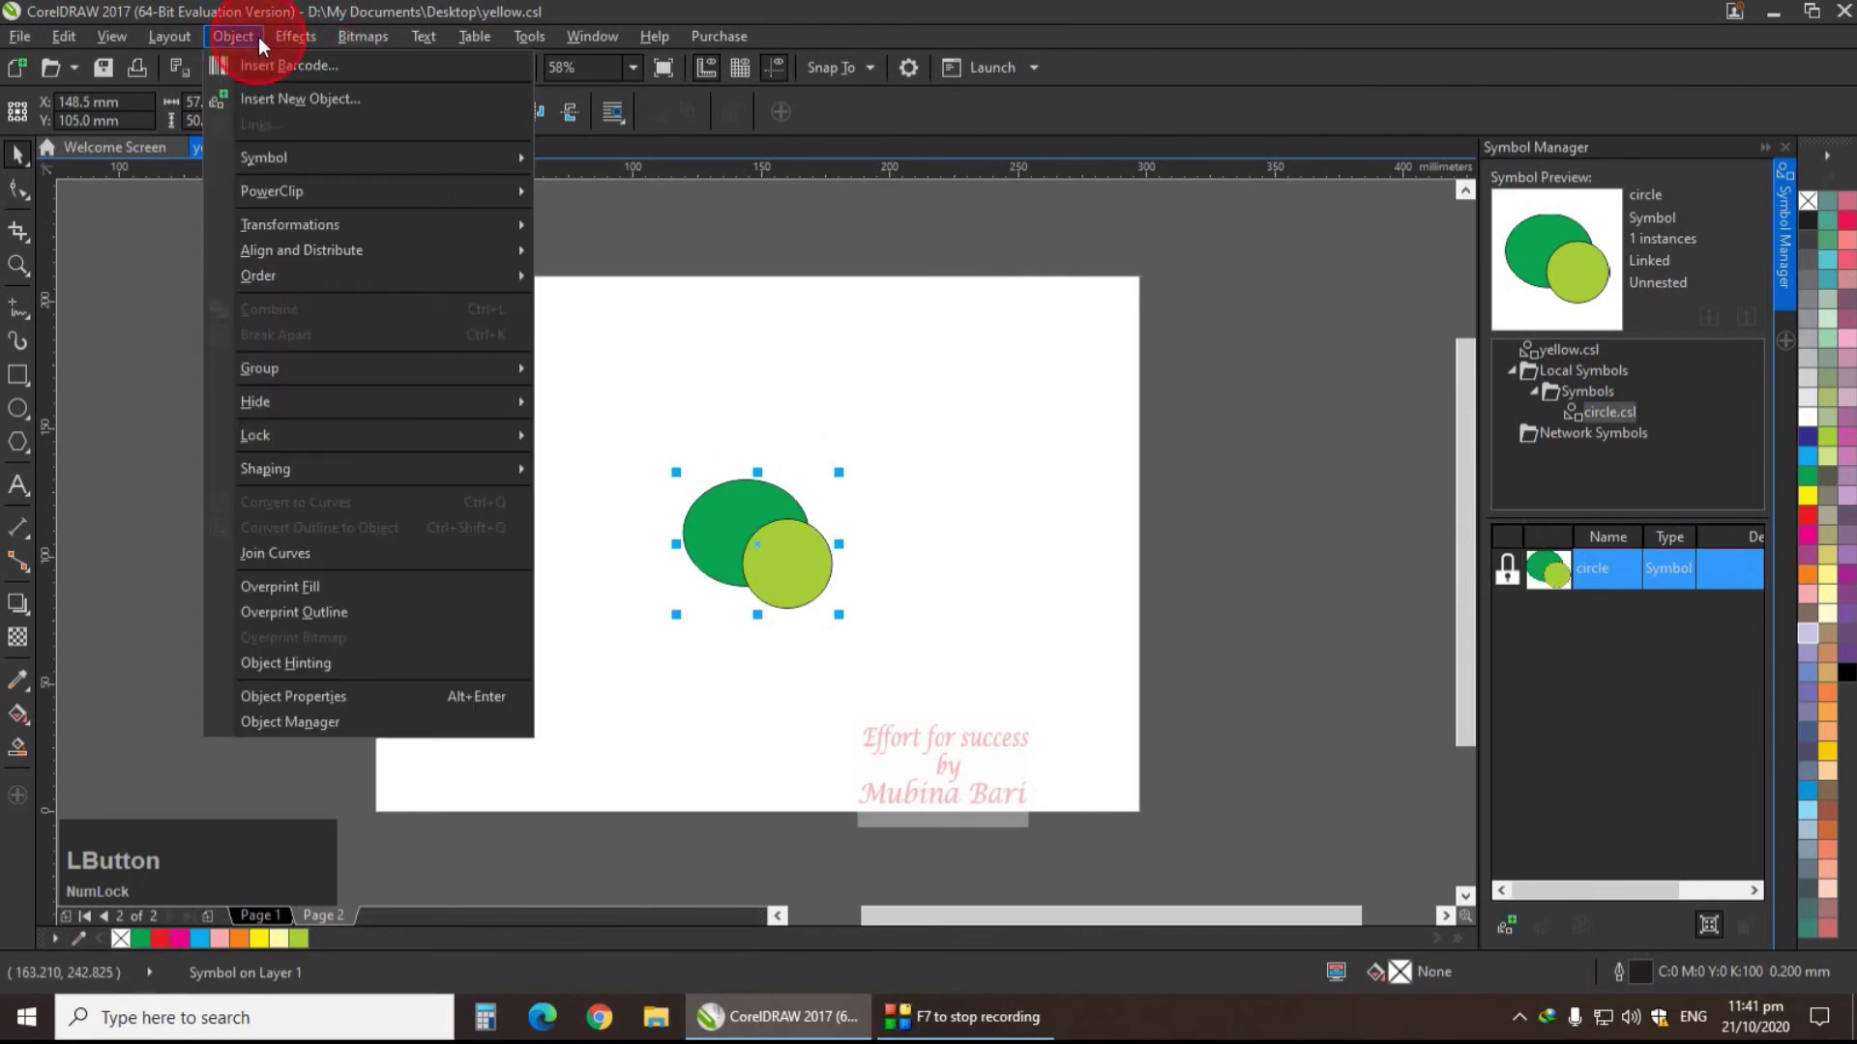
left_click(313, 157)
left_click(605, 162)
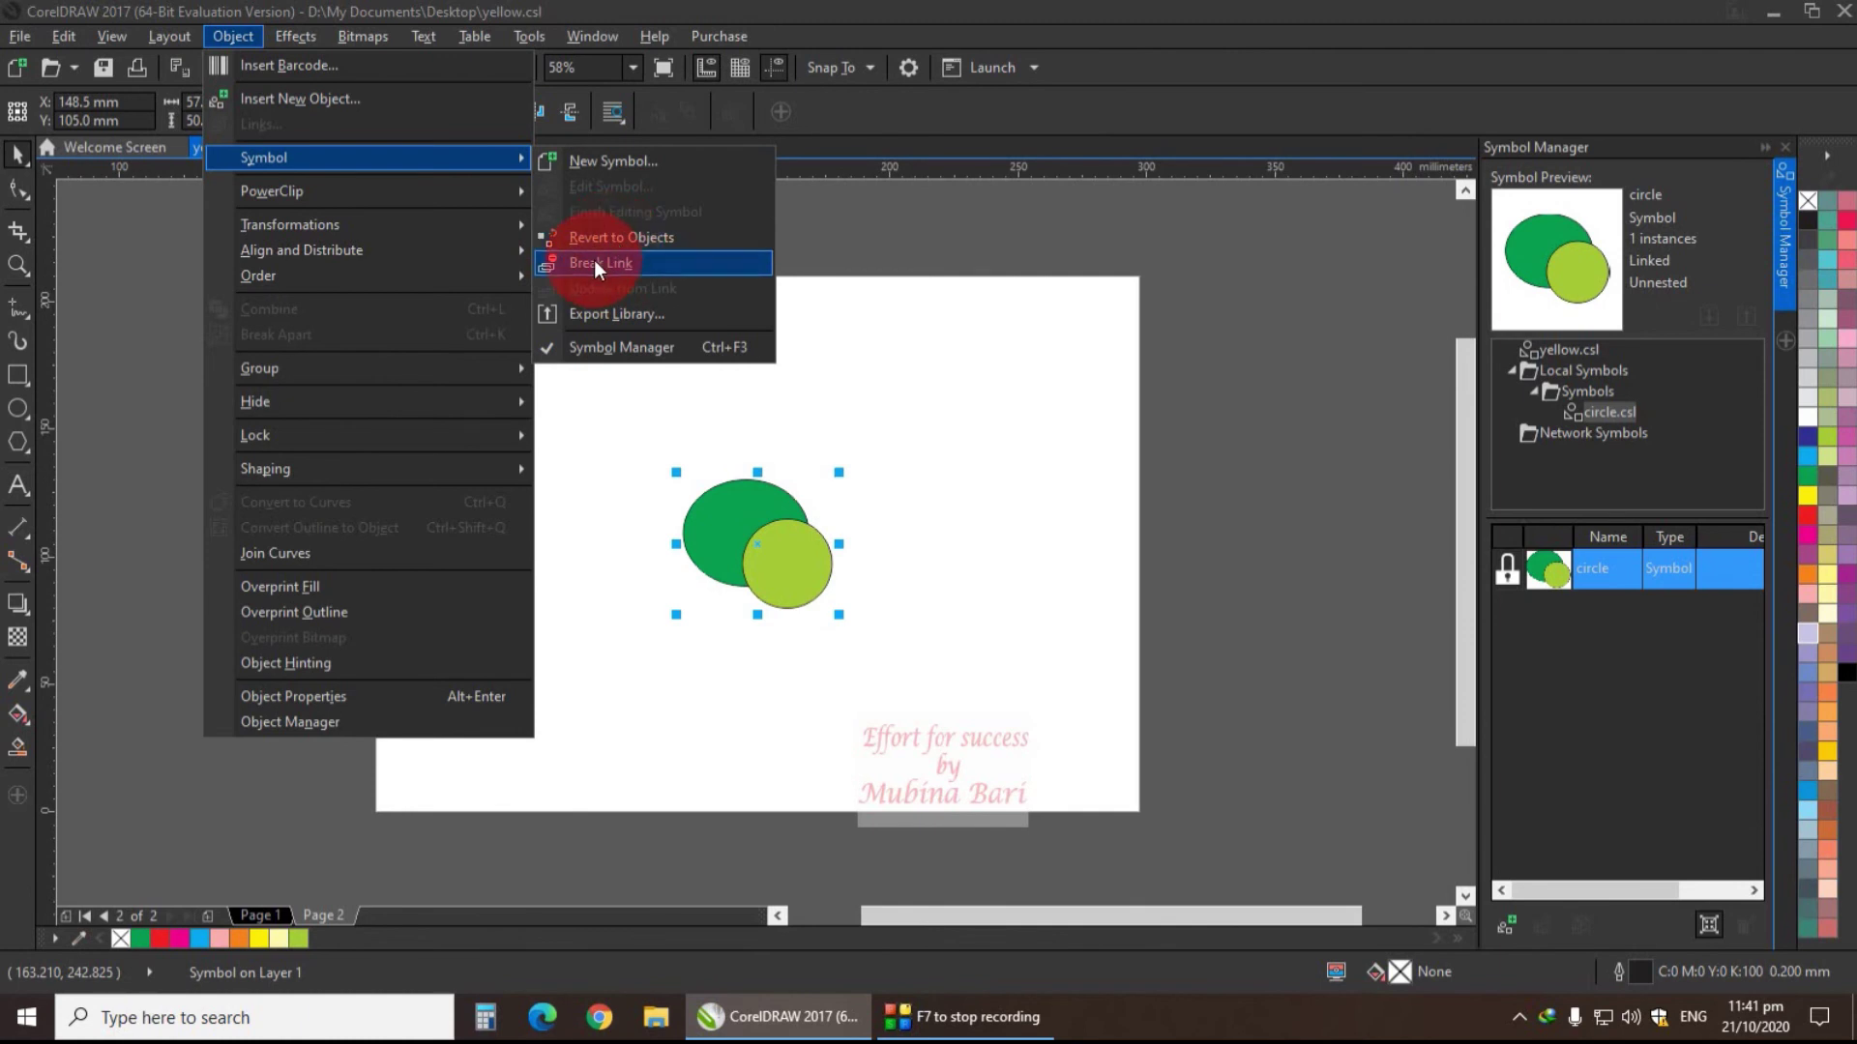
left_click(594, 261)
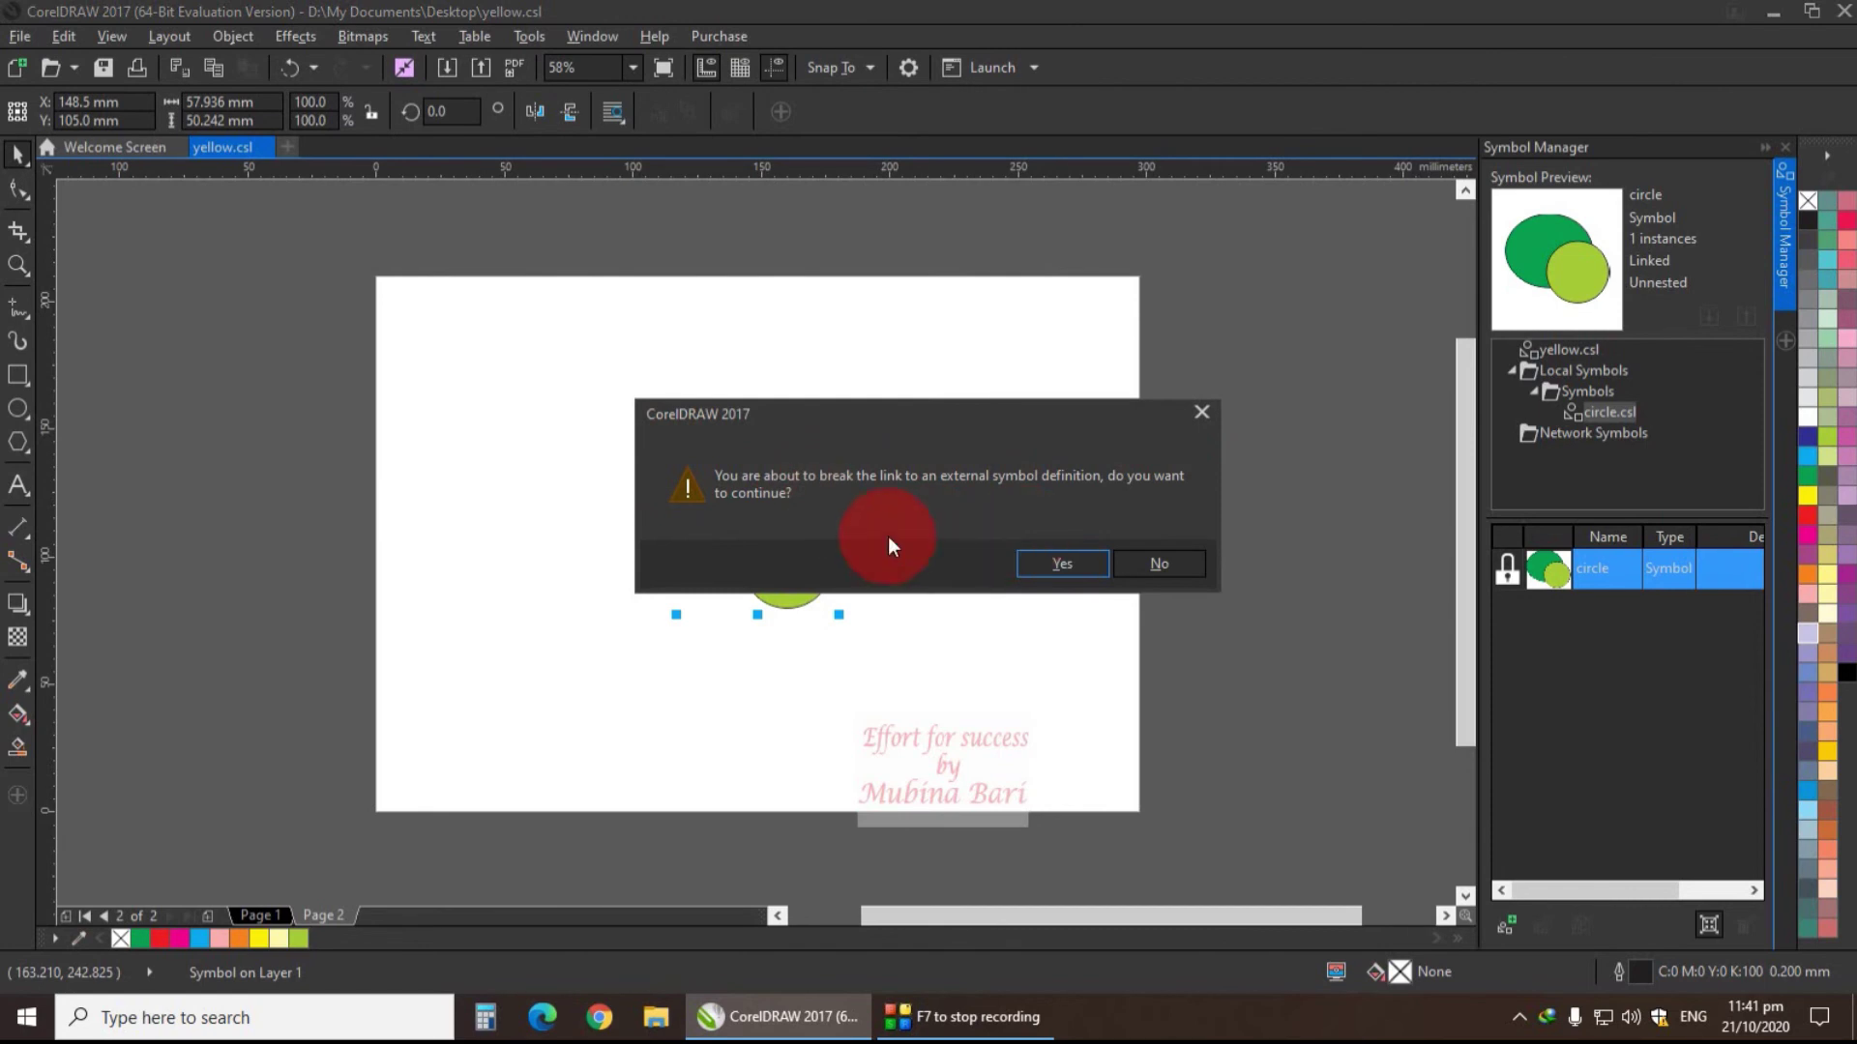
left_click(1059, 565)
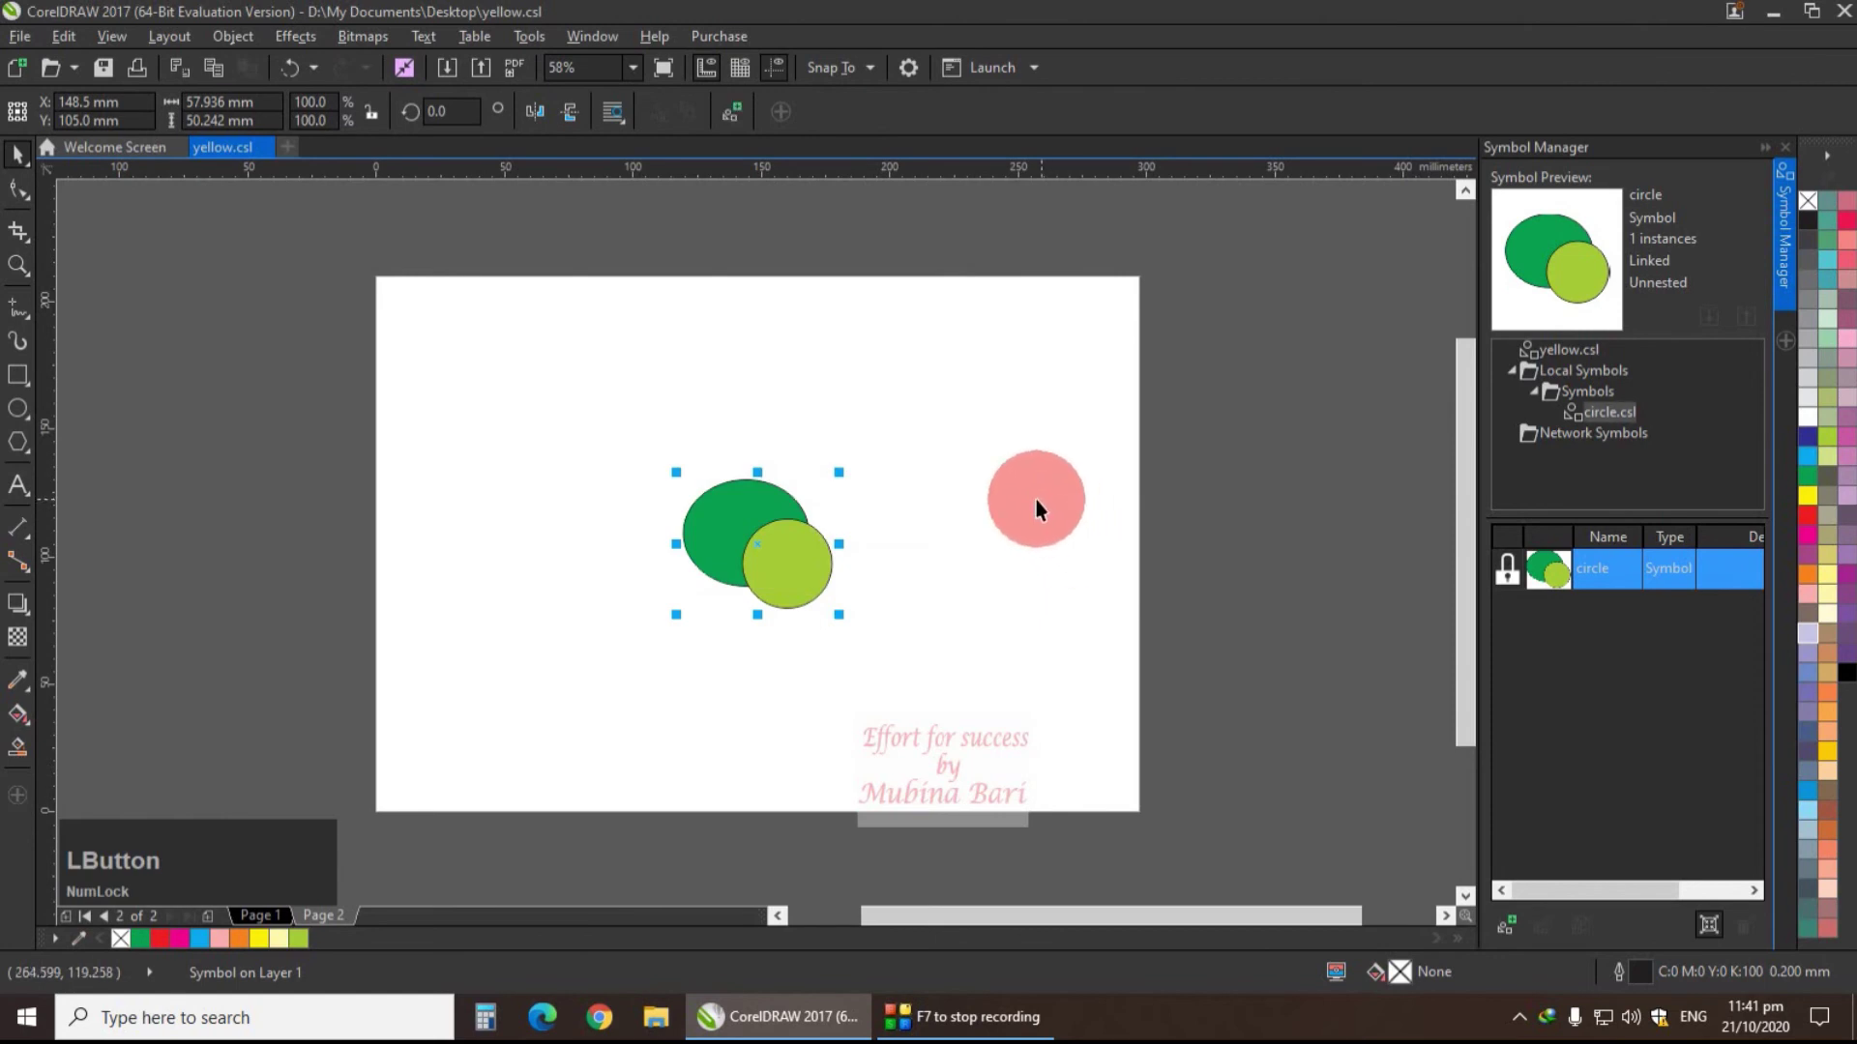
- Select the unlinked circle symbol instance and delete it from the page
left_click(796, 556)
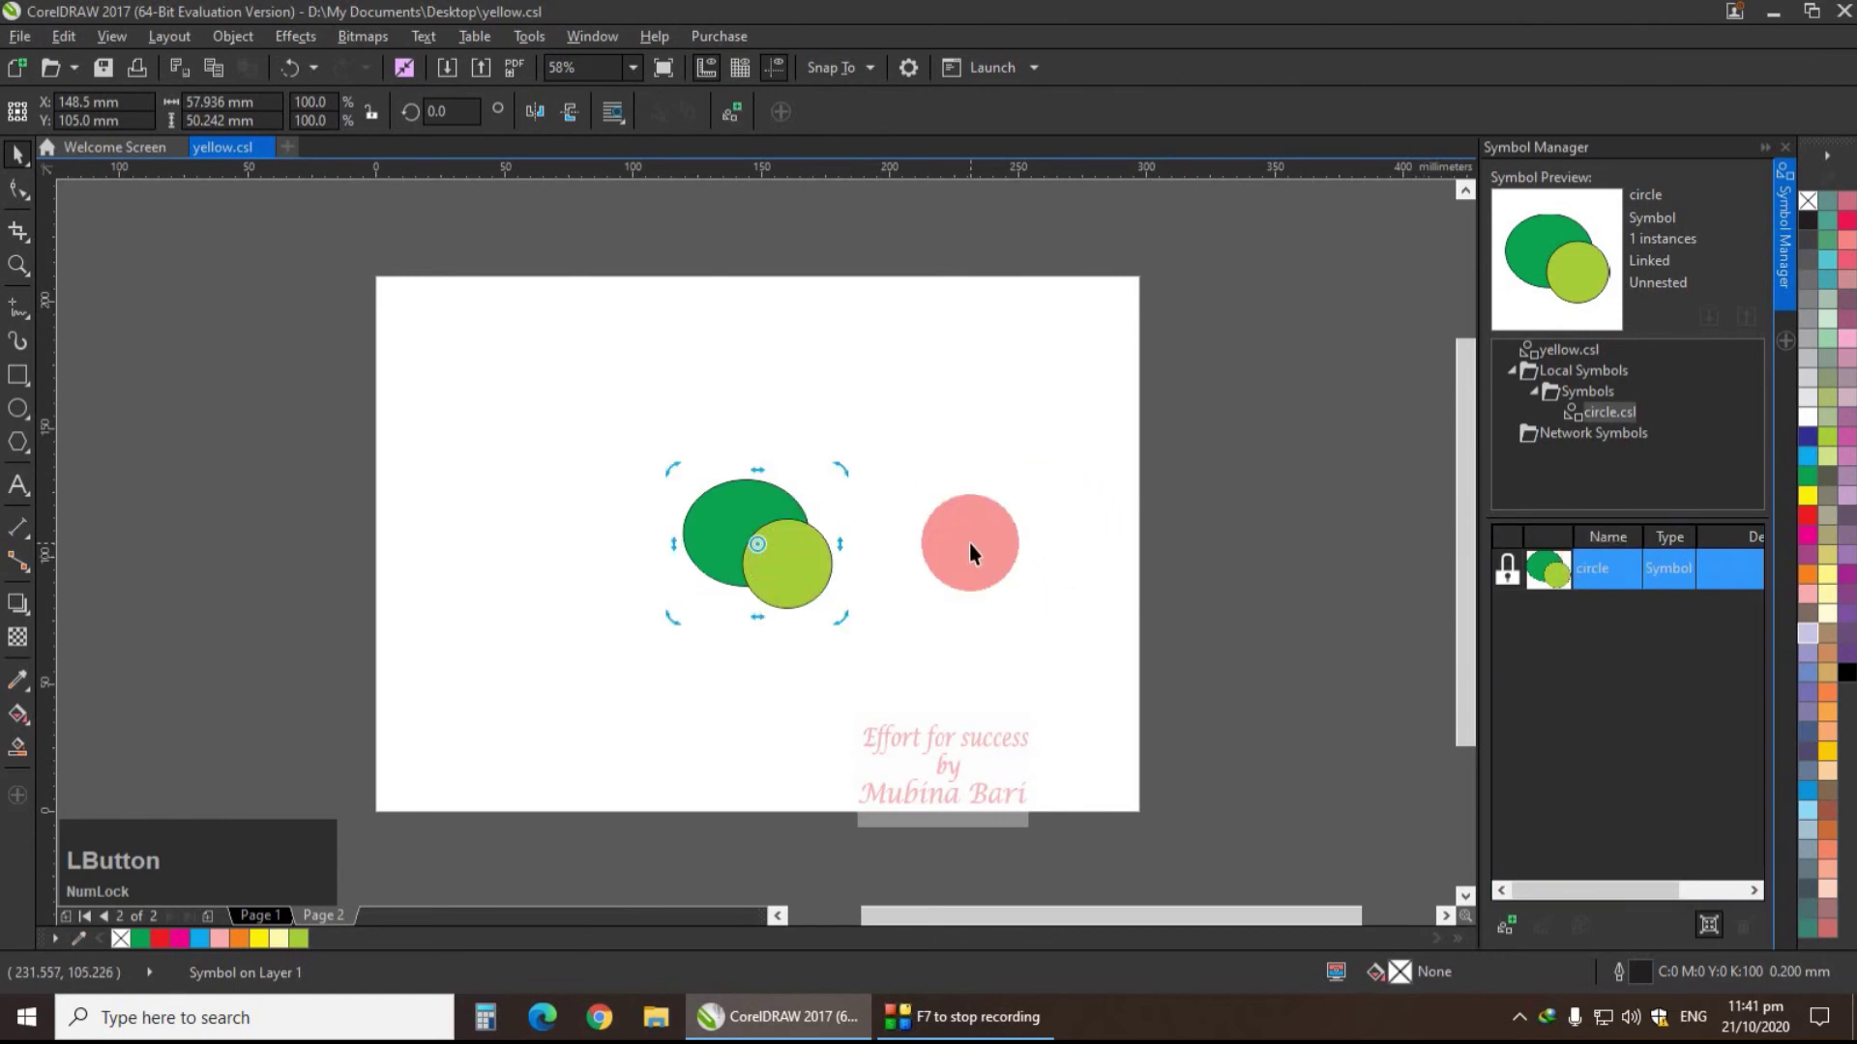
left_click(970, 543)
left_click(787, 566)
key("Delete")
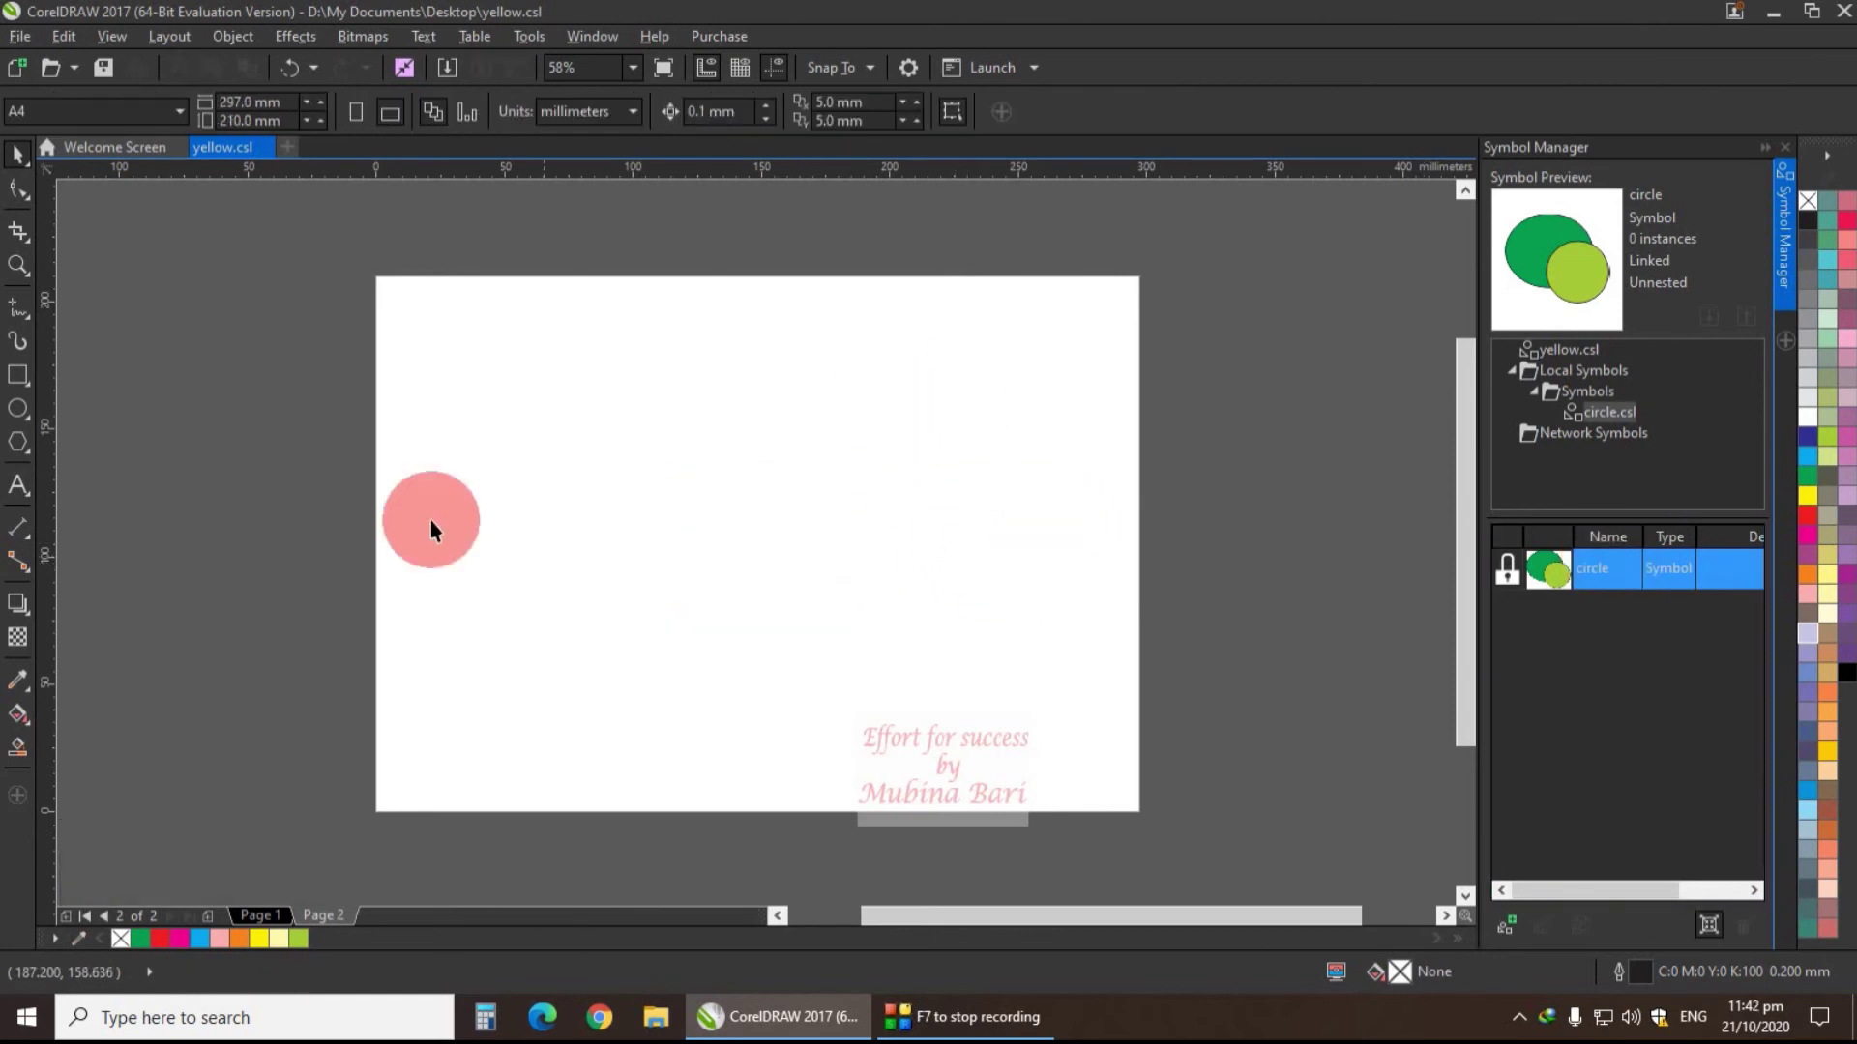
- Delete the yellow, Symbol1 and circle symbols with all their instances from the yellow.csl document
left_click(1551, 349)
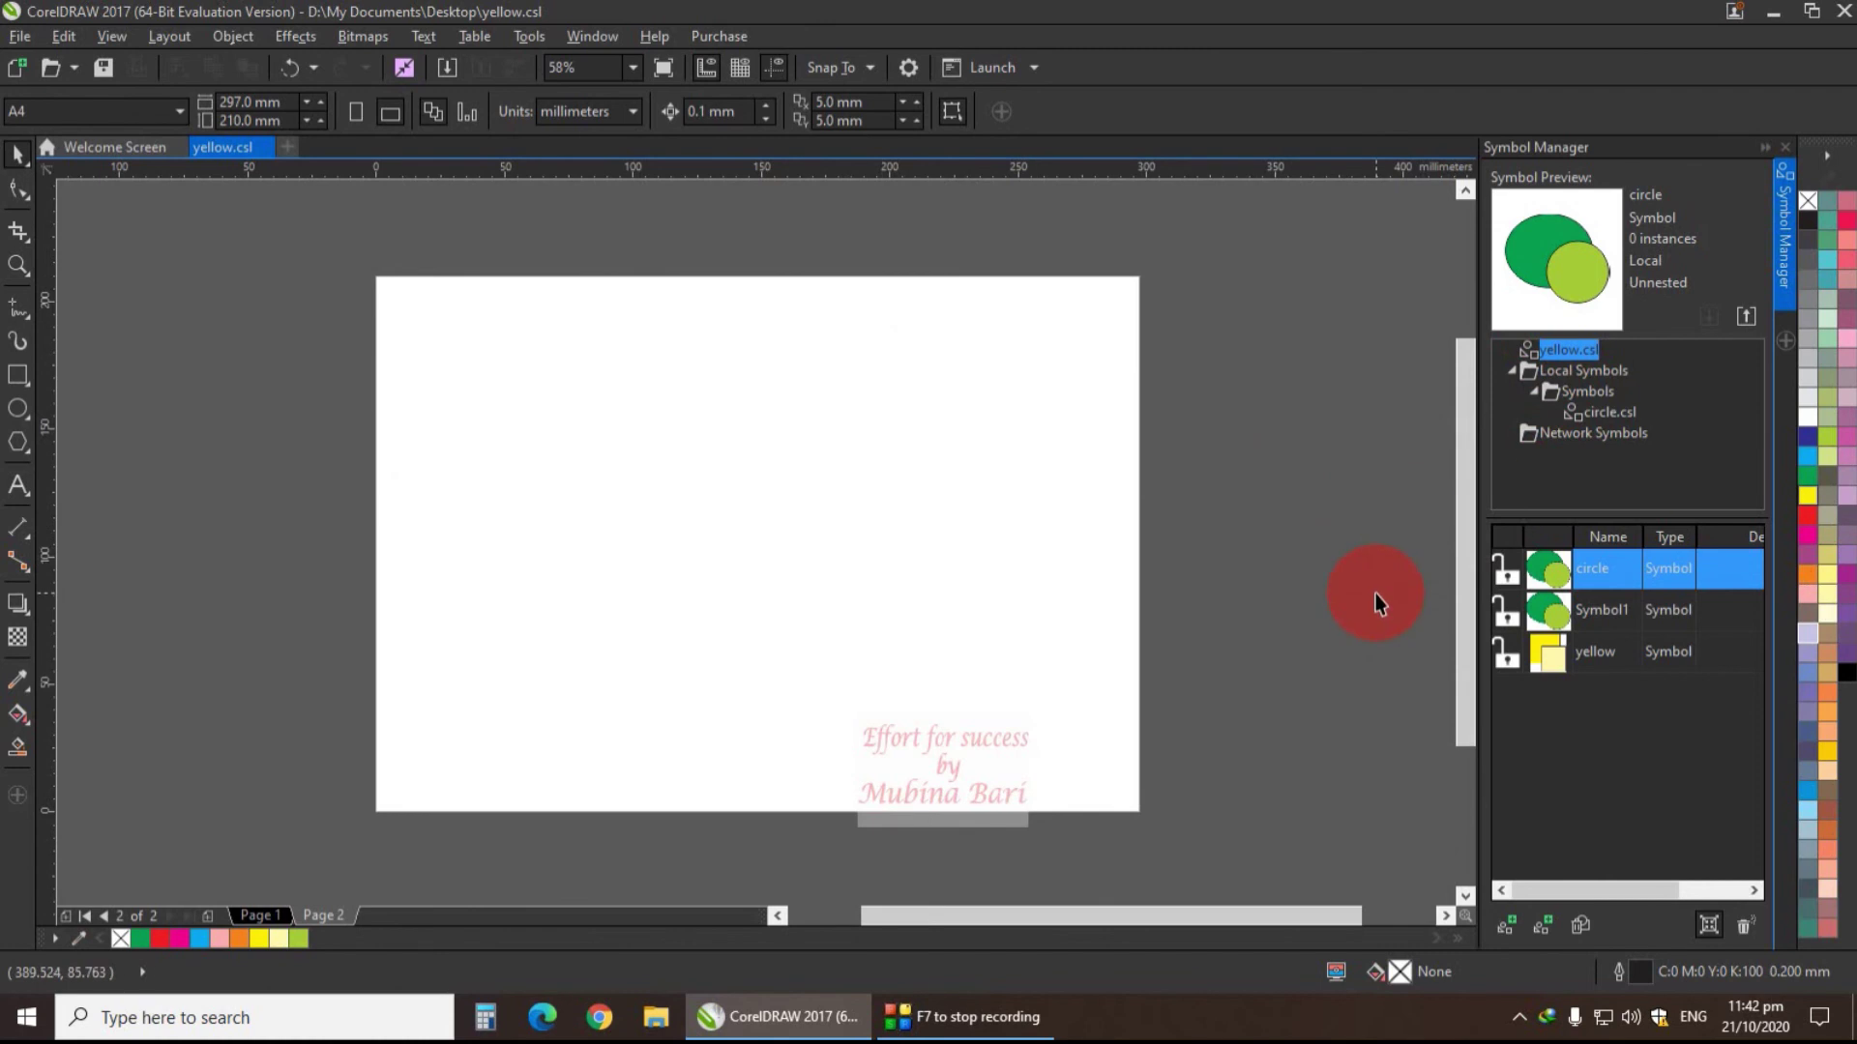
left_click(1535, 658)
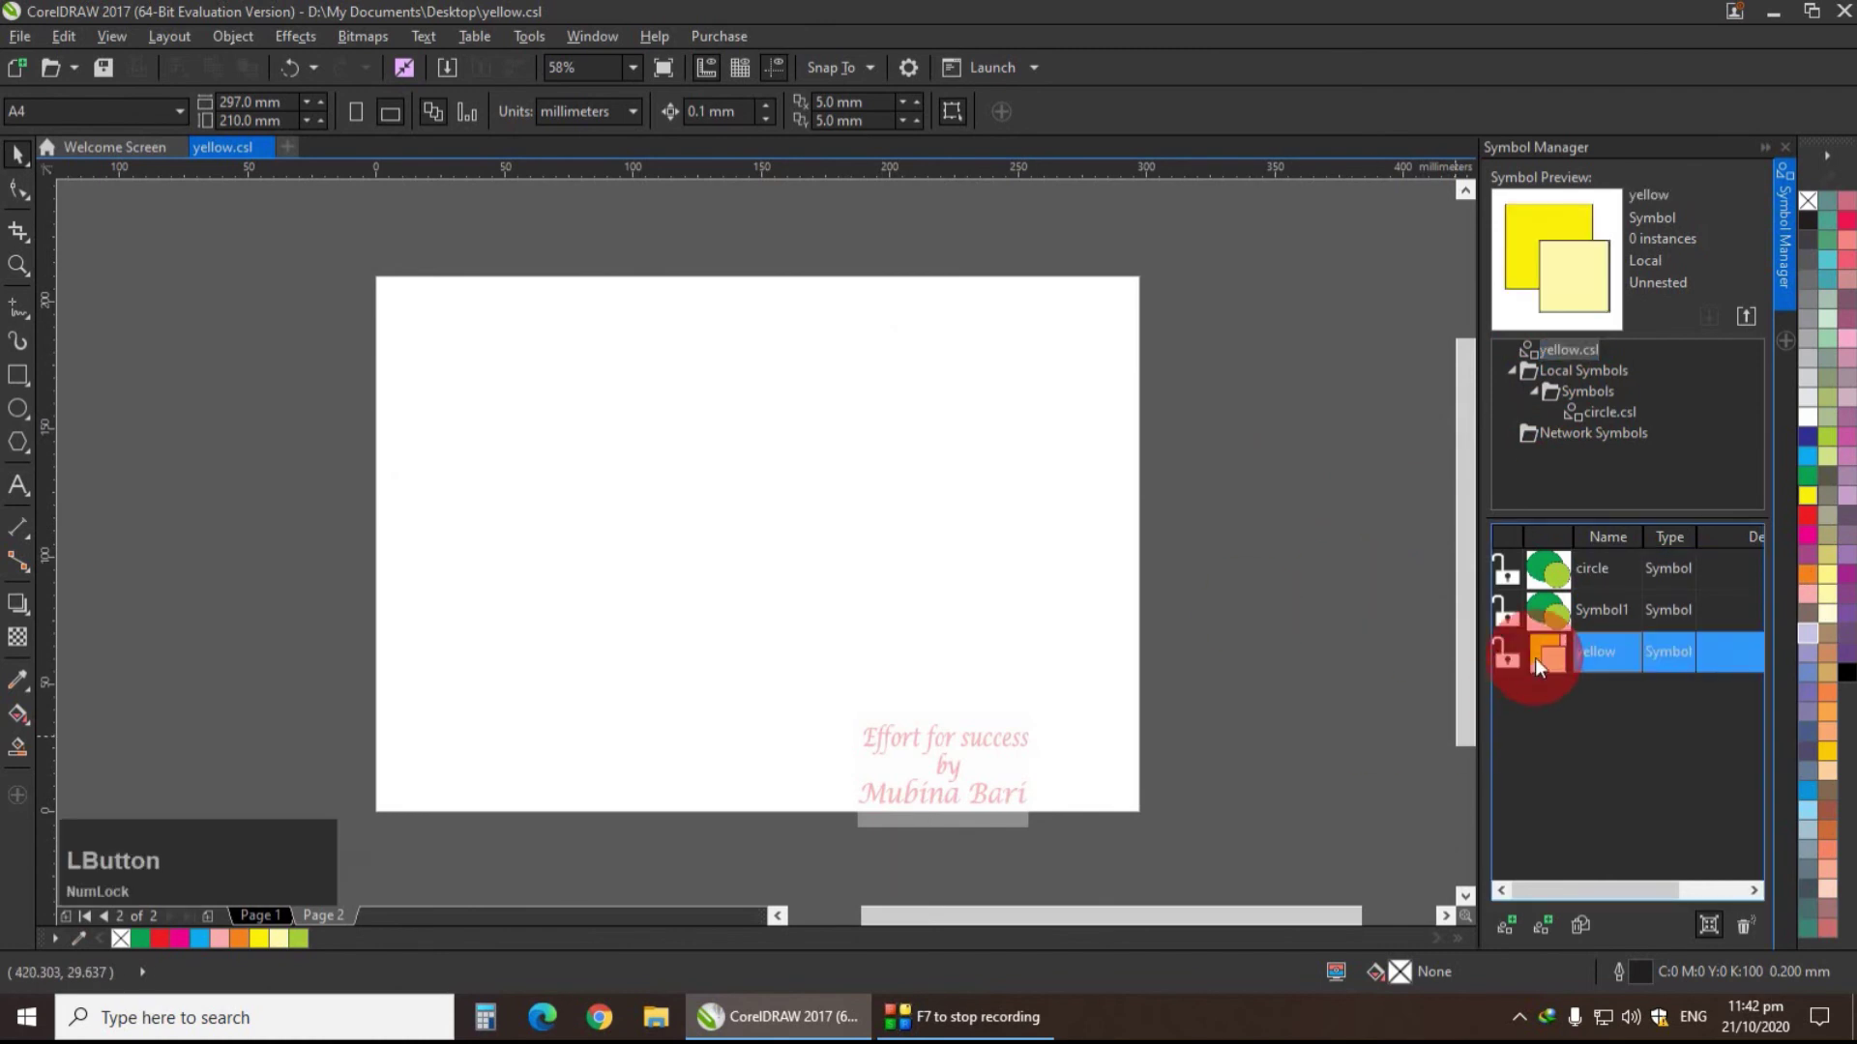
key("Delete")
left_click(1574, 912)
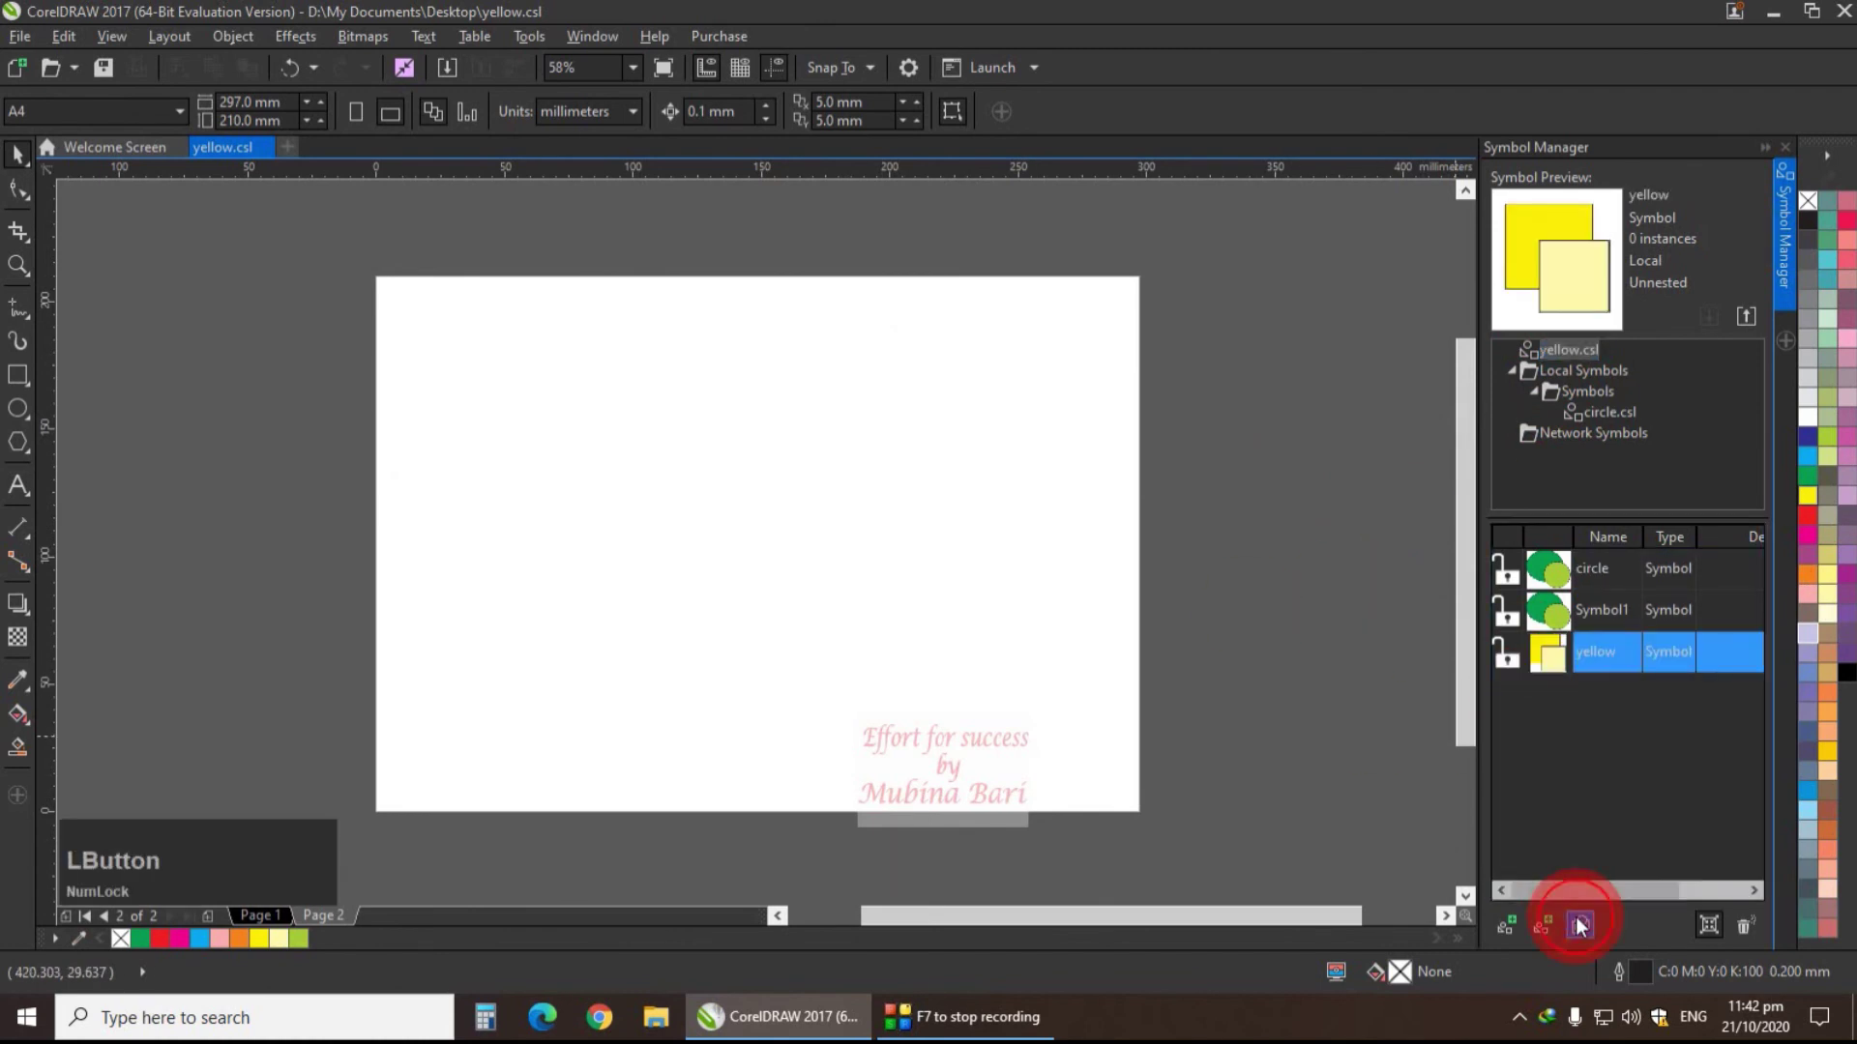
left_click(1628, 617)
left_click(1578, 923)
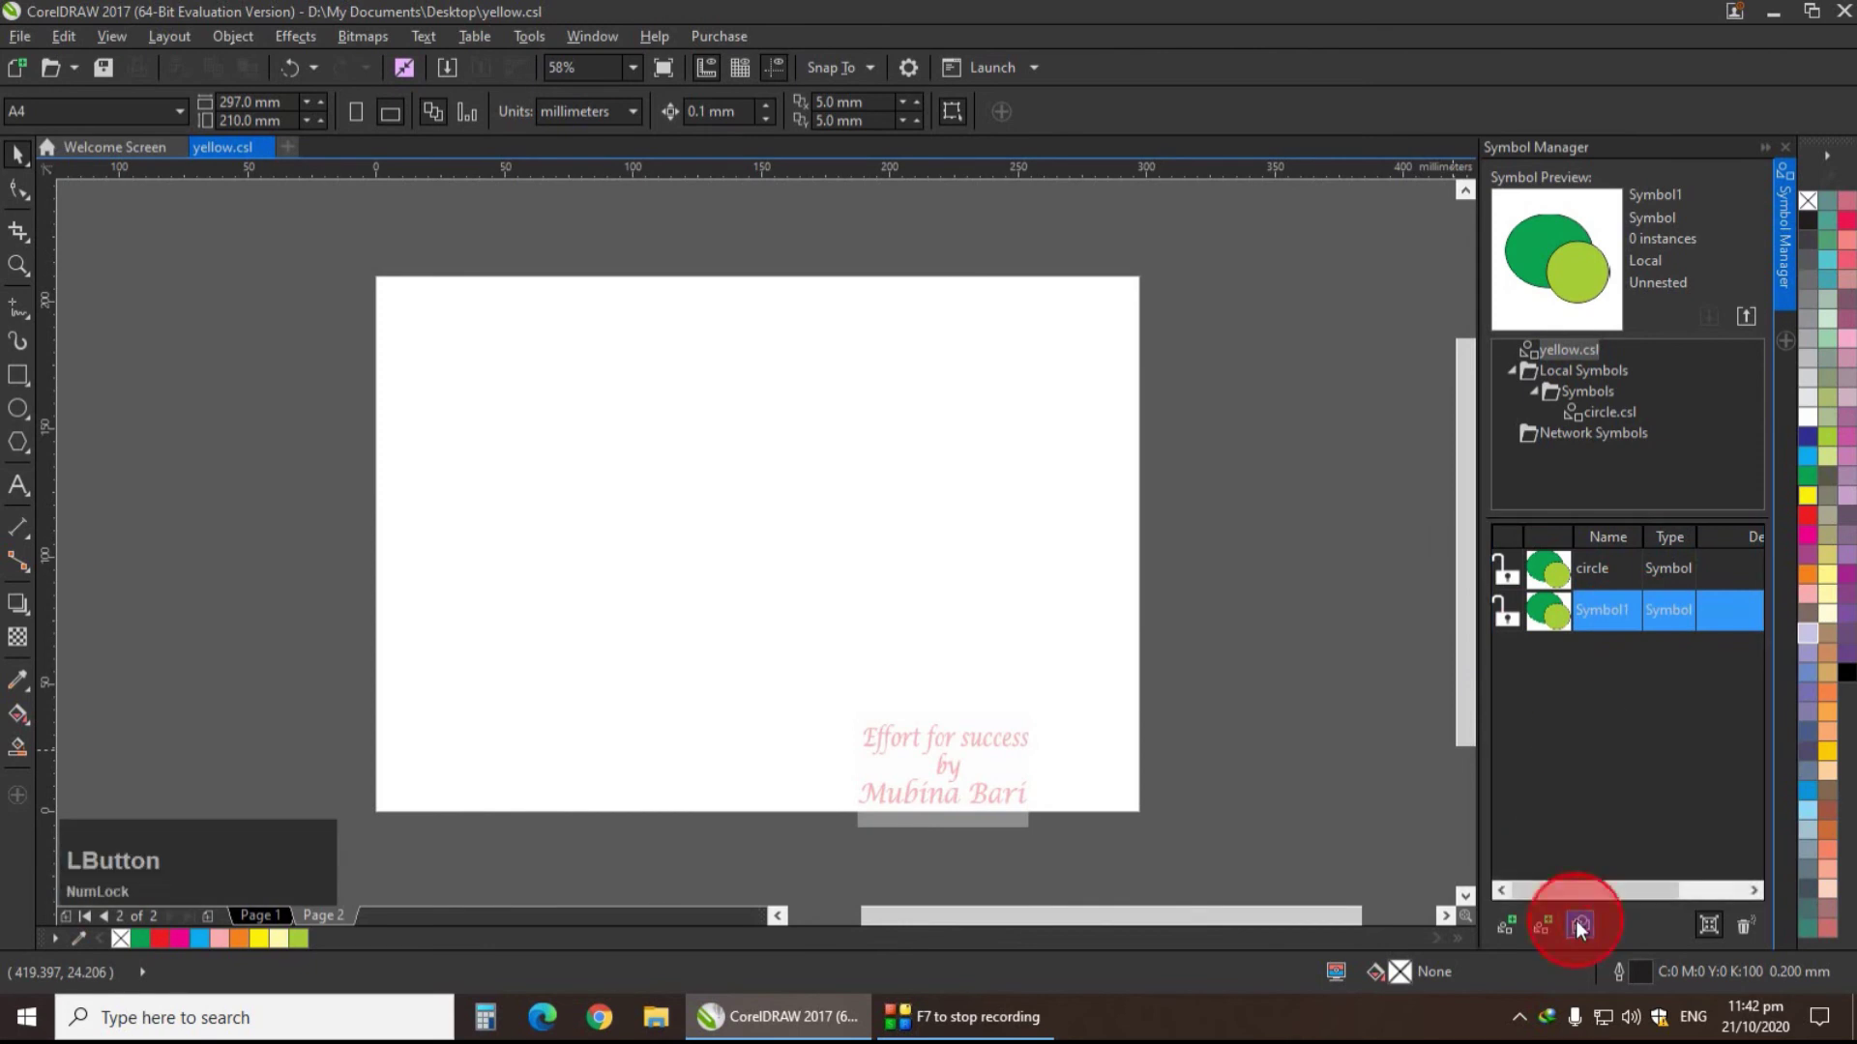
left_click(1059, 563)
left_click(1572, 574)
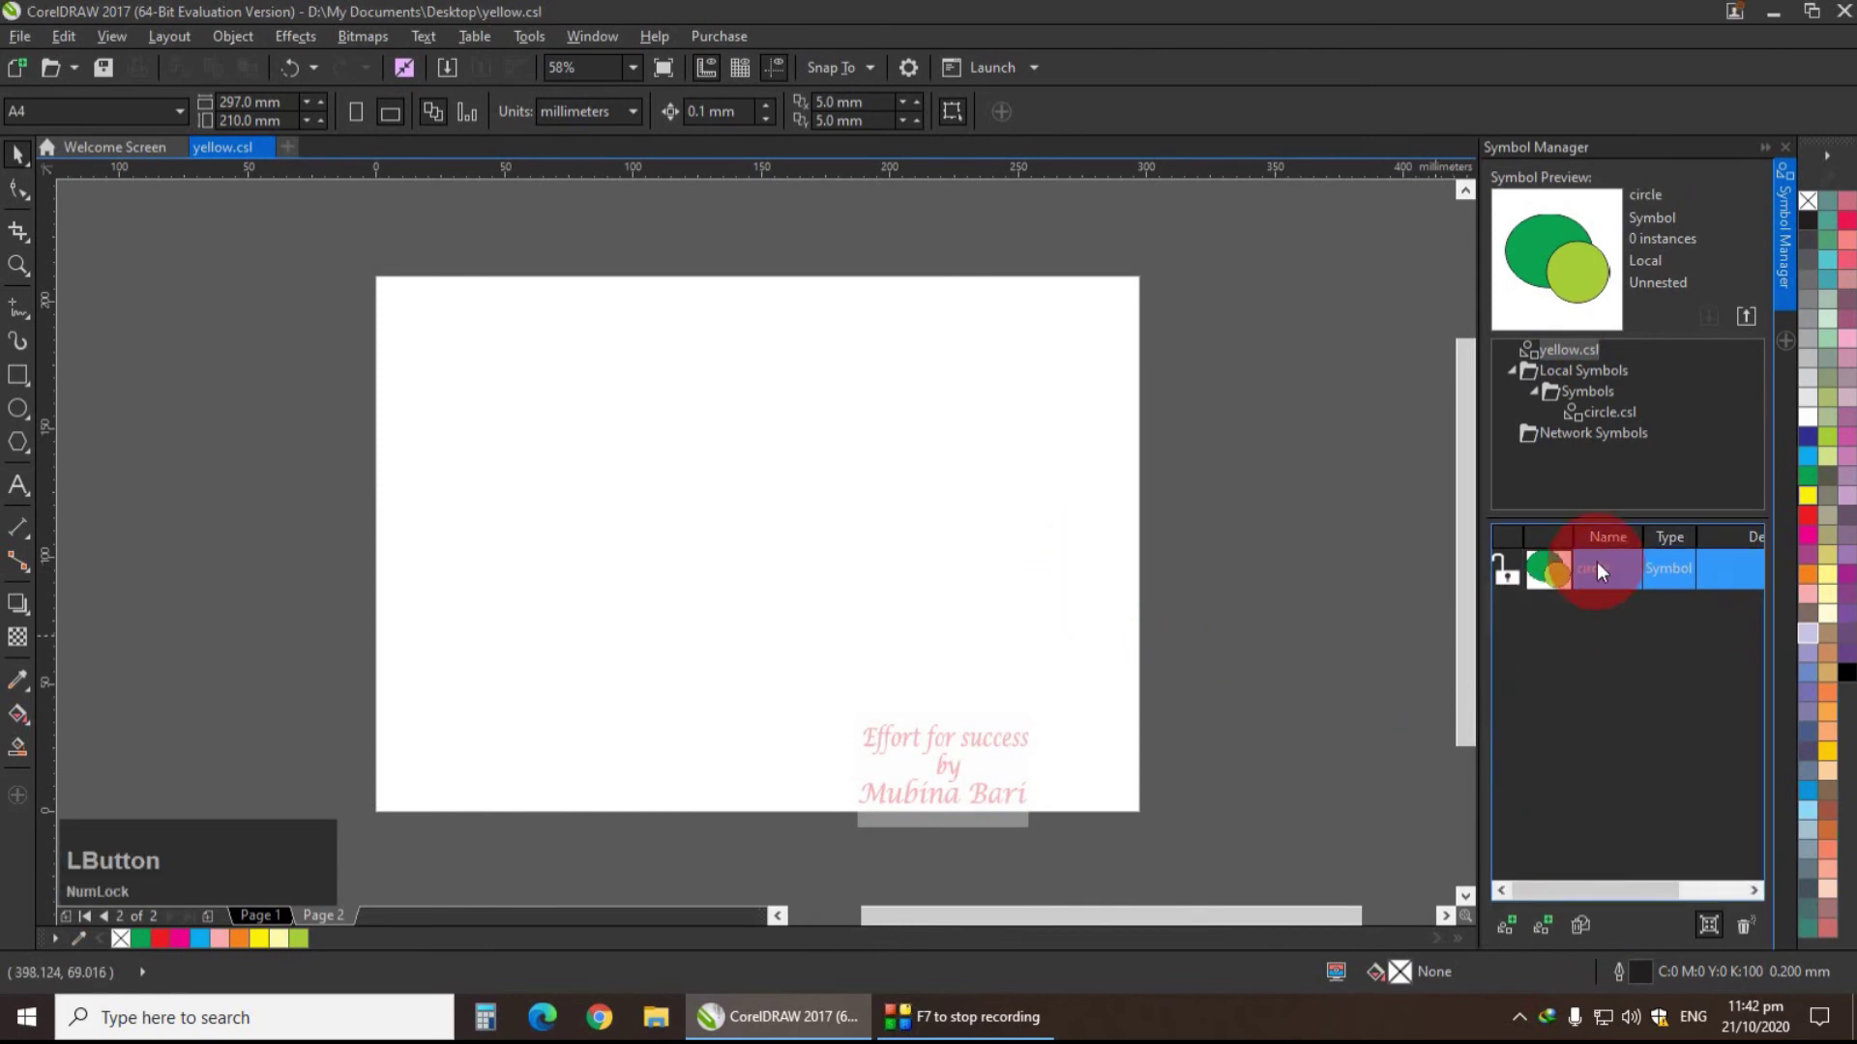
left_click(1580, 924)
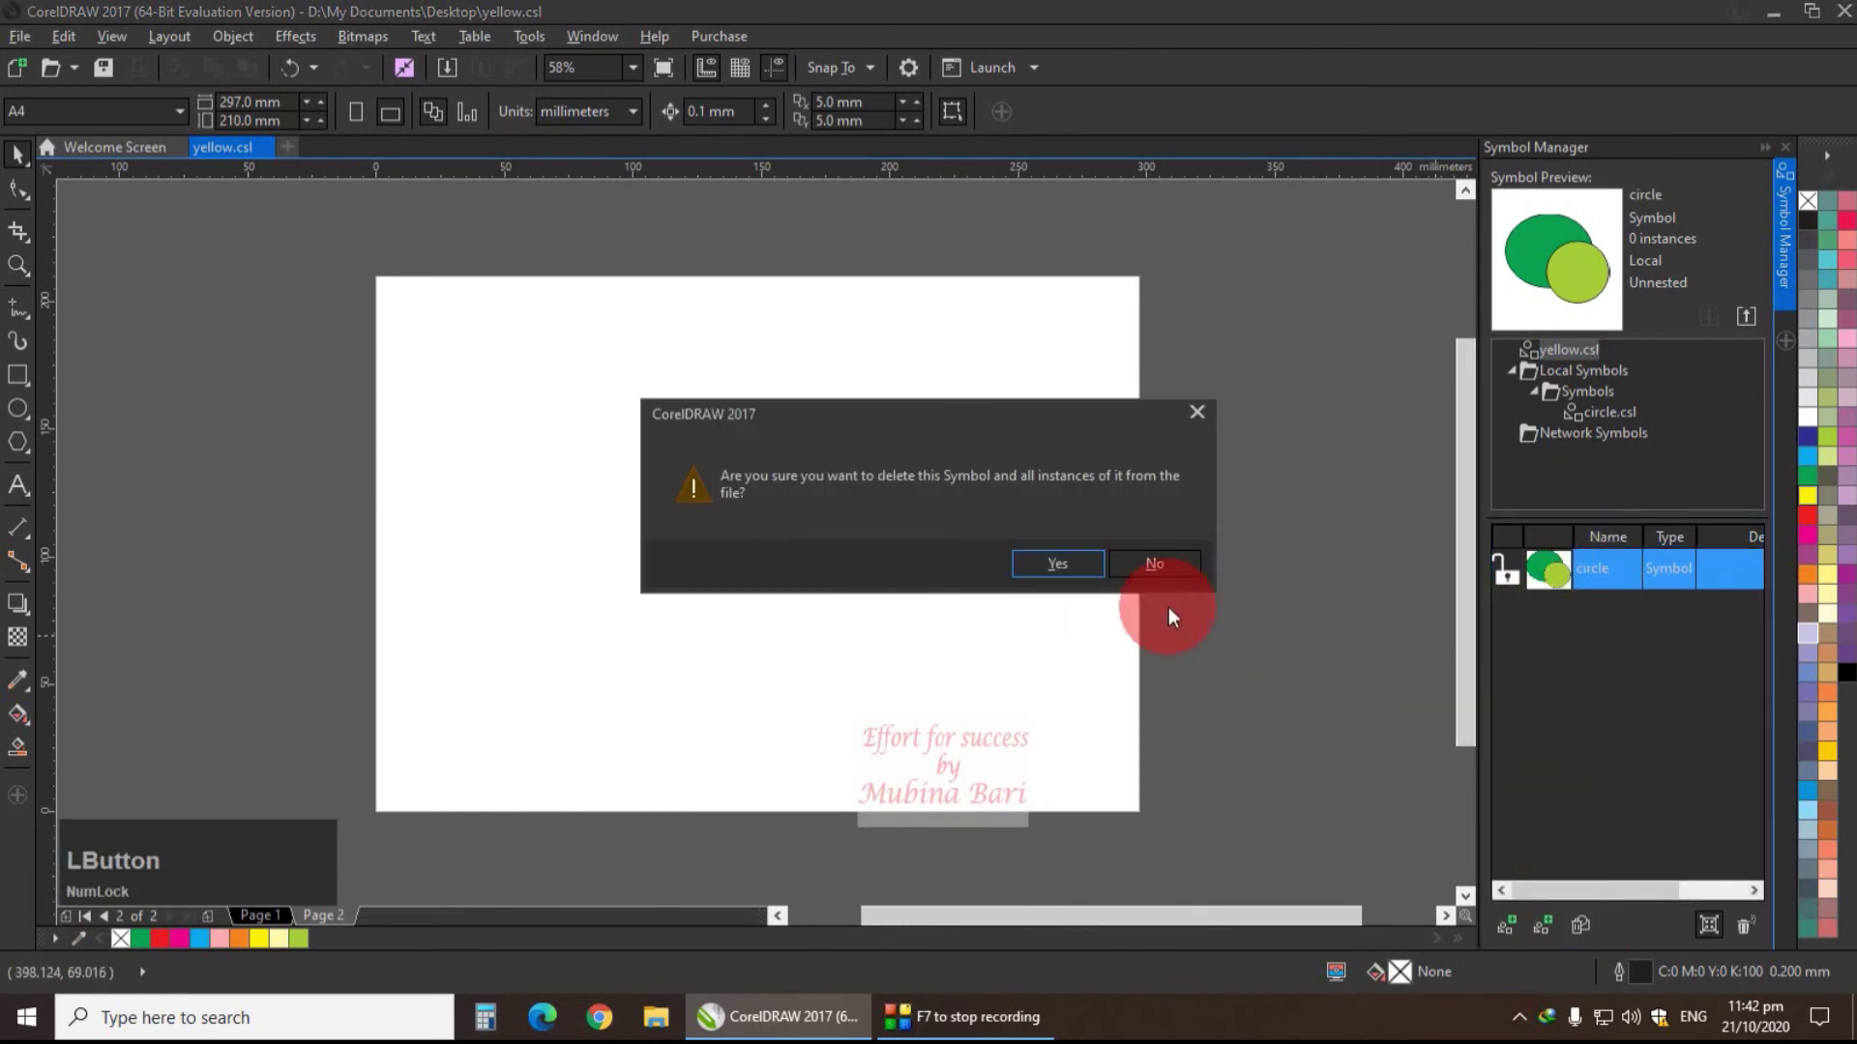
left_click(1082, 567)
- Check which symbols the yellow.csl document and the circle.csl library each contain
left_click(1582, 360)
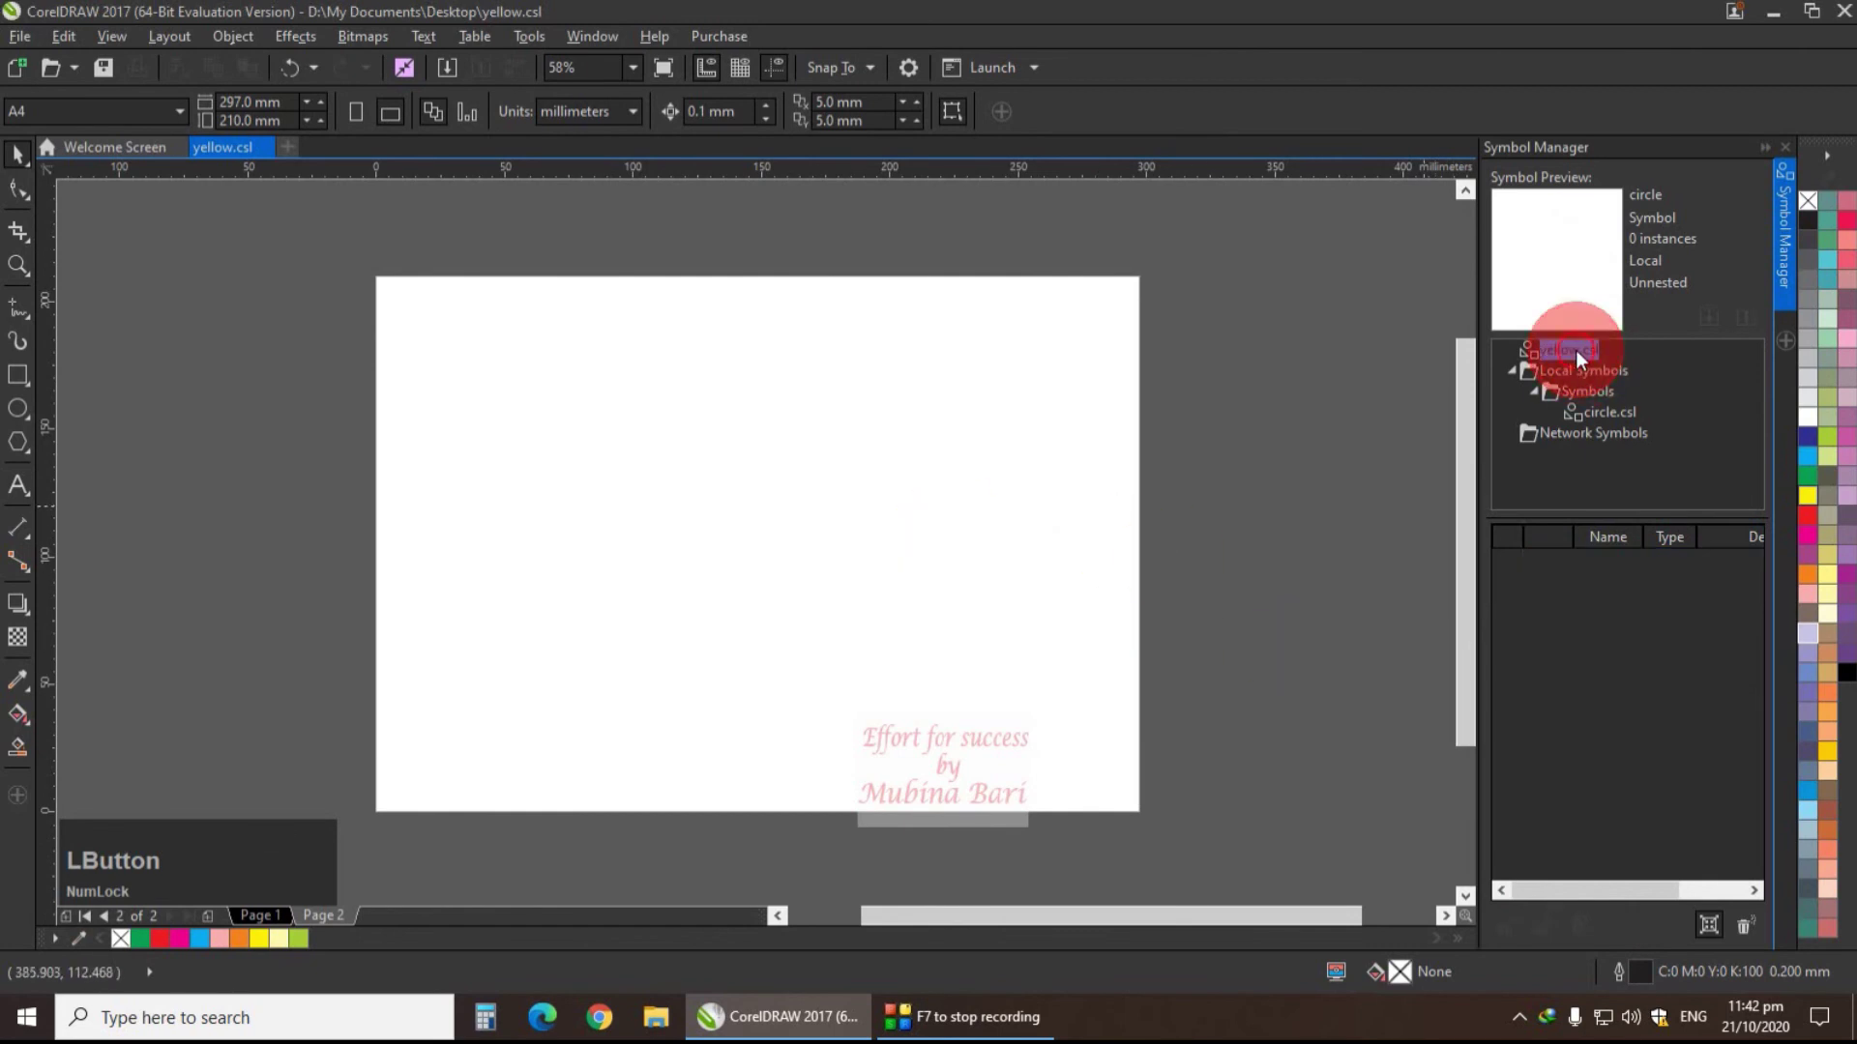
left_click(1601, 410)
left_click(1542, 554)
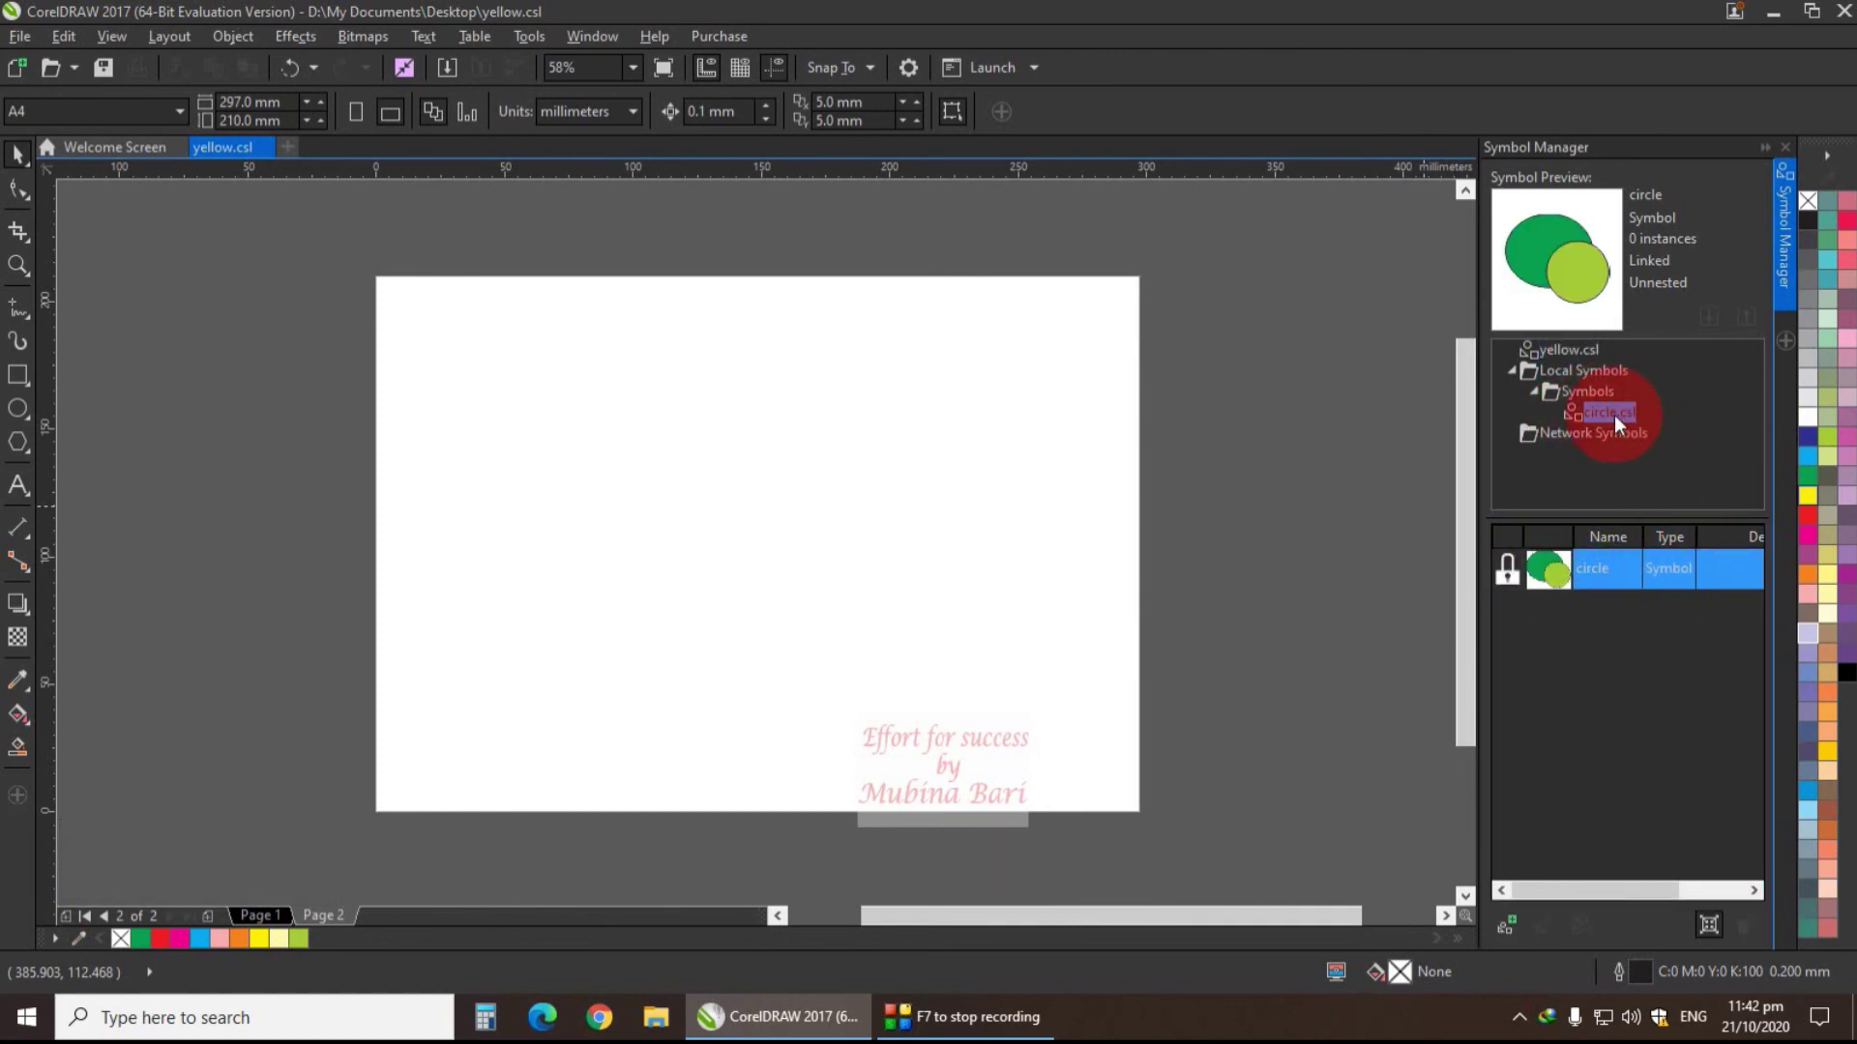
- Reopen yellow.csl from the recent files and revert it to its saved version
left_click(1580, 347)
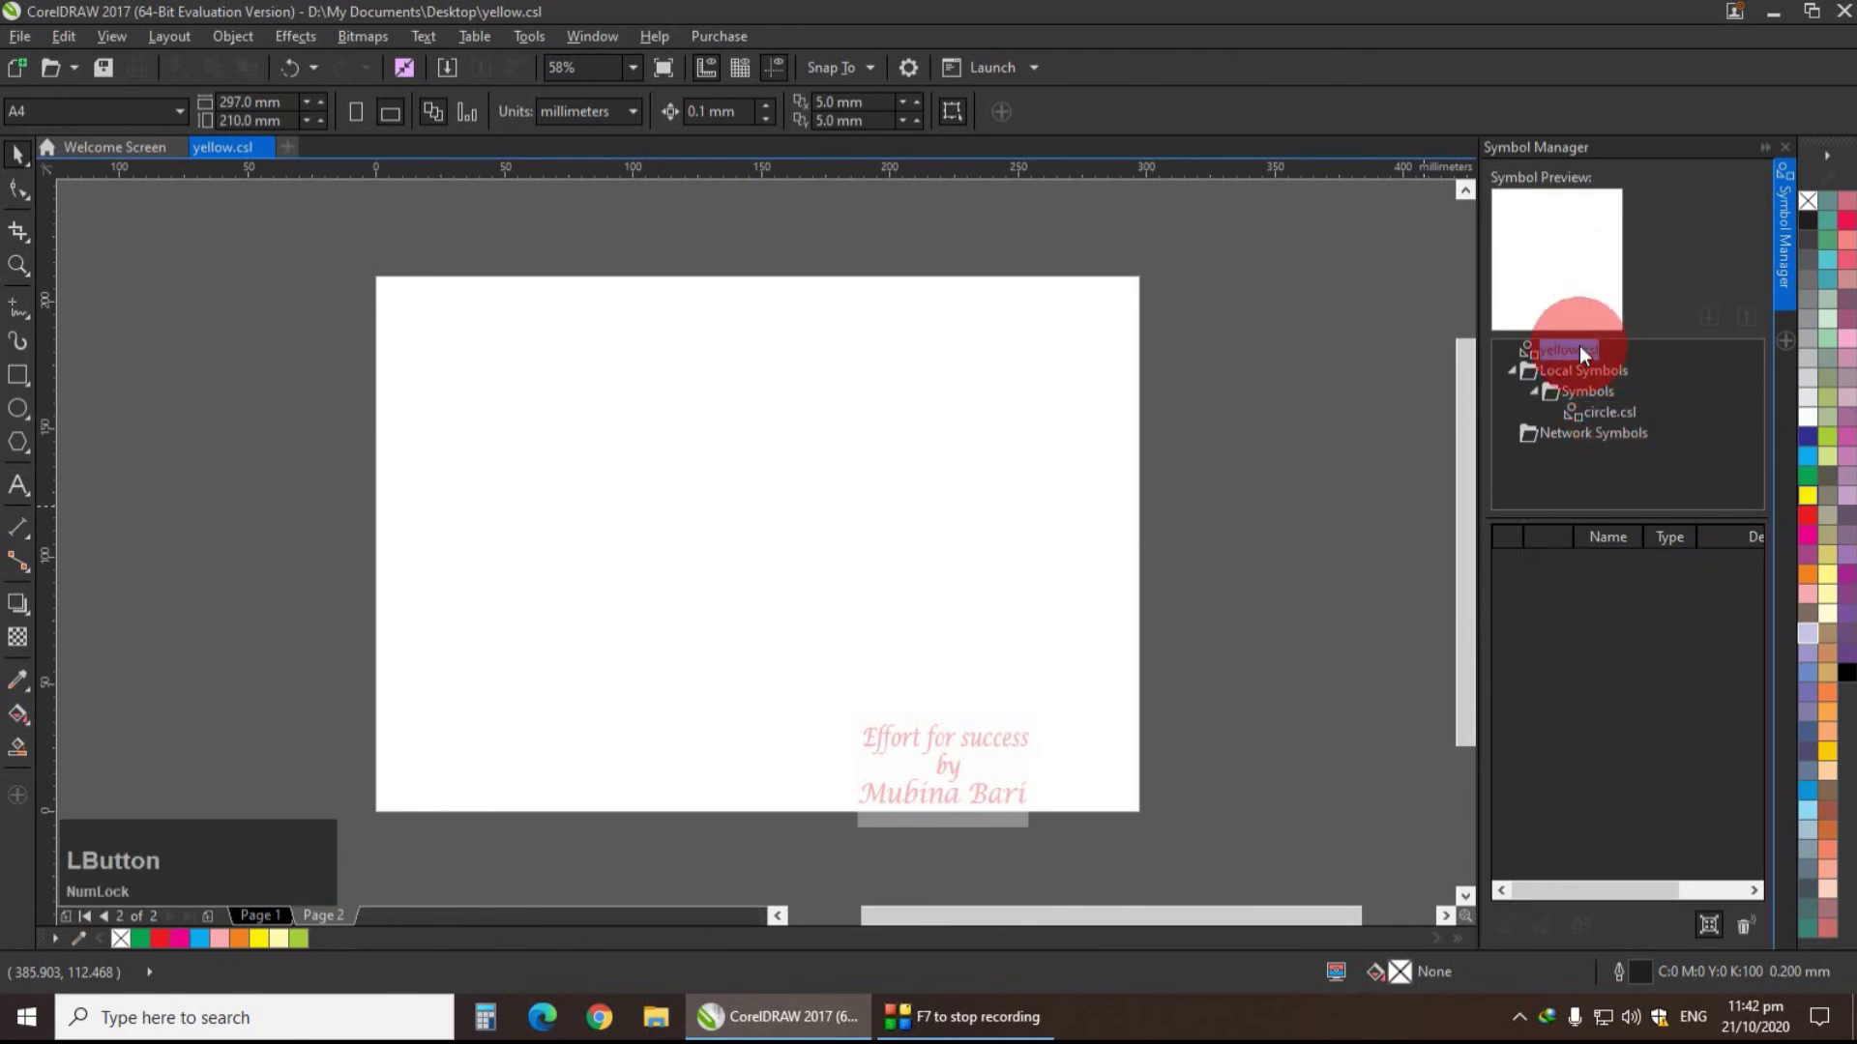
left_click(1580, 347)
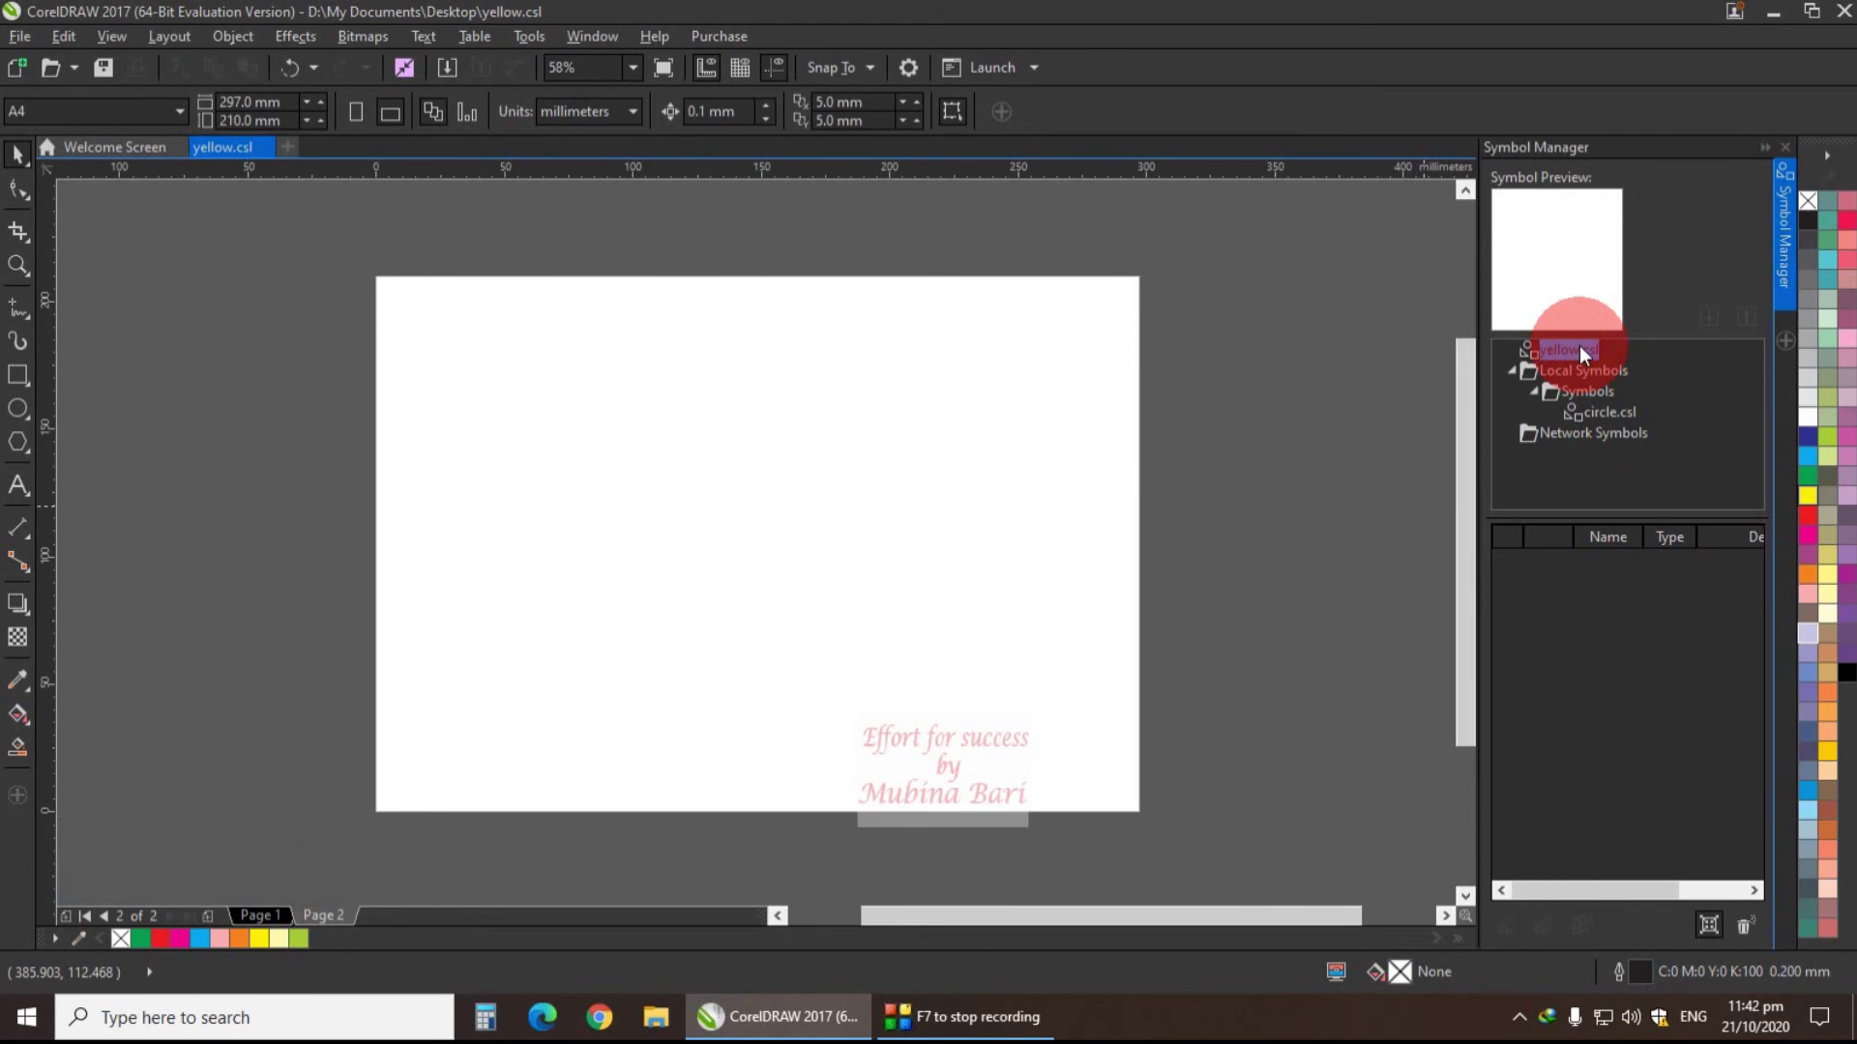
left_click(22, 39)
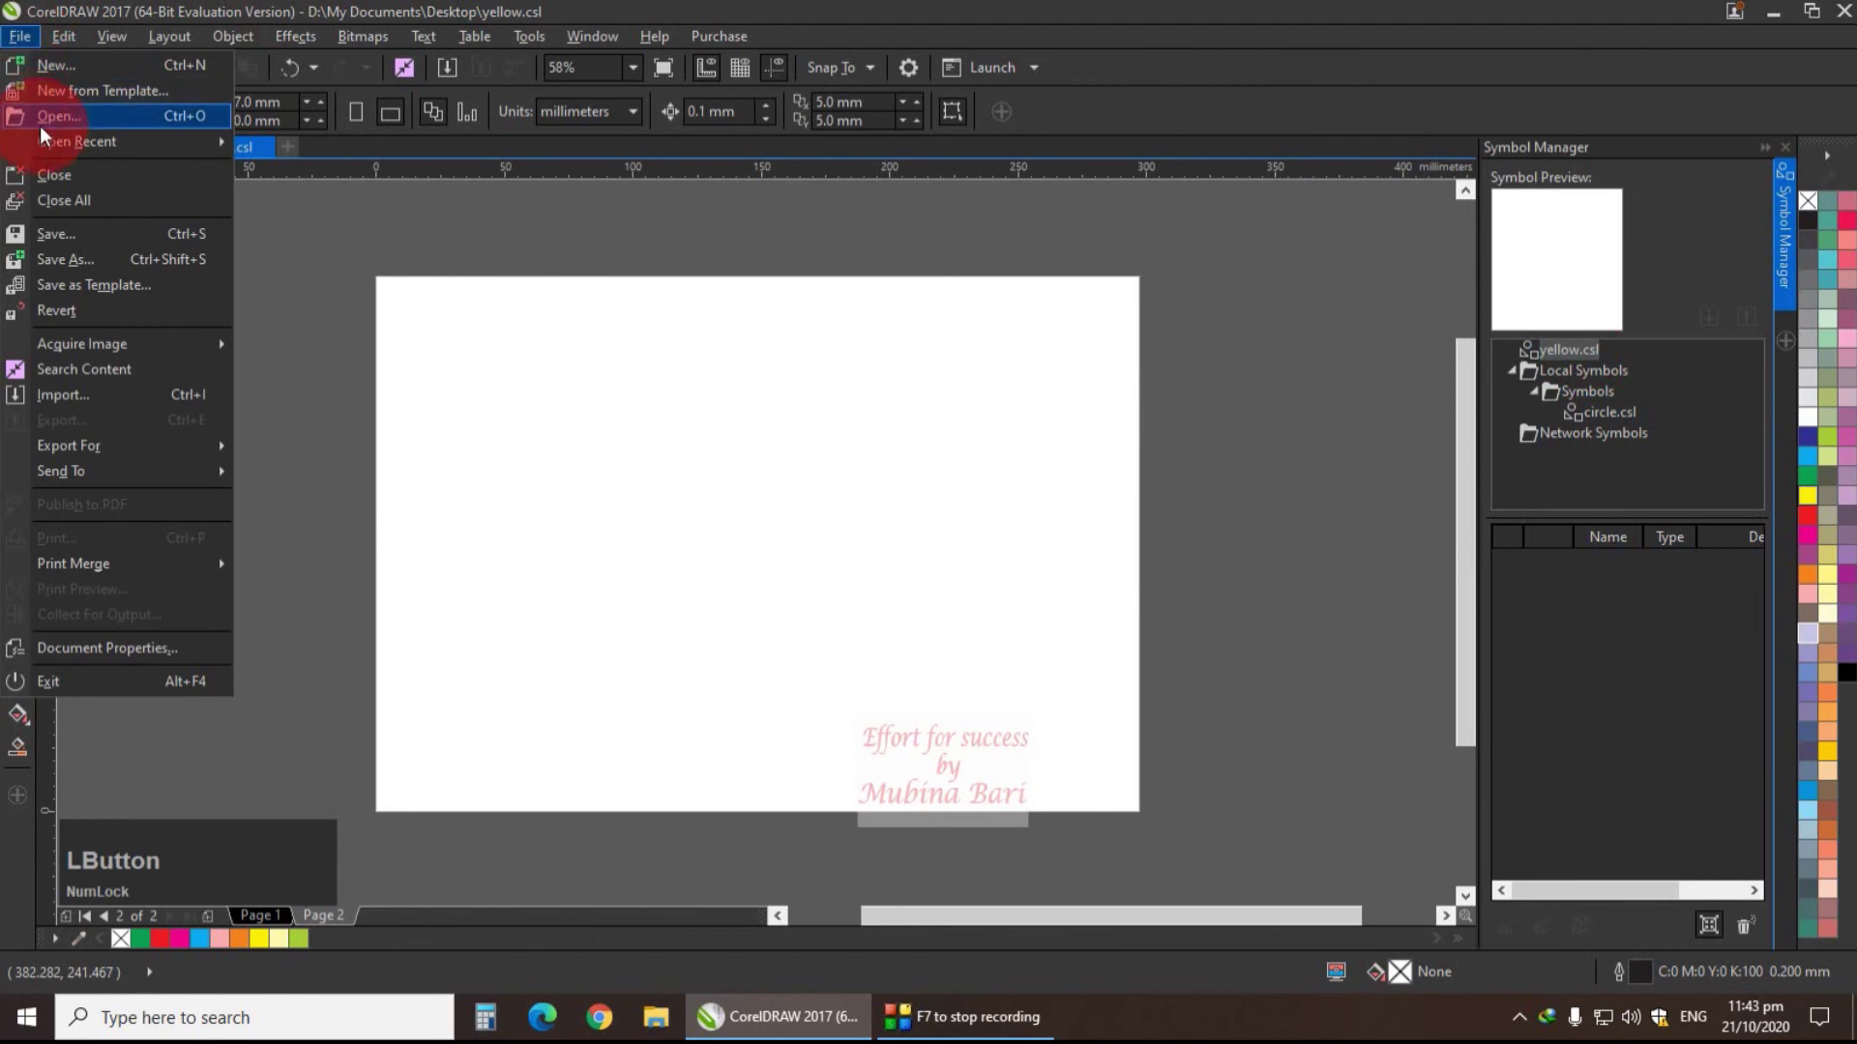
mouse_move(48, 141)
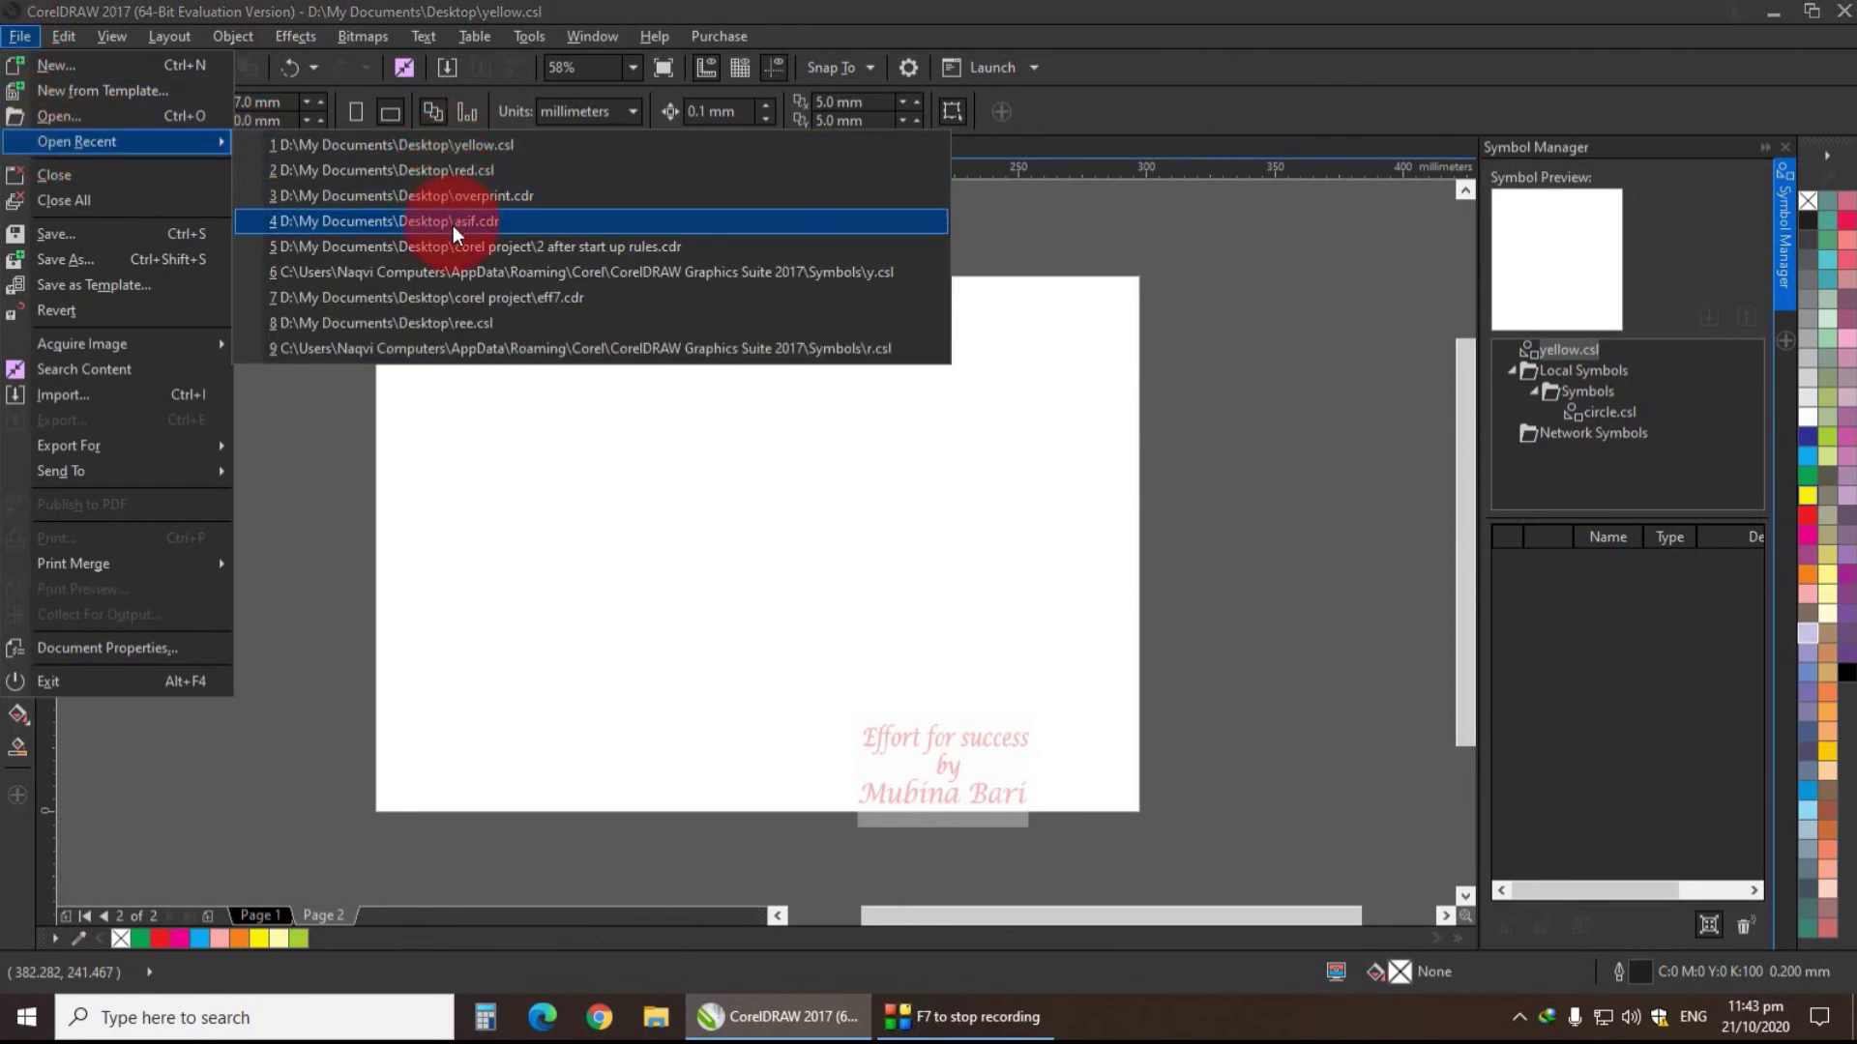
left_click(464, 143)
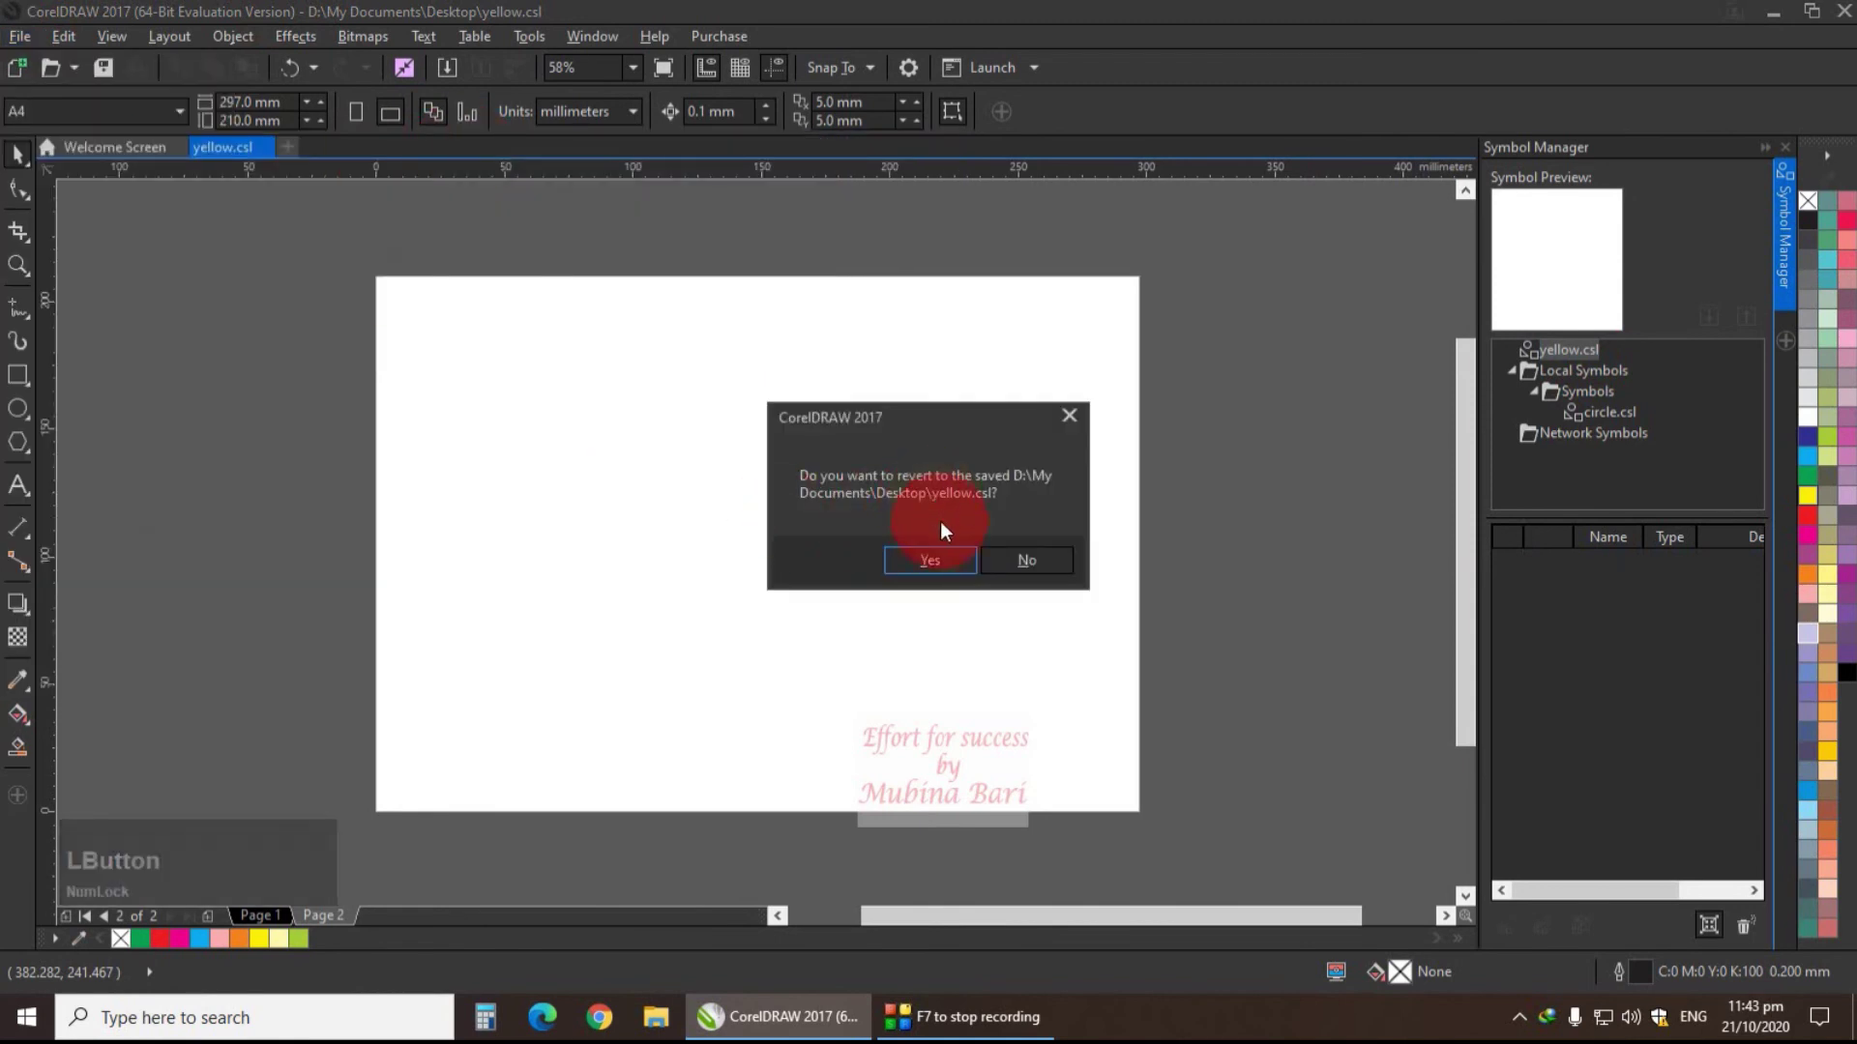
left_click(936, 562)
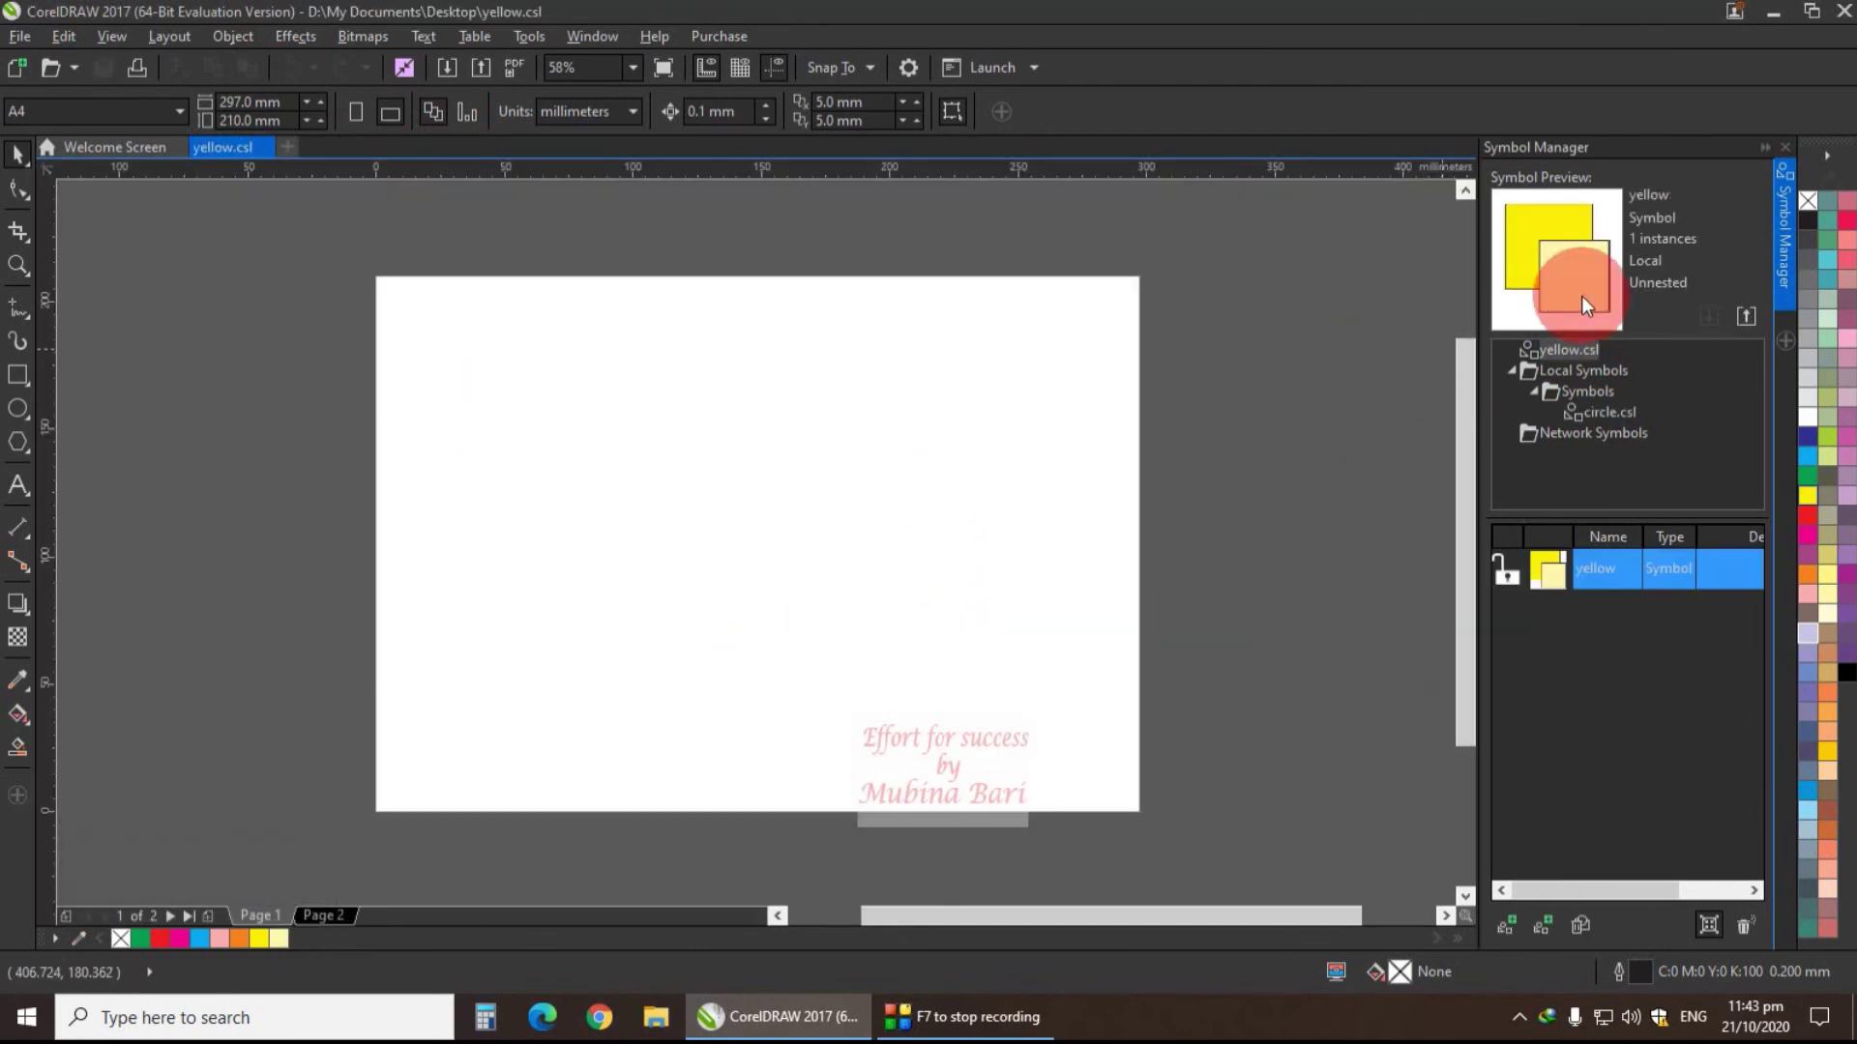
- Compare the symbols listed for the reverted yellow.csl document with those in the circle.csl library
left_click(1674, 207)
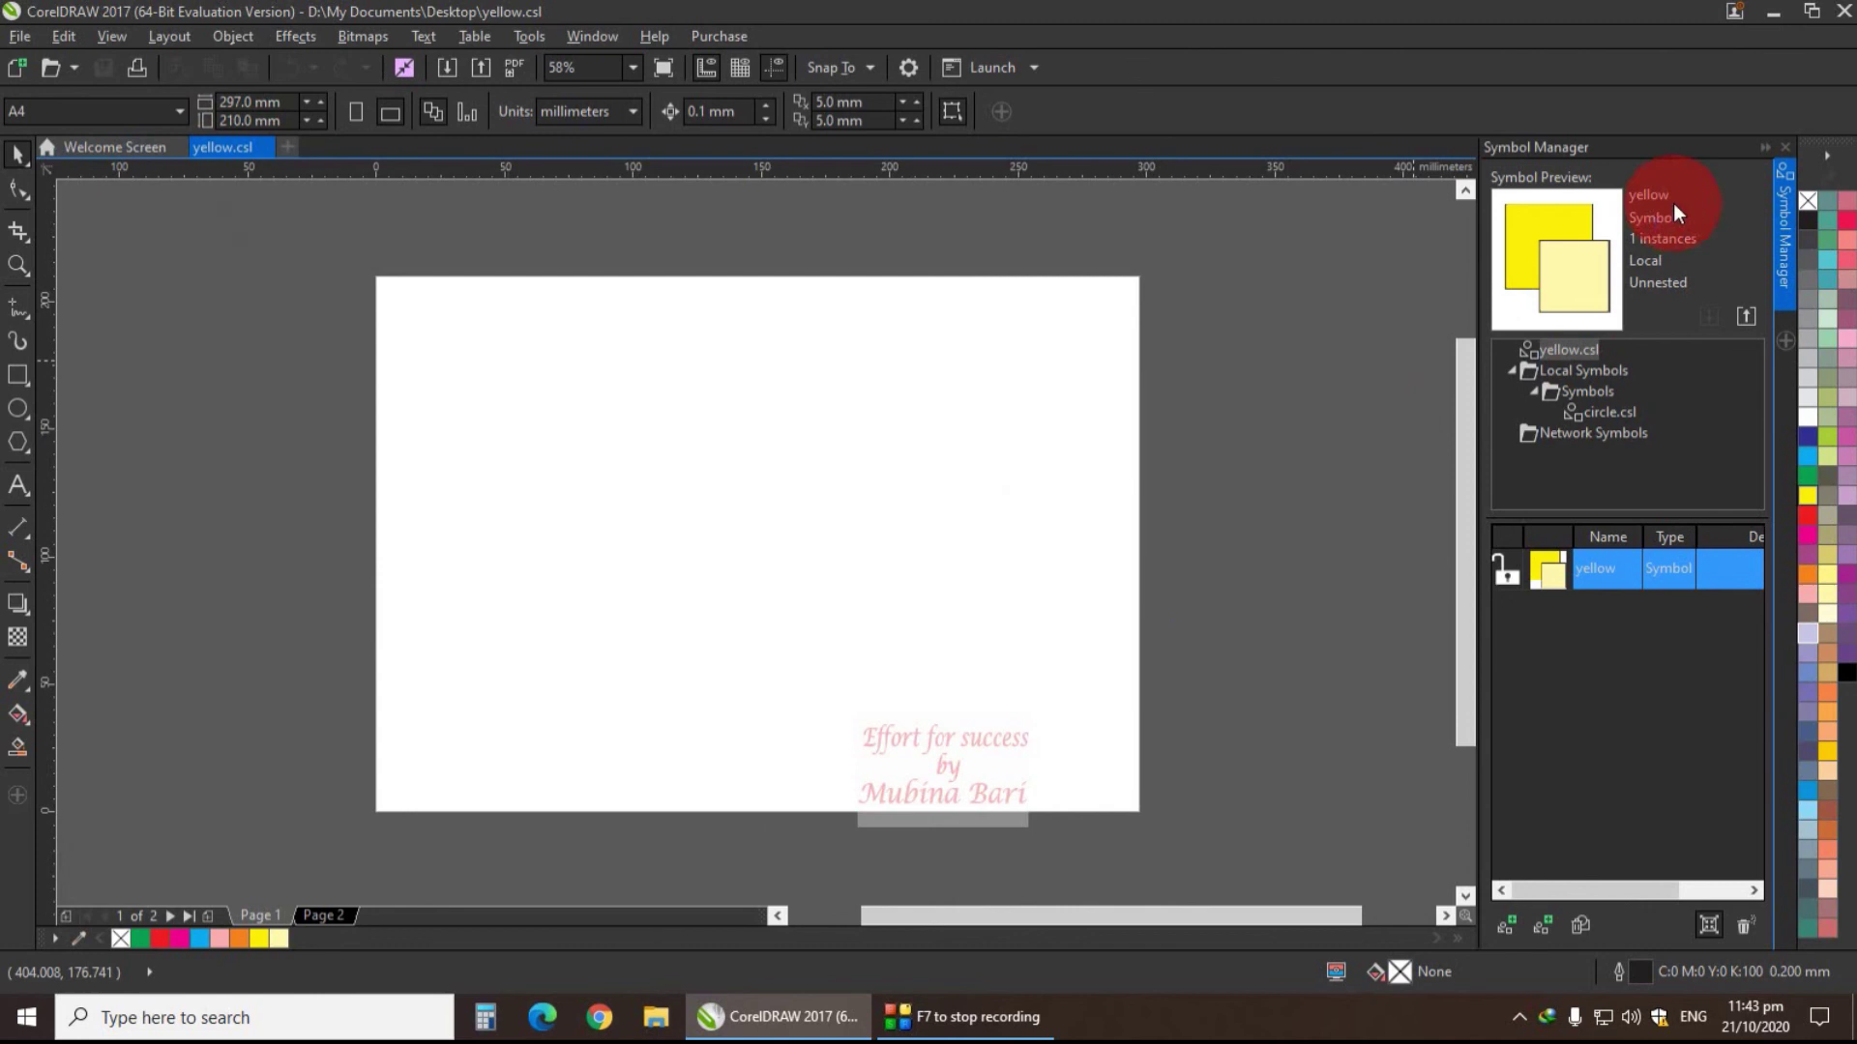
left_click(1546, 354)
left_click(1592, 411)
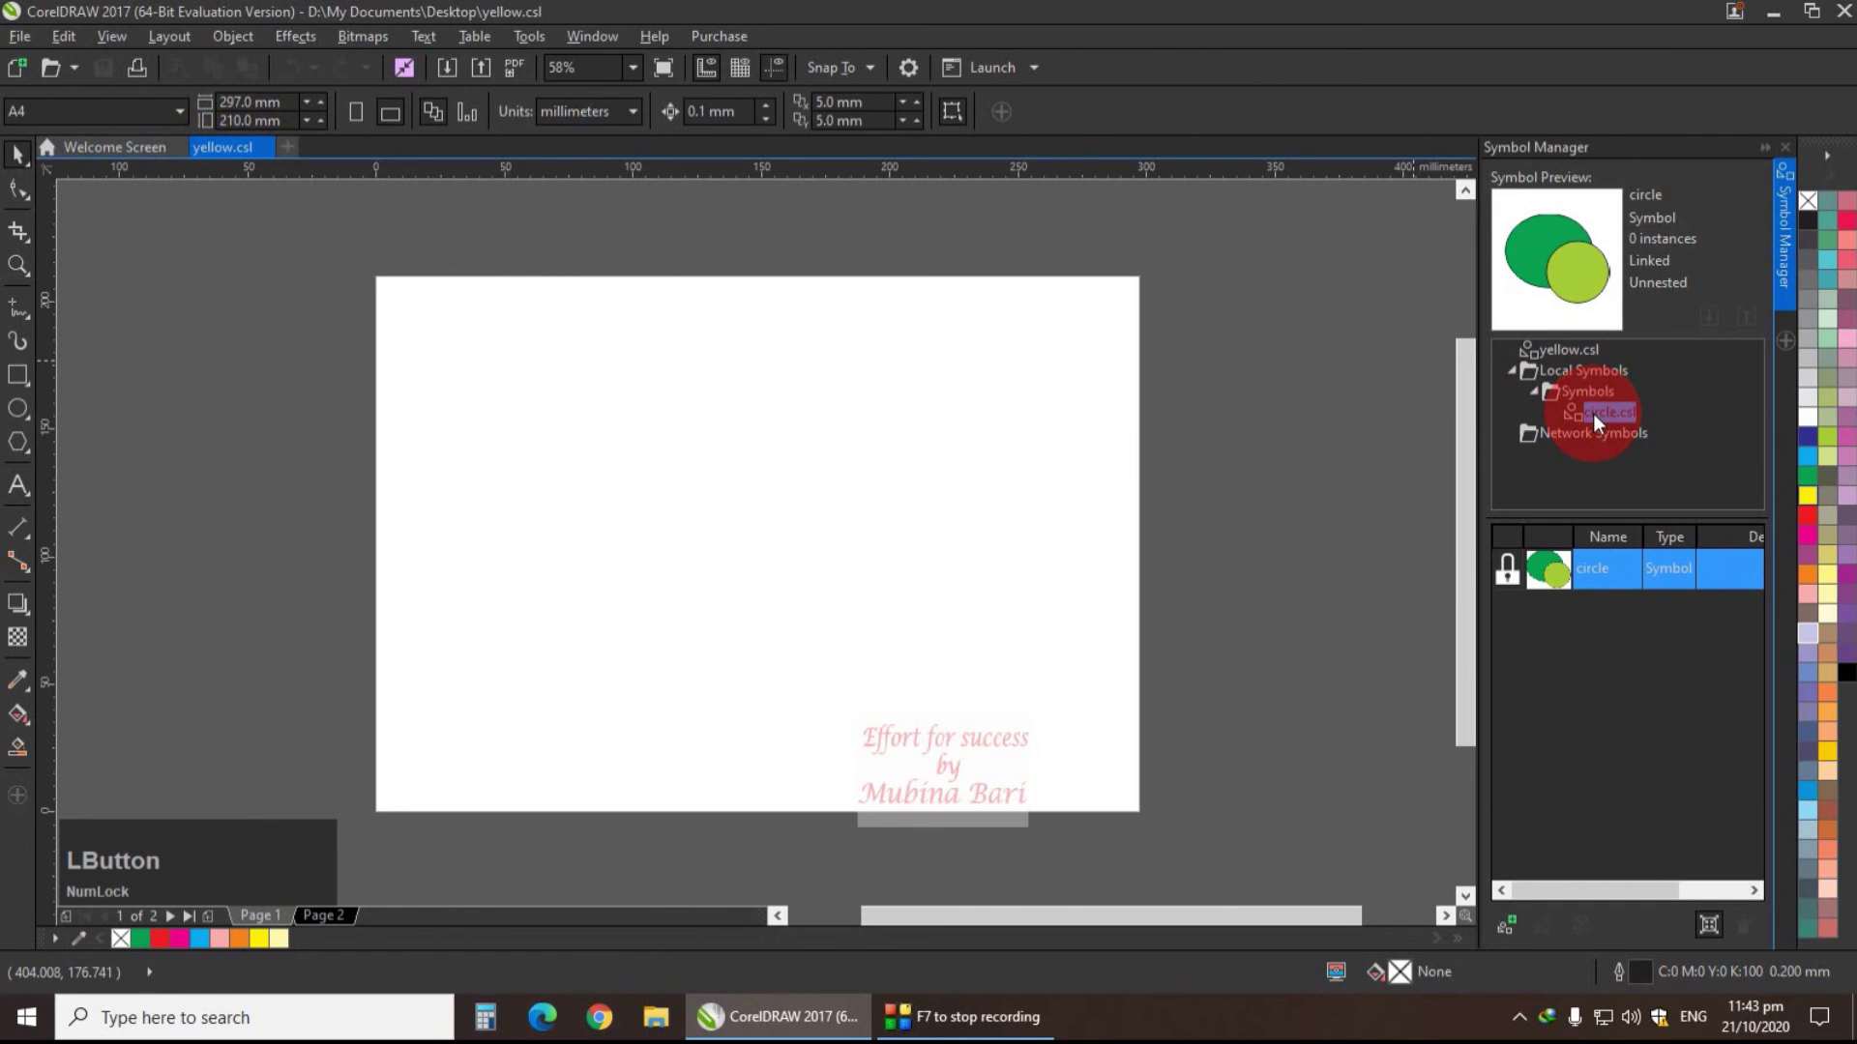
left_click(1568, 352)
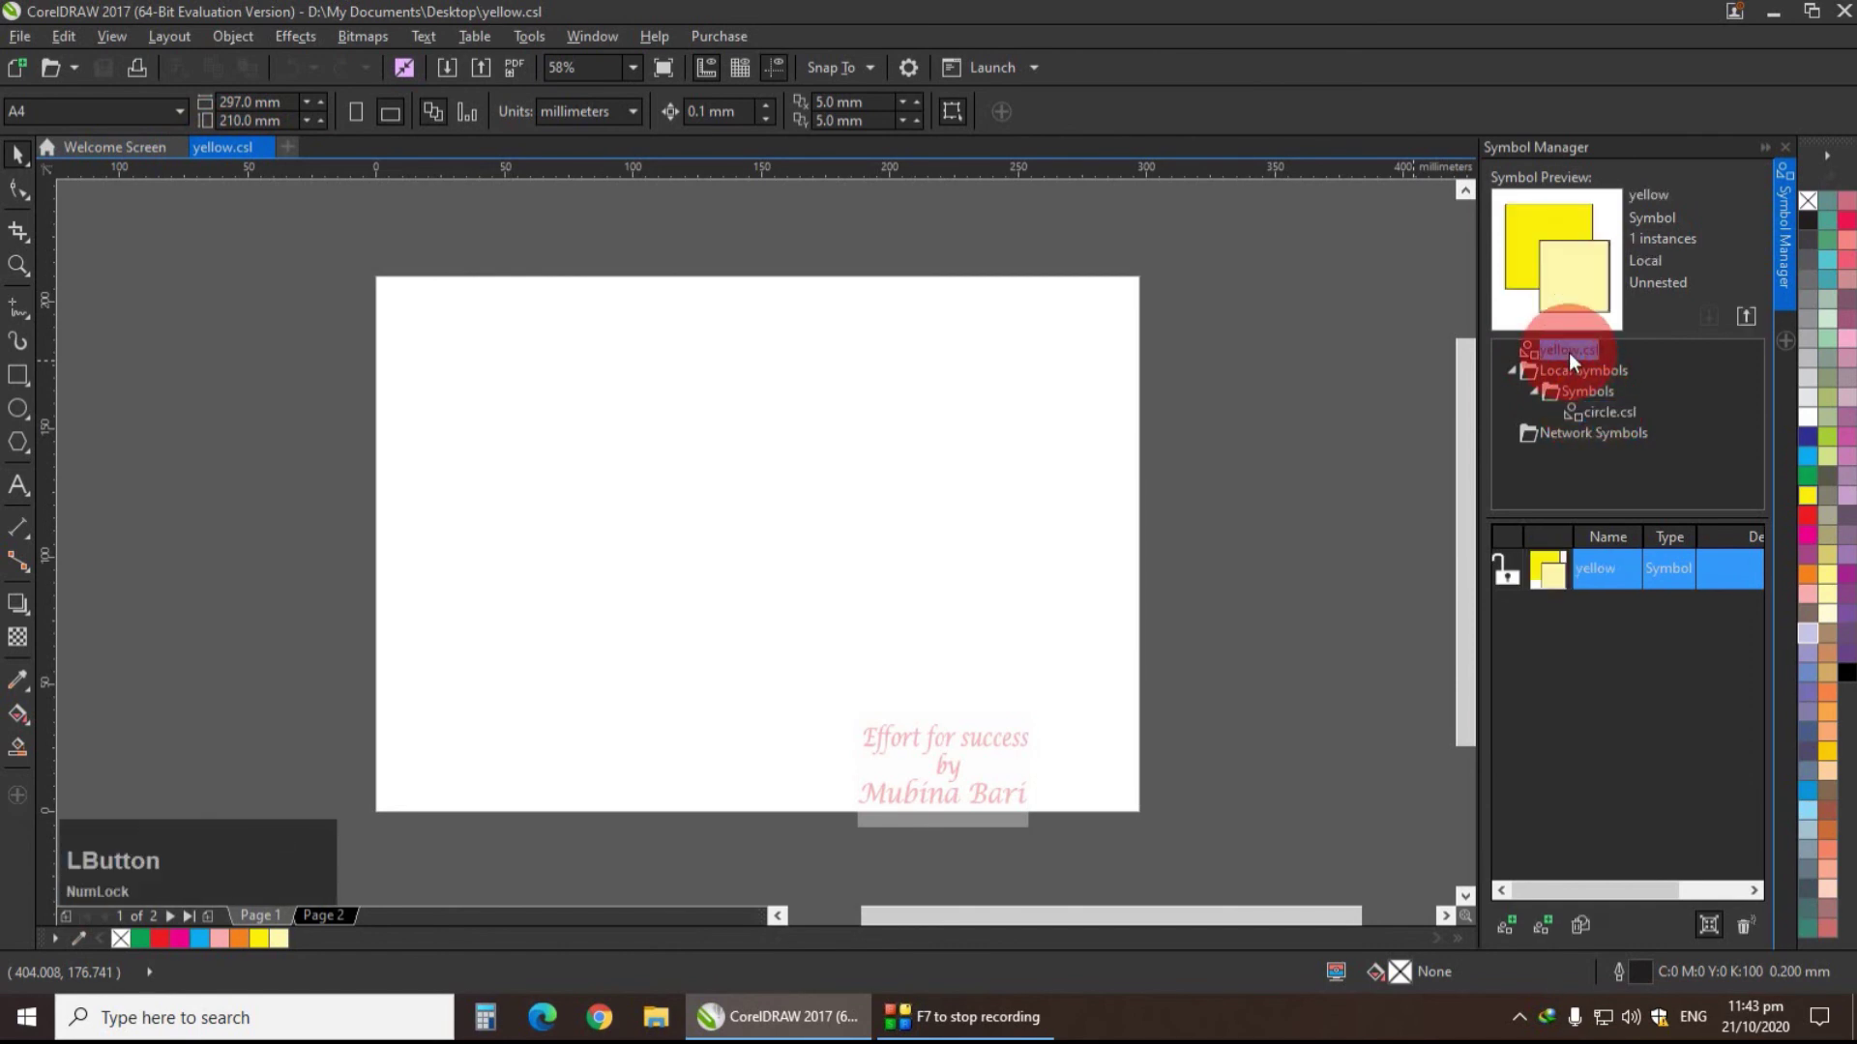
- Open red.csl from the recent files and switch back to the yellow.csl document
left_click(21, 38)
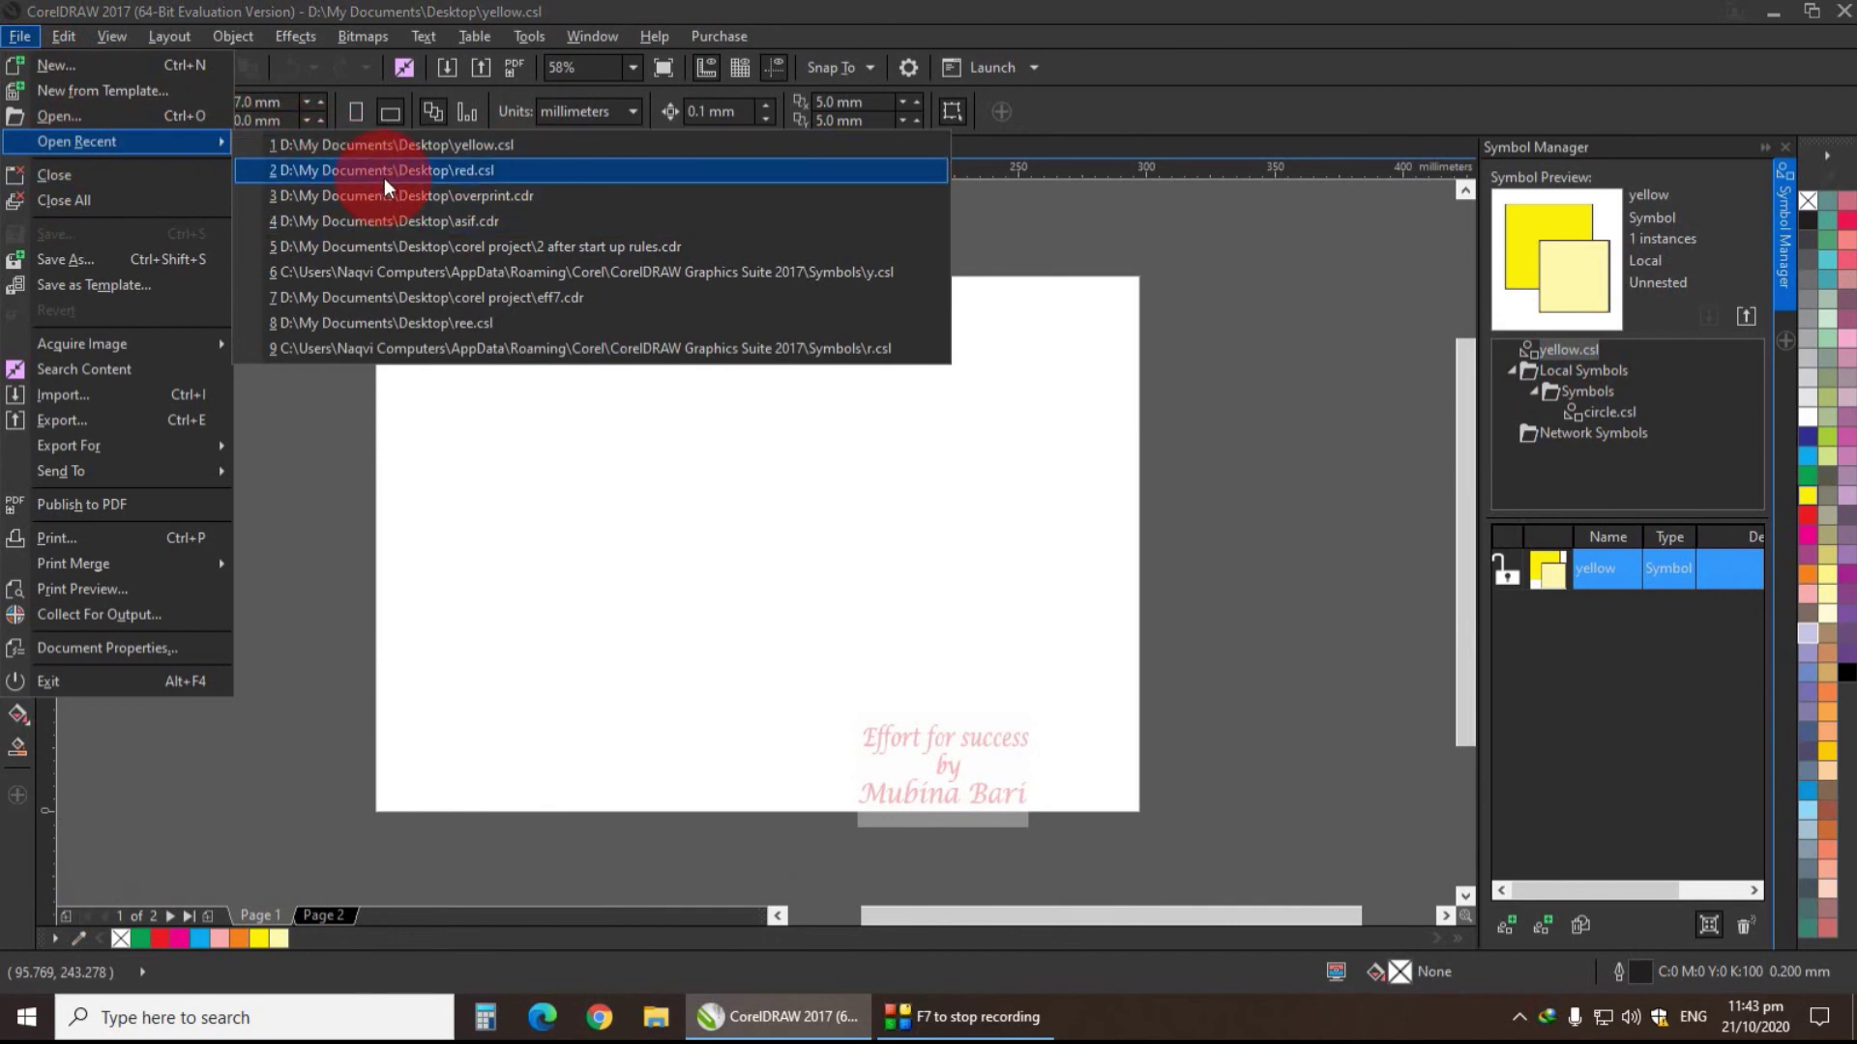
left_click(448, 170)
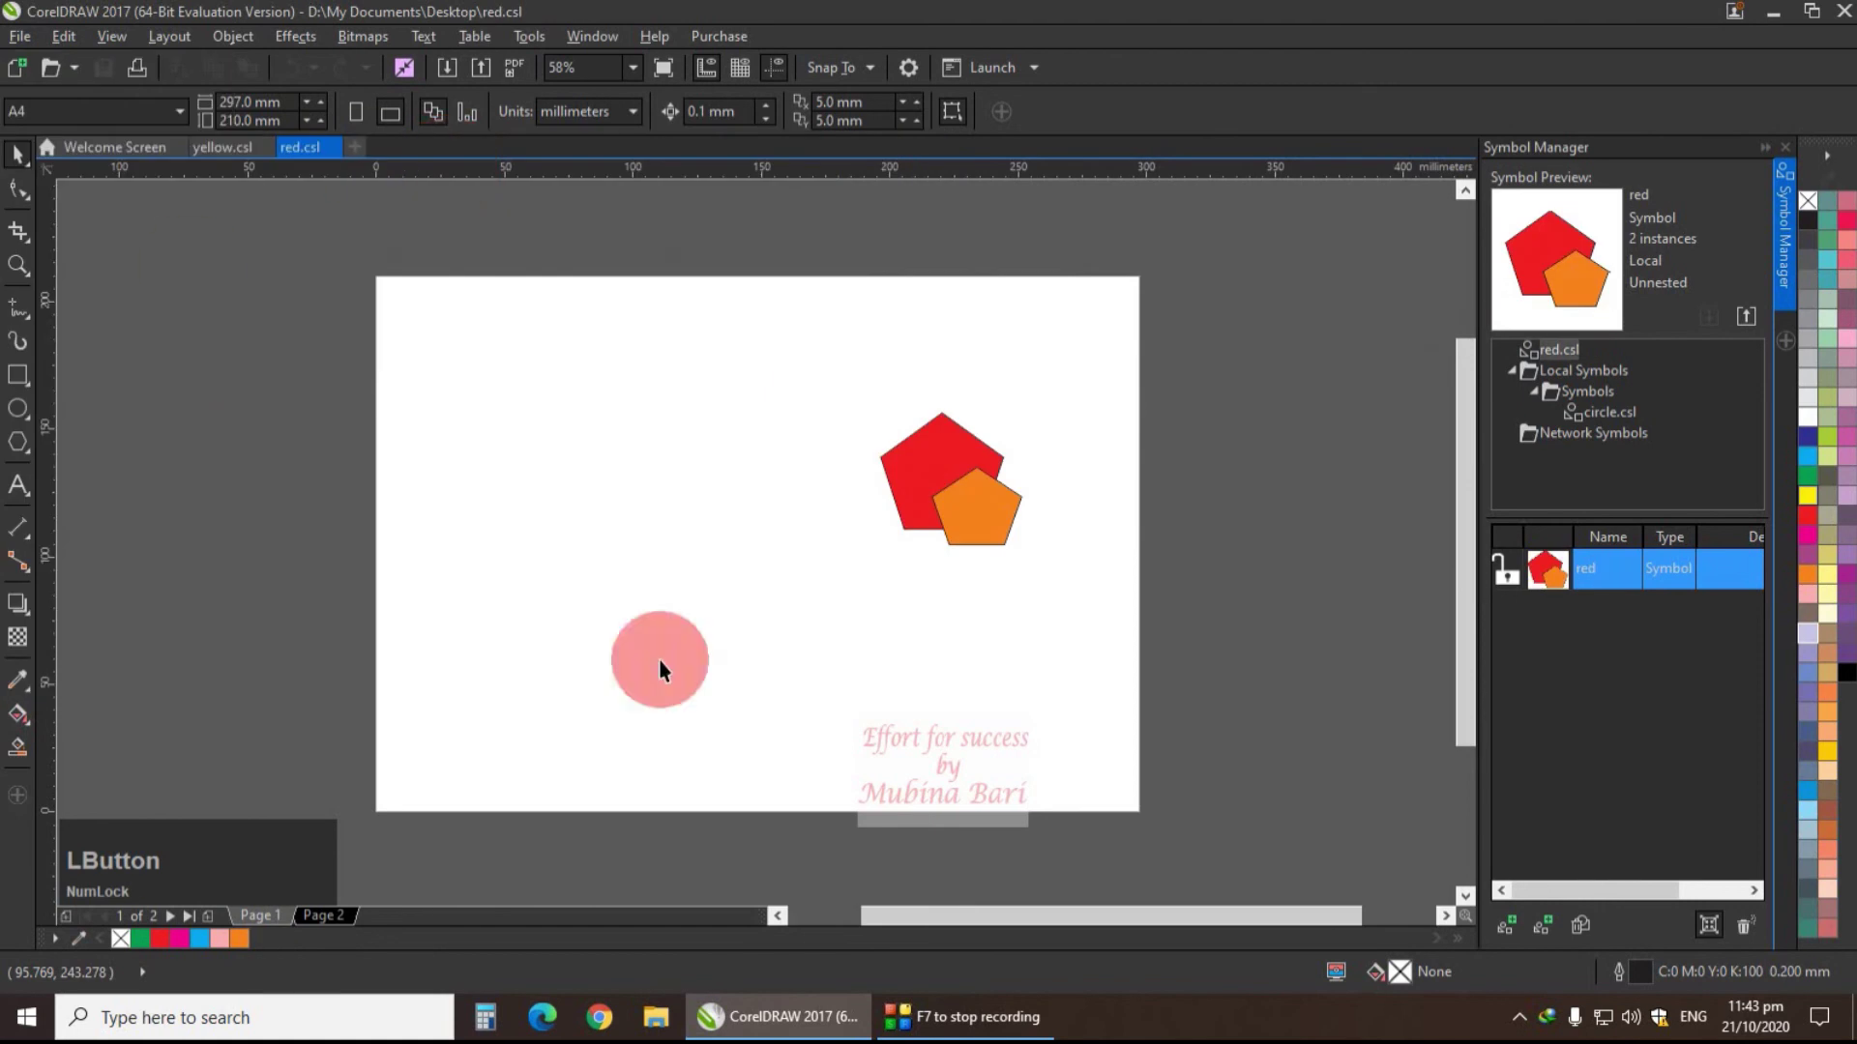
left_click(804, 1025)
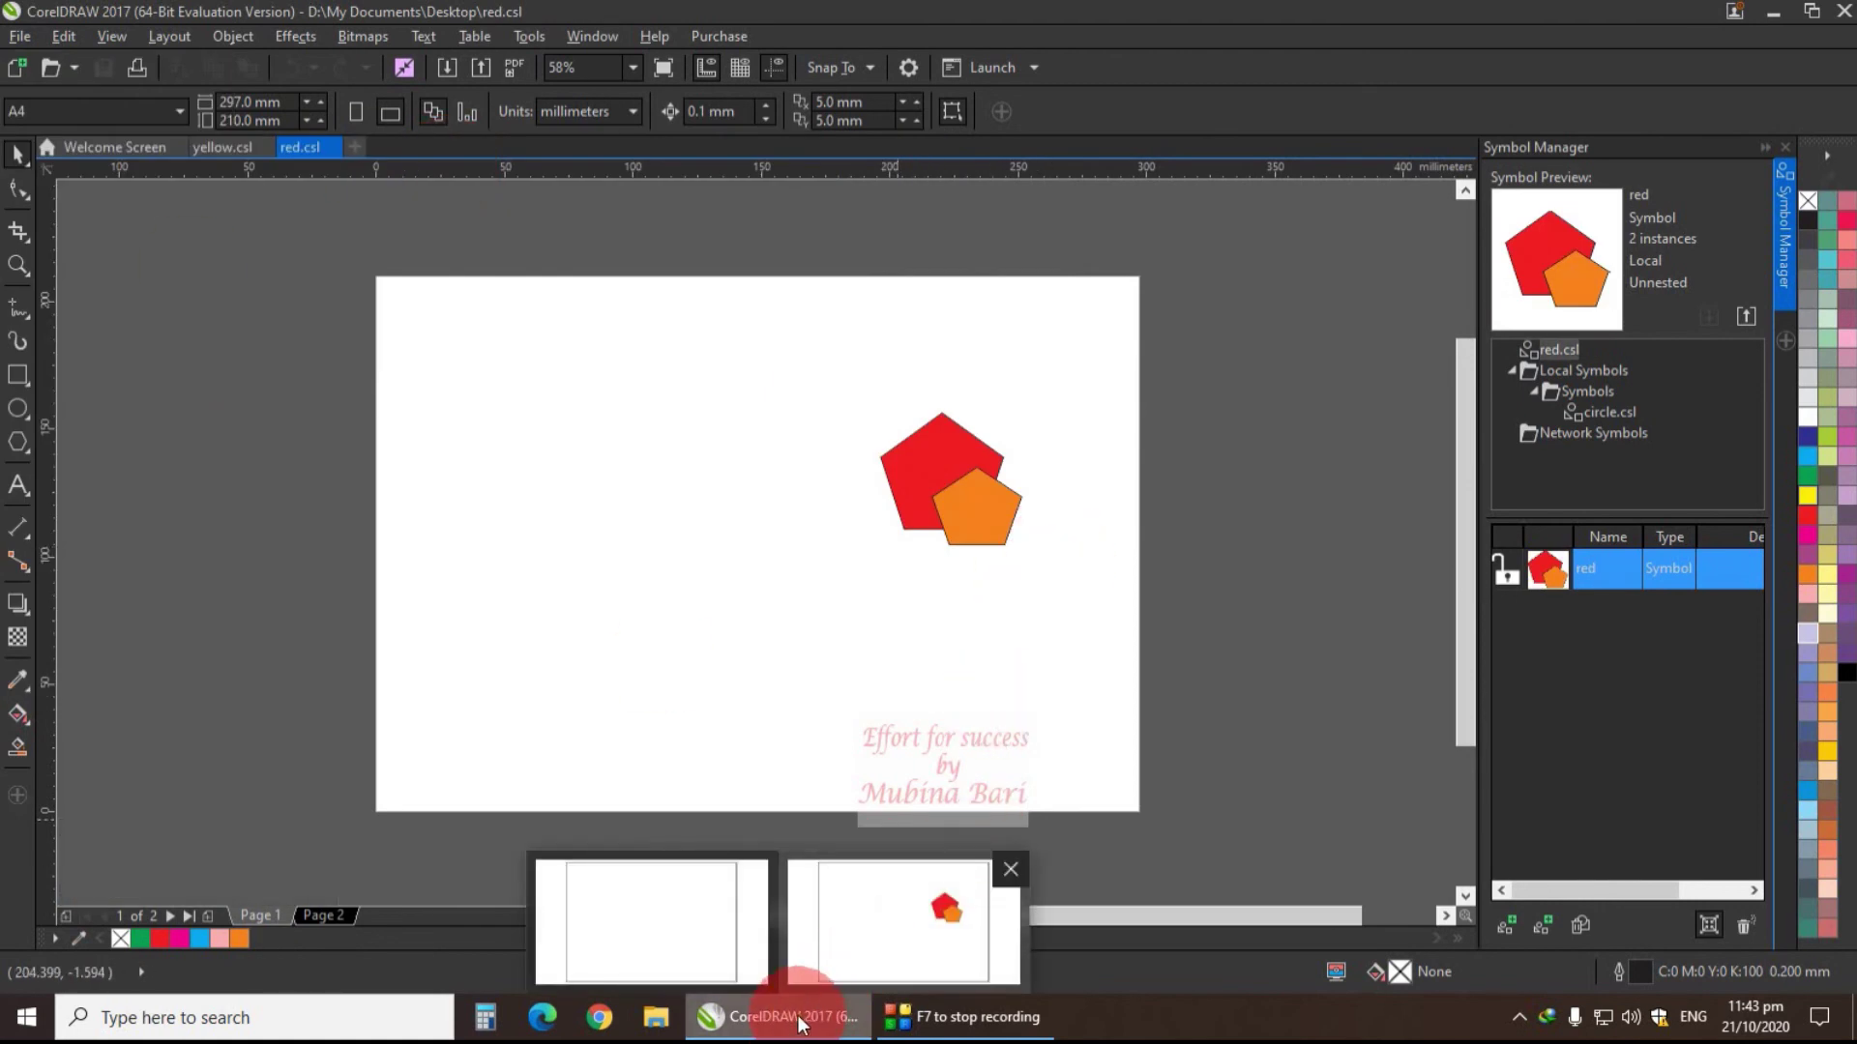
mouse_move(902, 979)
left_click(719, 944)
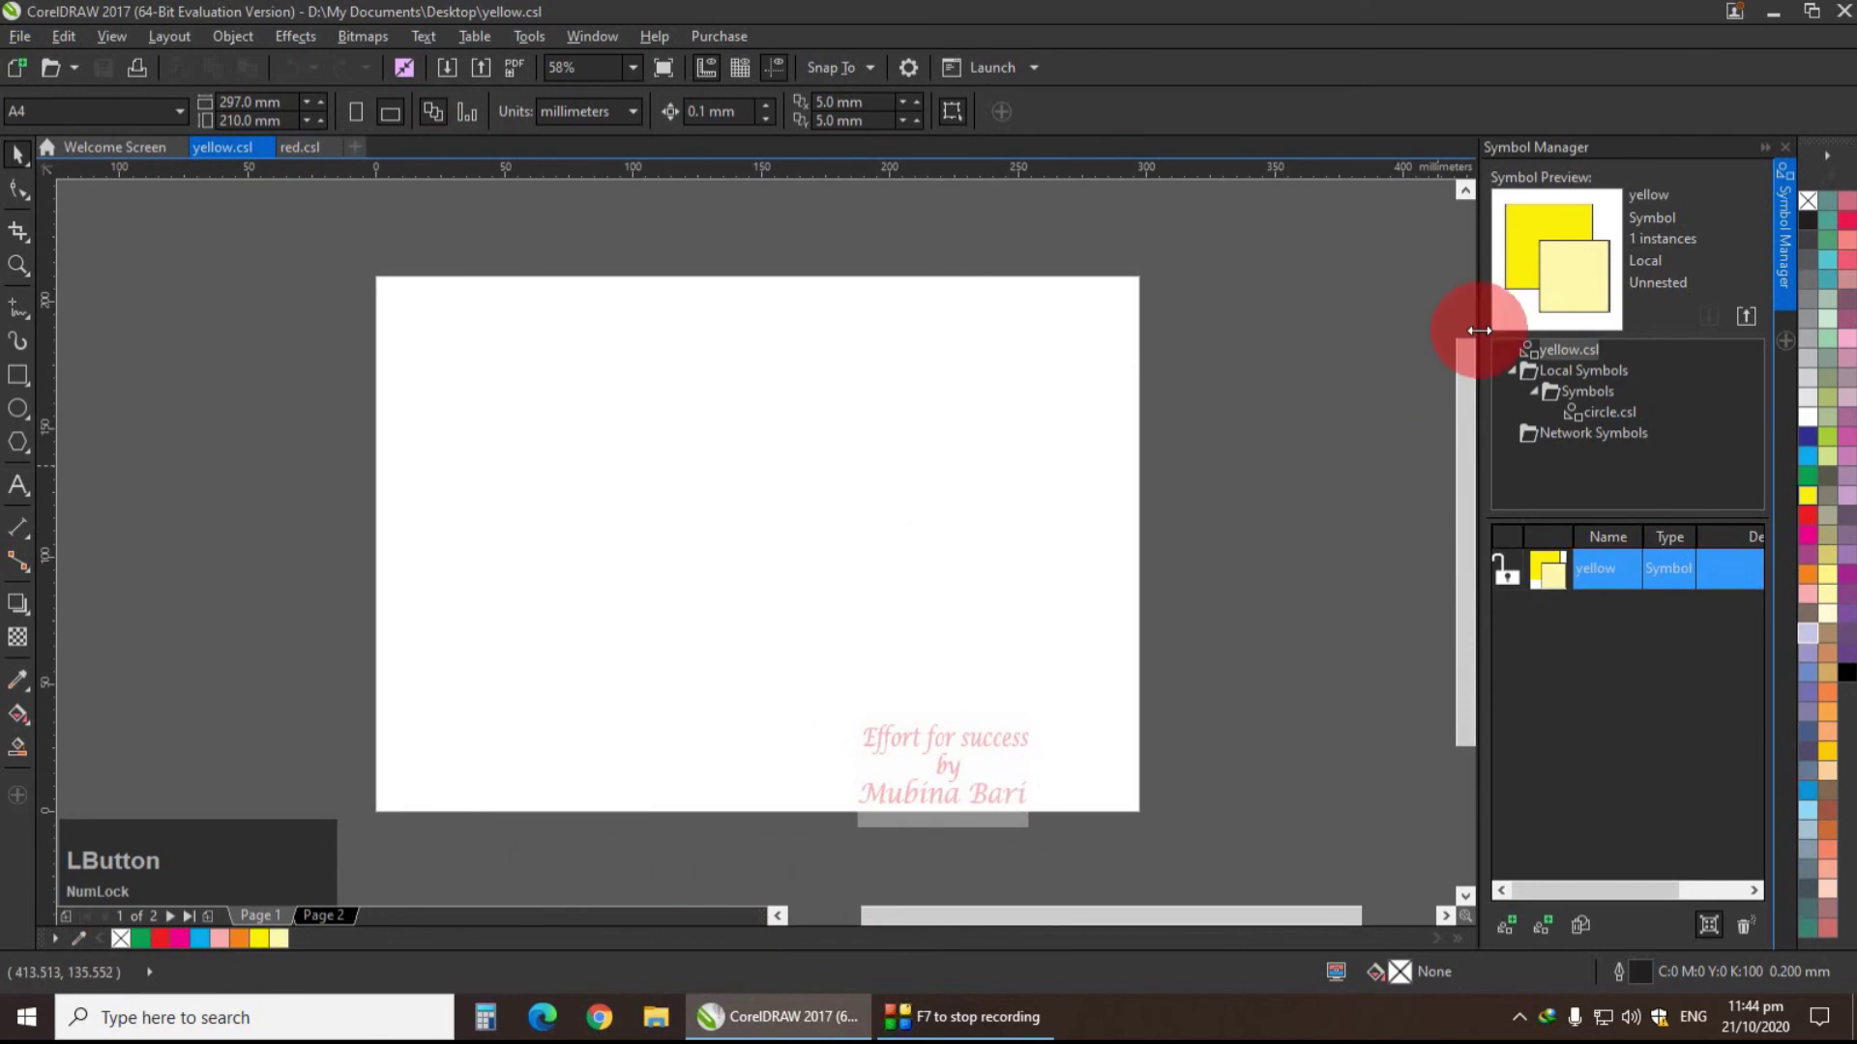
- Insert an instance of the yellow symbol on the page, and close yellow.csl with its changes saved
left_click(1503, 926)
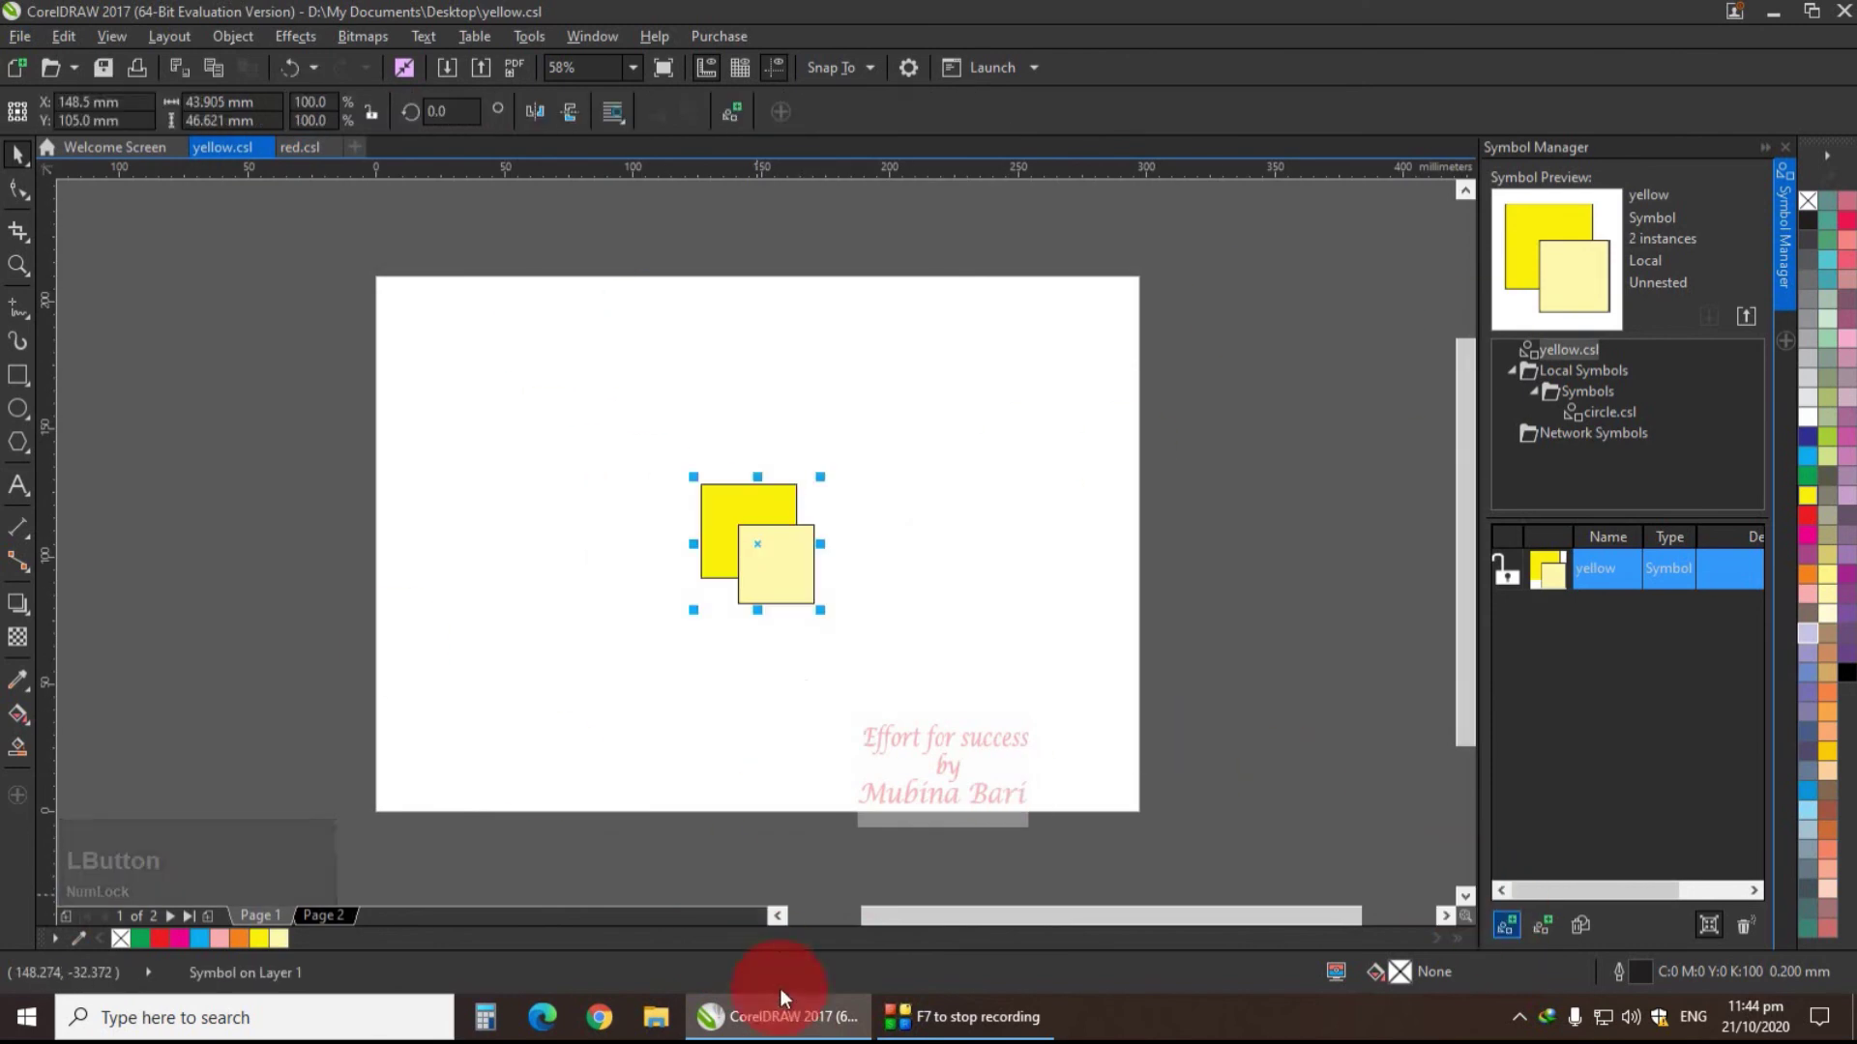
mouse_move(807, 1035)
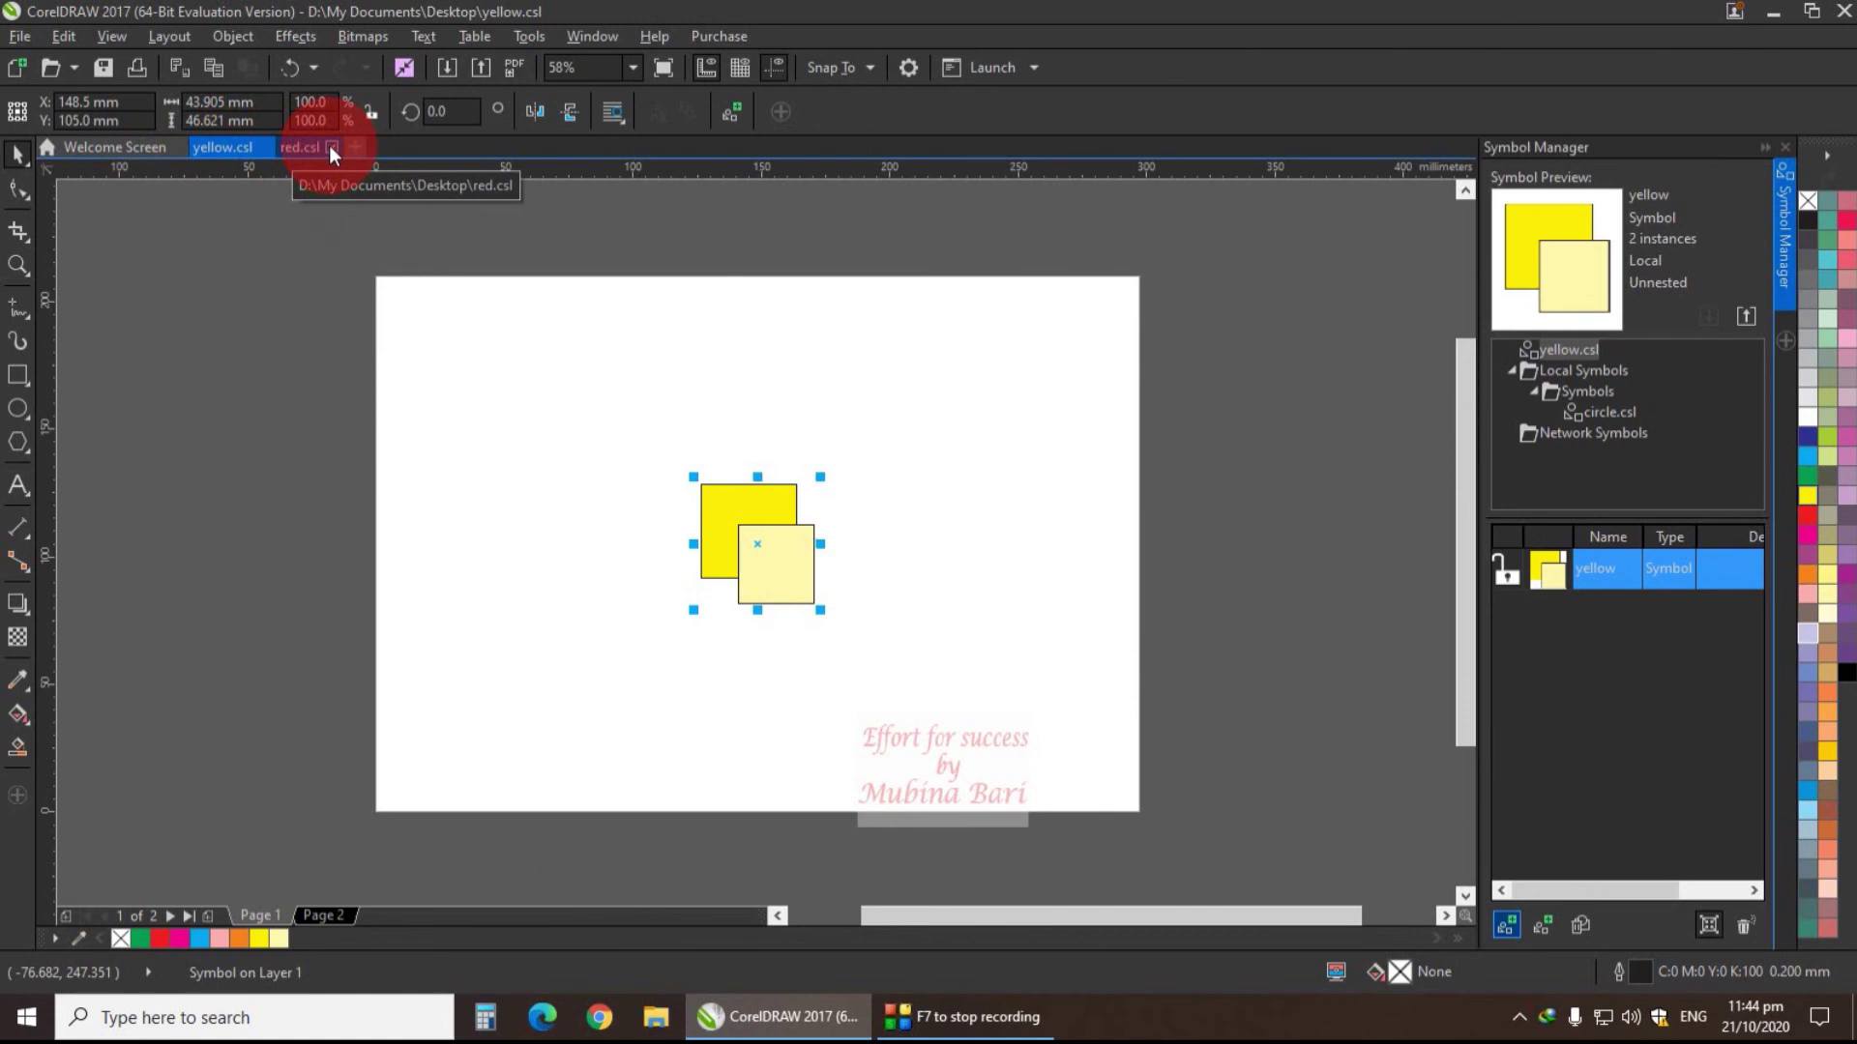
left_click(266, 149)
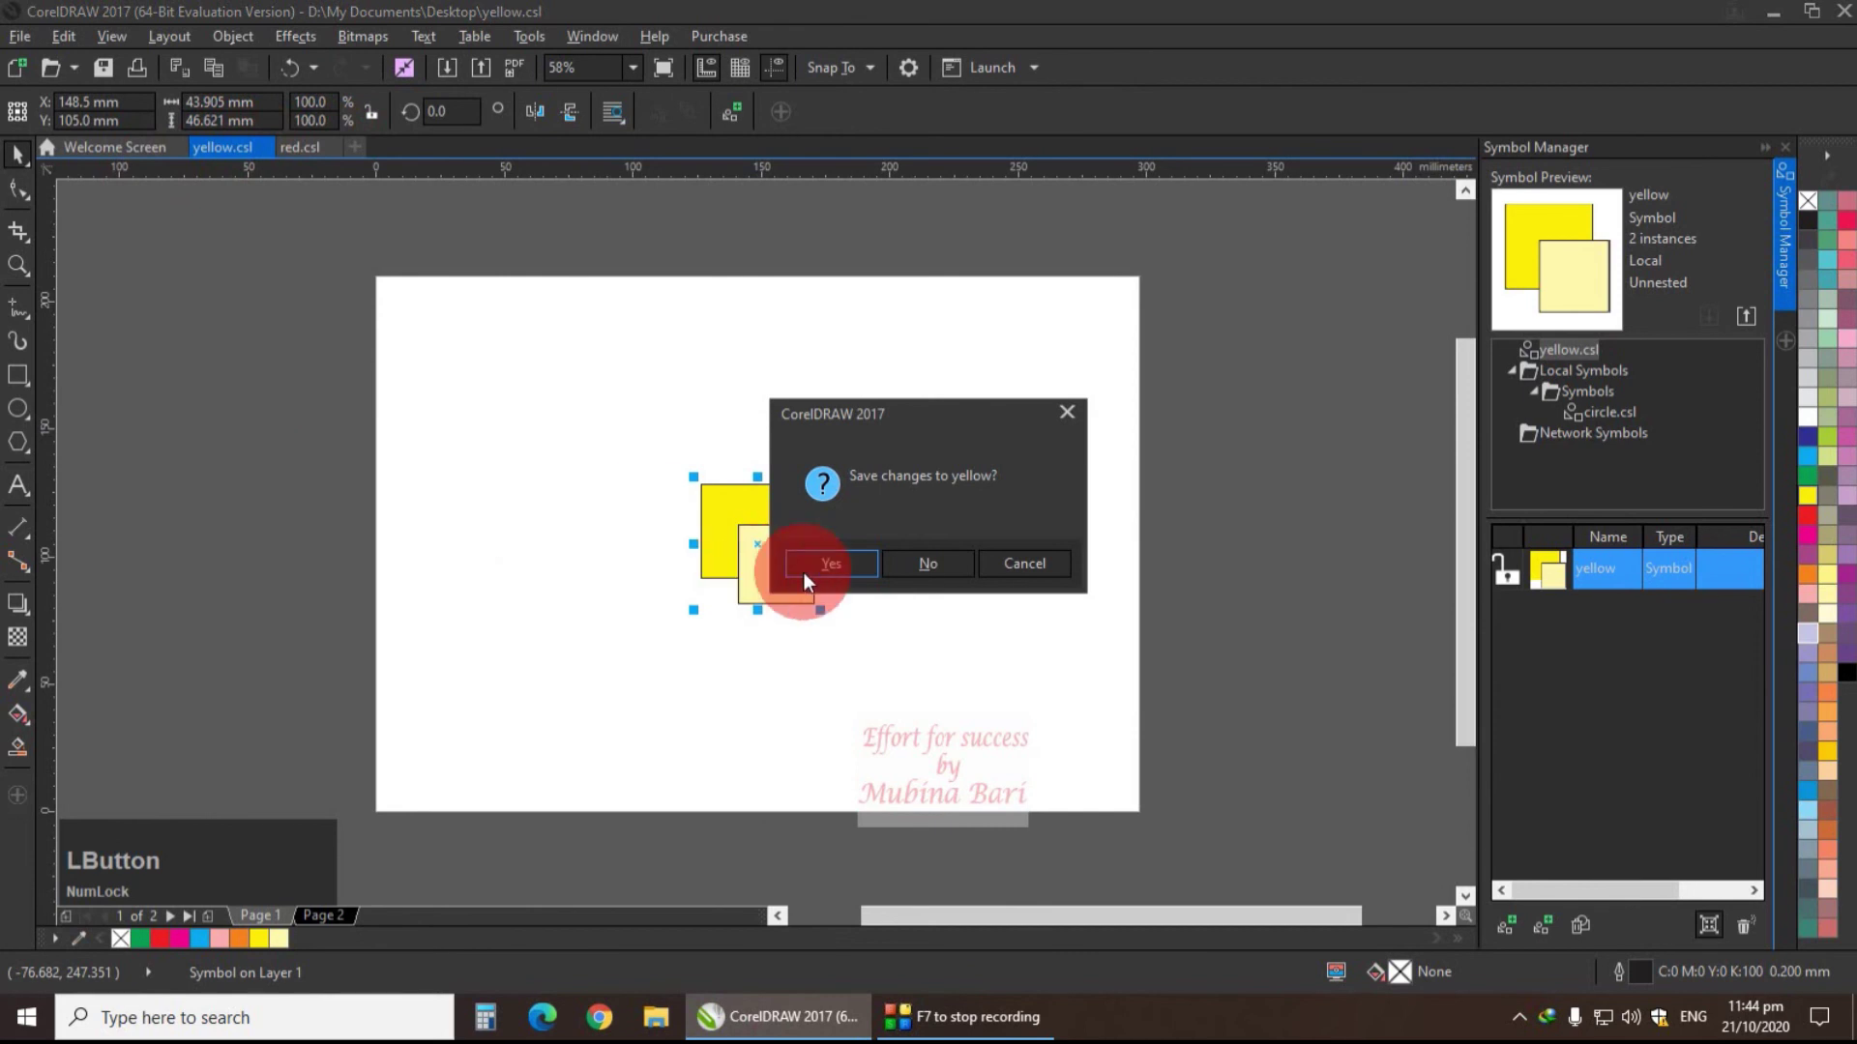
left_click(834, 567)
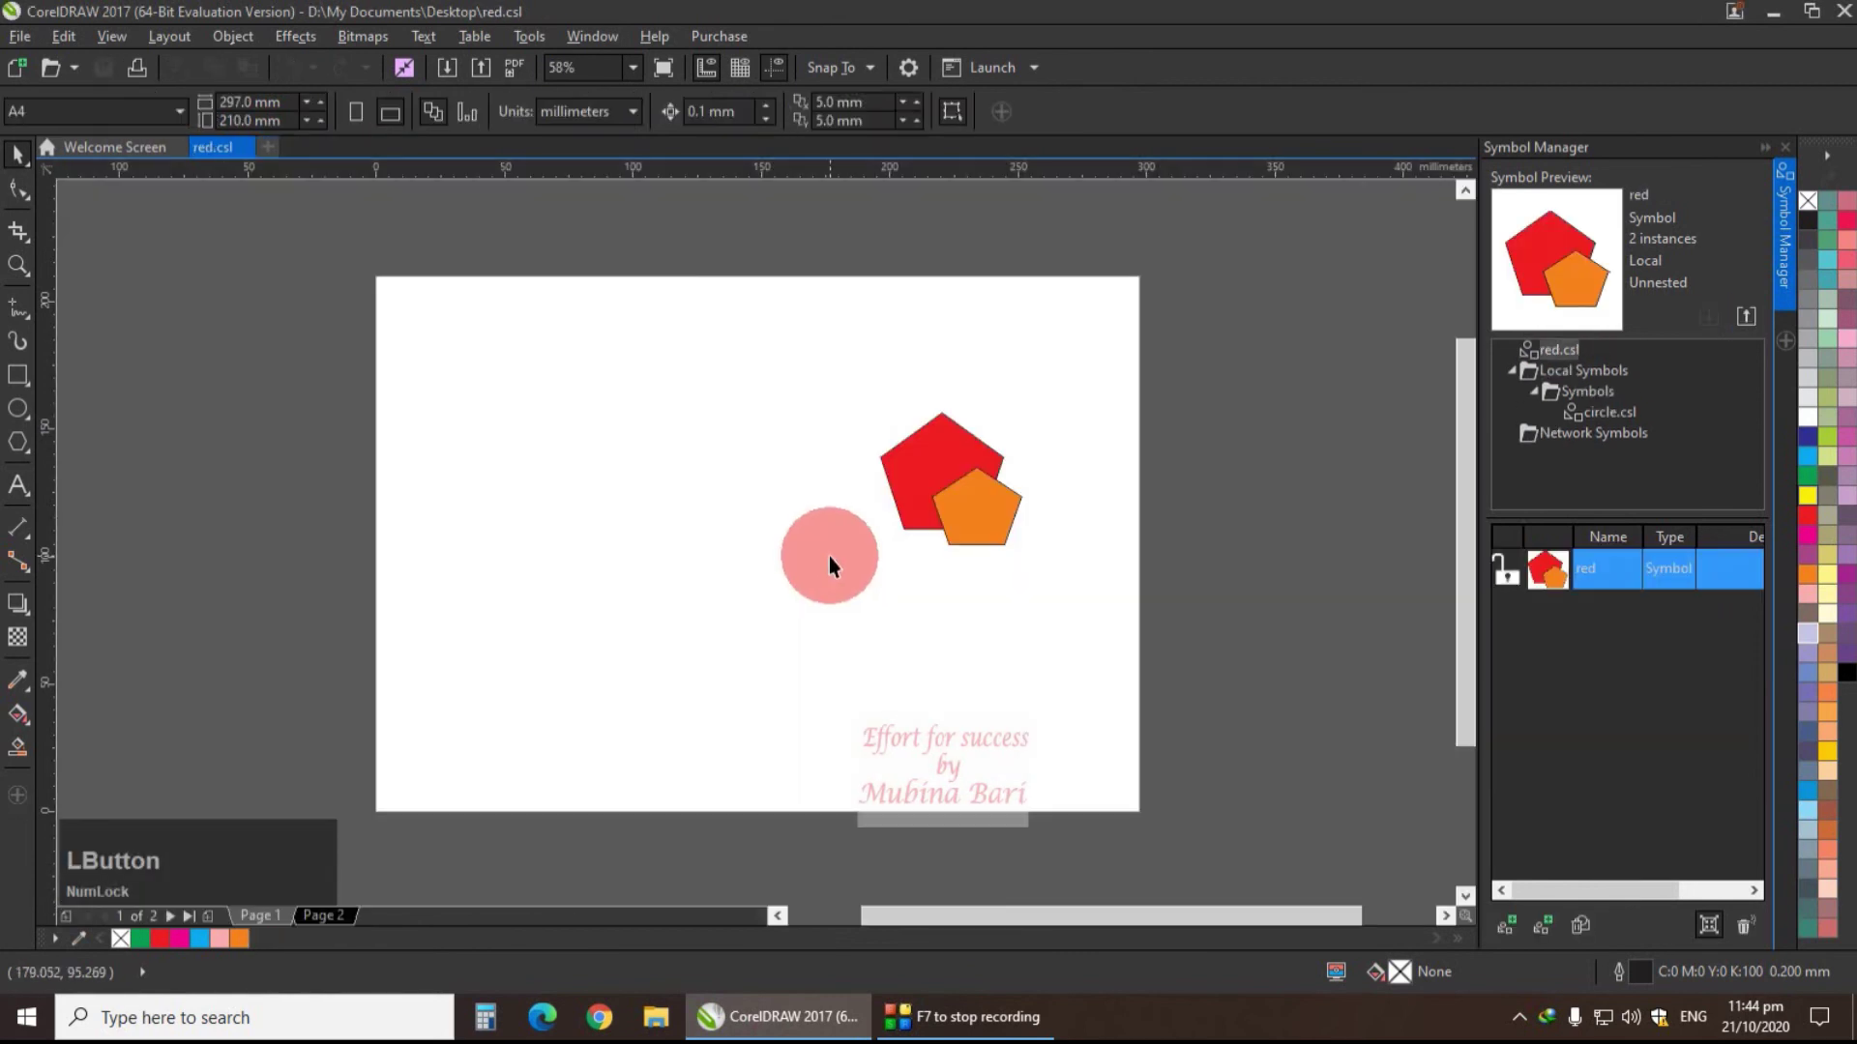
- Add the Desktop folder as a symbol library under Network Symbols
left_click(331, 689)
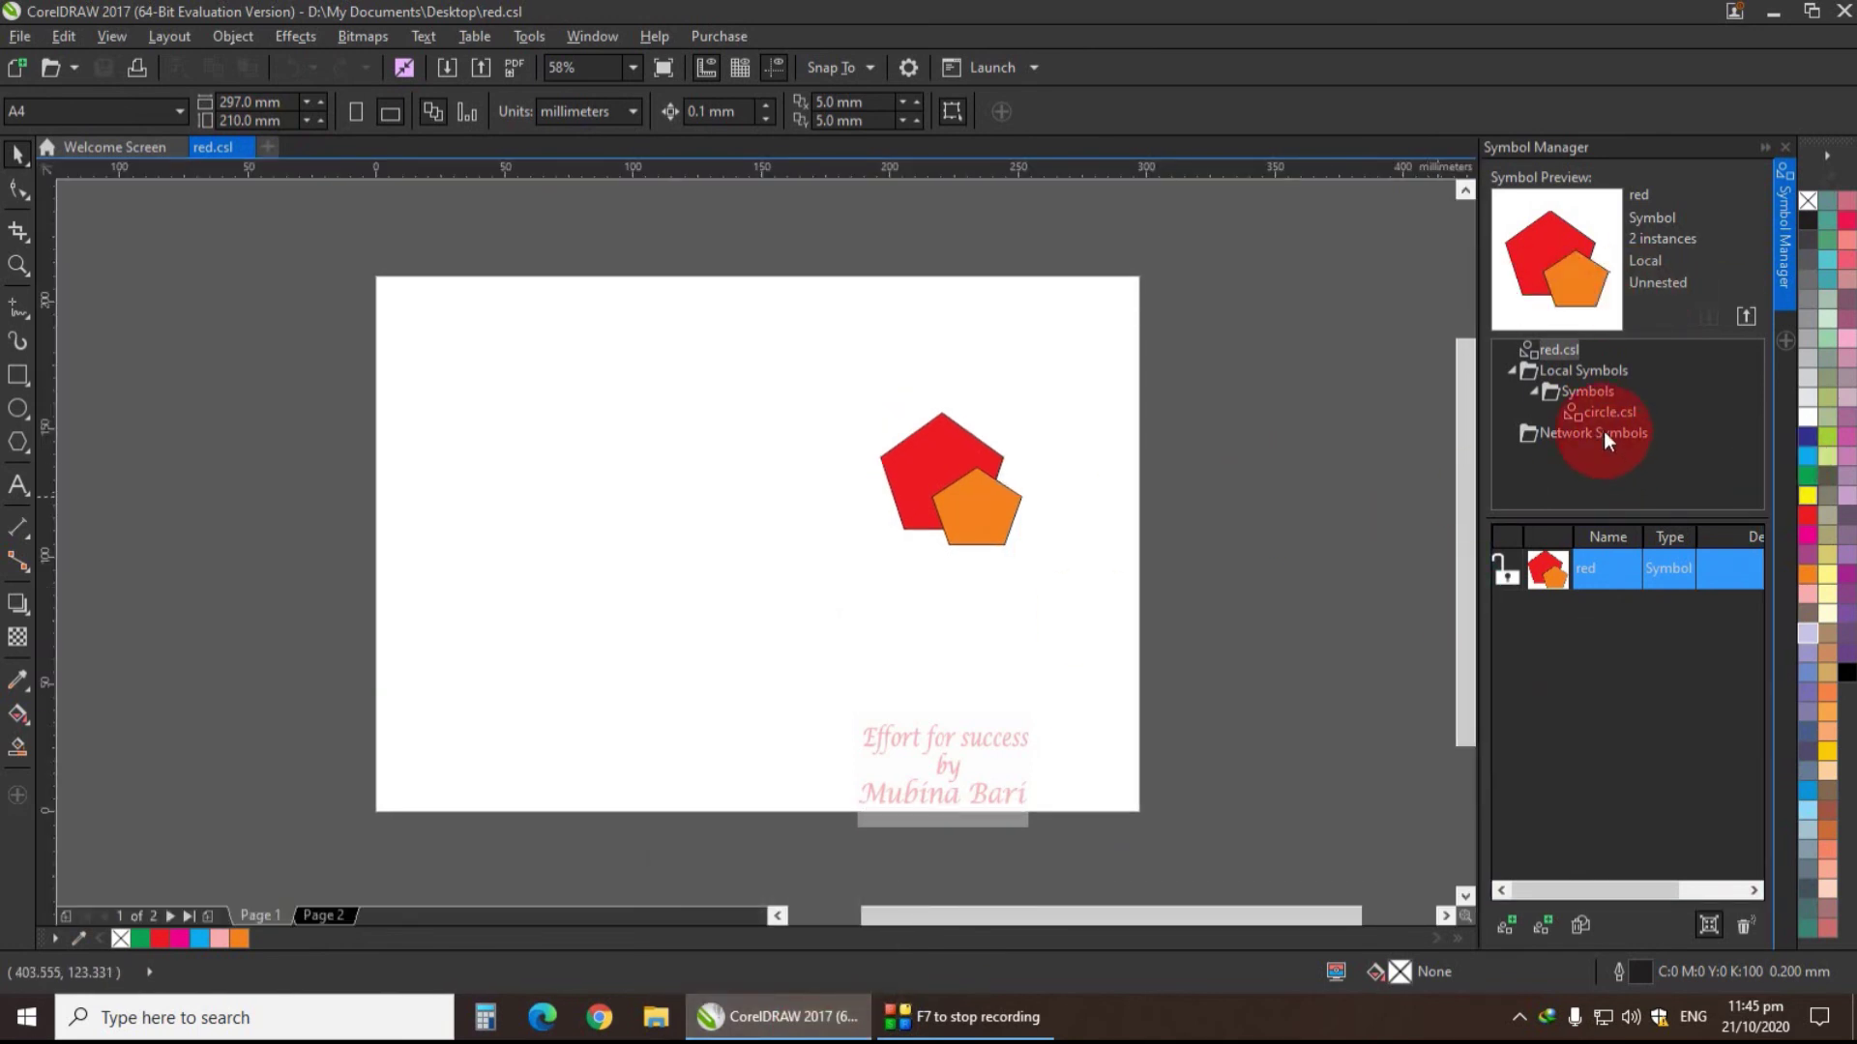
left_click(1580, 373)
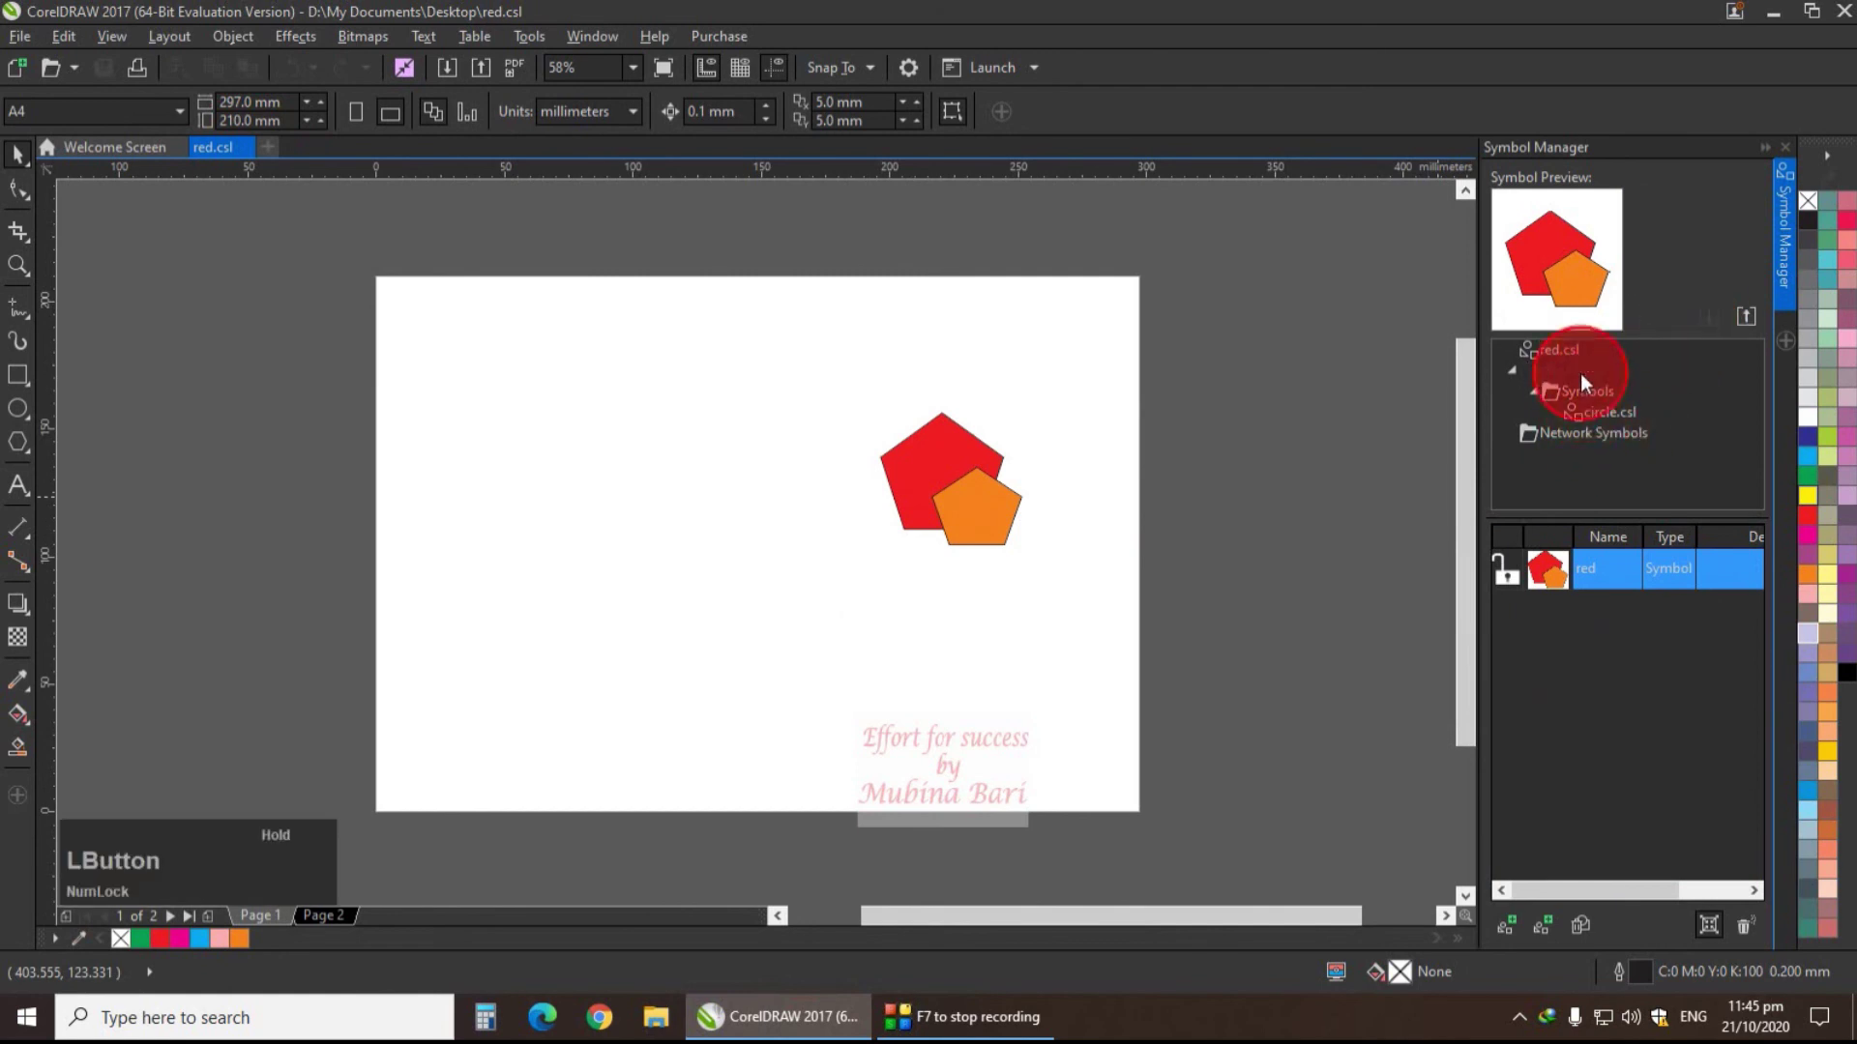
left_click(1580, 437)
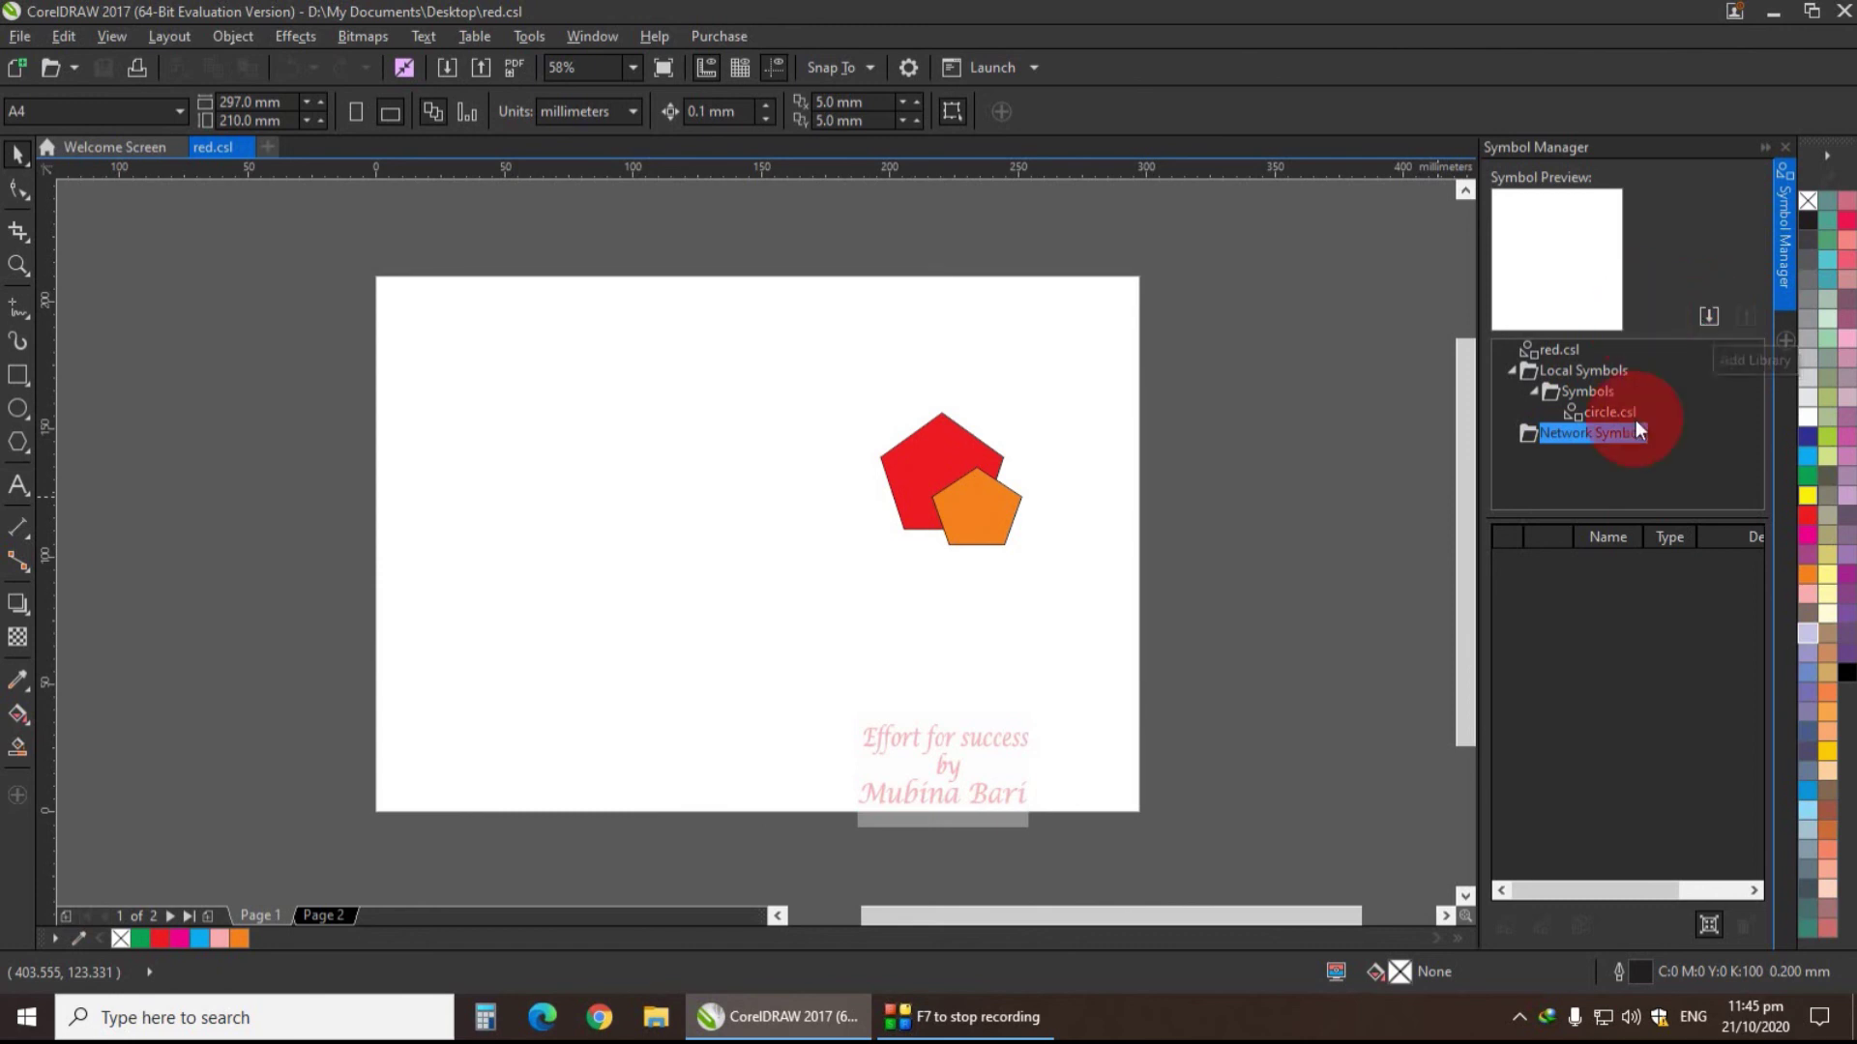
left_click(1708, 316)
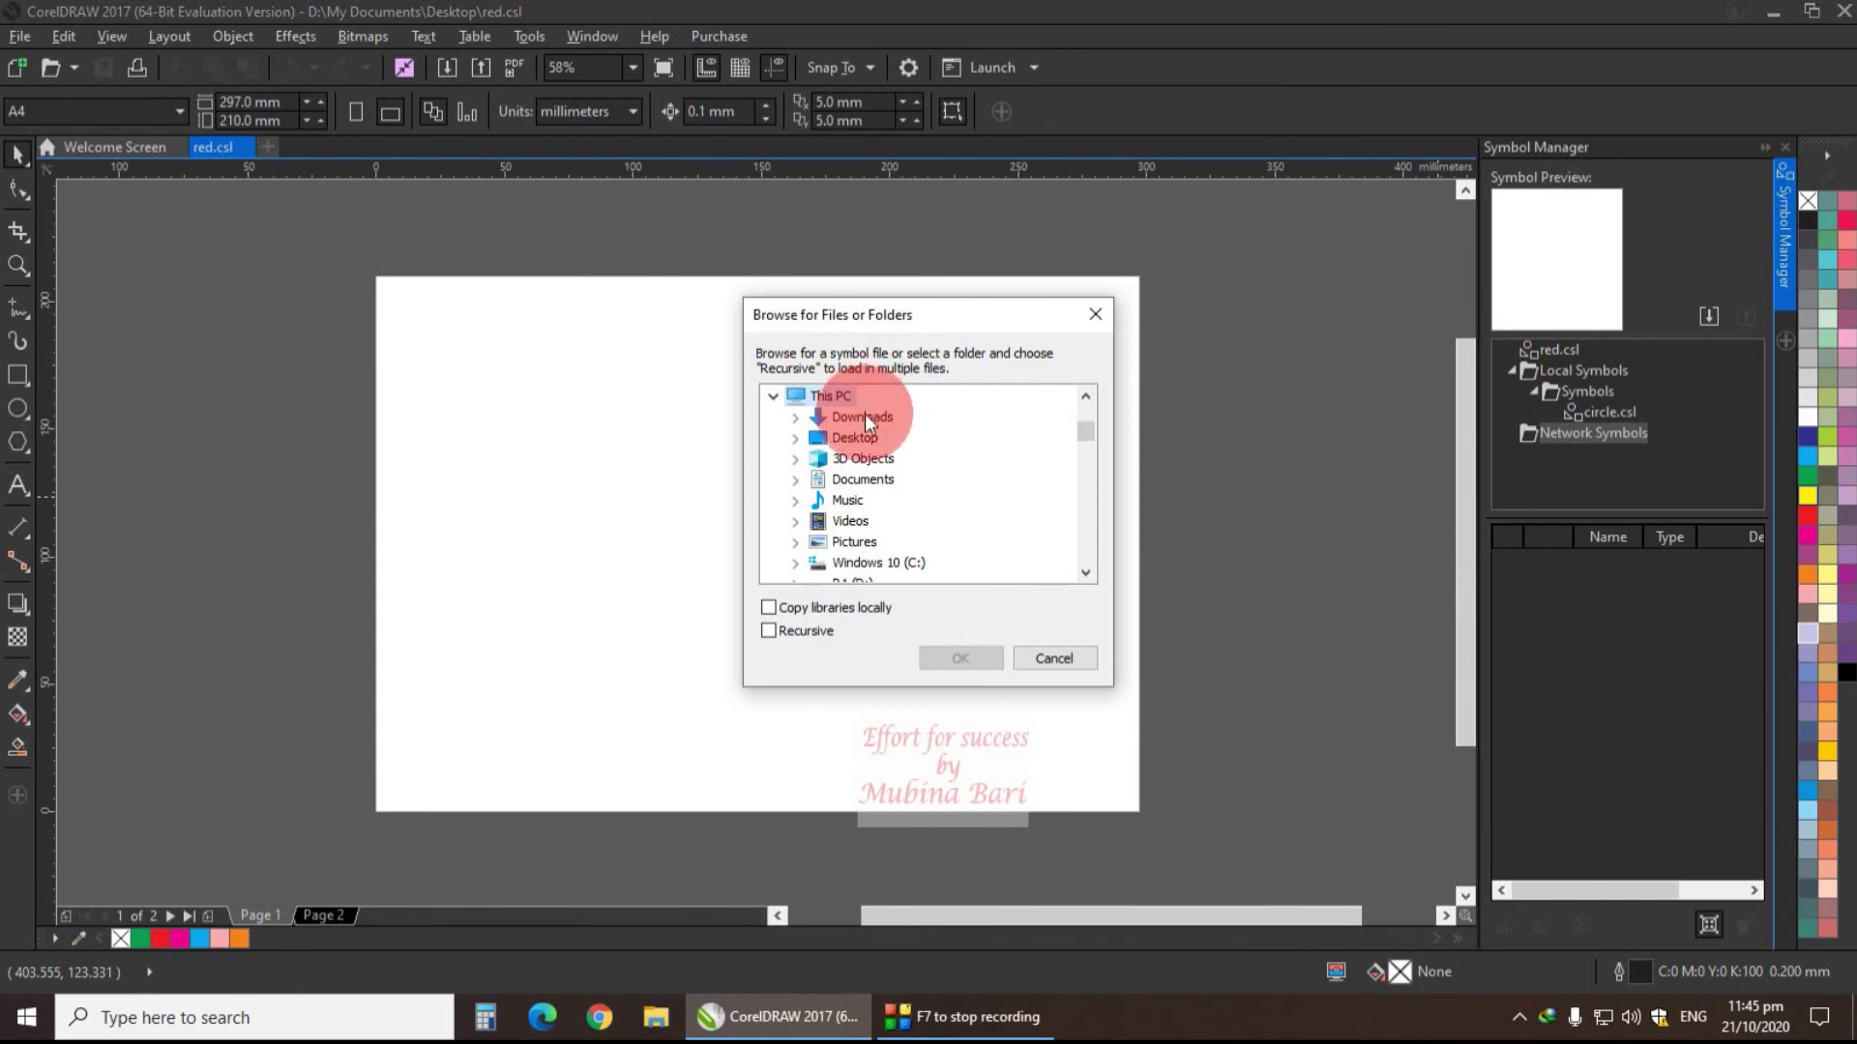
left_click(1083, 436)
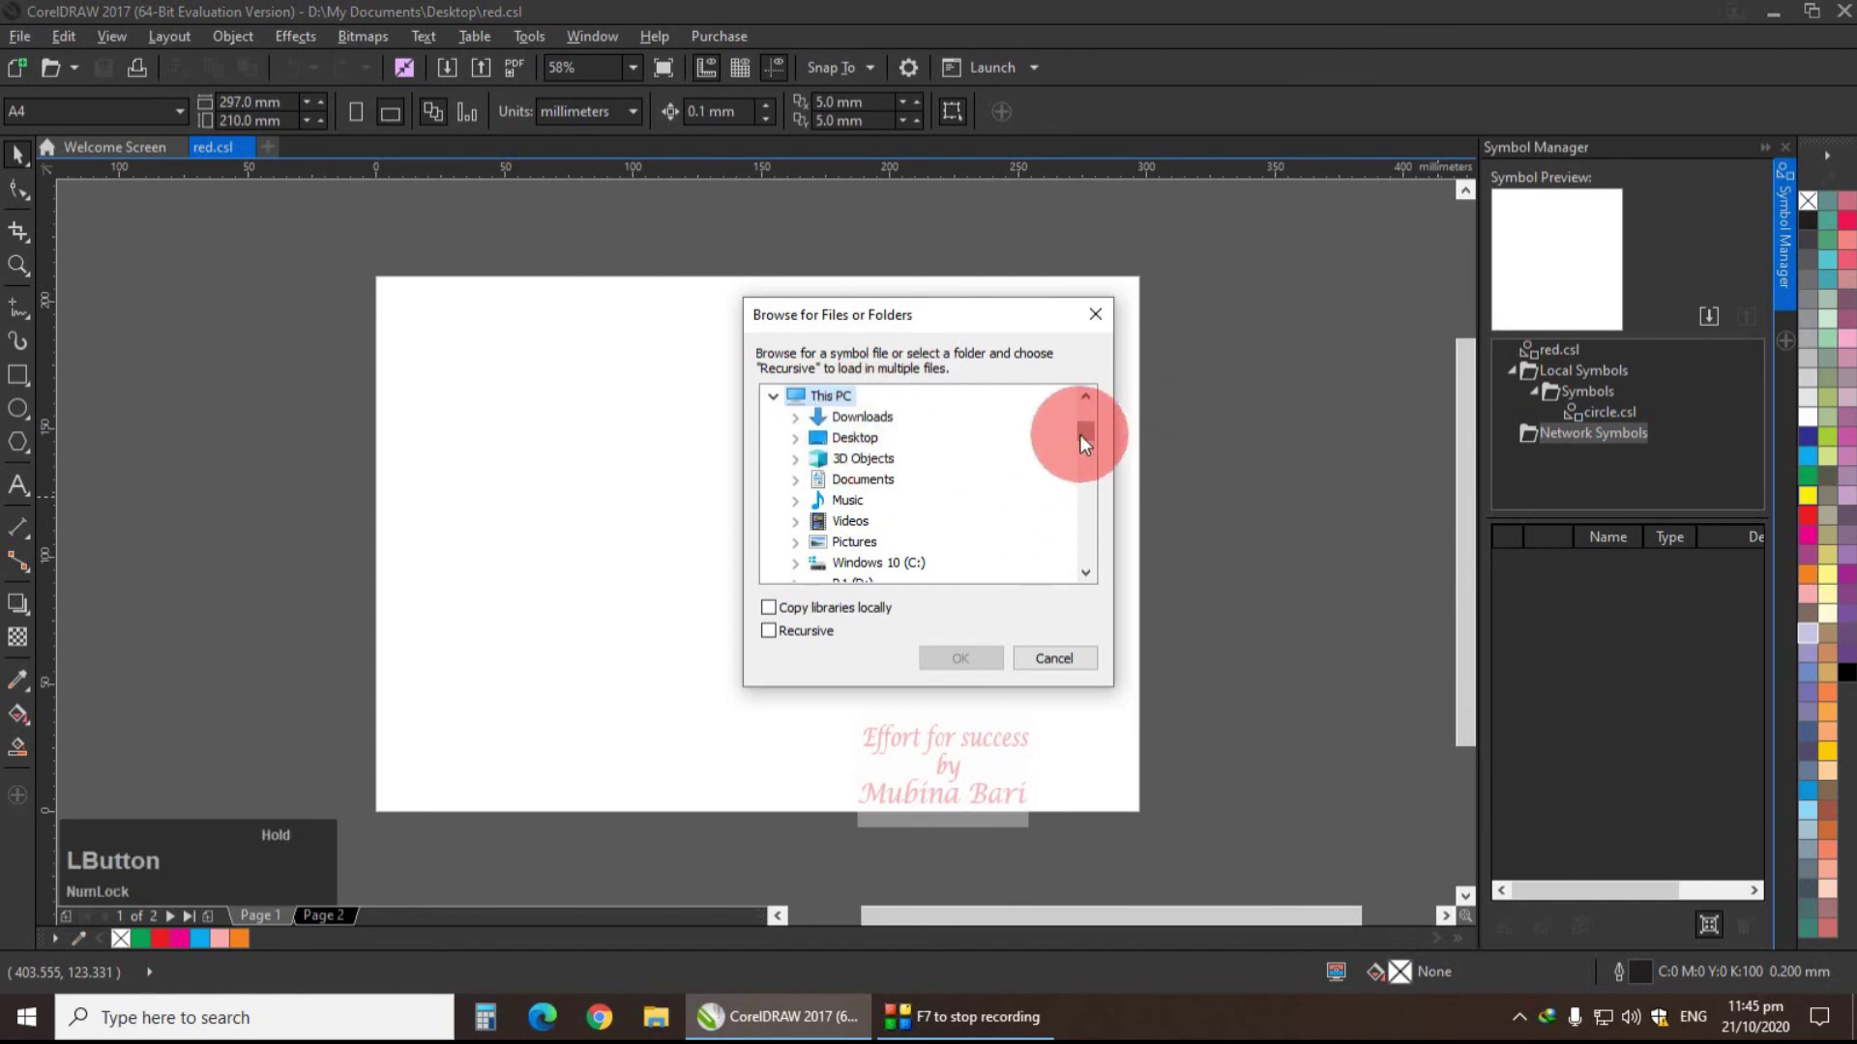
left_click(851, 437)
left_click(963, 659)
left_click(1616, 476)
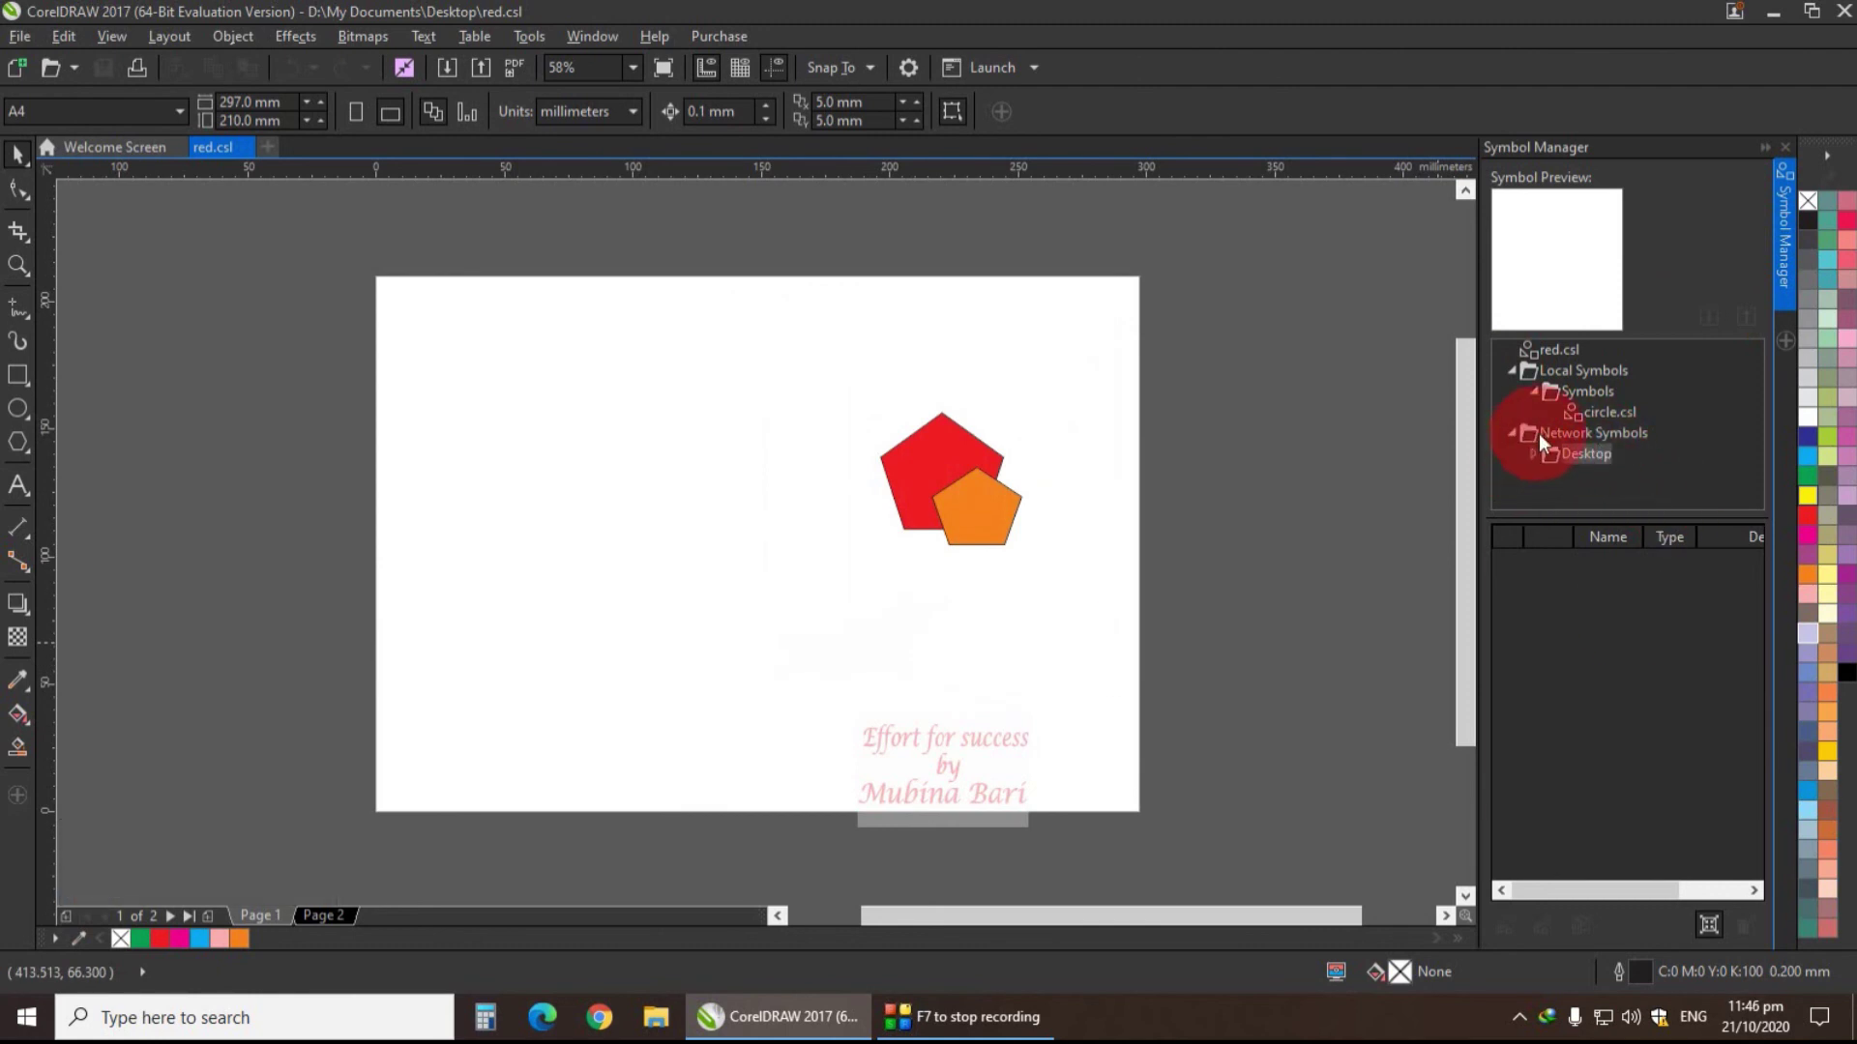
- Expand the Desktop folder under Network Symbols to view its libraries, and view the circle.csl local library
left_click(1559, 367)
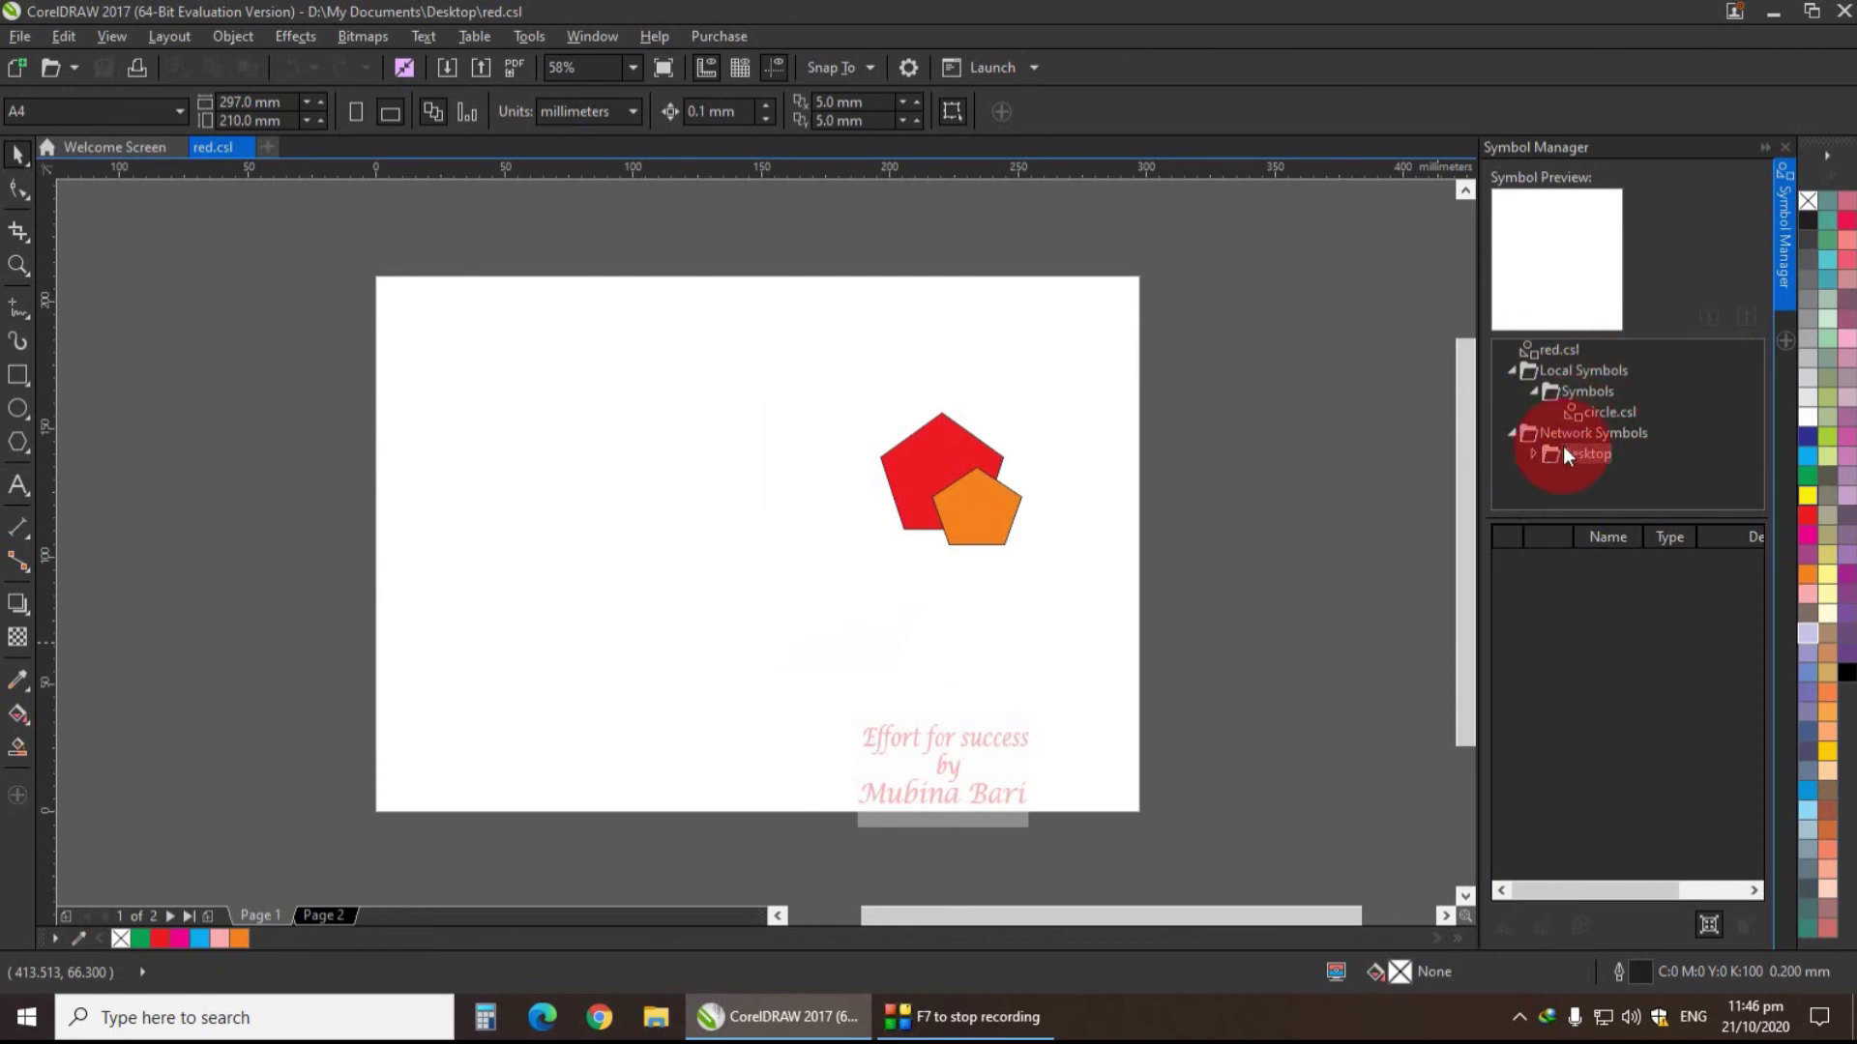
left_click(1512, 433)
left_click(1511, 432)
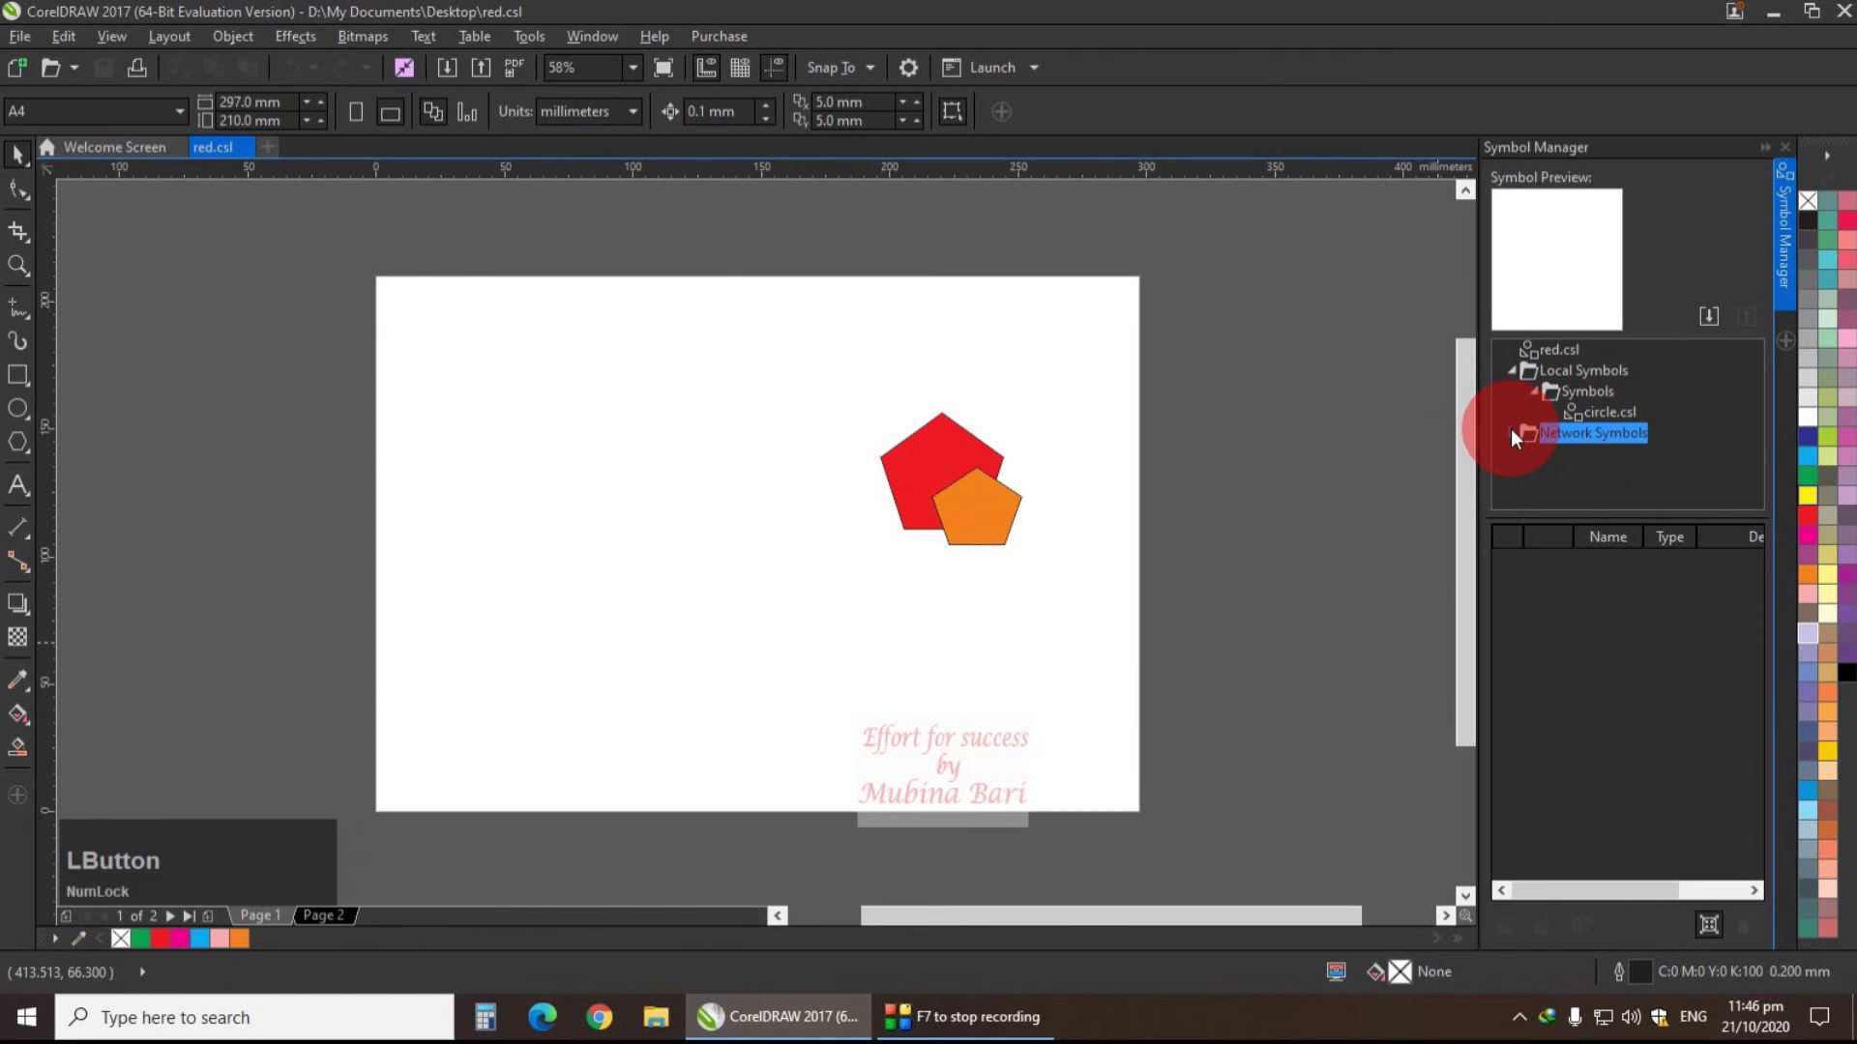
left_click(1516, 428)
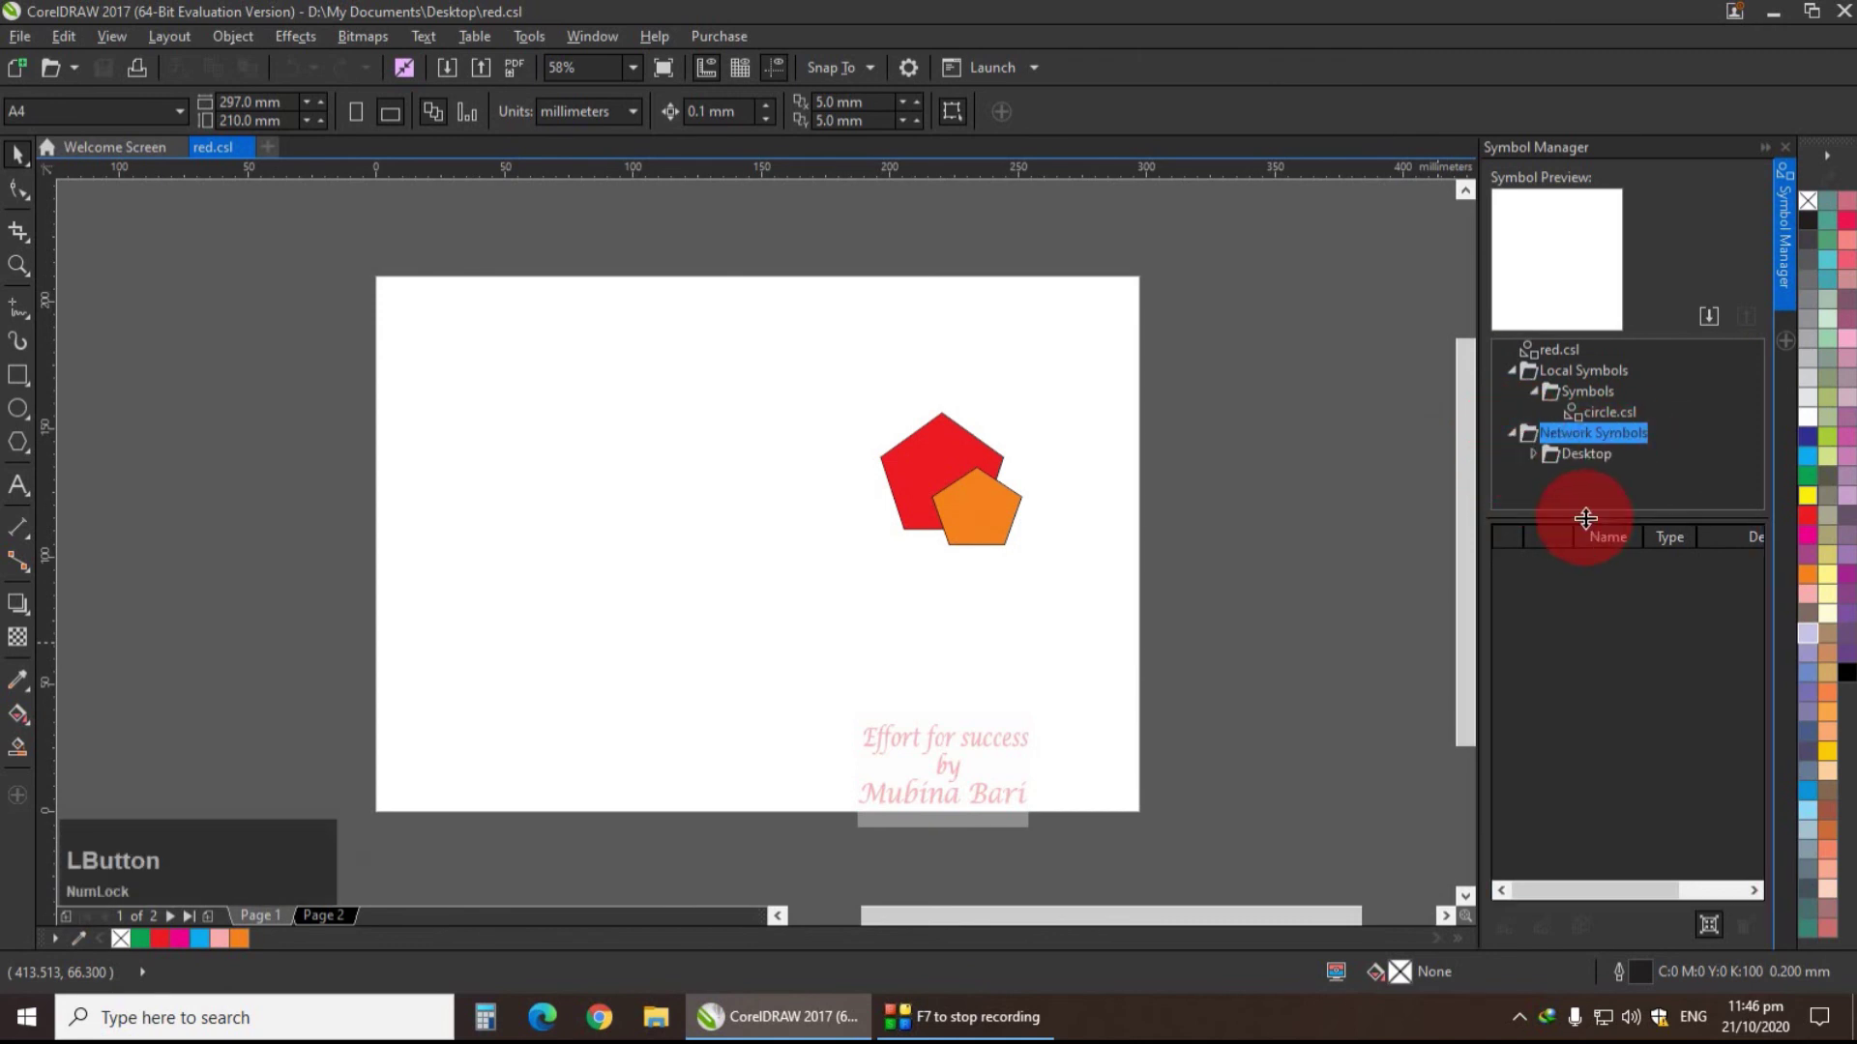
left_click_drag(1585, 515, 1583, 525)
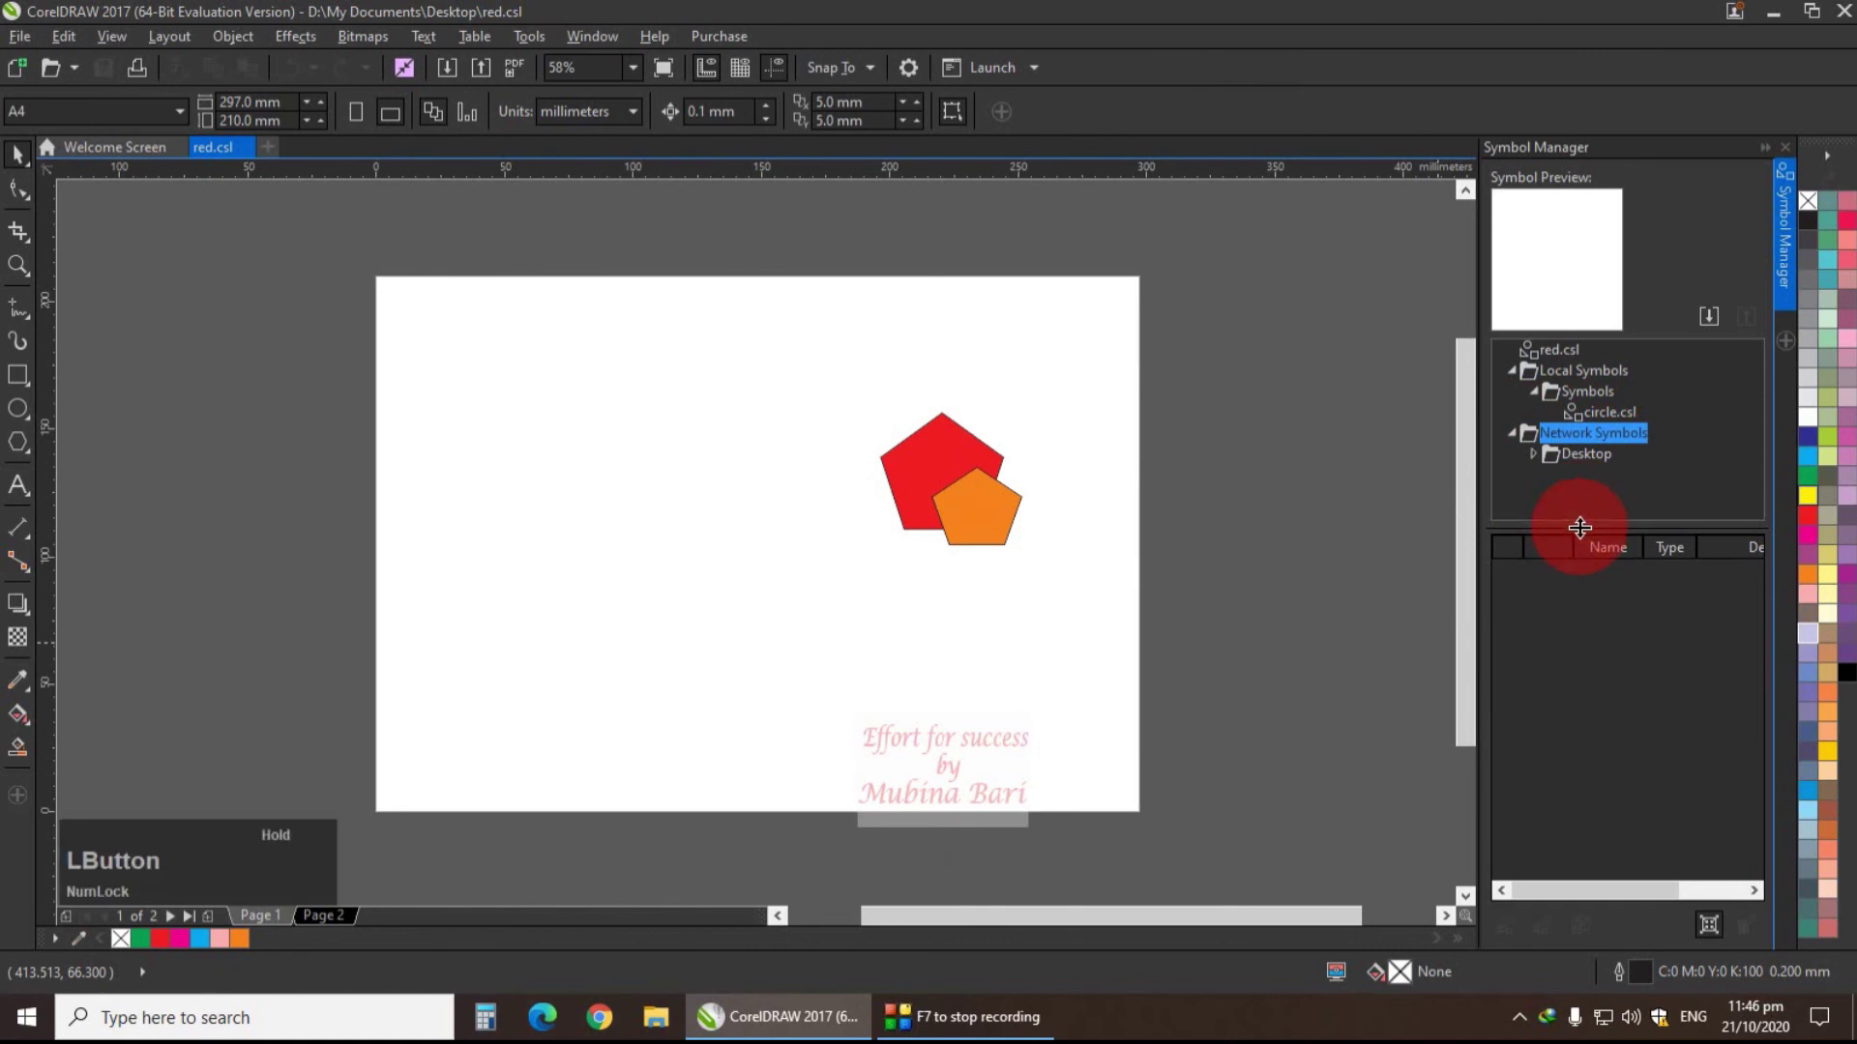
left_click(1530, 455)
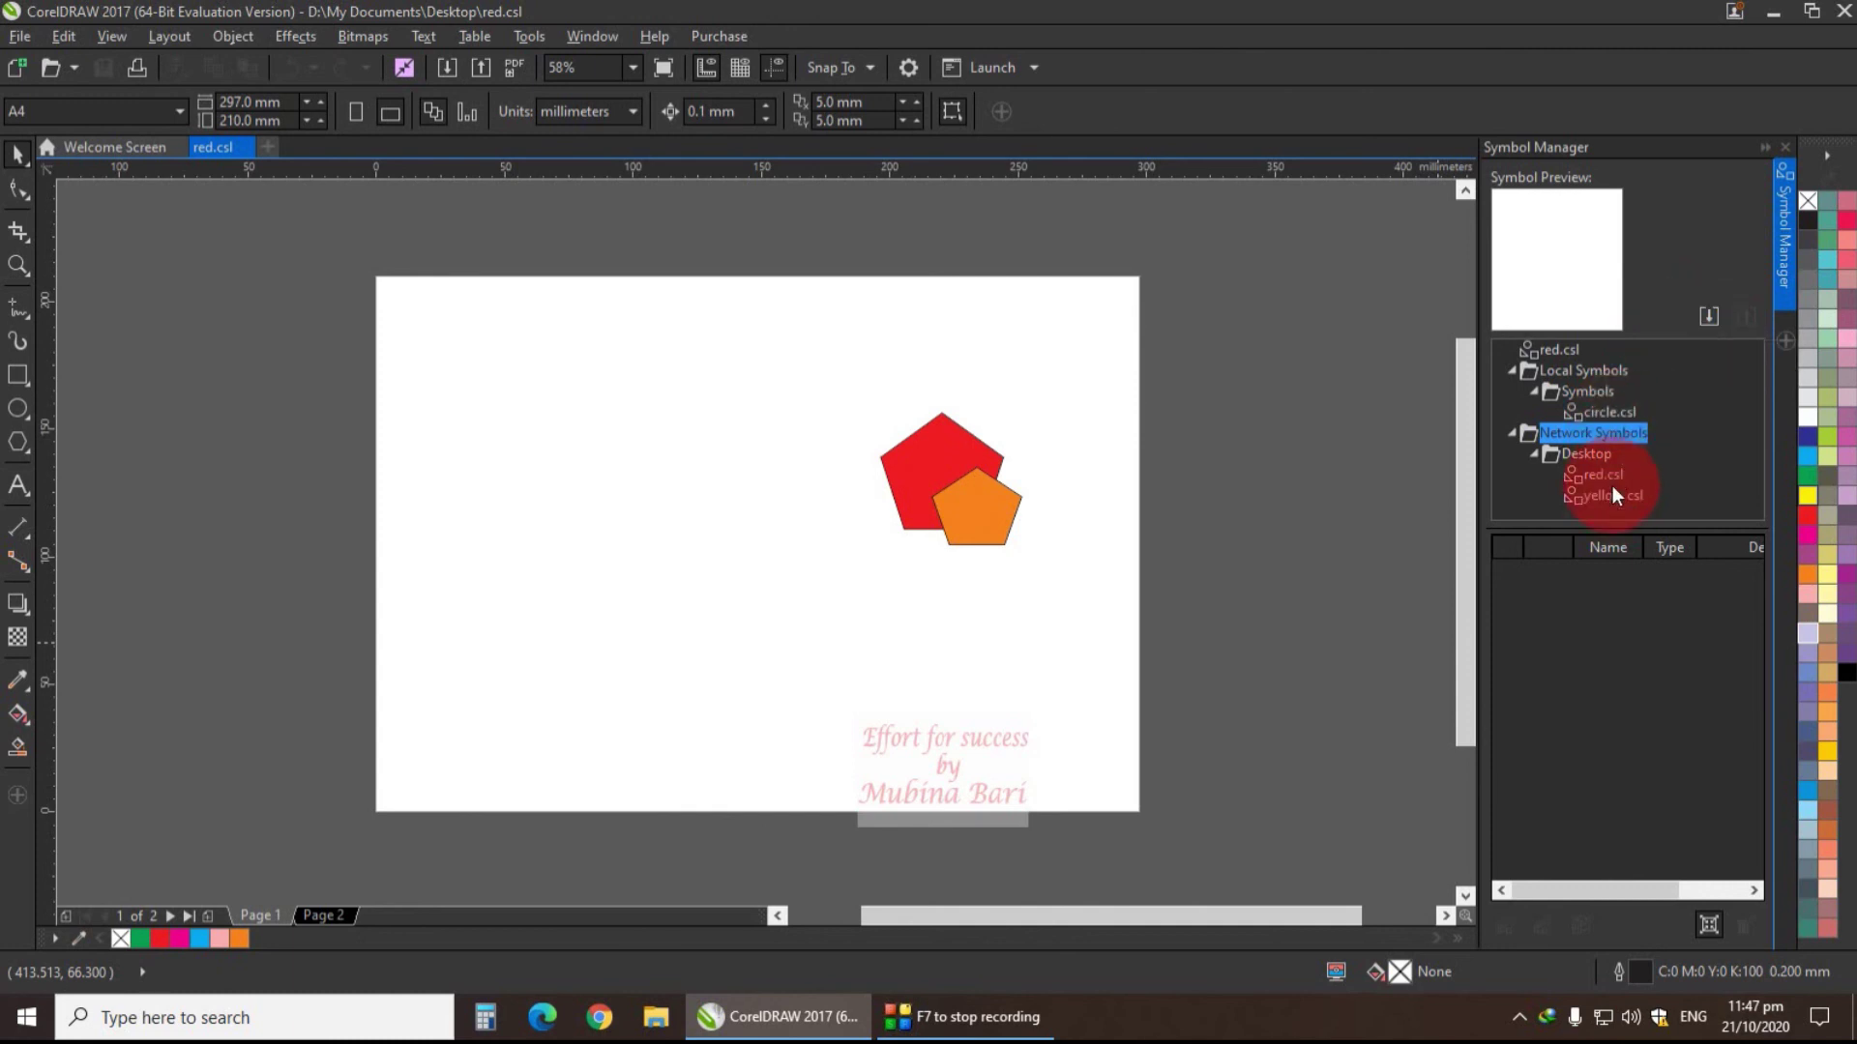
left_click(1604, 414)
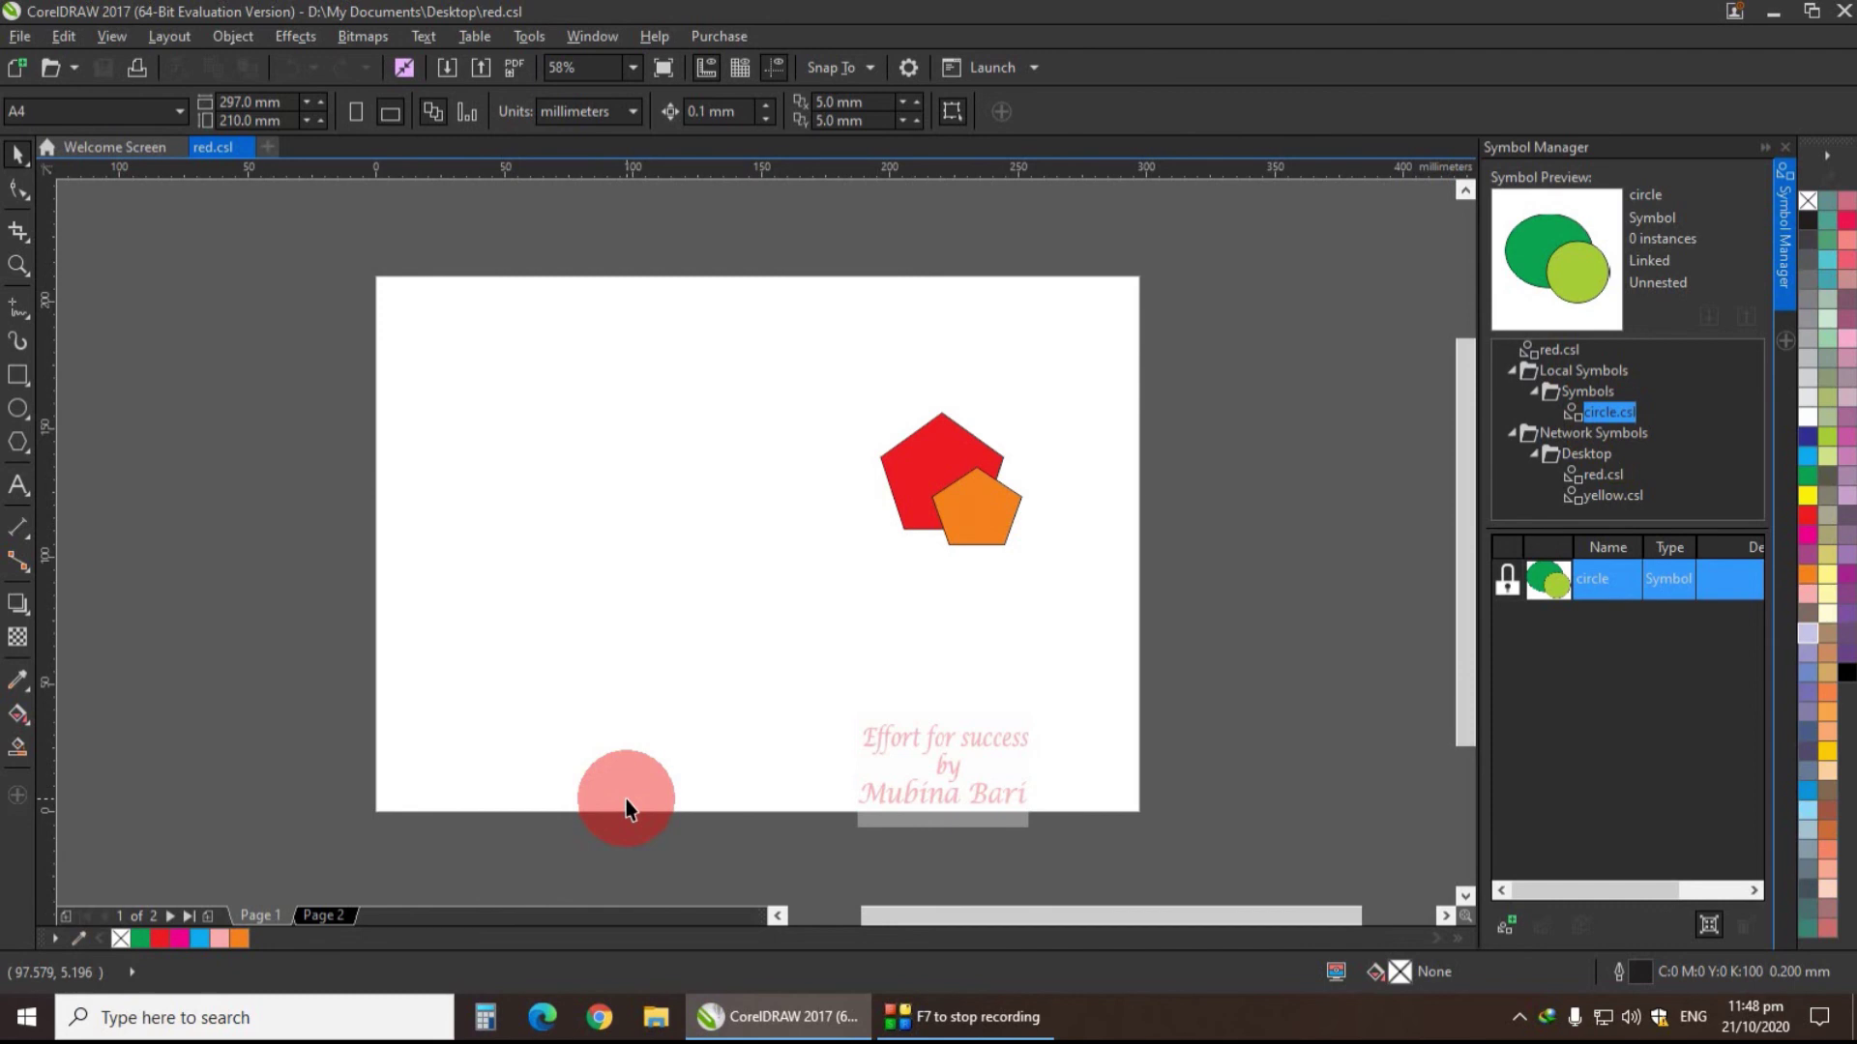
- Open the AppData folder by running appdata from the Windows Run dialog
left_click(91, 1017)
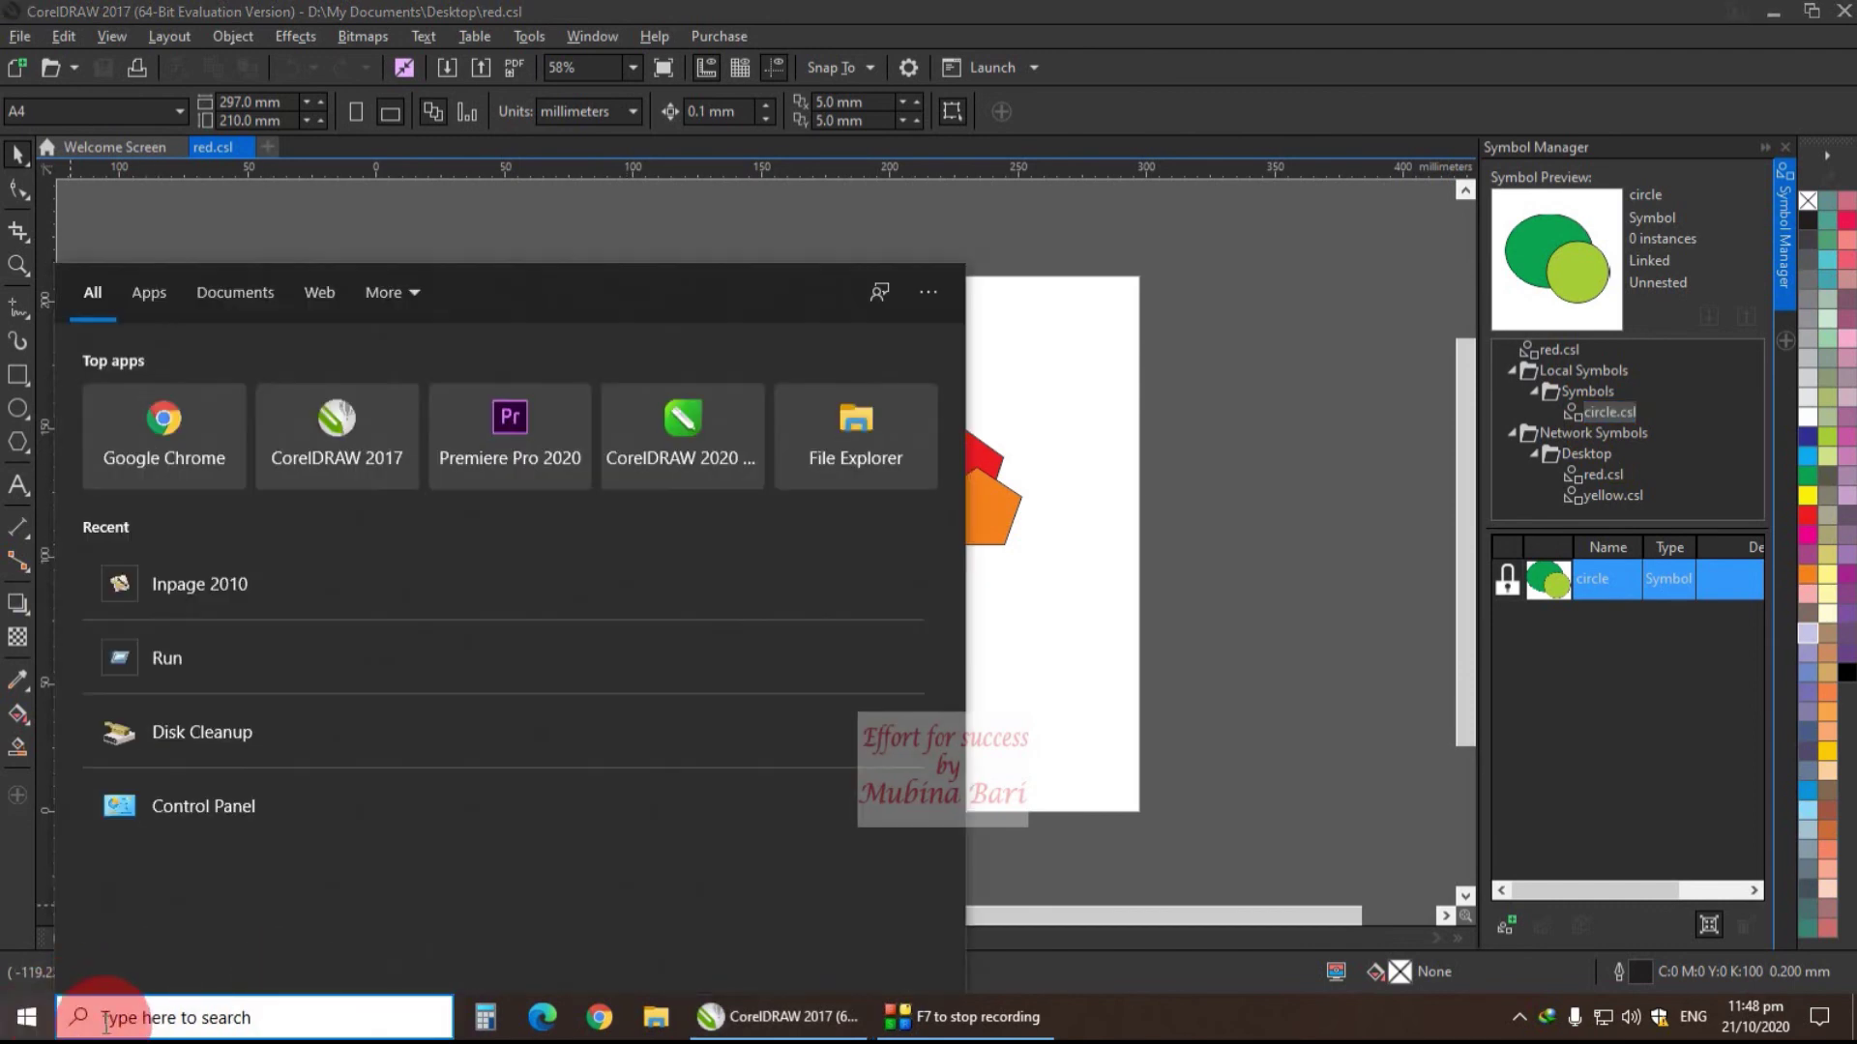
type("run")
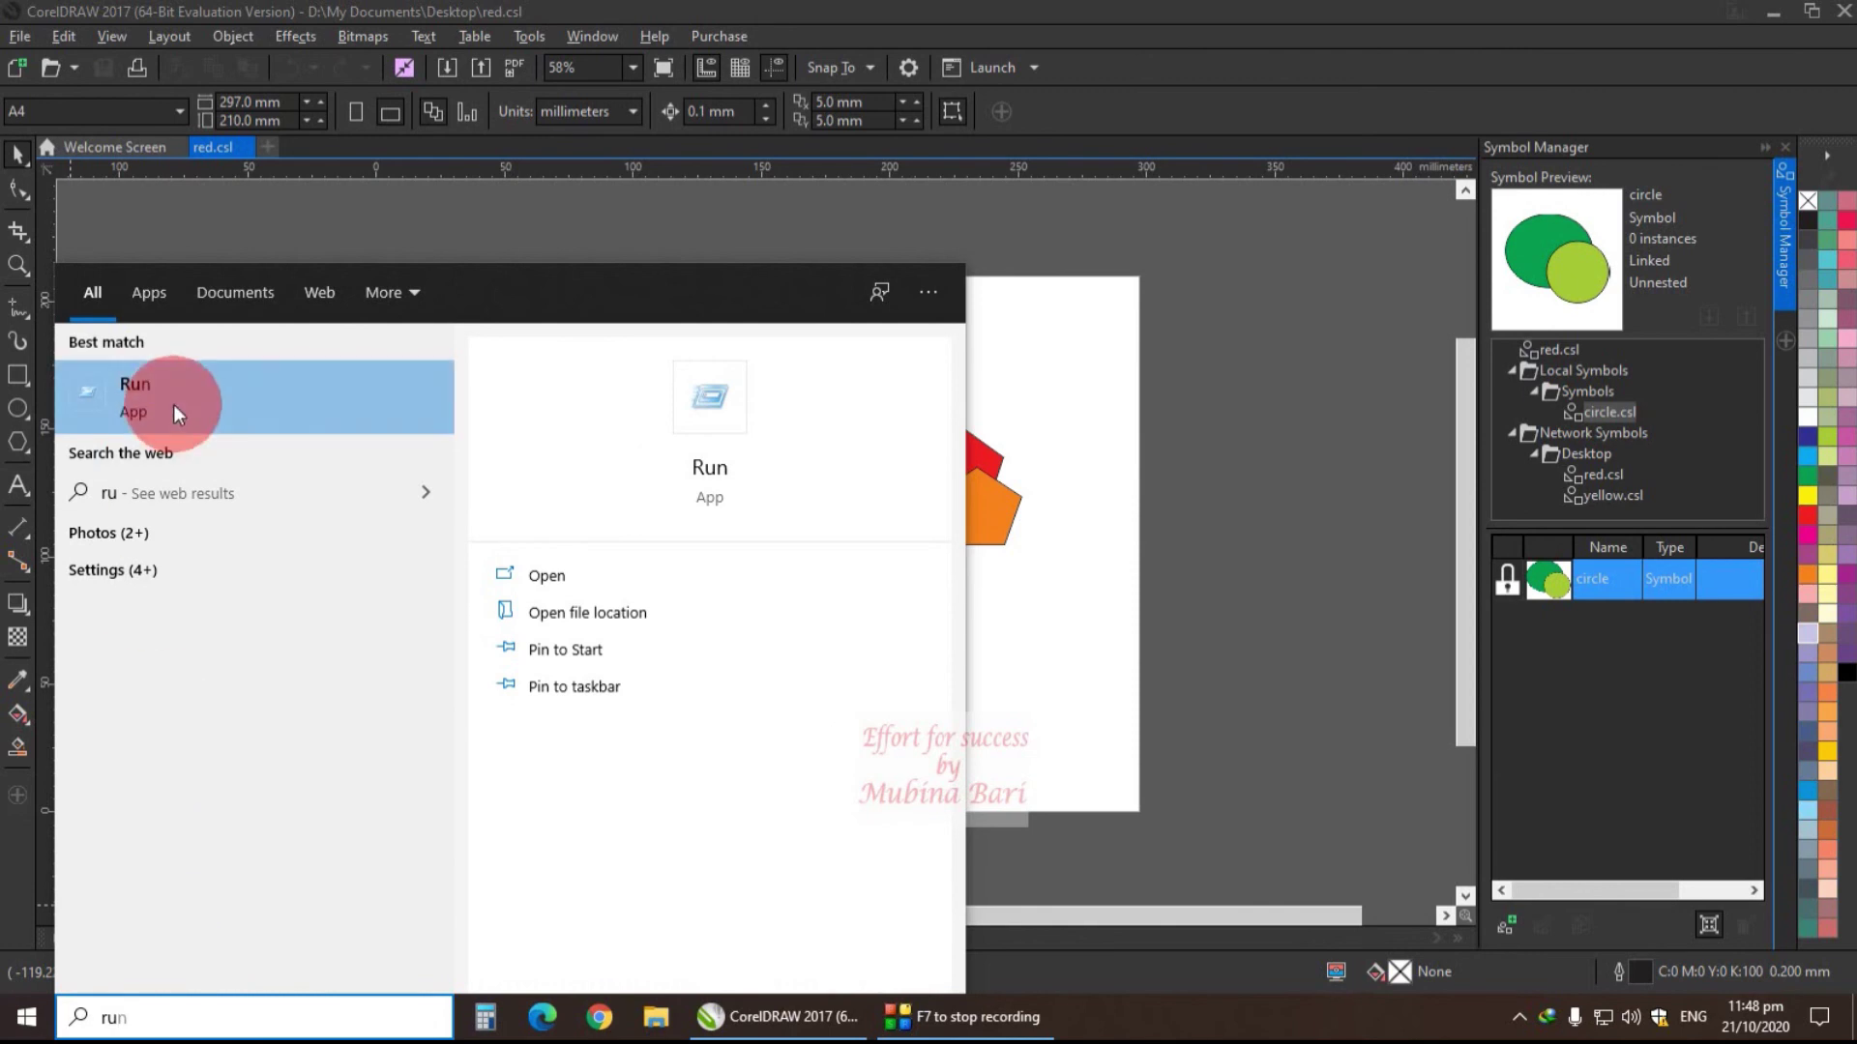
left_click(172, 405)
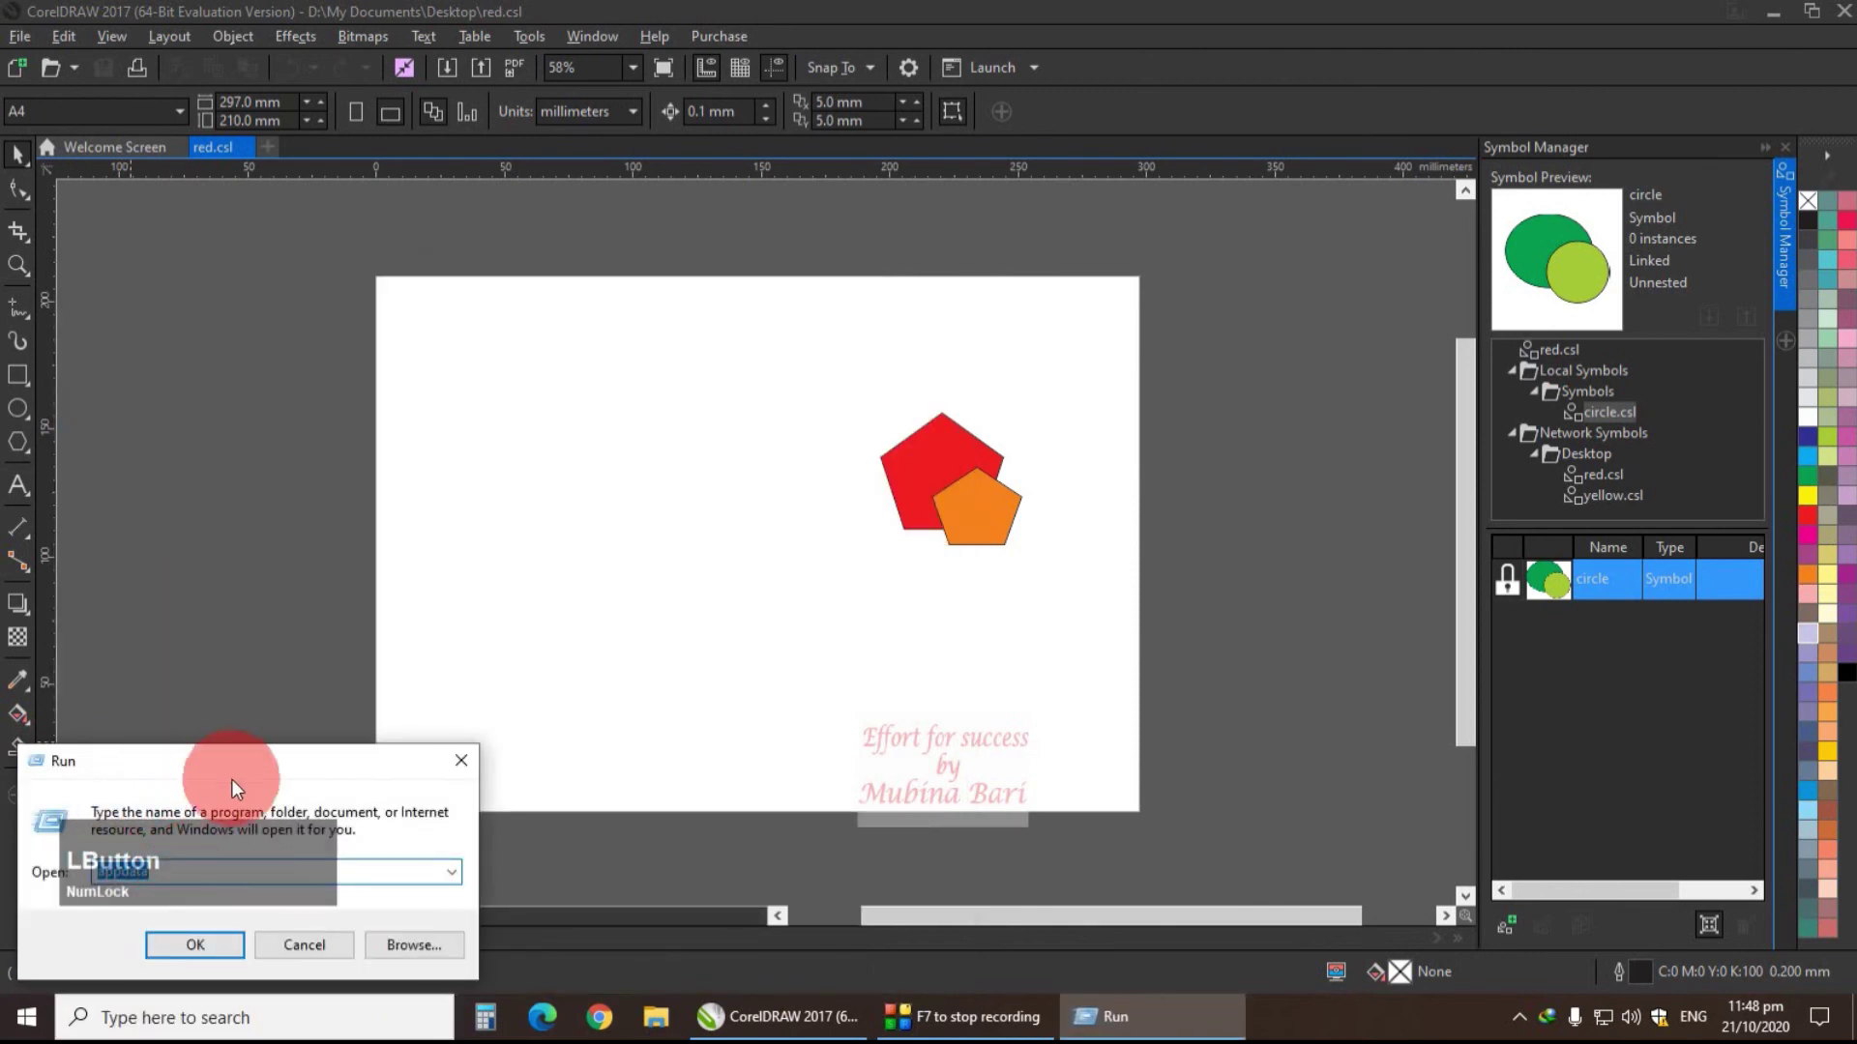
left_click_drag(242, 764, 482, 537)
left_click(406, 629)
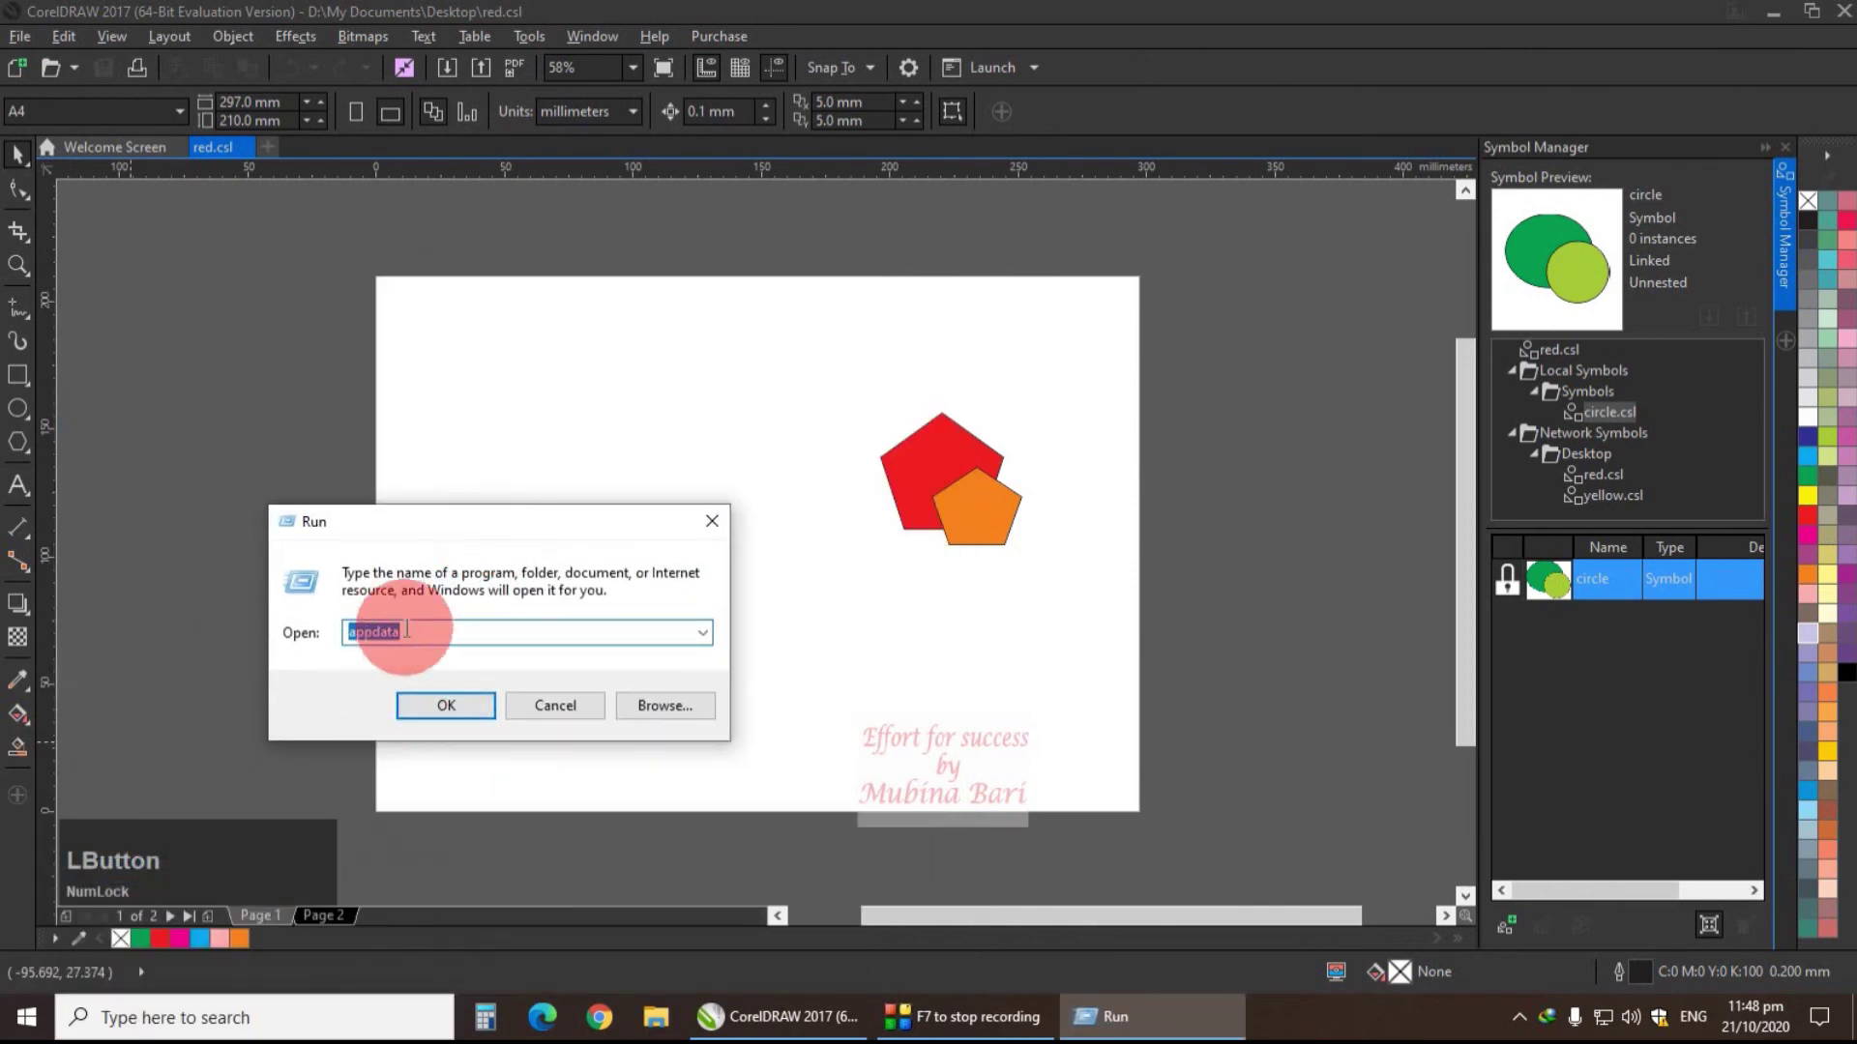
key("BackSpace")
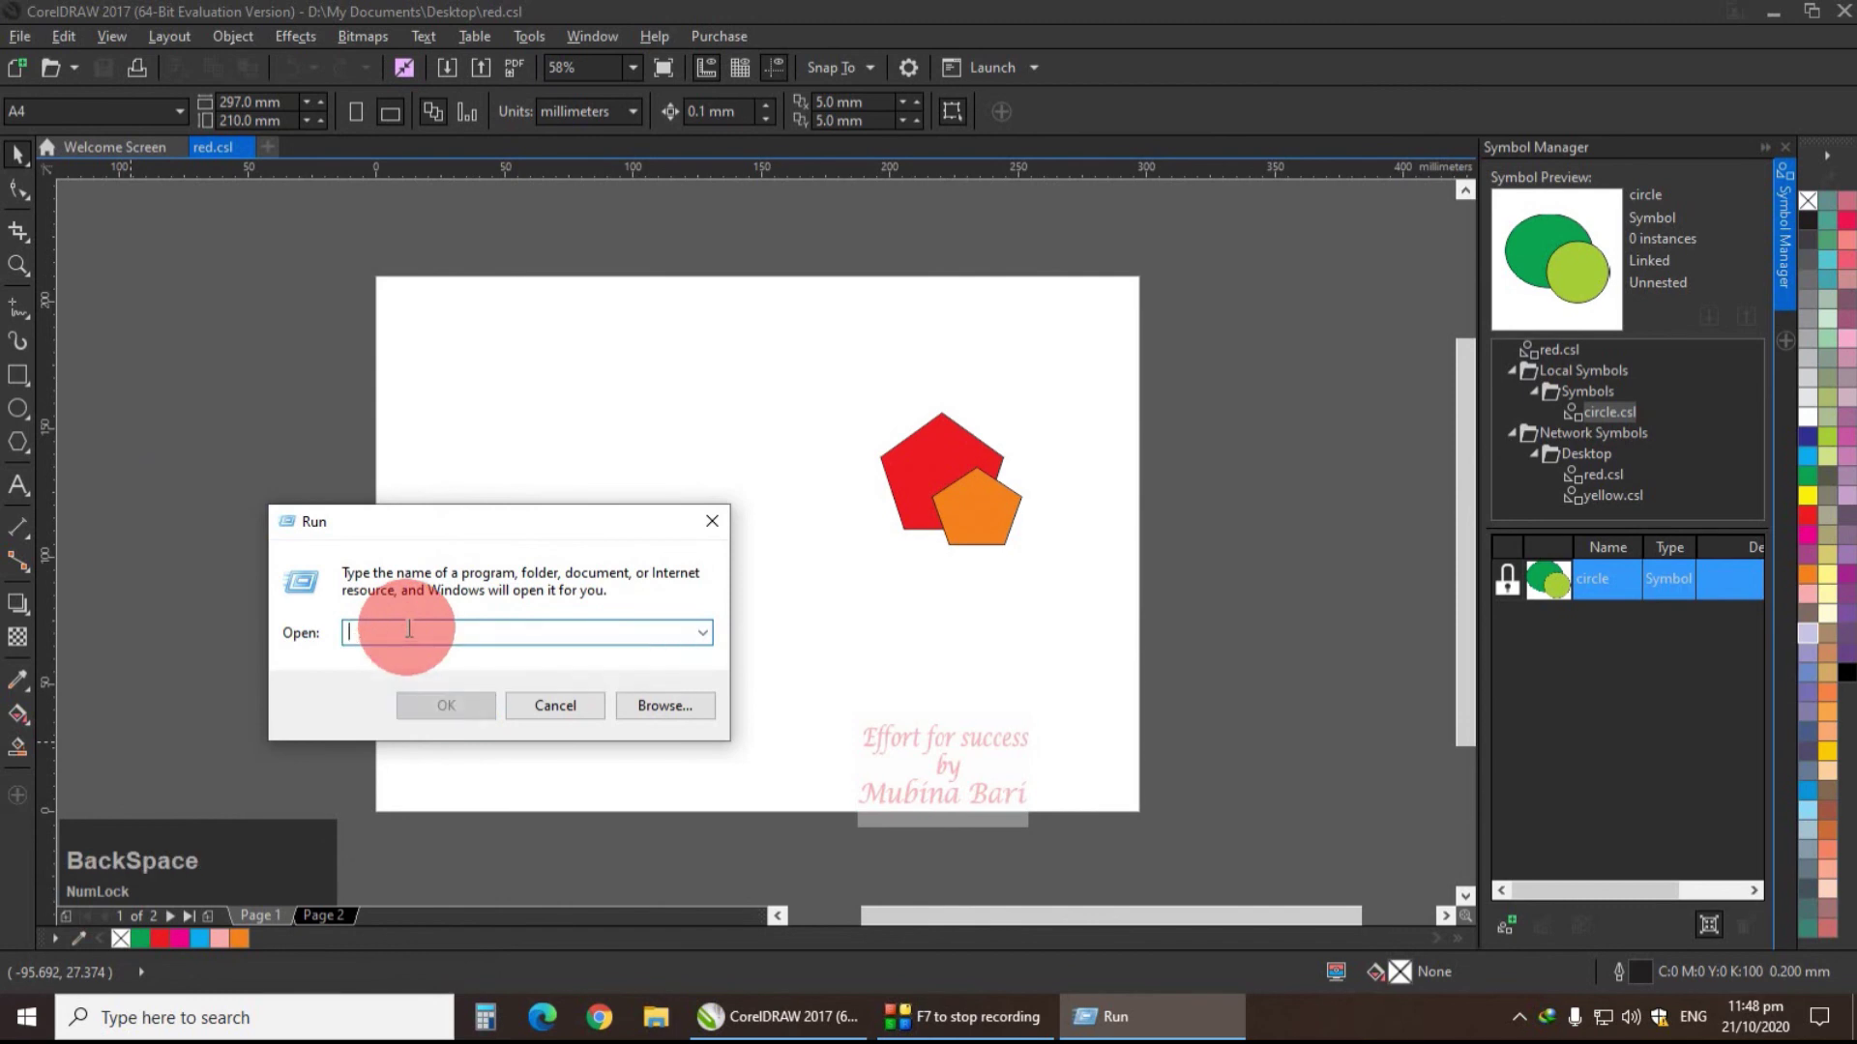
type("a")
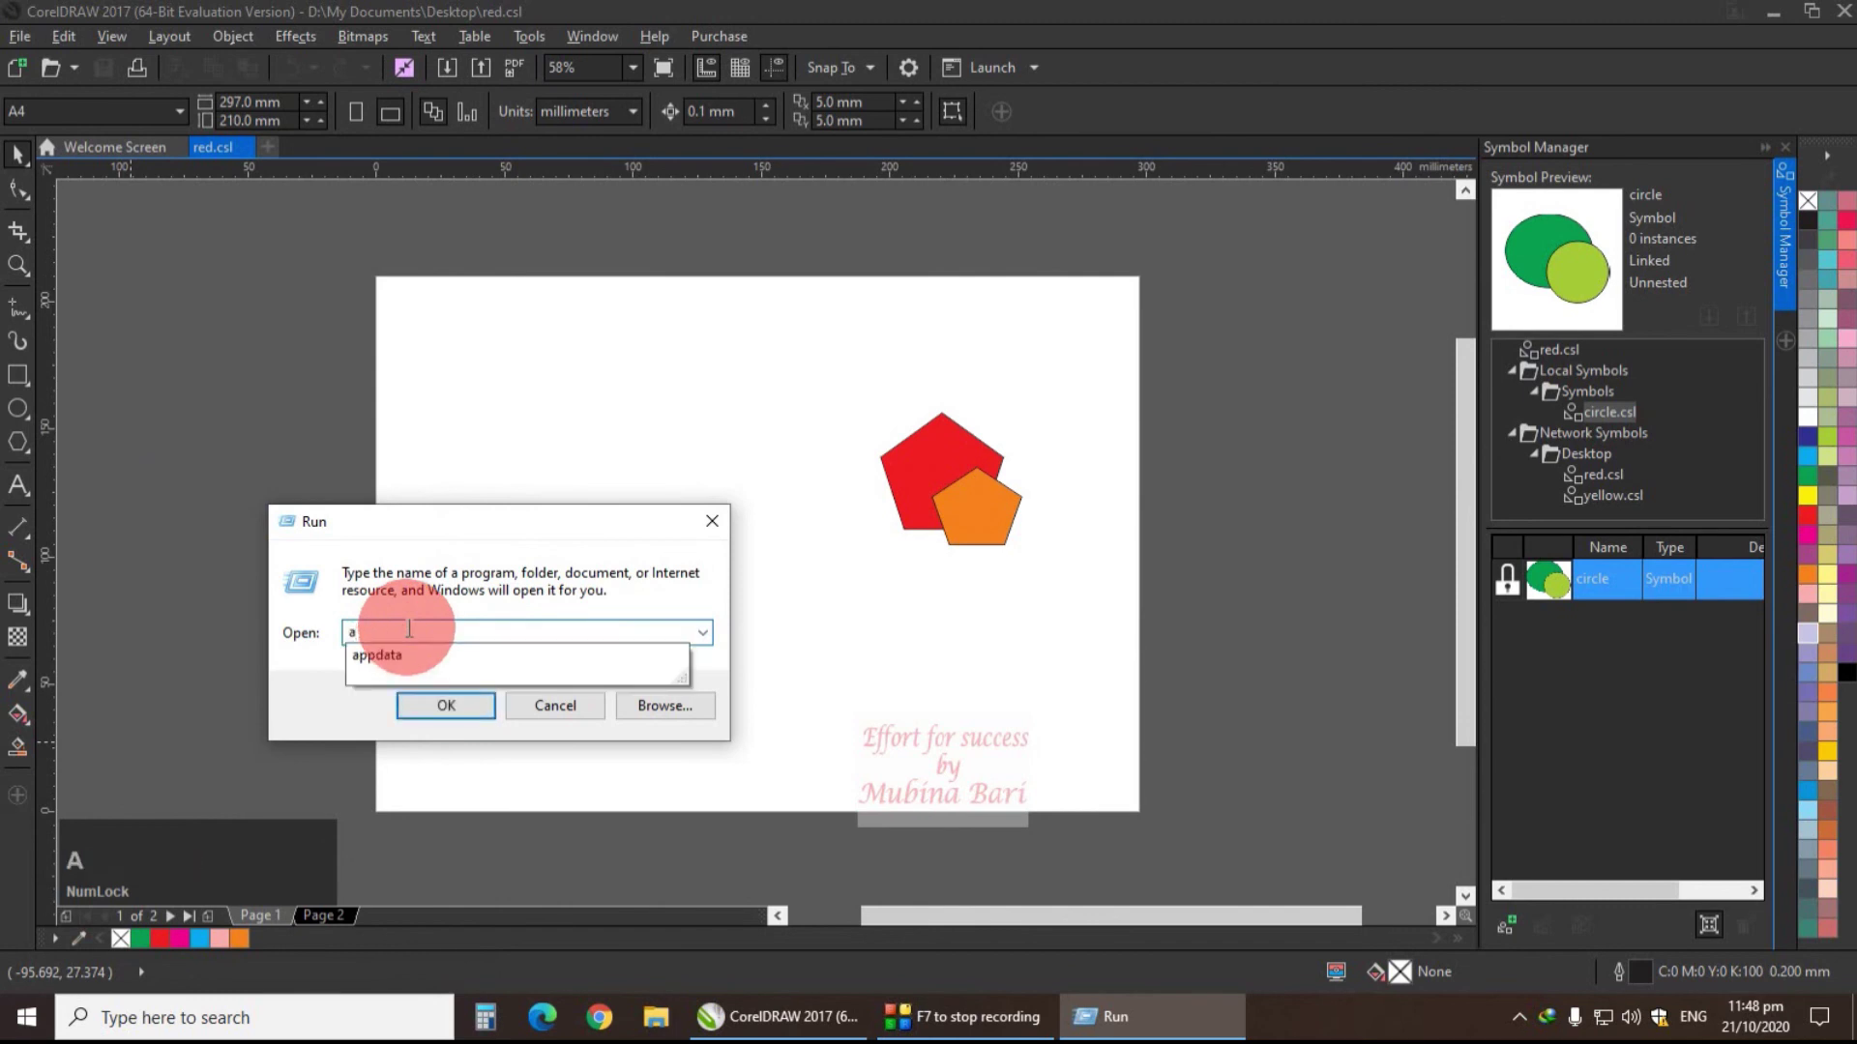
type("ppdata")
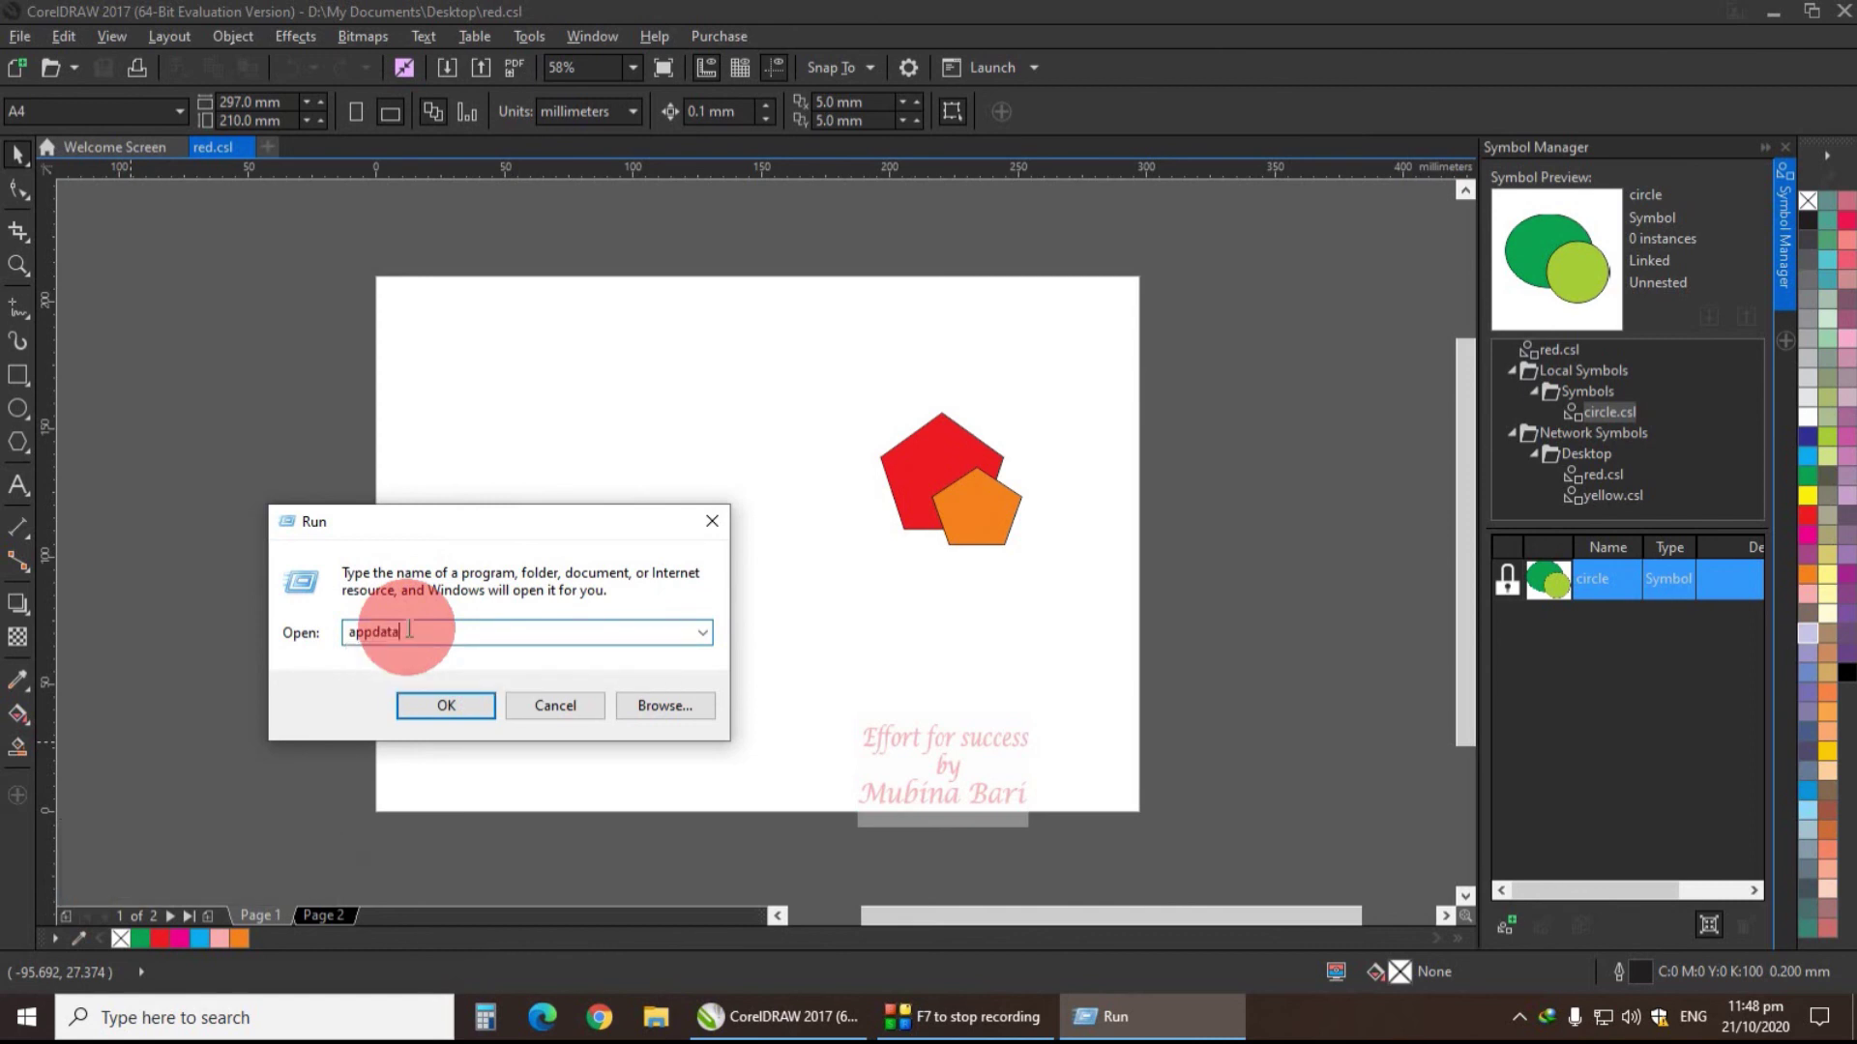
left_click(414, 704)
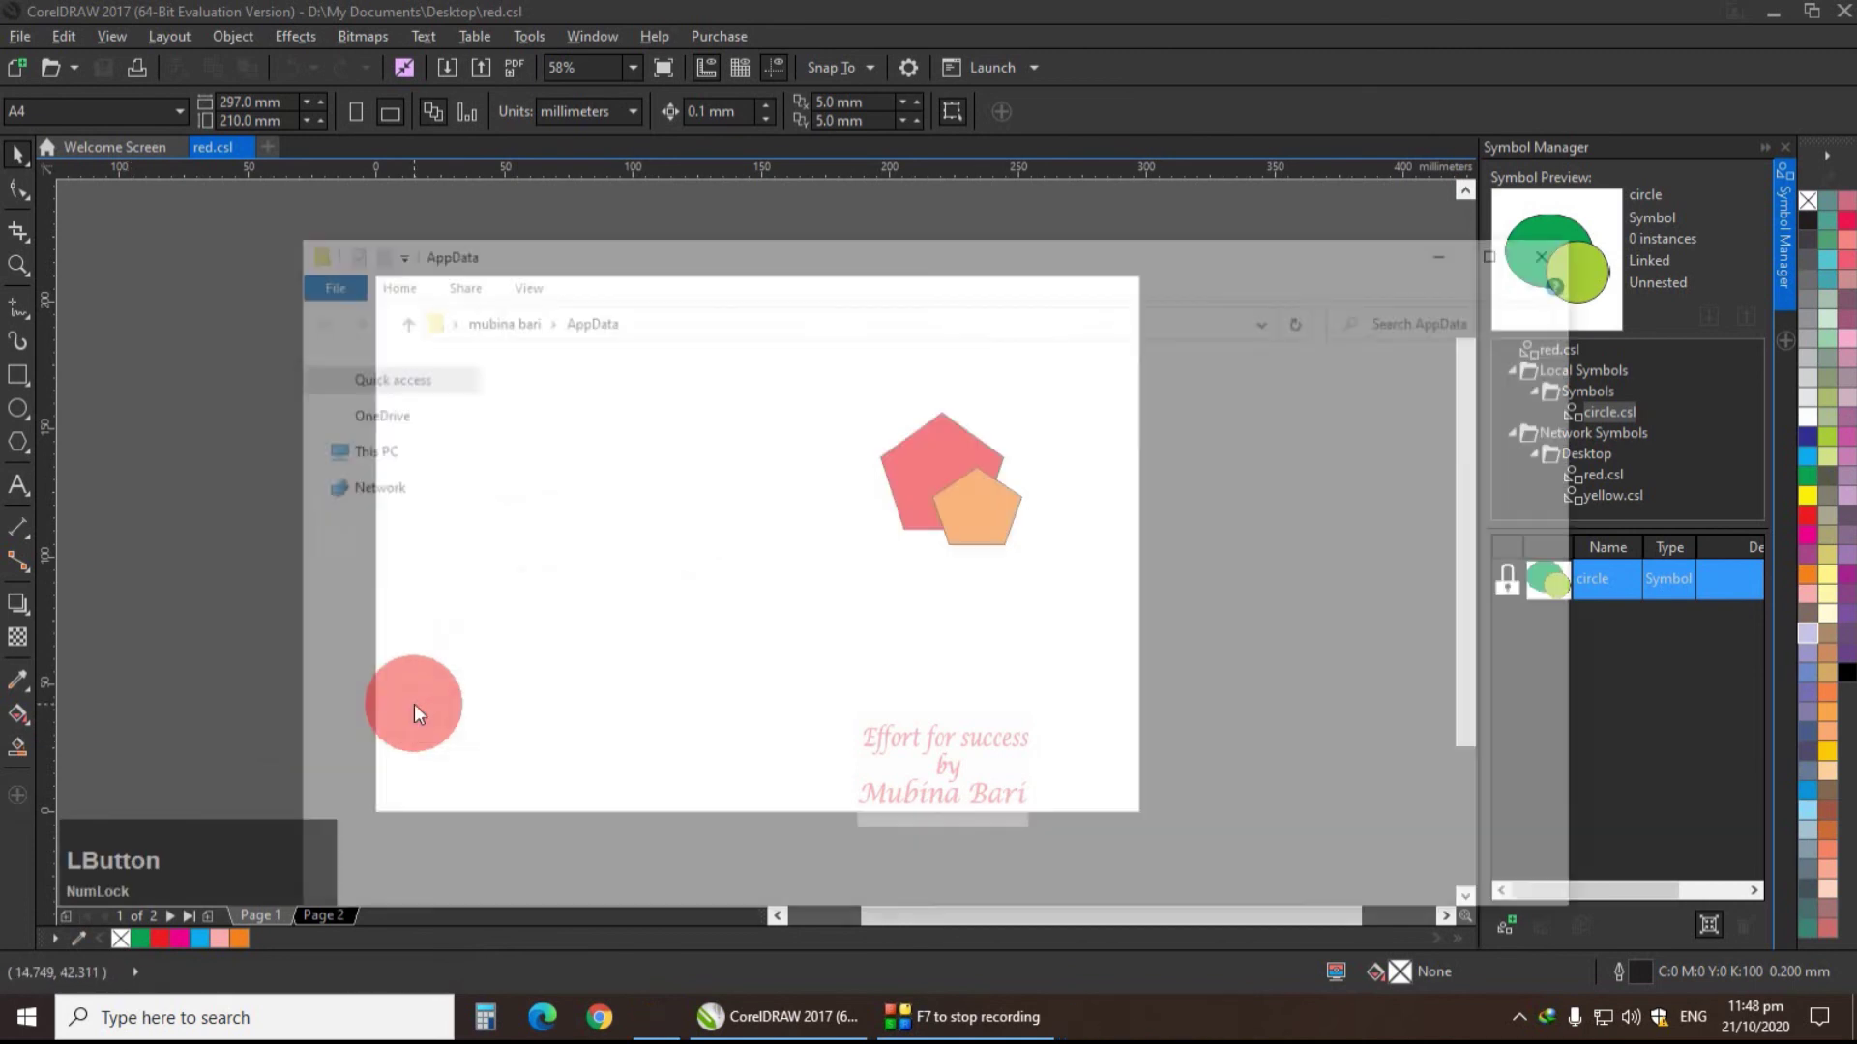
- Browse from AppData through Roaming, Corel and CorelDRAW Graphics Suite 2017 to the Symbols folder
left_click(1106, 375)
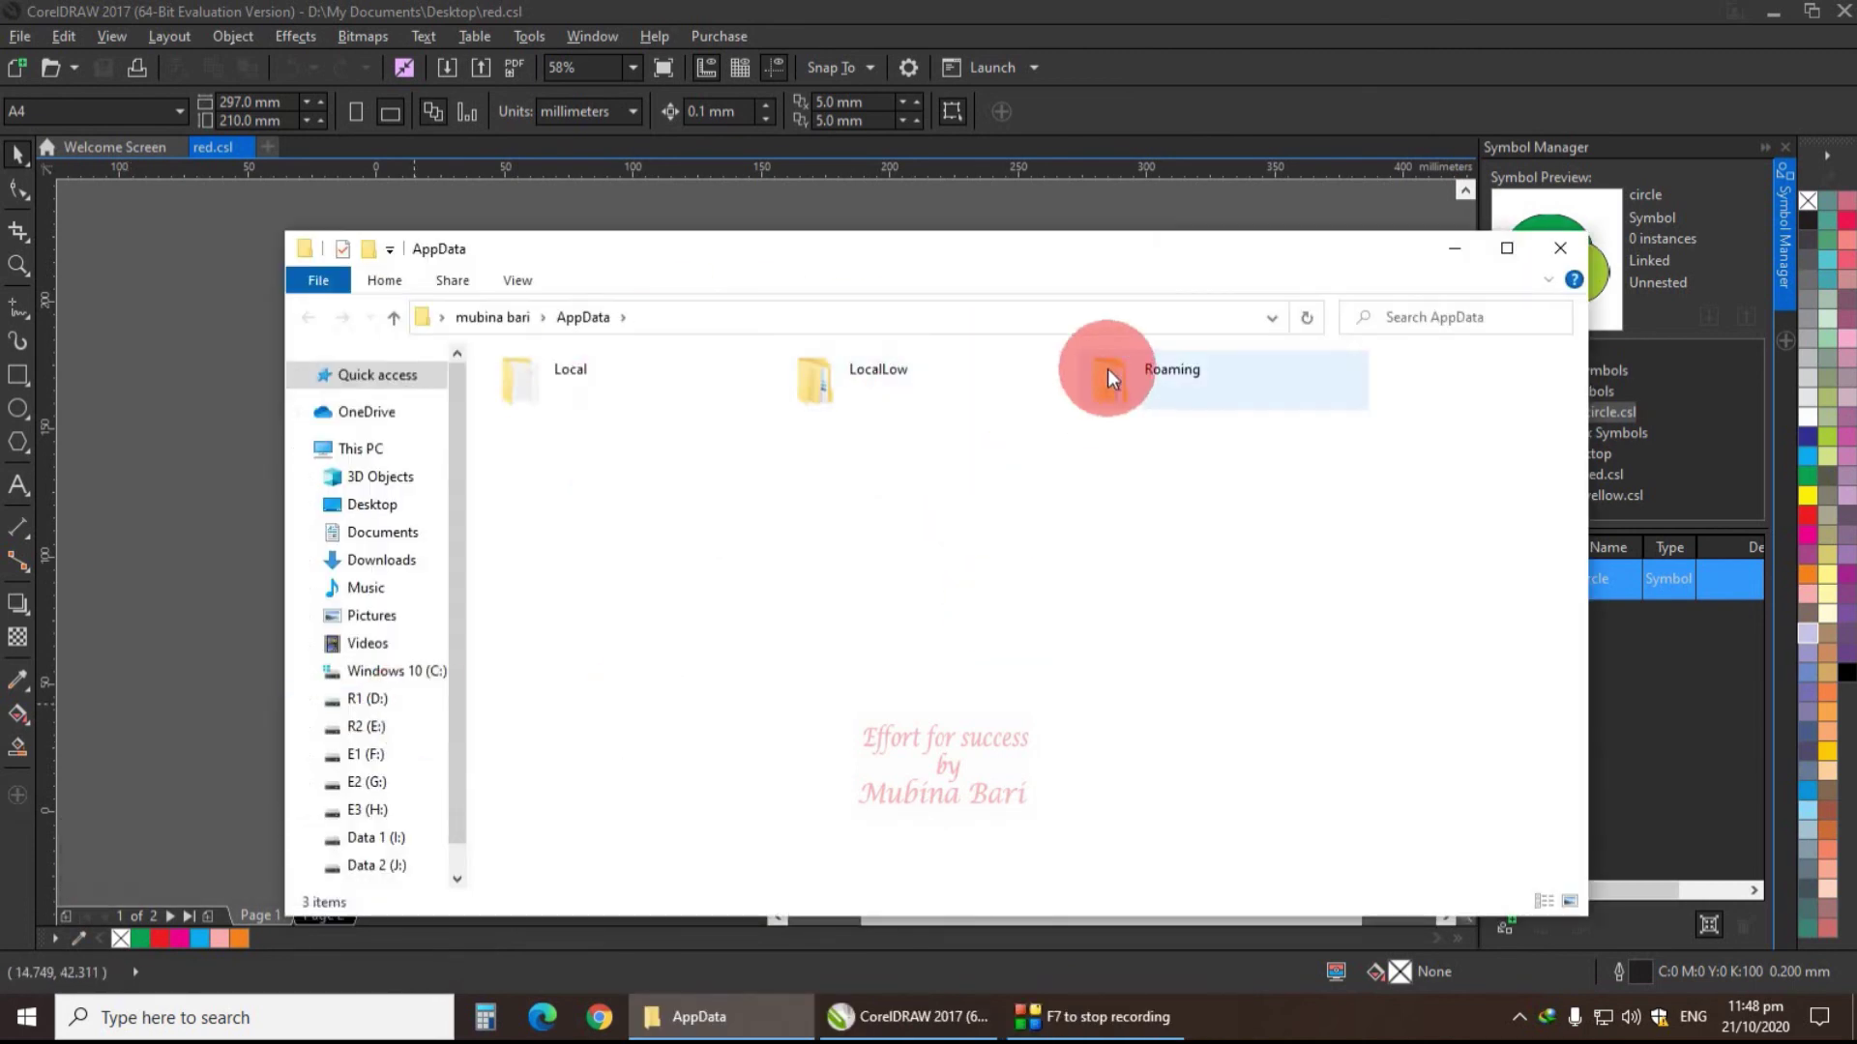
double_click(1147, 377)
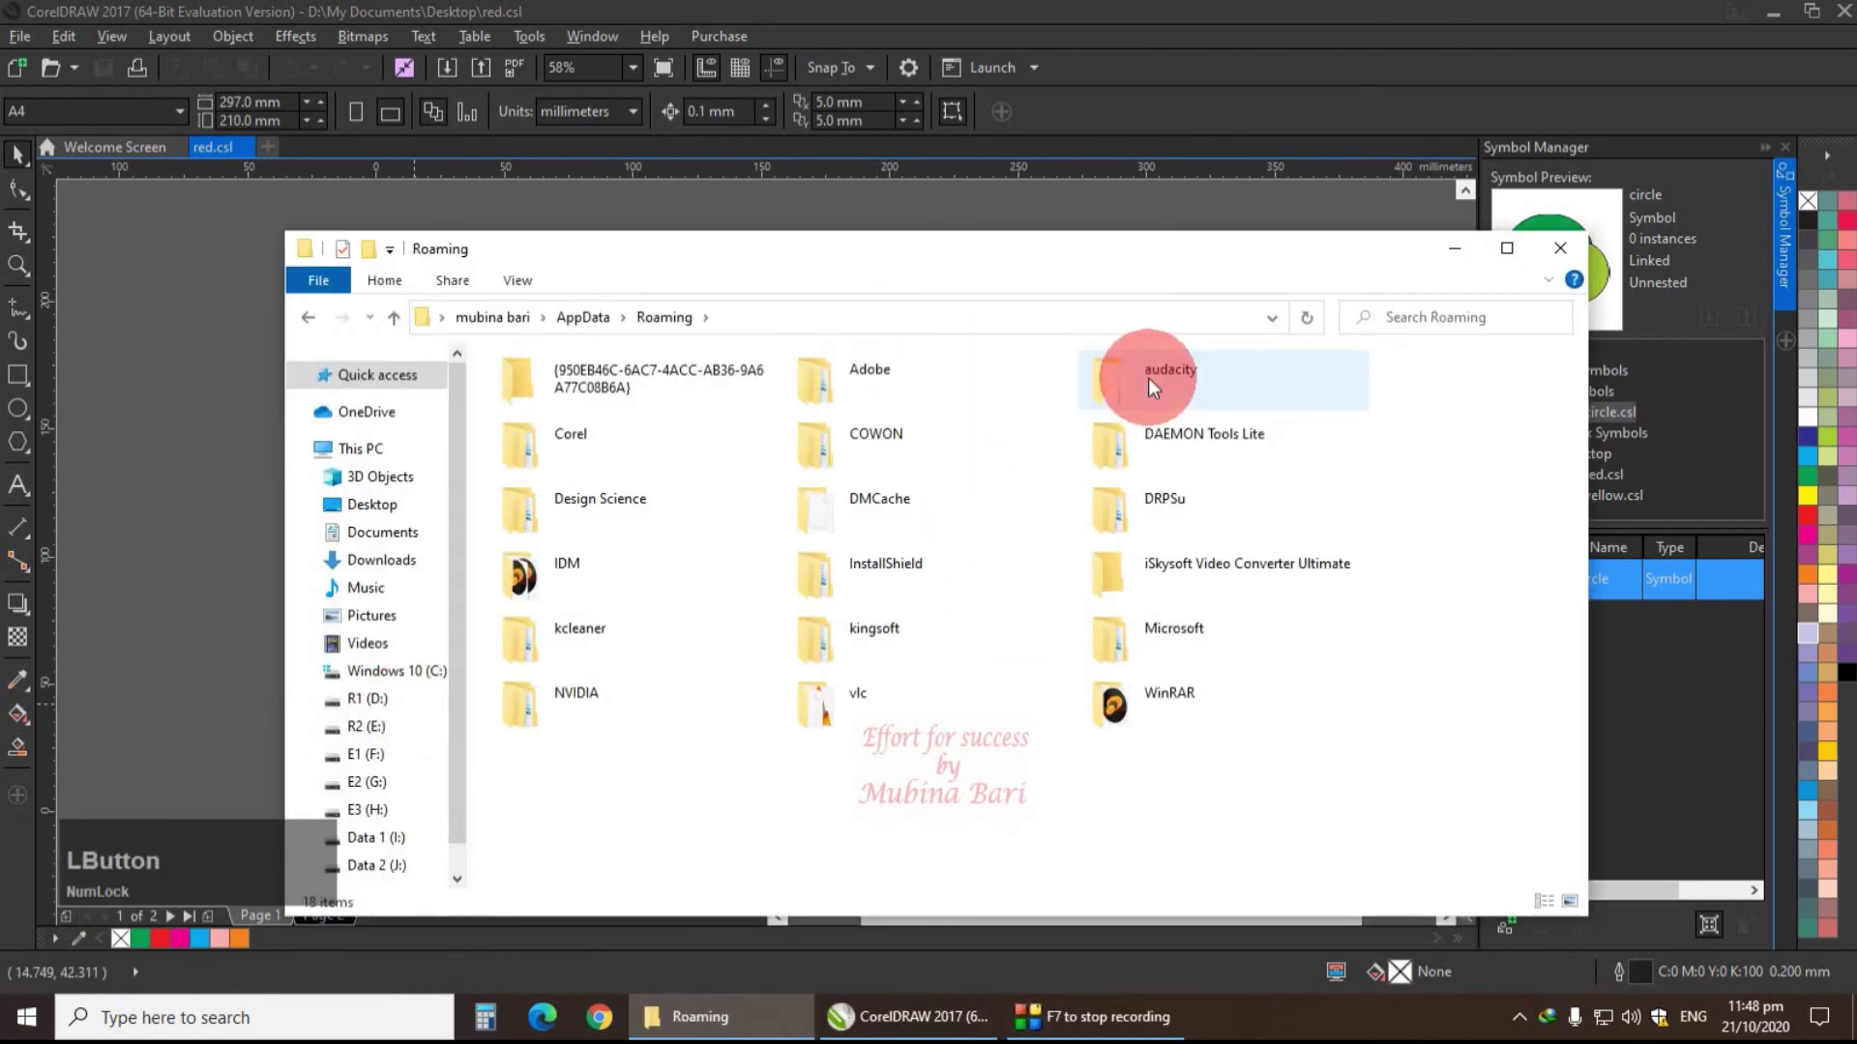
double_click(578, 451)
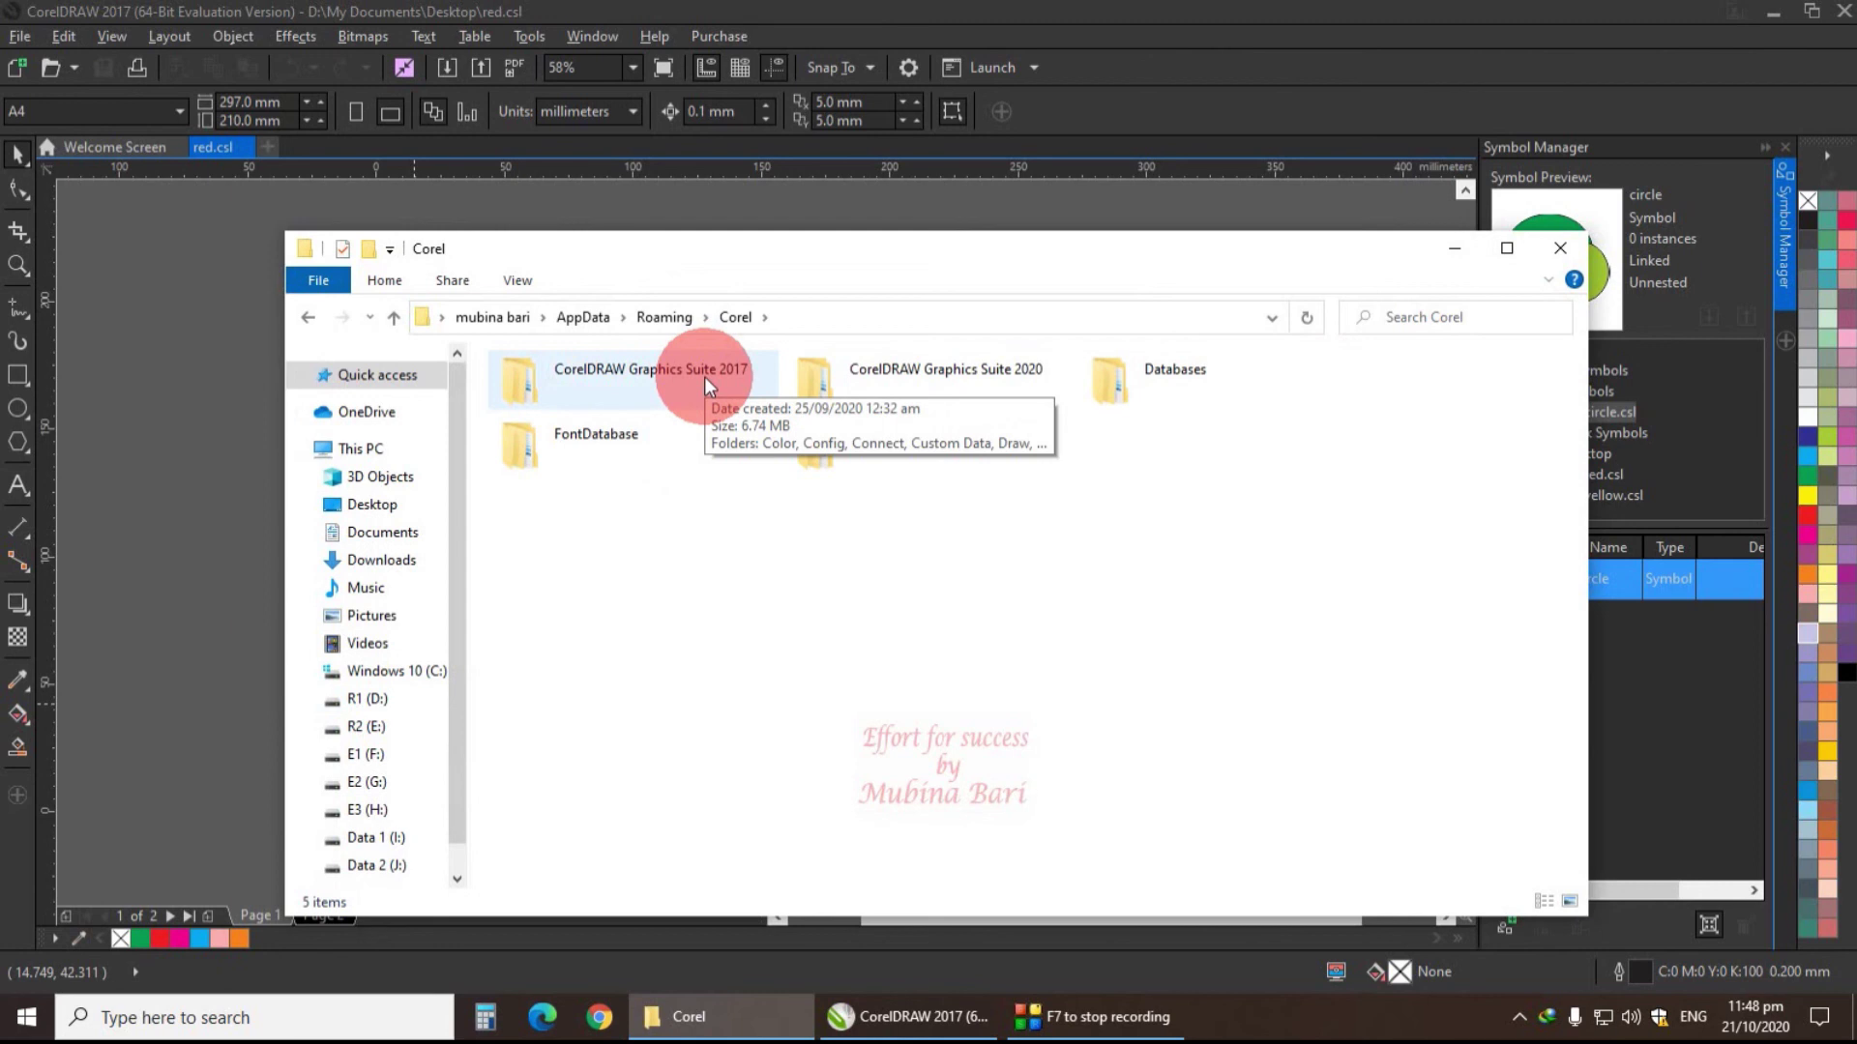
double_click(648, 385)
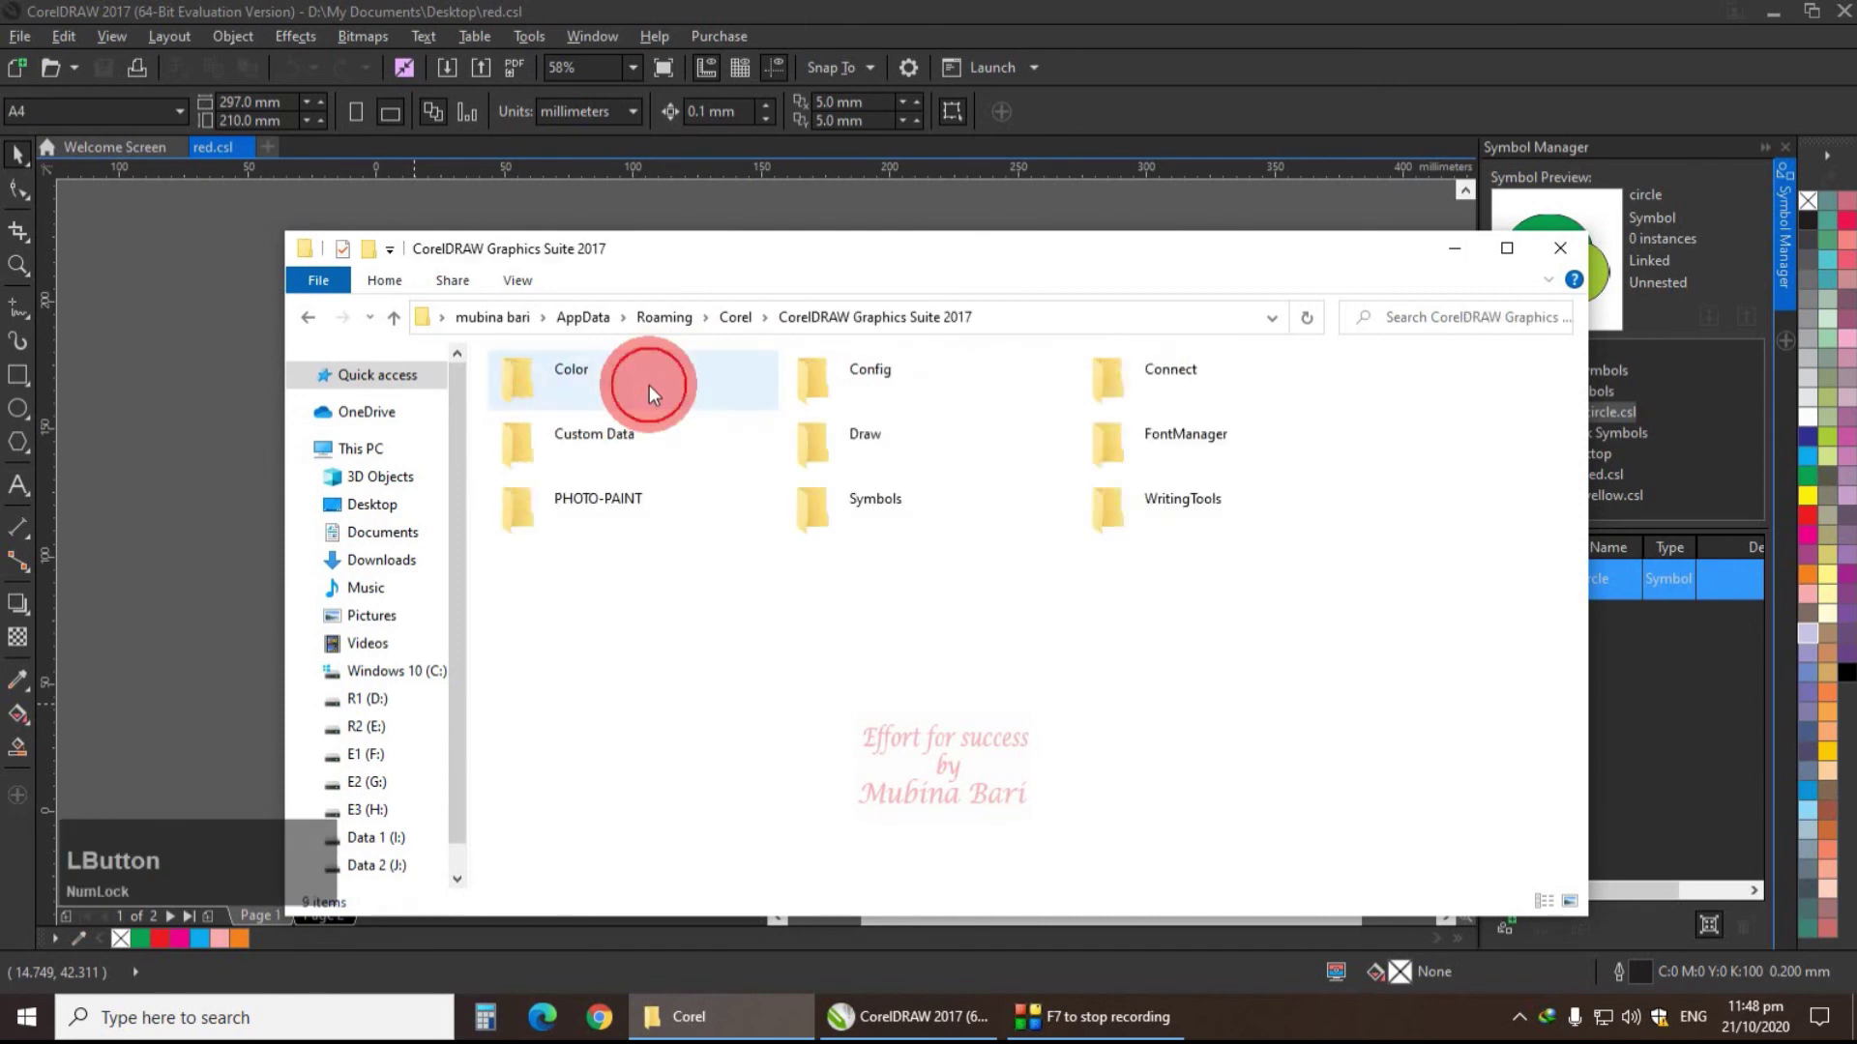
double_click(868, 520)
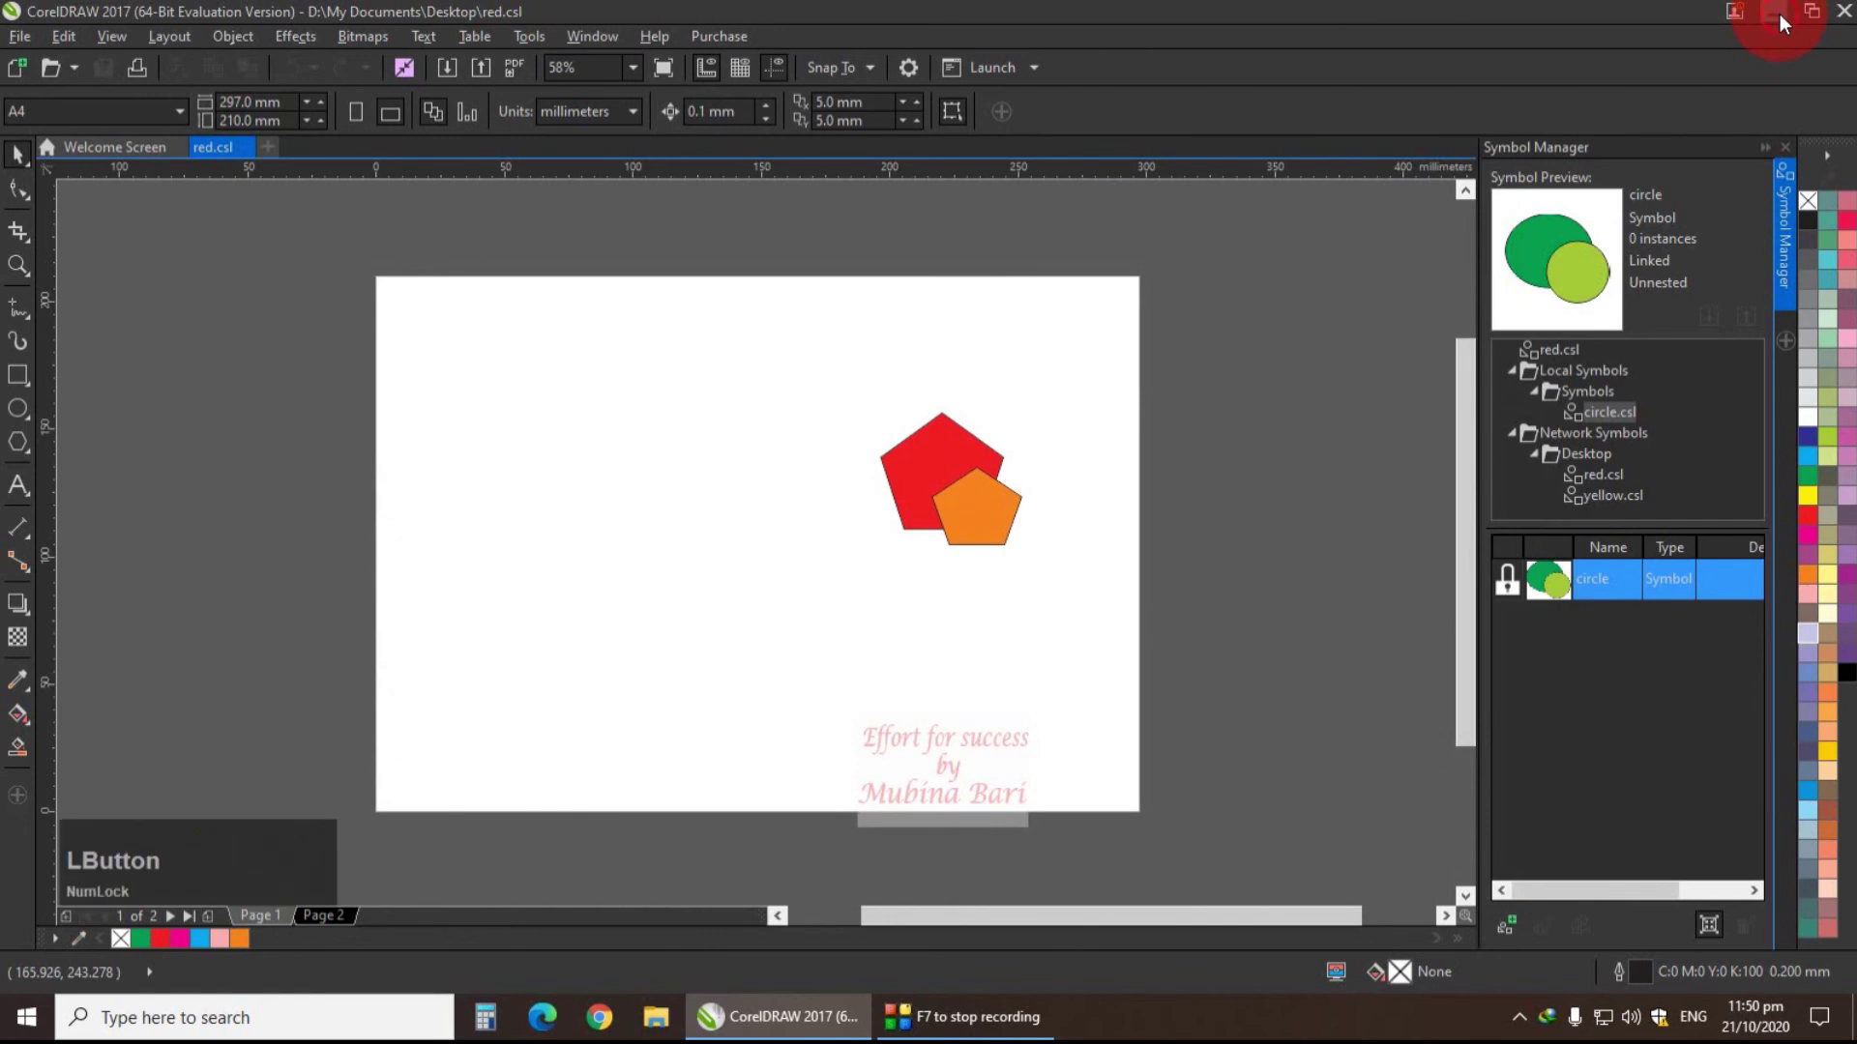
- Minimize CorelDRAW and open the computer owner's profile folder under Users on the Windows 10 (C:) drive from This PC
left_click(1779, 14)
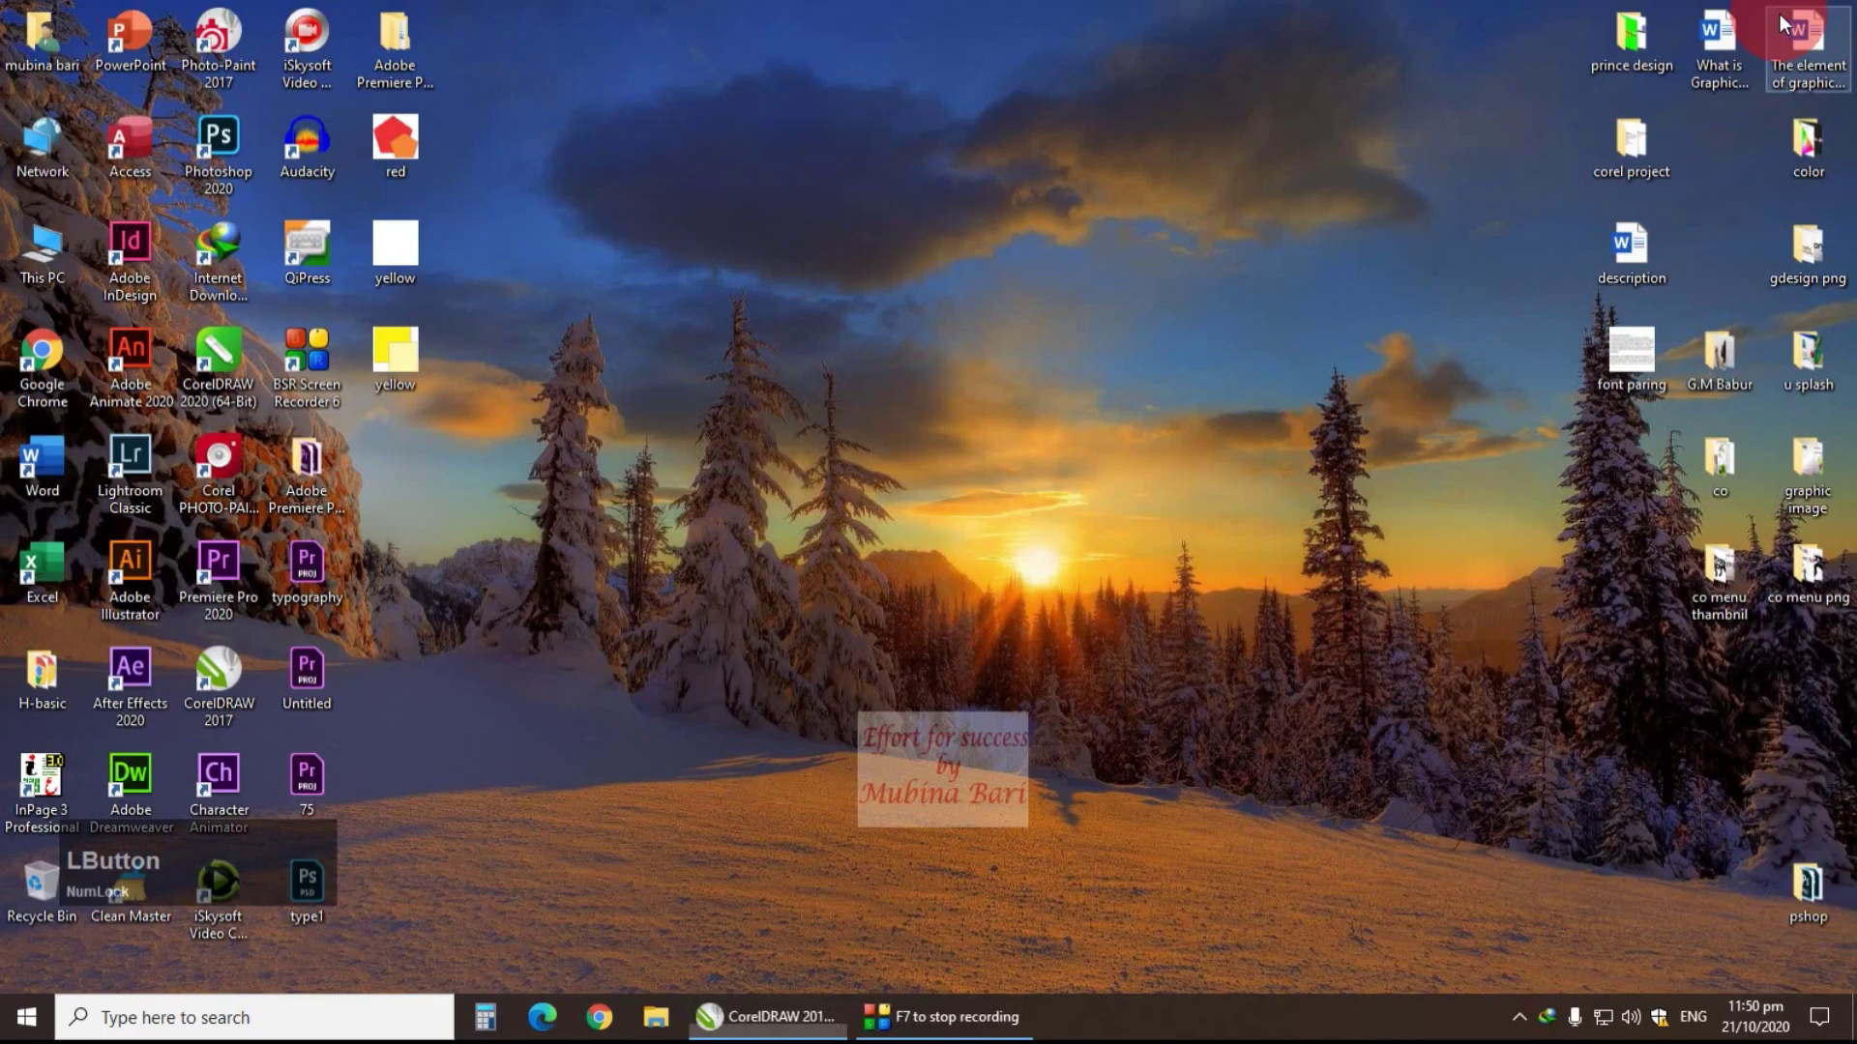
left_click(48, 246)
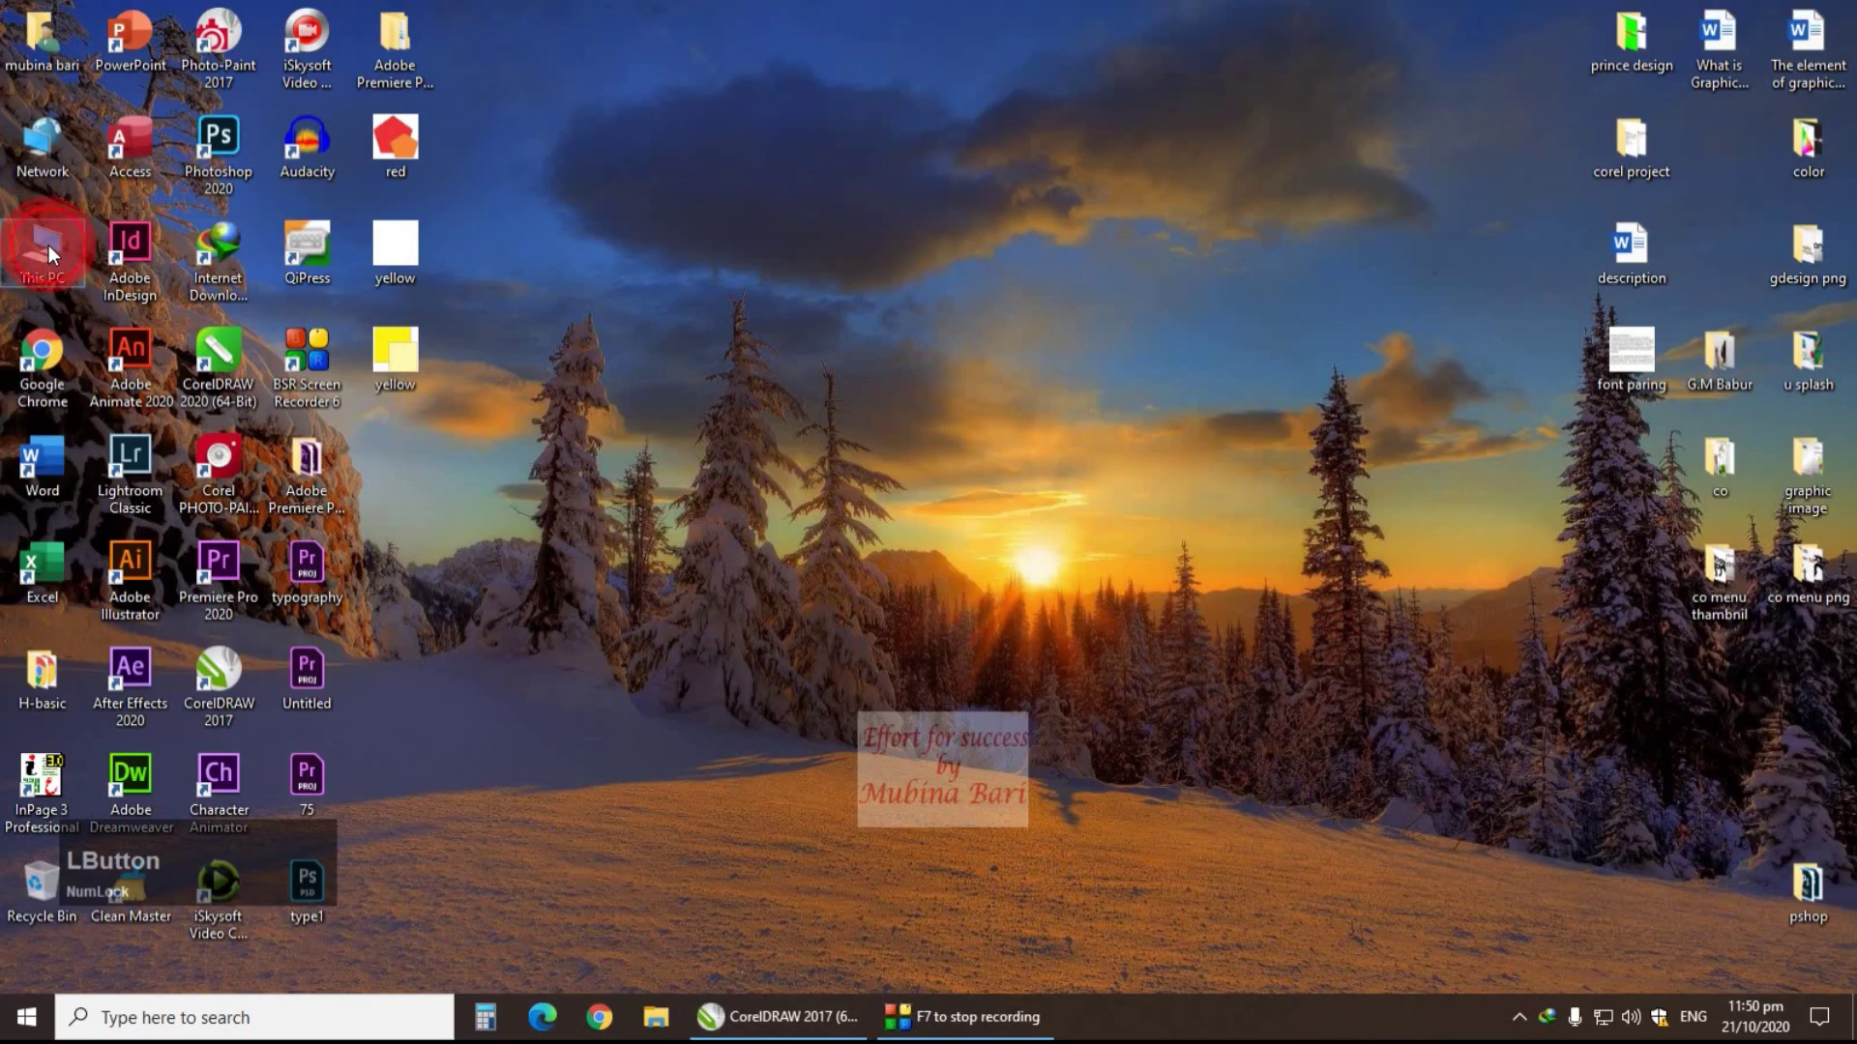
double_click(49, 246)
left_click(693, 643)
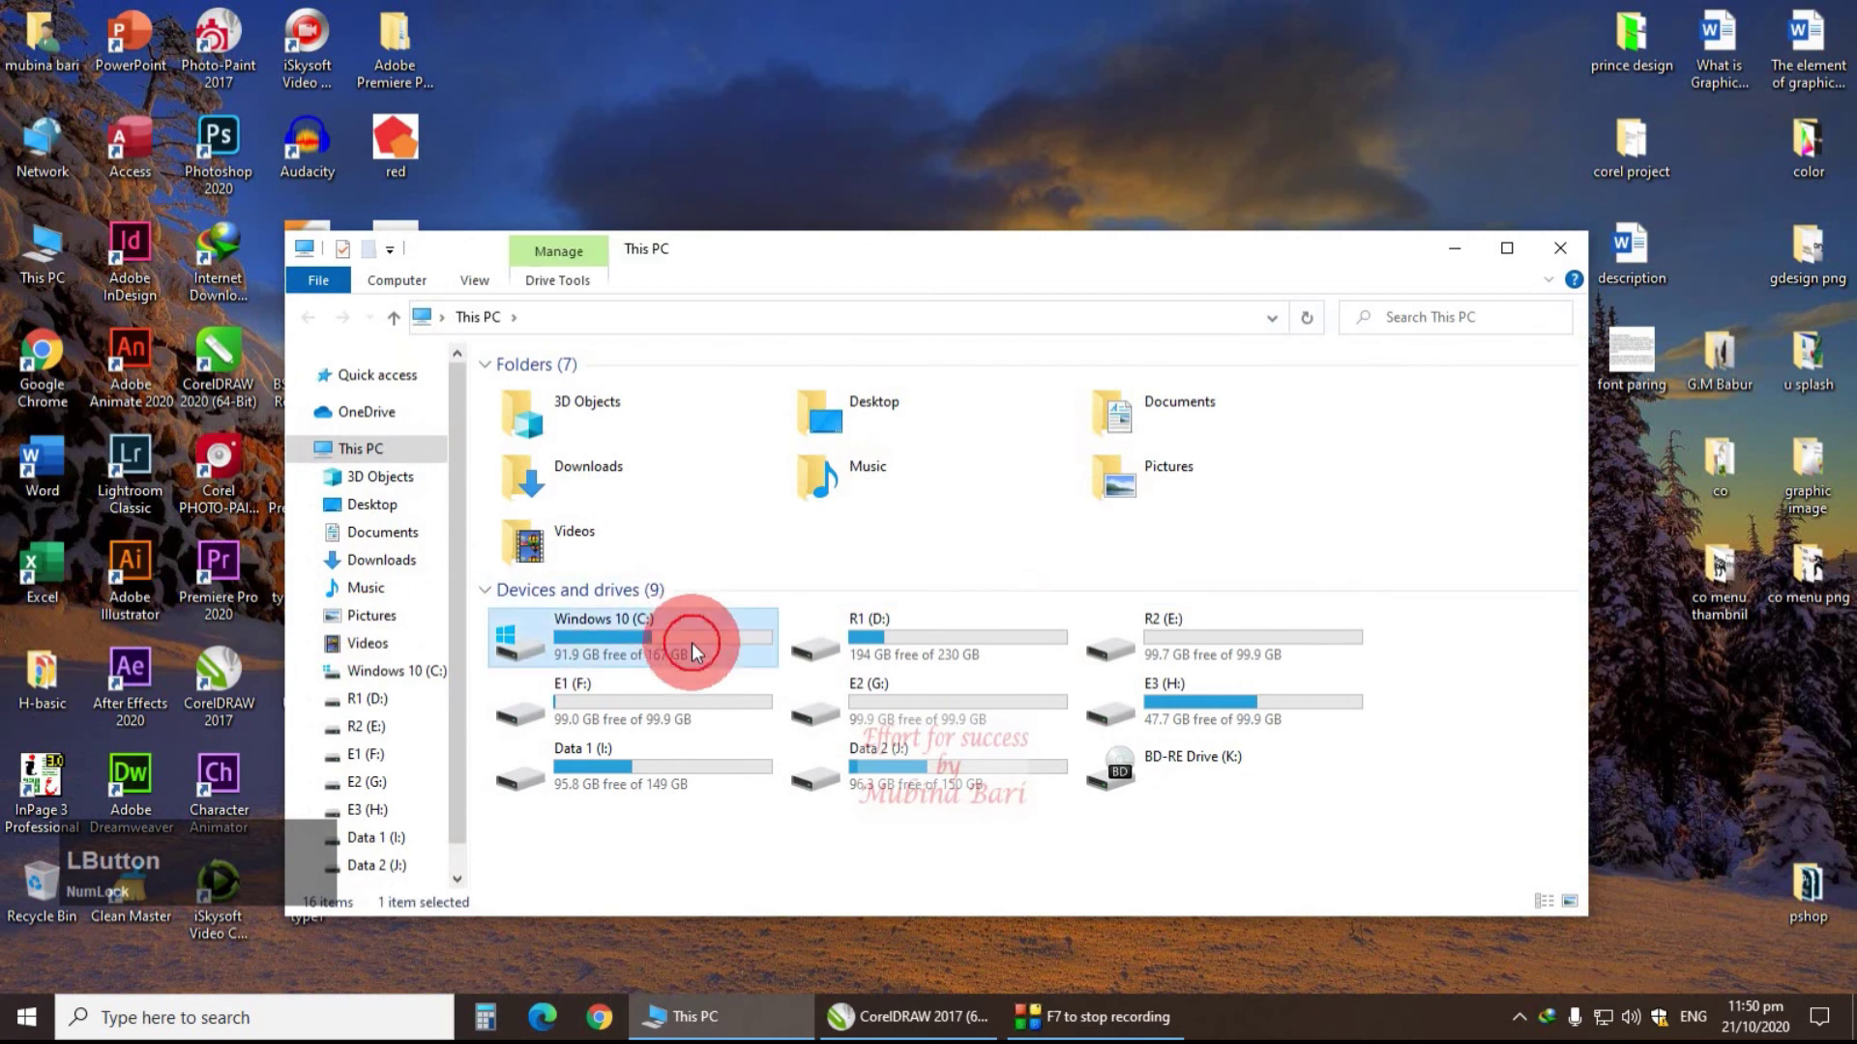
double_click(692, 642)
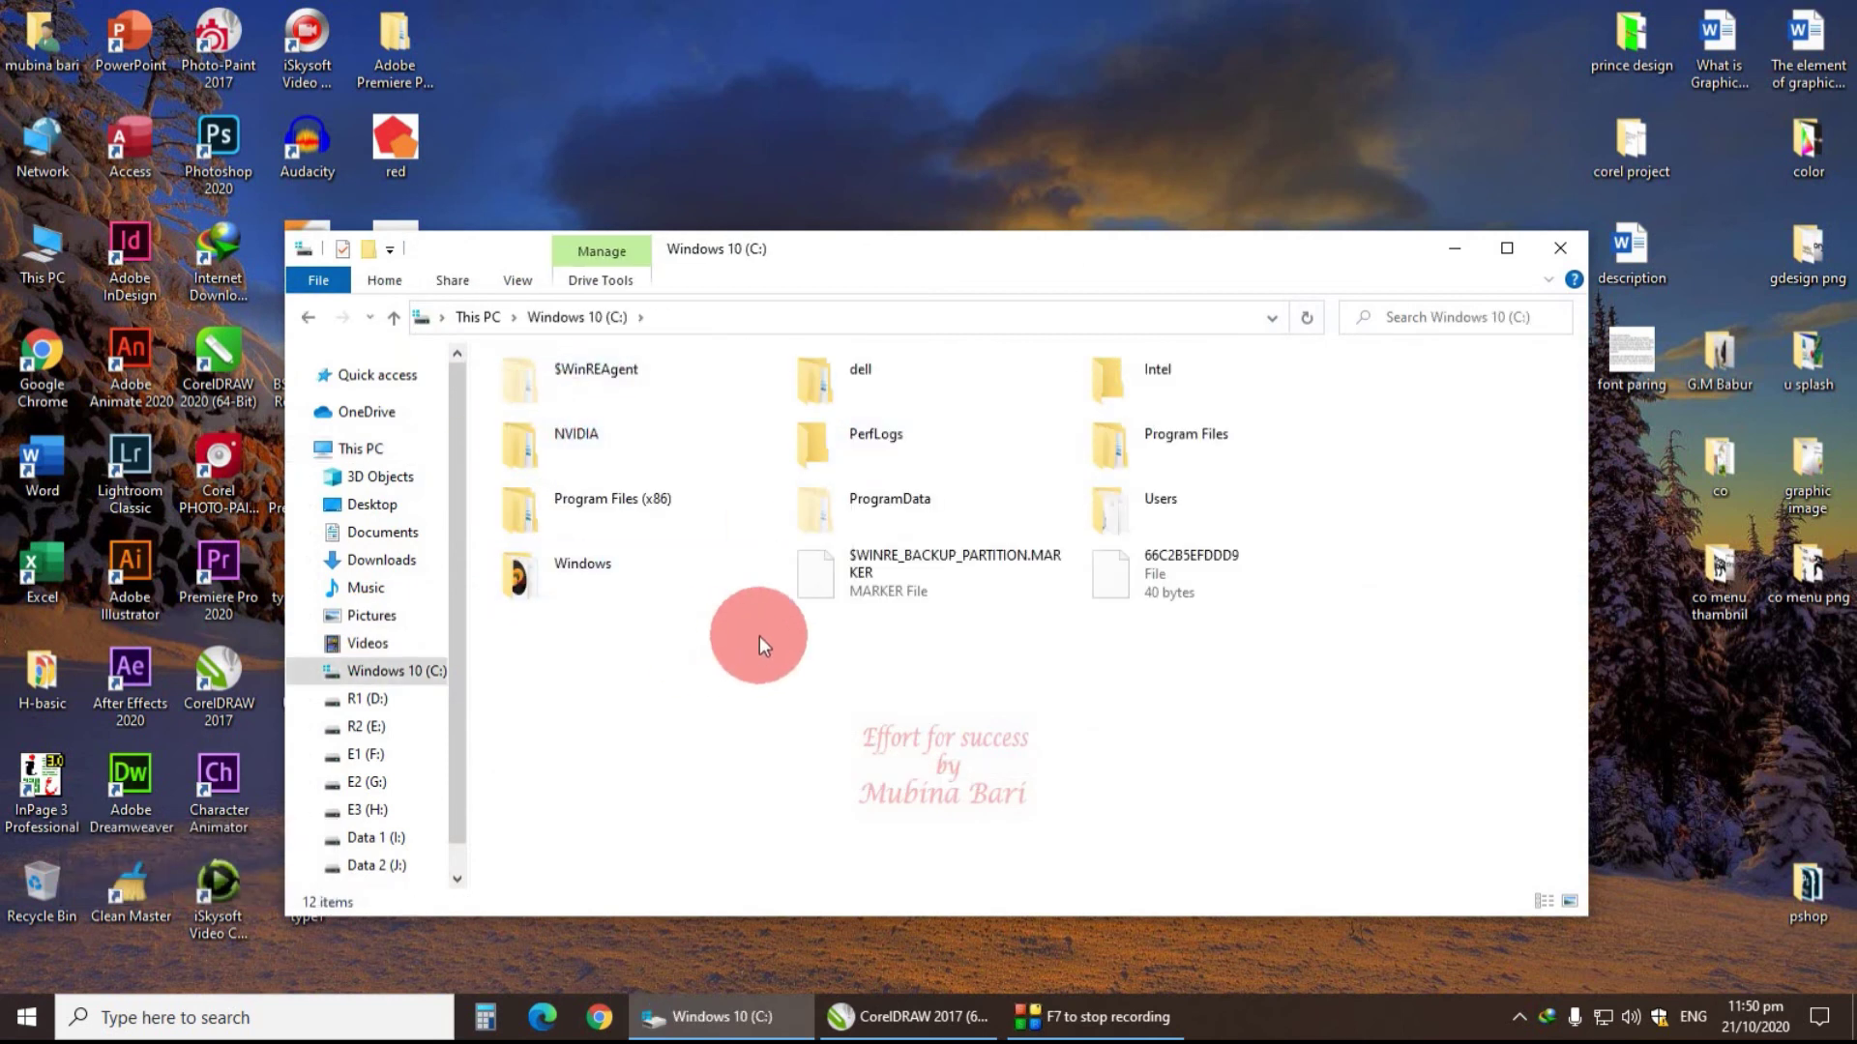
double_click(1182, 513)
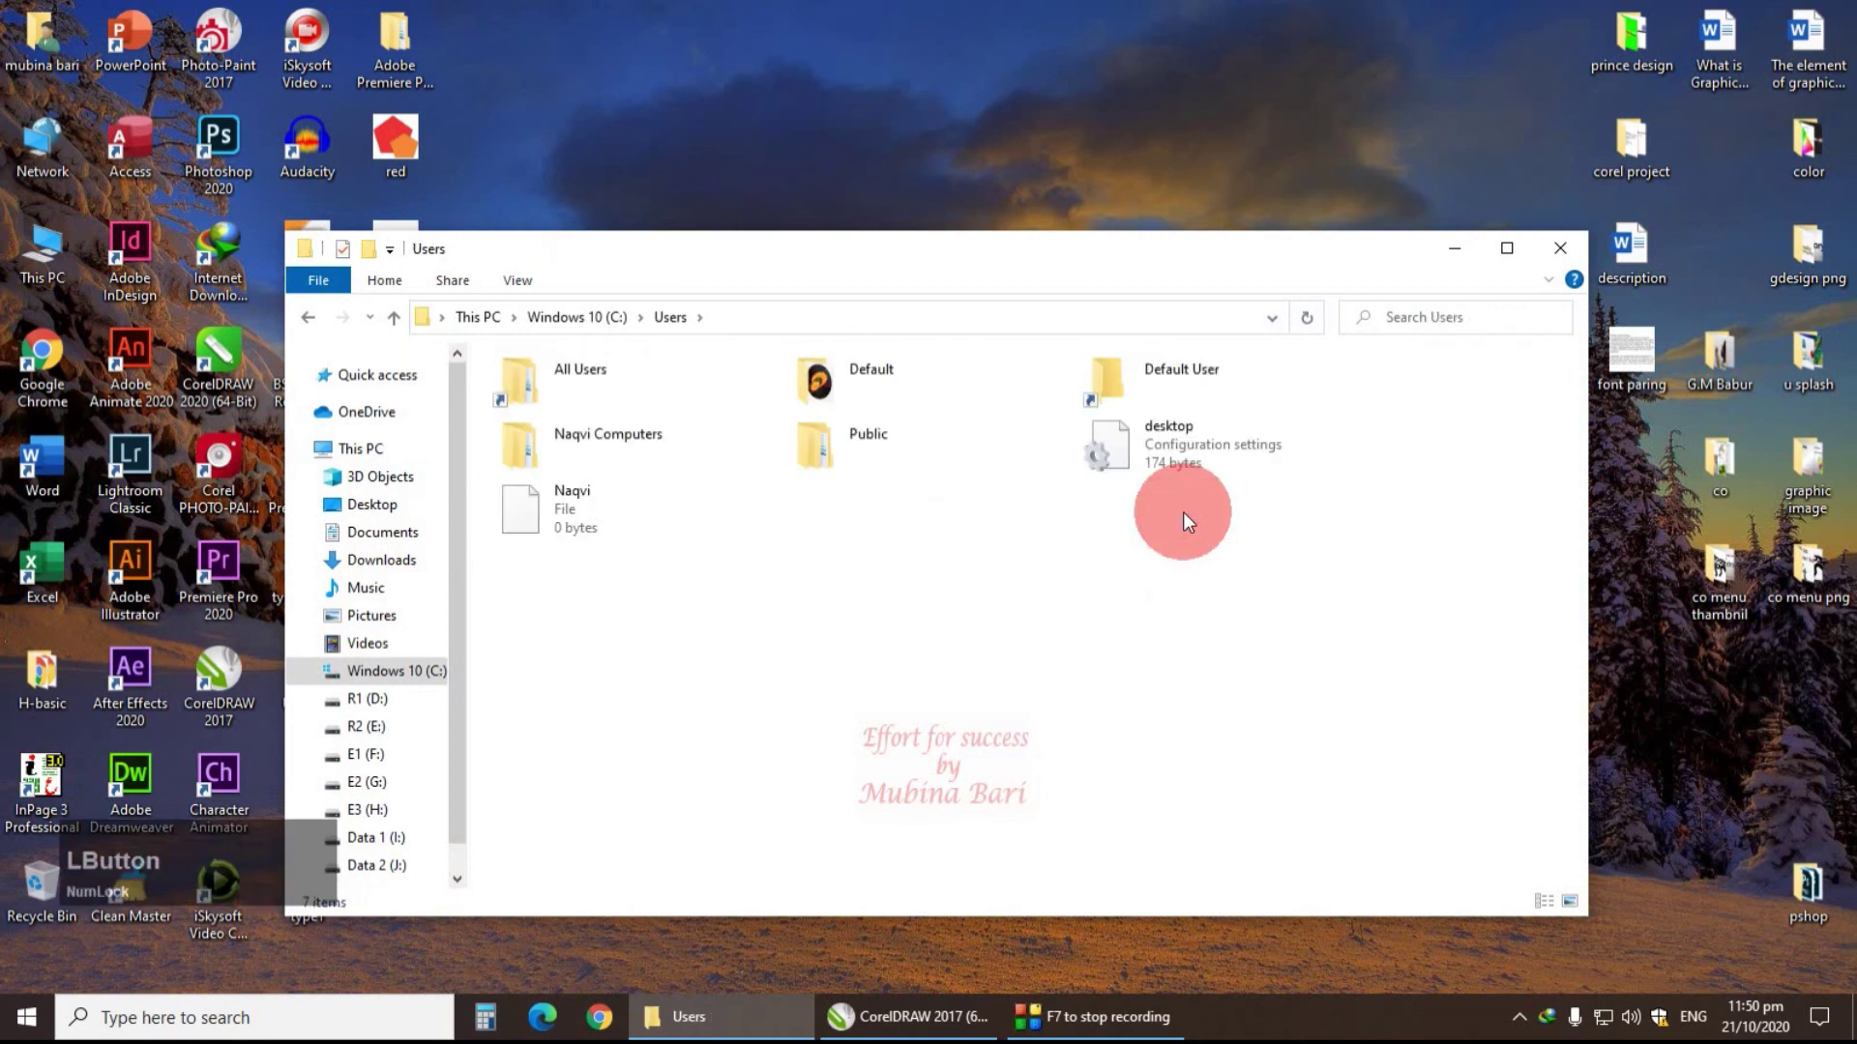
left_click(619, 444)
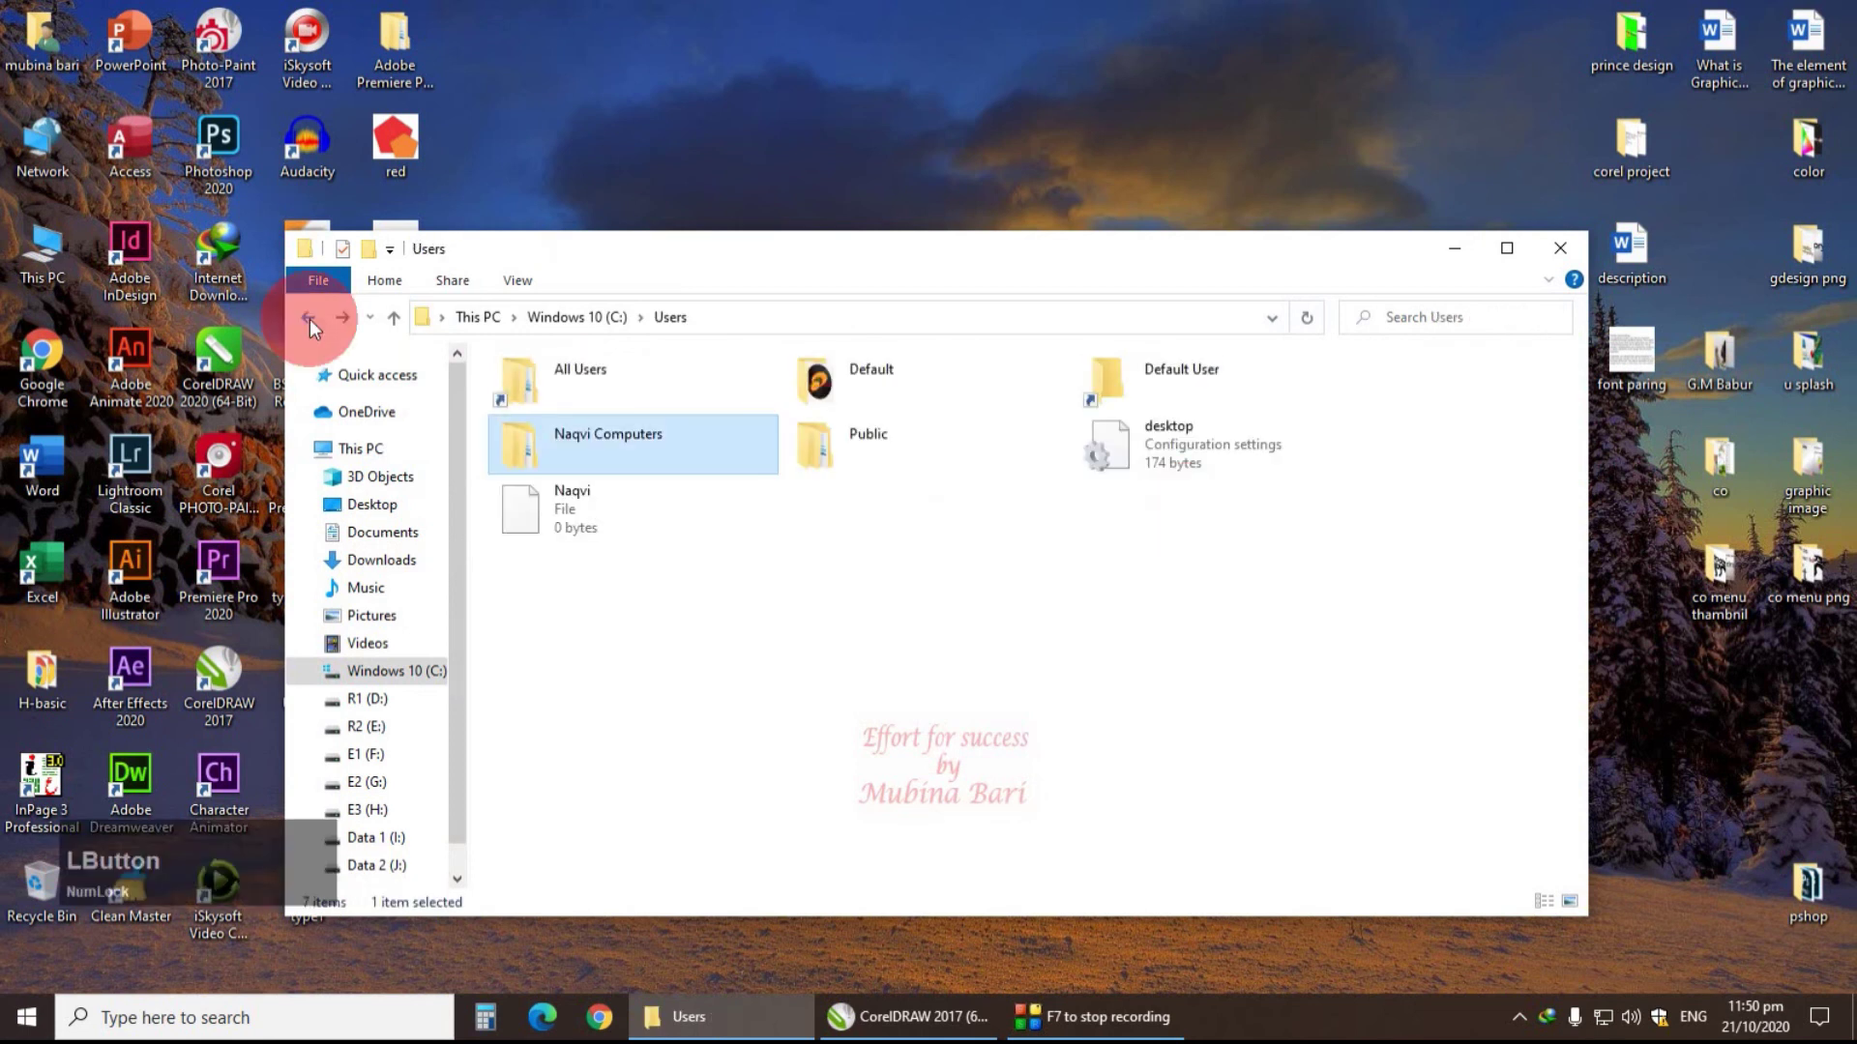
double_click(695, 448)
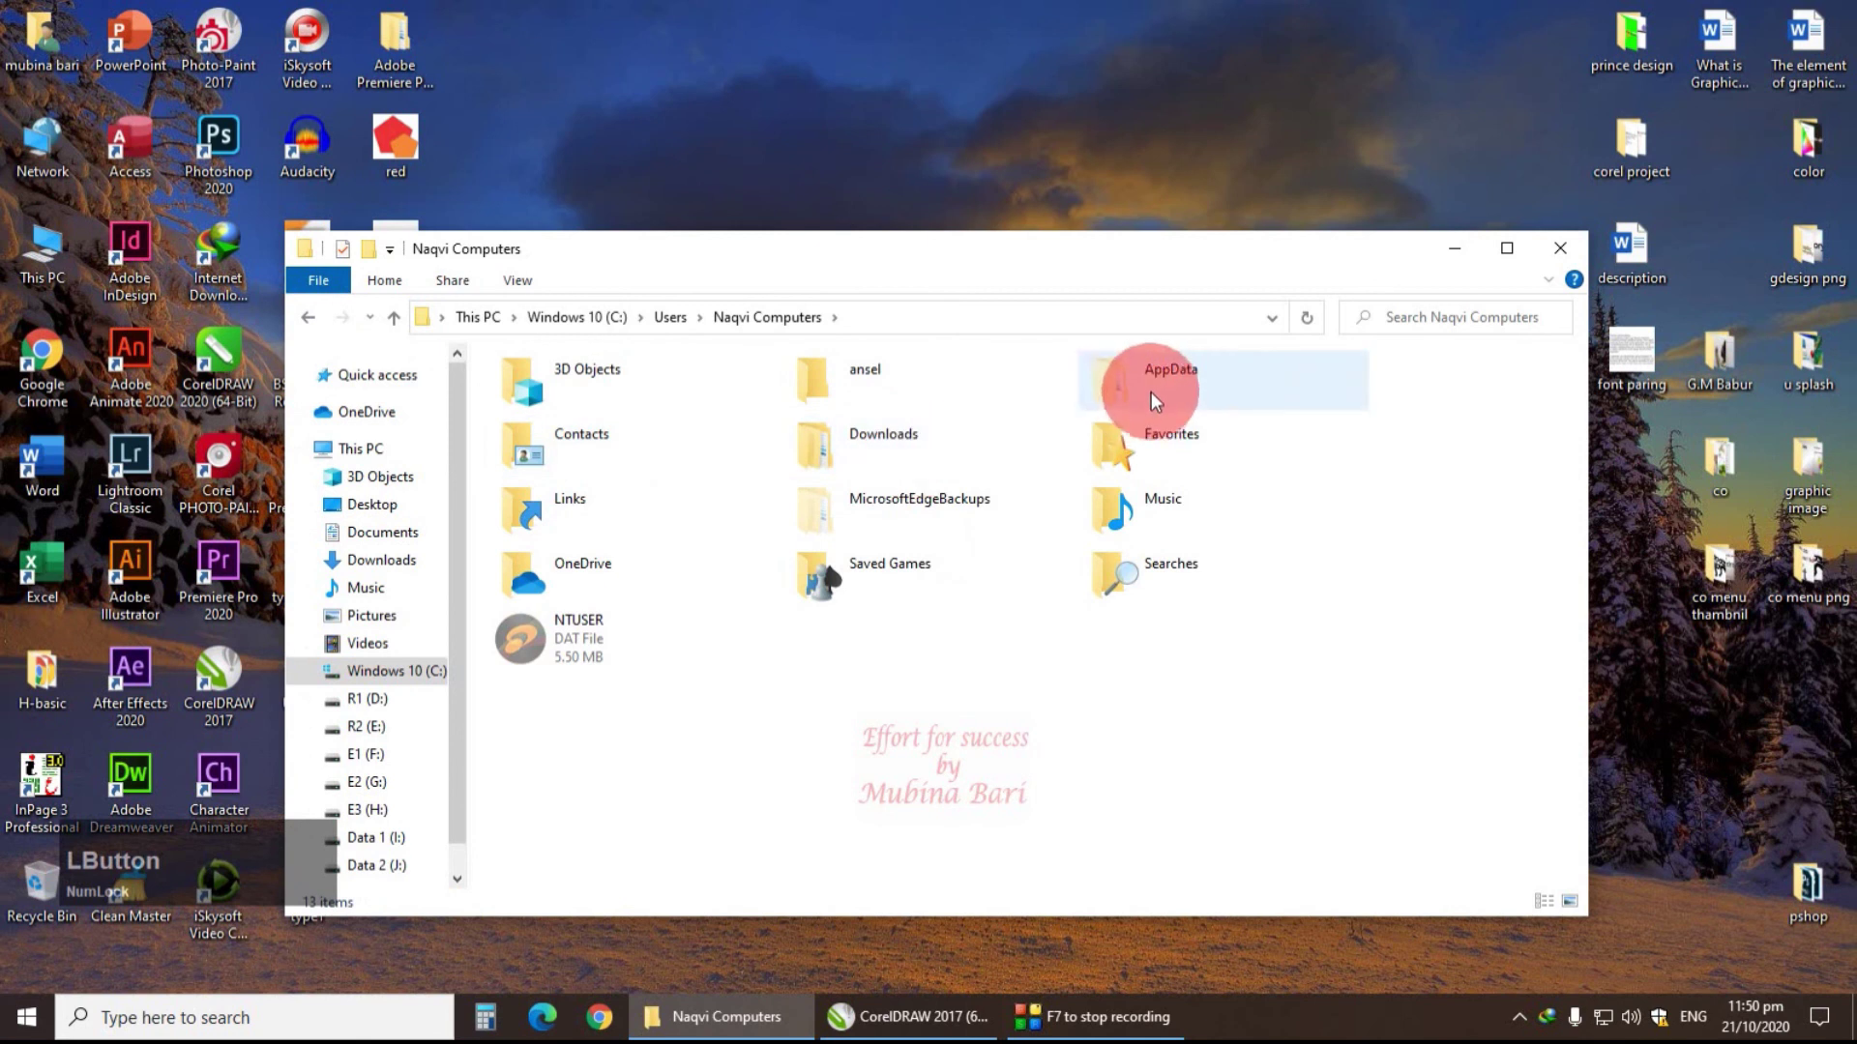
- Browse AppData, Roaming, Corel, CorelDRAW Graphics Suite 2017 and Symbols to locate the circle library file, and close the folder window
double_click(1150, 389)
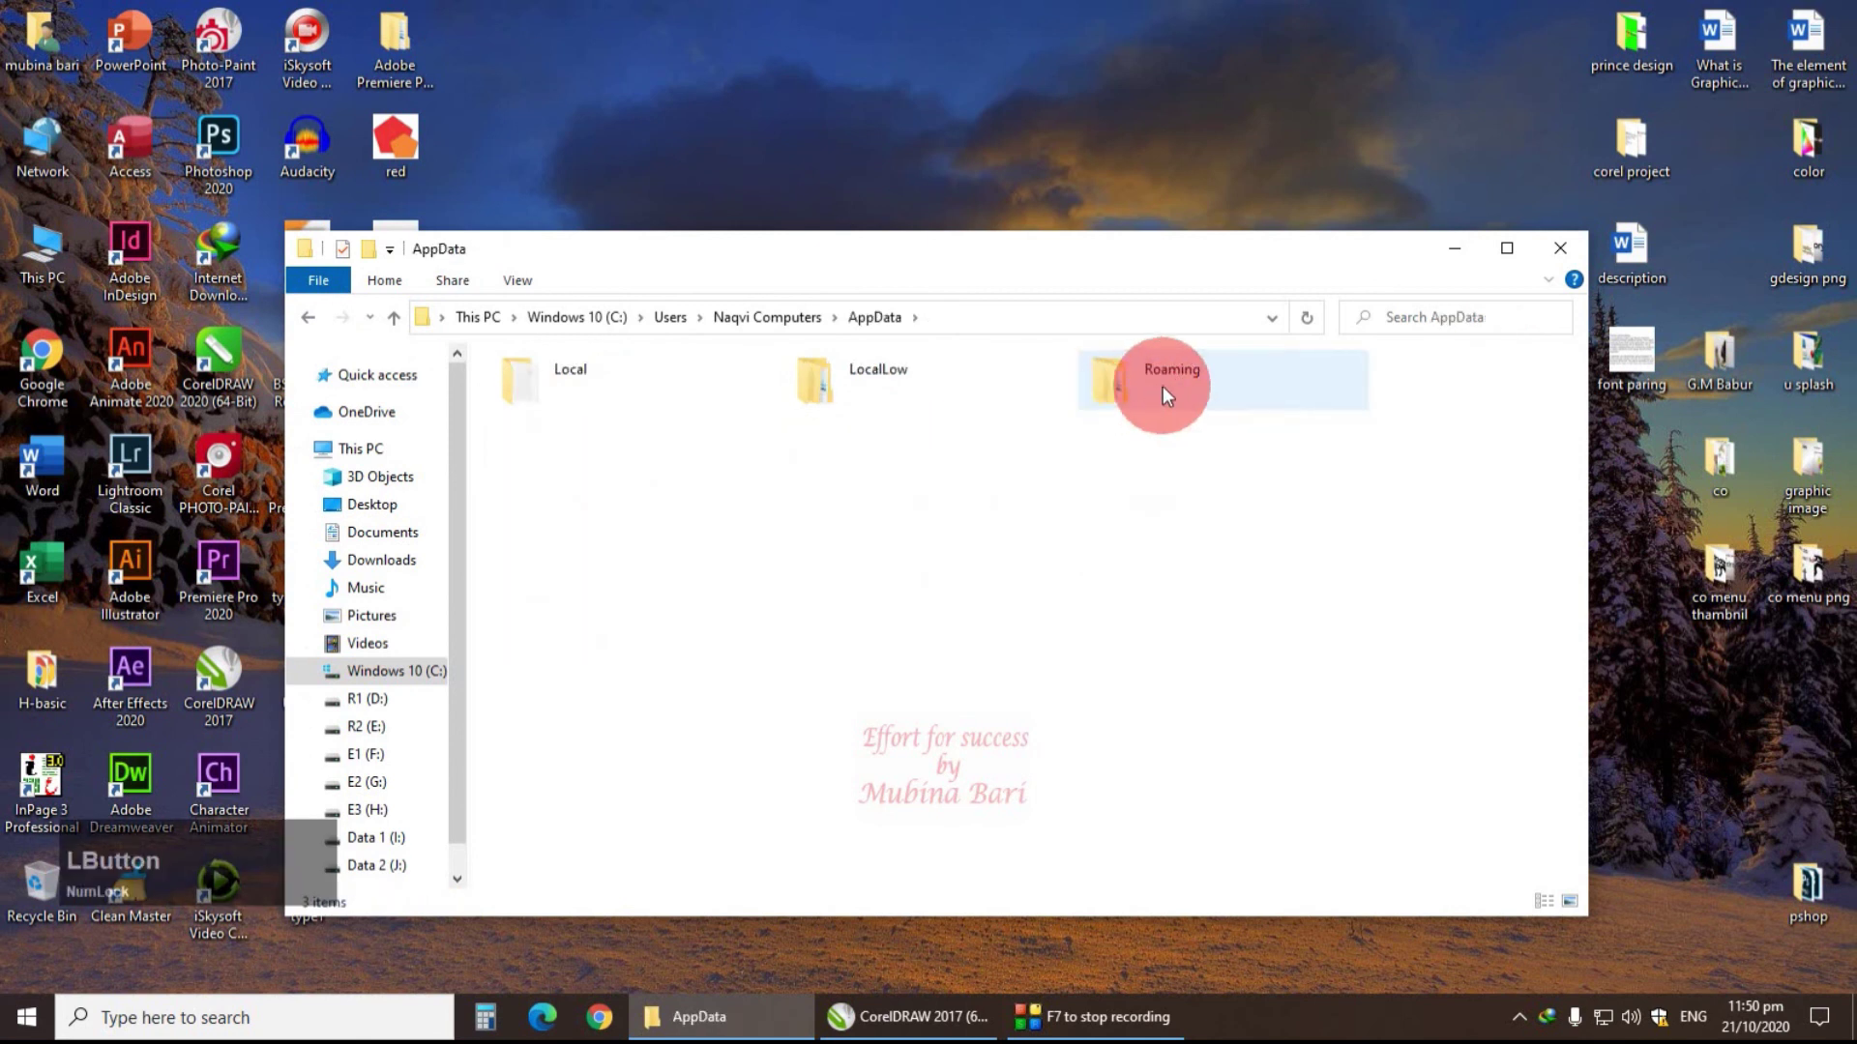
double_click(1187, 386)
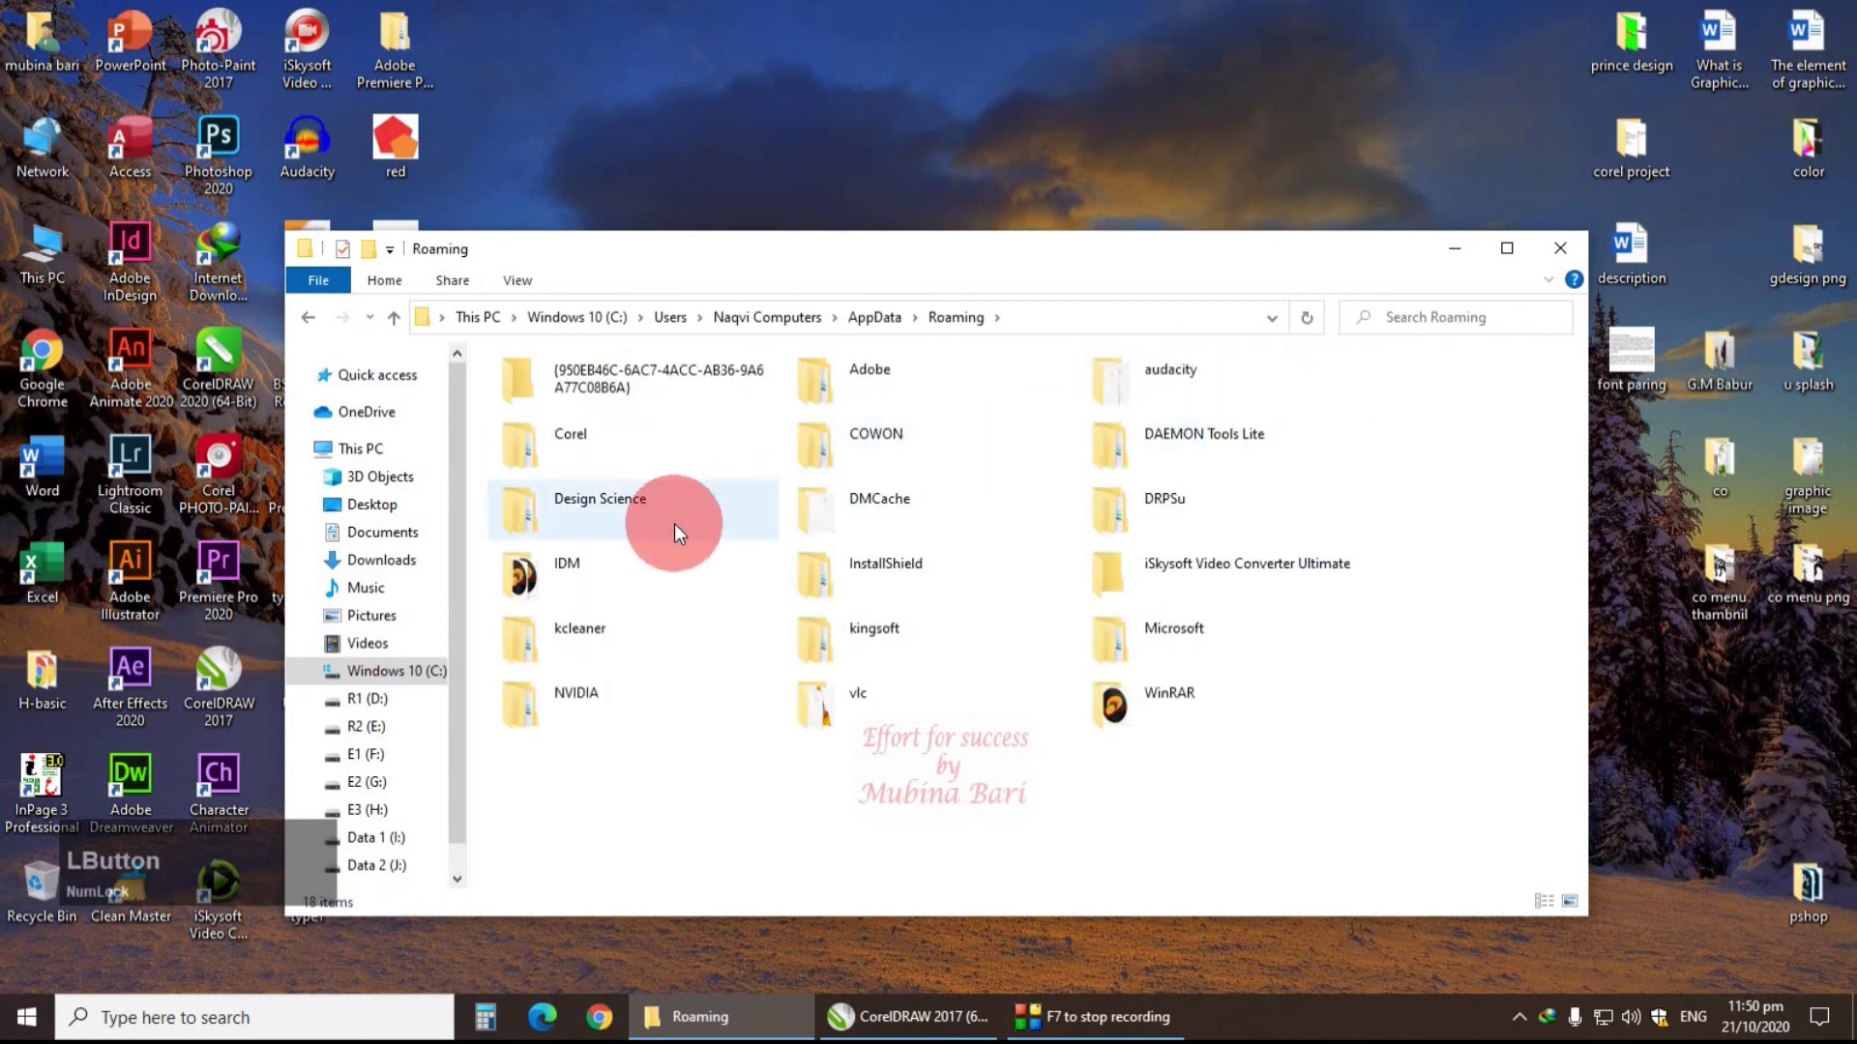
double_click(613, 444)
left_click(648, 379)
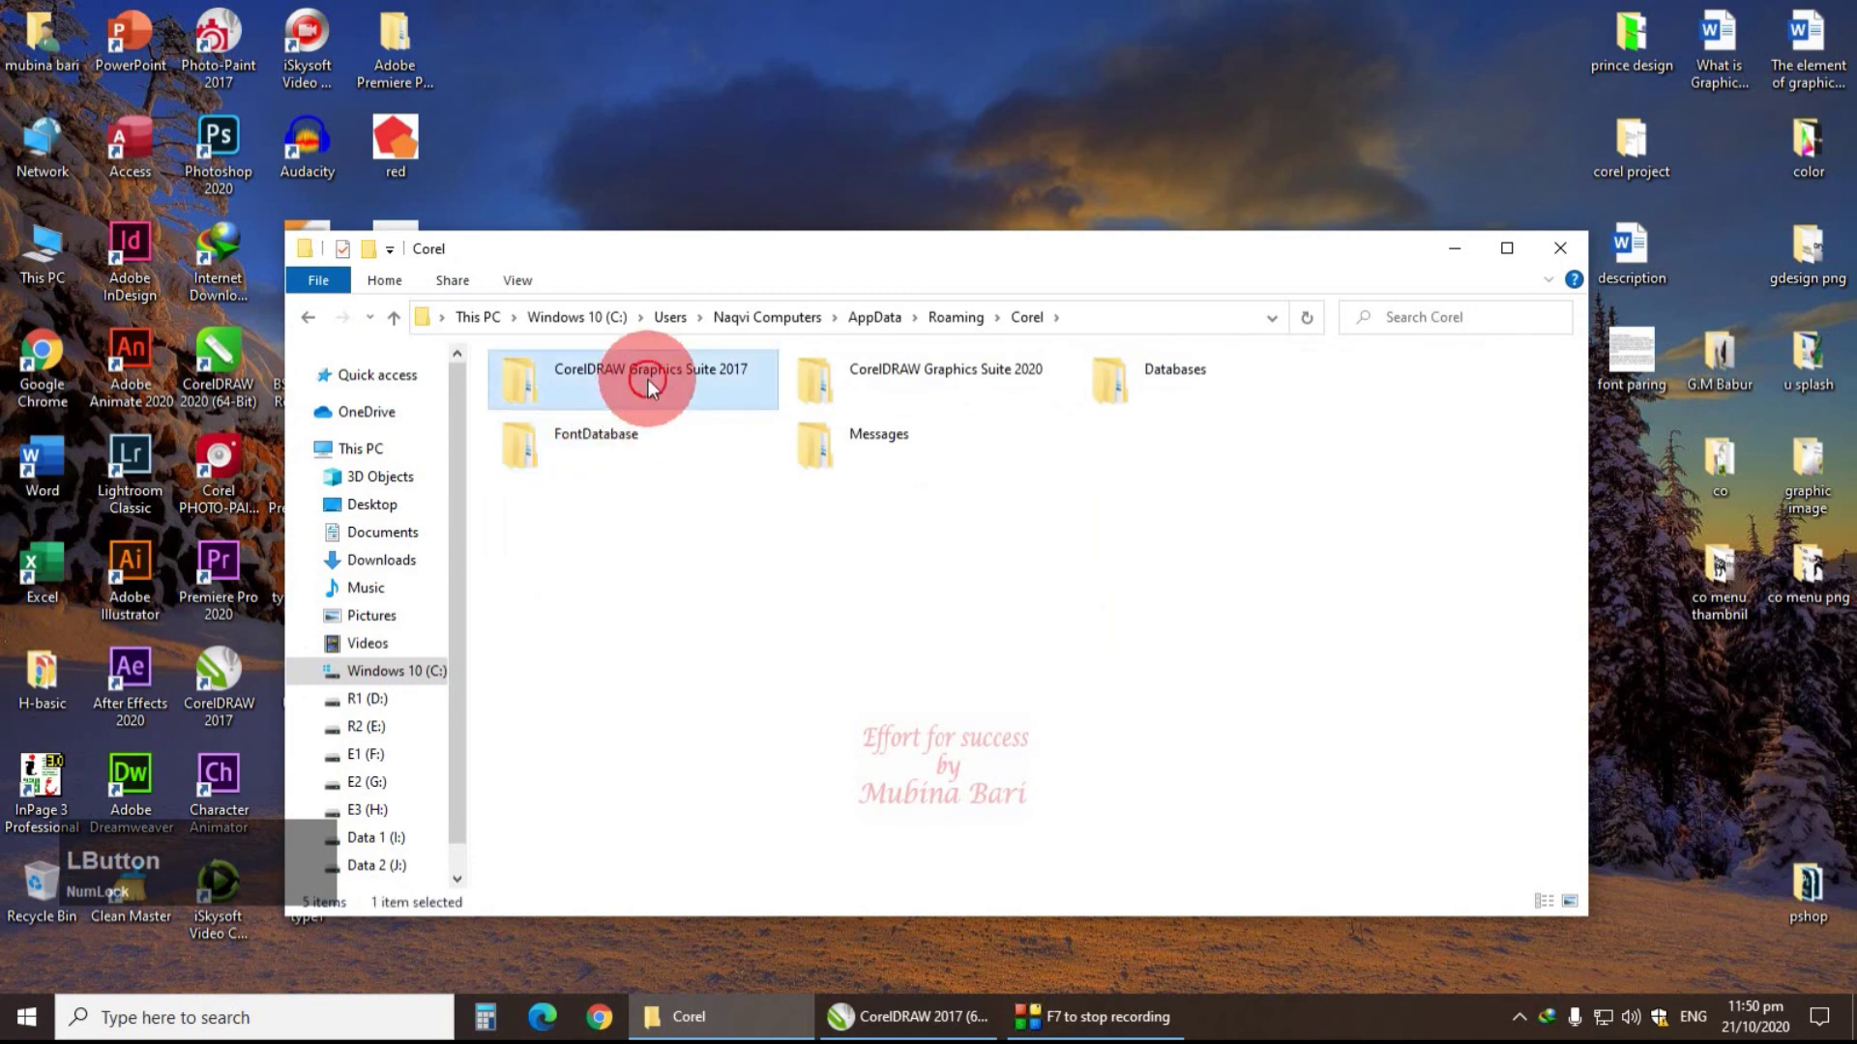
double_click(648, 379)
double_click(813, 491)
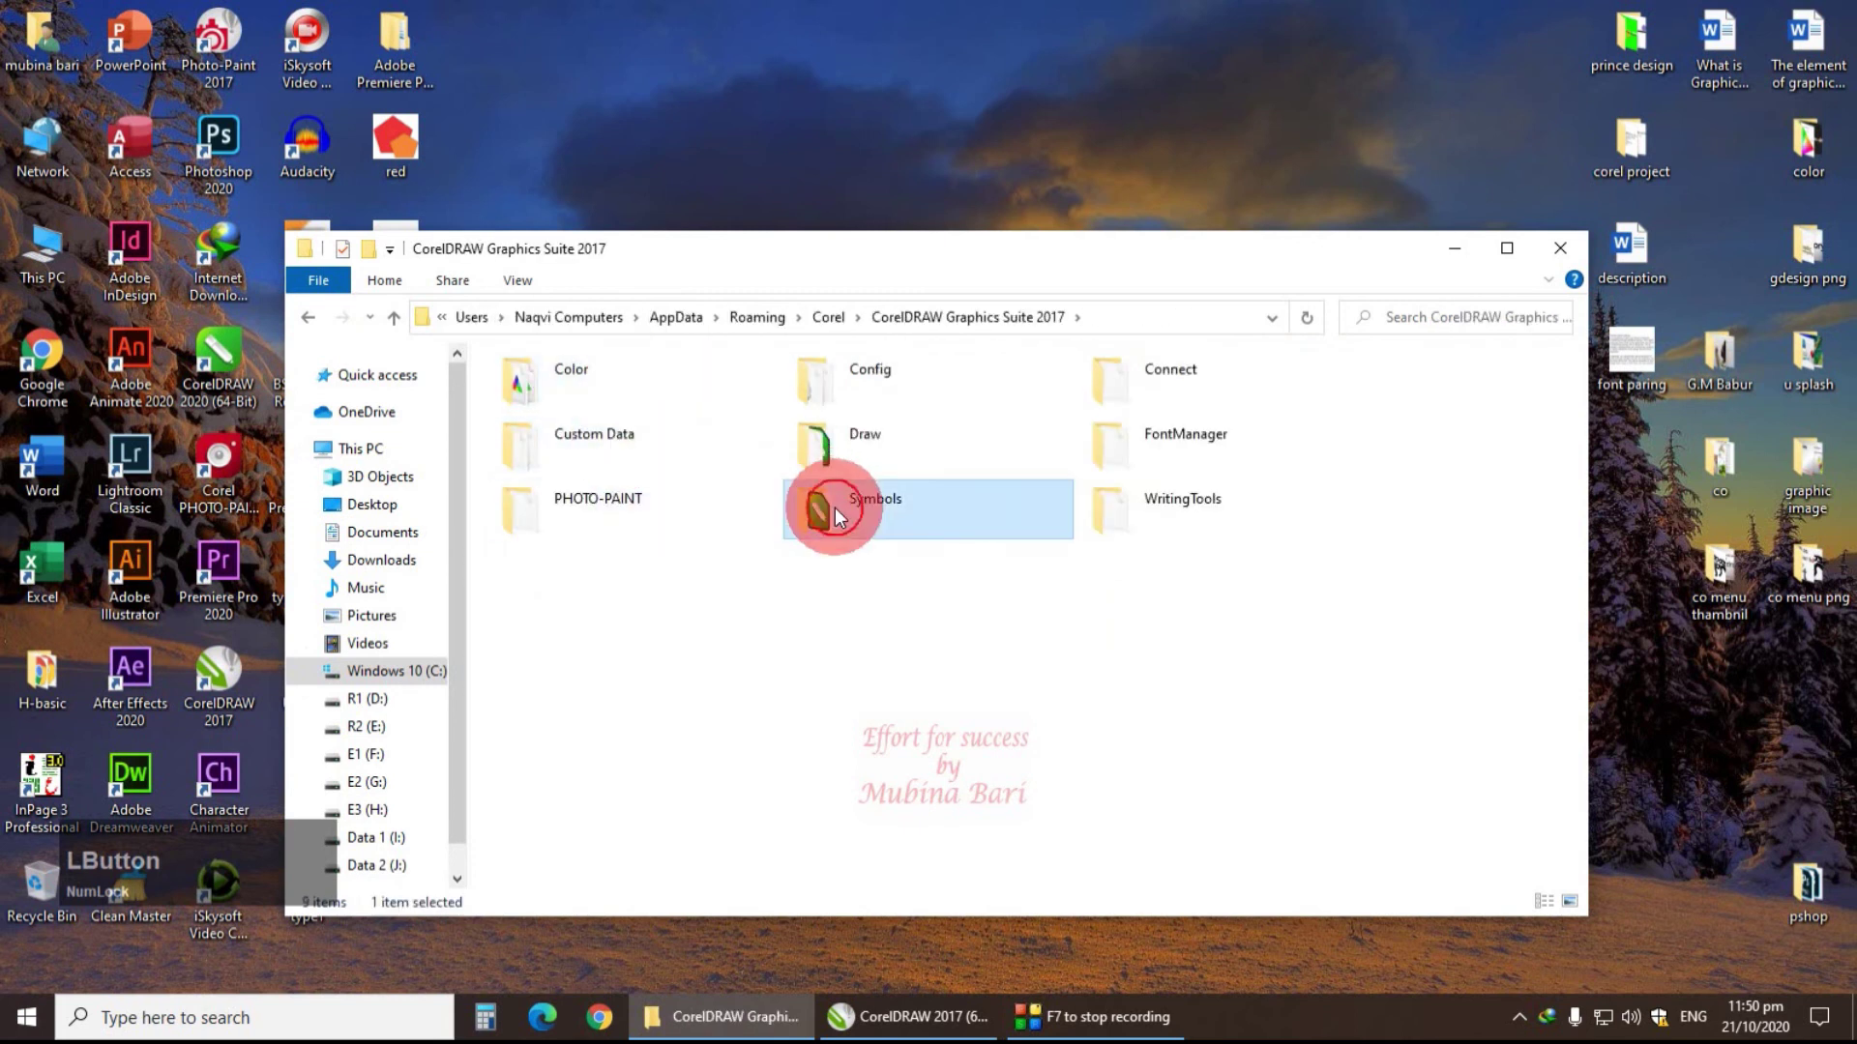
left_click(559, 377)
left_click(899, 552)
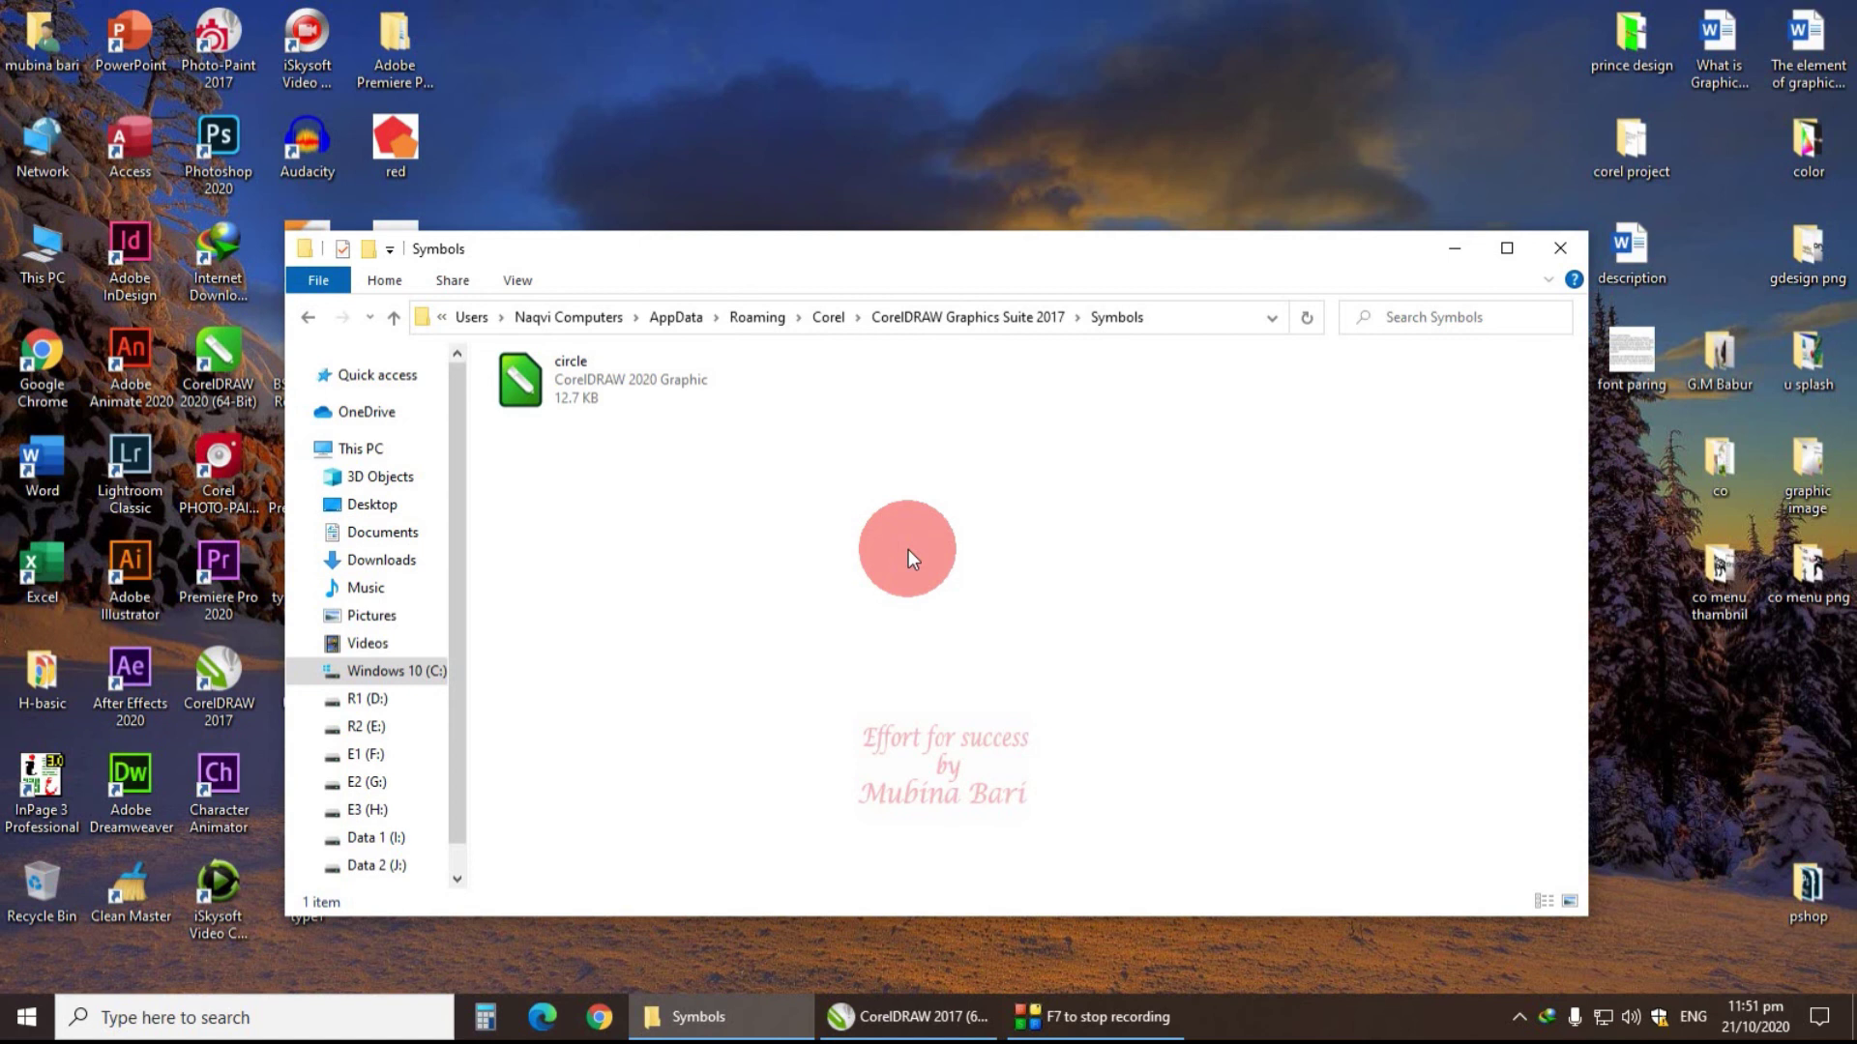
left_click(1560, 247)
- Back in CorelDRAW, delete the red pentagon symbol from the page and draw a blue-filled rectangle about 87 × 79 mm
left_click(986, 525)
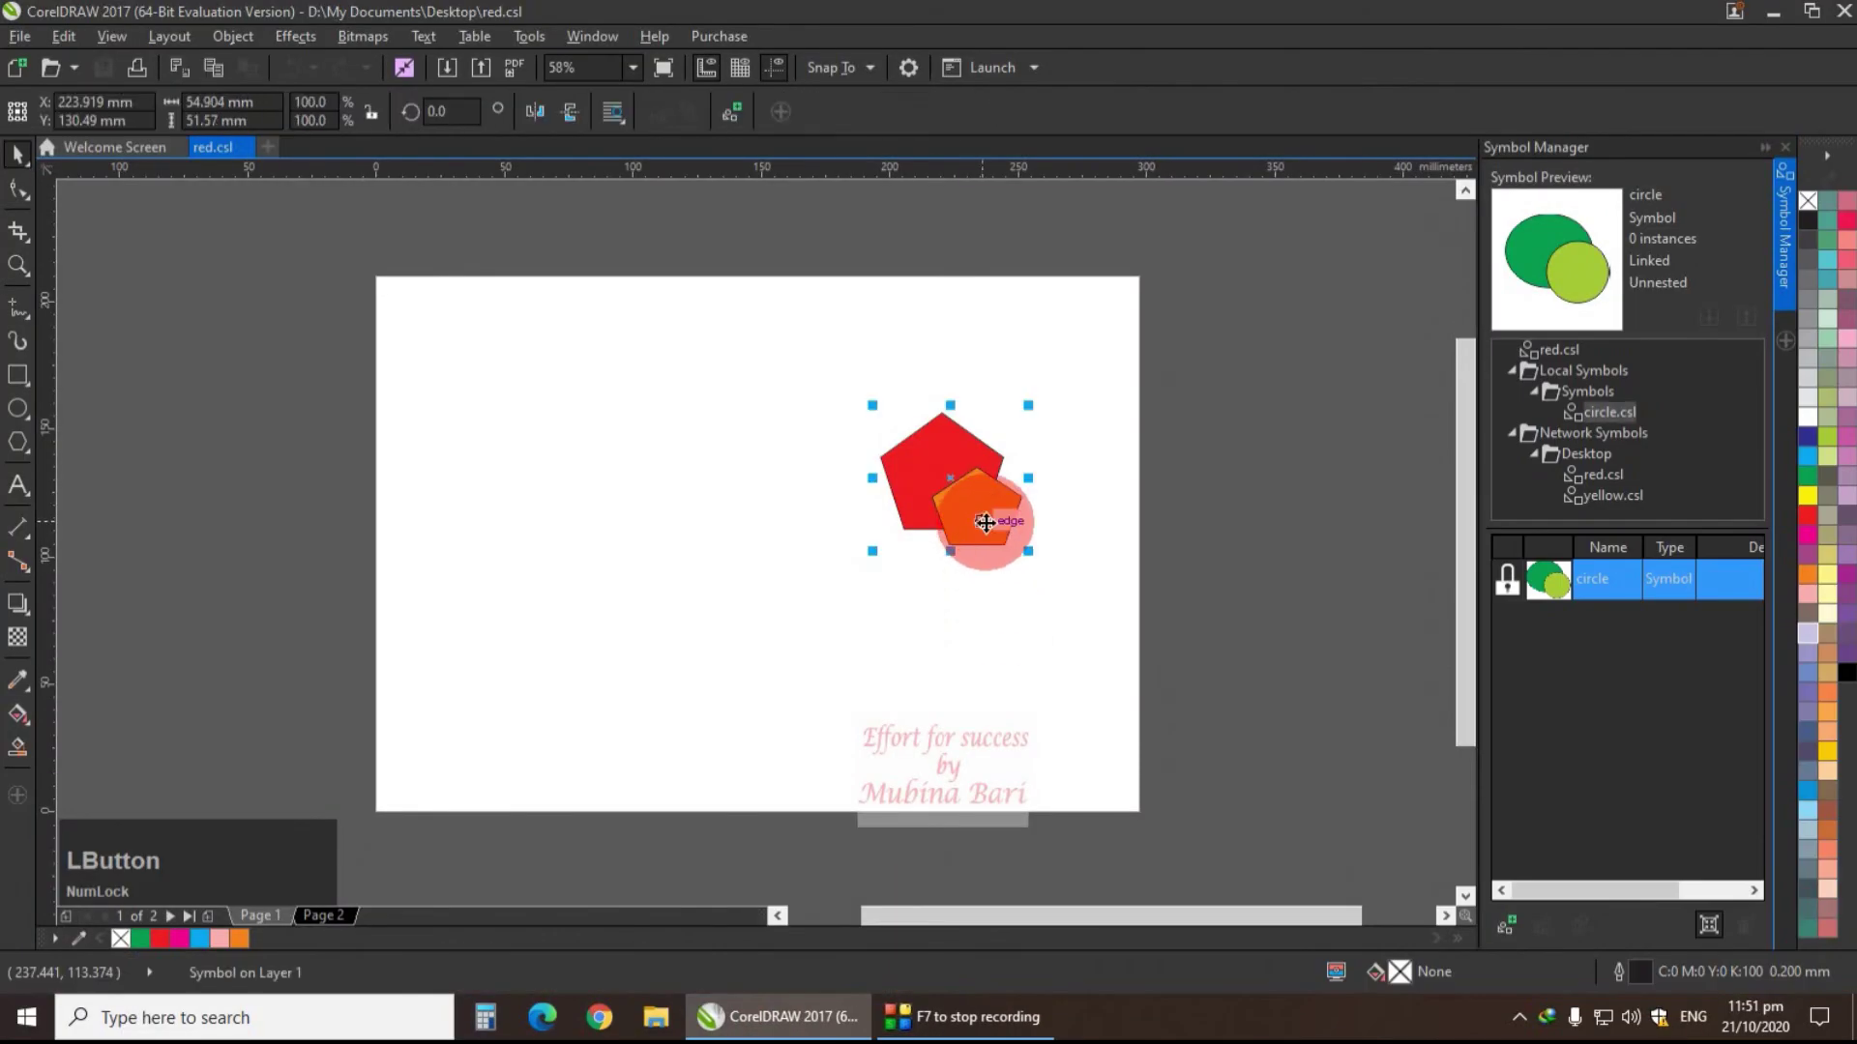
key("Delete")
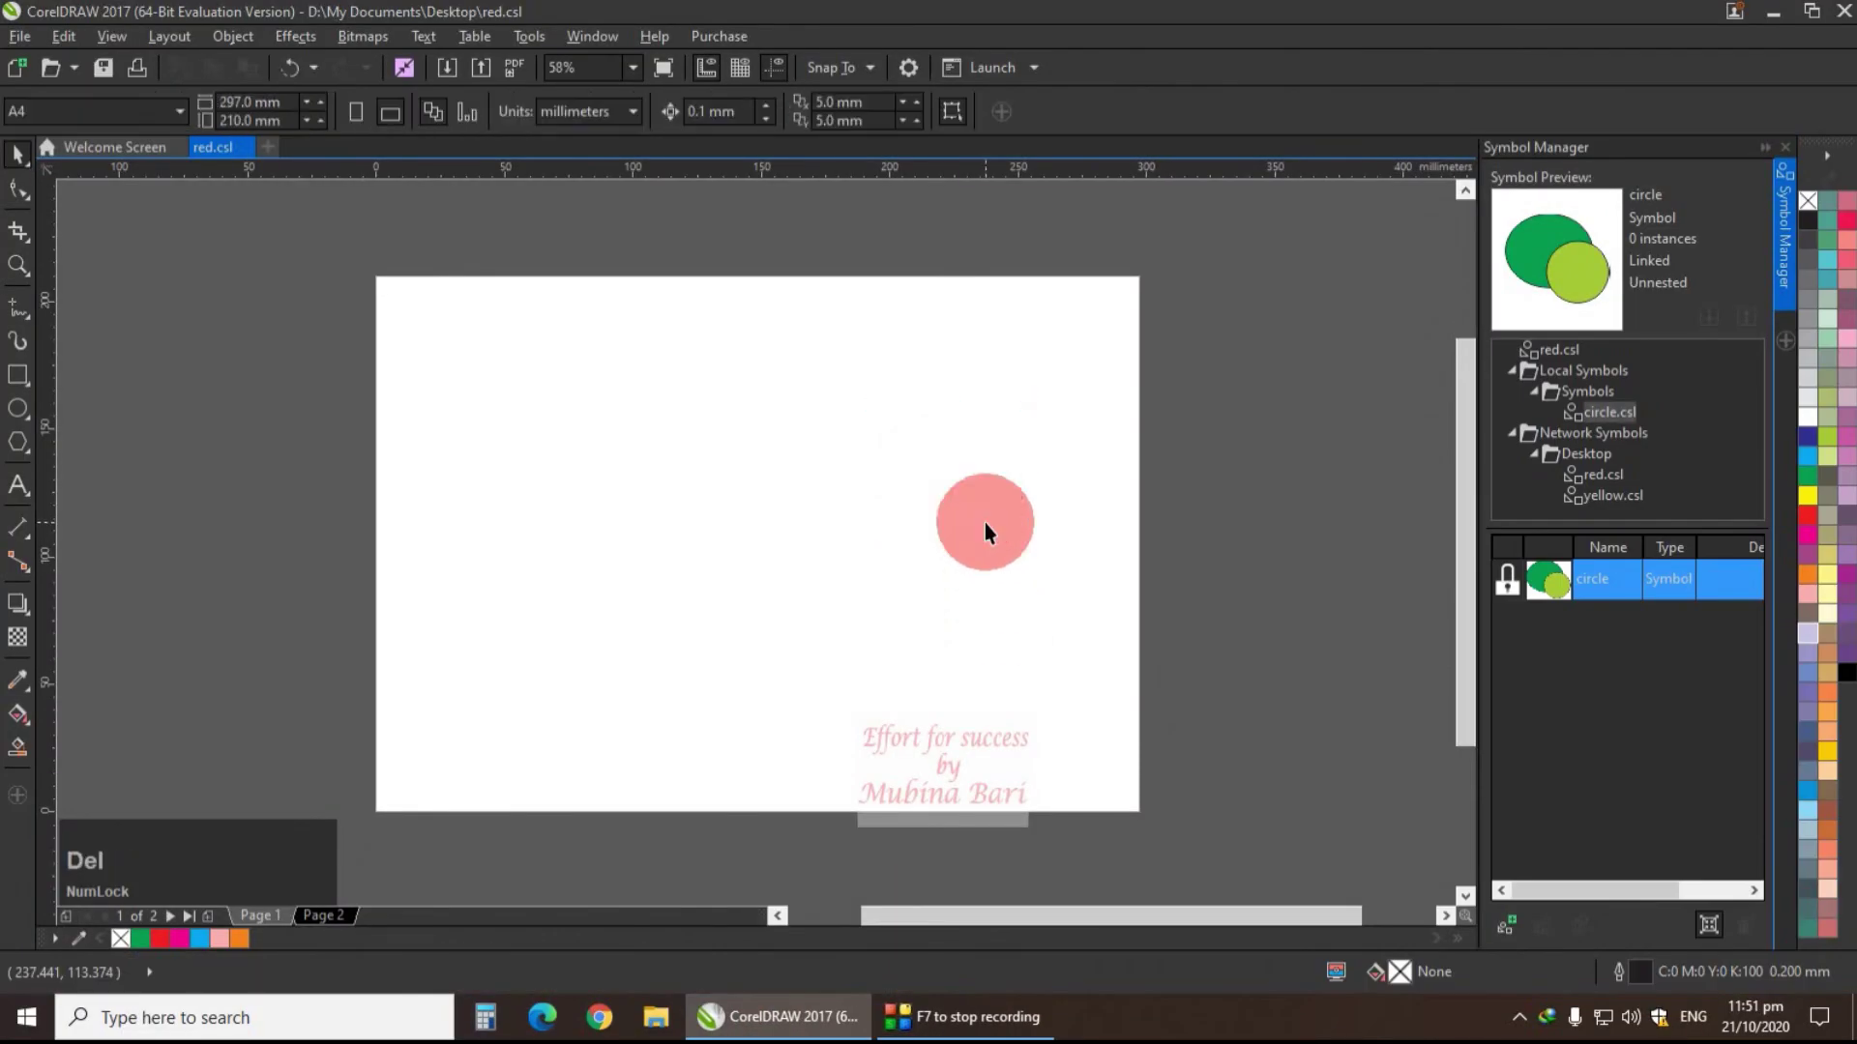
left_click_drag(561, 418, 799, 635)
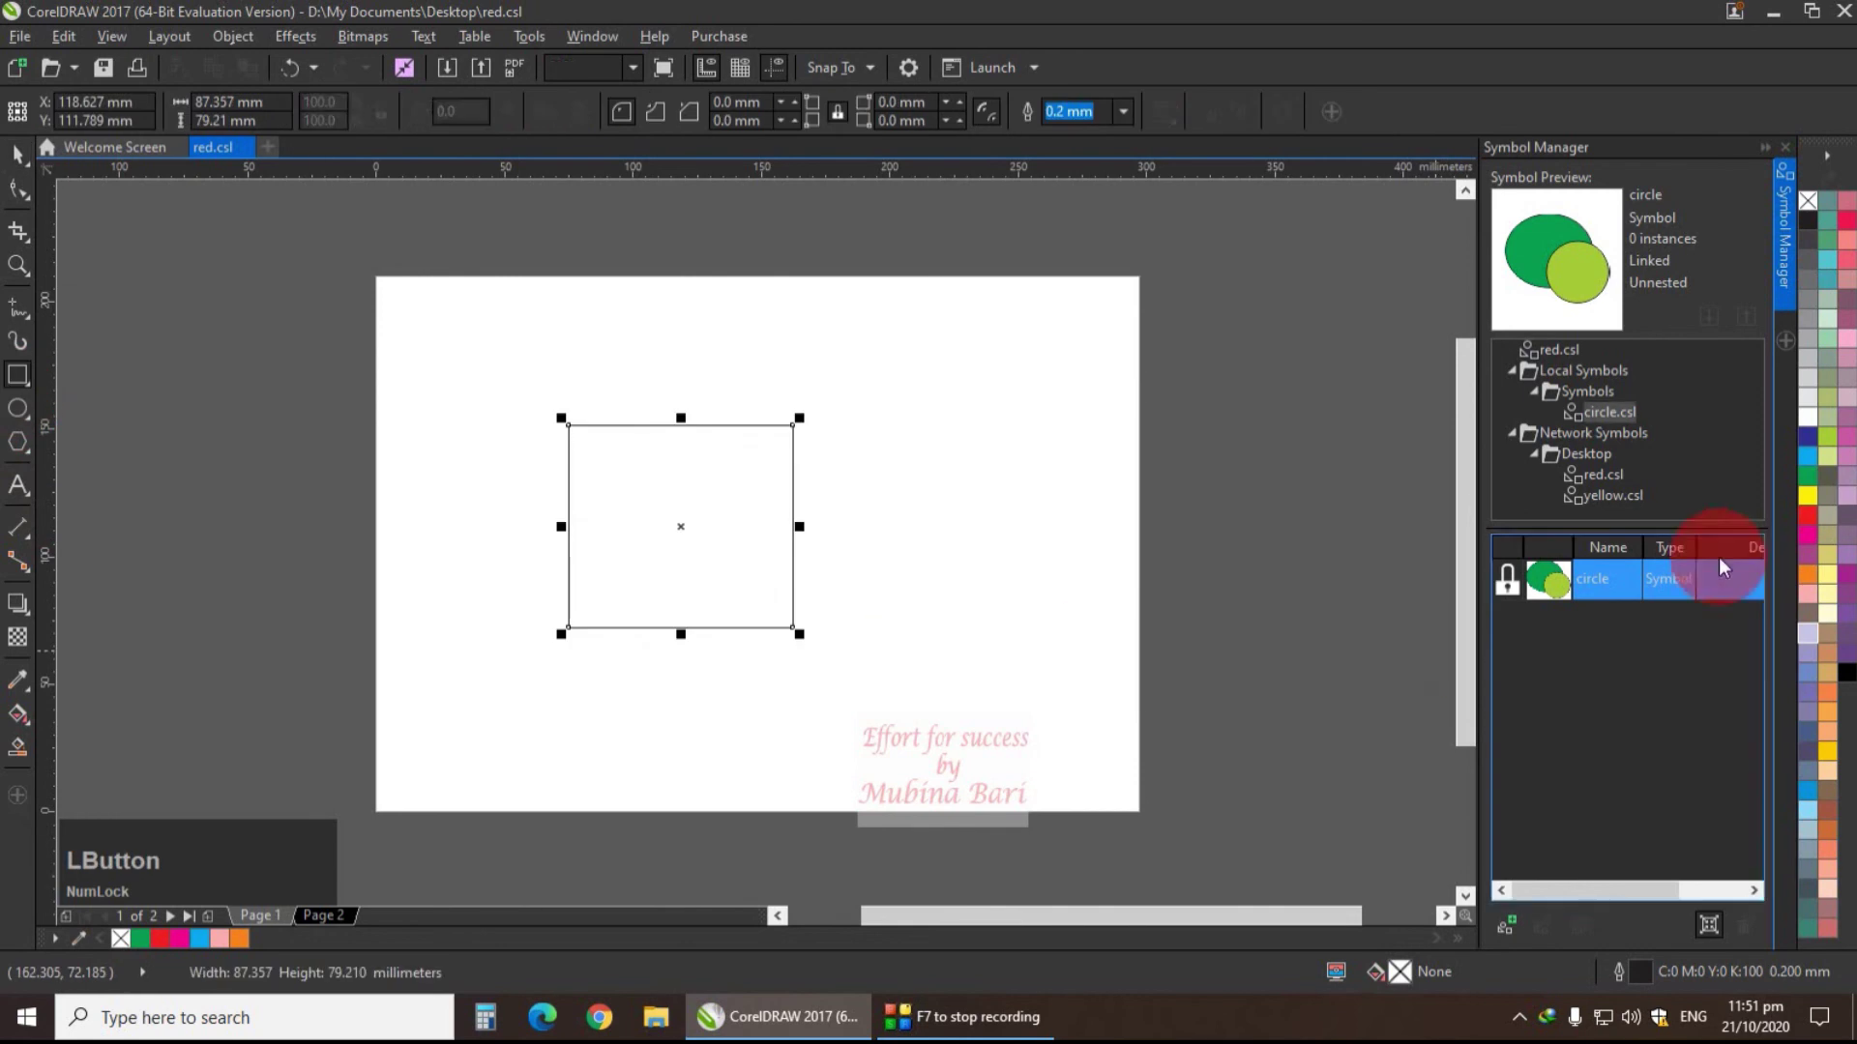
left_click(1806, 435)
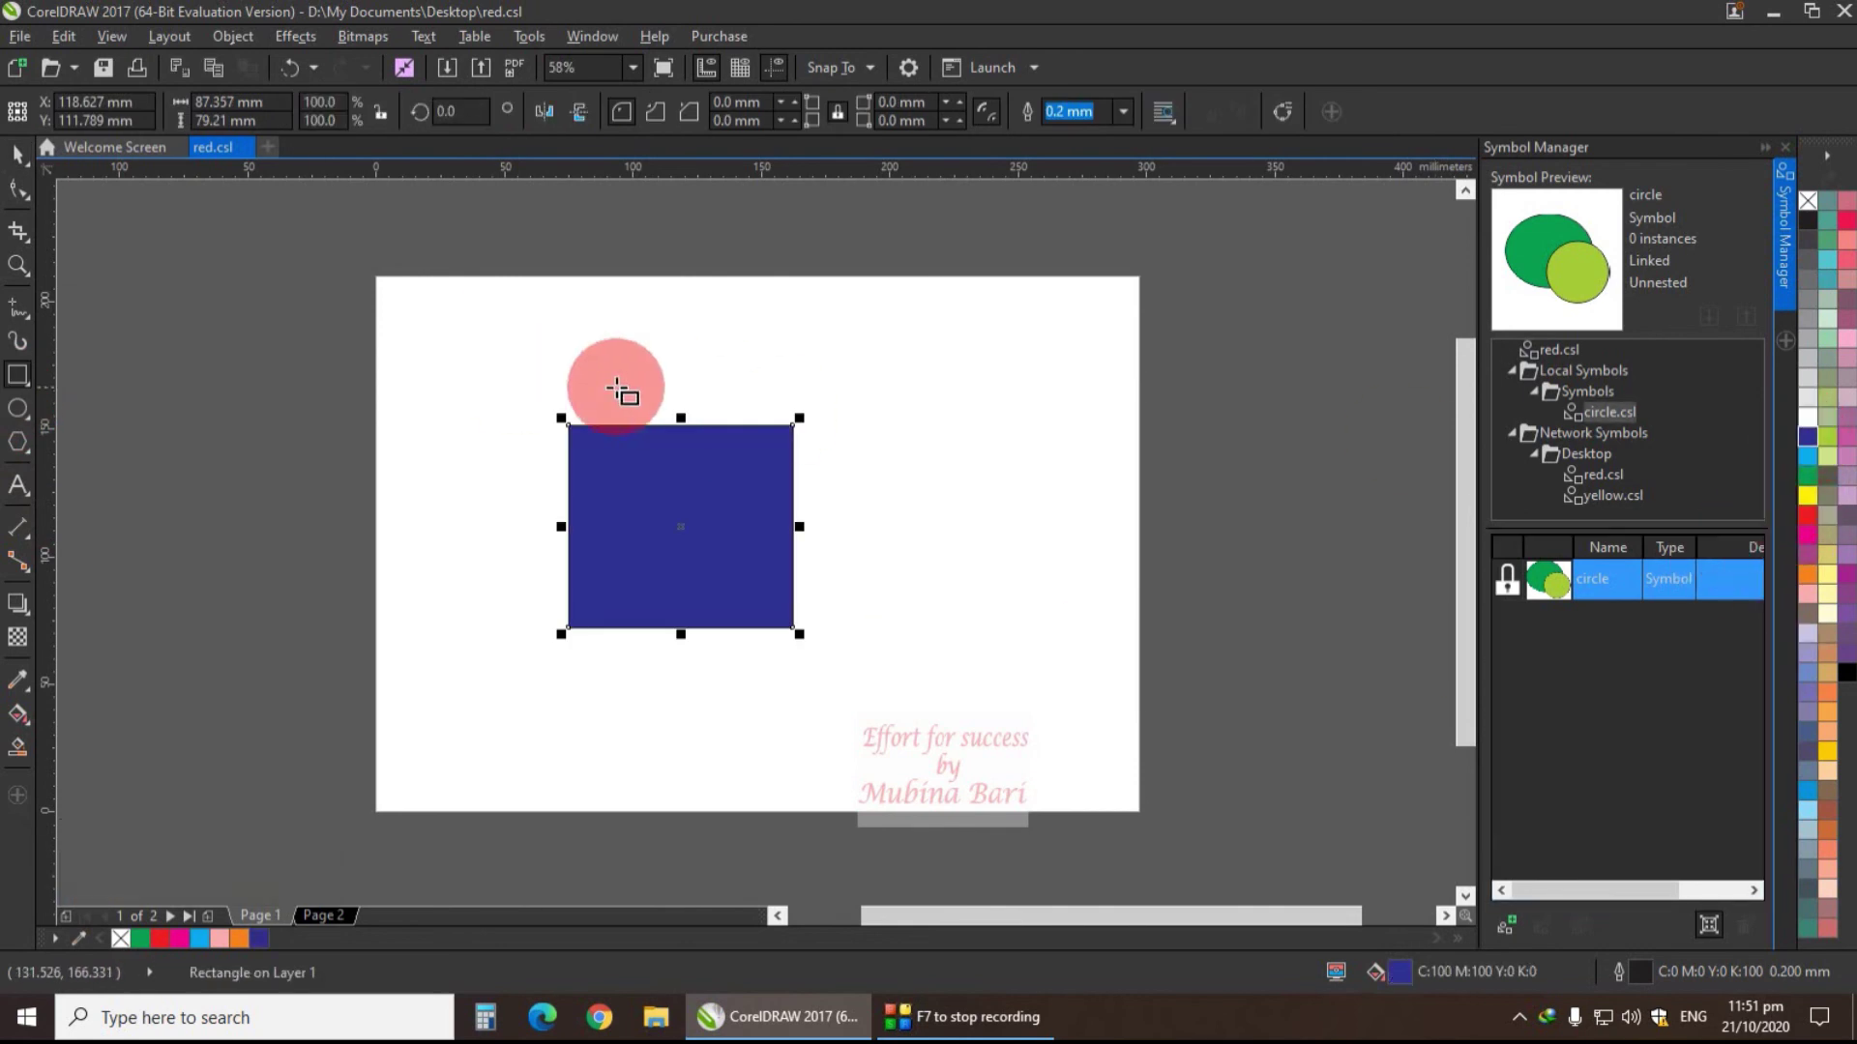
- Convert the blue rectangle into a new symbol named blu
left_click(233, 36)
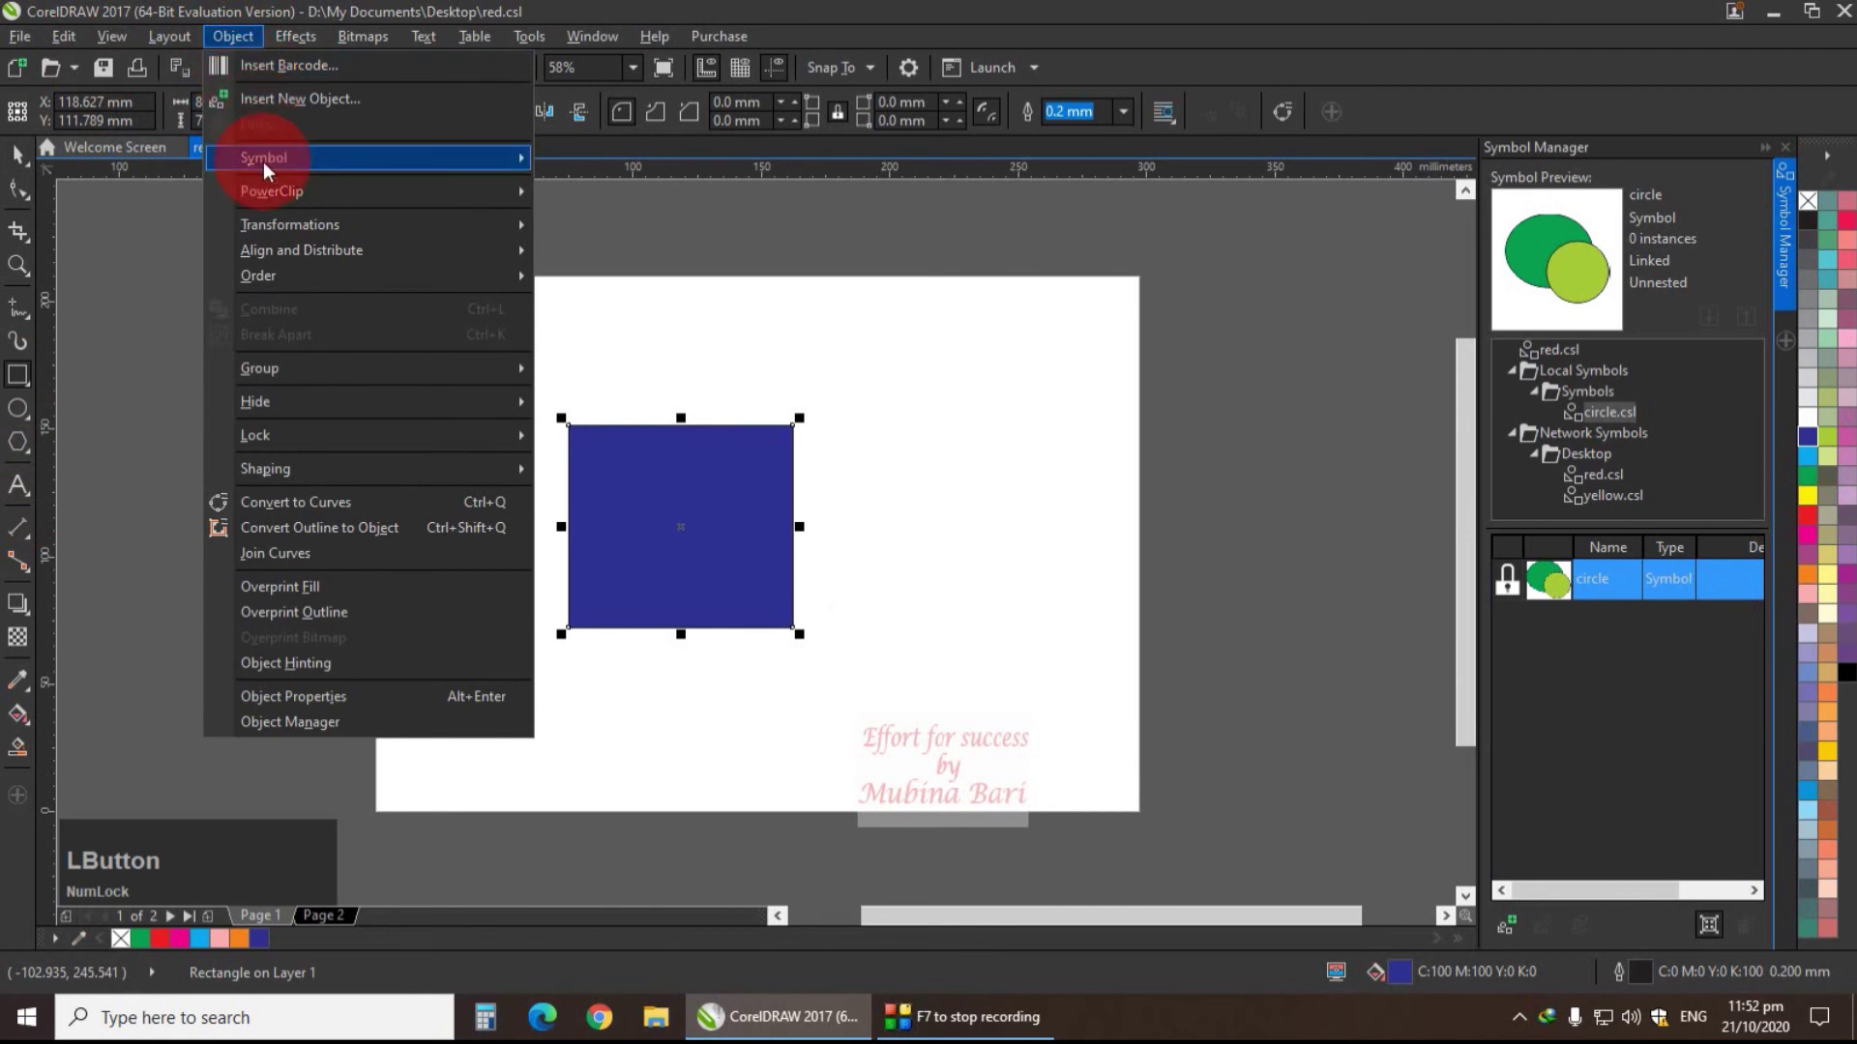
mouse_move(263, 161)
left_click(573, 163)
key("BackSpace")
type("blu")
left_click(823, 534)
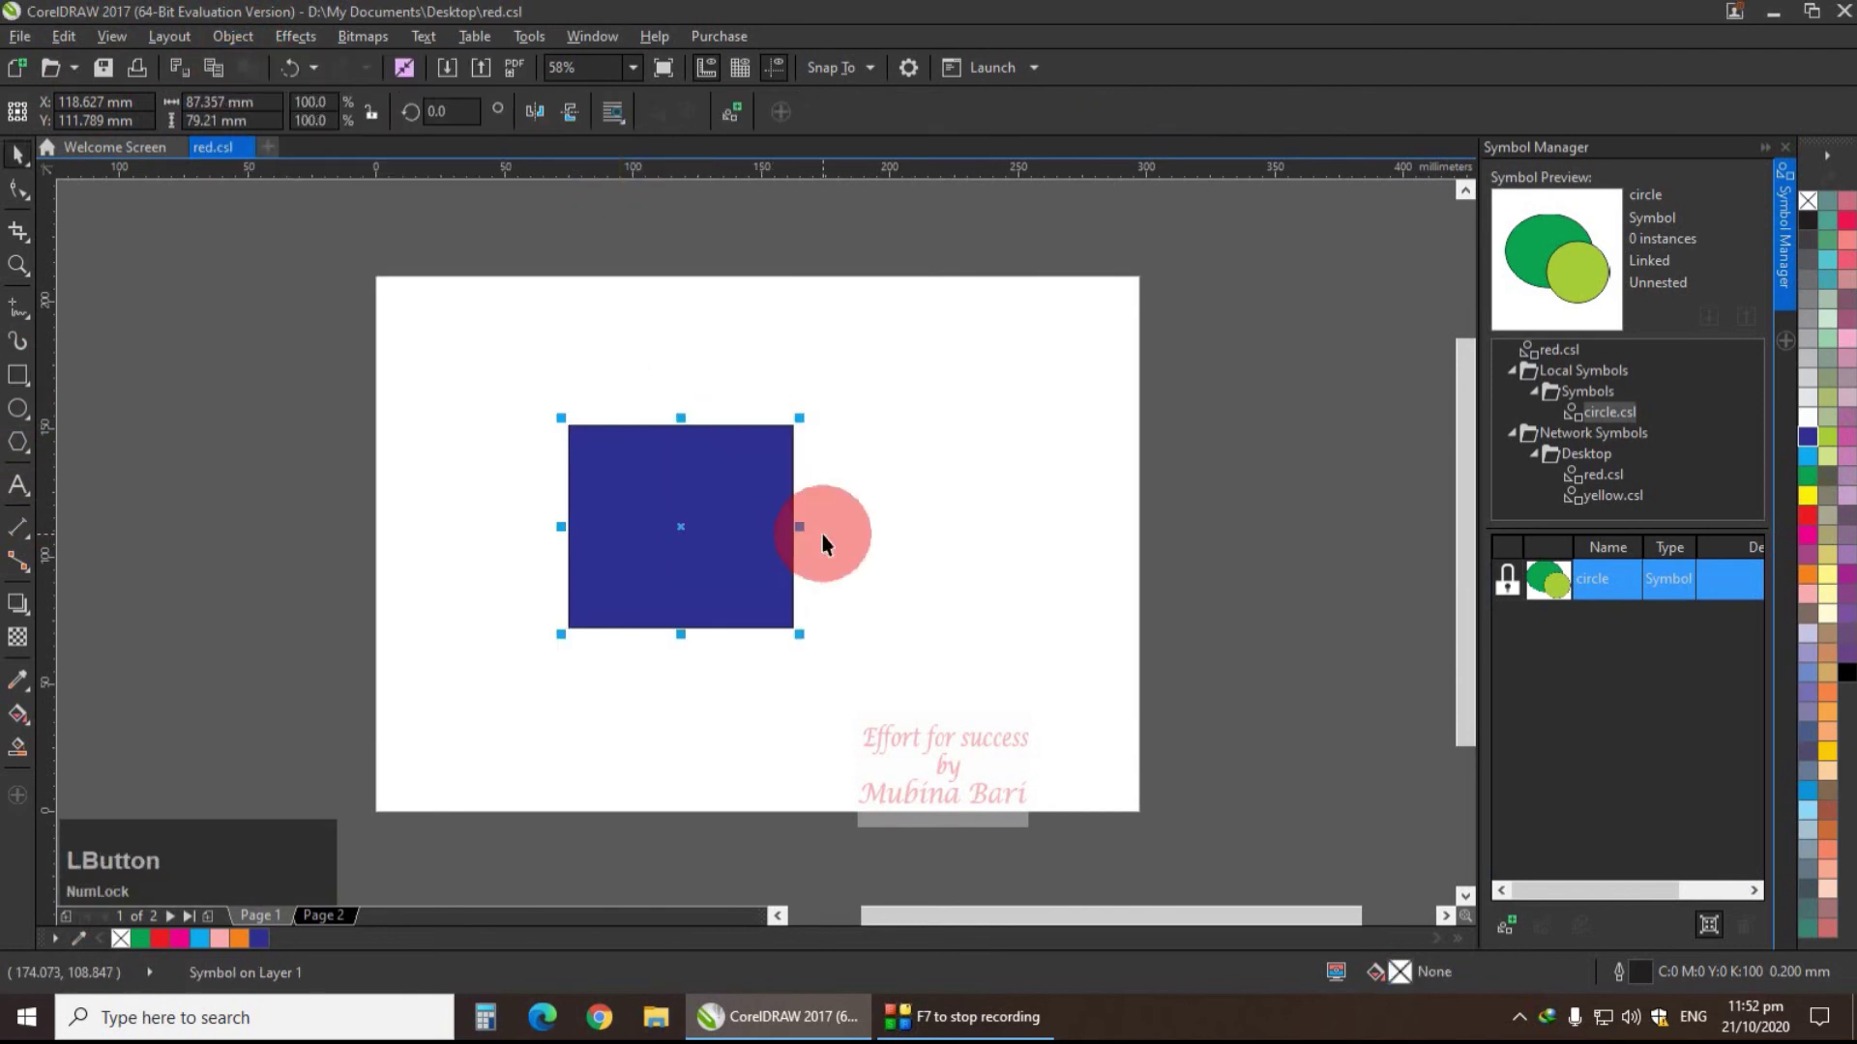
- Export the blu symbol from red.csl as a library named blu in the Symbols folder, and review the list of symbol libraries
left_click(1558, 350)
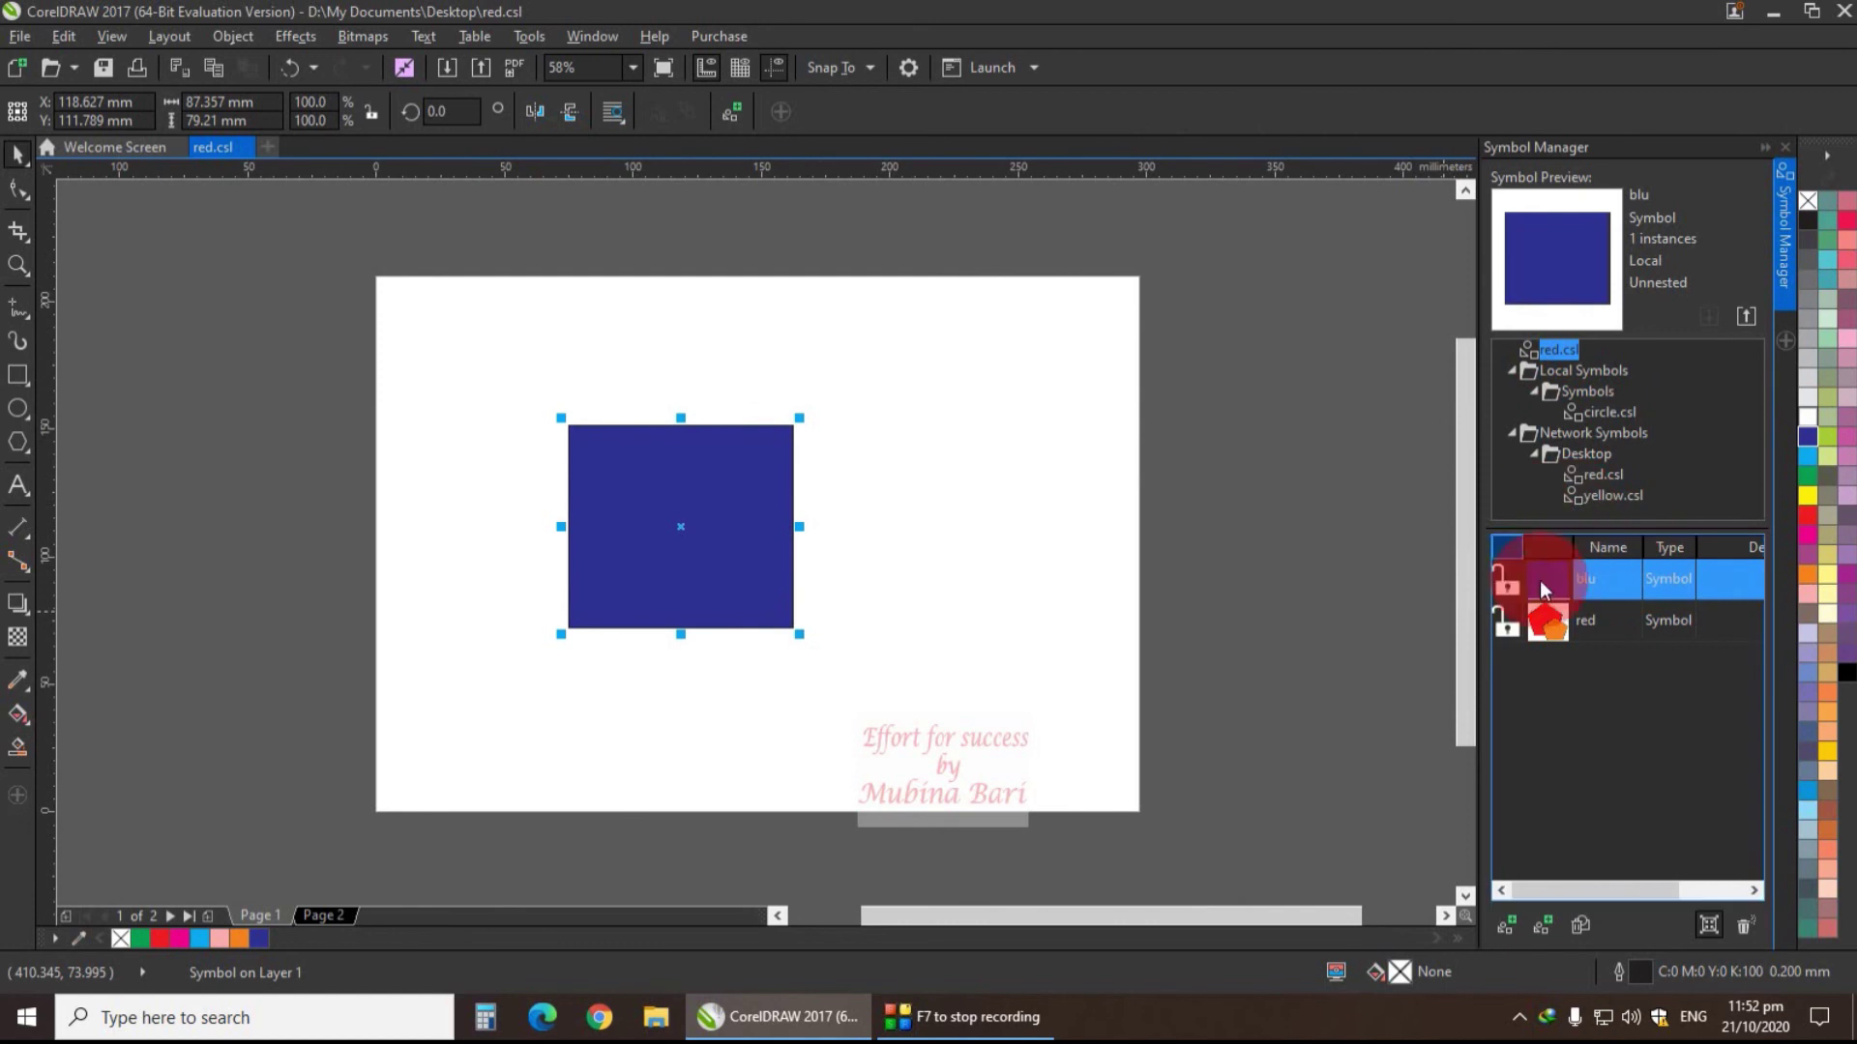
left_click(1748, 317)
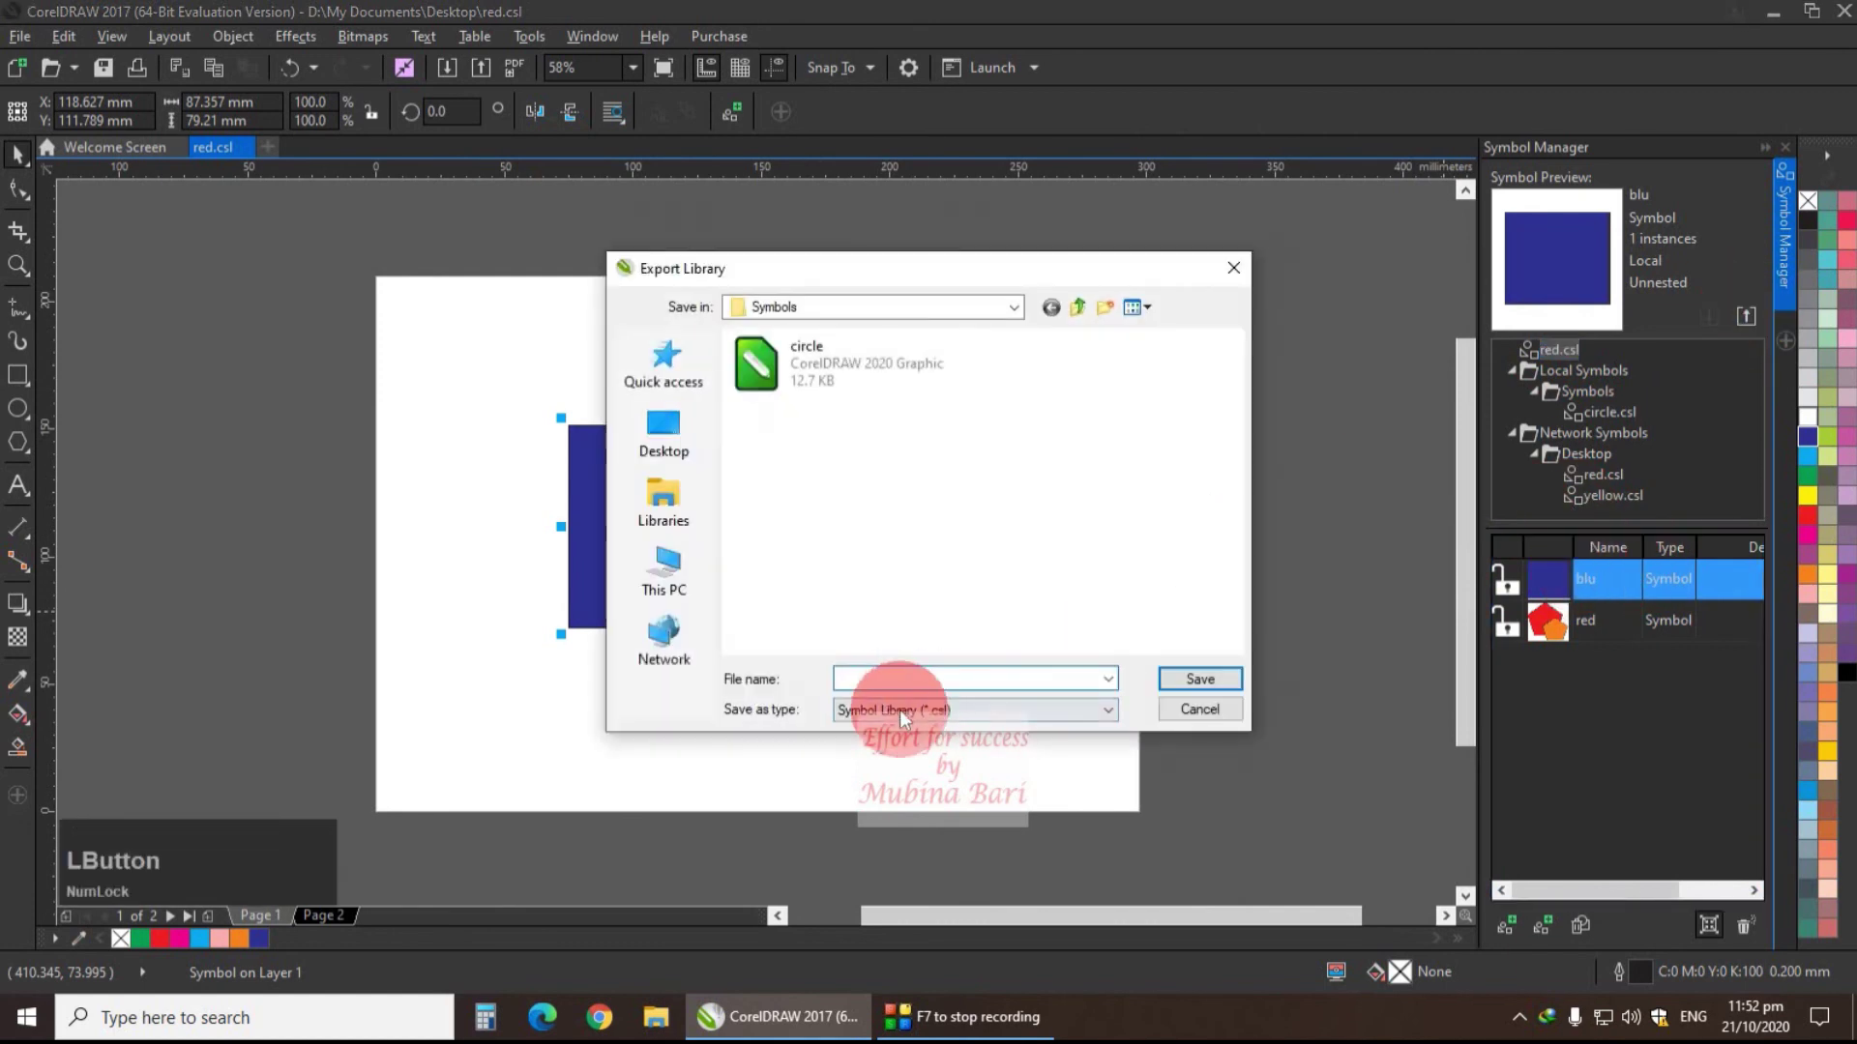
type("blu")
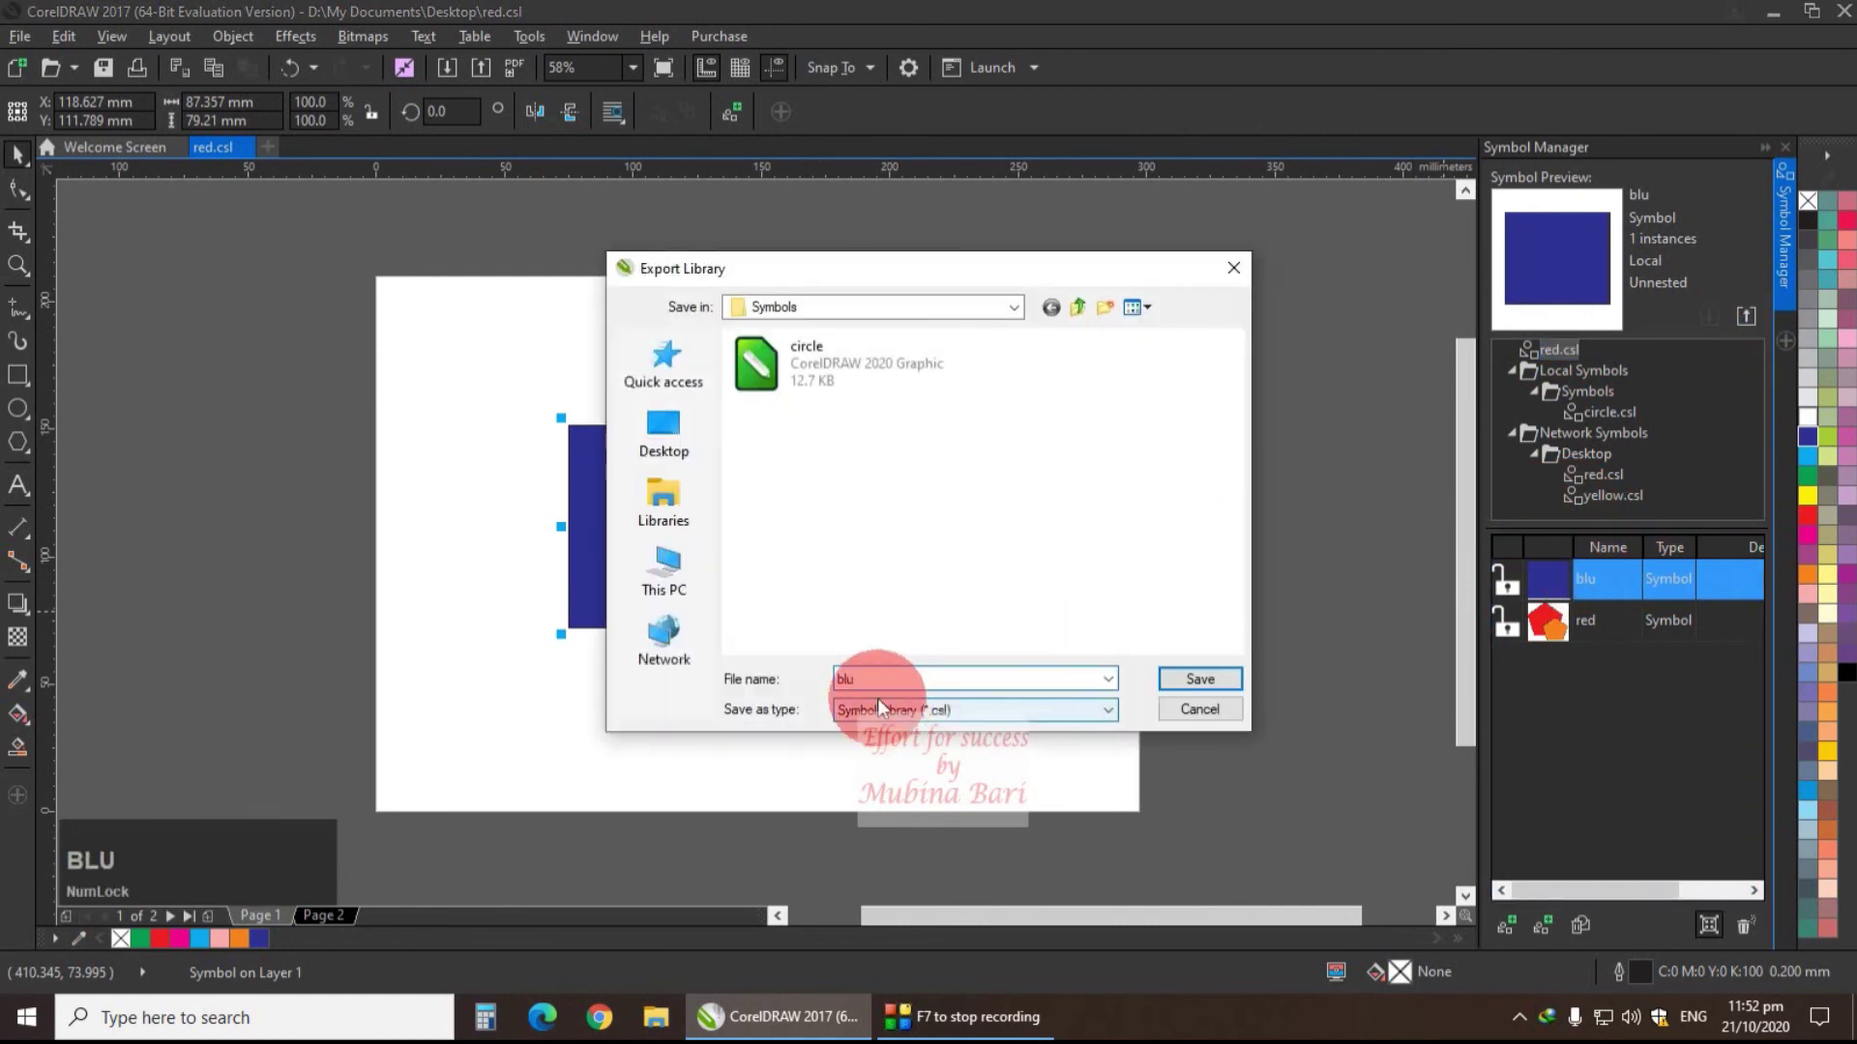
left_click(1184, 679)
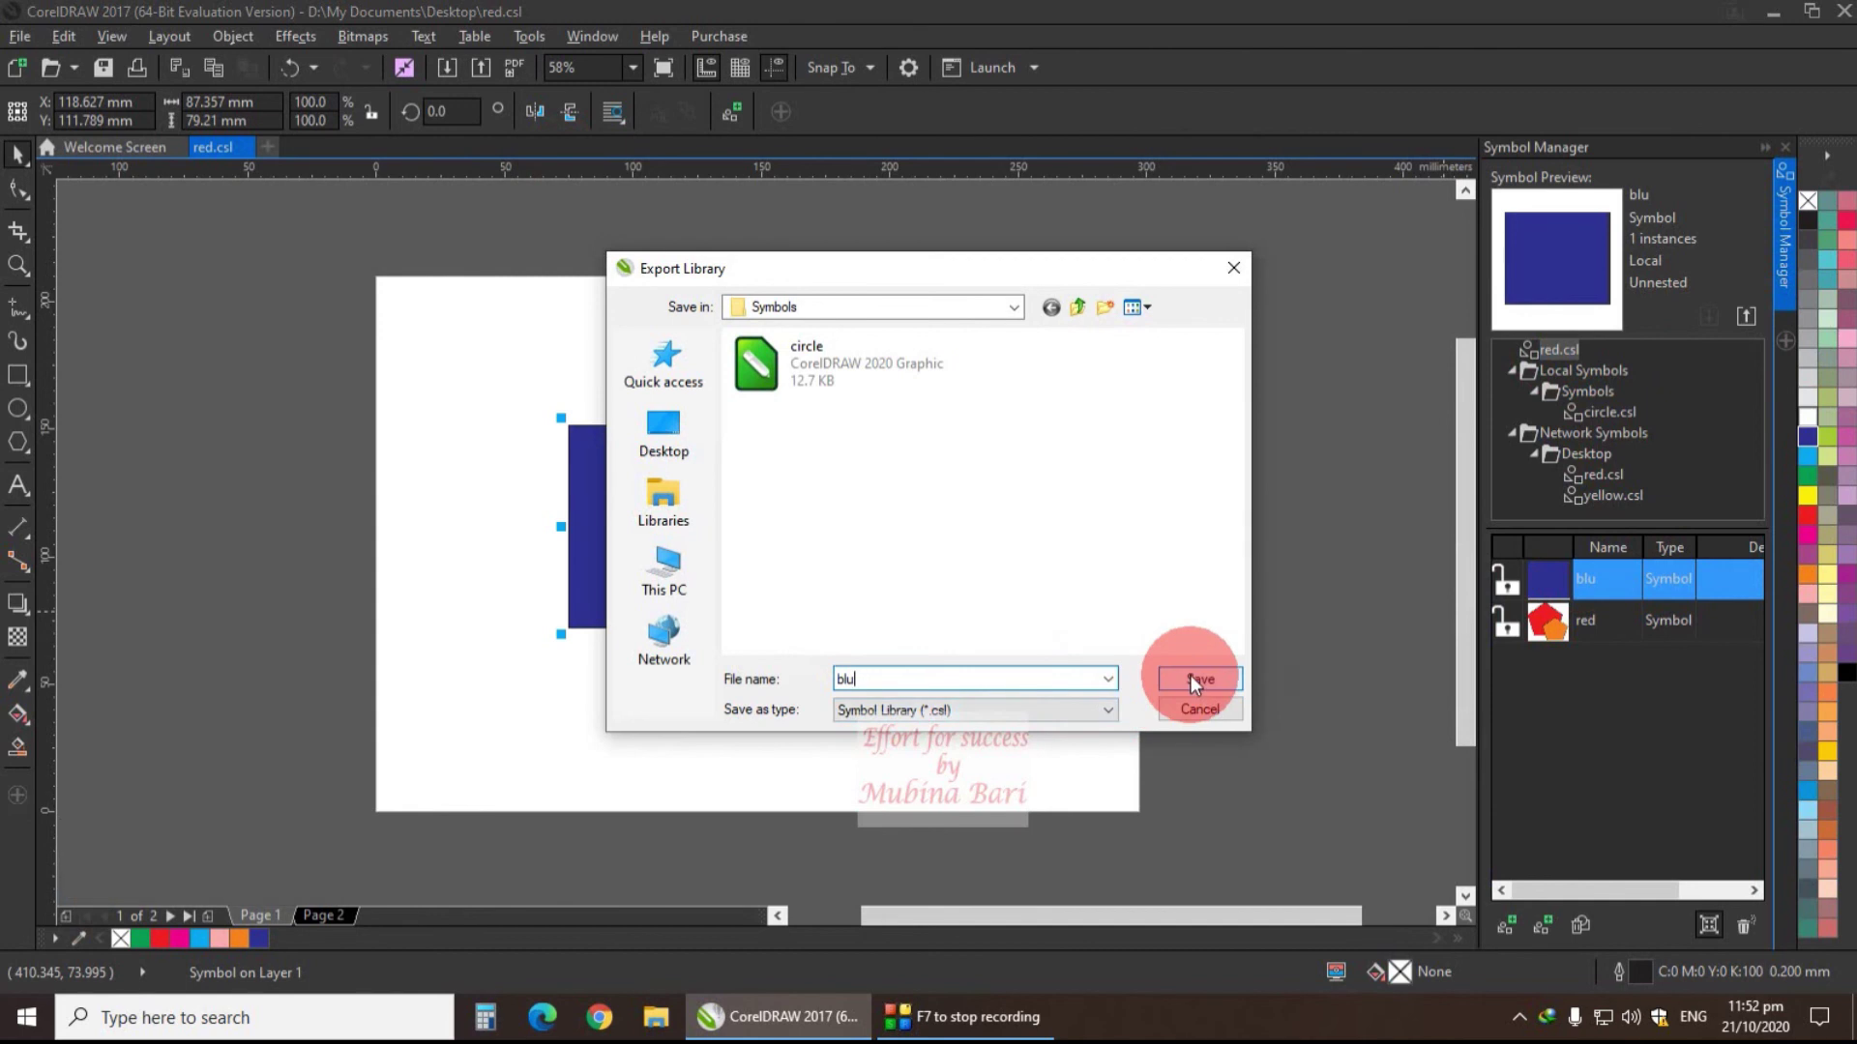
left_click(1192, 677)
left_click(1676, 473)
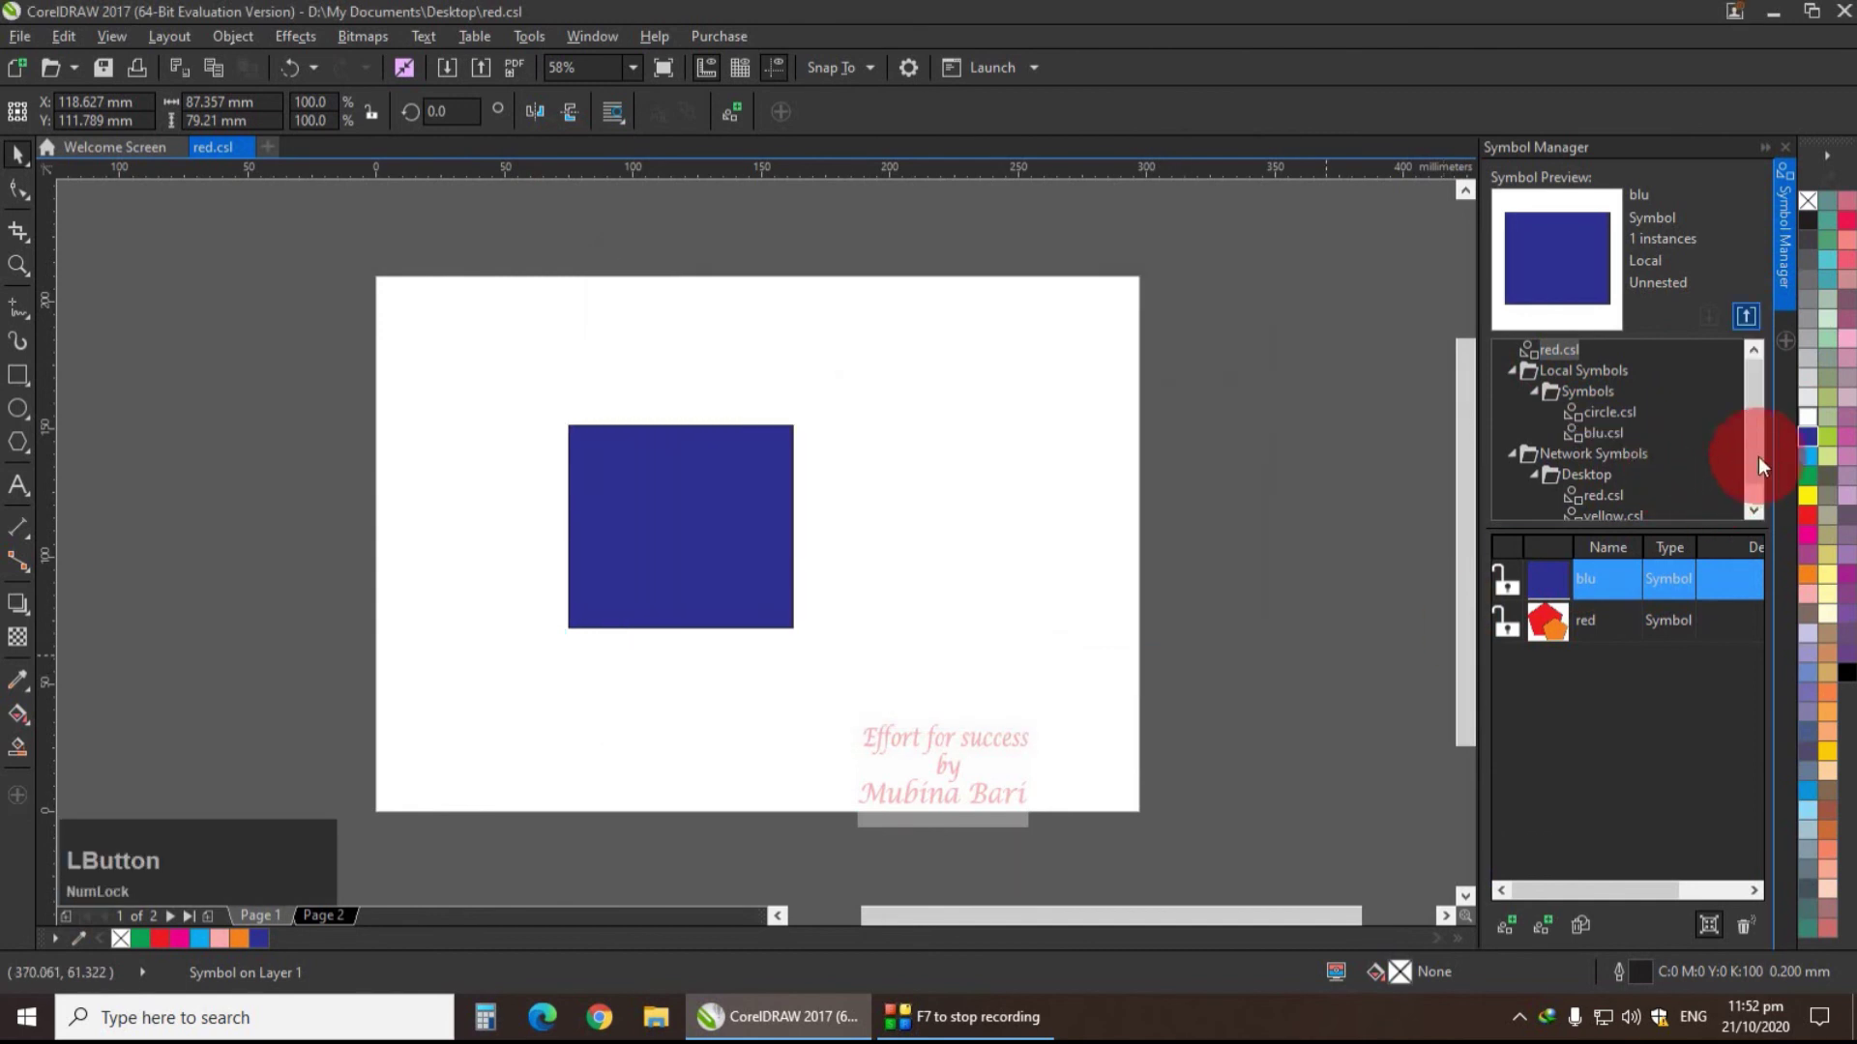
left_click(1583, 457)
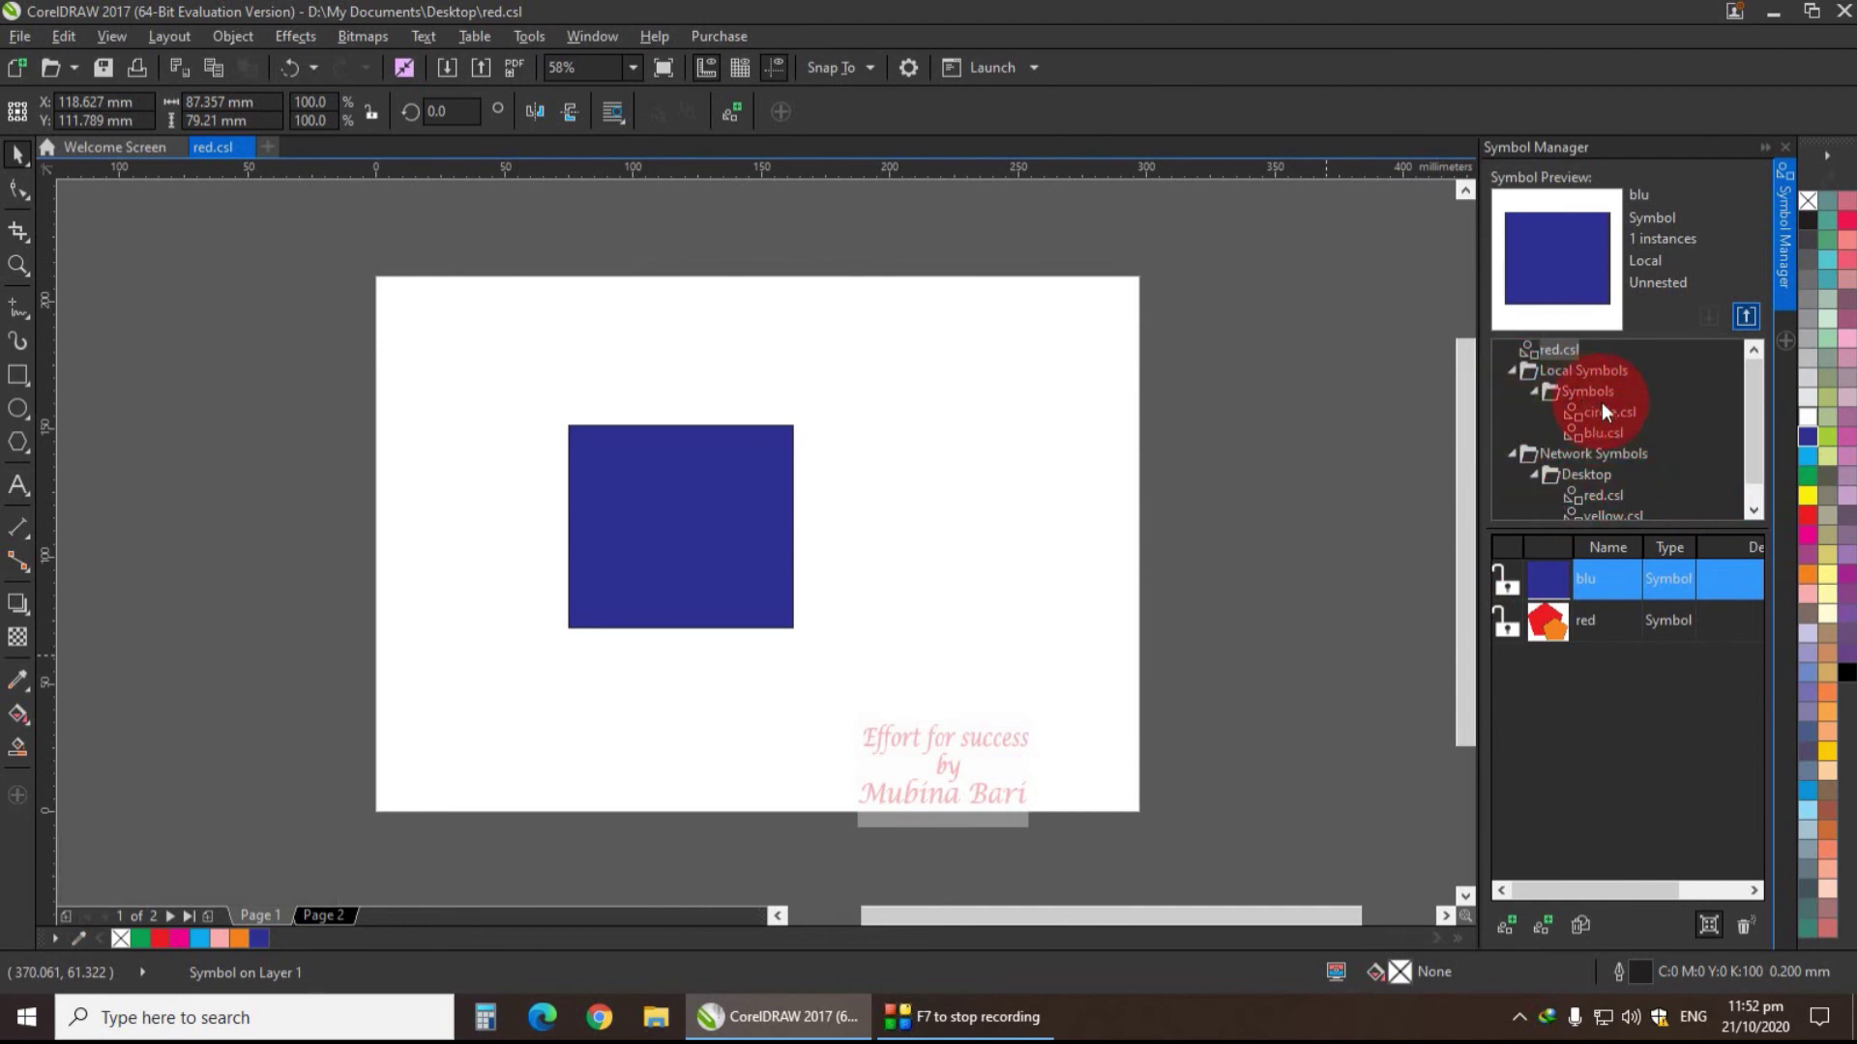
scroll(1601, 464, "down", 1)
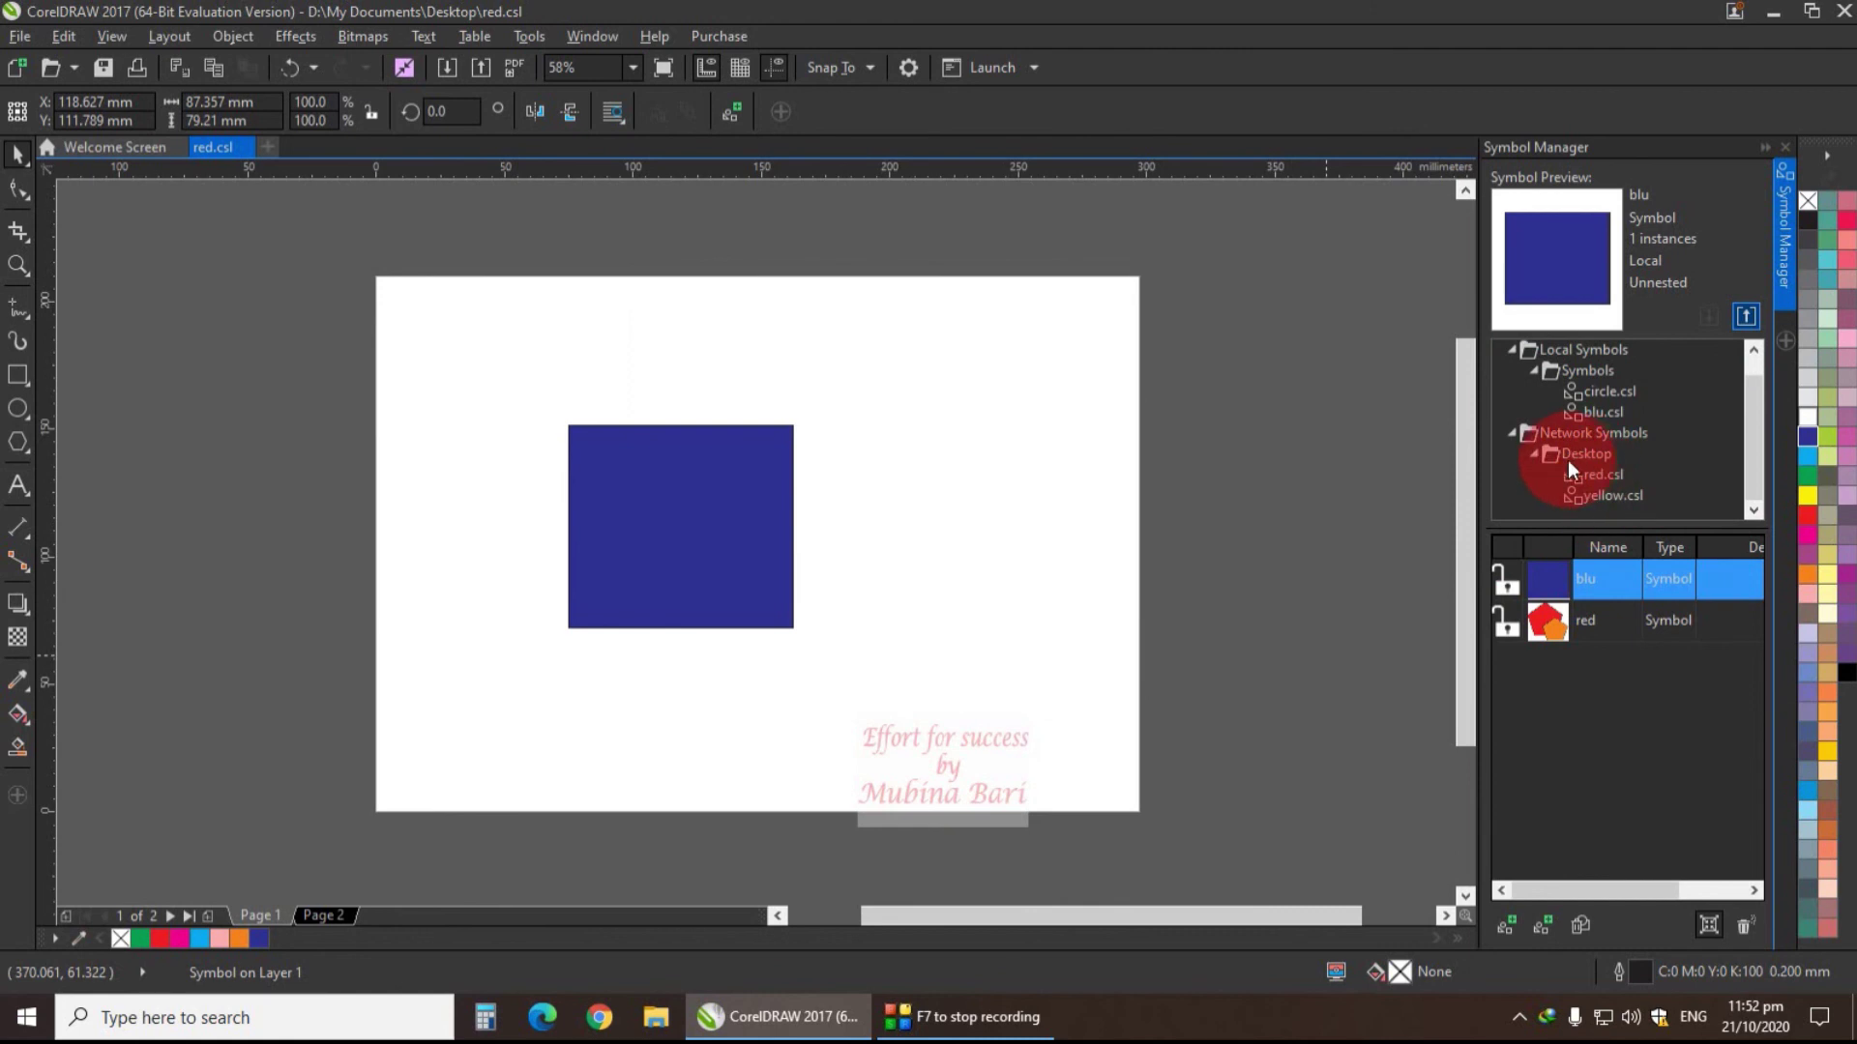